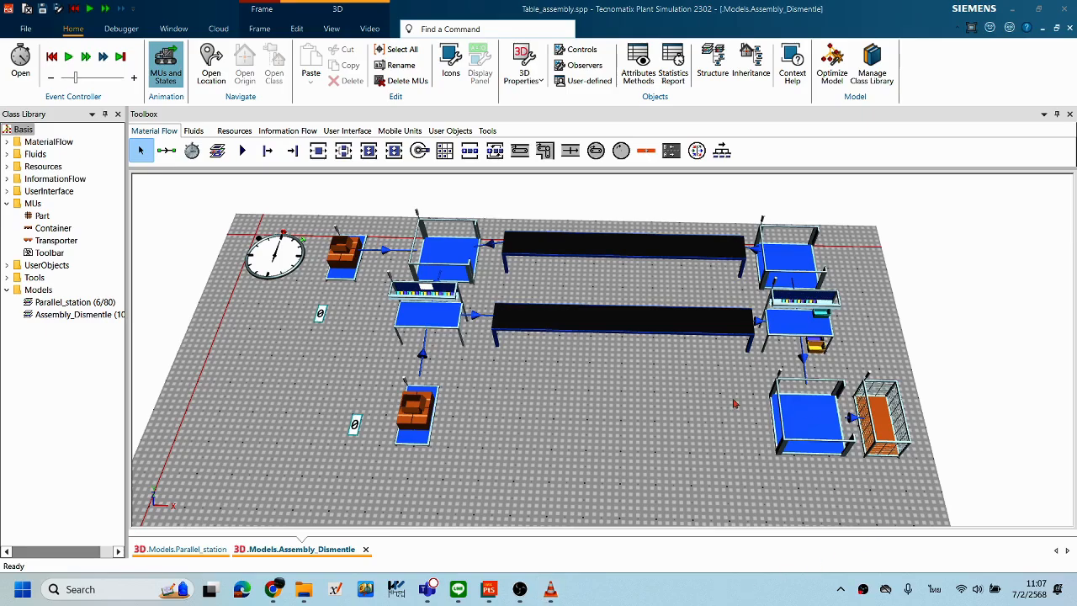
Step: Insert a Chart object into the assembly model between the clock and the lower part source
{"action": "right_click_drag", "start_coordinate": [580, 383], "coordinate": [462, 330]}
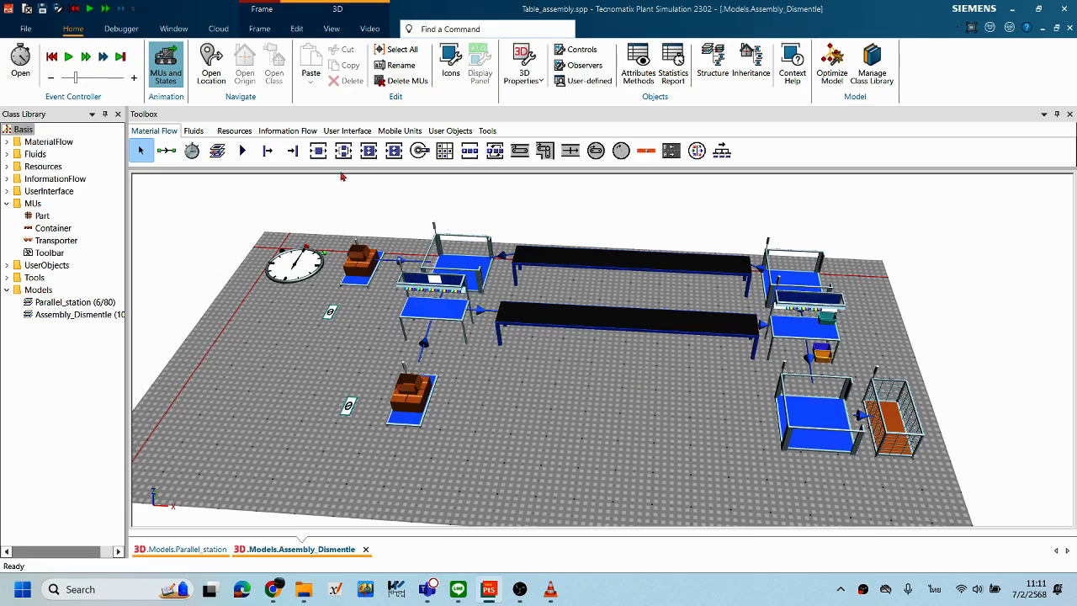
{"action": "left_click", "coordinate": [346, 131]}
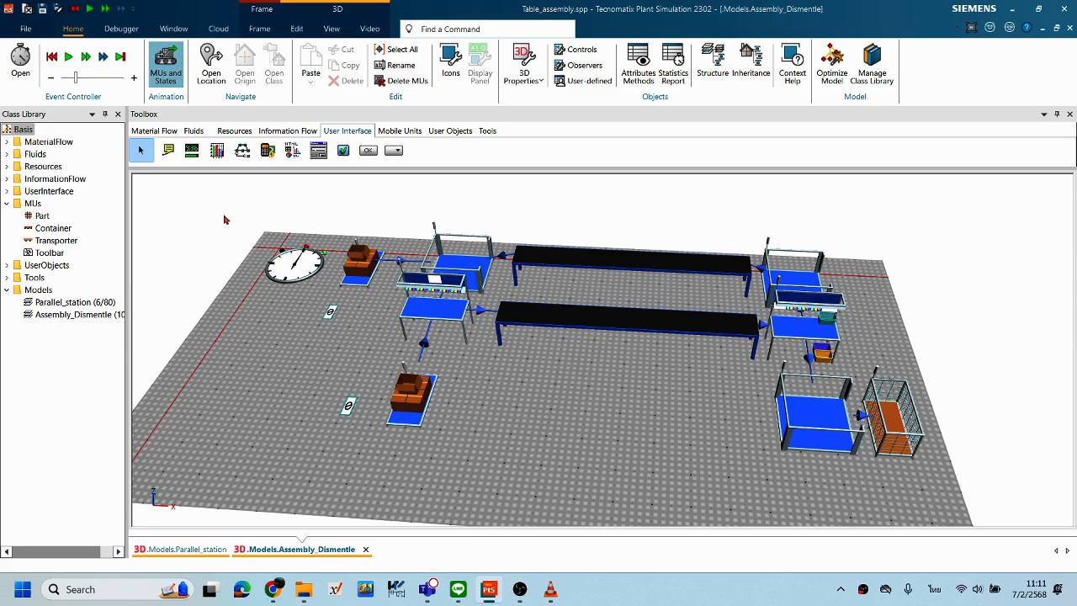
{"action": "left_click", "coordinate": [217, 150]}
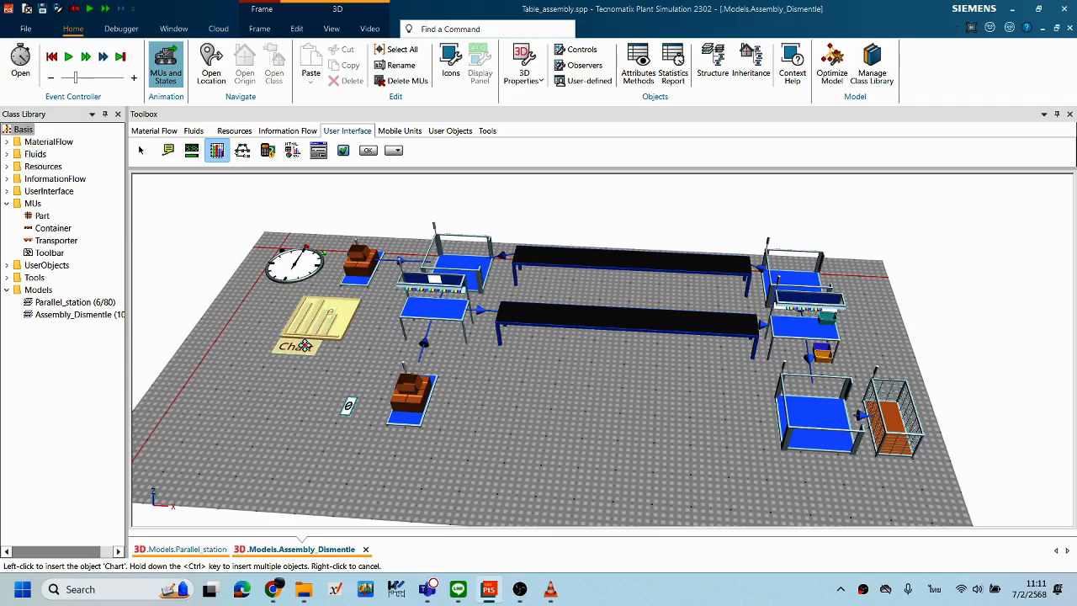
{"action": "left_click", "coordinate": [311, 351]}
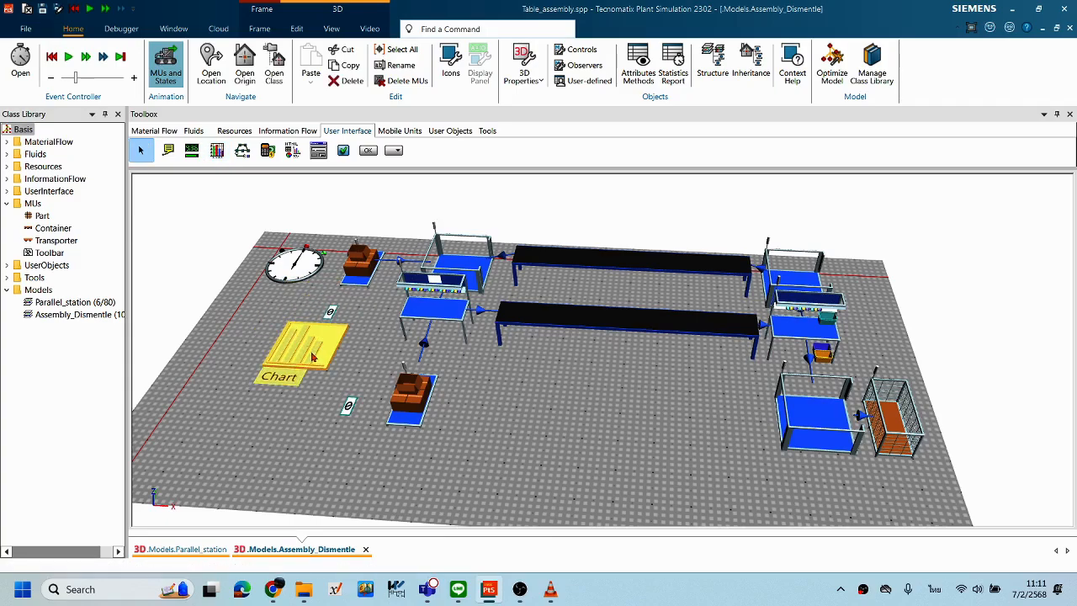
{"action": "left_click", "coordinate": [364, 360]}
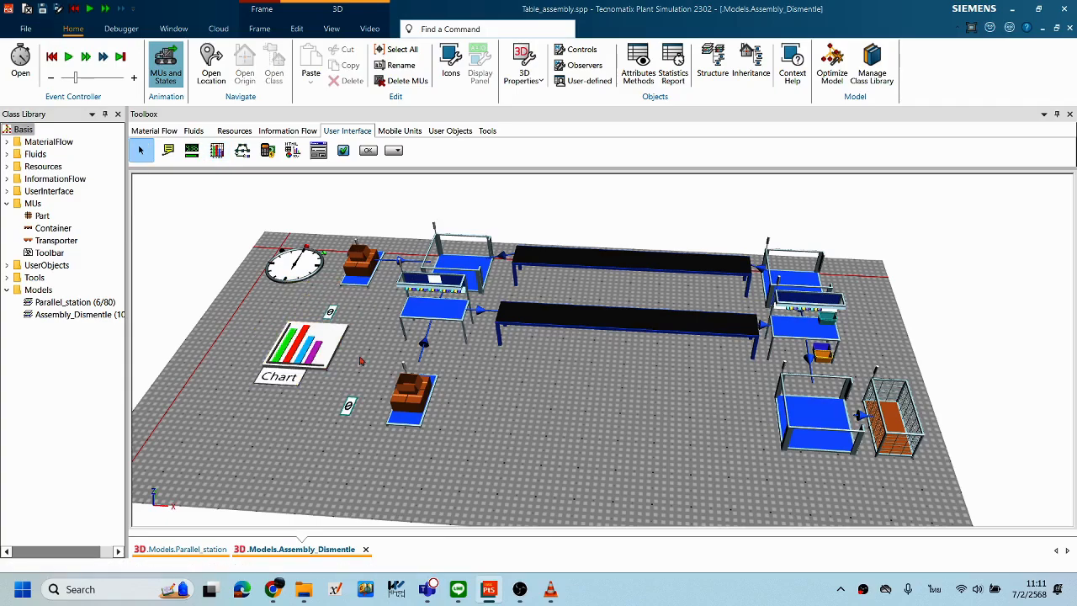
Step: Open the new chart's settings to view its data options and close them without changes
{"action": "double_click", "coordinate": [312, 356]}
{"action": "left_click", "coordinate": [610, 423]}
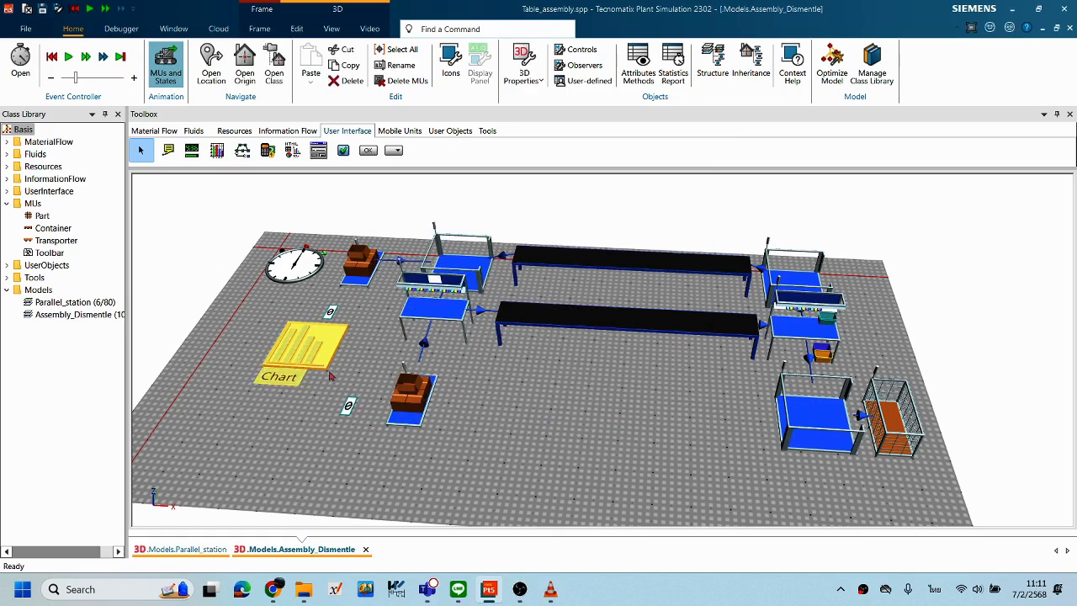
{"action": "double_click", "coordinate": [329, 351]}
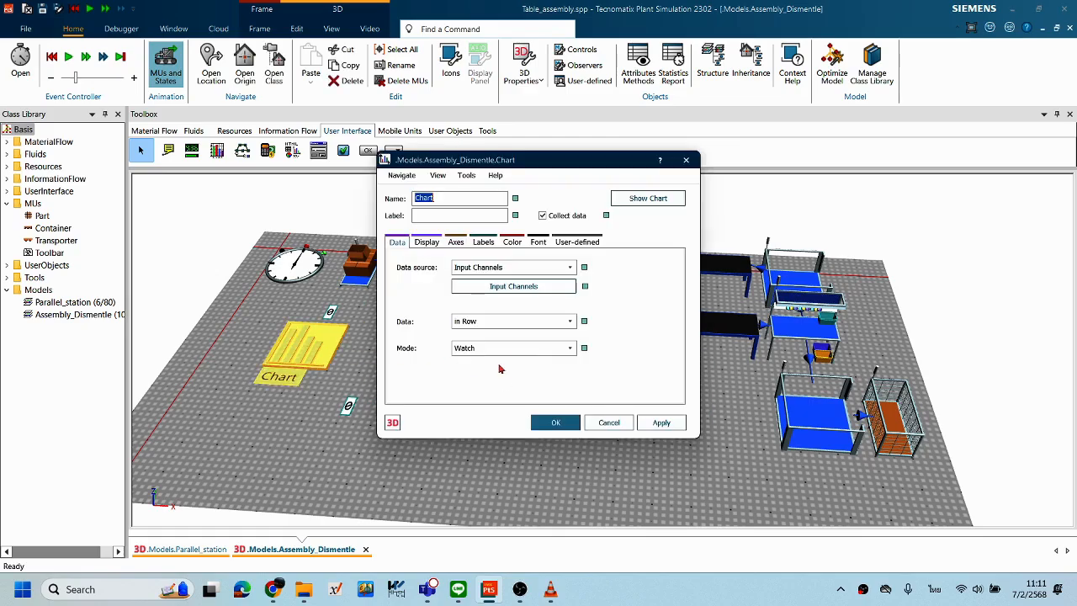
{"action": "left_click", "coordinate": [610, 423]}
Step: Run the simulation from its initial state to watch the line, and reset it
{"action": "right_click", "coordinate": [589, 377]}
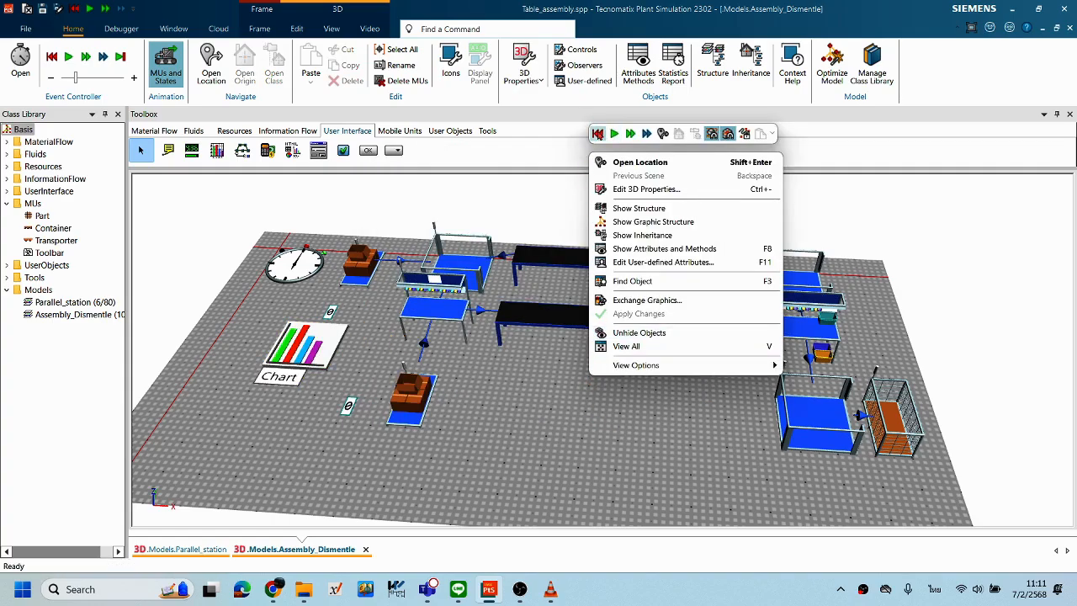
{"action": "left_click", "coordinate": [597, 133]}
{"action": "left_click", "coordinate": [614, 133]}
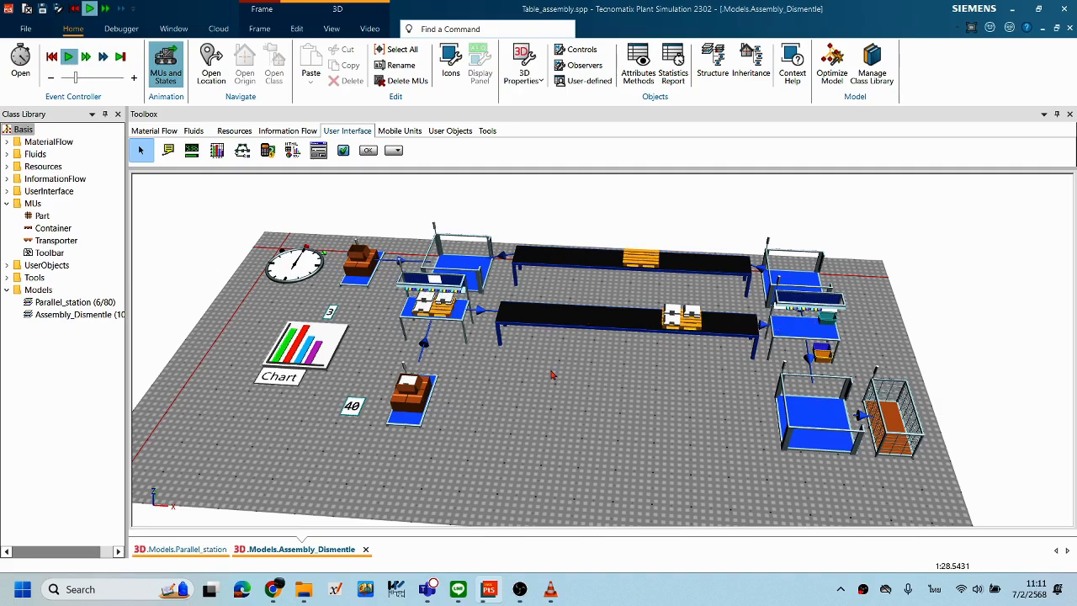
{"action": "right_click", "coordinate": [560, 333]}
{"action": "left_click", "coordinate": [559, 130]}
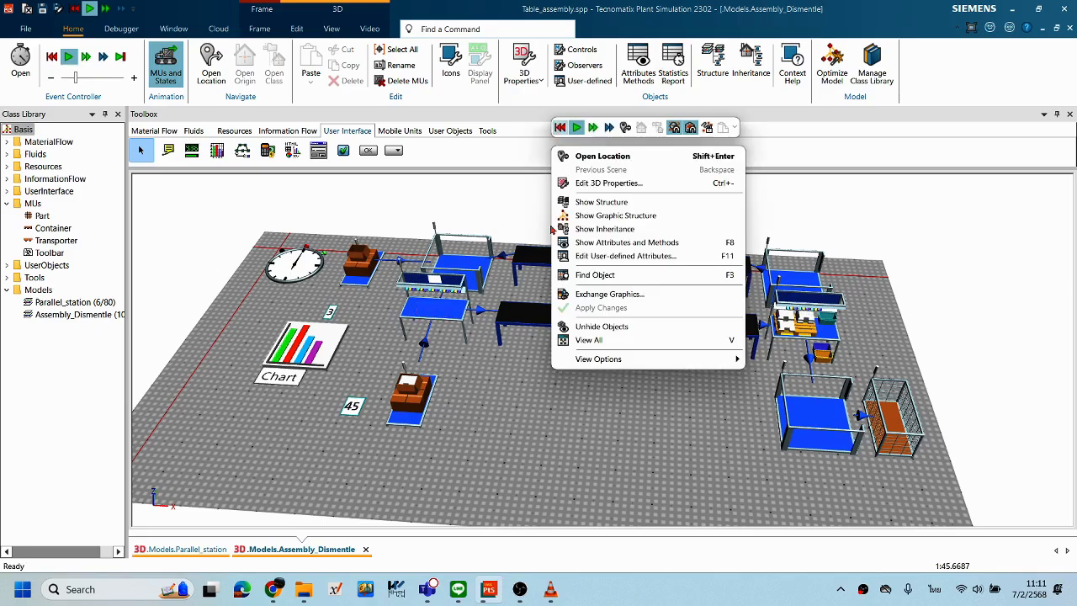
Step: Set the amount of MUs created by the container source to 1
{"action": "double_click", "coordinate": [434, 310]}
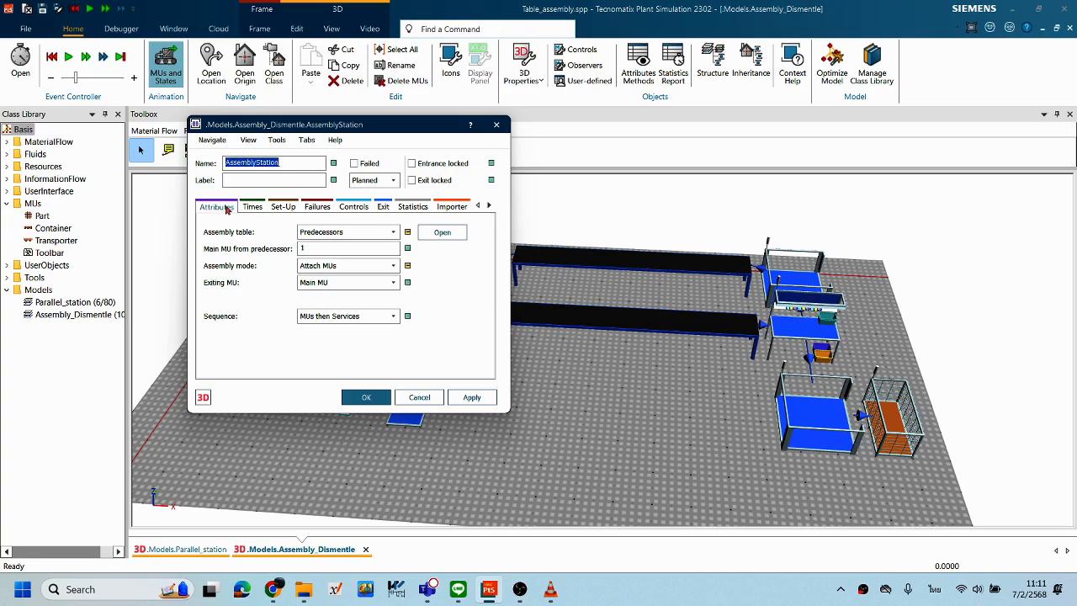
{"action": "left_click", "coordinate": [419, 400]}
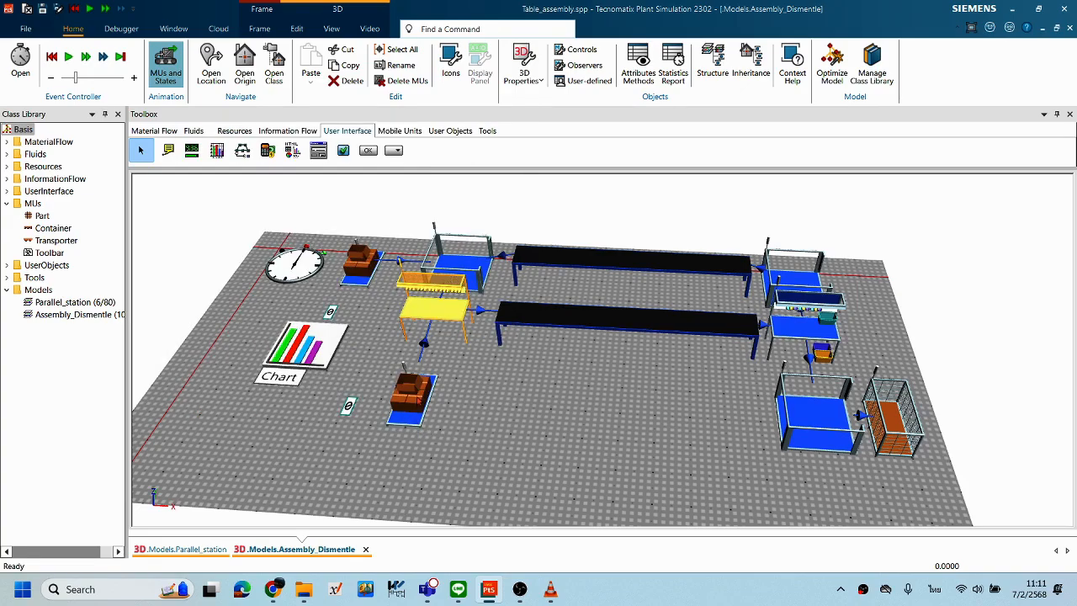
{"action": "double_click", "coordinate": [385, 288]}
{"action": "double_click", "coordinate": [721, 350]}
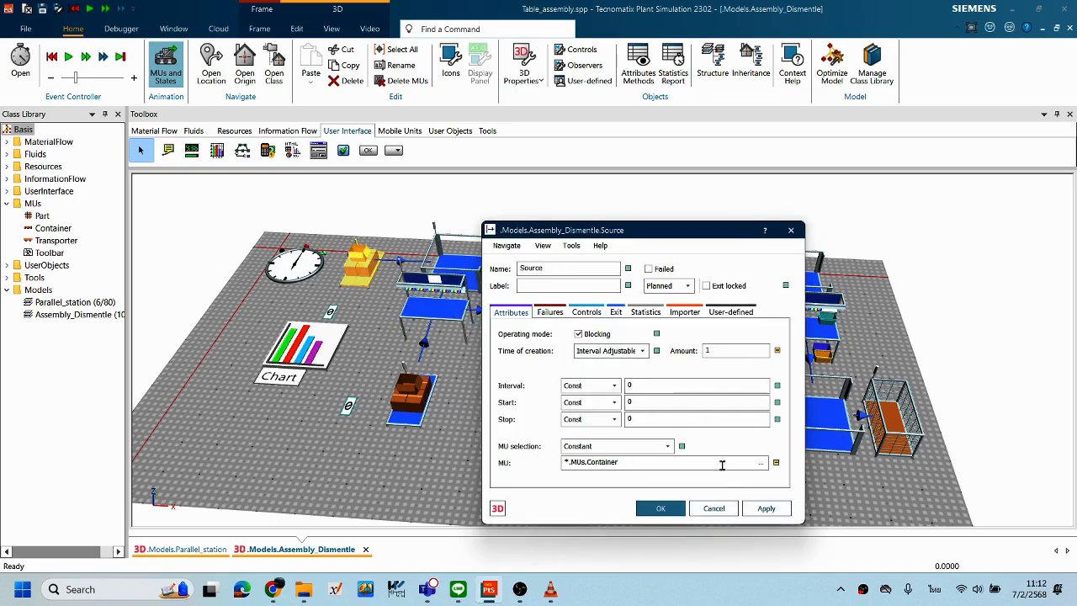
{"action": "left_click", "coordinate": [660, 508]}
{"action": "left_click", "coordinate": [583, 382]}
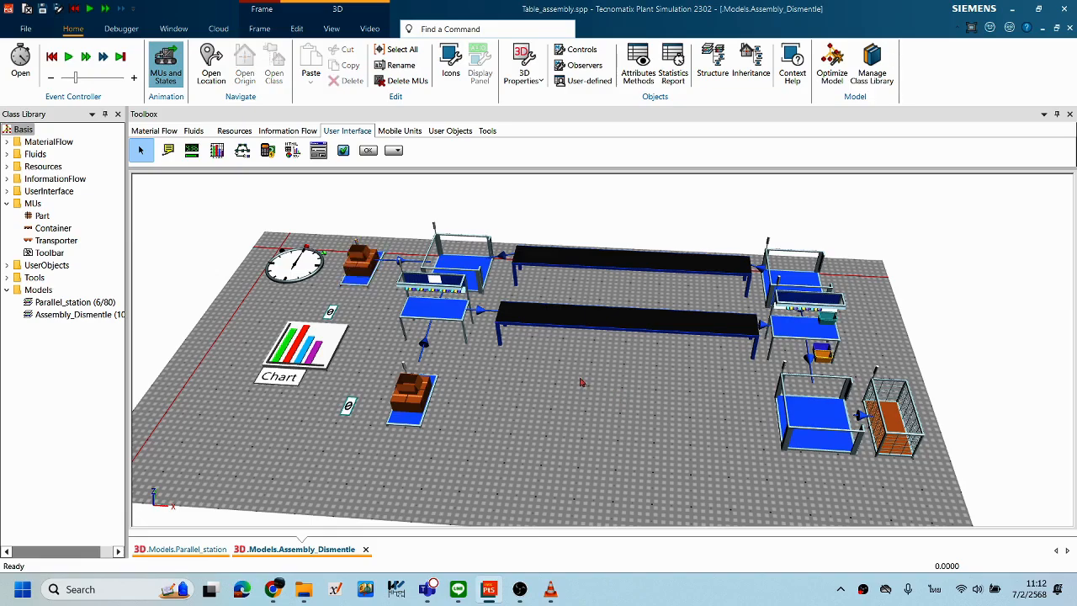
Step: Restart the simulation and view the chart's settings and its display window while the model runs
{"action": "right_click", "coordinate": [519, 364]}
{"action": "left_click", "coordinate": [527, 124]}
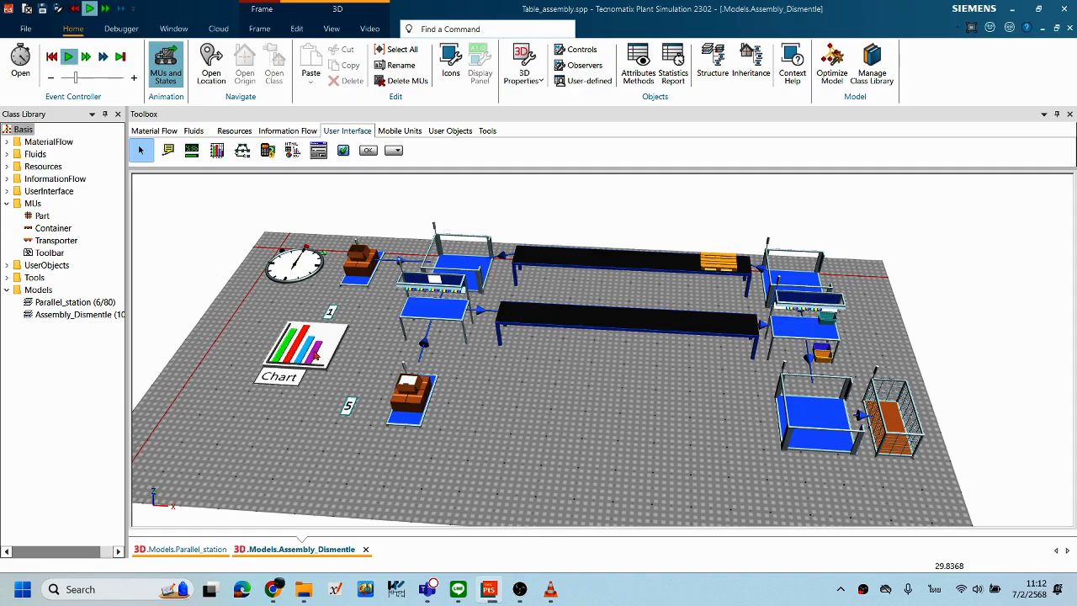
{"action": "double_click", "coordinate": [298, 341]}
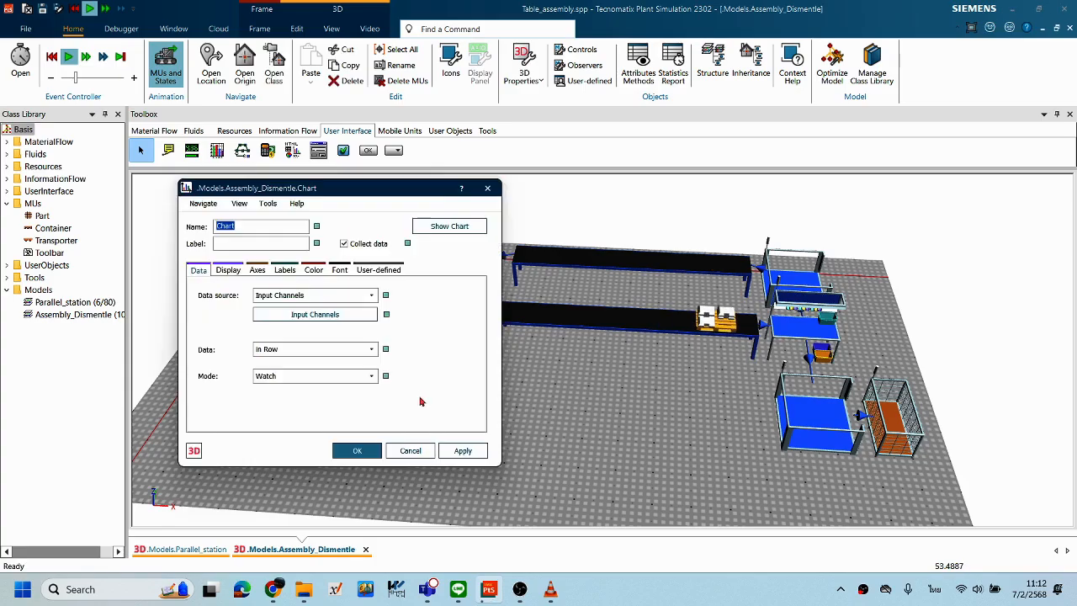
{"action": "left_click", "coordinate": [409, 449]}
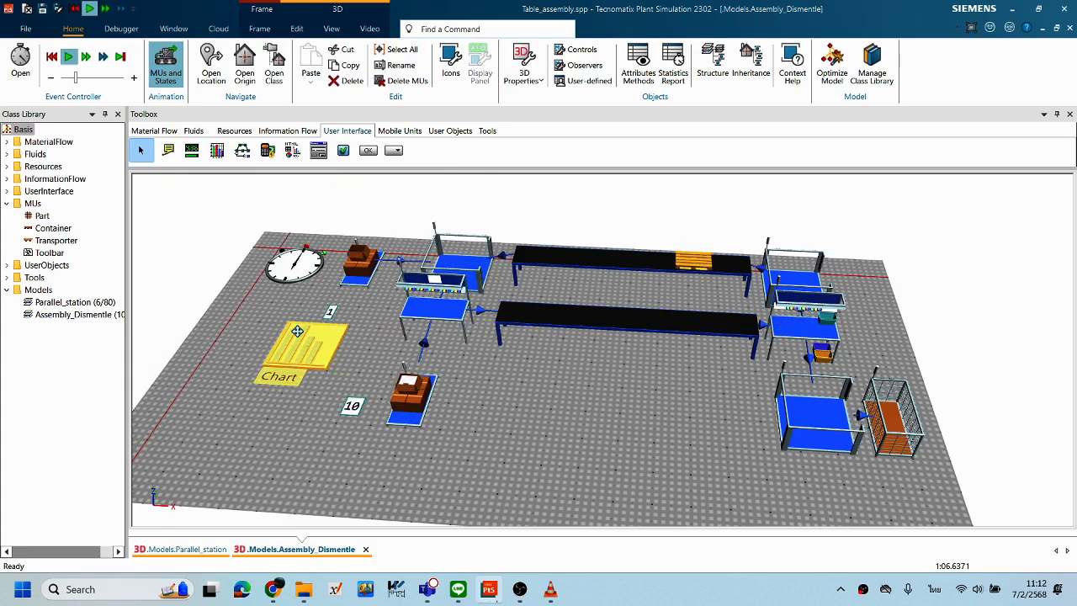
{"action": "right_click", "coordinate": [301, 335]}
{"action": "left_click", "coordinate": [357, 332]}
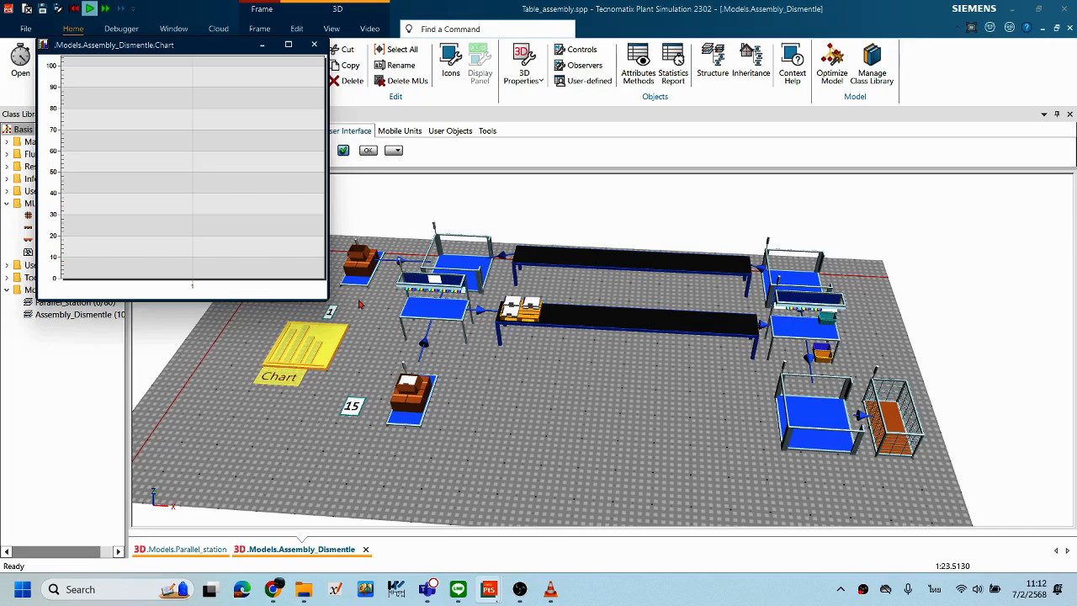
{"action": "left_click", "coordinate": [316, 48]}
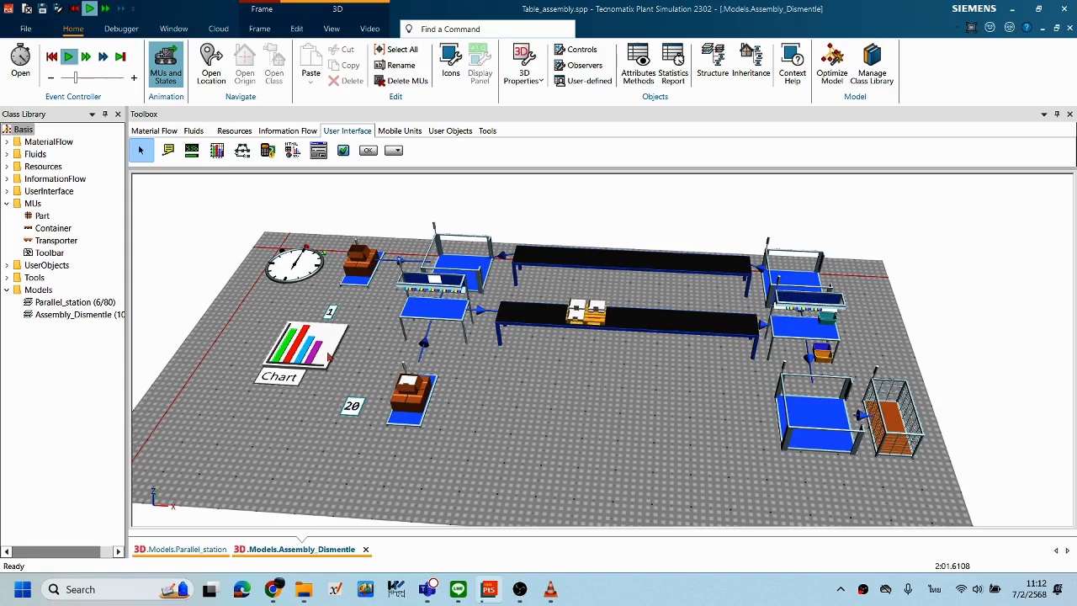
Step: Reset the simulation and add the AssemblyStation to the chart using Resource Statistics
{"action": "right_click", "coordinate": [554, 393]}
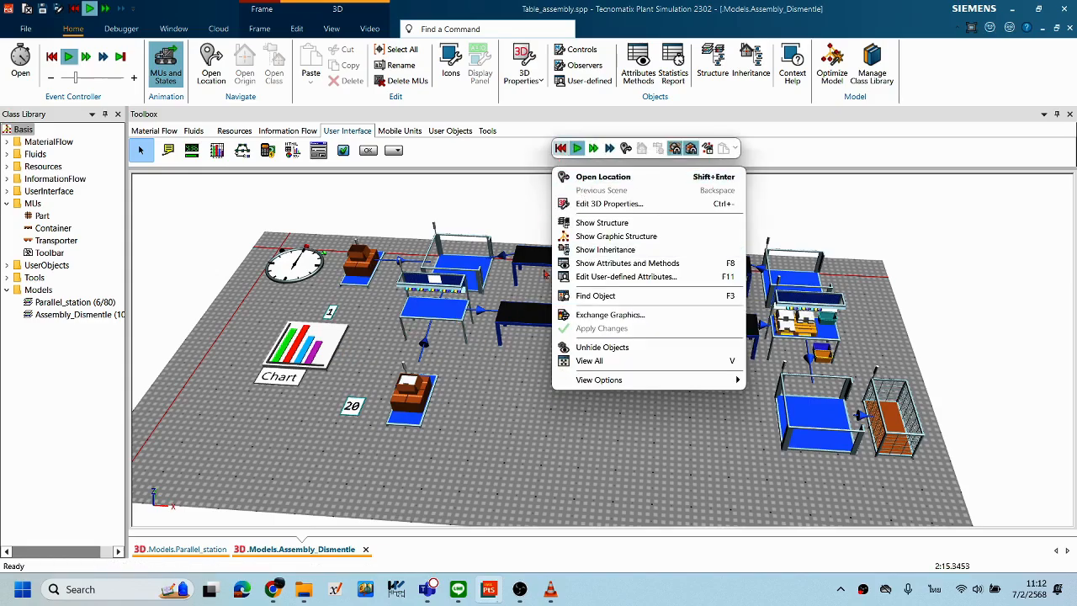
{"action": "left_click", "coordinate": [560, 148]}
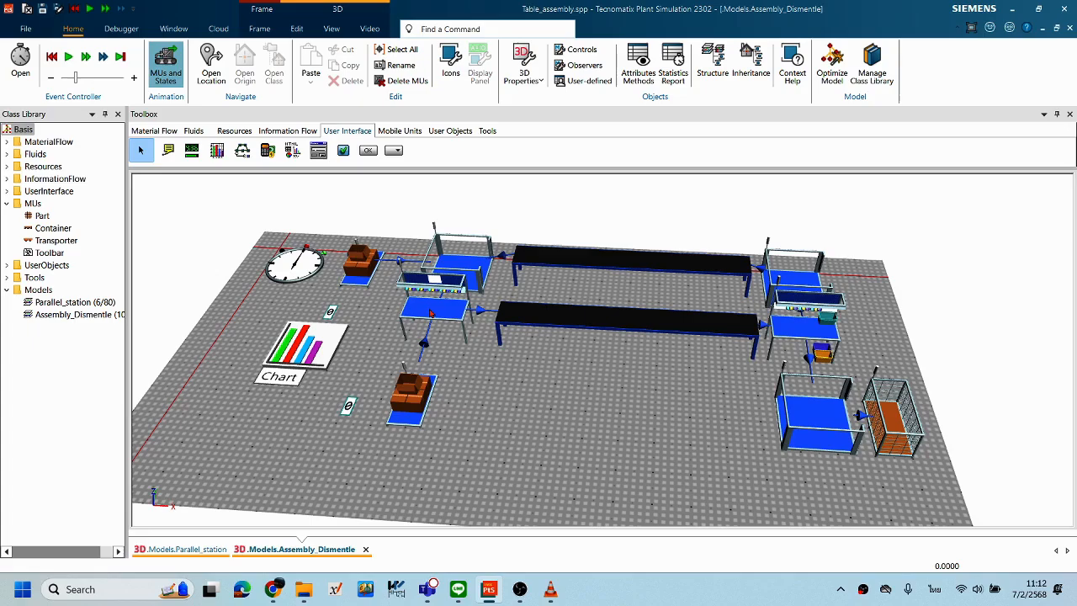
{"action": "left_click_drag", "start_coordinate": [430, 313], "coordinate": [312, 346]}
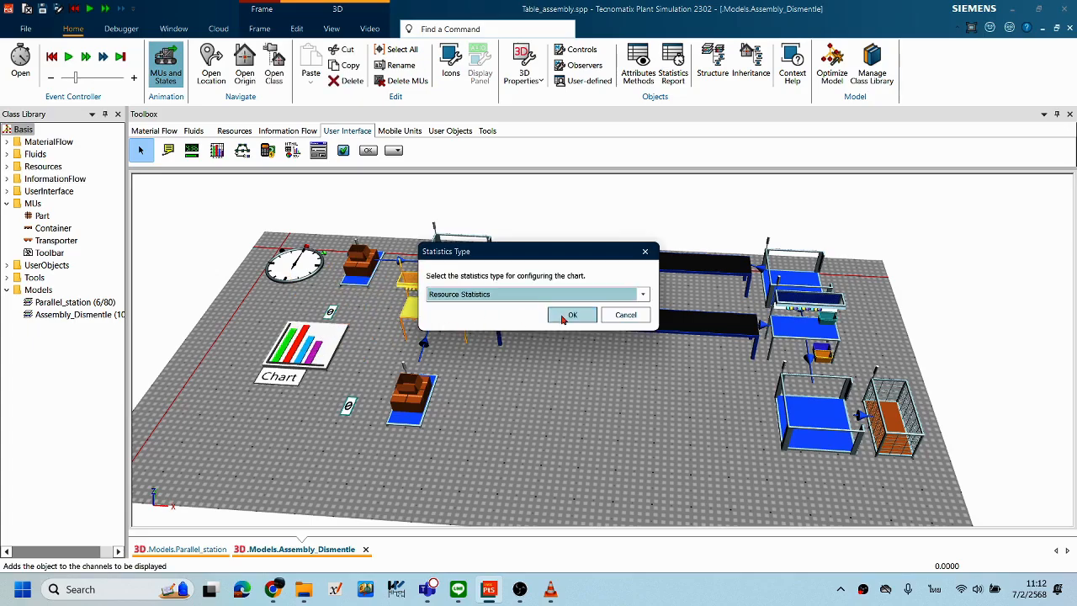
{"action": "left_click", "coordinate": [564, 318]}
Step: Reset and run the simulation with the AssemblyStation's statistics chart open
{"action": "right_click", "coordinate": [535, 370]}
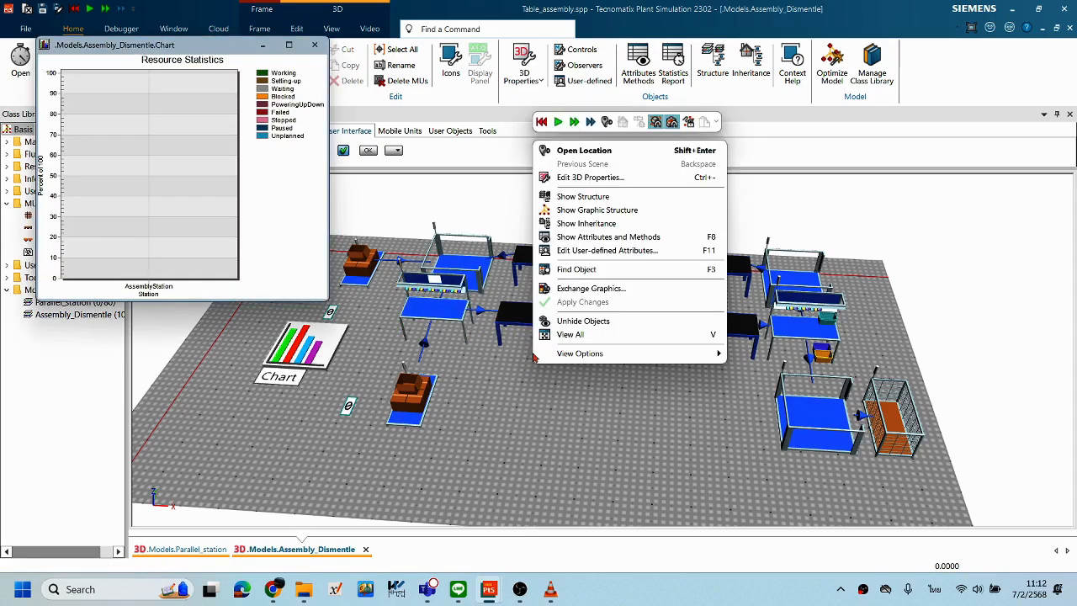
{"action": "left_click", "coordinate": [541, 122]}
{"action": "right_click", "coordinate": [575, 169]}
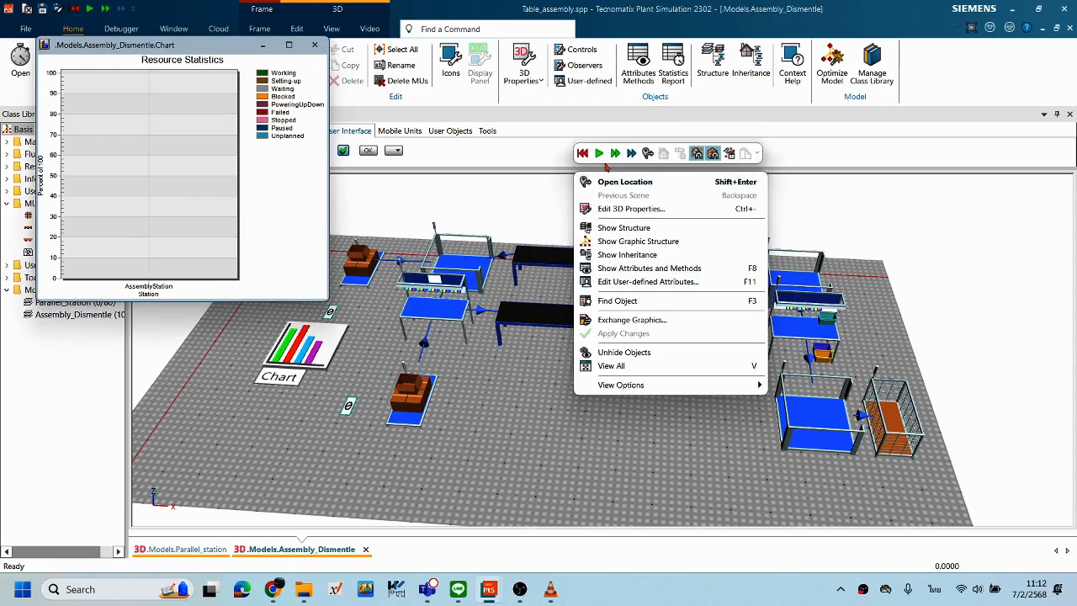
{"action": "left_click", "coordinate": [598, 153]}
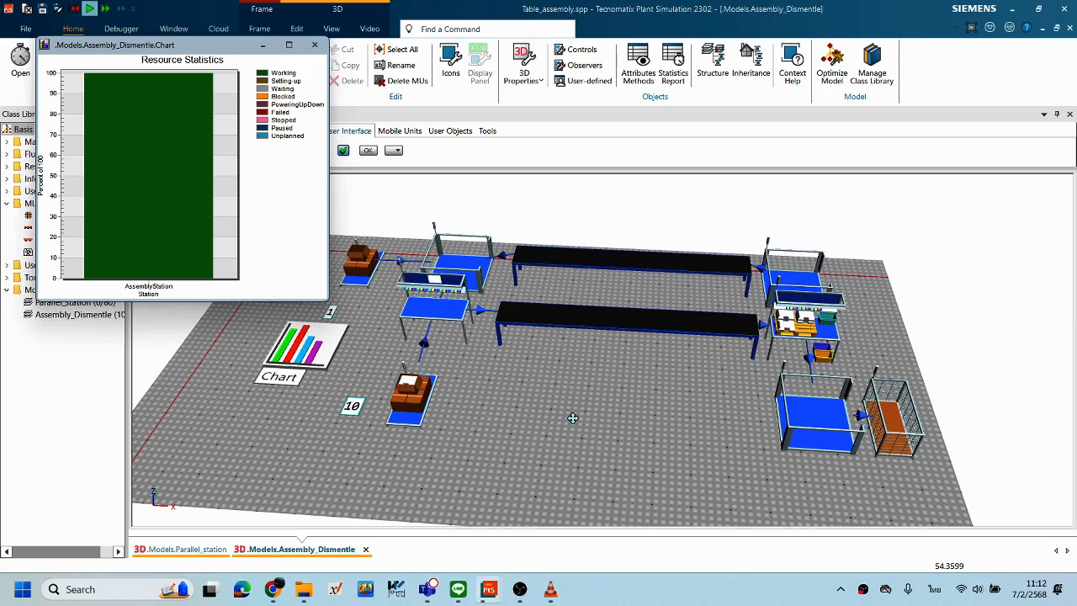
{"action": "right_click", "coordinate": [574, 419]}
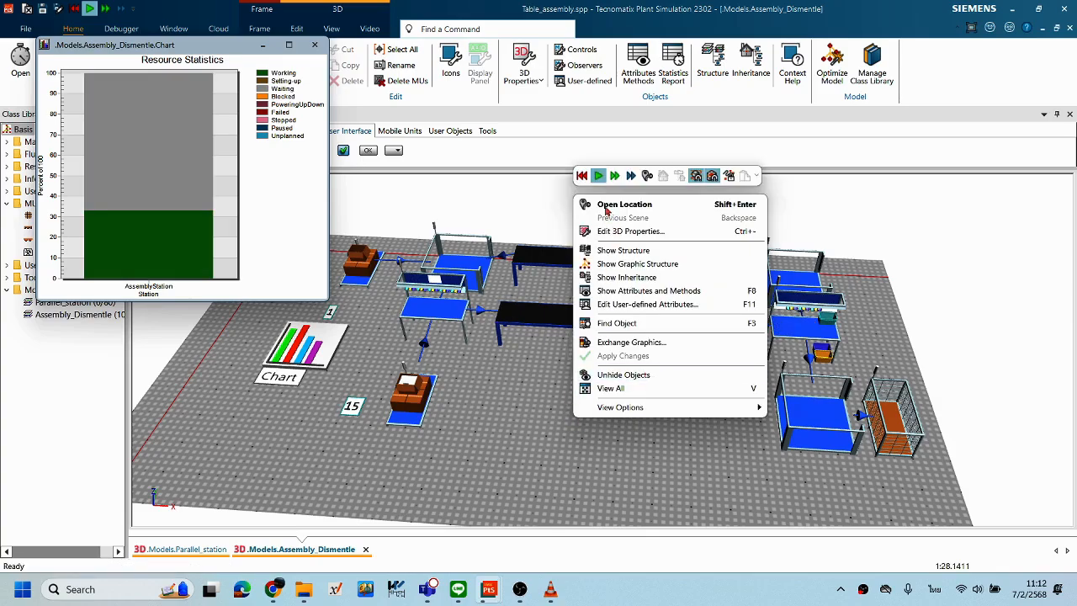
{"action": "left_click", "coordinate": [525, 422]}
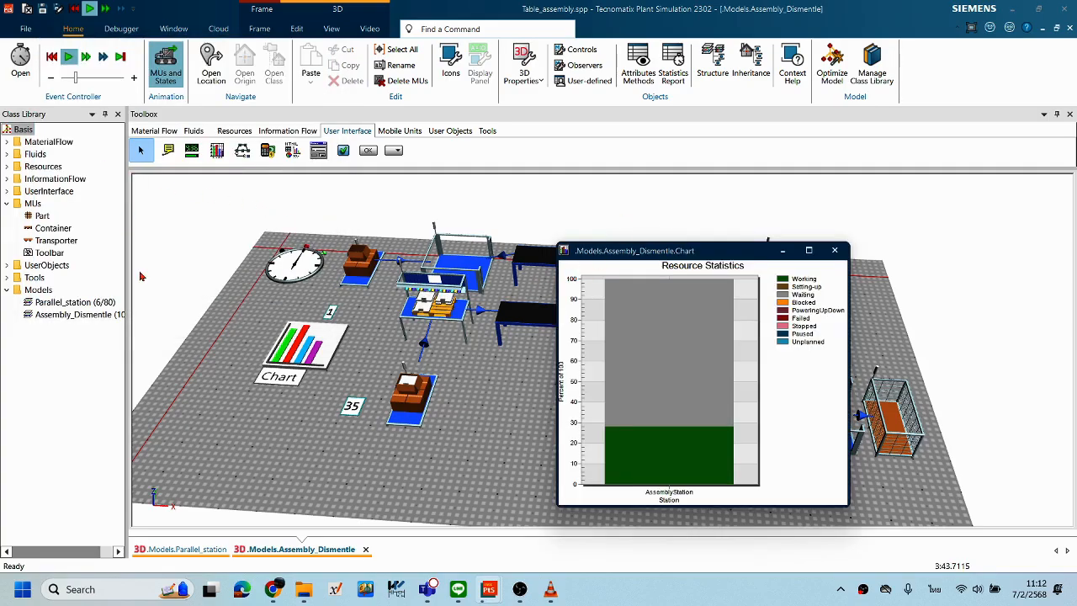
Step: Reposition the statistics chart window so the container source and assembly line can be viewed alongside it
{"action": "left_click_drag", "start_coordinate": [176, 166], "coordinate": [240, 145]}
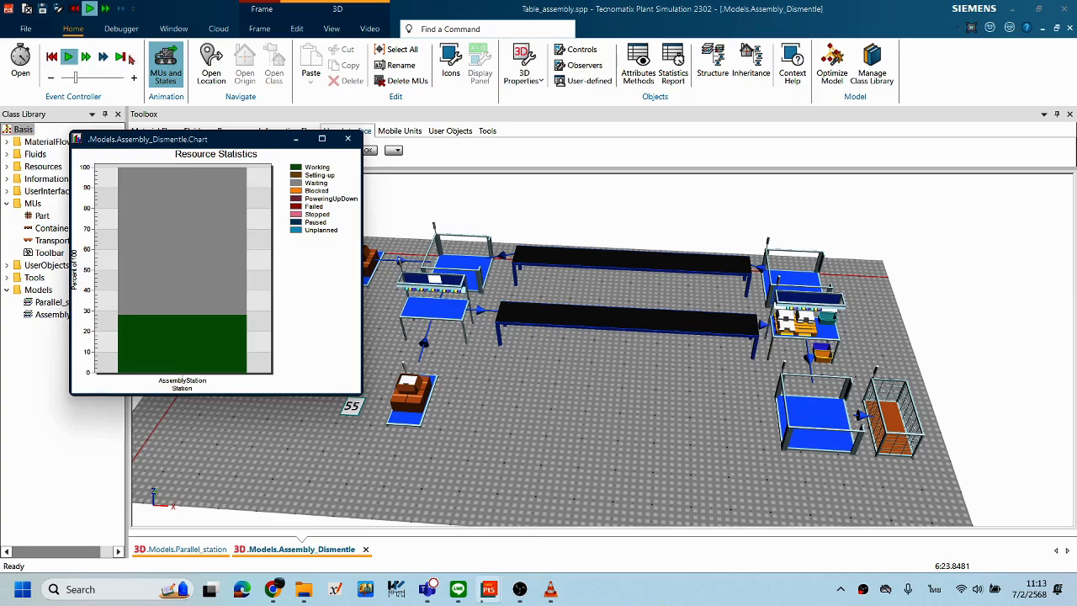
{"action": "left_click_drag", "start_coordinate": [268, 139], "coordinate": [289, 50]}
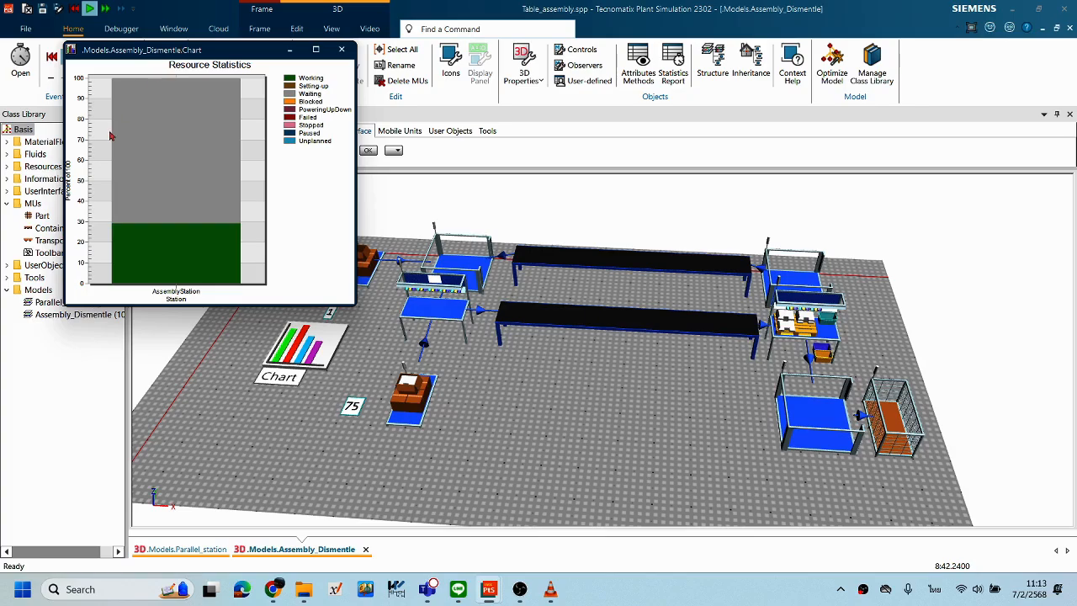
{"action": "left_click_drag", "start_coordinate": [109, 135], "coordinate": [147, 115]}
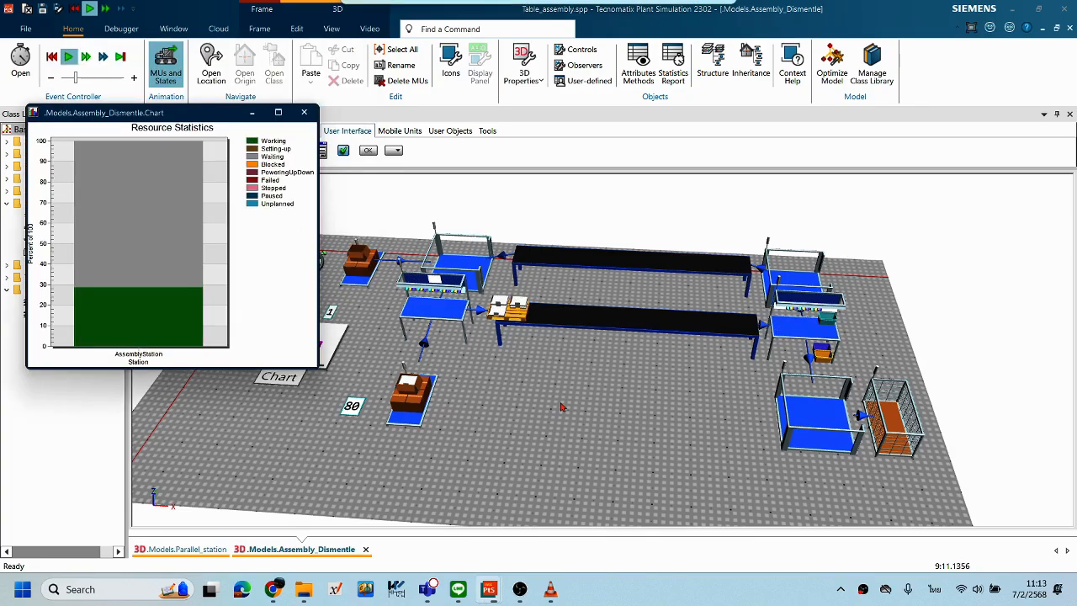
{"action": "scroll", "coordinate": [562, 407], "scroll_direction": "up", "scroll_amount": 3}
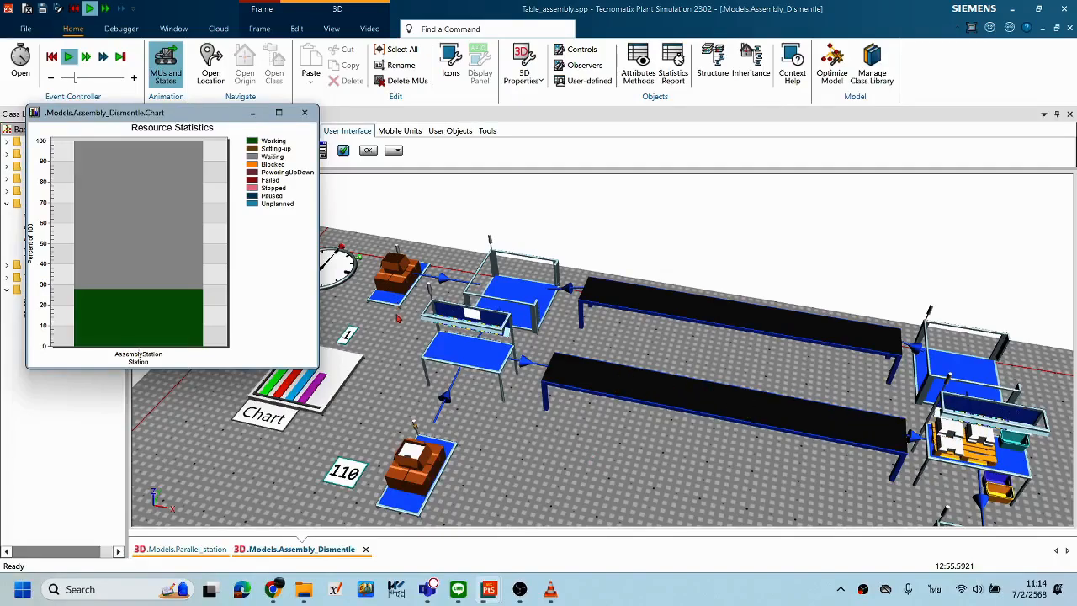
{"action": "left_click_drag", "start_coordinate": [212, 115], "coordinate": [194, 168]}
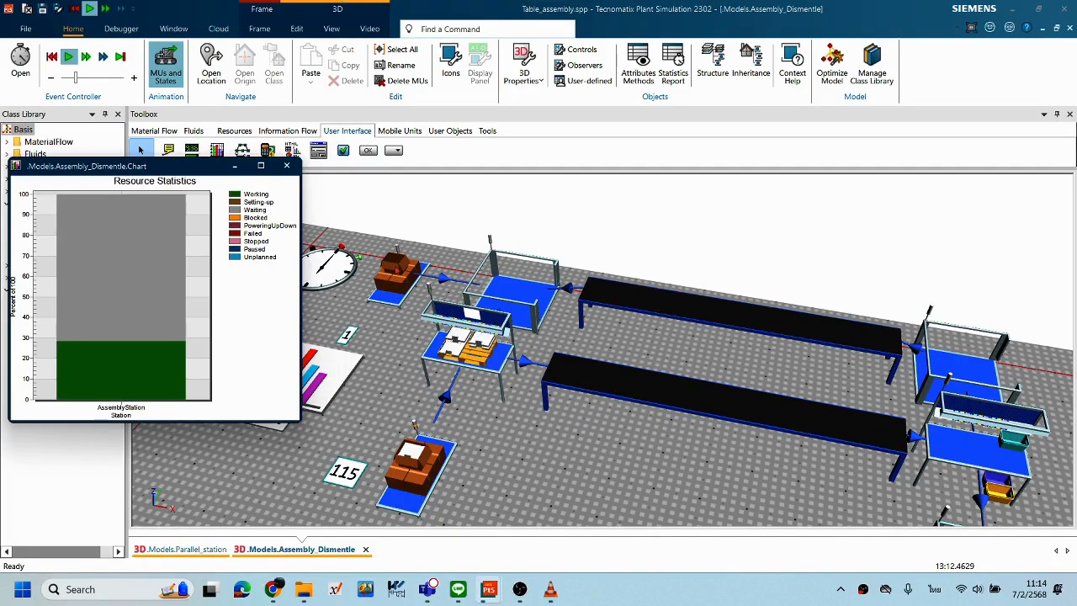
Step: Set the container source's amount to 2 while the simulation is running
{"action": "double_click", "coordinate": [396, 269]}
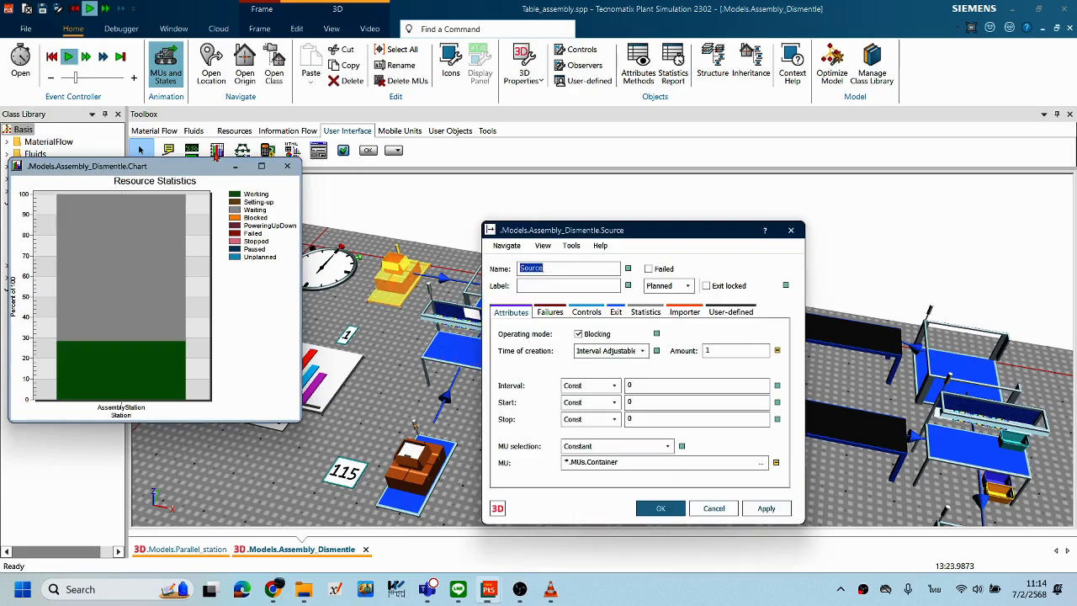
{"action": "double_click", "coordinate": [722, 350]}
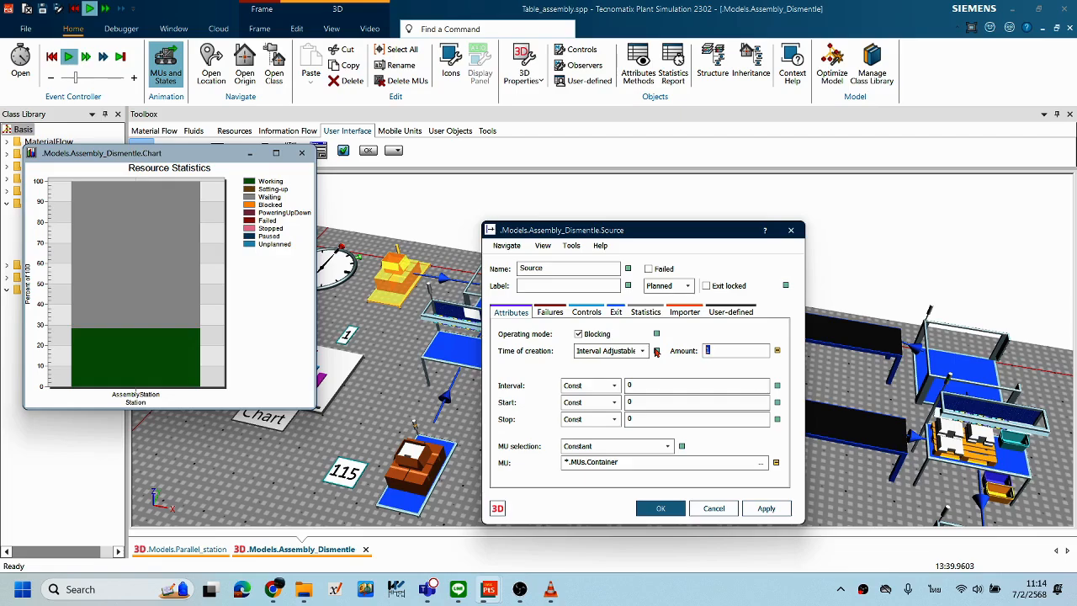
{"action": "type", "text": "2"}
{"action": "left_click", "coordinate": [661, 510]}
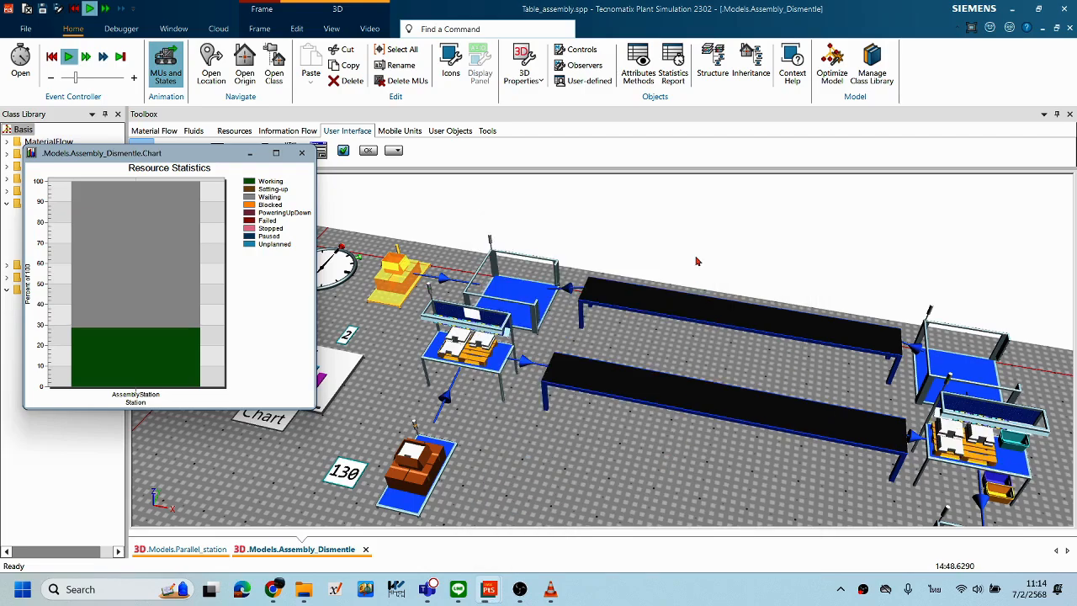
Step: Rerun the simulation from the start with the container amount of 2, observe the AssemblyStation's statistics, and reset it
{"action": "right_click", "coordinate": [623, 220]}
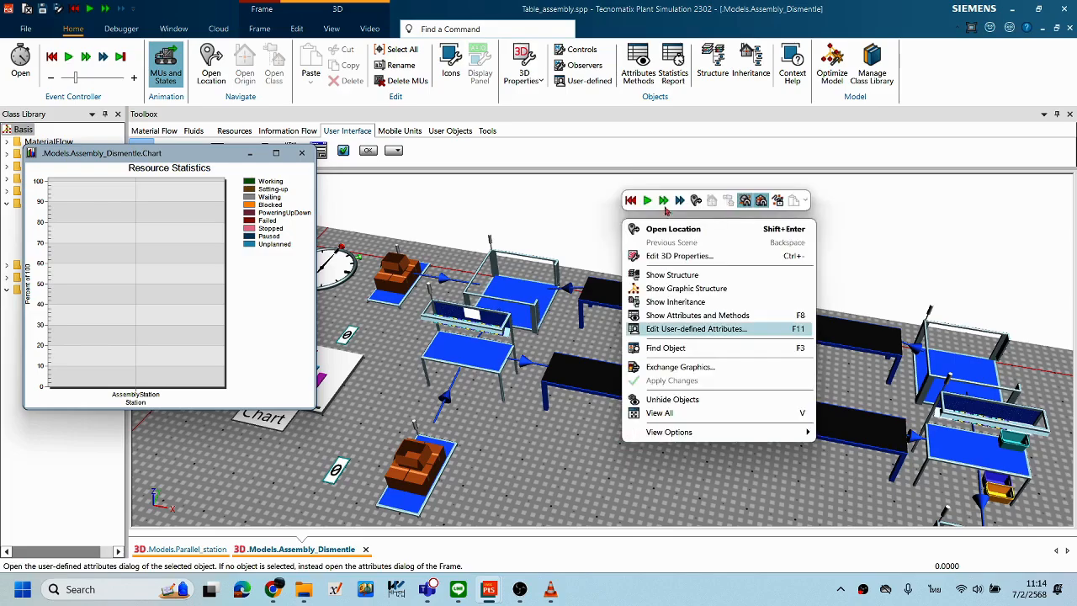
{"action": "left_click", "coordinate": [646, 201]}
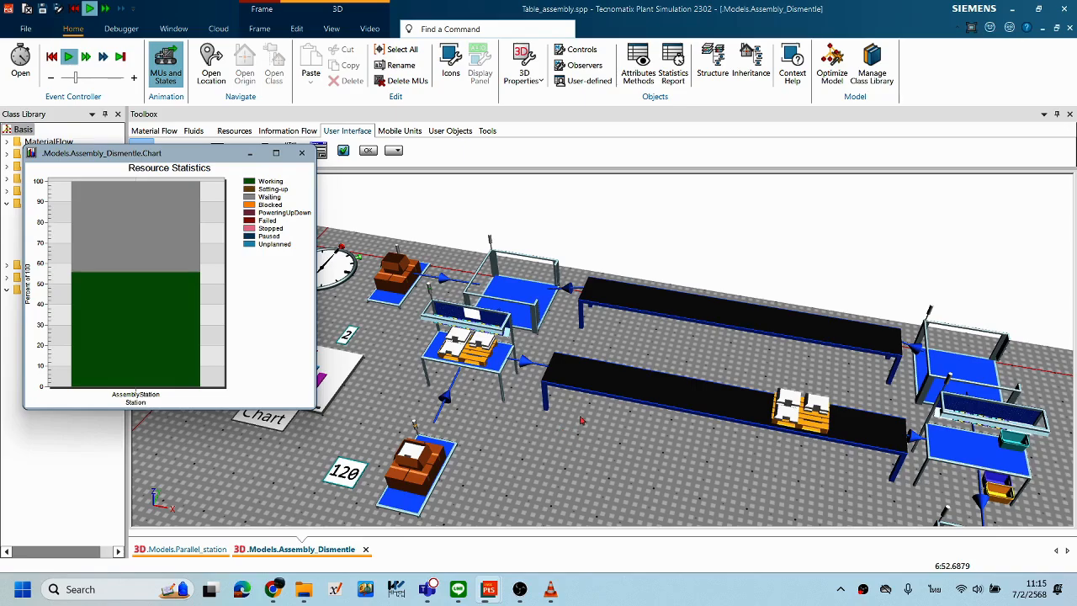
{"action": "left_click", "coordinate": [51, 56]}
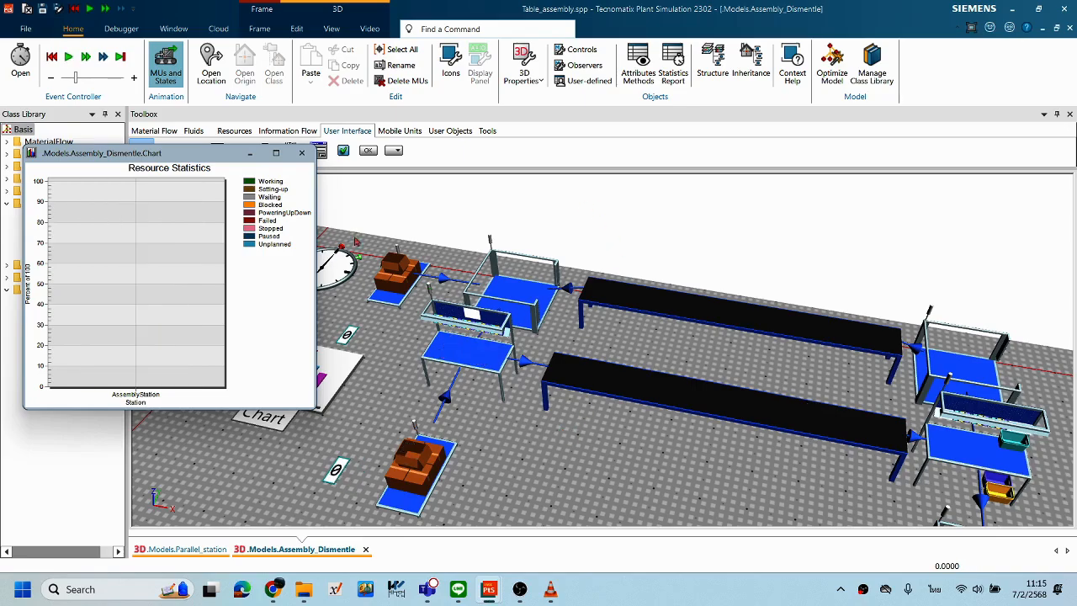
Step: Set the container source's amount to 3
{"action": "double_click", "coordinate": [405, 277]}
{"action": "left_click_drag", "start_coordinate": [725, 349], "coordinate": [647, 347]}
{"action": "type", "text": "3"}
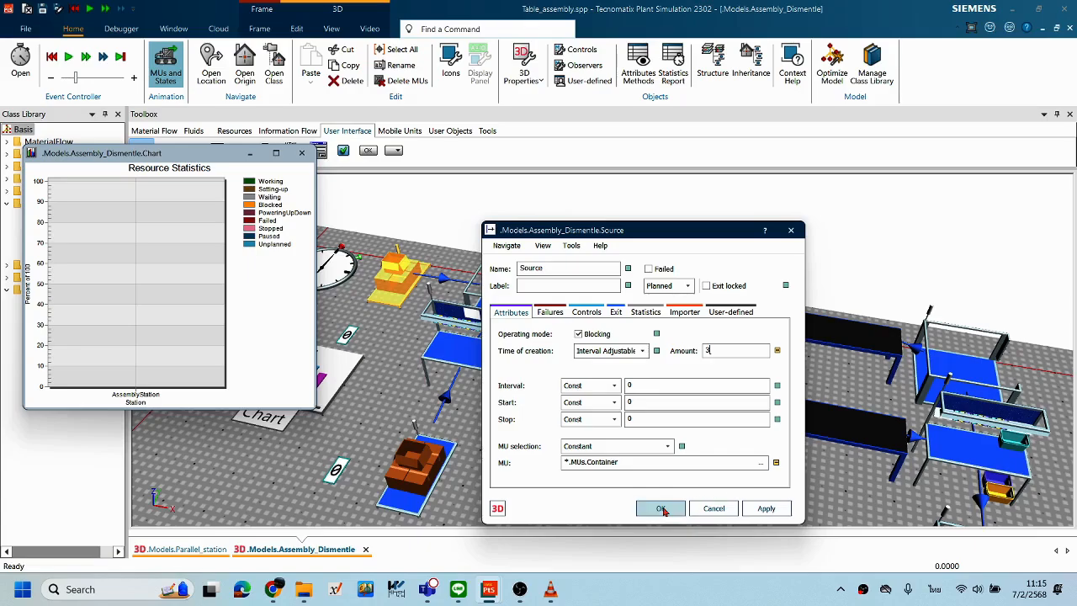
{"action": "left_click", "coordinate": [662, 510]}
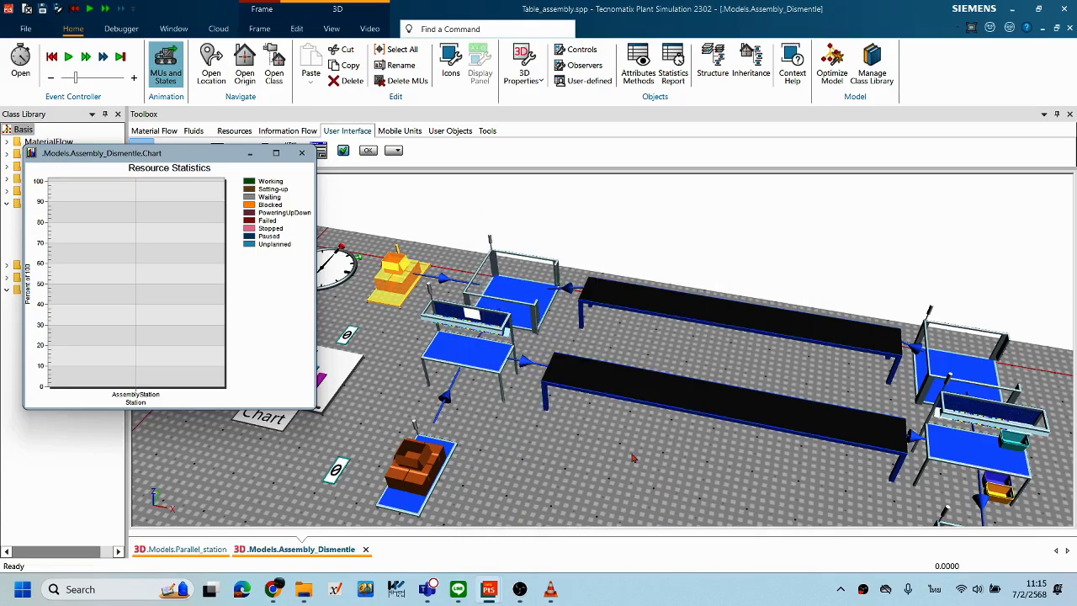
Step: Reset and run the simulation with three containers, watching the AssemblyStation up close alongside its statistics chart
{"action": "right_click", "coordinate": [632, 453]}
{"action": "left_click", "coordinate": [636, 210]}
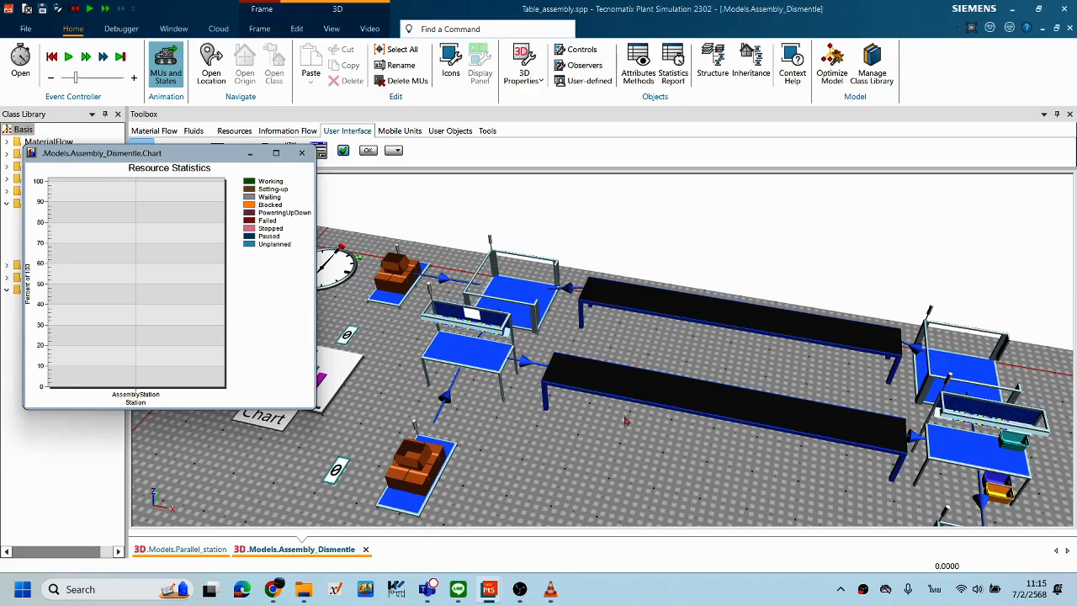
{"action": "right_click", "coordinate": [631, 435]}
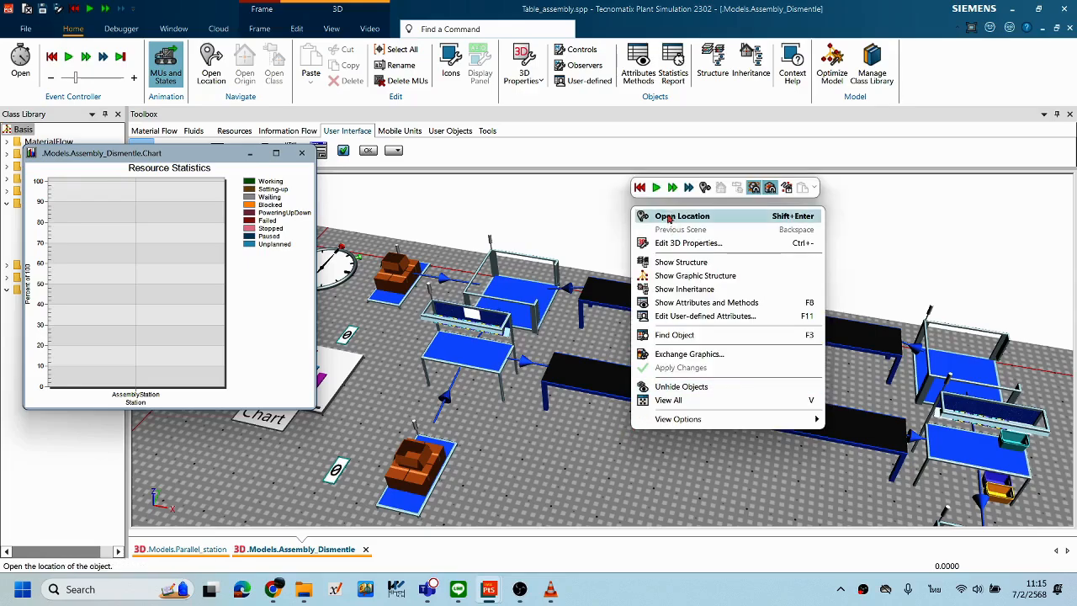
{"action": "left_click", "coordinate": [656, 185]}
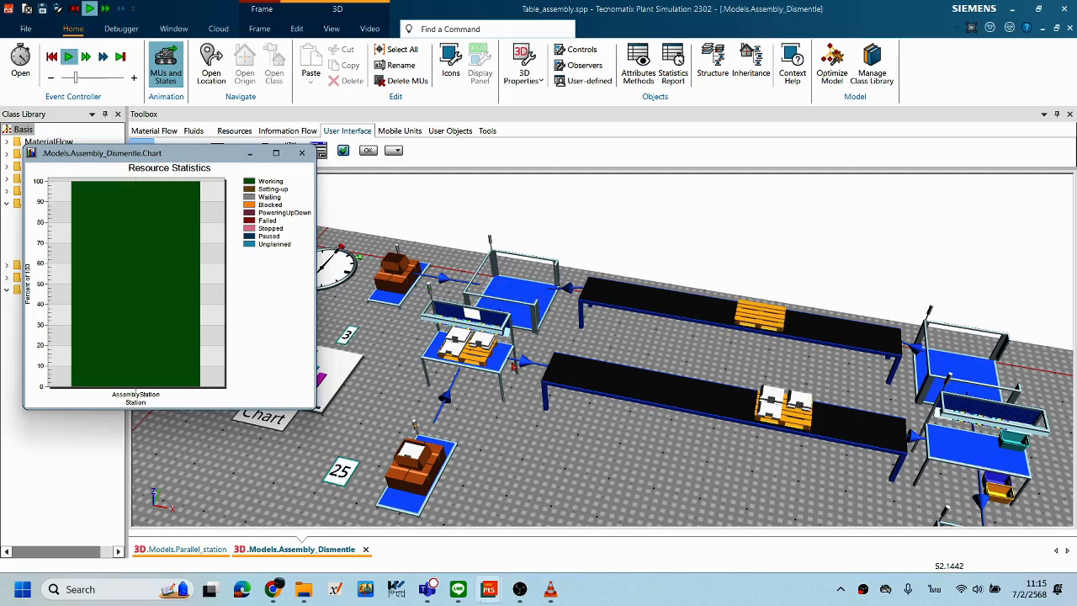
{"action": "scroll", "coordinate": [520, 377], "scroll_direction": "up", "scroll_amount": 2}
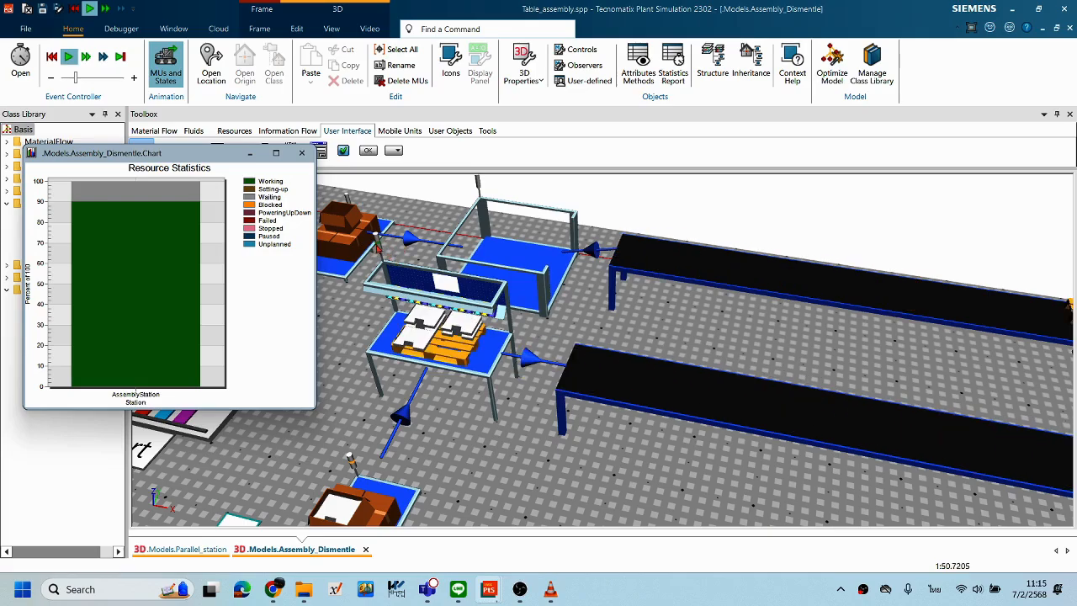
{"action": "scroll", "coordinate": [391, 250], "scroll_direction": "up", "scroll_amount": 3}
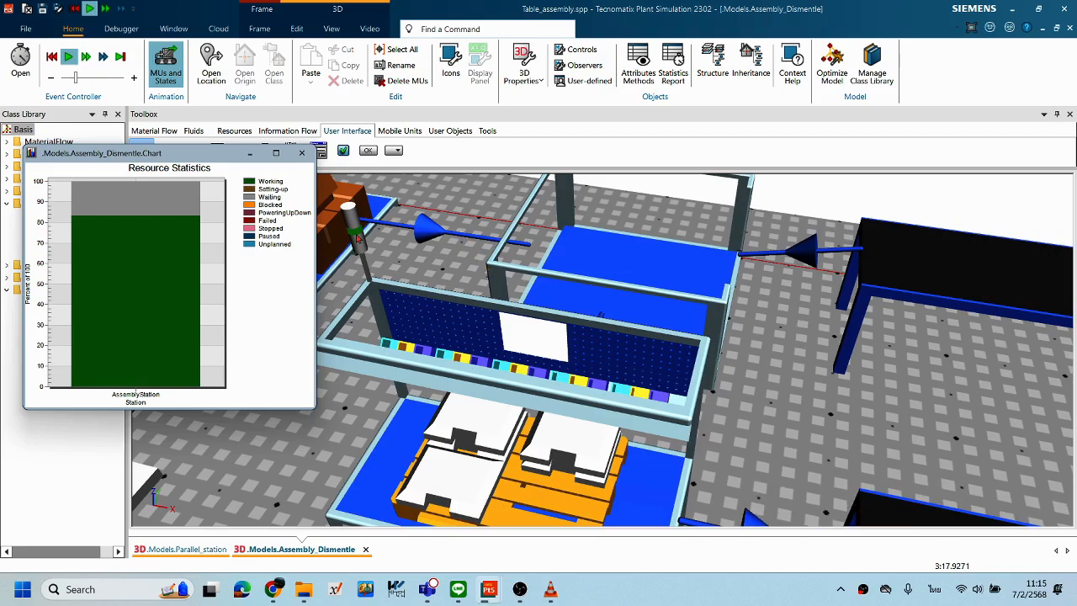
{"action": "mouse_move", "coordinate": [405, 336]}
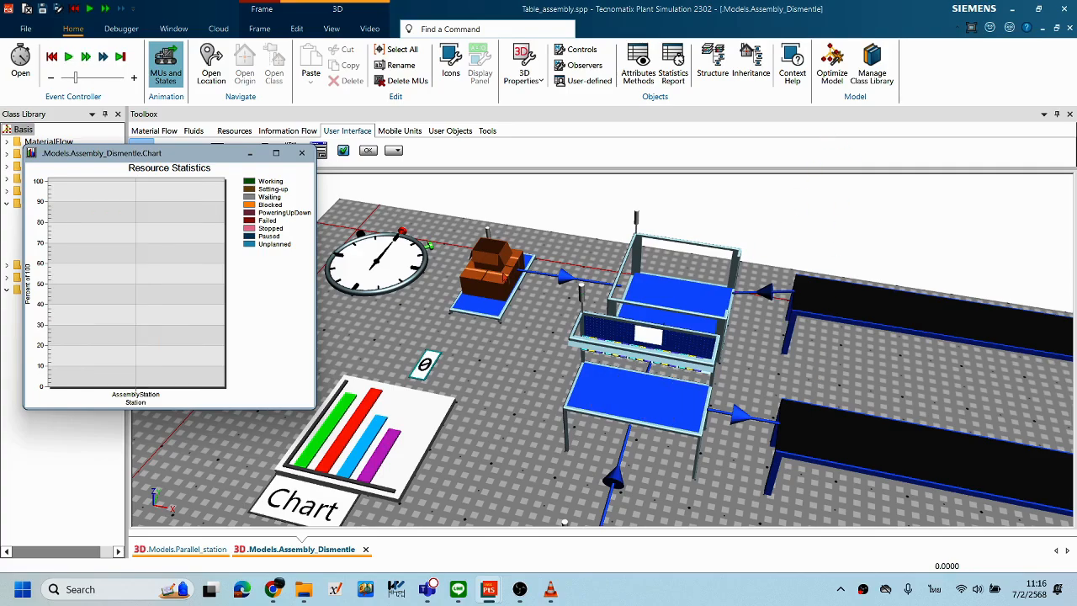
Step: Move the container source's dialog clear of the assembly line and set its amount to 4
{"action": "double_click", "coordinate": [530, 278]}
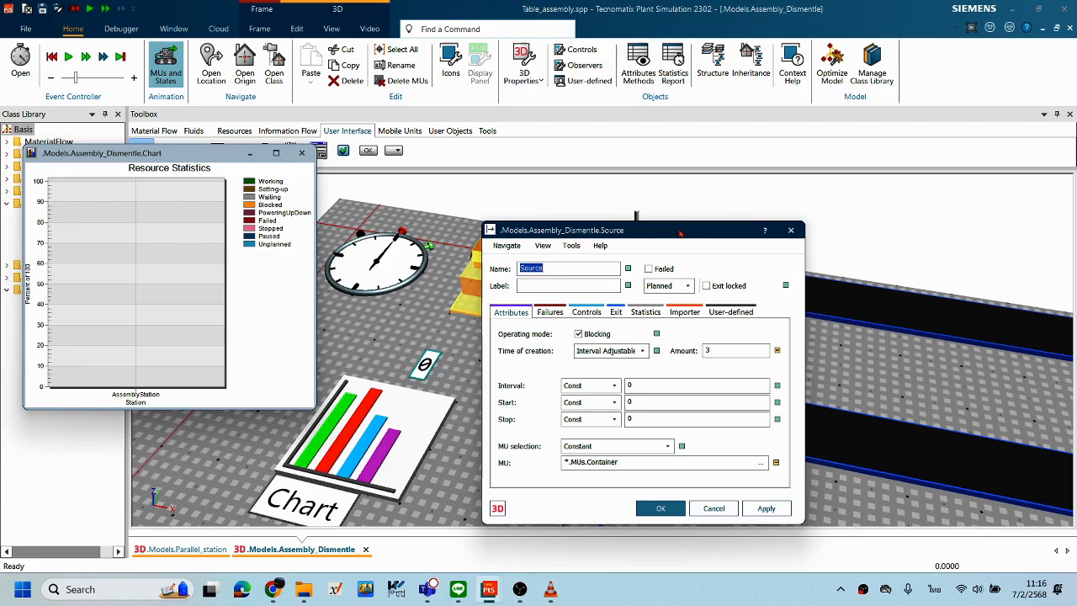
{"action": "left_click_drag", "start_coordinate": [742, 230], "coordinate": [713, 227]}
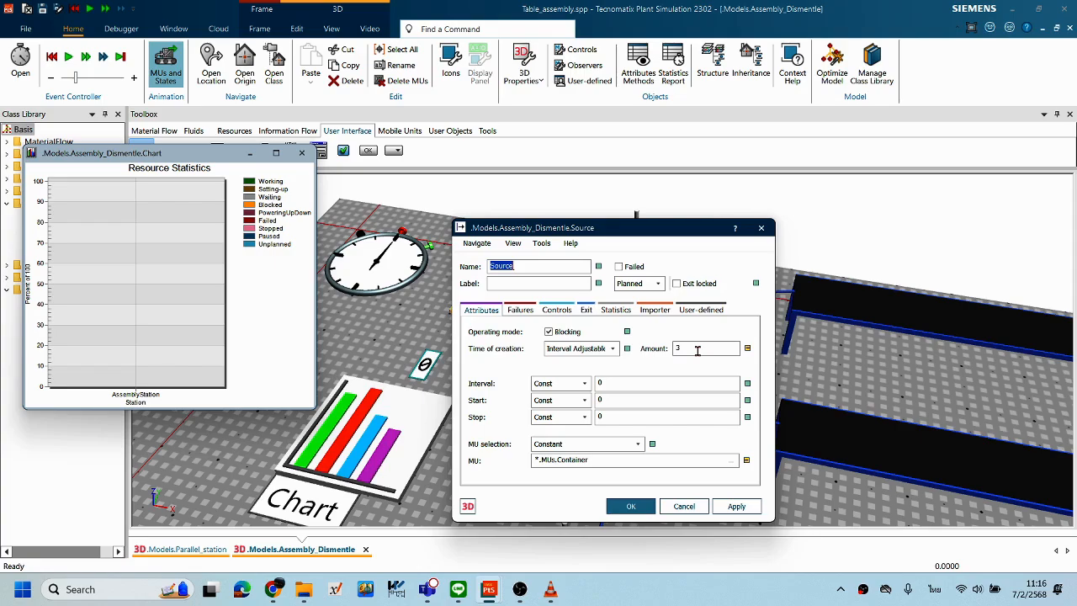
{"action": "left_click_drag", "start_coordinate": [639, 227], "coordinate": [489, 226]}
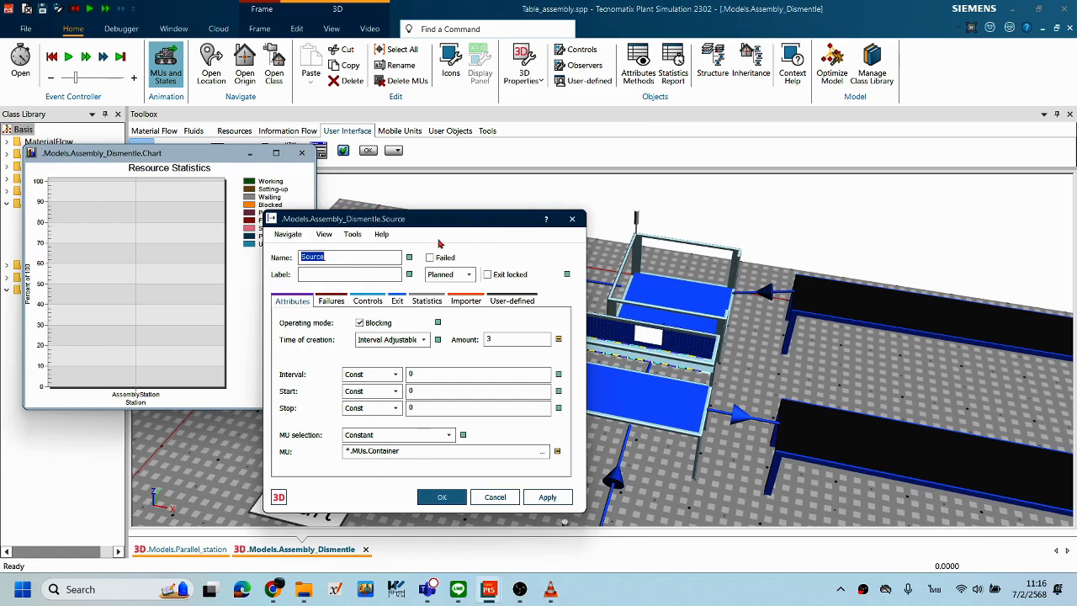
{"action": "left_click_drag", "start_coordinate": [441, 225], "coordinate": [471, 206]}
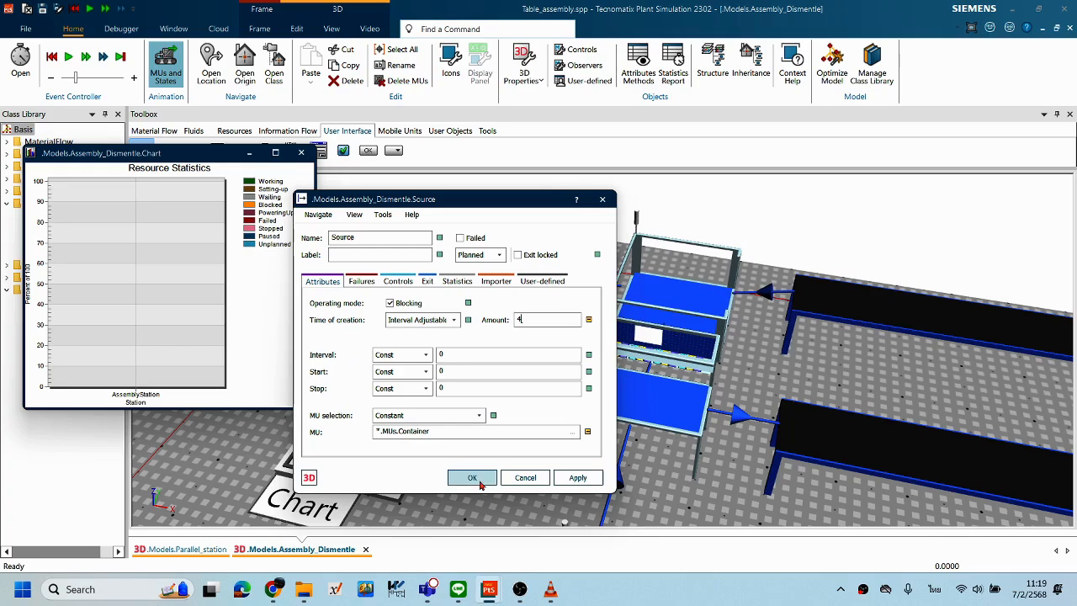
{"action": "left_click", "coordinate": [472, 477]}
Step: Reset and run the simulation with four containers, watching the AssemblyStation up close alongside its statistics chart
{"action": "right_click", "coordinate": [532, 364]}
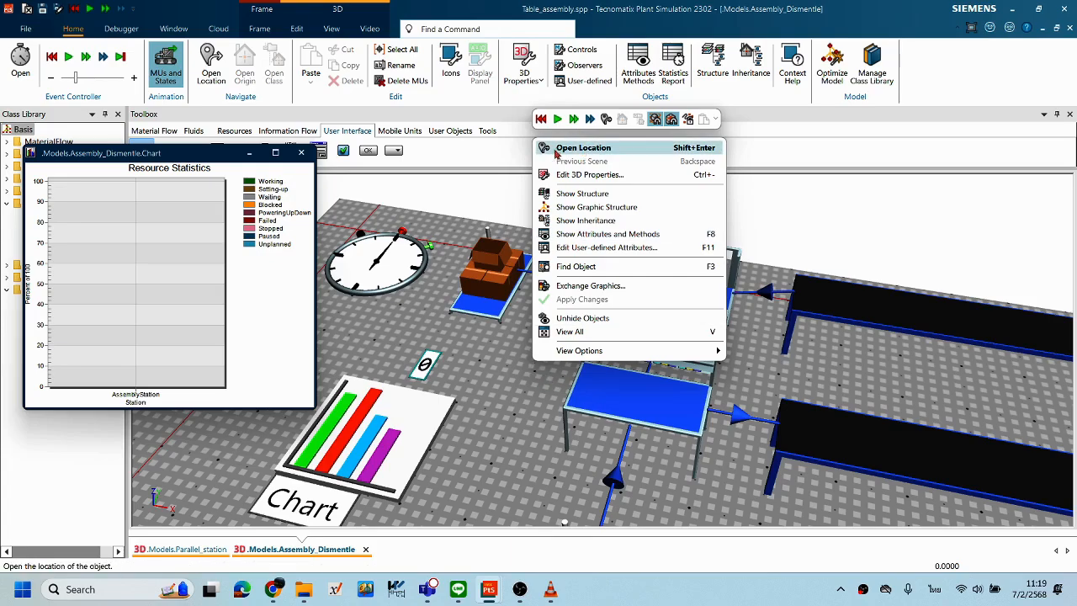
{"action": "left_click", "coordinate": [541, 121]}
{"action": "scroll", "coordinate": [543, 362], "scroll_direction": "down", "scroll_amount": 2}
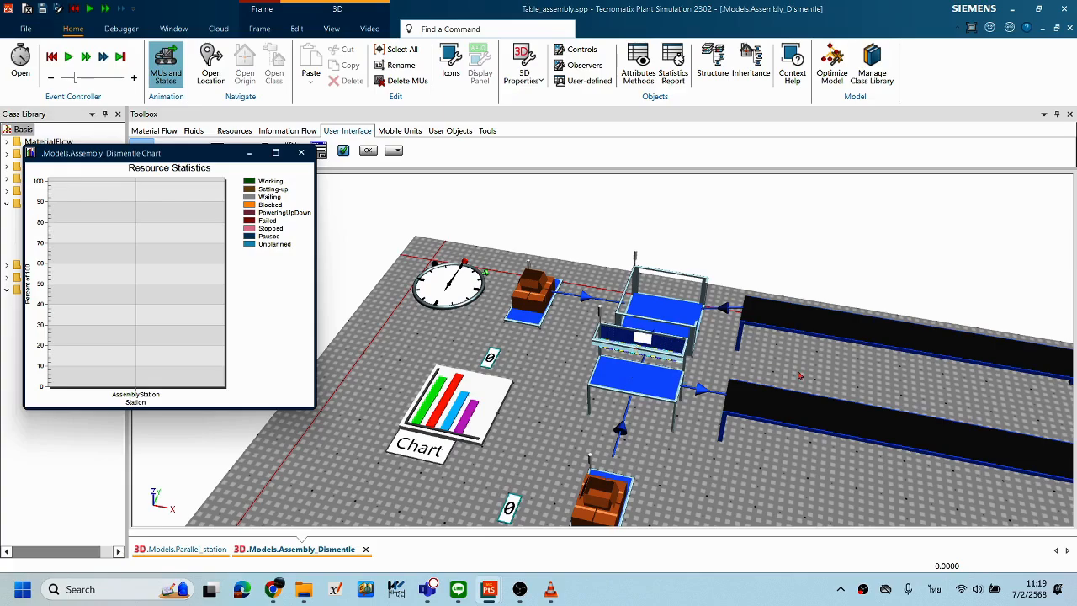
{"action": "middle_click_drag", "start_coordinate": [764, 355], "coordinate": [667, 335]}
{"action": "right_click", "coordinate": [711, 345]}
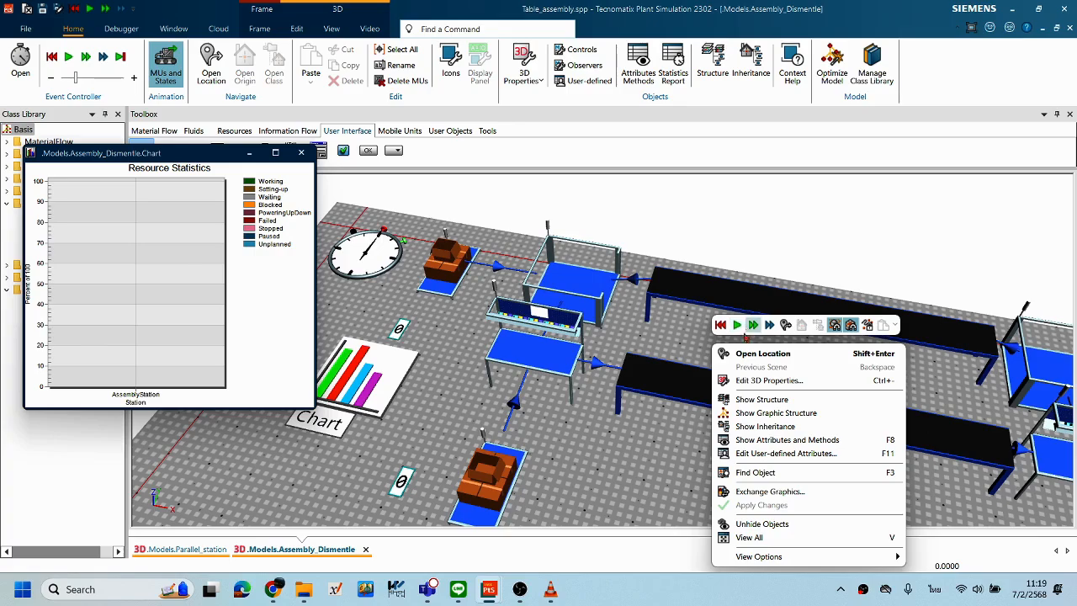
{"action": "left_click", "coordinate": [736, 326]}
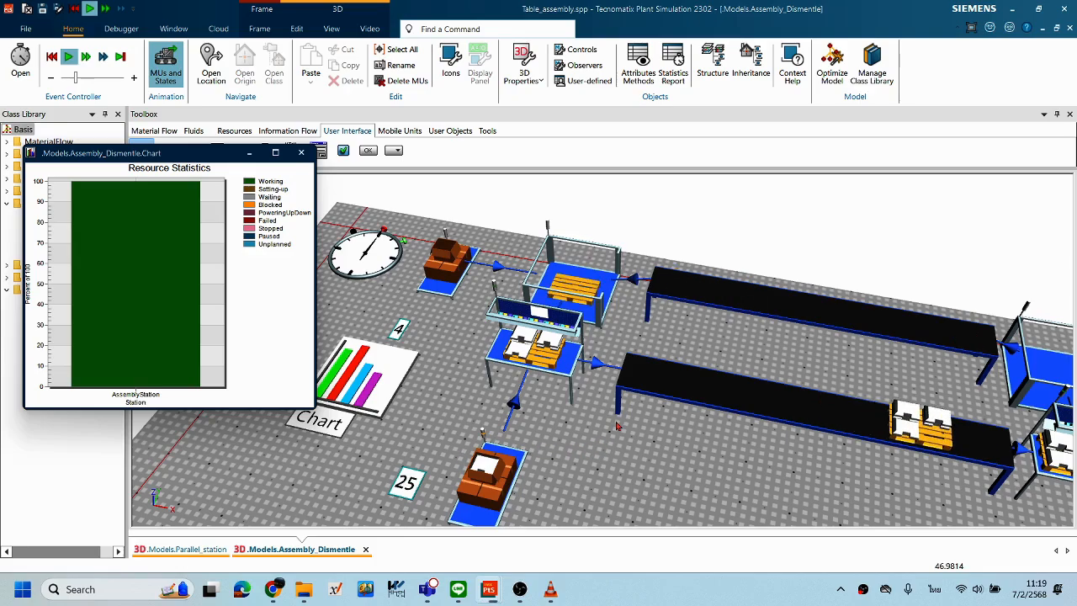
{"action": "scroll", "coordinate": [616, 425], "scroll_direction": "up", "scroll_amount": 5}
{"action": "right_click_drag", "start_coordinate": [565, 329], "coordinate": [798, 574]}
{"action": "right_click_drag", "start_coordinate": [589, 363], "coordinate": [602, 391]}
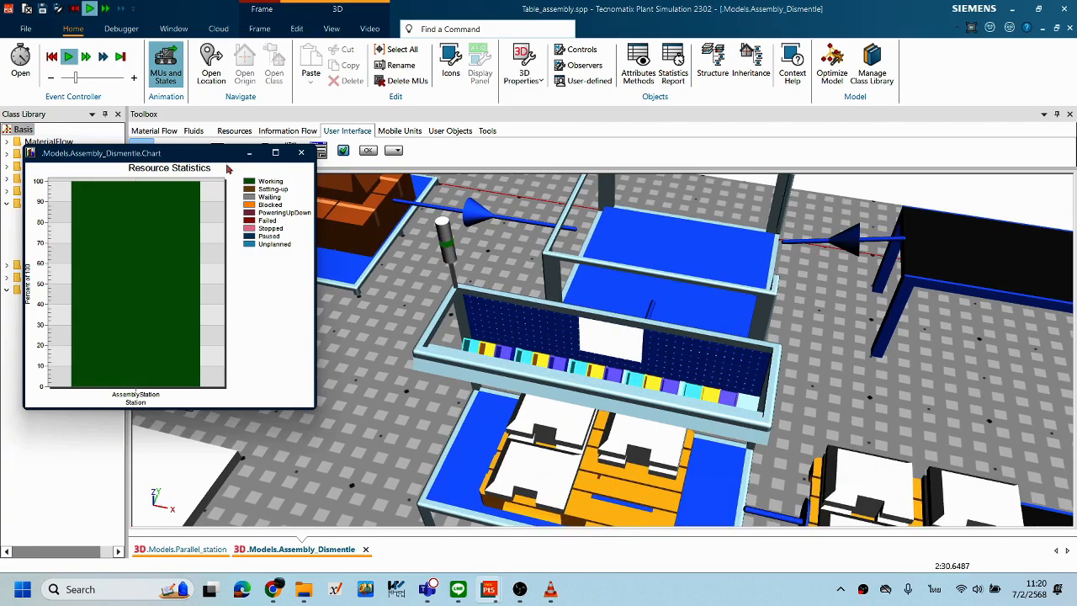
Step: Move the statistics chart window off the assembly area and raise the simulation's real-time factor to 3
{"action": "left_click_drag", "start_coordinate": [229, 167], "coordinate": [221, 207]}
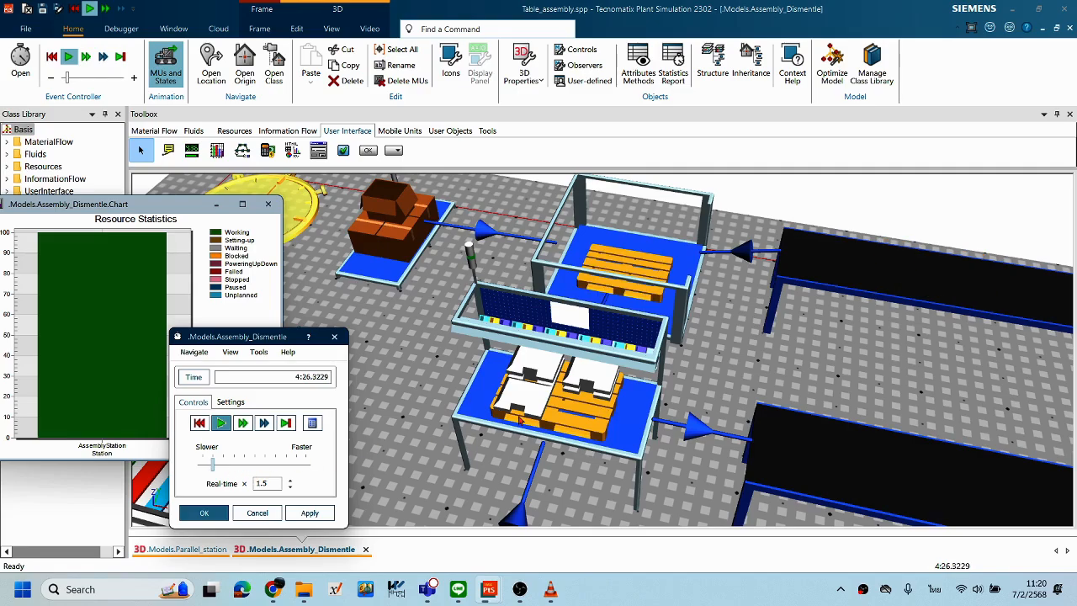
{"action": "middle_click_drag", "start_coordinate": [502, 397], "coordinate": [470, 421]}
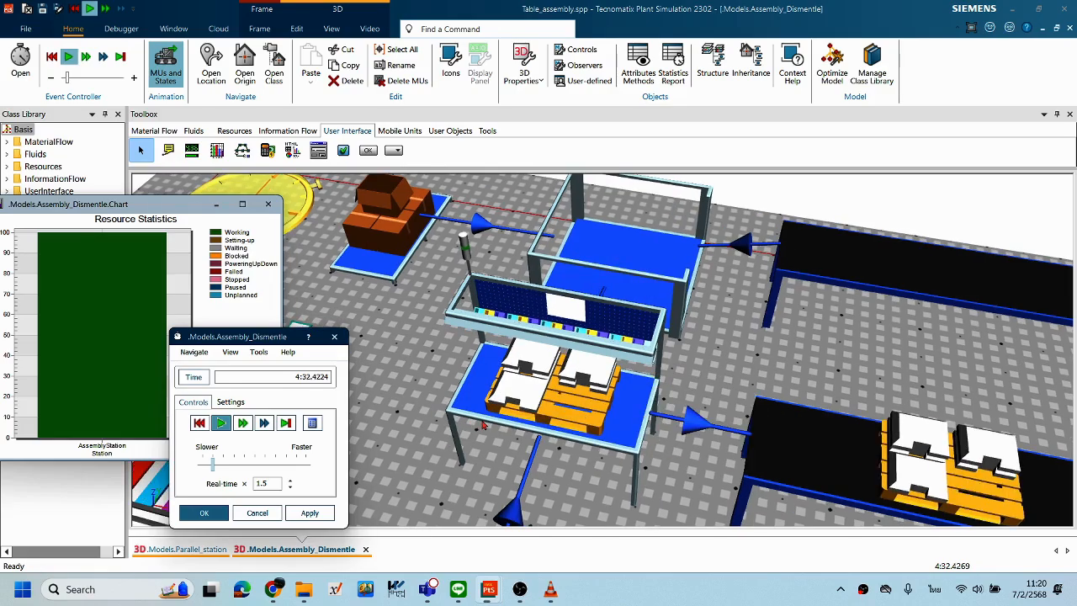
{"action": "left_click", "coordinate": [214, 468]}
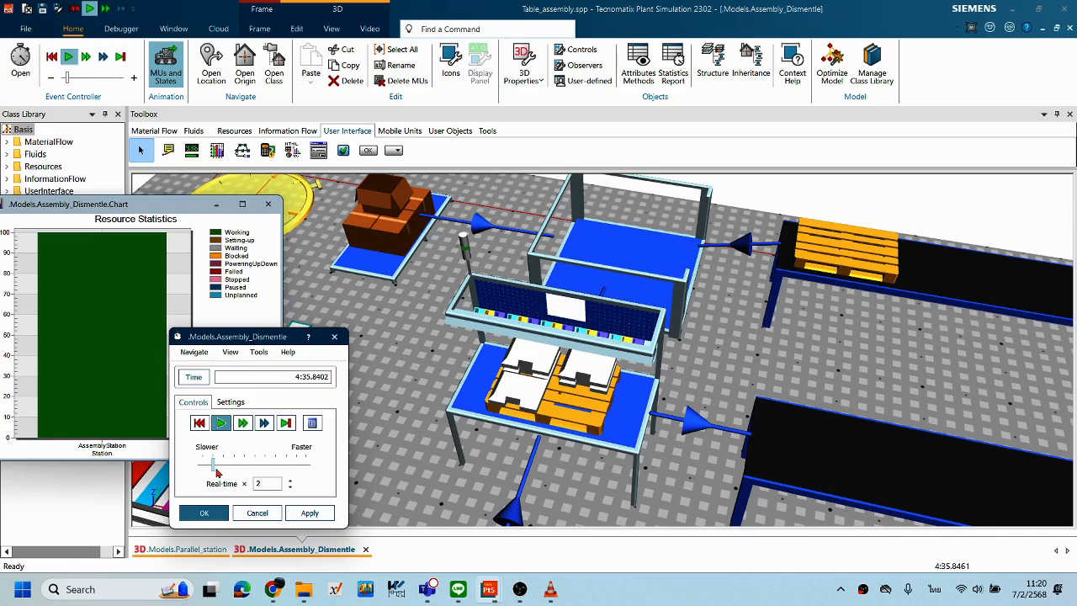
{"action": "left_click", "coordinate": [217, 471]}
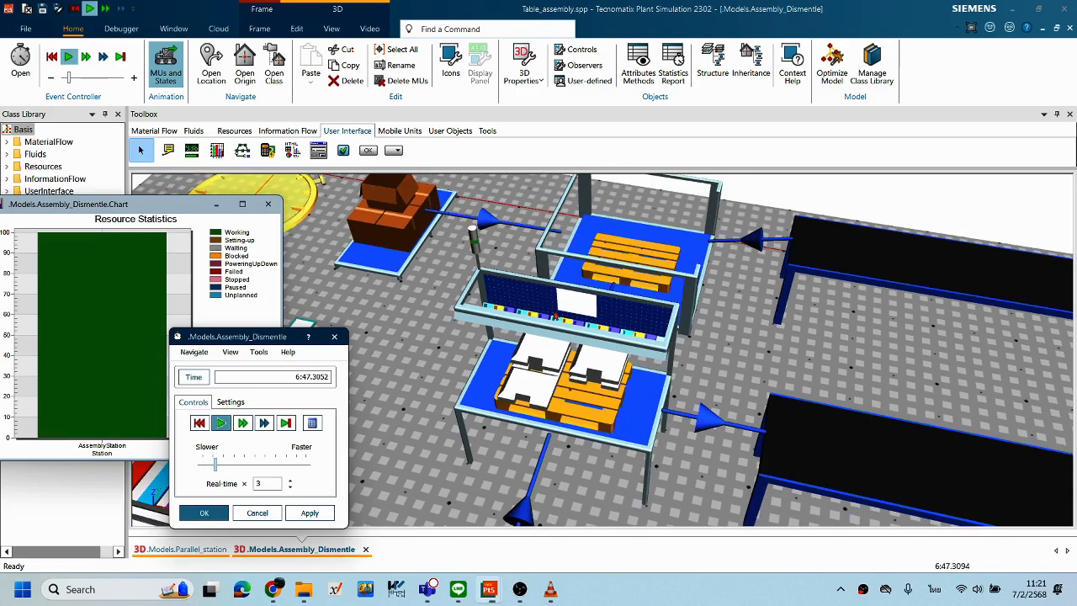
Step: Reset the simulation and check the AssemblyStation's processing time without changing it
{"action": "scroll", "coordinate": [556, 316], "scroll_direction": "down", "scroll_amount": 1}
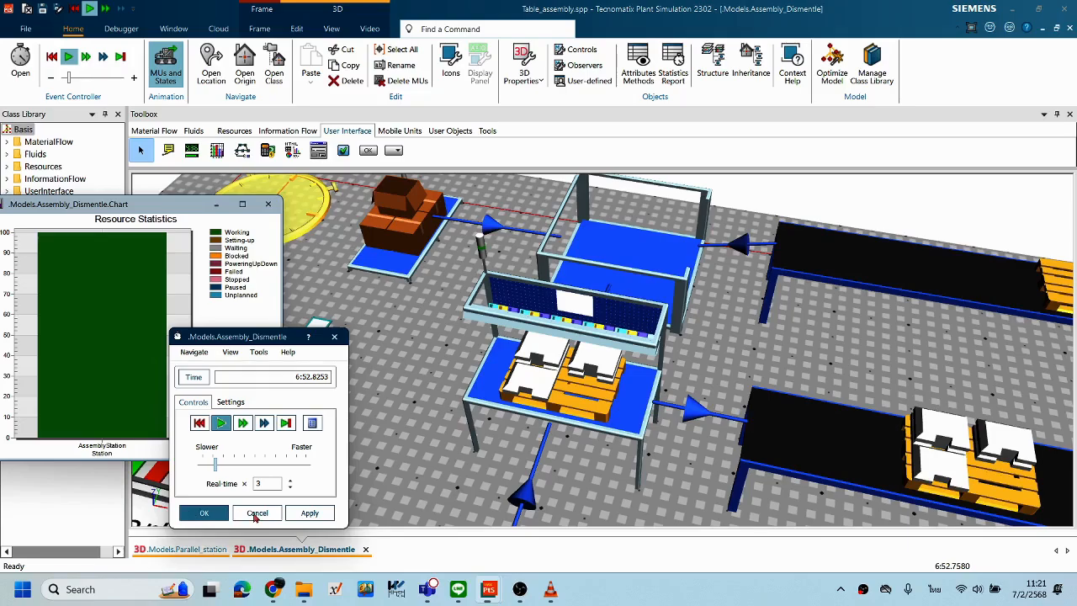
{"action": "left_click", "coordinate": [198, 423]}
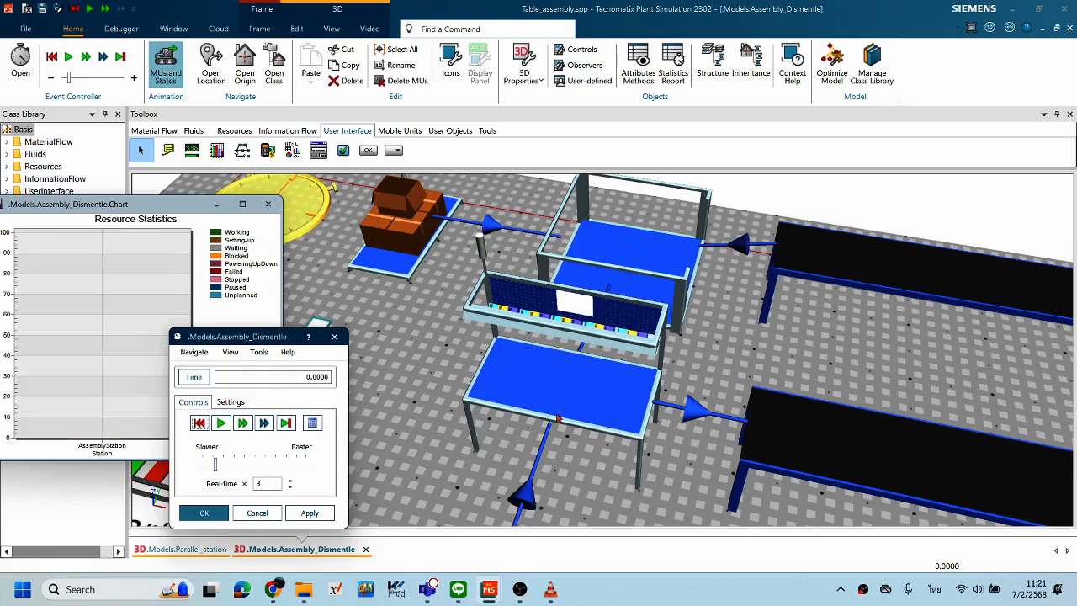
{"action": "scroll", "coordinate": [617, 350], "scroll_direction": "up", "scroll_amount": 2}
{"action": "scroll", "coordinate": [616, 350], "scroll_direction": "down", "scroll_amount": 3}
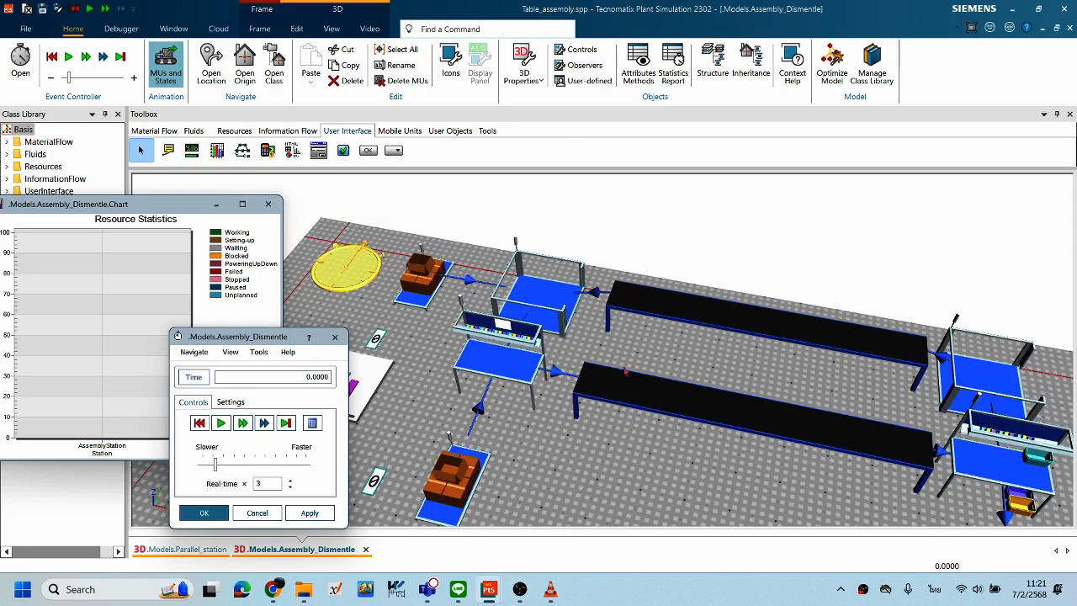
{"action": "scroll", "coordinate": [528, 372], "scroll_direction": "up", "scroll_amount": 1}
{"action": "double_click", "coordinate": [528, 373]}
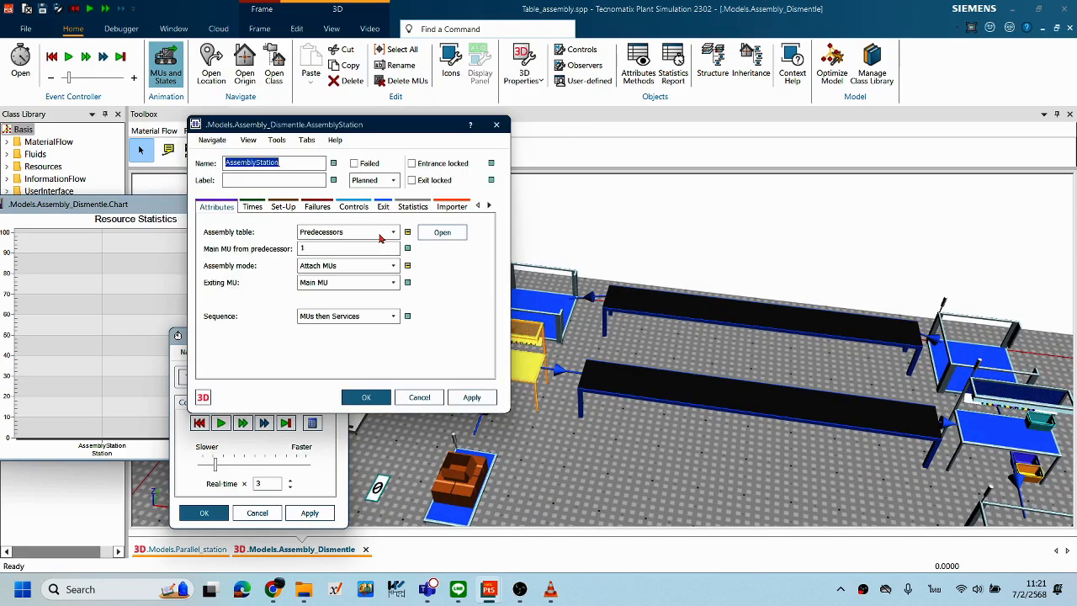
{"action": "left_click", "coordinate": [254, 207]}
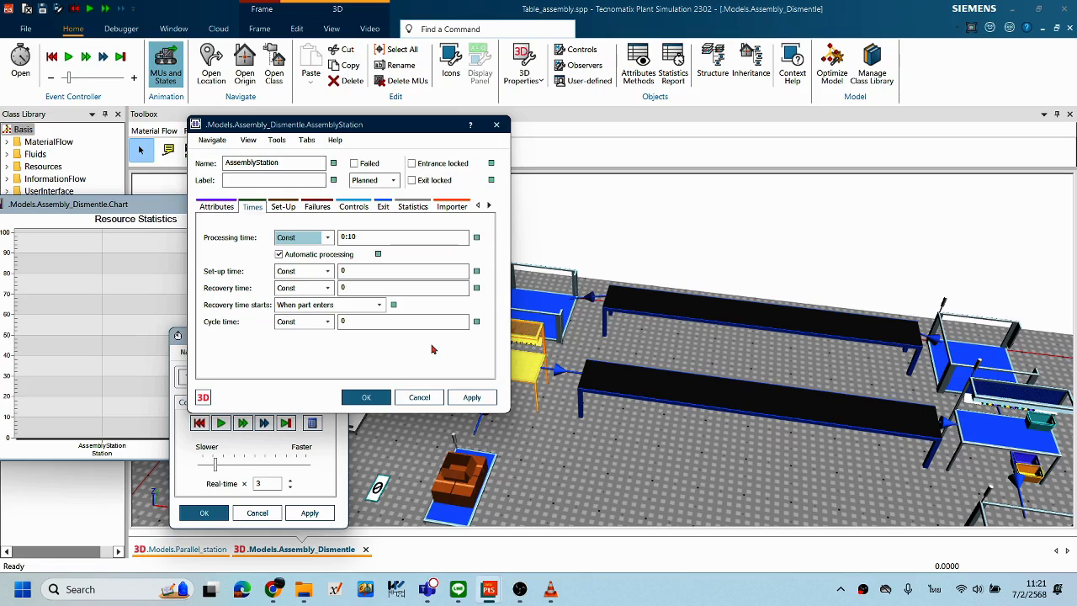
{"action": "left_click", "coordinate": [420, 398]}
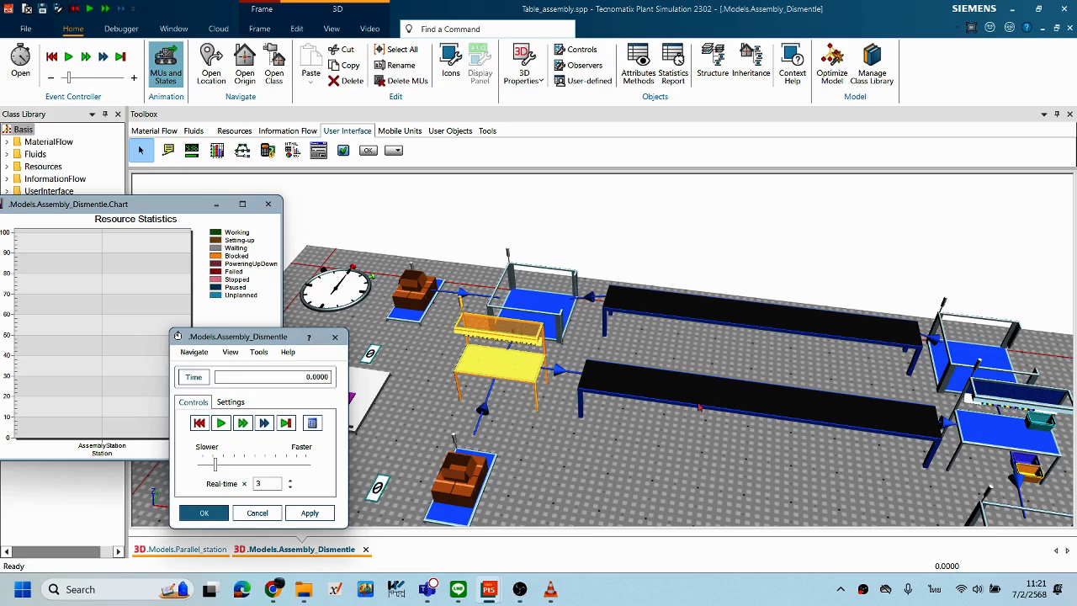
Step: Check the time settings and attributes of the front conveyor, and open the attributes of the rear return conveyor
{"action": "double_click", "coordinate": [713, 405]}
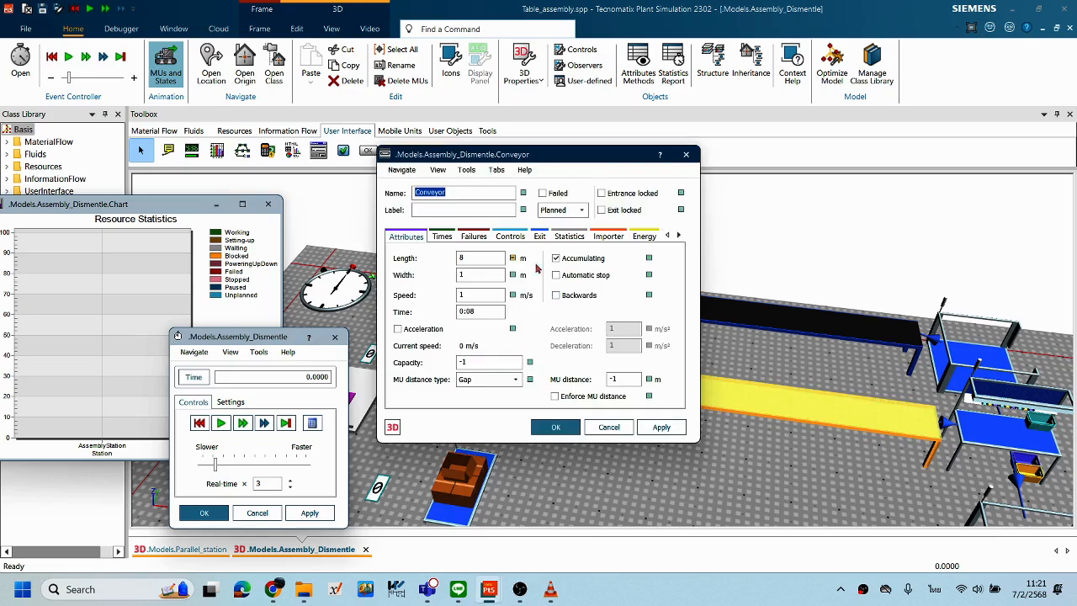
{"action": "left_click", "coordinate": [442, 237]}
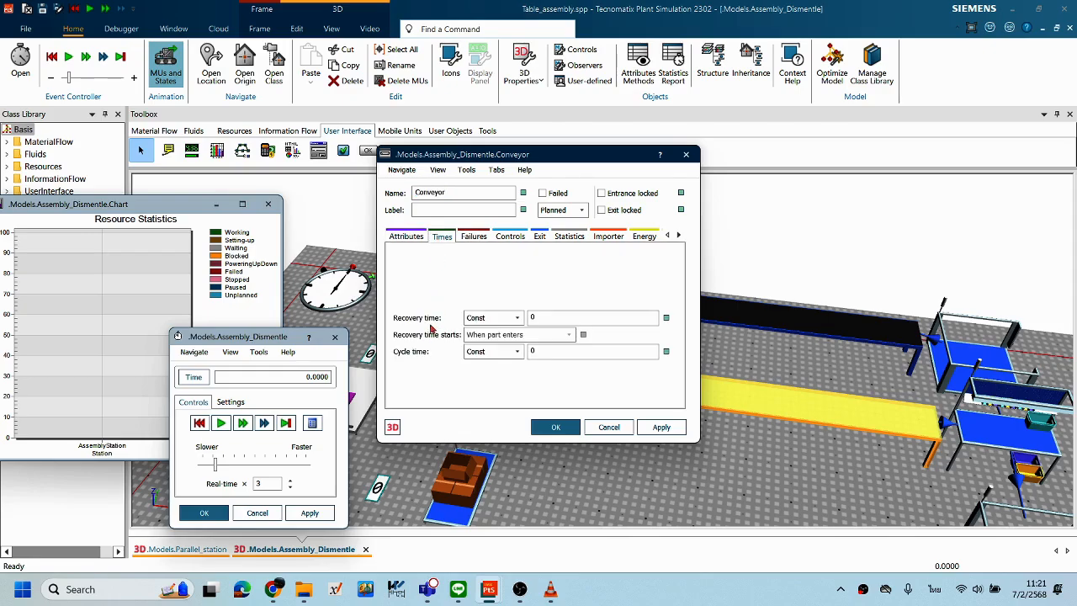
{"action": "left_click", "coordinate": [608, 428]}
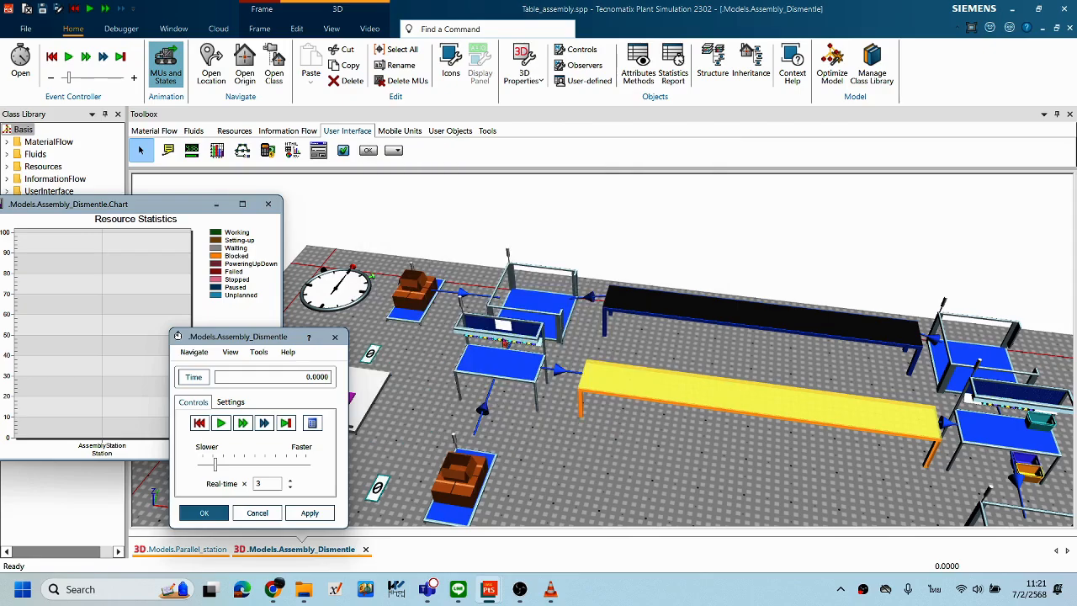
{"action": "double_click", "coordinate": [630, 375]}
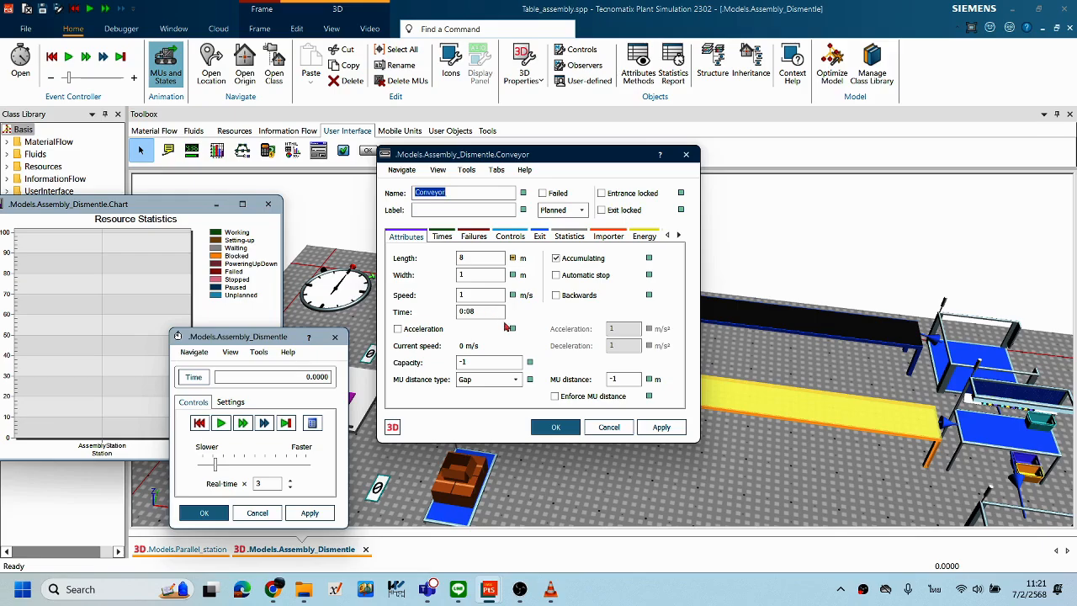
{"action": "left_click", "coordinate": [609, 427]}
{"action": "double_click", "coordinate": [716, 319]}
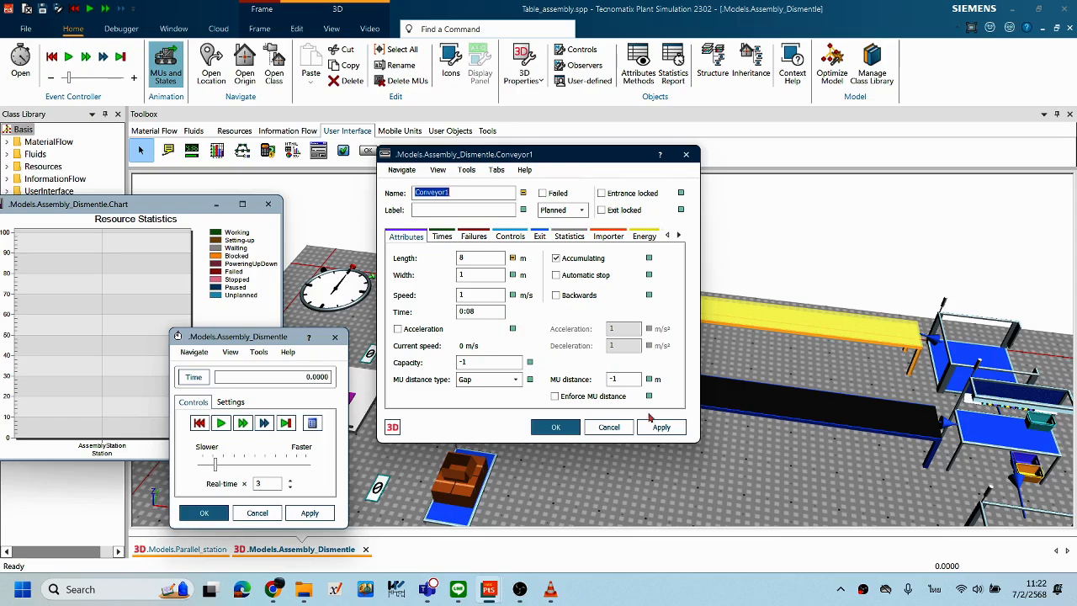
Step: Recheck the rear return conveyor's travel time and the DismantleStation's processing time without changing either
{"action": "left_click", "coordinate": [609, 427]}
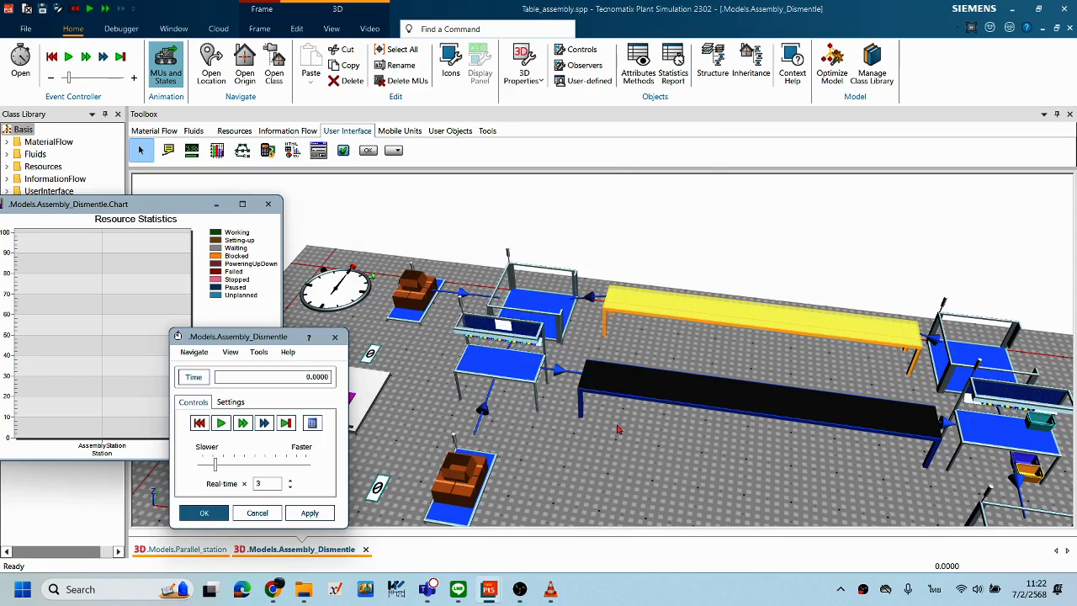
{"action": "double_click", "coordinate": [695, 320]}
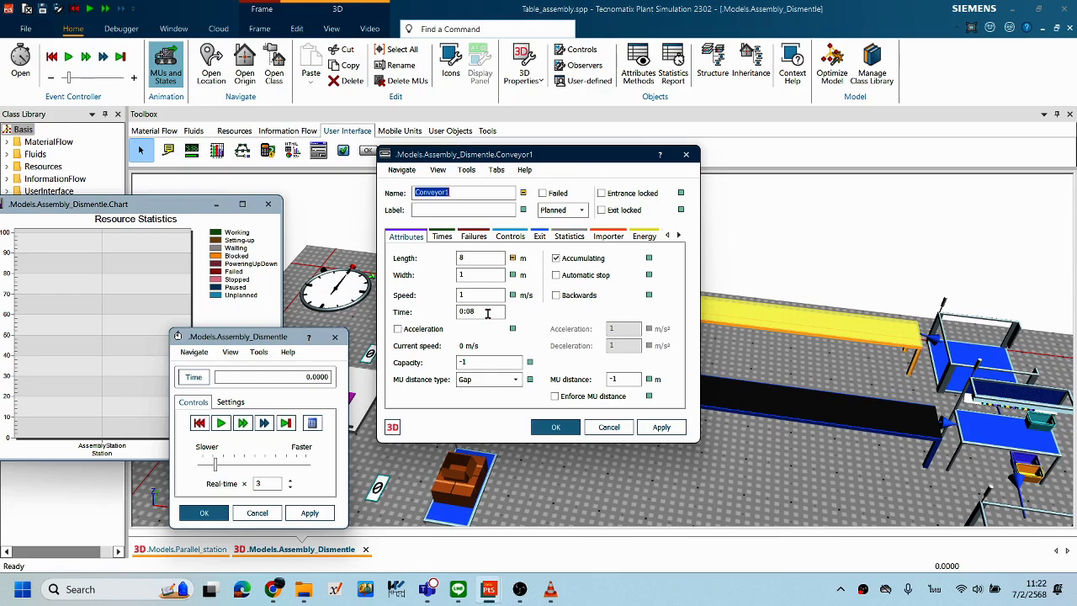
{"action": "left_click", "coordinate": [609, 426]}
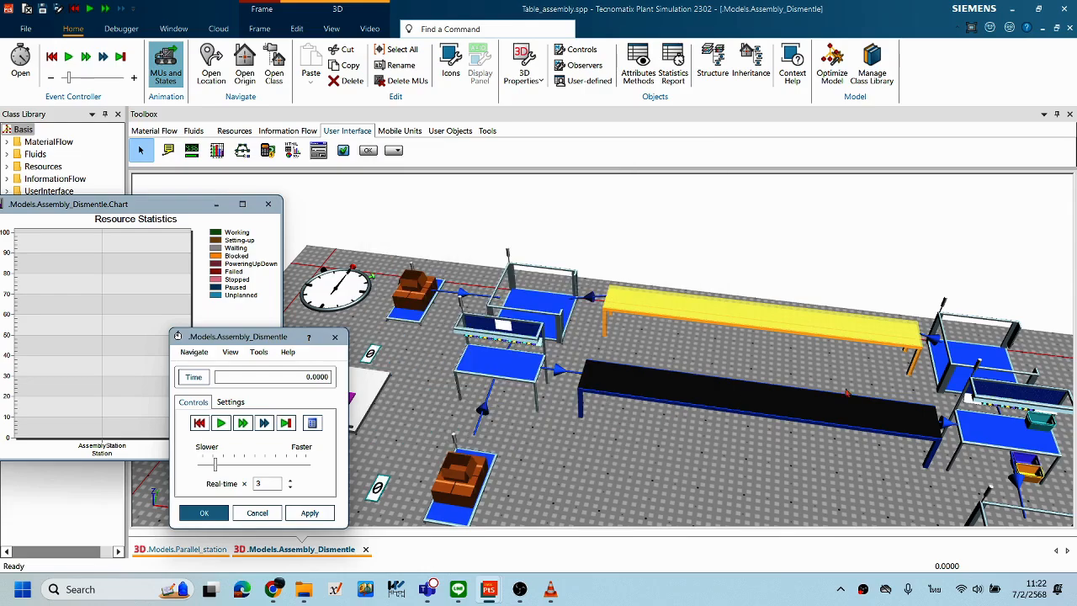
{"action": "double_click", "coordinate": [1009, 434]}
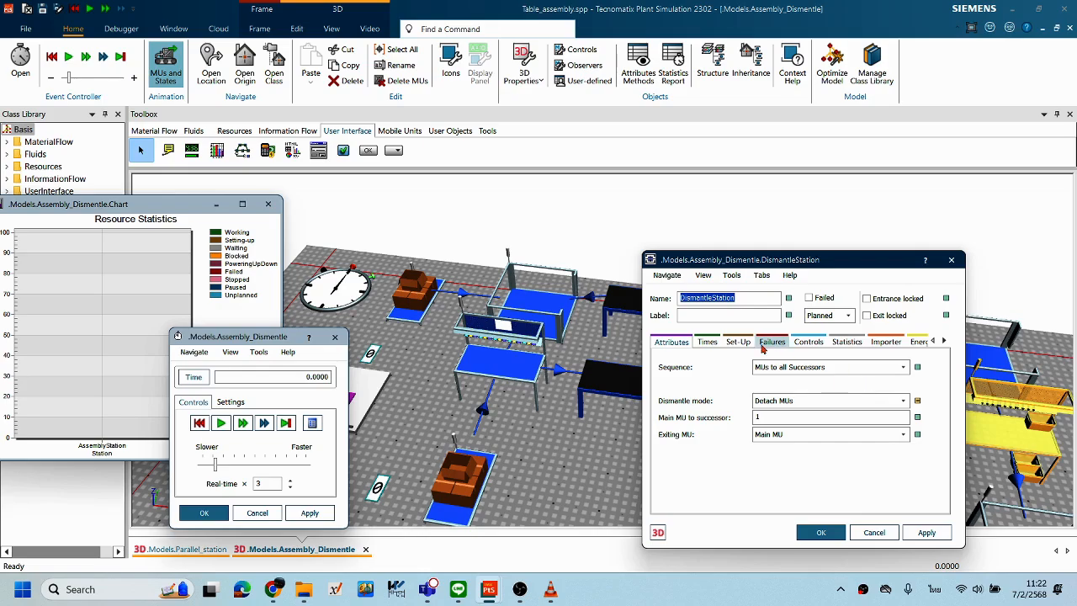
{"action": "left_click", "coordinate": [707, 341]}
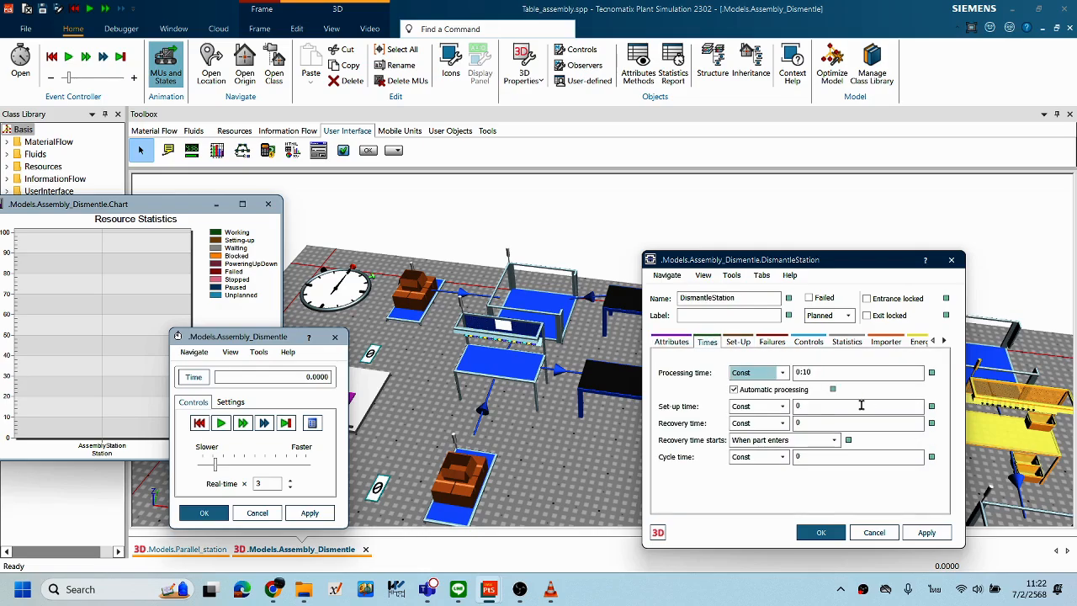
{"action": "left_click", "coordinate": [873, 531]}
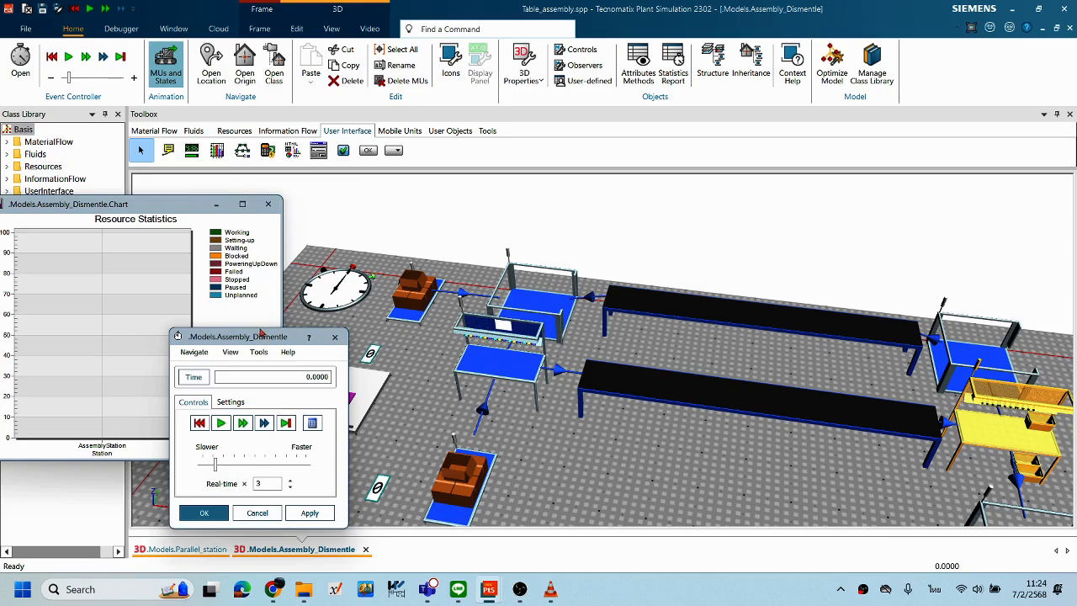
Step: Close the event controller and the statistics chart window to clear the 3D view
{"action": "left_click_drag", "start_coordinate": [261, 336], "coordinate": [393, 277]}
{"action": "left_click", "coordinate": [204, 512]}
{"action": "left_click_drag", "start_coordinate": [164, 207], "coordinate": [717, 207]}
{"action": "left_click_drag", "start_coordinate": [645, 190], "coordinate": [725, 184]}
{"action": "left_click_drag", "start_coordinate": [713, 251], "coordinate": [706, 239]}
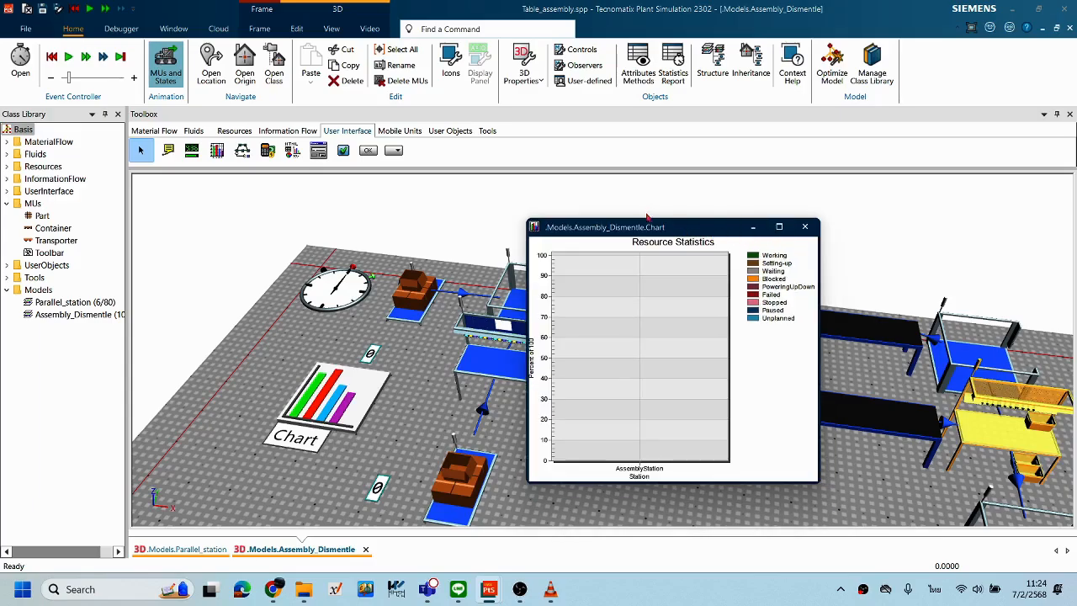
{"action": "left_click_drag", "start_coordinate": [653, 217], "coordinate": [607, 201]}
{"action": "left_click", "coordinate": [758, 210]}
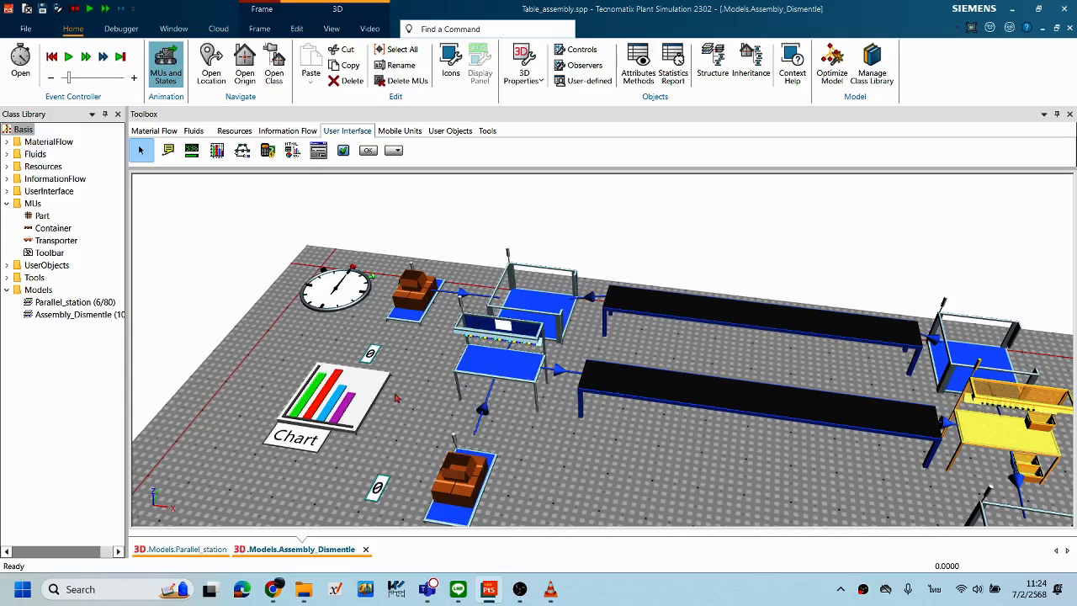
Step: Enable Display in frame for the Chart object so the statistics are drawn in the 3D model
{"action": "double_click", "coordinate": [356, 403]}
{"action": "left_click_drag", "start_coordinate": [328, 201], "coordinate": [629, 179]}
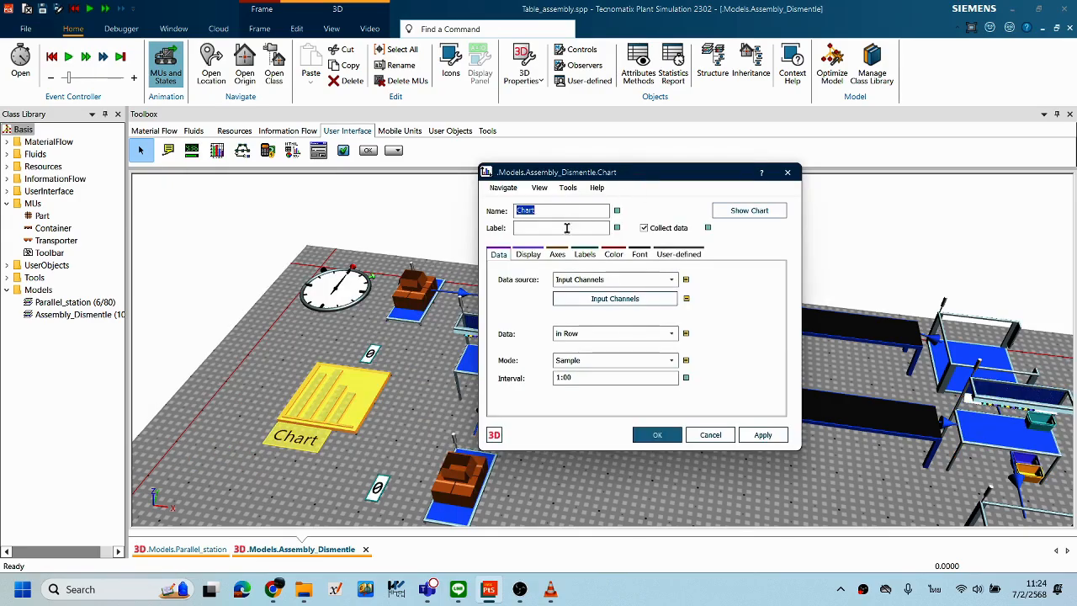
{"action": "left_click", "coordinate": [529, 255]}
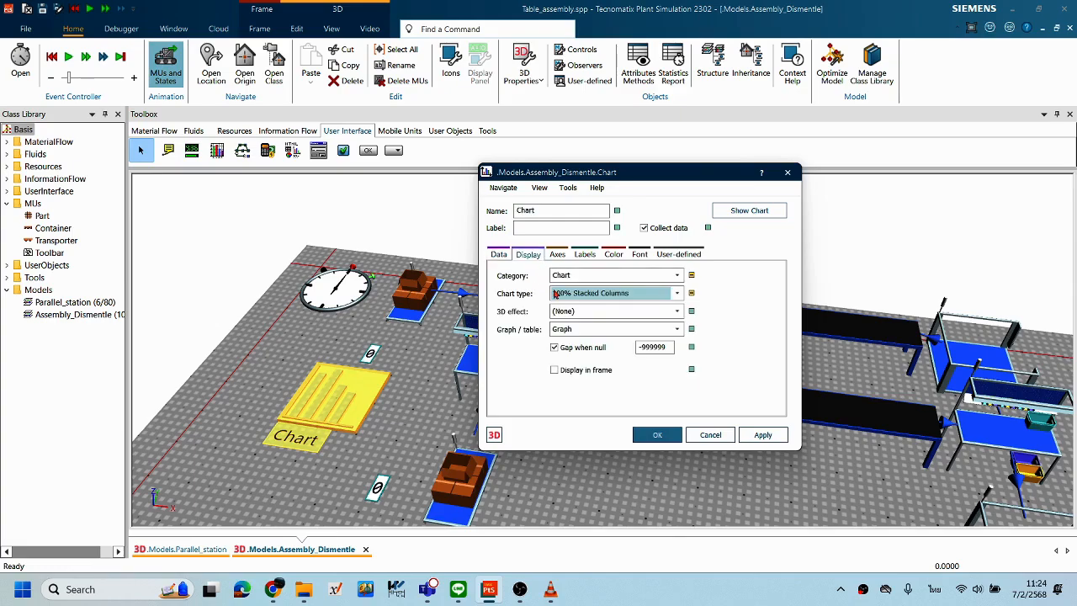
{"action": "left_click", "coordinate": [554, 371]}
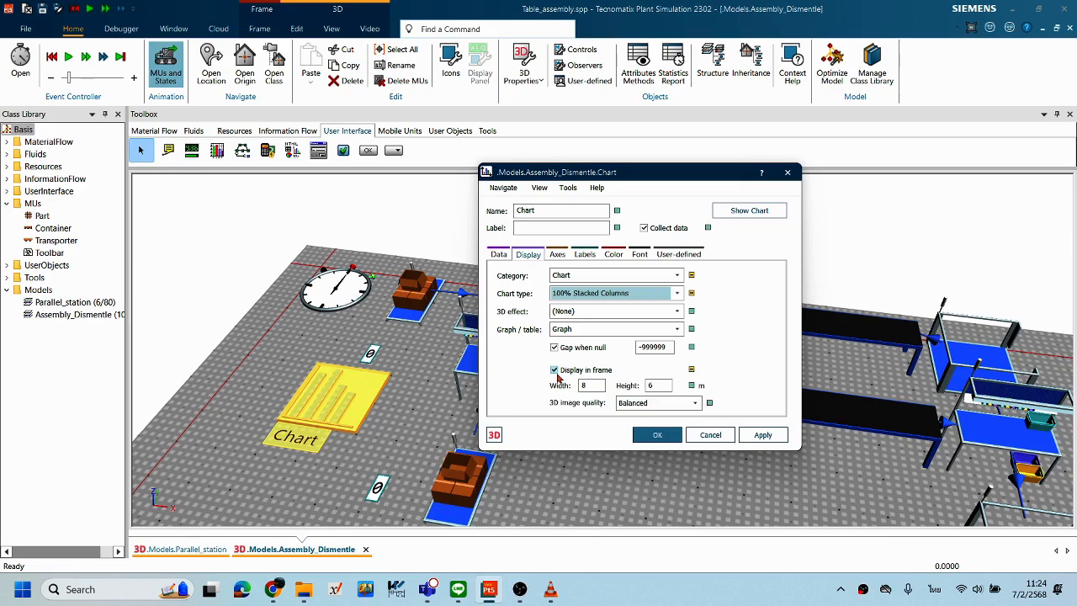
{"action": "left_click", "coordinate": [762, 435]}
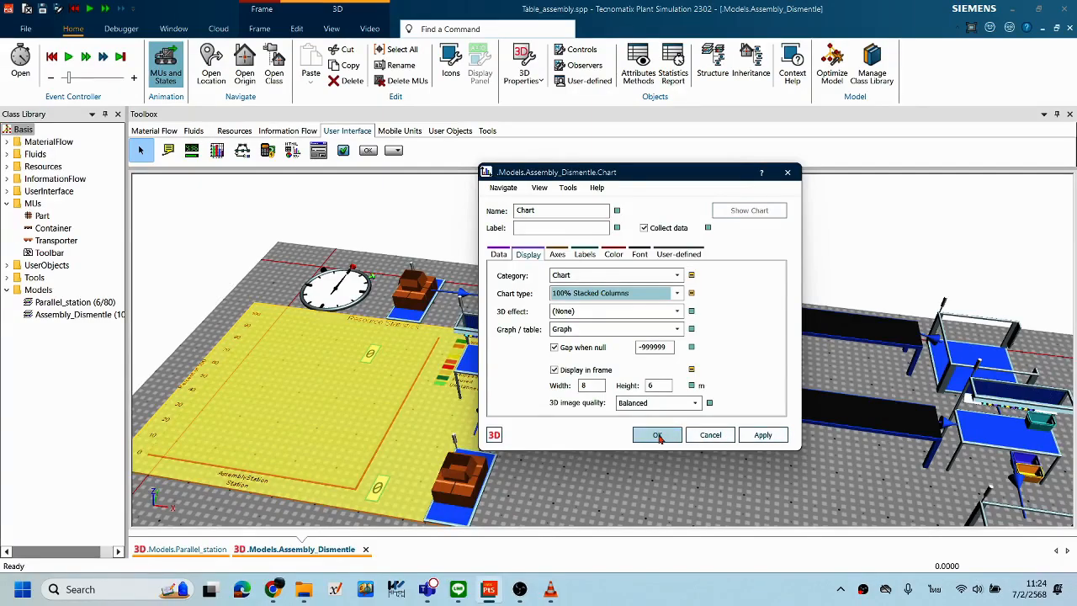
{"action": "left_click", "coordinate": [653, 435]}
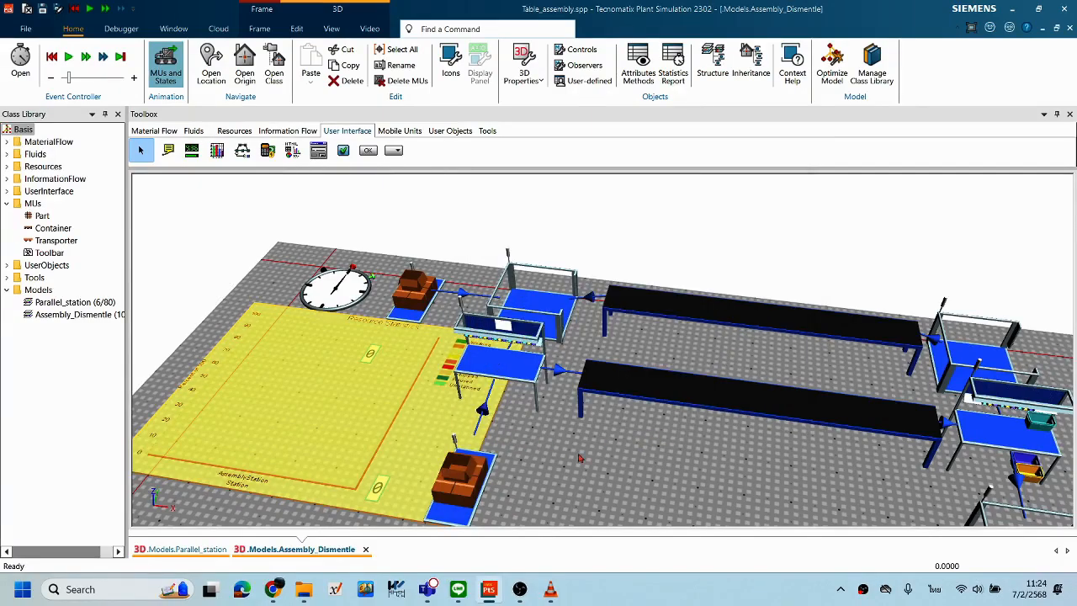
Step: Shift the in-frame chart slightly away from the stations and try to show its separate display window
{"action": "left_click", "coordinate": [303, 408]}
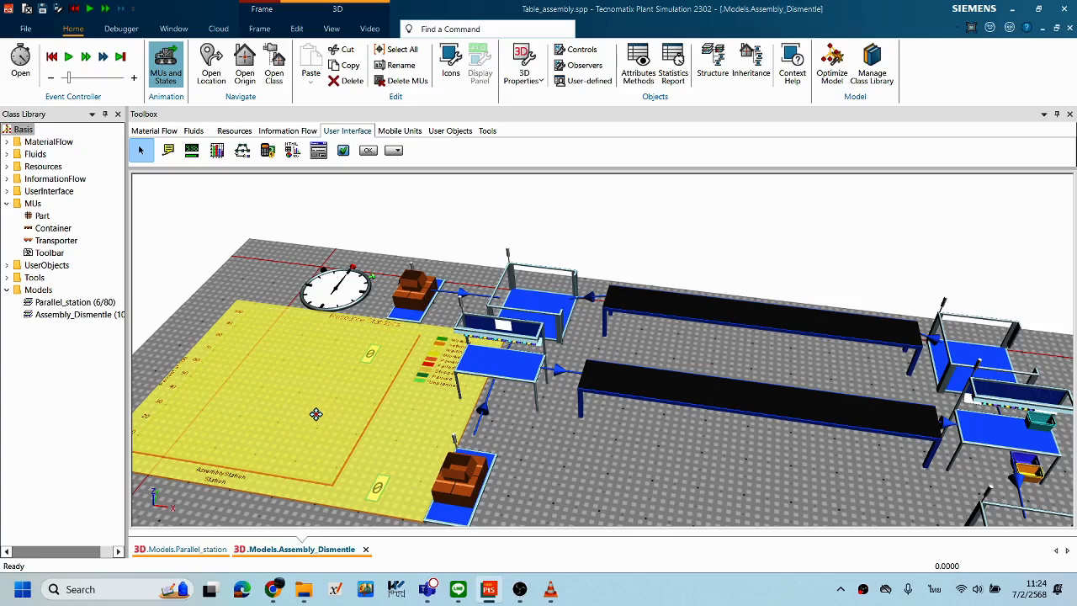
{"action": "middle_click_drag", "start_coordinate": [557, 354], "coordinate": [347, 377]}
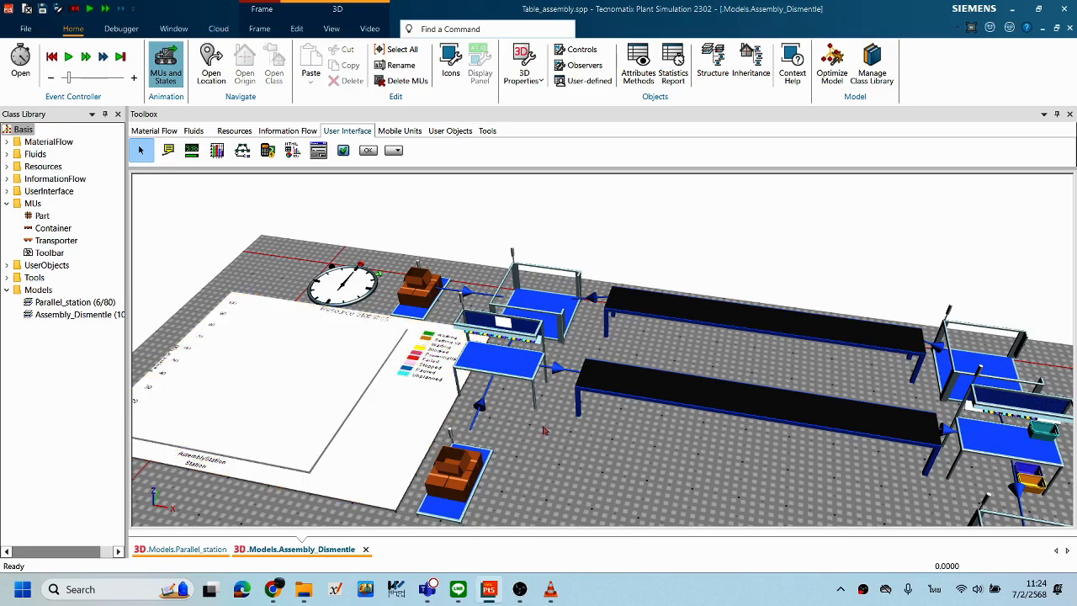
{"action": "right_click", "coordinate": [324, 368]}
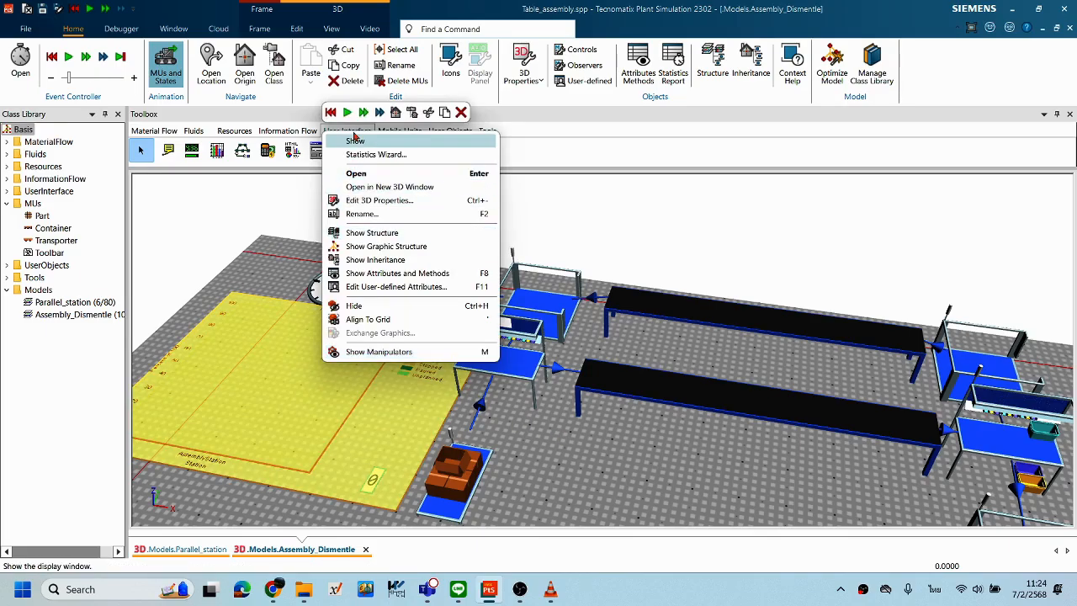
{"action": "left_click", "coordinate": [356, 140]}
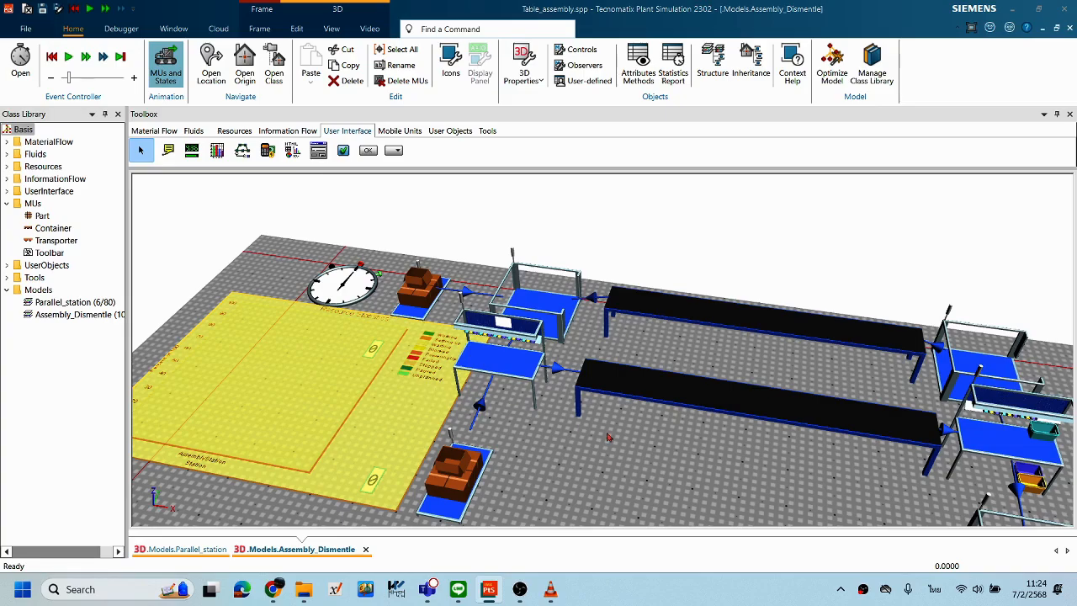
Step: Start the simulation run with the resource statistics chart displayed on the model floor
{"action": "right_click", "coordinate": [664, 212]}
{"action": "left_click", "coordinate": [664, 193]}
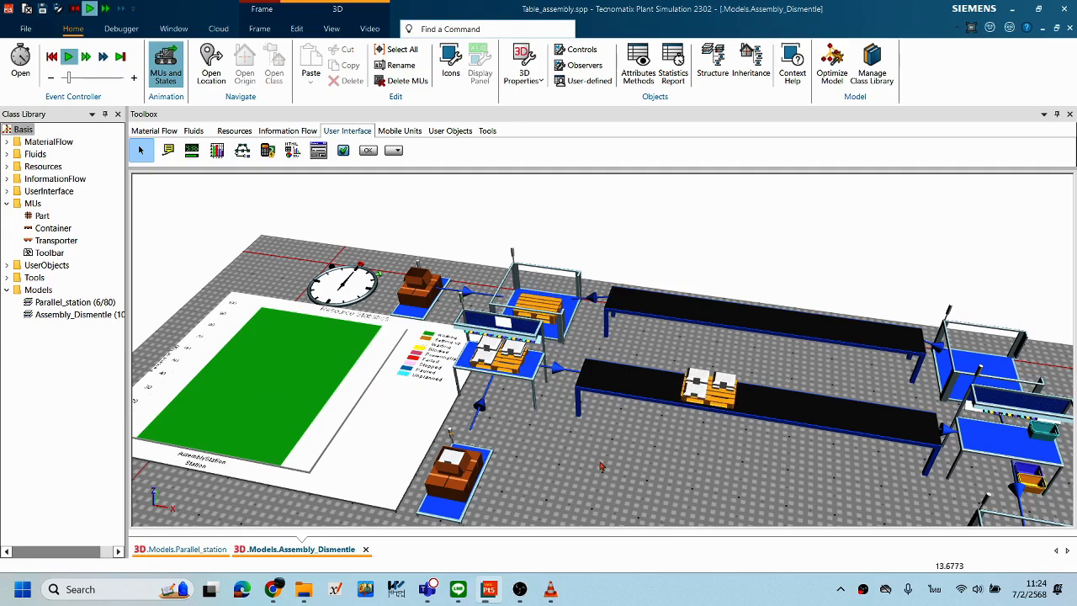
{"action": "right_click", "coordinate": [631, 225]}
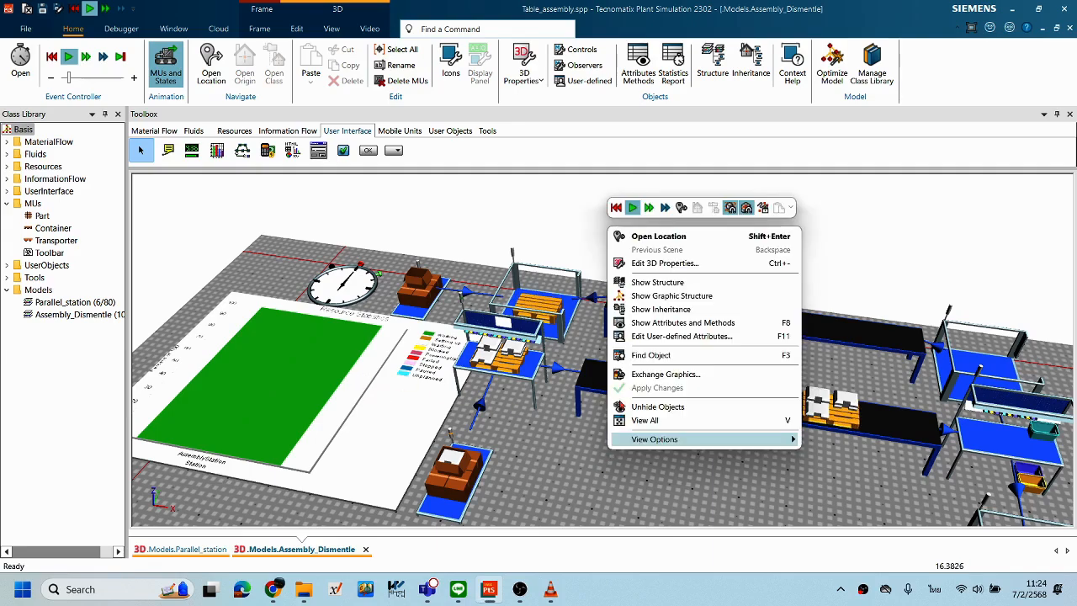
{"action": "left_click", "coordinate": [649, 209]}
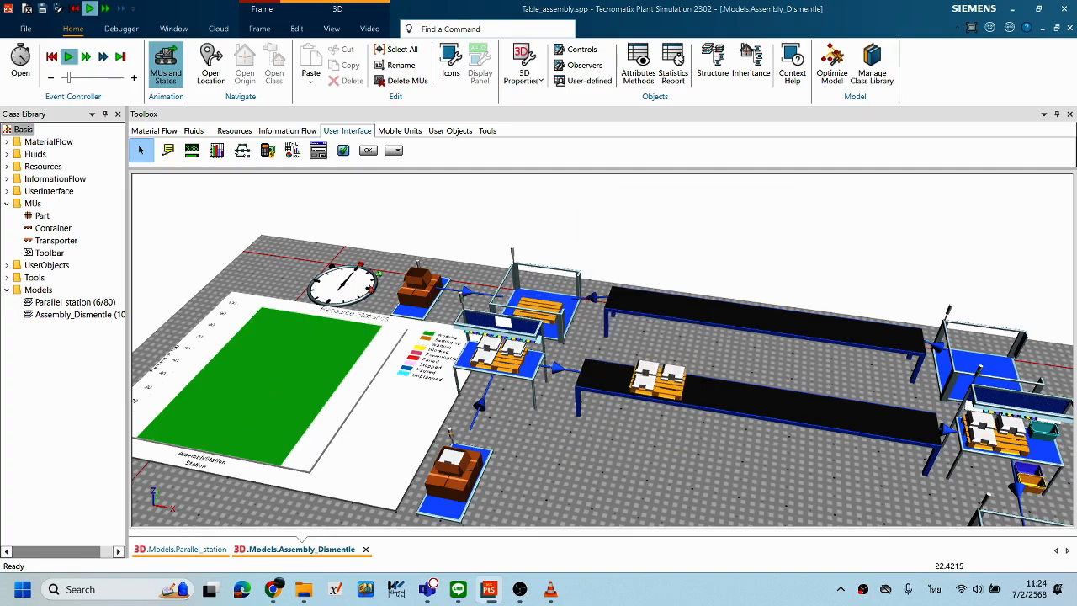
Step: Raise the running simulation's real-time factor above 3 in the event controller, keeping its dialog off the chart
{"action": "double_click", "coordinate": [363, 289]}
{"action": "left_click_drag", "start_coordinate": [409, 286], "coordinate": [588, 347]}
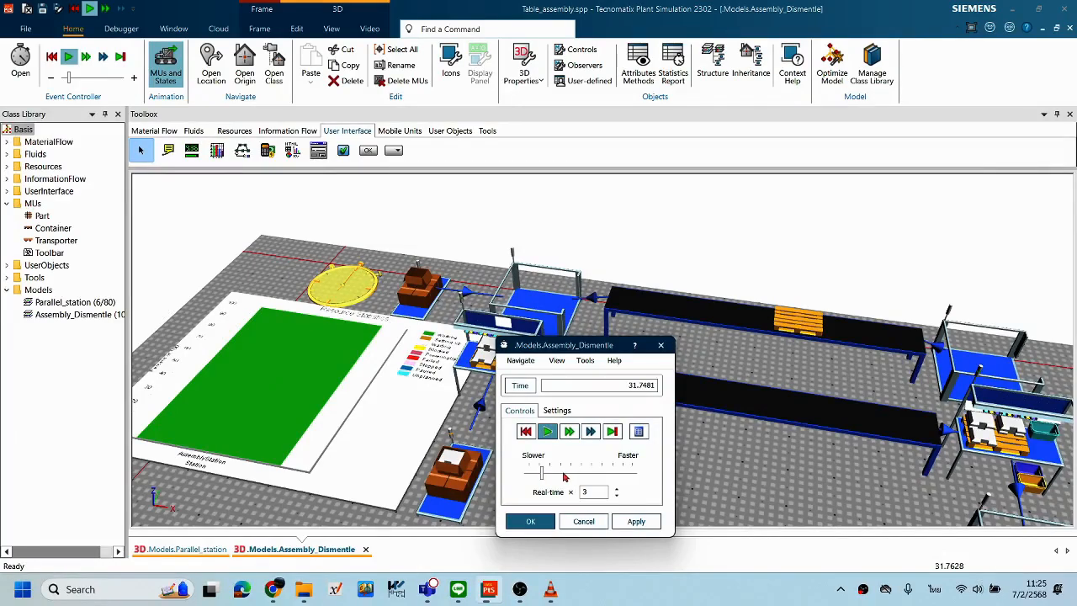
{"action": "left_click_drag", "start_coordinate": [583, 347], "coordinate": [557, 347]}
{"action": "left_click_drag", "start_coordinate": [516, 474], "coordinate": [538, 477]}
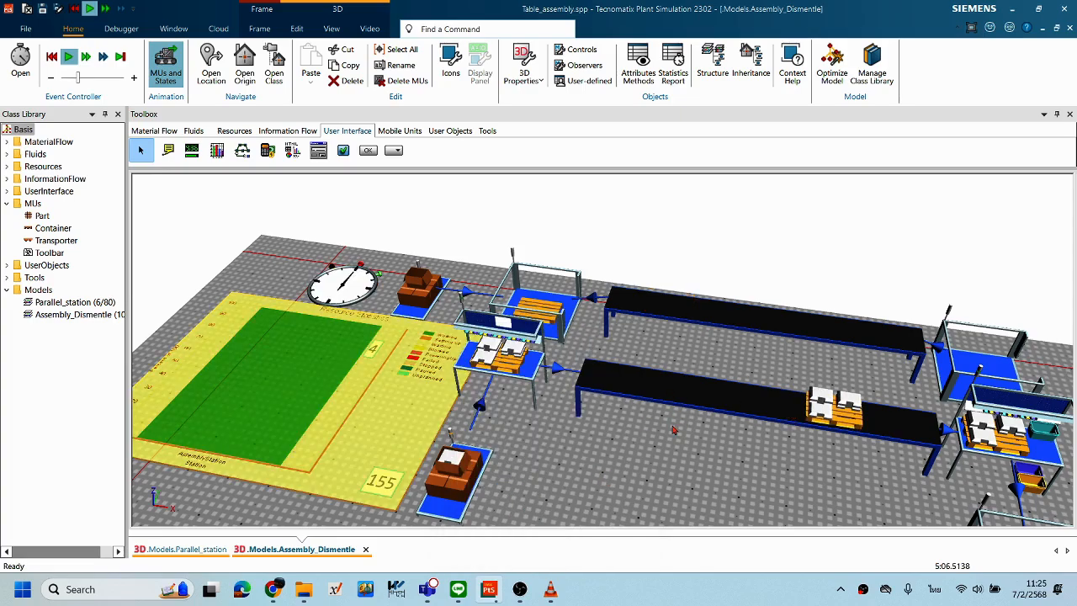
Step: Open the chart's 3D properties and arrange its dialogs so that the chart stays in view
{"action": "scroll", "coordinate": [673, 430], "scroll_direction": "down", "scroll_amount": 1}
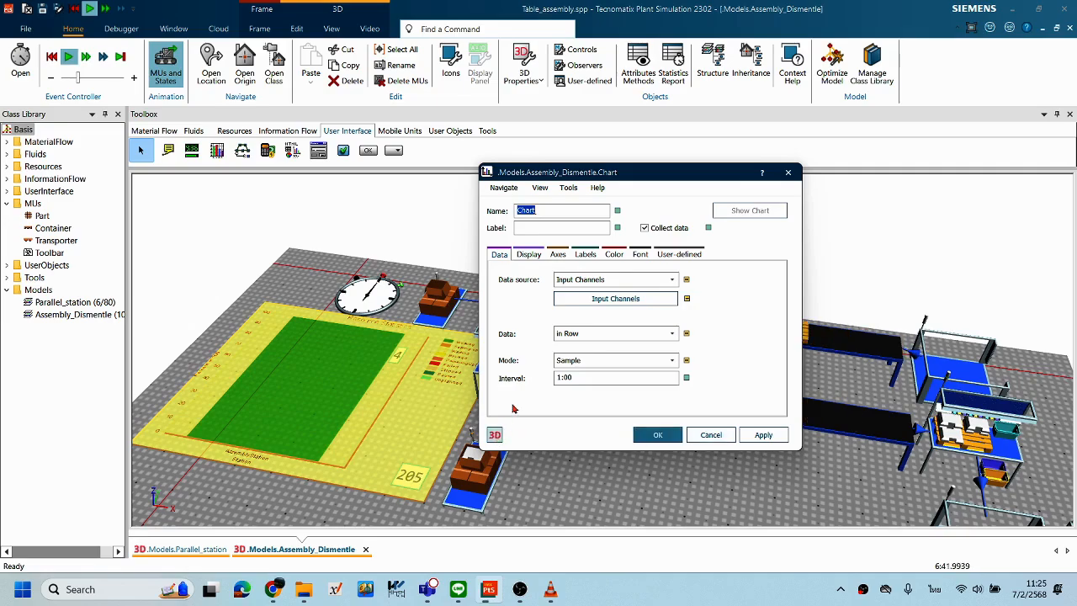
{"action": "left_click_drag", "start_coordinate": [559, 171], "coordinate": [471, 164]}
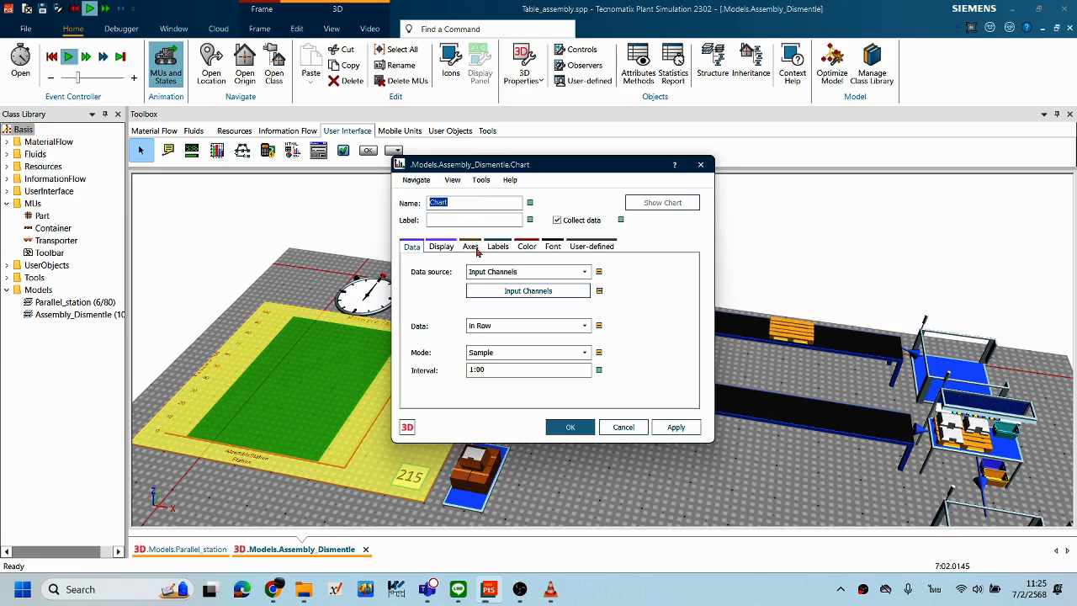
{"action": "left_click", "coordinate": [407, 427]}
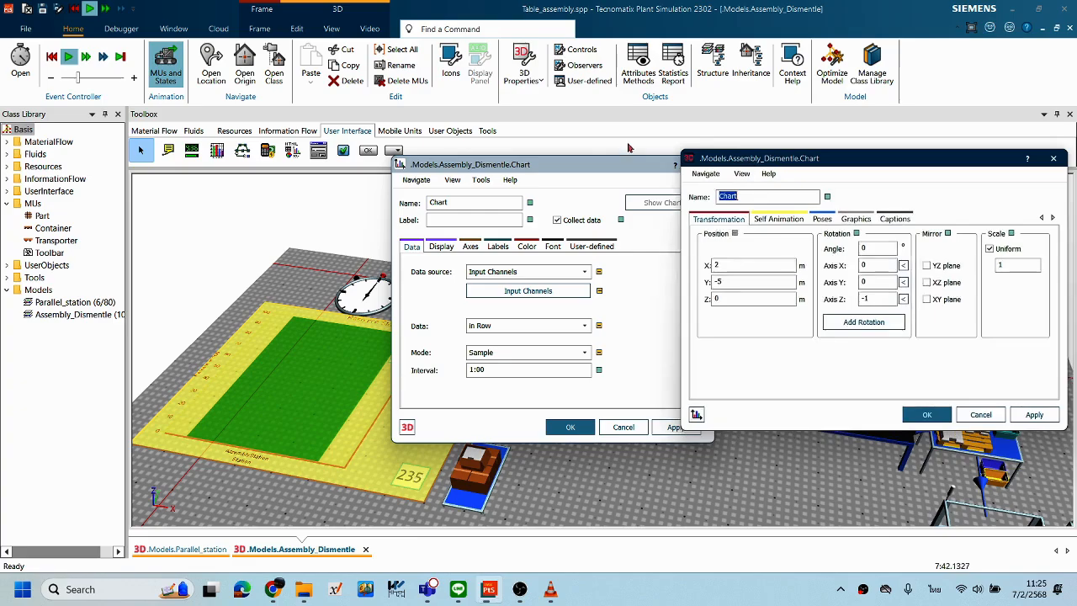
{"action": "left_click_drag", "start_coordinate": [583, 167], "coordinate": [995, 299]}
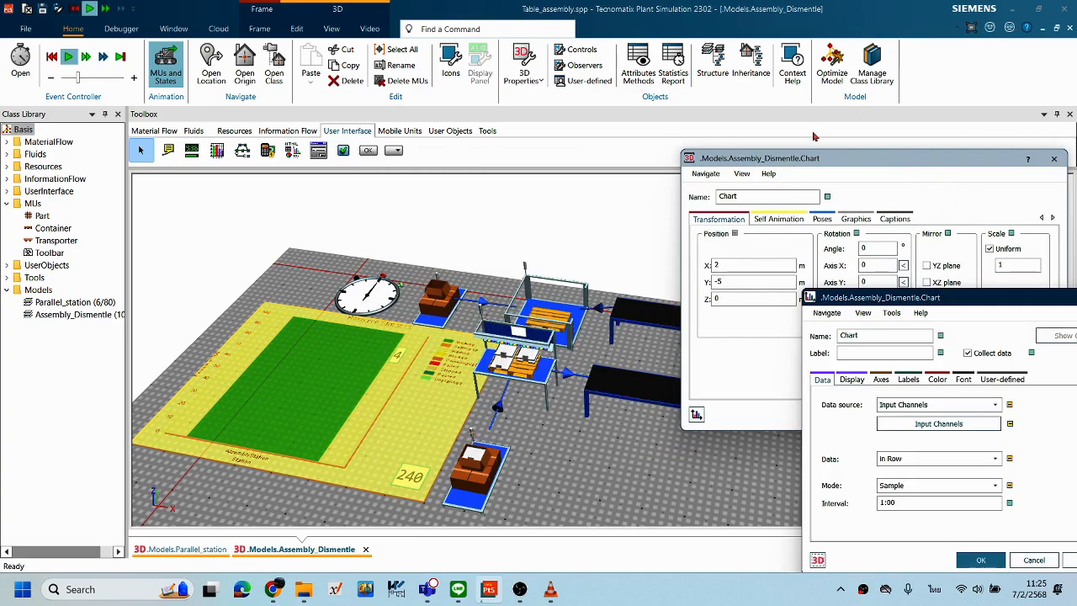
{"action": "left_click_drag", "start_coordinate": [761, 158], "coordinate": [648, 121]}
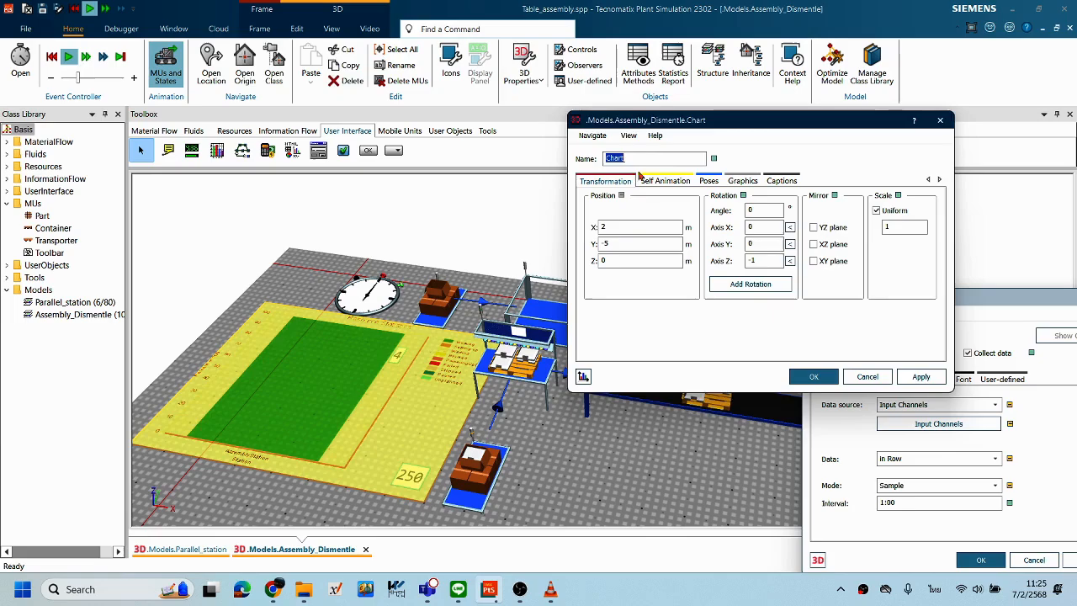
{"action": "left_click", "coordinate": [211, 227]}
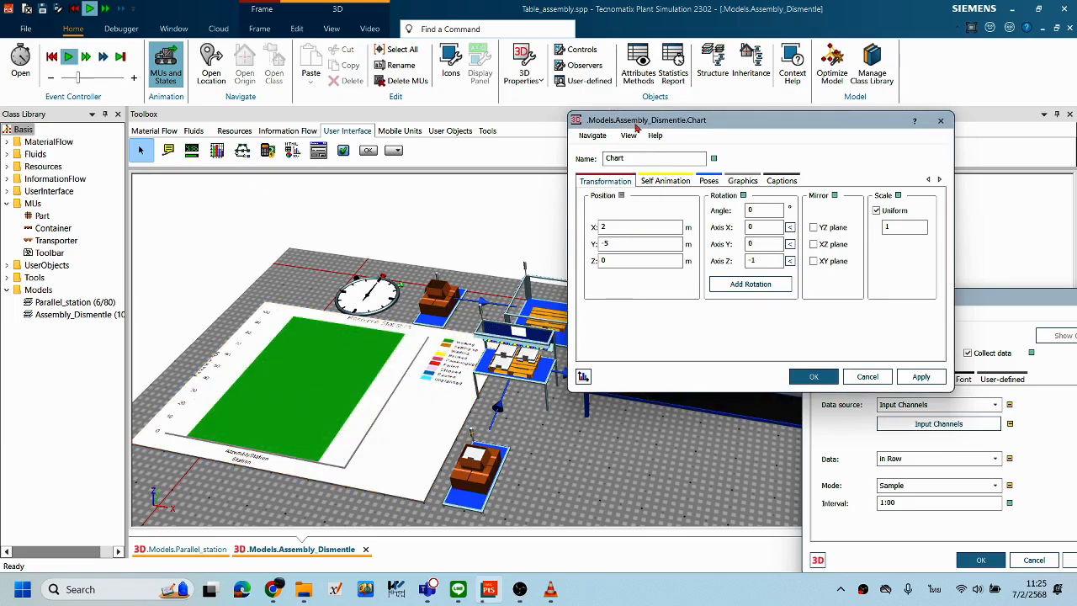
{"action": "left_click_drag", "start_coordinate": [661, 120], "coordinate": [616, 117]}
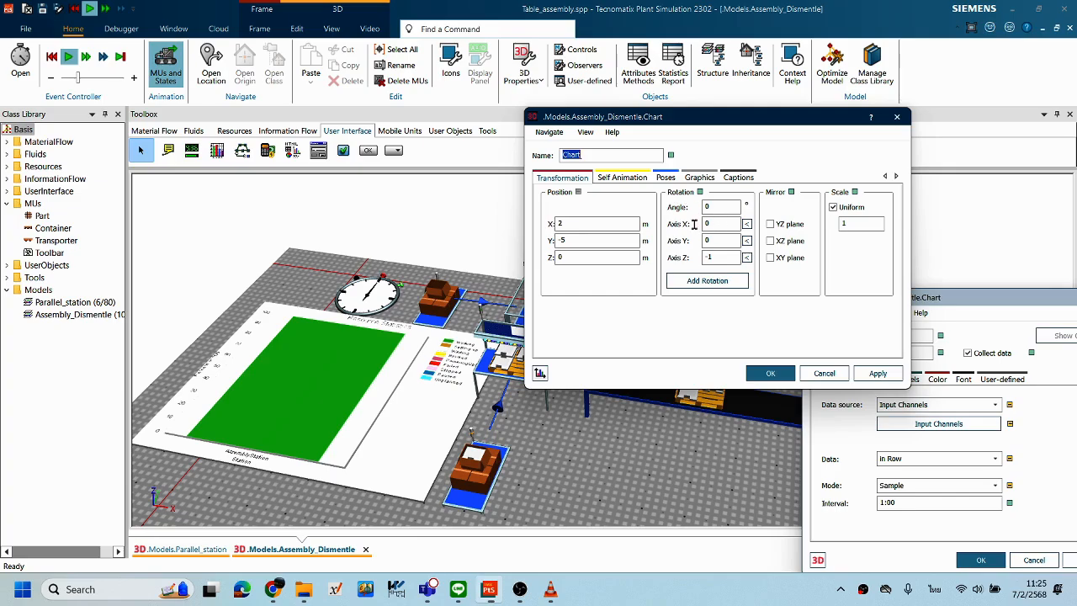
Step: Stand the chart upright by setting its rotation to 90° with axis X 1, Y 0 and Z 0, and inspect it in 3D
{"action": "left_click", "coordinate": [714, 225]}
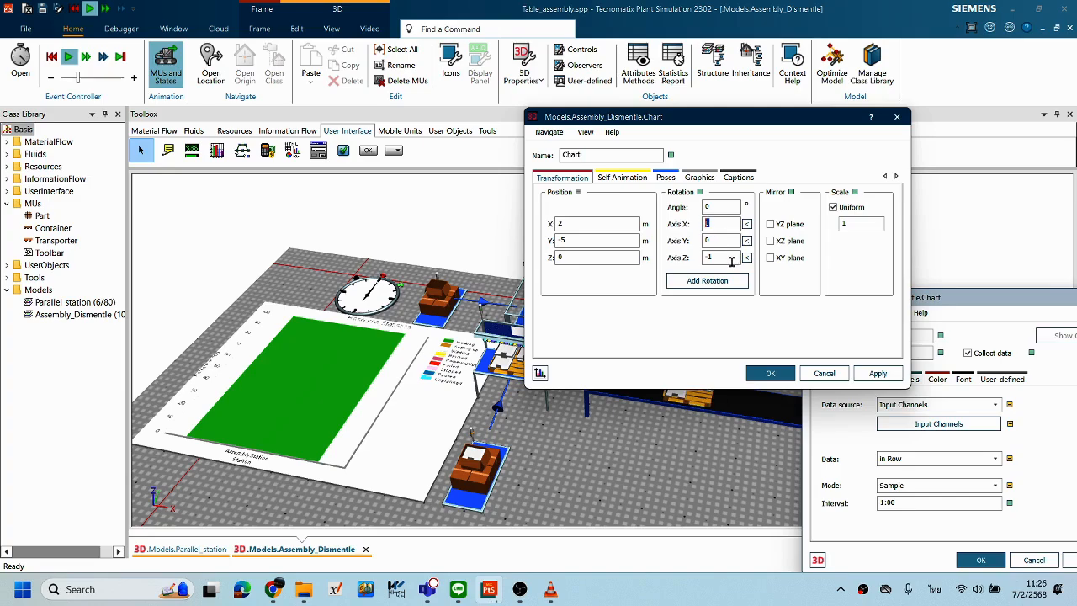
{"action": "left_click", "coordinate": [732, 262]}
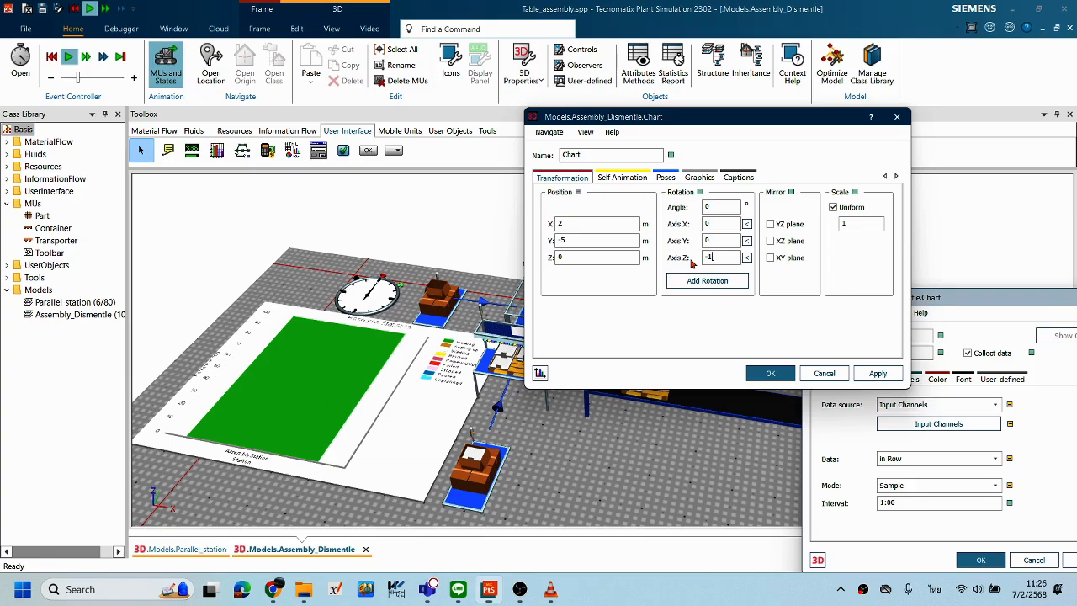
{"action": "left_click", "coordinate": [707, 281]}
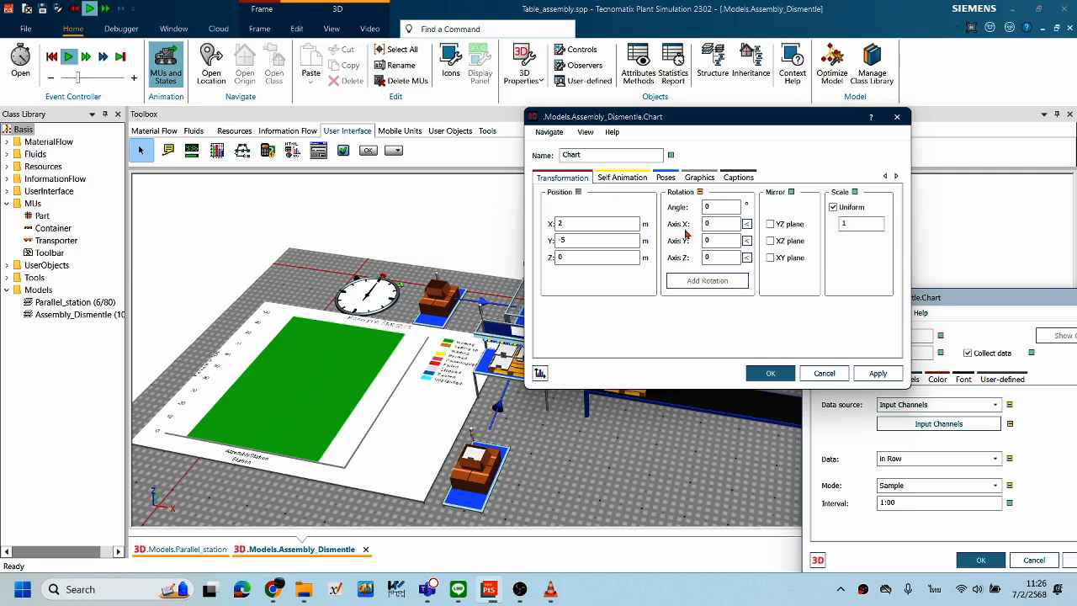
{"action": "type", "text": "1"}
{"action": "left_click_drag", "start_coordinate": [733, 207], "coordinate": [678, 207]}
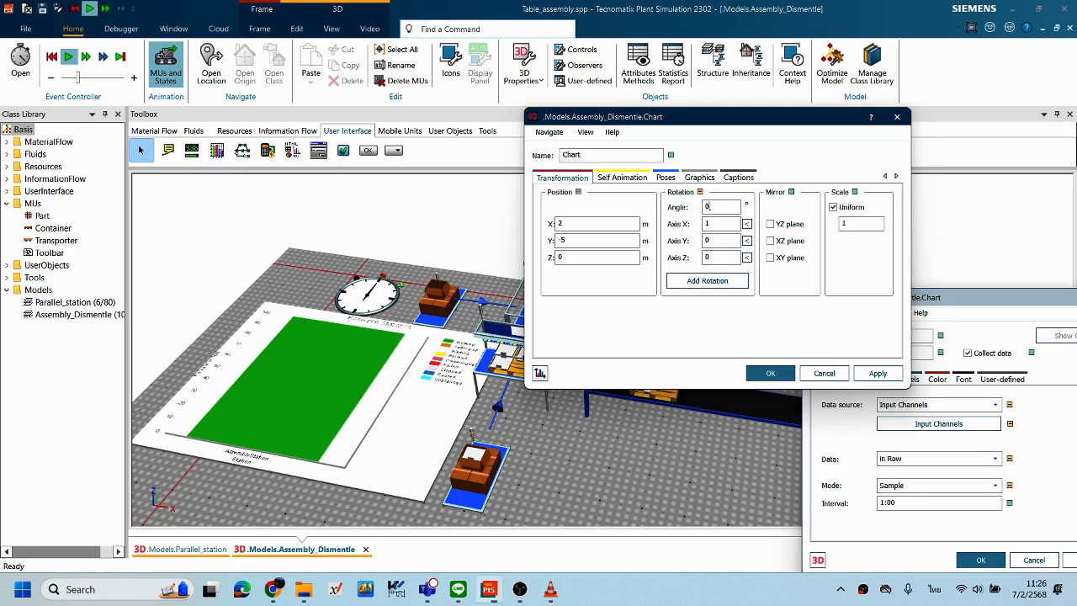
{"action": "type", "text": "90"}
{"action": "middle_click_drag", "start_coordinate": [425, 357], "coordinate": [429, 313]}
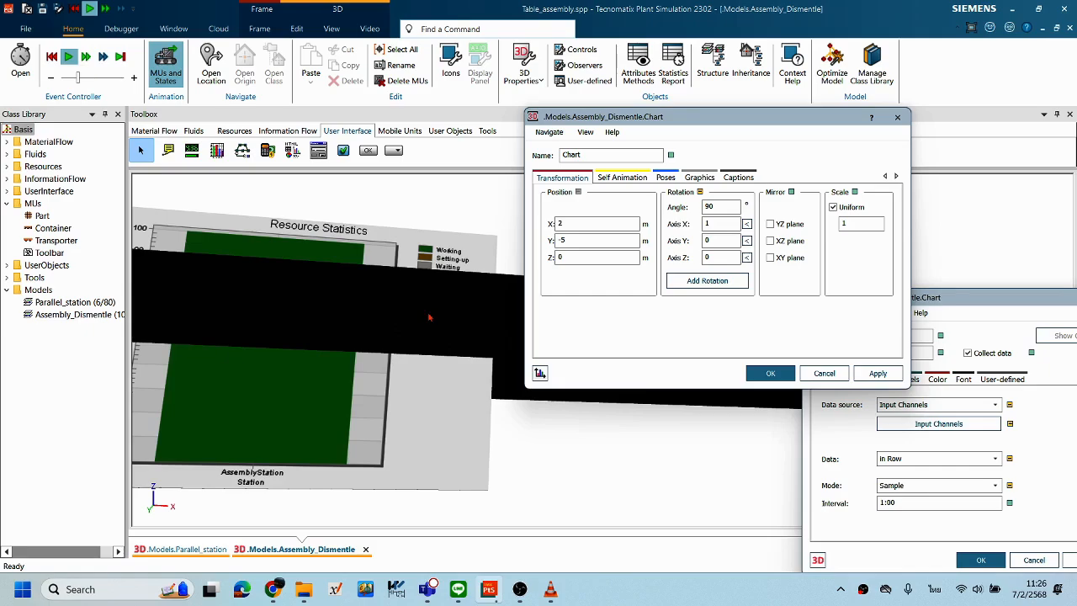
{"action": "middle_click_drag", "start_coordinate": [502, 331], "coordinate": [410, 310]}
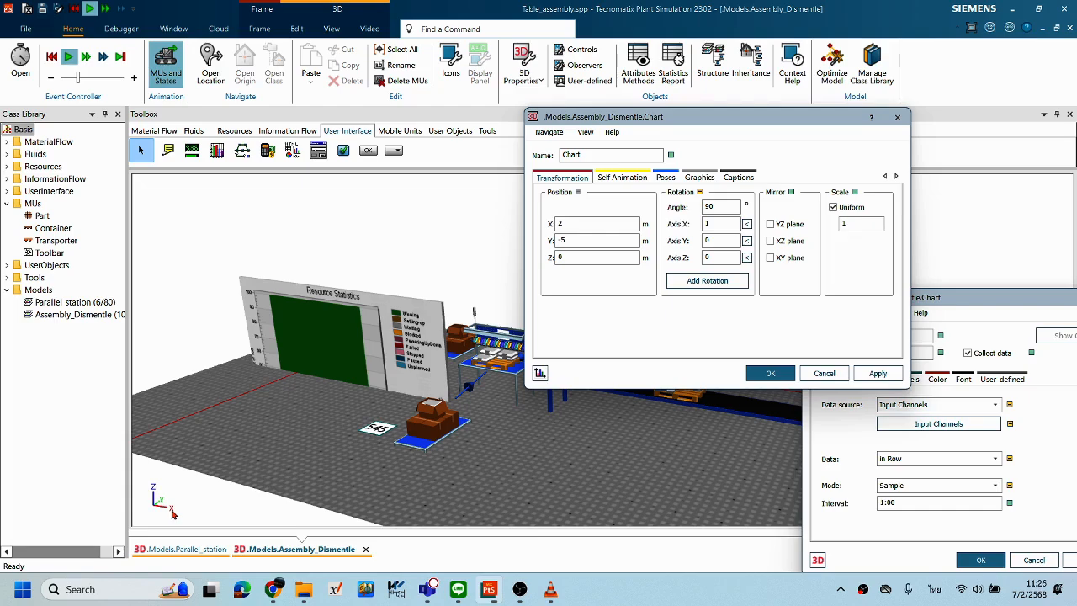
Step: Set the statistics chart's Z position to 4 m, close its 3D properties and inspect its height in the model
{"action": "double_click", "coordinate": [592, 257]}
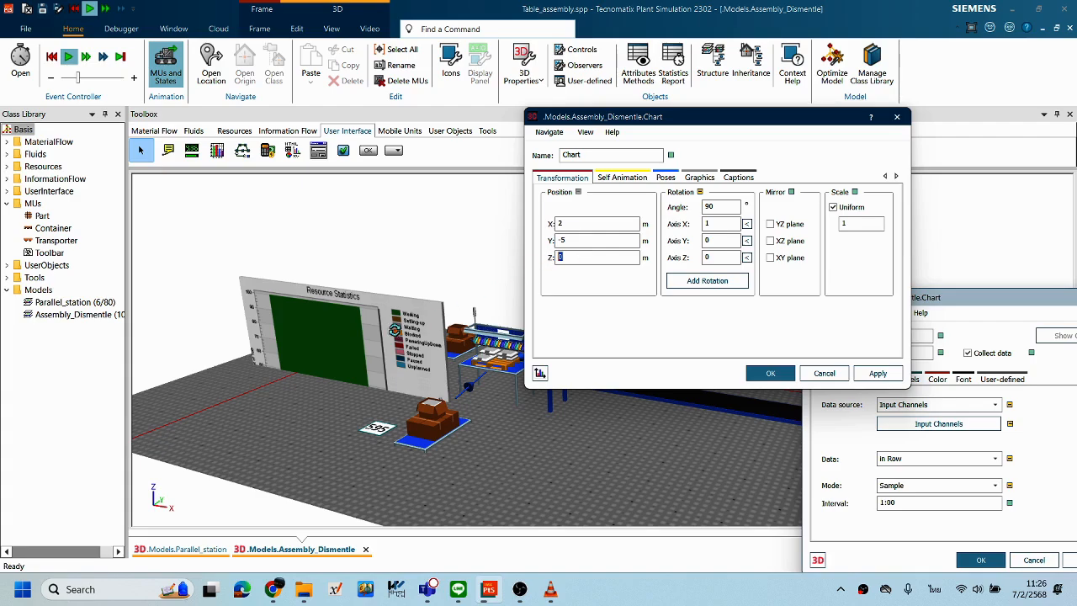
{"action": "type", "text": "4"}
{"action": "mouse_move", "coordinate": [402, 334]}
{"action": "middle_mouse_down"}
{"action": "mouse_move", "coordinate": [423, 306]}
{"action": "mouse_move", "coordinate": [412, 318]}
{"action": "middle_mouse_up"}
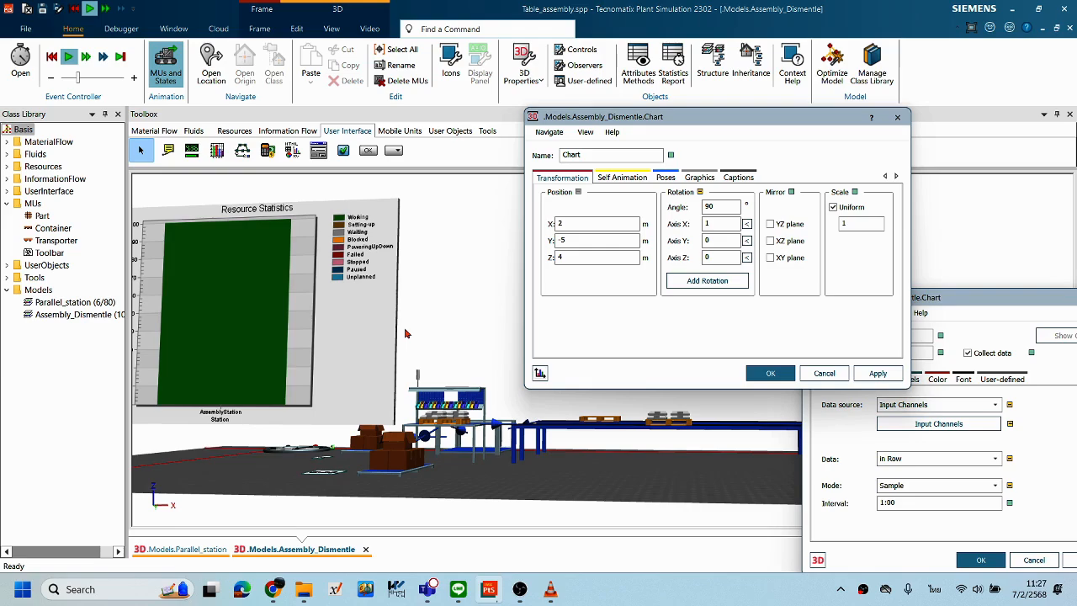
{"action": "middle_click_drag", "start_coordinate": [405, 334], "coordinate": [402, 357]}
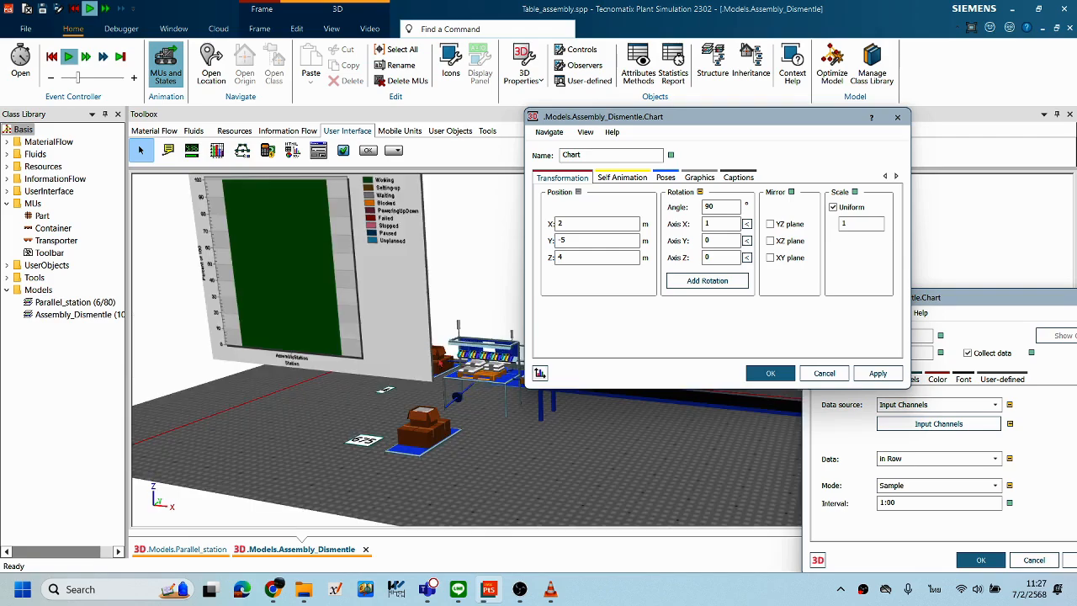
{"action": "middle_click_drag", "start_coordinate": [513, 454], "coordinate": [513, 452]}
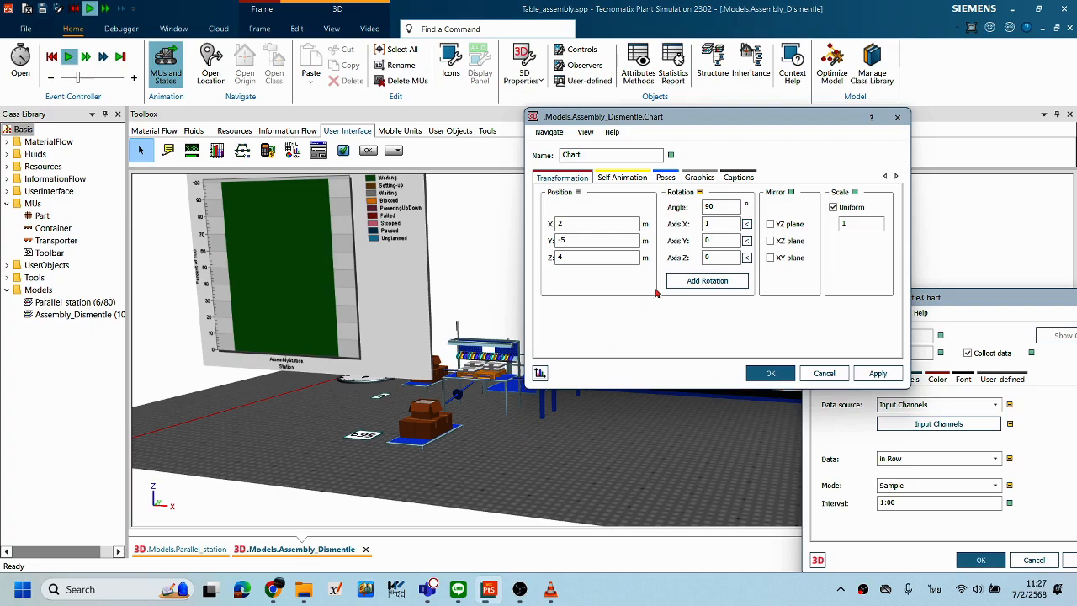
{"action": "left_click", "coordinate": [770, 374]}
{"action": "scroll", "coordinate": [522, 410], "scroll_direction": "up", "scroll_amount": 2}
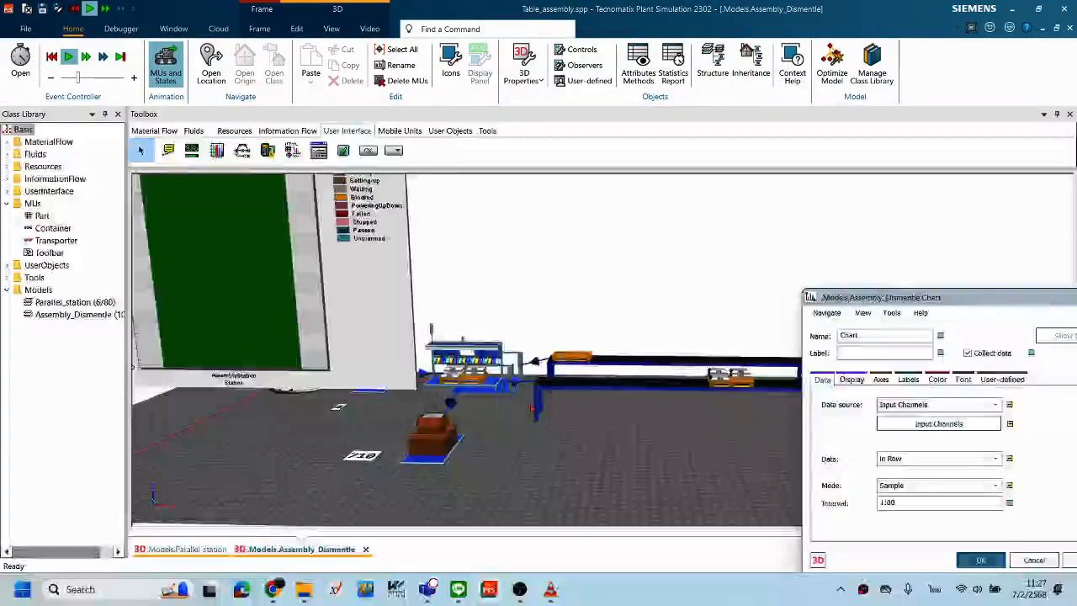
{"action": "scroll", "coordinate": [526, 424], "scroll_direction": "down", "scroll_amount": 3}
Step: Move the upright chart behind the clock and the first source, to X 2.4 m and Y 0.1 m
{"action": "right_click_drag", "start_coordinate": [510, 456], "coordinate": [639, 471]}
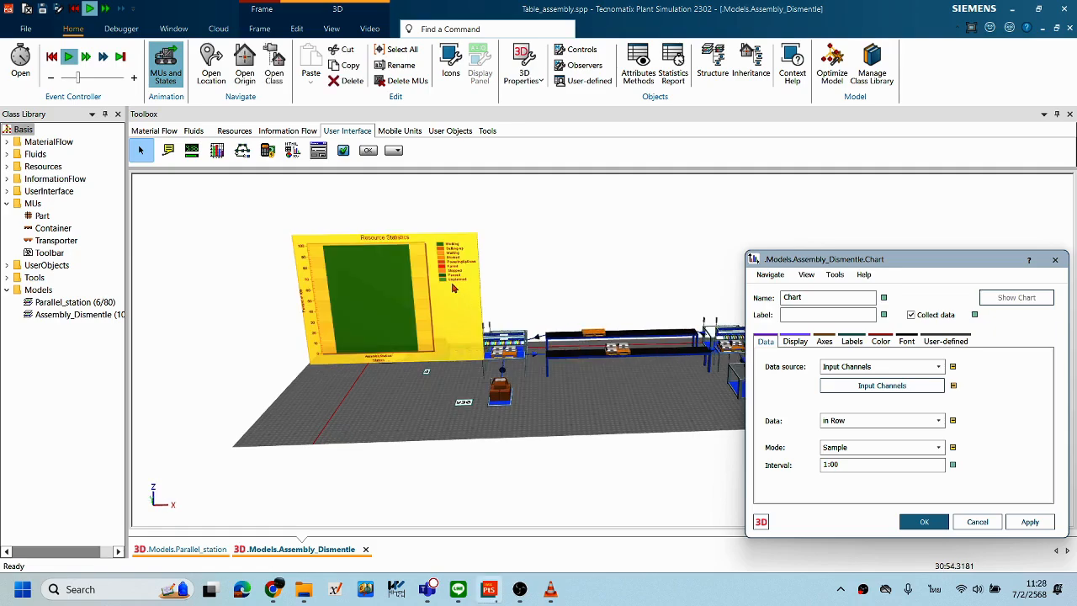
{"action": "middle_click_drag", "start_coordinate": [516, 289], "coordinate": [510, 333]}
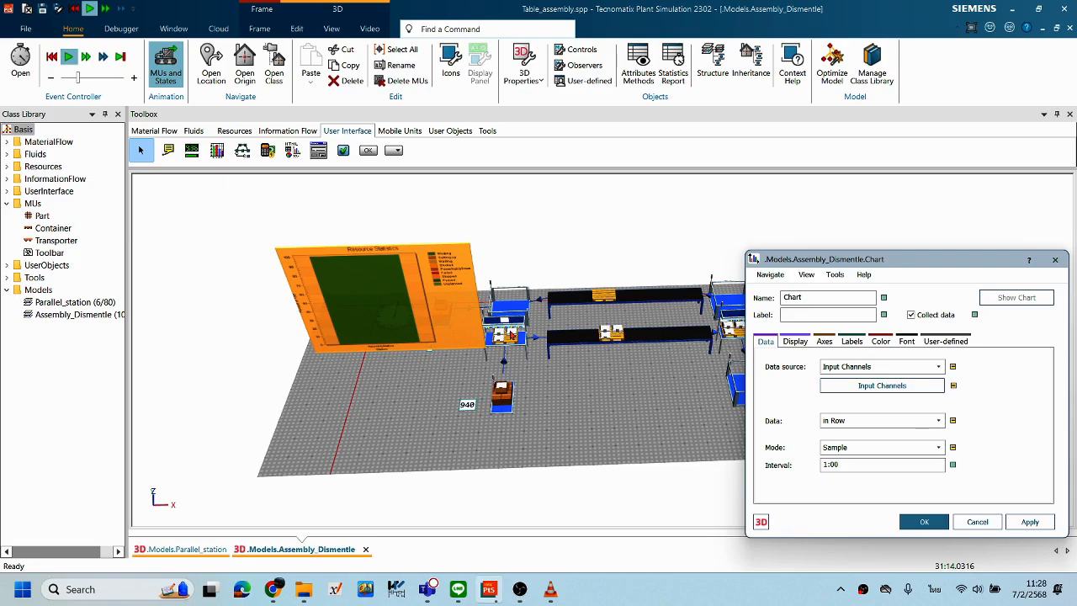
{"action": "middle_click_drag", "start_coordinate": [510, 335], "coordinate": [488, 381]}
{"action": "right_click_drag", "start_coordinate": [562, 403], "coordinate": [611, 361]}
{"action": "middle_click_drag", "start_coordinate": [557, 348], "coordinate": [603, 398]}
{"action": "left_click", "coordinate": [609, 392]}
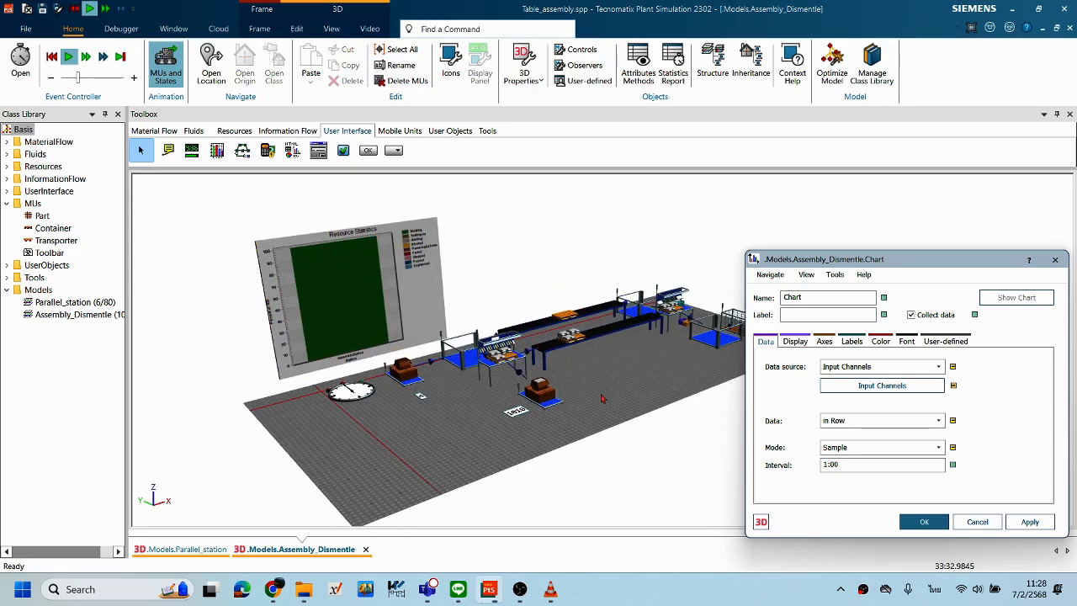
{"action": "scroll", "coordinate": [627, 392], "scroll_direction": "up", "scroll_amount": 3}
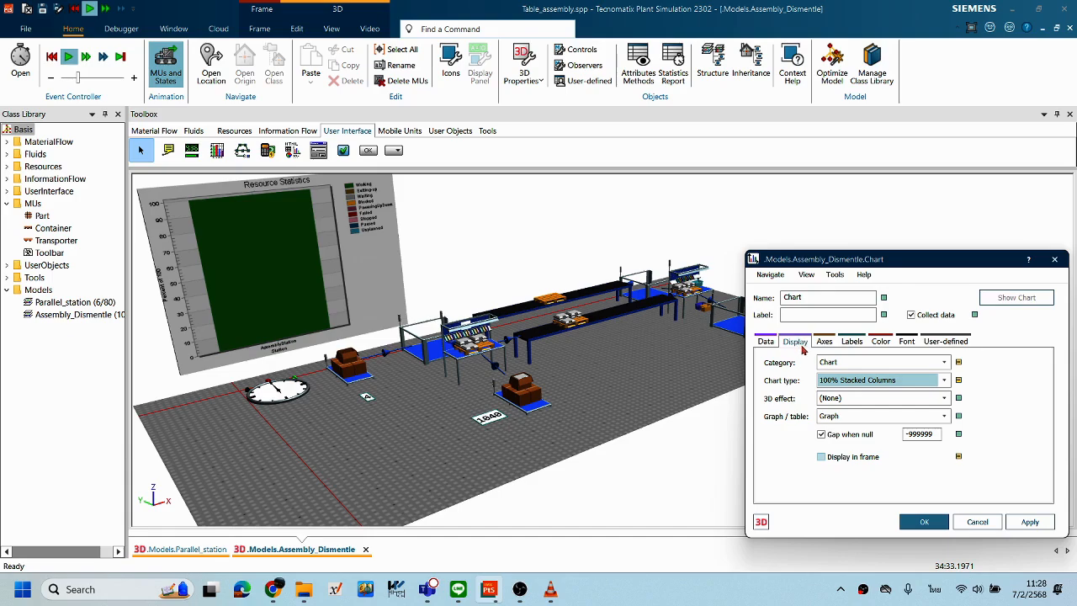
Step: Review the chart's display and data settings and its 3D transformation and self-animation properties
{"action": "left_click", "coordinate": [320, 280]}
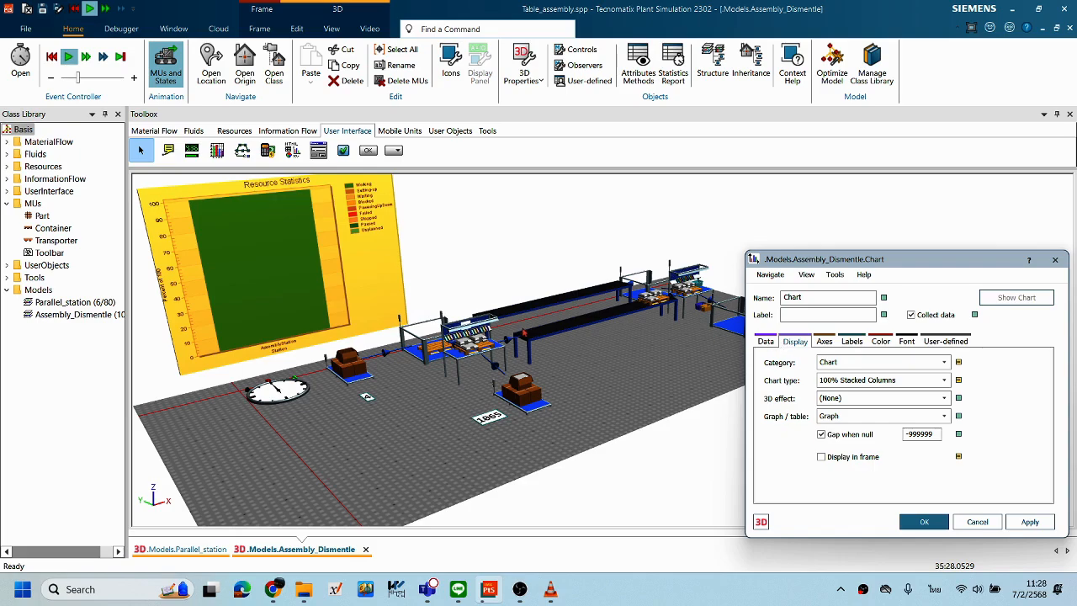
{"action": "left_click", "coordinate": [767, 343]}
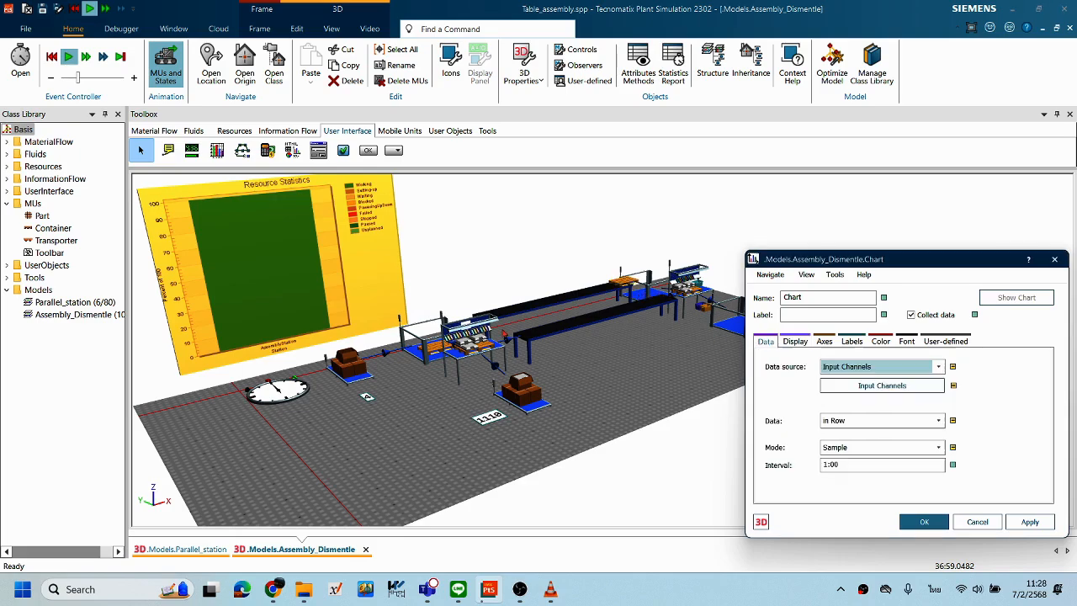
{"action": "left_click", "coordinate": [761, 523]}
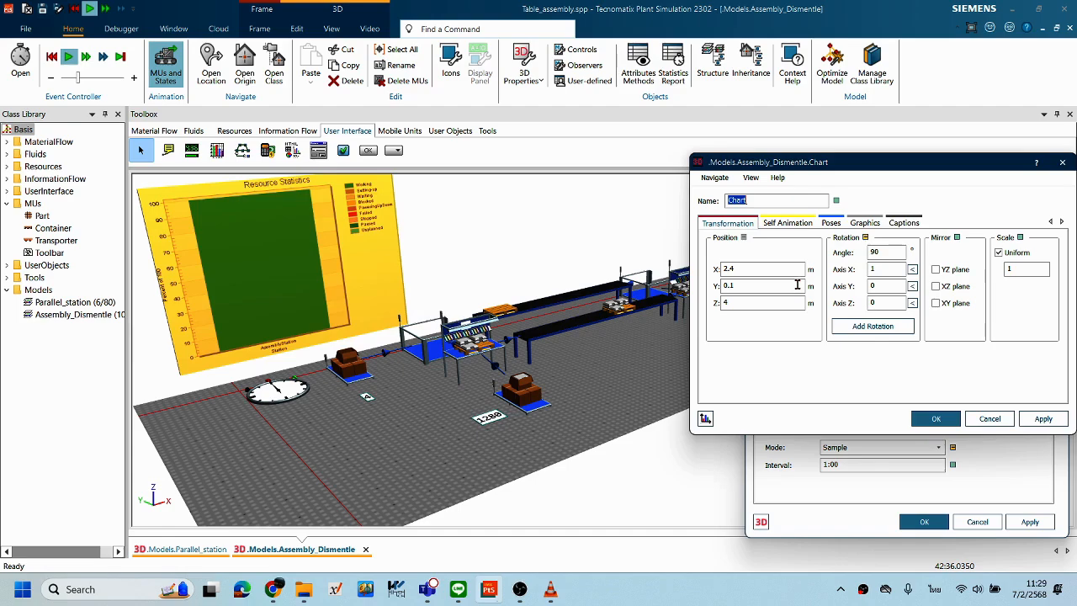
{"action": "left_click", "coordinate": [791, 225]}
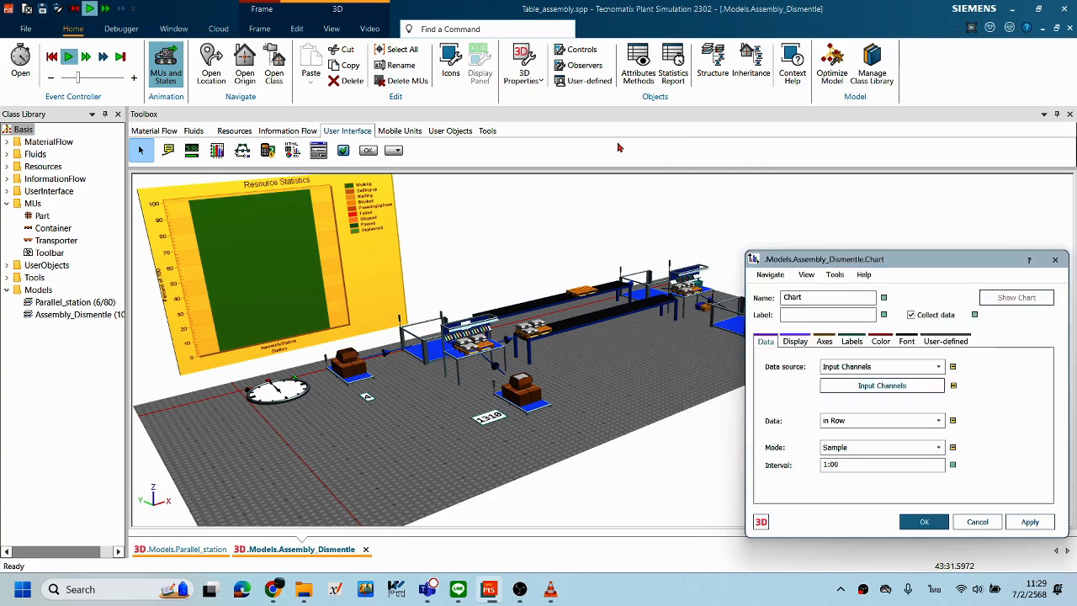
Step: Restart the simulation run from time zero and check the chart's 3D and display properties while it runs
{"action": "right_click", "coordinate": [575, 387]}
{"action": "left_click", "coordinate": [600, 148]}
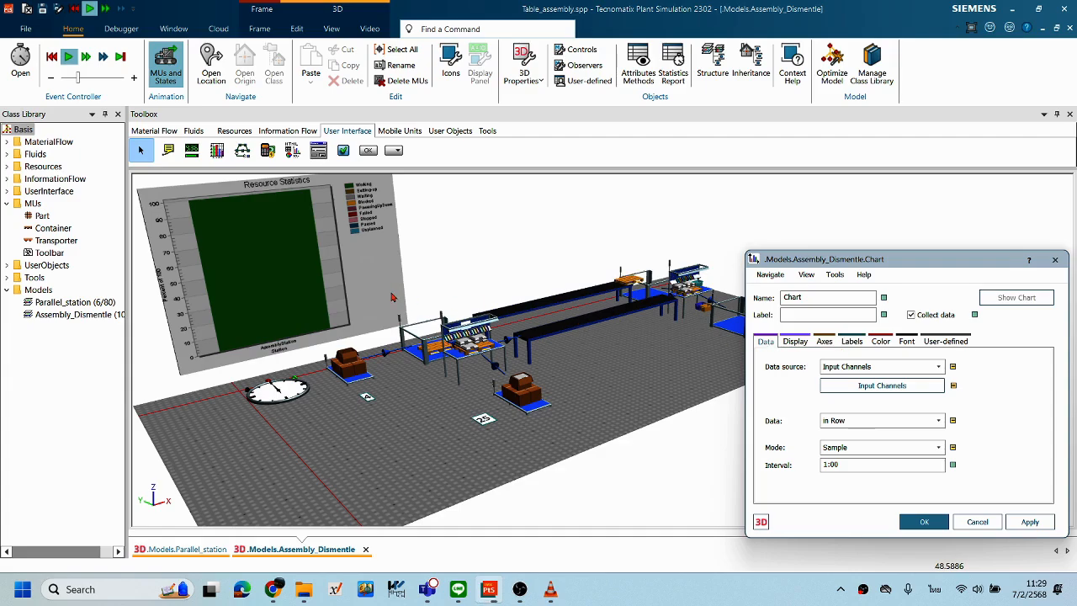
{"action": "left_click", "coordinate": [762, 522]}
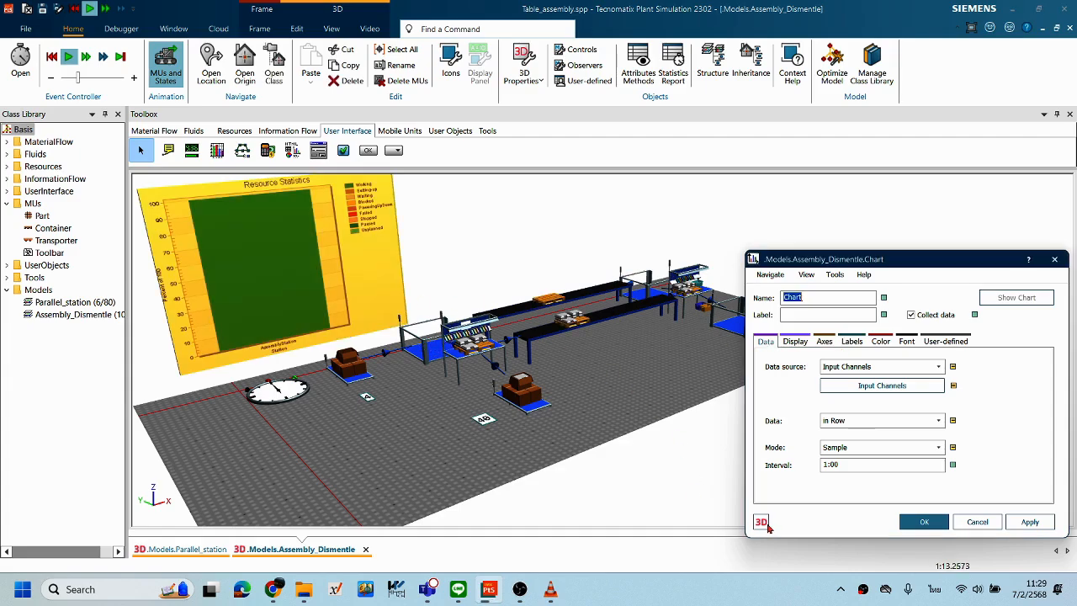
{"action": "left_click", "coordinate": [992, 417]}
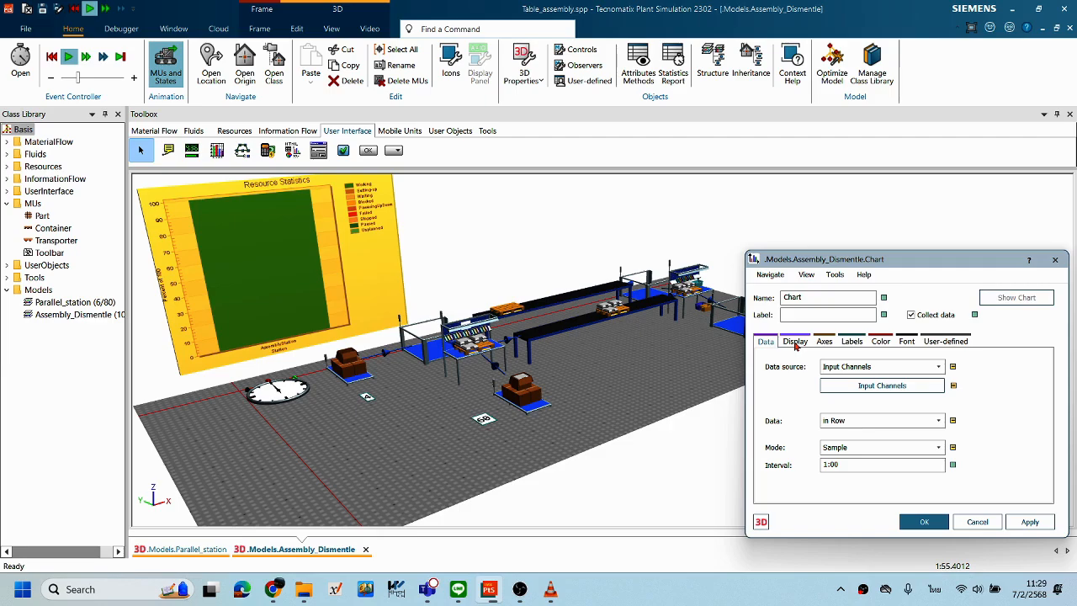
{"action": "left_click", "coordinate": [795, 341]}
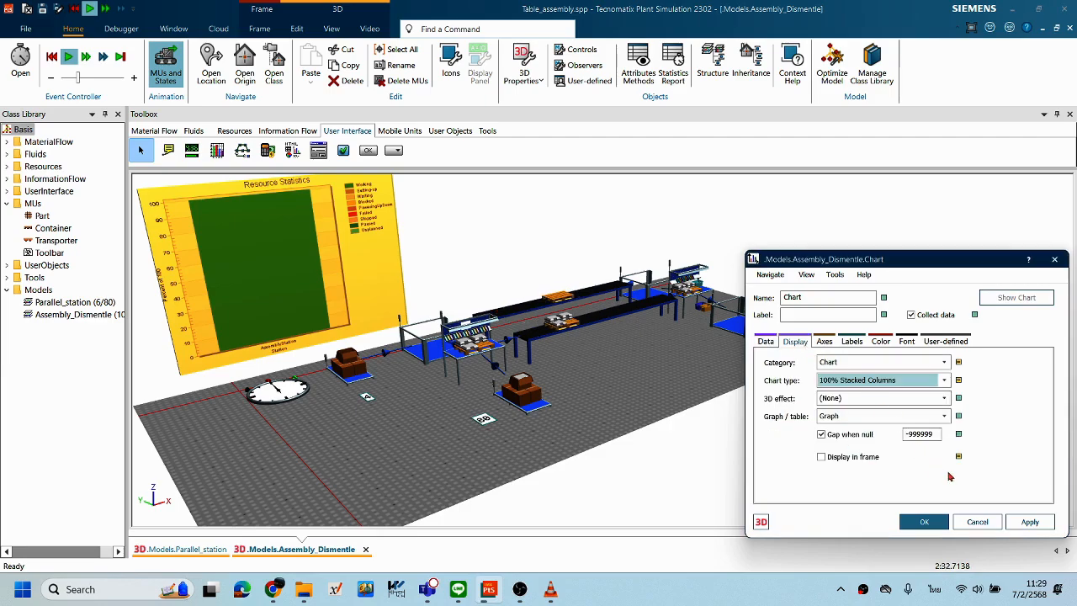
{"action": "left_click", "coordinate": [989, 524]}
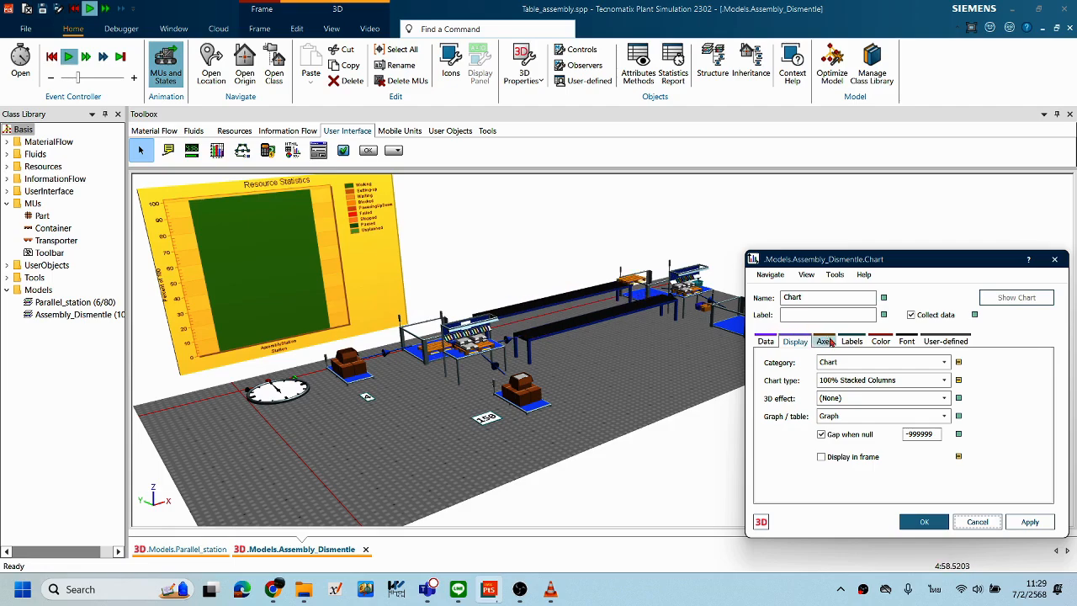
Step: Examine the chart's data, axes, color, display, label and 3D transformation settings, and close its dialogs without changes
{"action": "left_click", "coordinate": [768, 341]}
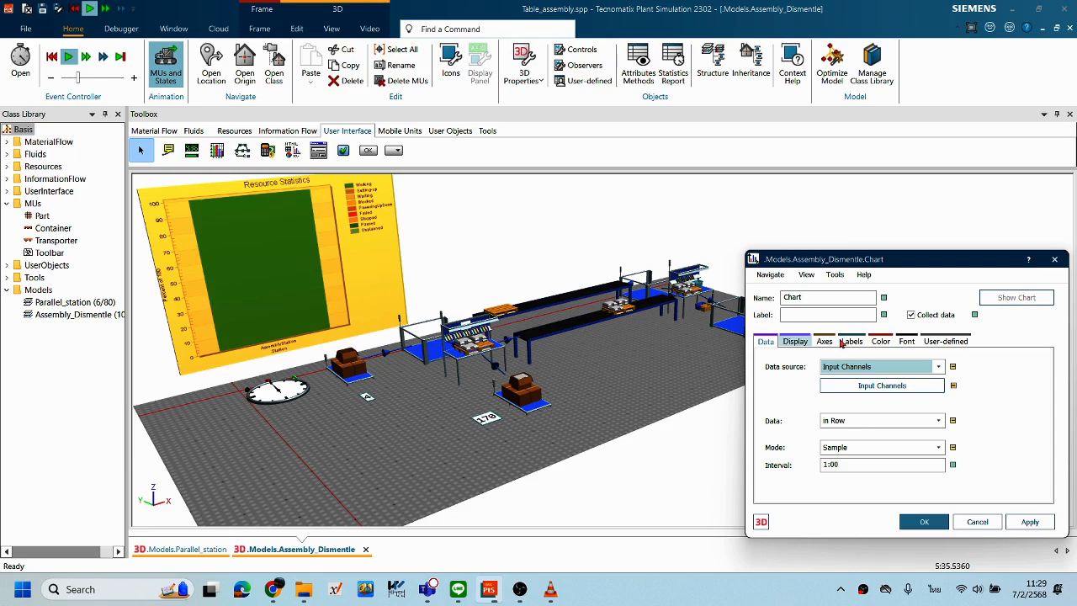
{"action": "left_click", "coordinate": [835, 342]}
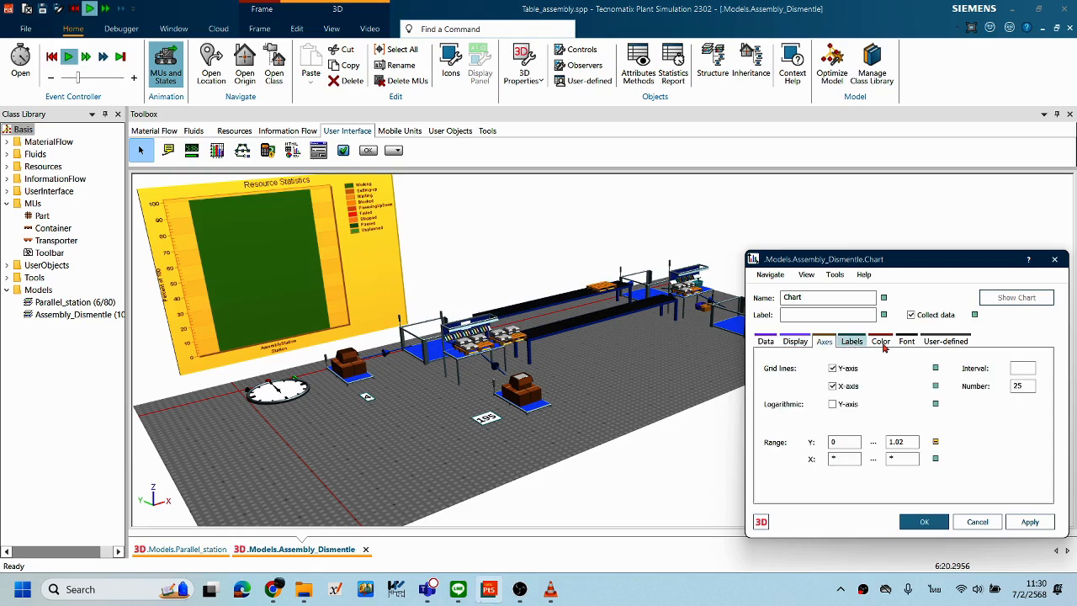
{"action": "left_click", "coordinate": [881, 342]}
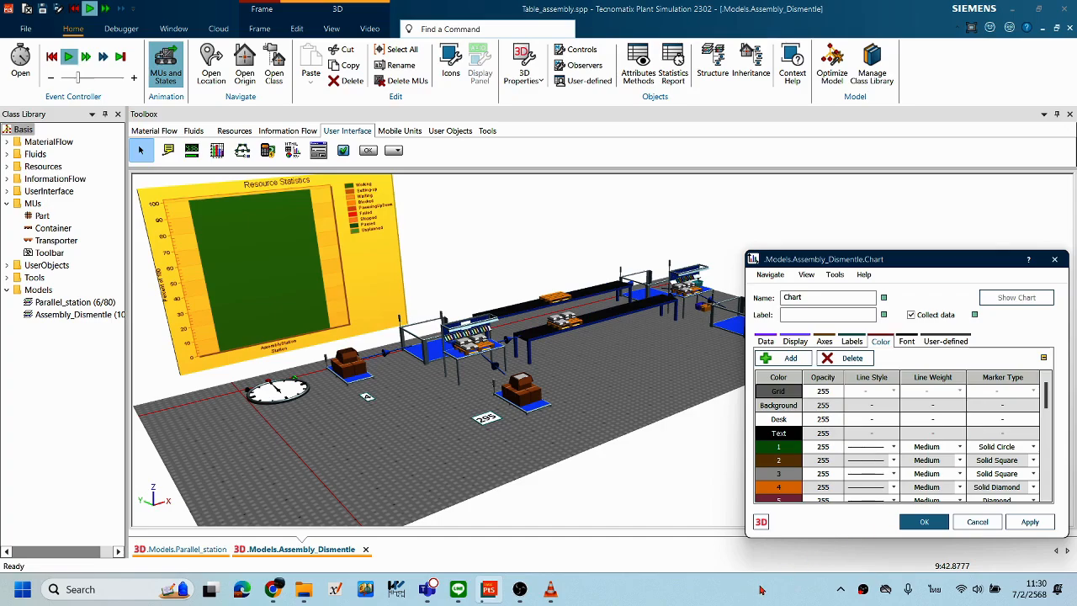
{"action": "left_click", "coordinate": [765, 342]}
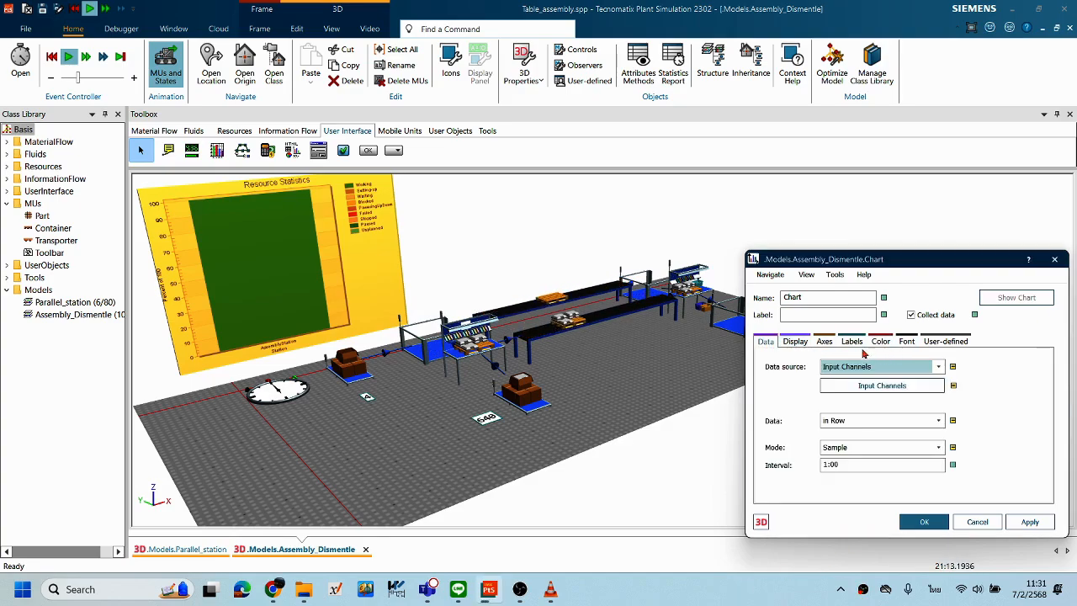
{"action": "left_click", "coordinate": [794, 342]}
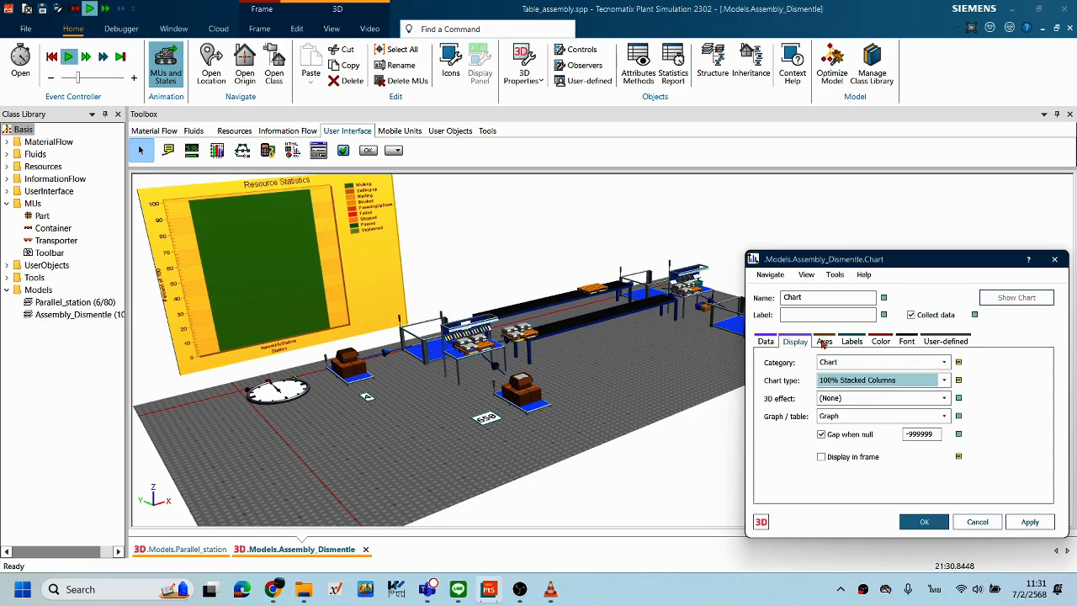
{"action": "left_click", "coordinate": [824, 342]}
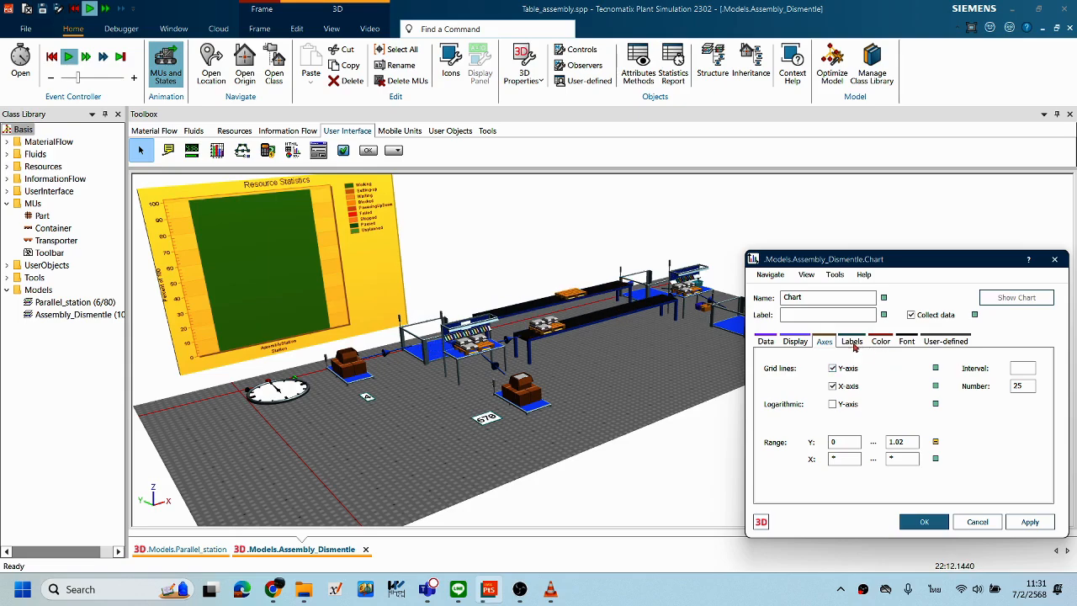
{"action": "left_click", "coordinate": [851, 343]}
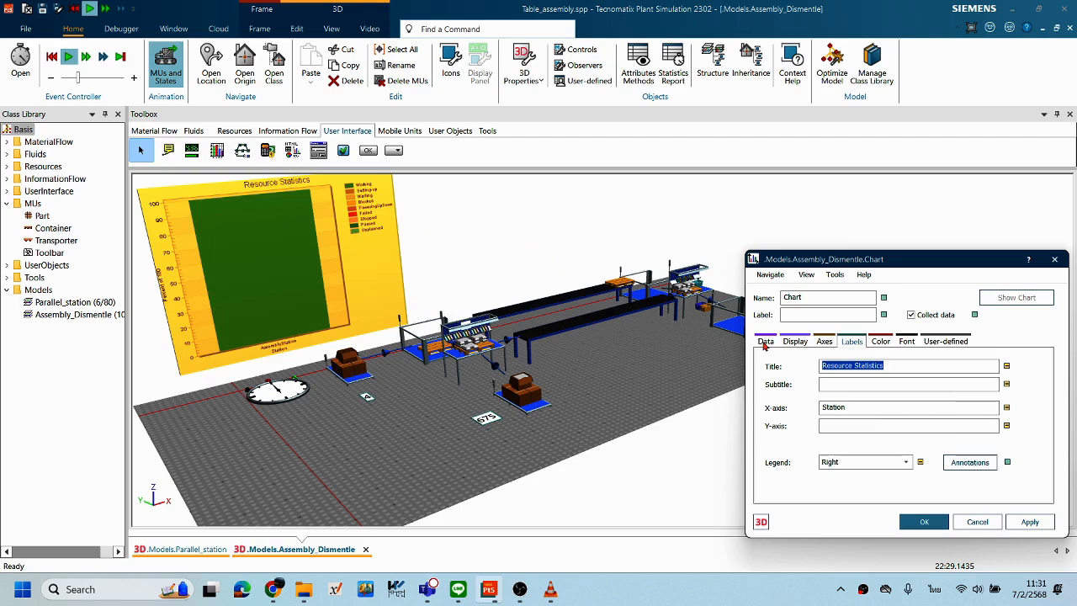
{"action": "left_click", "coordinate": [761, 523]}
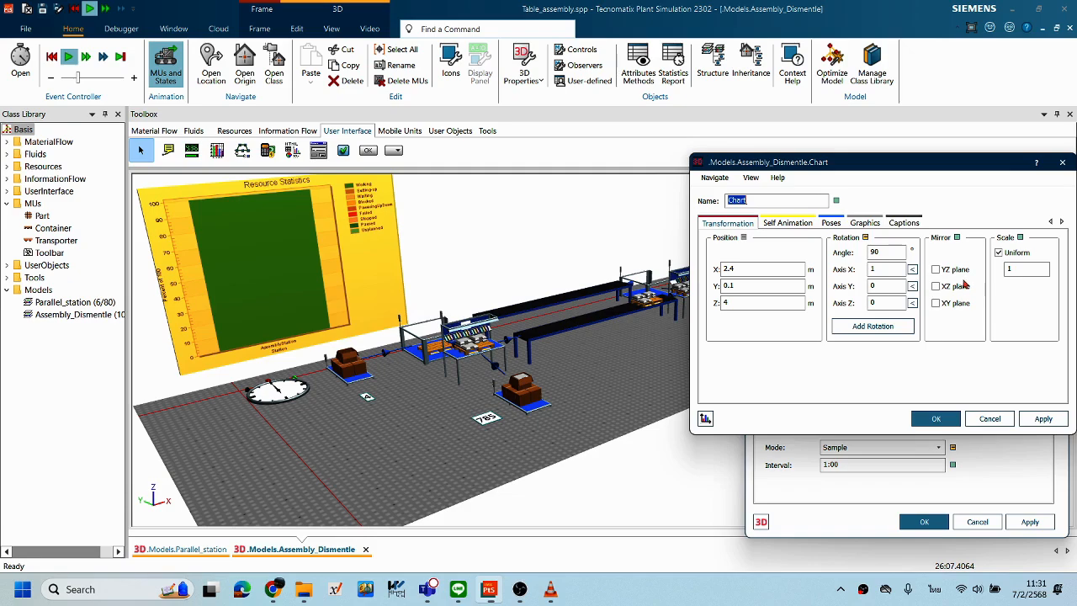
{"action": "left_click", "coordinate": [990, 418]}
{"action": "left_click", "coordinate": [977, 523]}
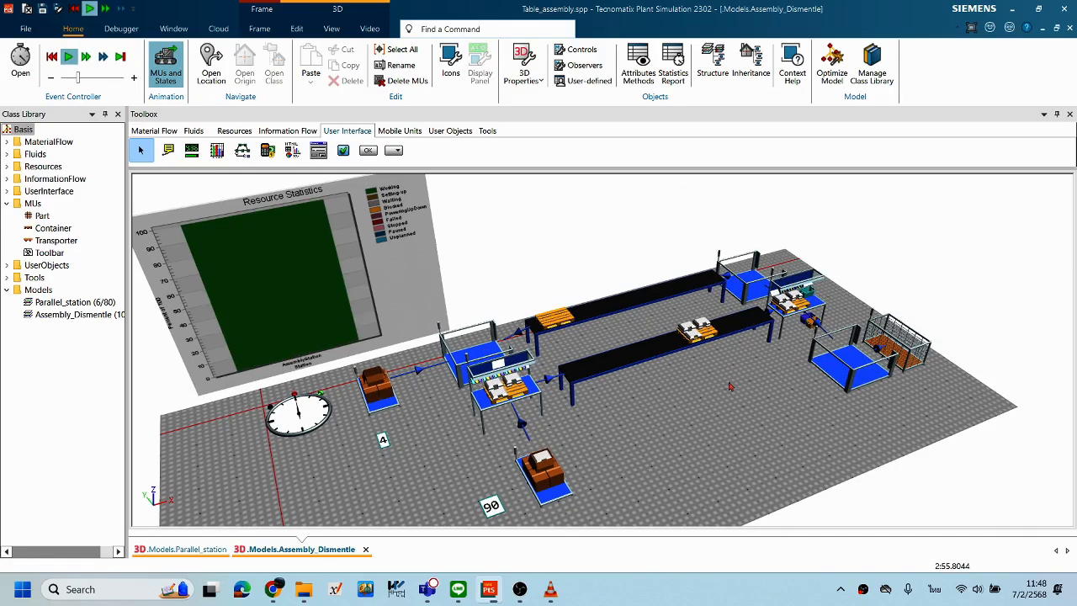
Step: Reset the simulation and open the statistics chart's display settings at the frame width
{"action": "right_click", "coordinate": [732, 160]}
{"action": "left_click", "coordinate": [736, 139]}
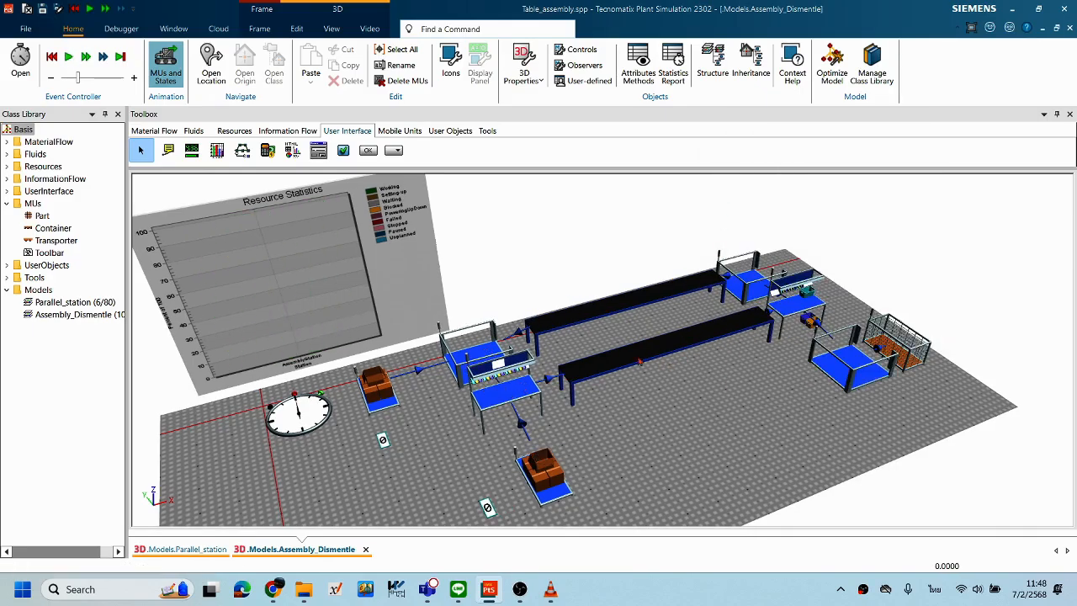
{"action": "double_click", "coordinate": [396, 294]}
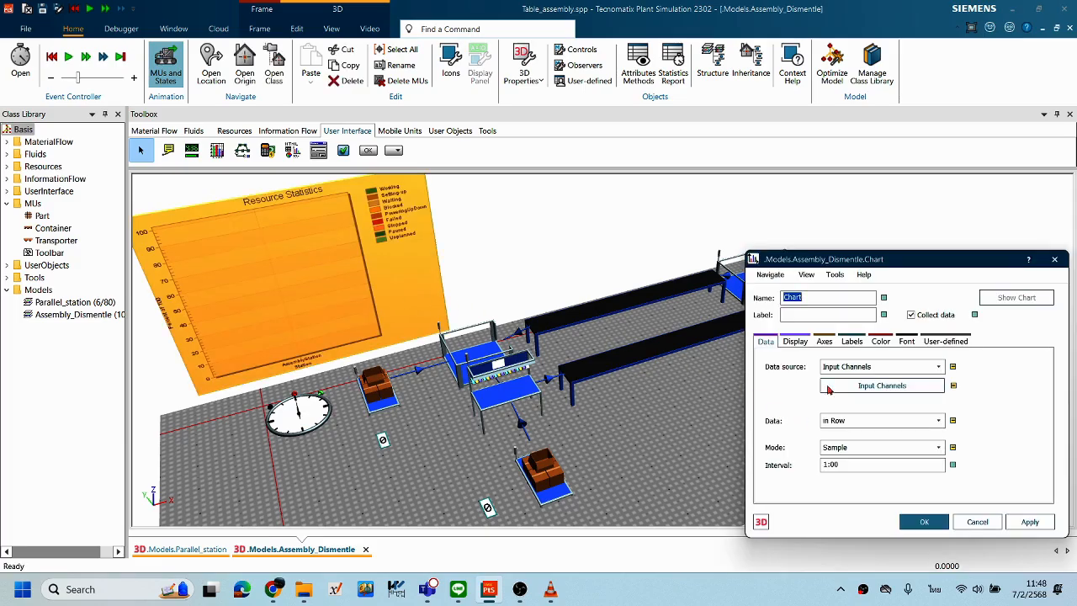
{"action": "left_click", "coordinate": [793, 341]}
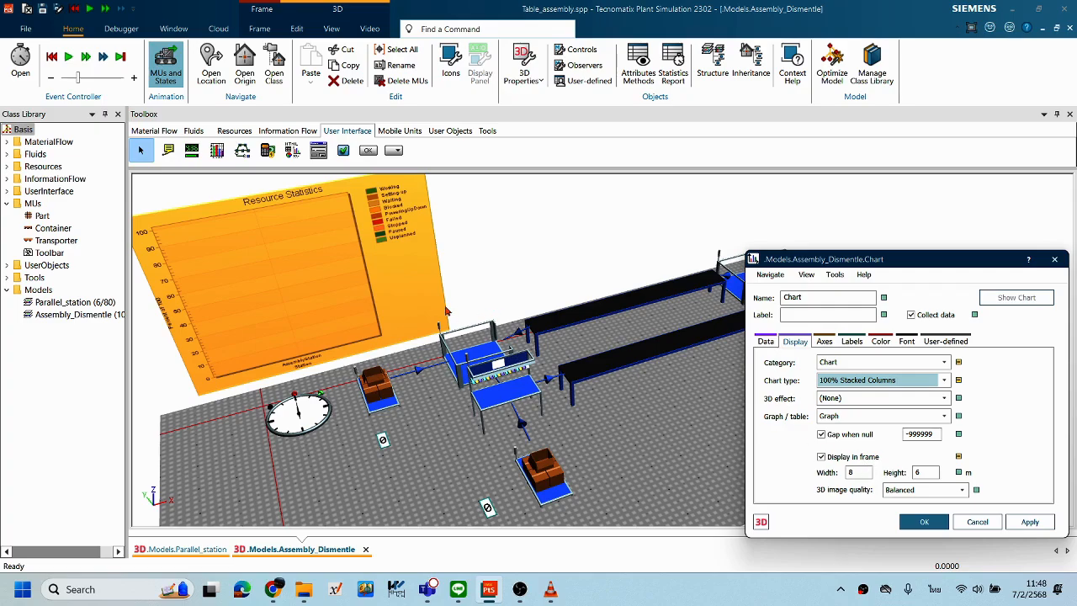
{"action": "left_click", "coordinate": [865, 473]}
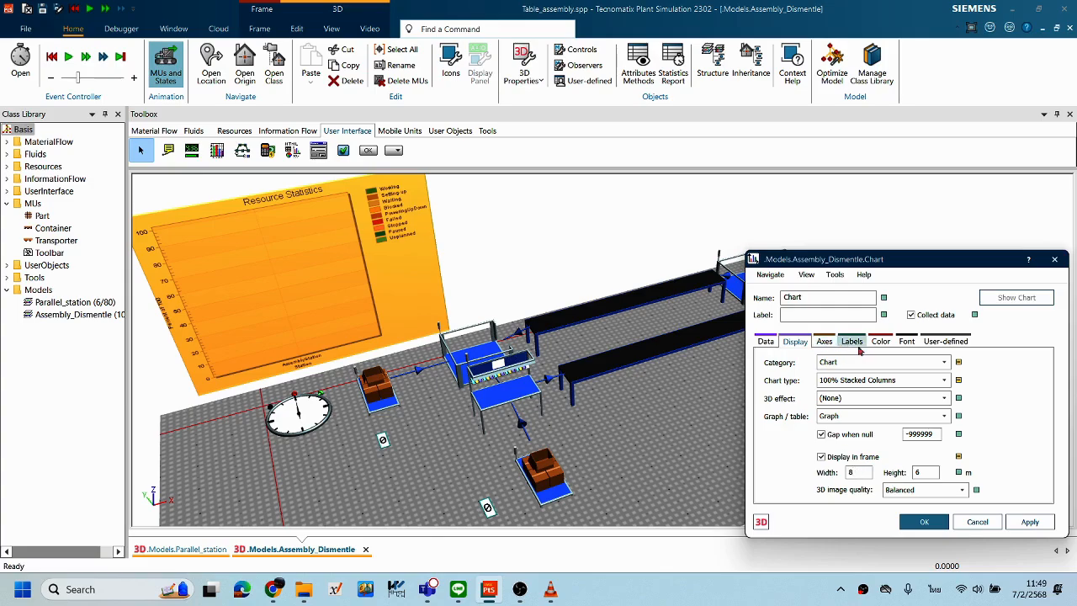
Step: Check the chart's 3D position, rotation and scale along with its data source settings, and cancel the 3D properties
{"action": "left_click", "coordinate": [760, 522]}
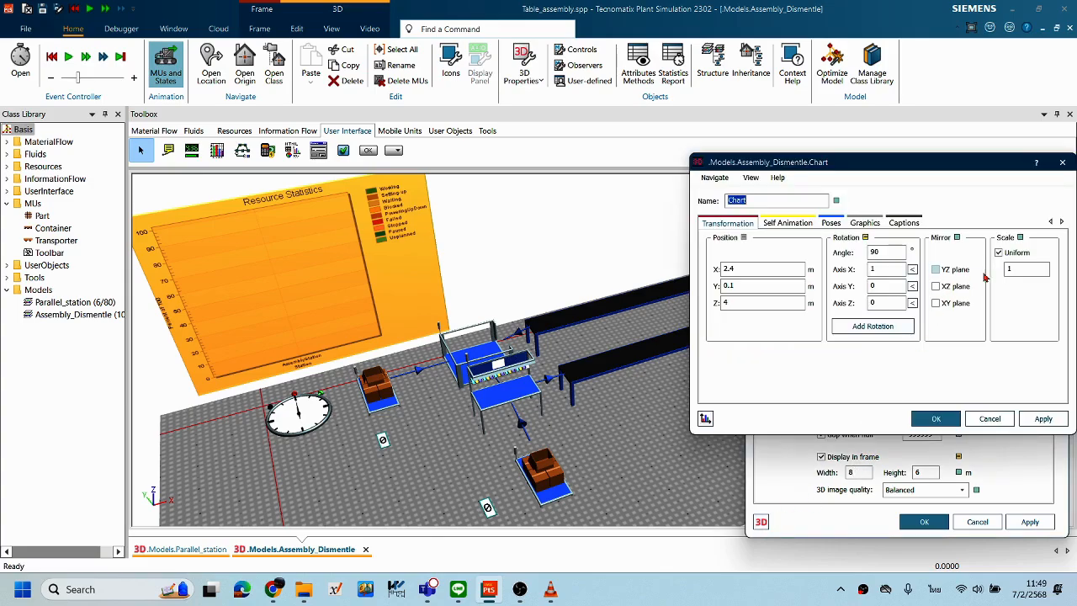
{"action": "left_click", "coordinate": [998, 423]}
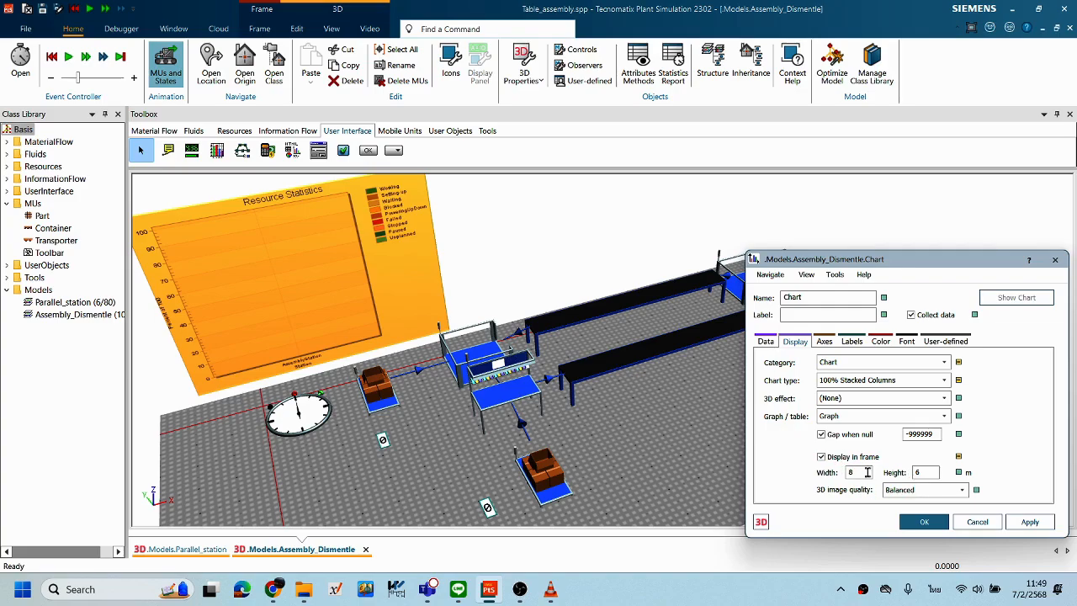
{"action": "left_click", "coordinate": [765, 339]}
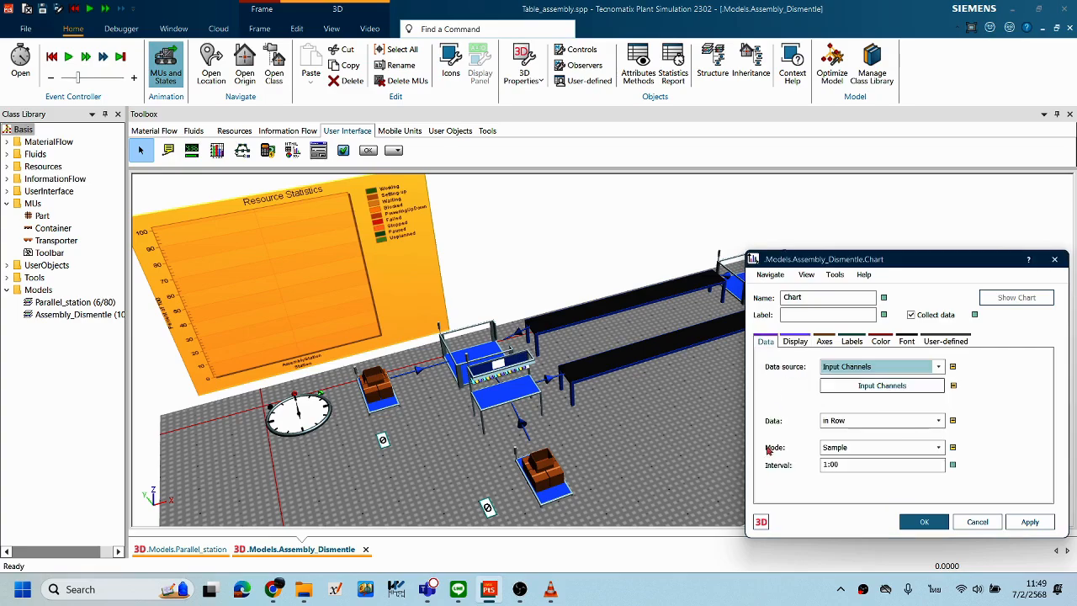
{"action": "left_click", "coordinate": [762, 521]}
{"action": "left_click", "coordinate": [1006, 419]}
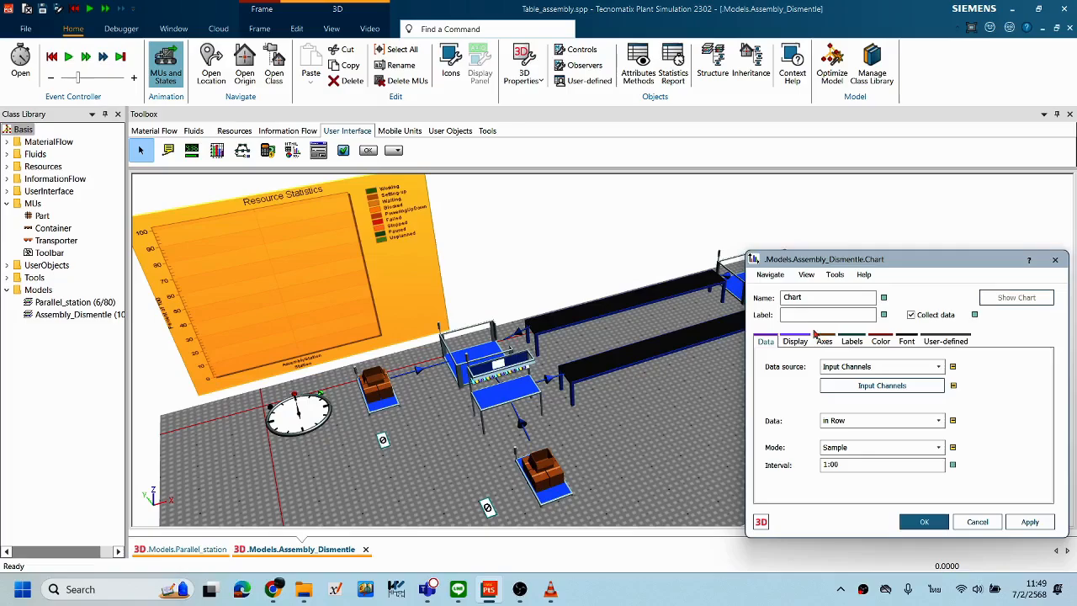
Step: Close the chart's dialog without changes and examine the assembly line and its statistics chart from several angles
{"action": "left_click", "coordinate": [977, 521]}
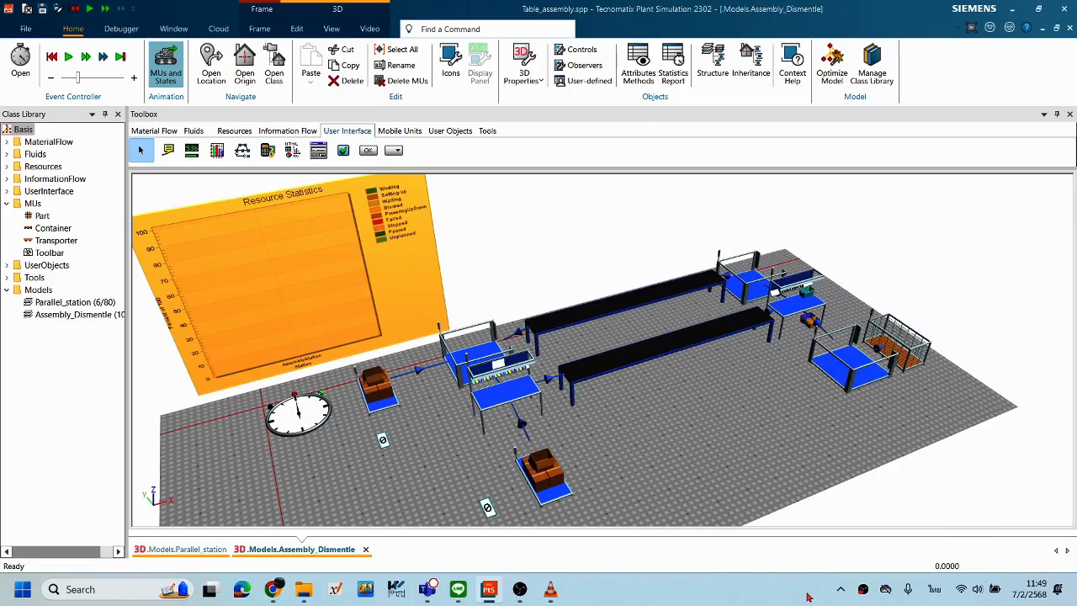
{"action": "left_click", "coordinate": [757, 346]}
{"action": "middle_click_drag", "start_coordinate": [751, 328], "coordinate": [716, 368]}
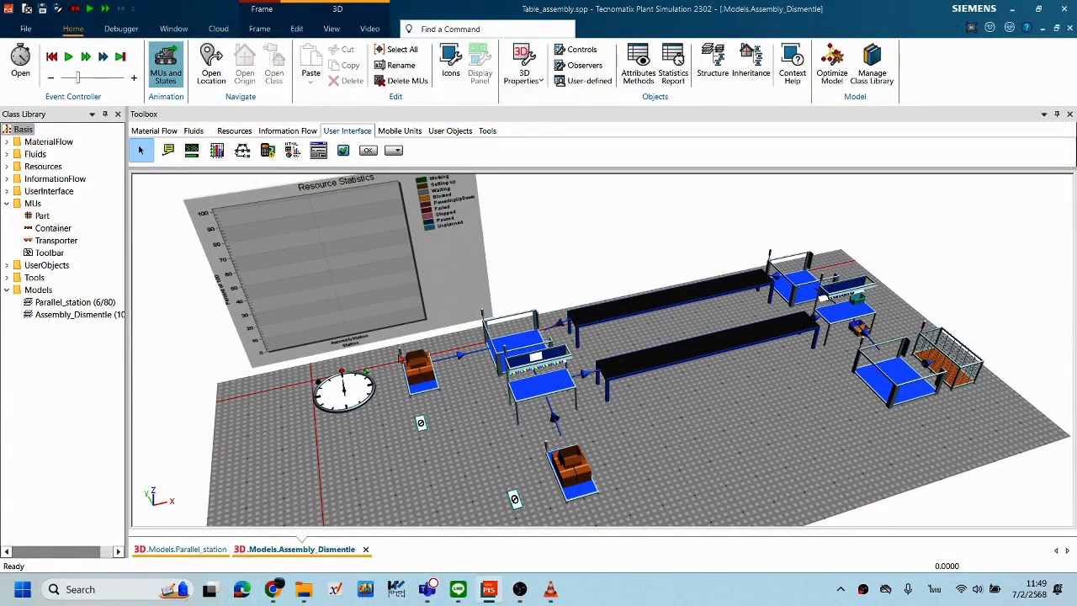
{"action": "middle_click_drag", "start_coordinate": [550, 389], "coordinate": [555, 400]}
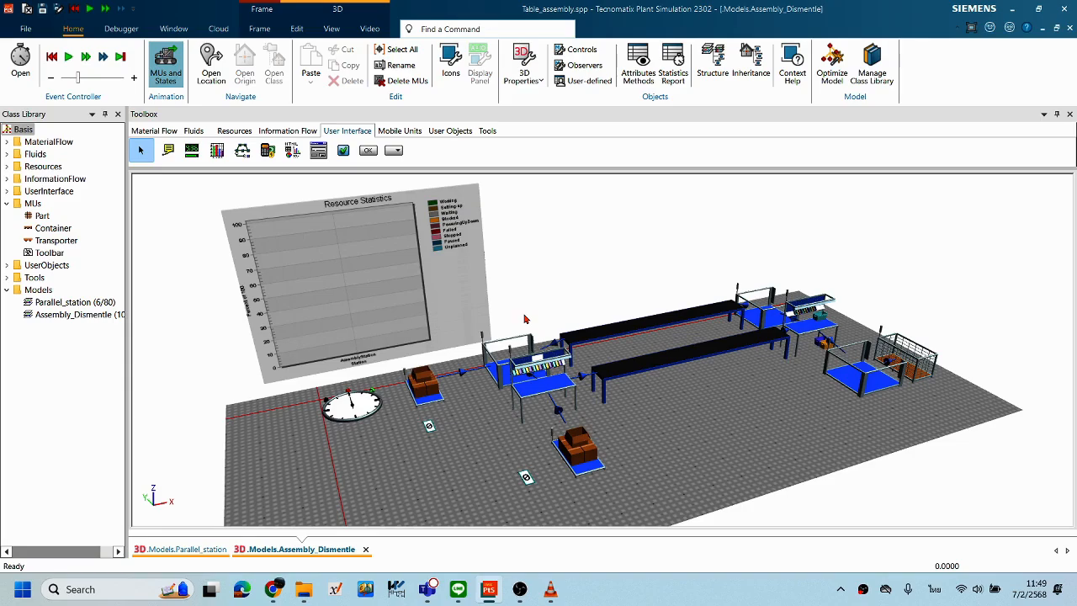
{"action": "middle_click_drag", "start_coordinate": [628, 453], "coordinate": [520, 404]}
{"action": "middle_click_drag", "start_coordinate": [772, 440], "coordinate": [730, 441]}
{"action": "middle_click_drag", "start_coordinate": [650, 424], "coordinate": [721, 429]}
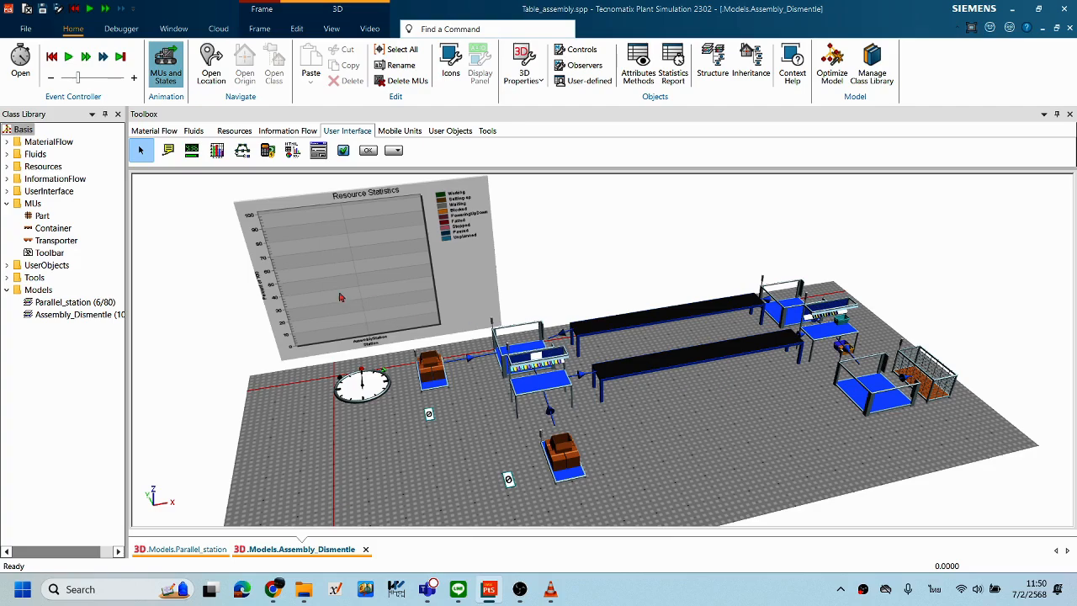
Step: Save the Table_assembly model file
{"action": "left_click", "coordinate": [74, 307]}
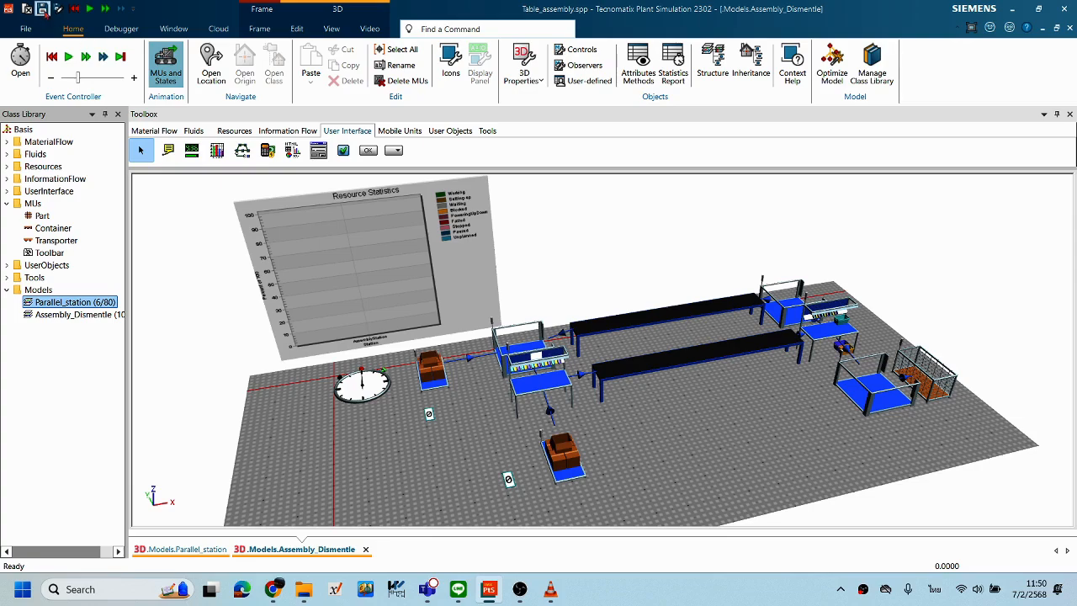
{"action": "left_click", "coordinate": [42, 9]}
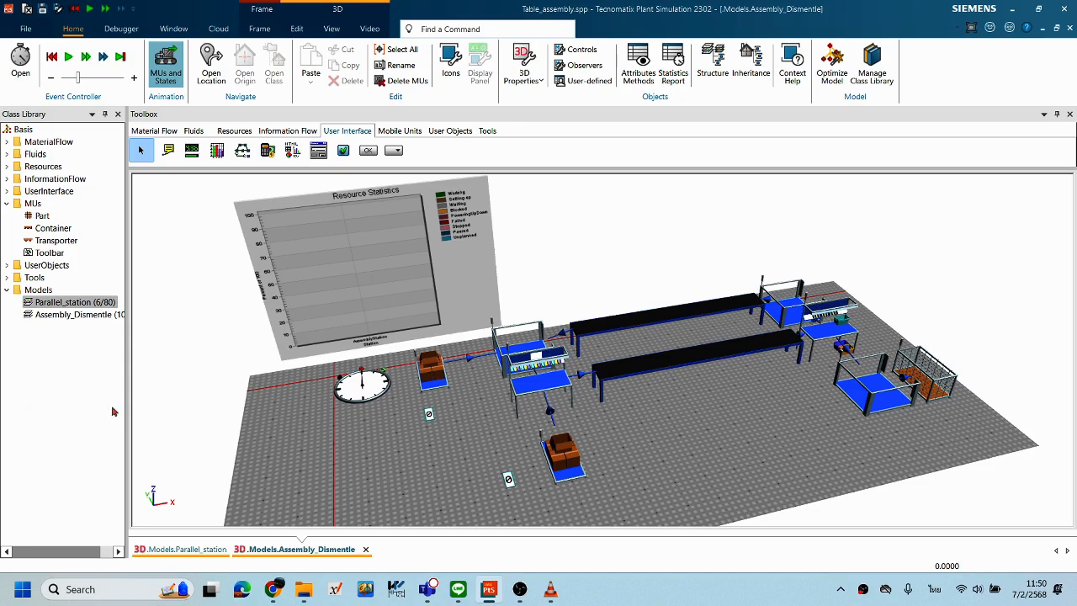
{"action": "right_click", "coordinate": [90, 303]}
{"action": "left_click", "coordinate": [41, 286]}
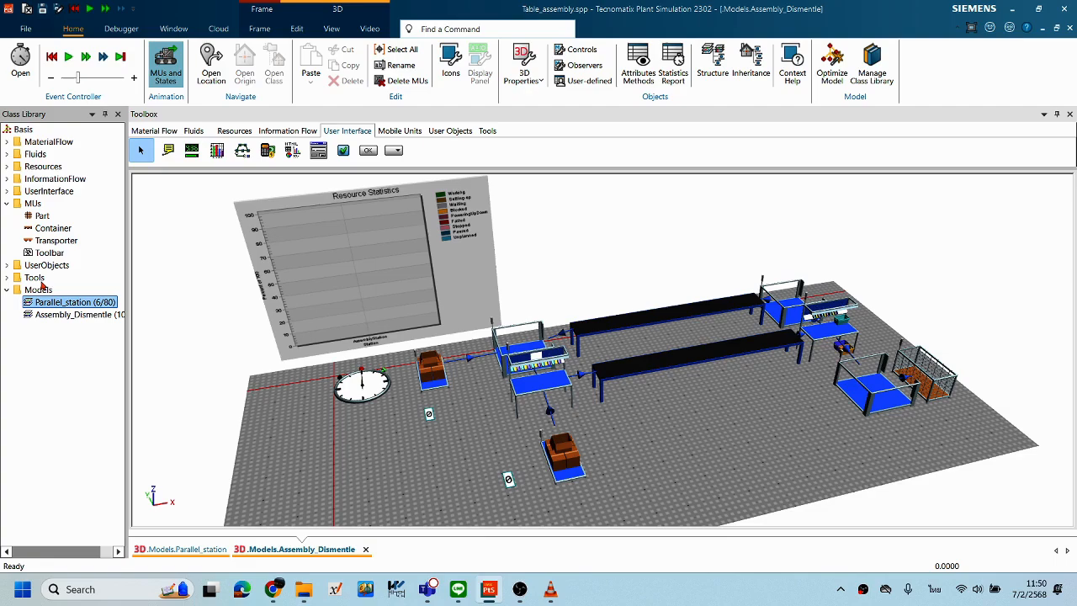
{"action": "left_click", "coordinate": [38, 289]}
{"action": "right_click", "coordinate": [41, 289]}
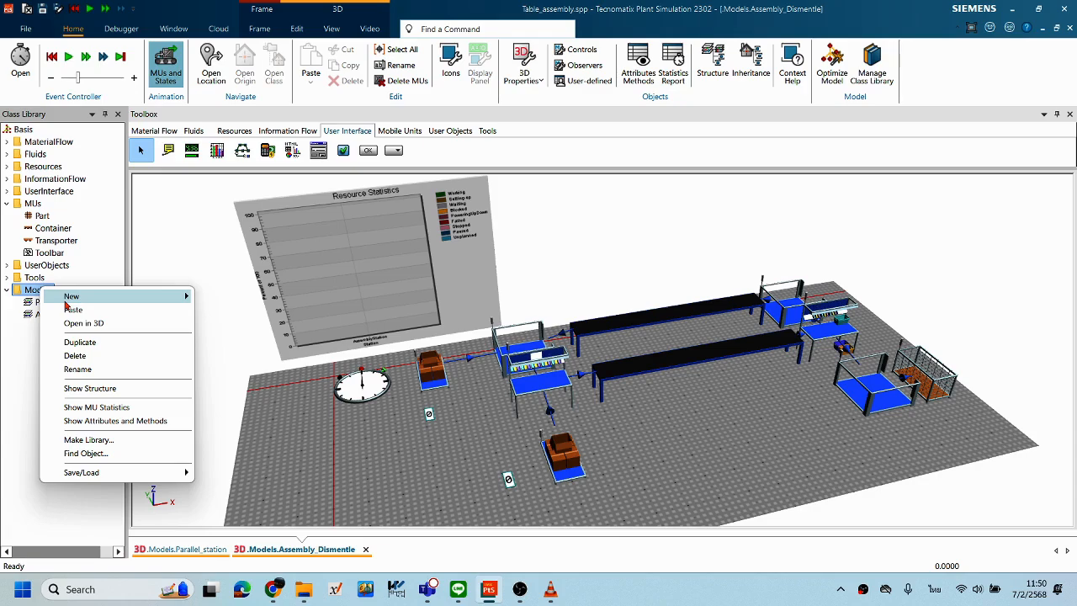
{"action": "mouse_move", "coordinate": [71, 296]}
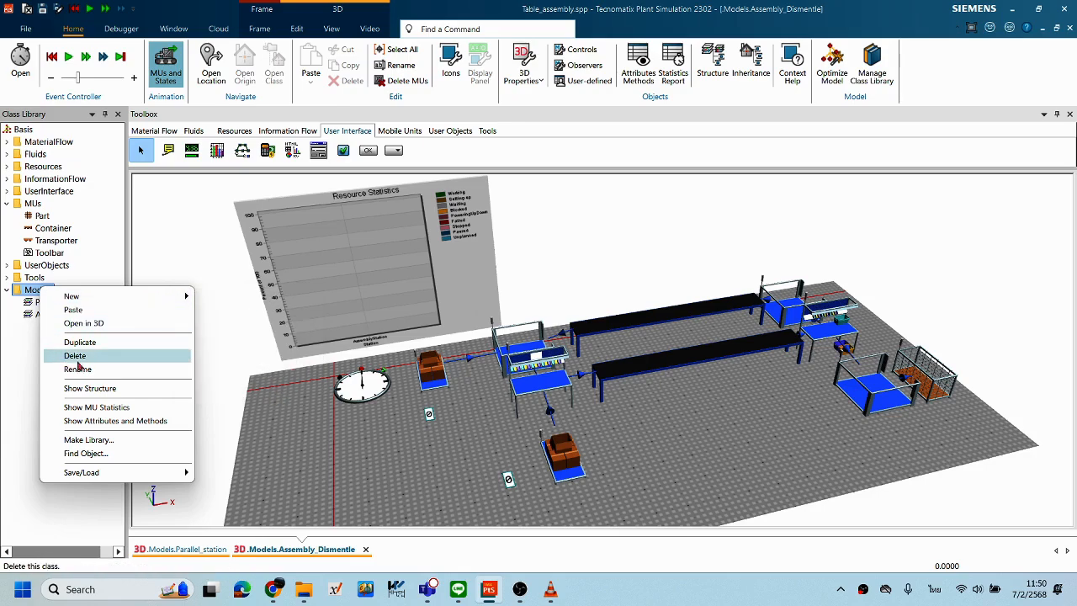
{"action": "left_click", "coordinate": [90, 261]}
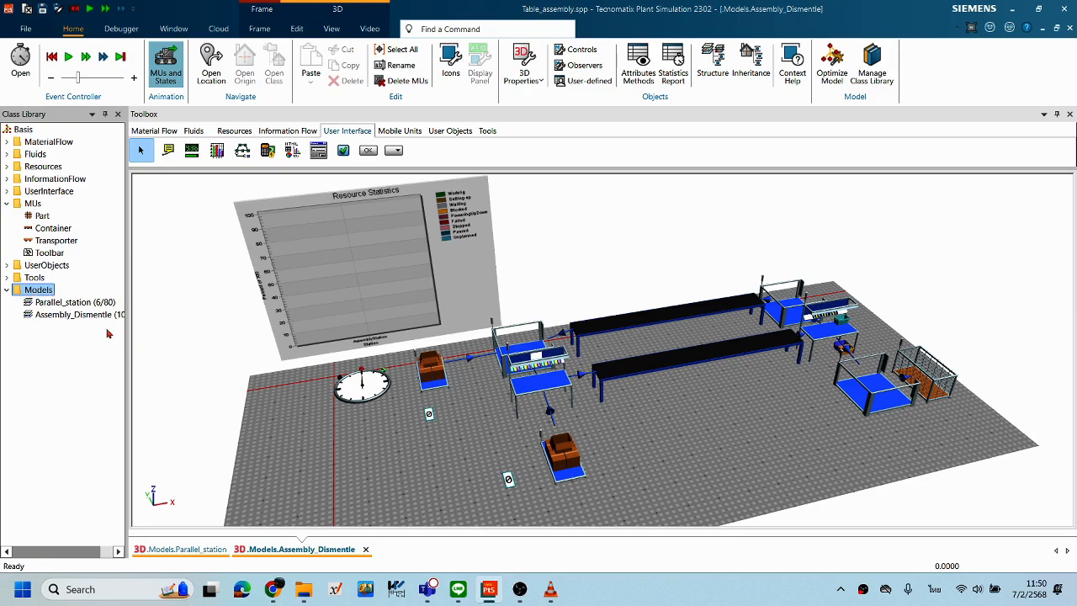
Step: Add a new model frame to the Models folder and rename it Pick_place
{"action": "right_click", "coordinate": [50, 293]}
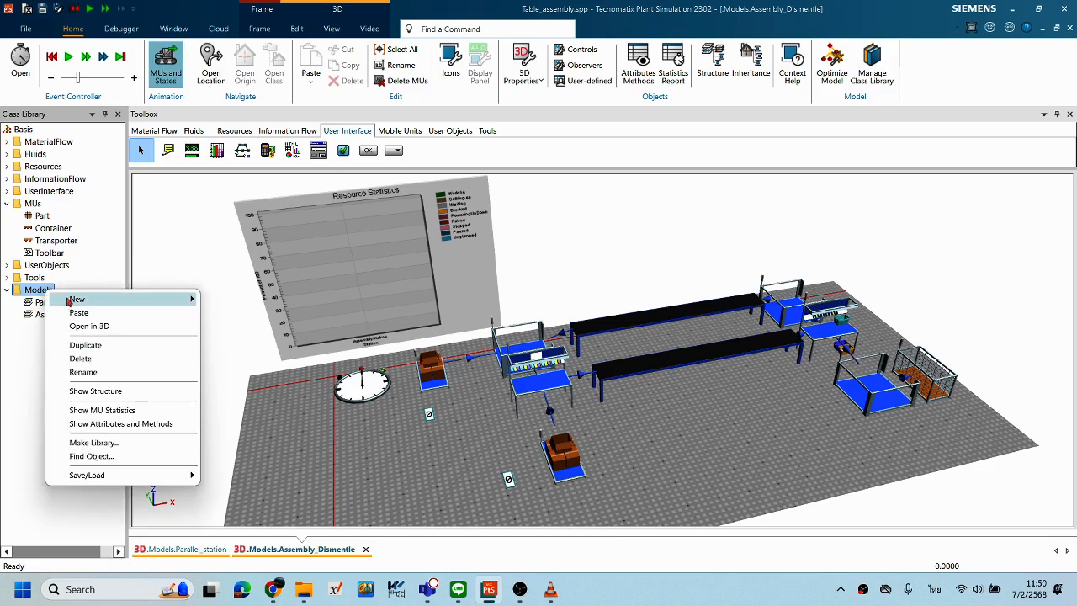
{"action": "mouse_move", "coordinate": [76, 301]}
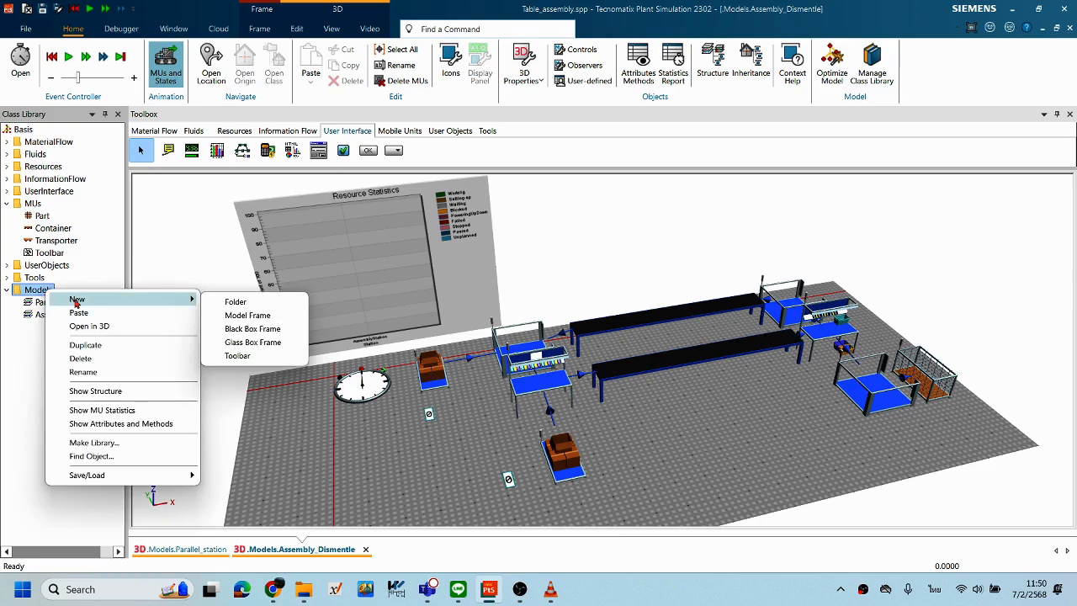
{"action": "left_click", "coordinate": [279, 317]}
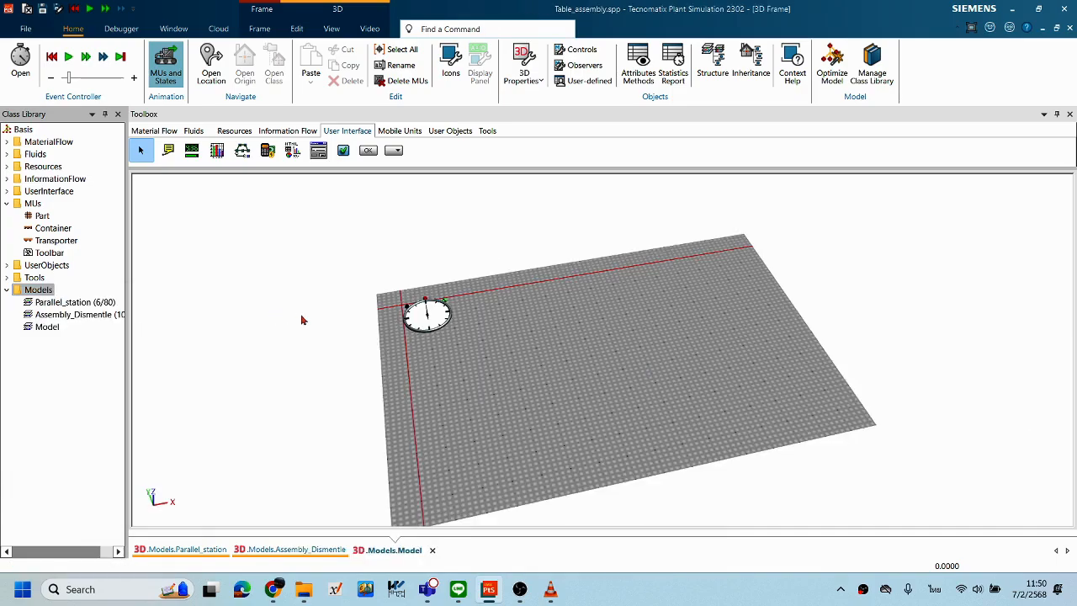
{"action": "right_click", "coordinate": [74, 331]}
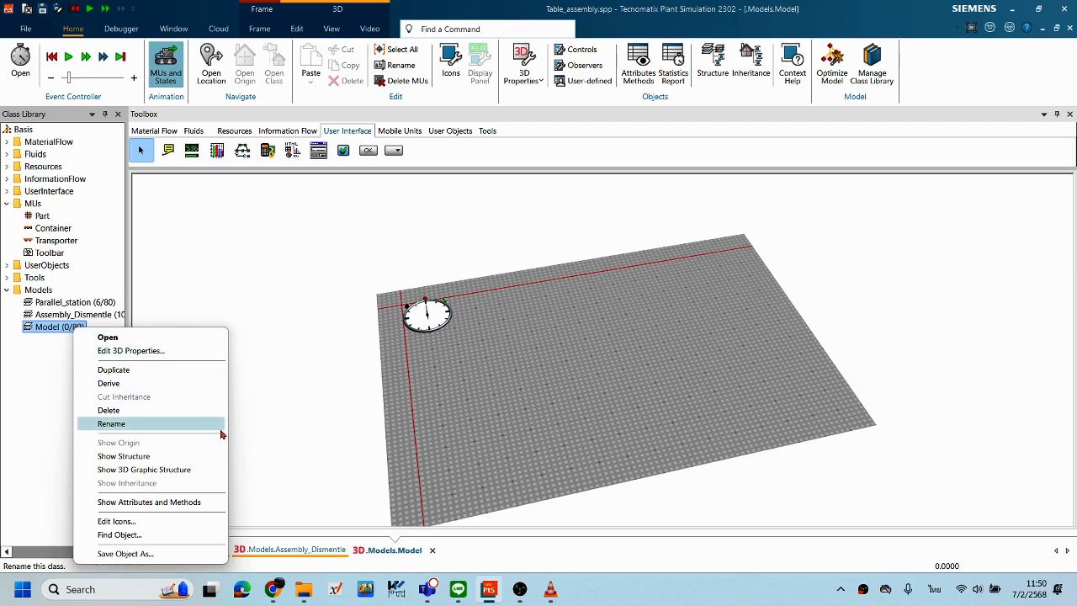
{"action": "left_click", "coordinate": [146, 425]}
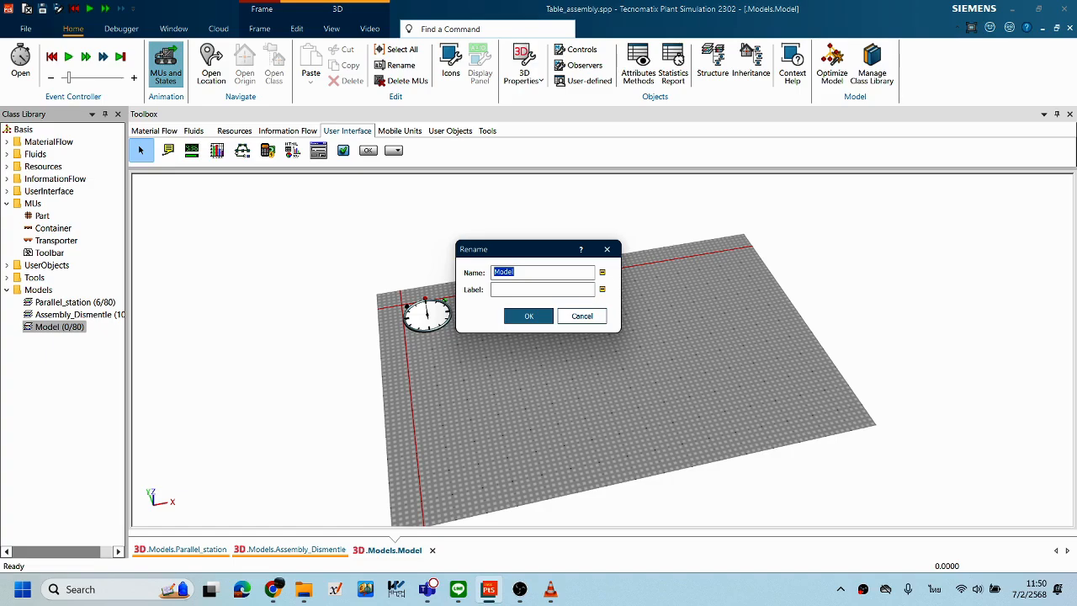
{"action": "type", "text": "Pick_place"}
{"action": "left_click", "coordinate": [529, 315]}
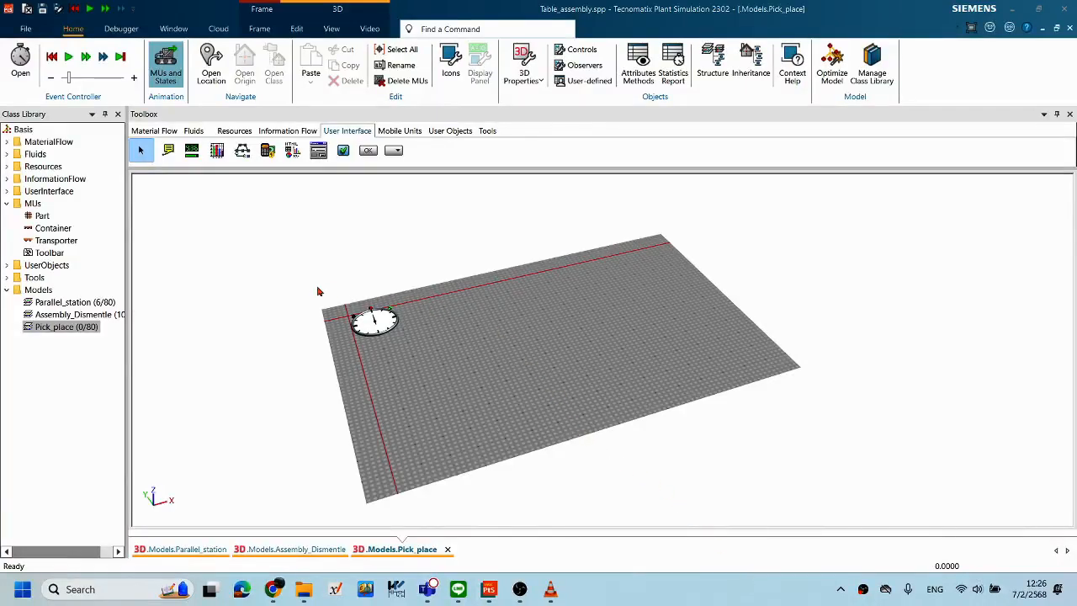
Step: Place a Source on the Pick_place floor, diagonally in front of the event controller clock
{"action": "left_click", "coordinate": [159, 132]}
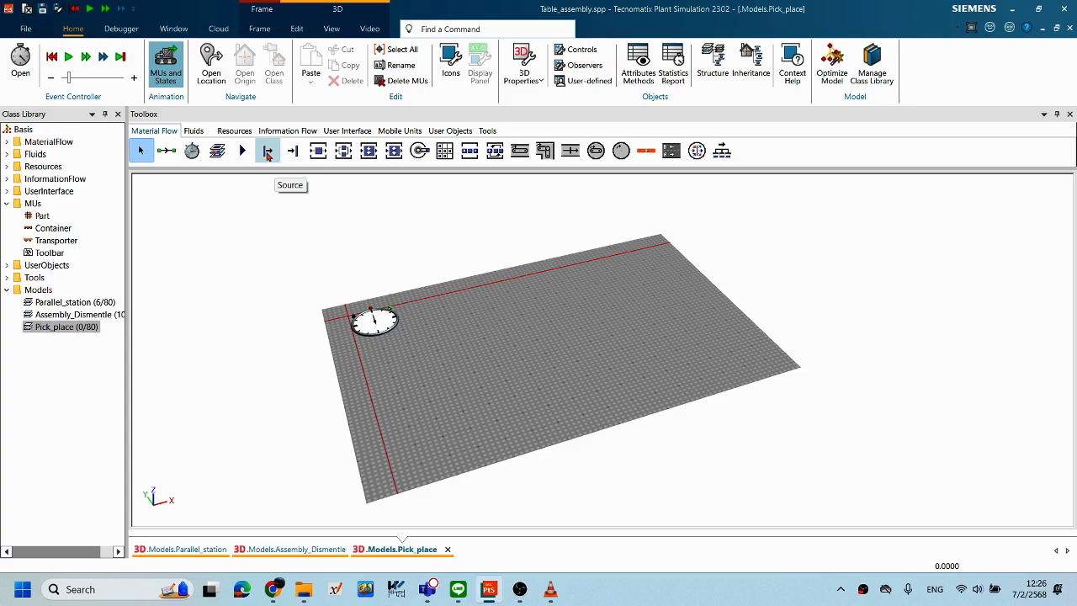
{"action": "left_click_drag", "start_coordinate": [269, 157], "coordinate": [430, 360]}
{"action": "right_click_drag", "start_coordinate": [571, 349], "coordinate": [572, 370]}
{"action": "scroll", "coordinate": [572, 369], "scroll_direction": "up", "scroll_amount": 2}
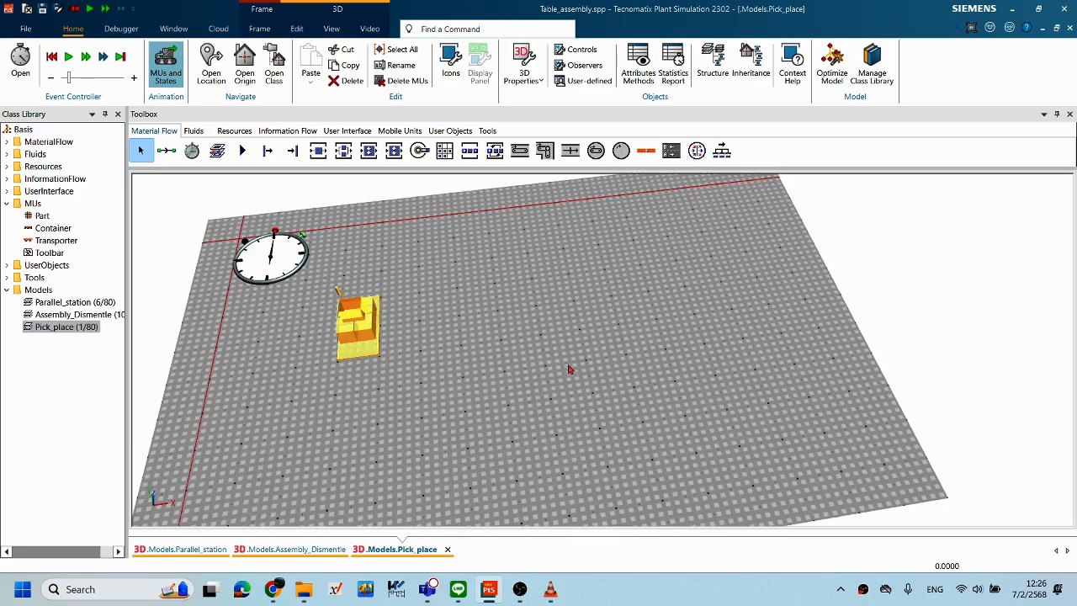
{"action": "scroll", "coordinate": [538, 339], "scroll_direction": "up", "scroll_amount": 2}
{"action": "right_click_drag", "start_coordinate": [538, 339], "coordinate": [502, 303]}
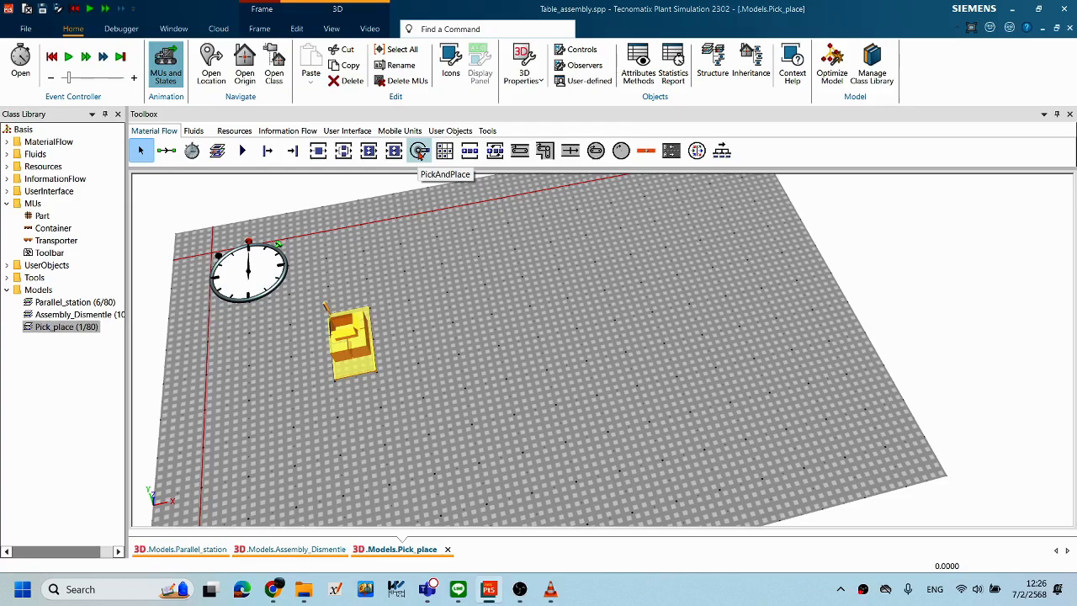
Step: Place a PickAndPlace robot beside the Source and a Drain on the robot's opposite side
{"action": "left_click_drag", "start_coordinate": [420, 151], "coordinate": [423, 320]}
{"action": "right_click_drag", "start_coordinate": [642, 370], "coordinate": [547, 277]}
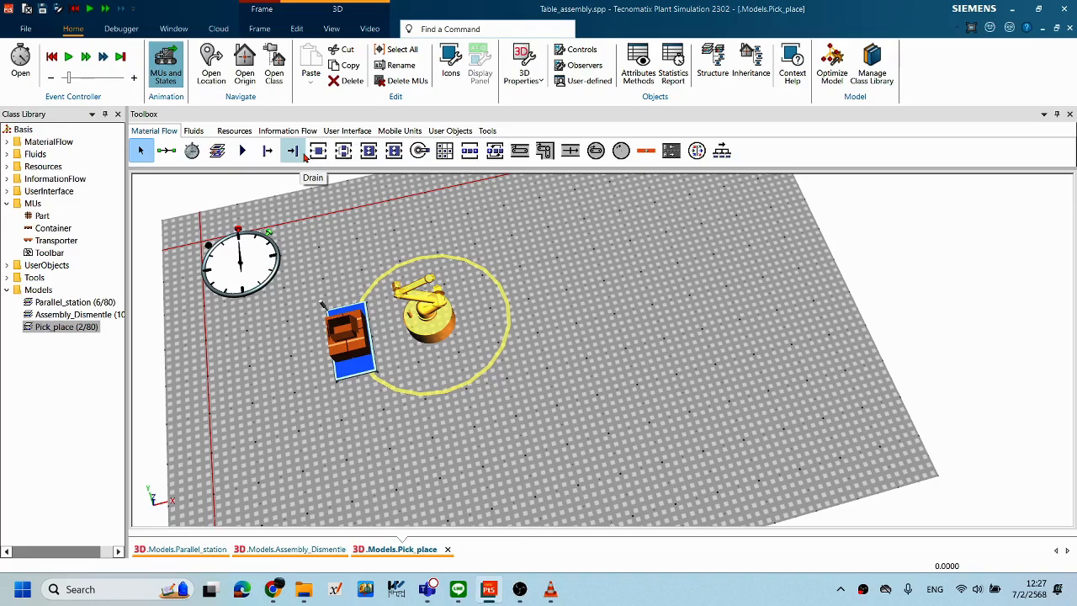
{"action": "left_click_drag", "start_coordinate": [306, 158], "coordinate": [532, 307]}
{"action": "middle_click_drag", "start_coordinate": [655, 343], "coordinate": [612, 353]}
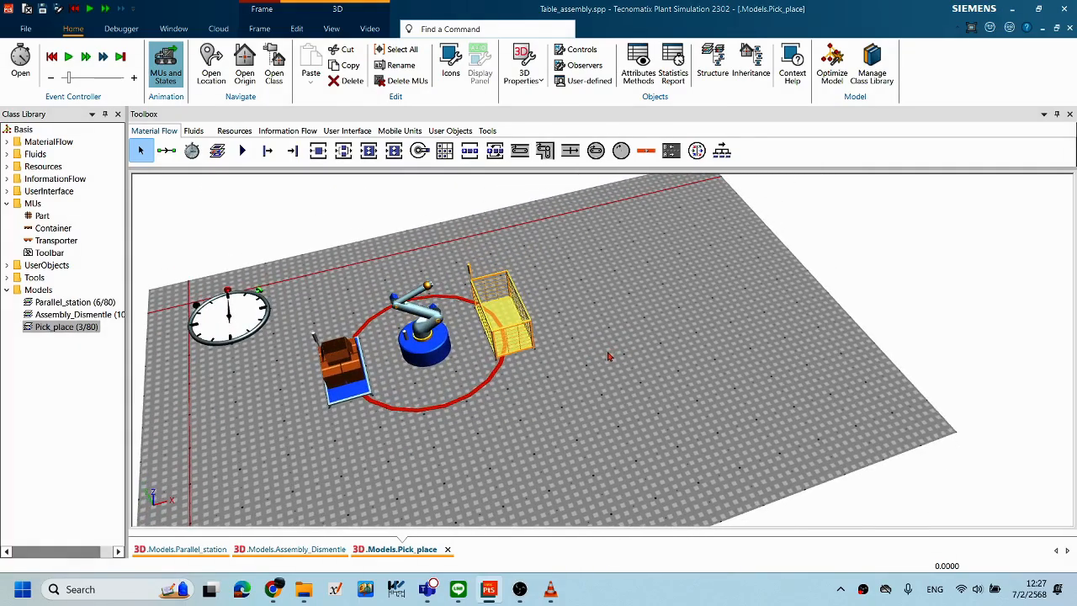
{"action": "left_click", "coordinate": [599, 356]}
{"action": "mouse_move", "coordinate": [601, 356]}
{"action": "middle_mouse_down"}
{"action": "mouse_move", "coordinate": [634, 337]}
{"action": "mouse_move", "coordinate": [602, 327]}
{"action": "mouse_move", "coordinate": [620, 356]}
{"action": "mouse_move", "coordinate": [599, 357]}
{"action": "middle_mouse_up"}
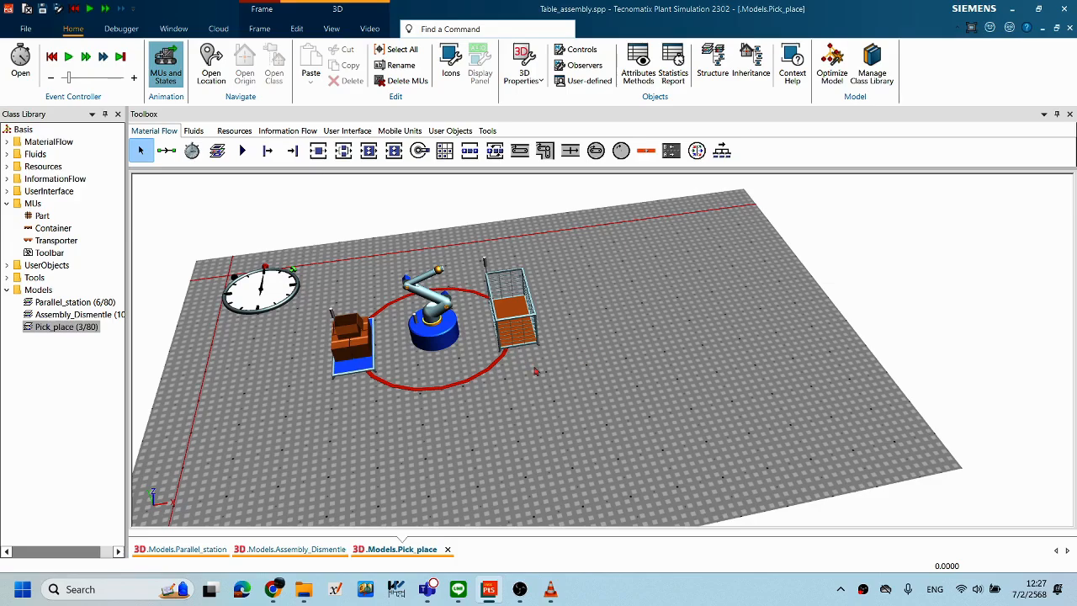
{"action": "middle_click_drag", "start_coordinate": [671, 404], "coordinate": [529, 390]}
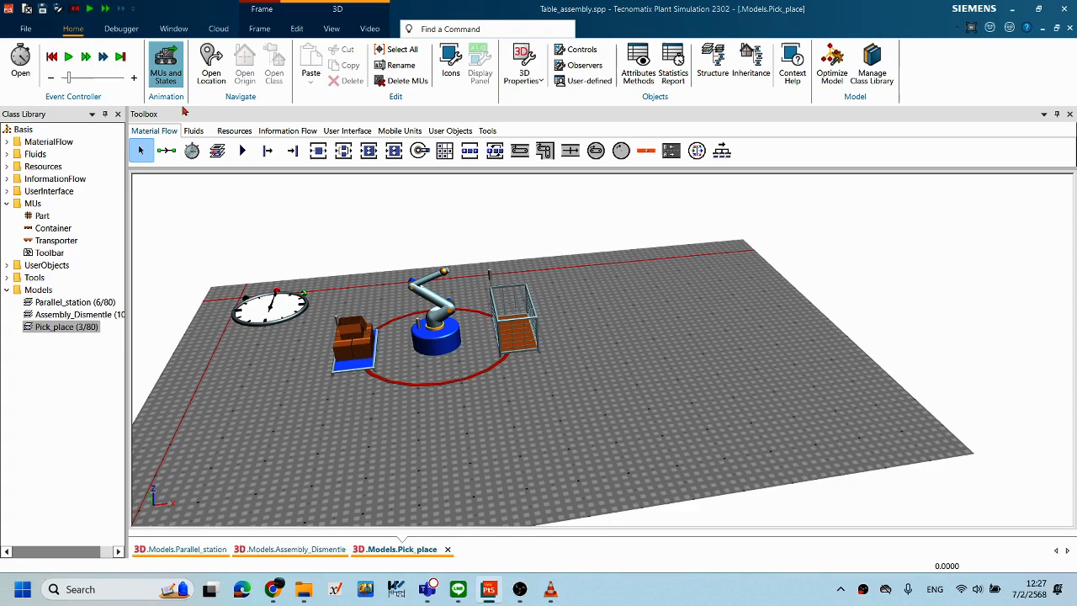
Step: Connect the Source to the PickAndPlace robot and the robot to the Drain
{"action": "left_click", "coordinate": [167, 153]}
{"action": "scroll", "coordinate": [284, 335], "scroll_direction": "up", "scroll_amount": 3}
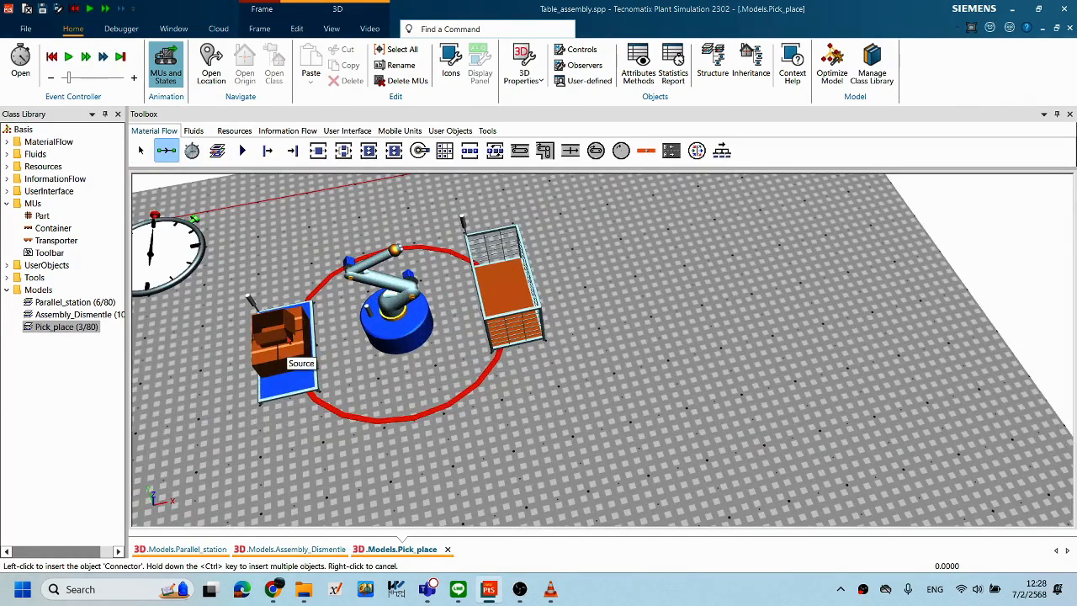
{"action": "left_click", "coordinate": [284, 334]}
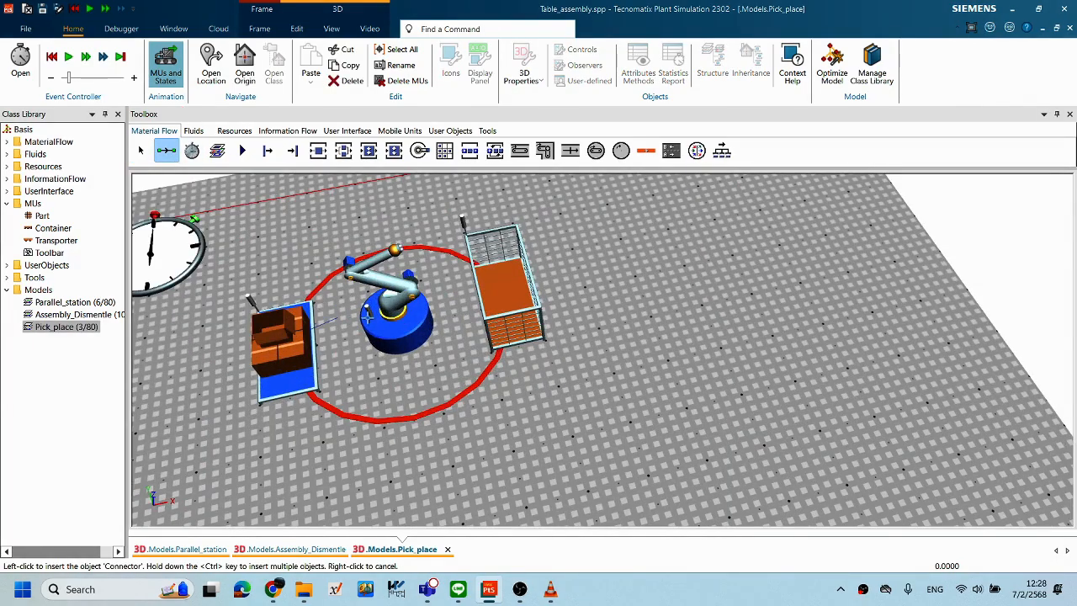
{"action": "left_click", "coordinate": [376, 322]}
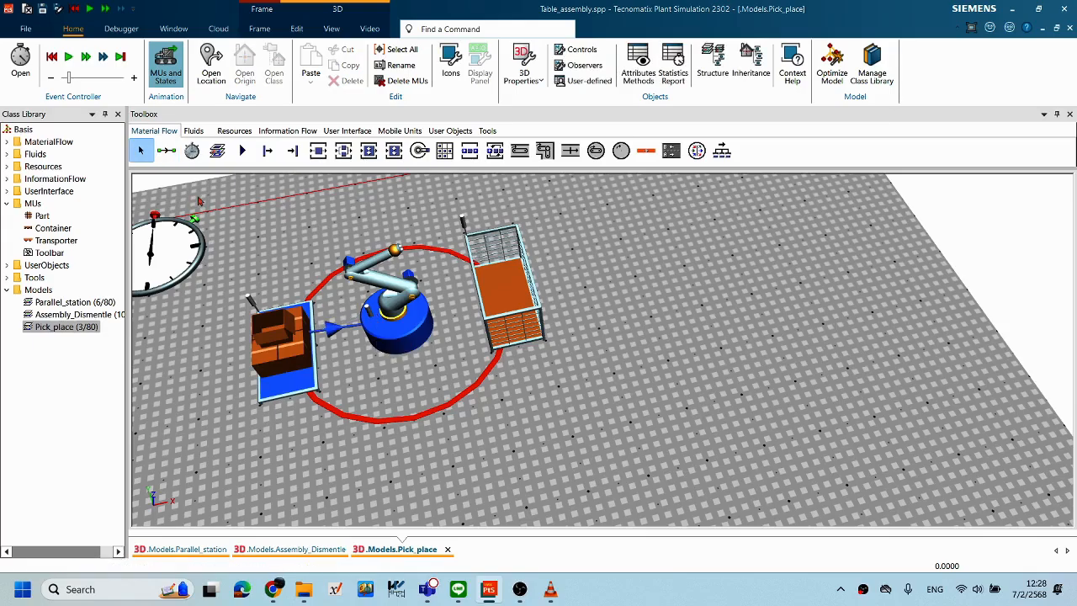
{"action": "left_click", "coordinate": [166, 150]}
{"action": "left_click", "coordinate": [401, 323]}
{"action": "left_click", "coordinate": [499, 280]}
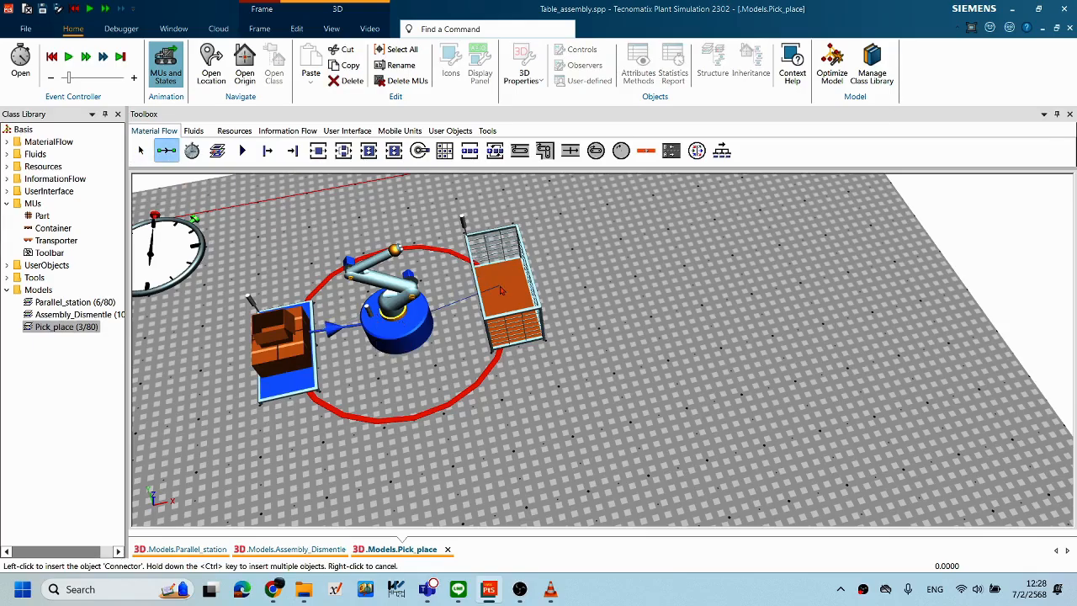
Step: Run the simulation from time zero to watch the robot transfer parts, and reset it
{"action": "right_click_drag", "start_coordinate": [622, 317], "coordinate": [549, 342]}
{"action": "middle_click_drag", "start_coordinate": [550, 342], "coordinate": [547, 296]}
{"action": "middle_click_drag", "start_coordinate": [701, 323], "coordinate": [690, 330]}
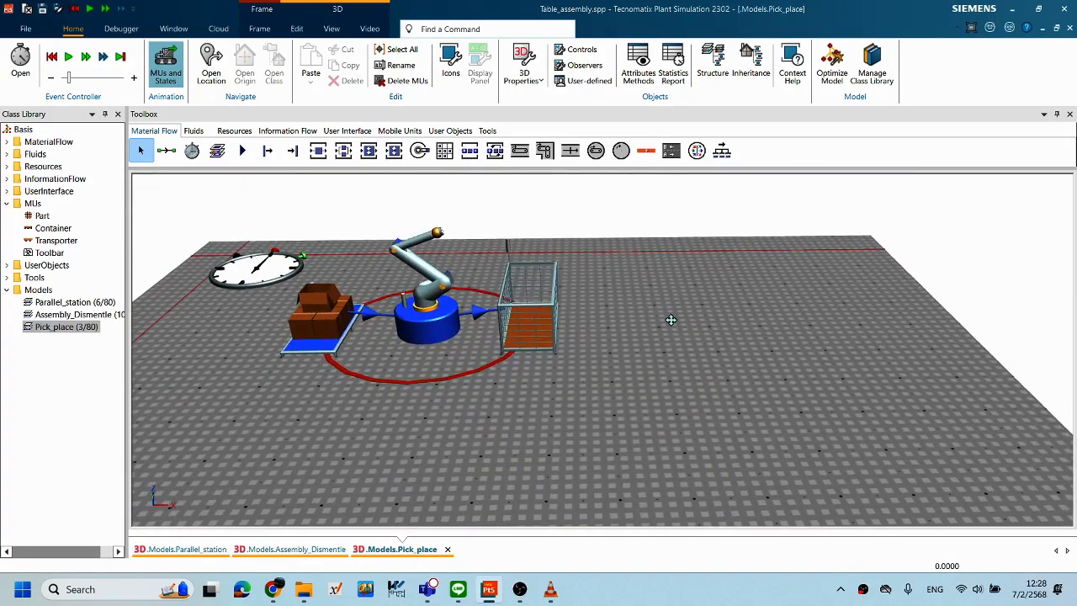
{"action": "right_click", "coordinate": [671, 322]}
{"action": "left_click", "coordinate": [678, 303]}
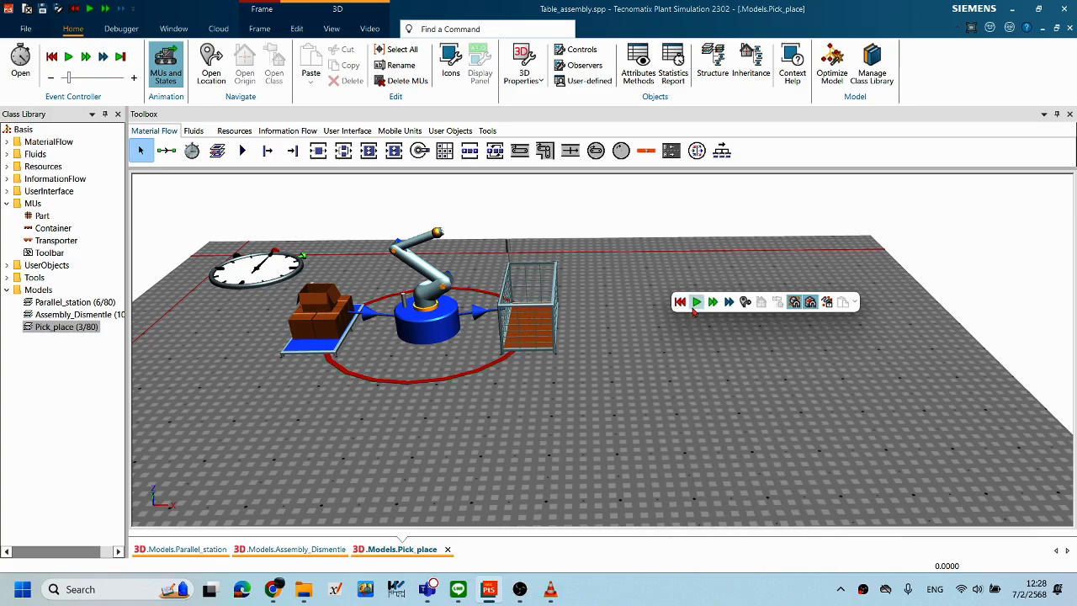
{"action": "left_click", "coordinate": [696, 302]}
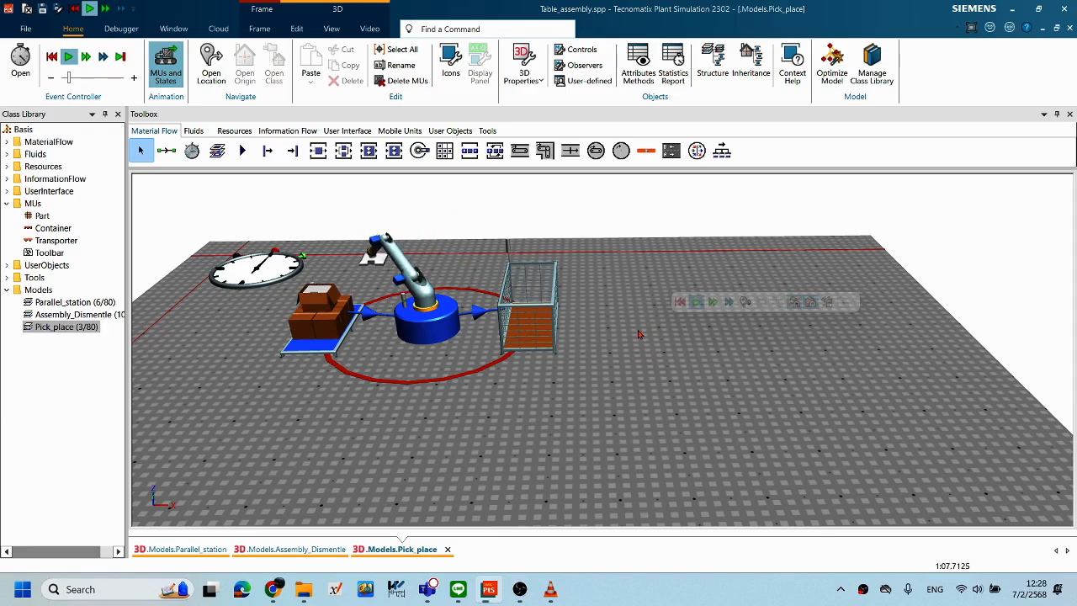
{"action": "right_click", "coordinate": [661, 303]}
{"action": "left_click", "coordinate": [667, 327]}
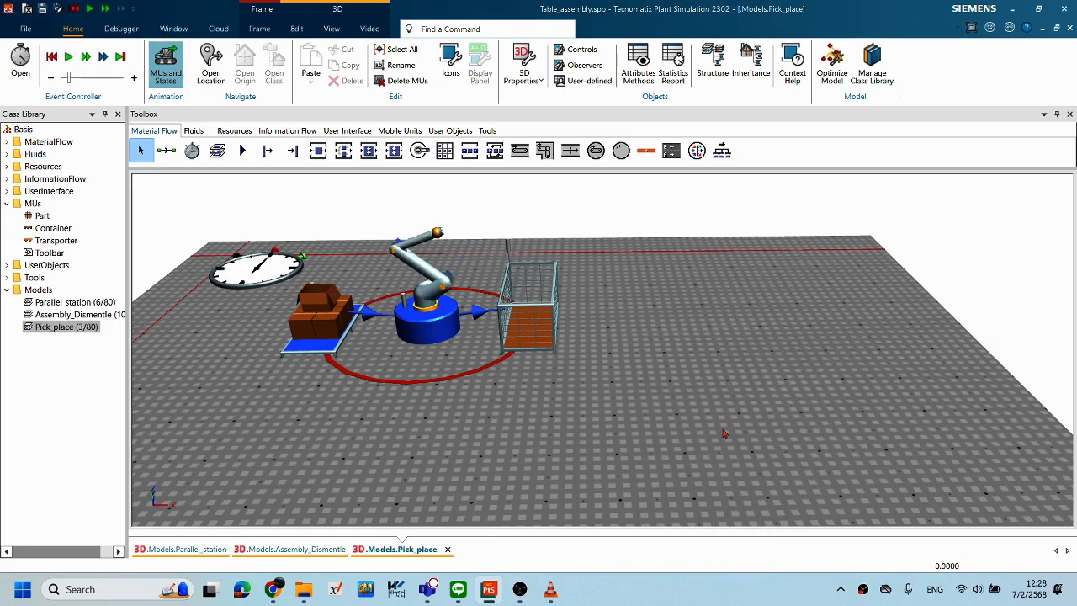
Step: Open the PickAndPlace robot's properties and review its attributes, failures and controls settings
{"action": "middle_click_drag", "start_coordinate": [593, 389], "coordinate": [562, 364]}
{"action": "middle_click_drag", "start_coordinate": [630, 344], "coordinate": [606, 349]}
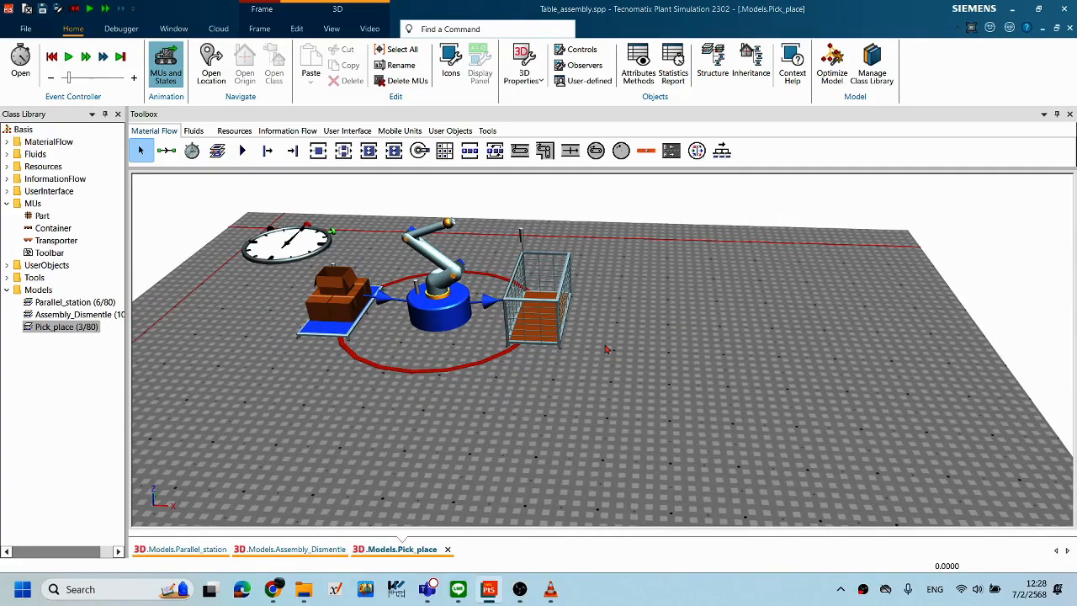
{"action": "double_click", "coordinate": [445, 316]}
{"action": "left_click_drag", "start_coordinate": [663, 160], "coordinate": [783, 163]}
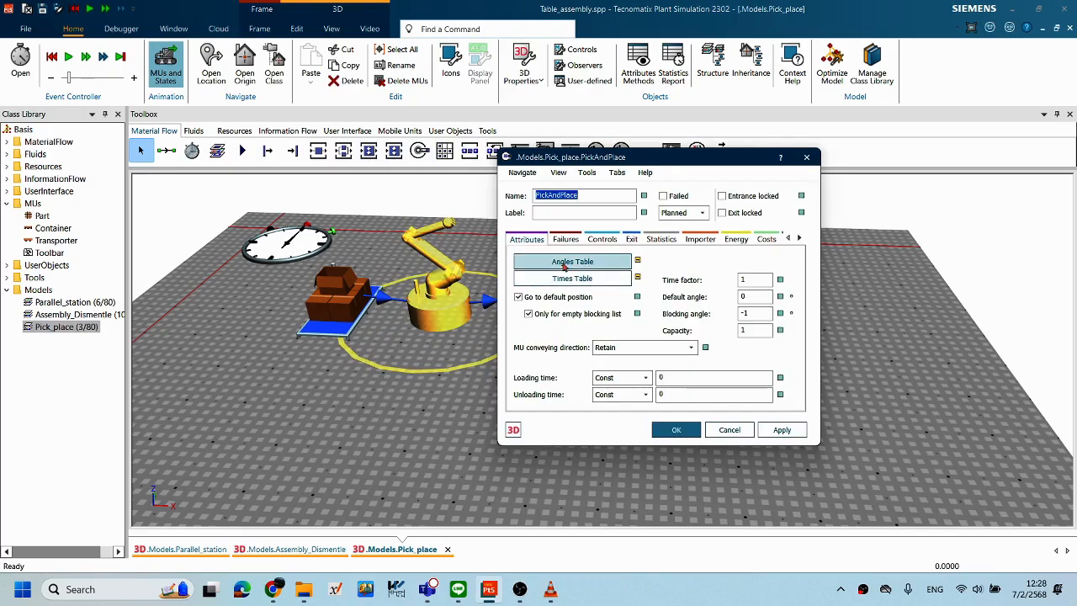
{"action": "left_click", "coordinate": [565, 240]}
{"action": "left_click", "coordinate": [601, 241]}
{"action": "left_click", "coordinate": [526, 240]}
{"action": "left_click", "coordinate": [601, 240]}
{"action": "left_click", "coordinate": [526, 239]}
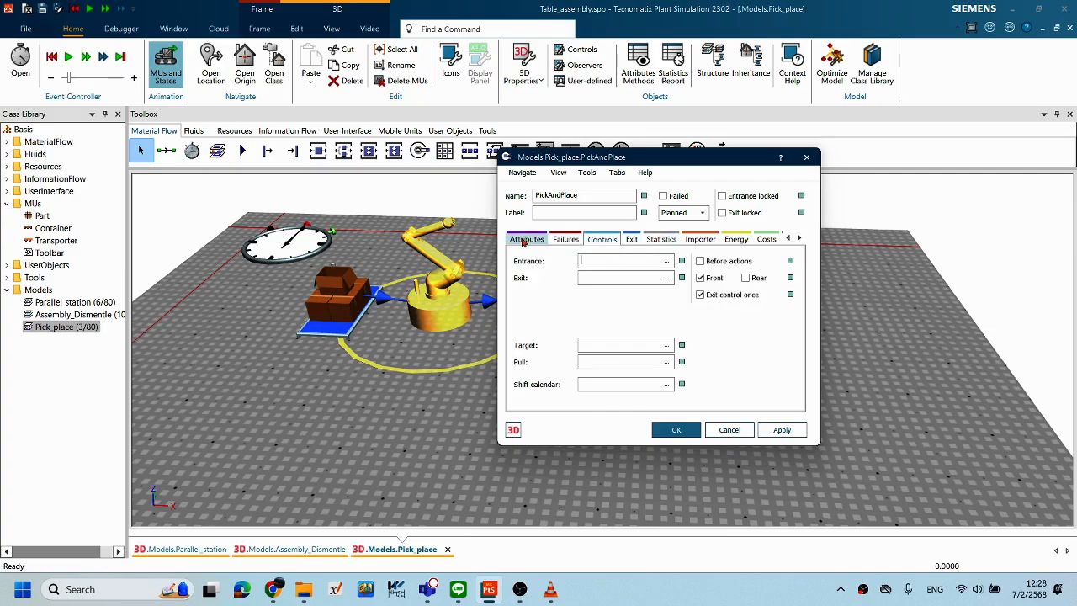
{"action": "left_click_drag", "start_coordinate": [652, 160], "coordinate": [386, 202]}
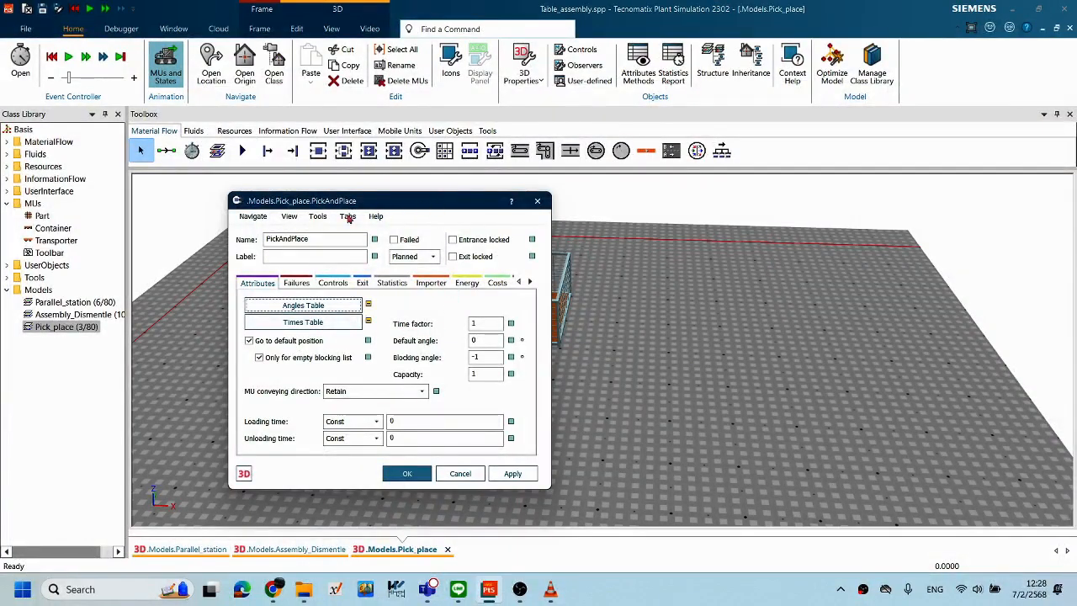
Step: Place a Station on the open floor beyond the Drain, clear of the PickAndPlace robot
{"action": "left_click_drag", "start_coordinate": [313, 202], "coordinate": [188, 220]}
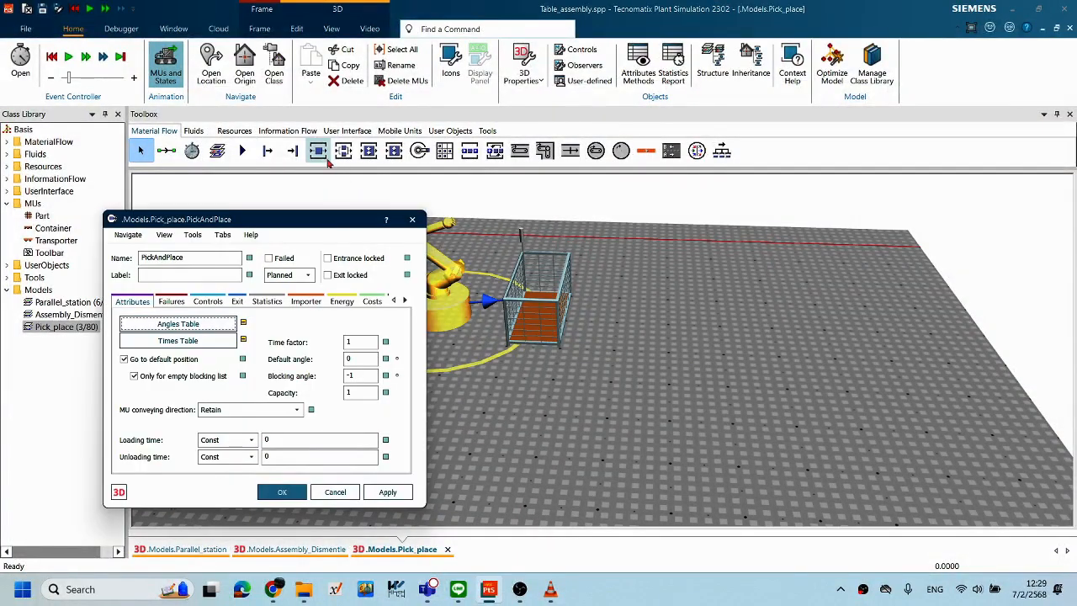
{"action": "left_click", "coordinate": [318, 151]}
{"action": "left_click", "coordinate": [742, 401]}
{"action": "left_click_drag", "start_coordinate": [741, 401], "coordinate": [754, 398]}
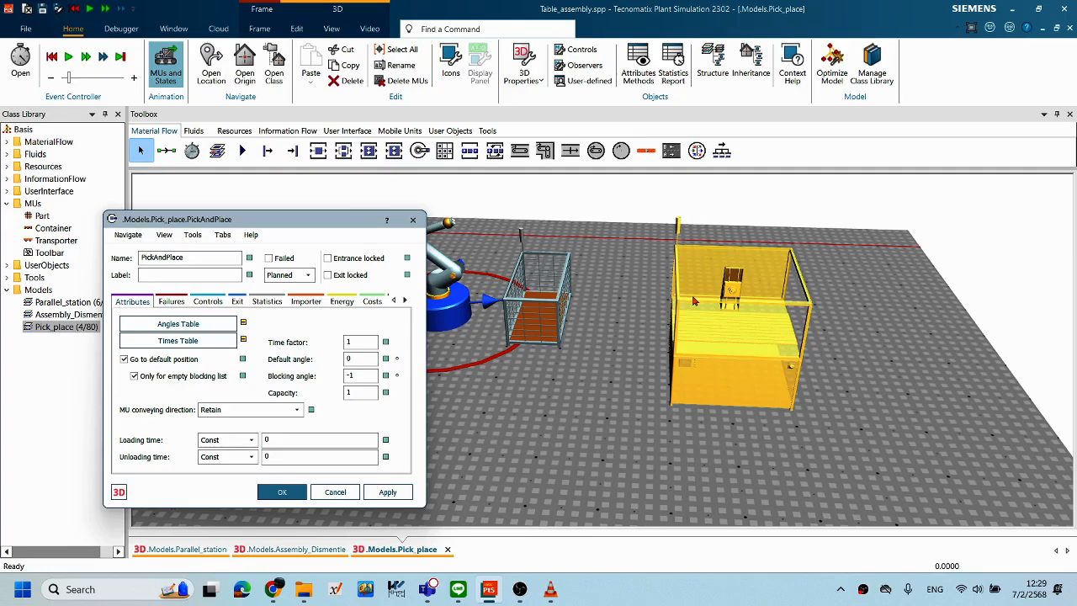
Step: Open the Station's properties beside the PickAndPlace robot's and compare the setting categories of both objects
{"action": "double_click", "coordinate": [742, 347]}
{"action": "left_click_drag", "start_coordinate": [501, 158], "coordinate": [576, 228]}
{"action": "left_click_drag", "start_coordinate": [333, 220], "coordinate": [360, 210]}
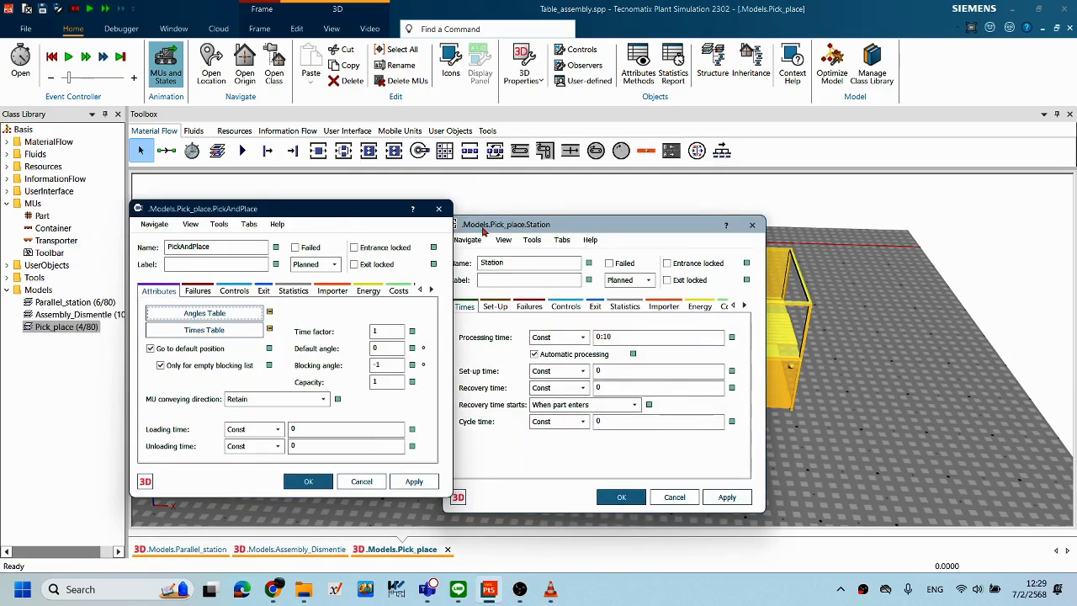
{"action": "left_click_drag", "start_coordinate": [512, 232], "coordinate": [527, 211]}
{"action": "left_click_drag", "start_coordinate": [341, 214], "coordinate": [344, 208]}
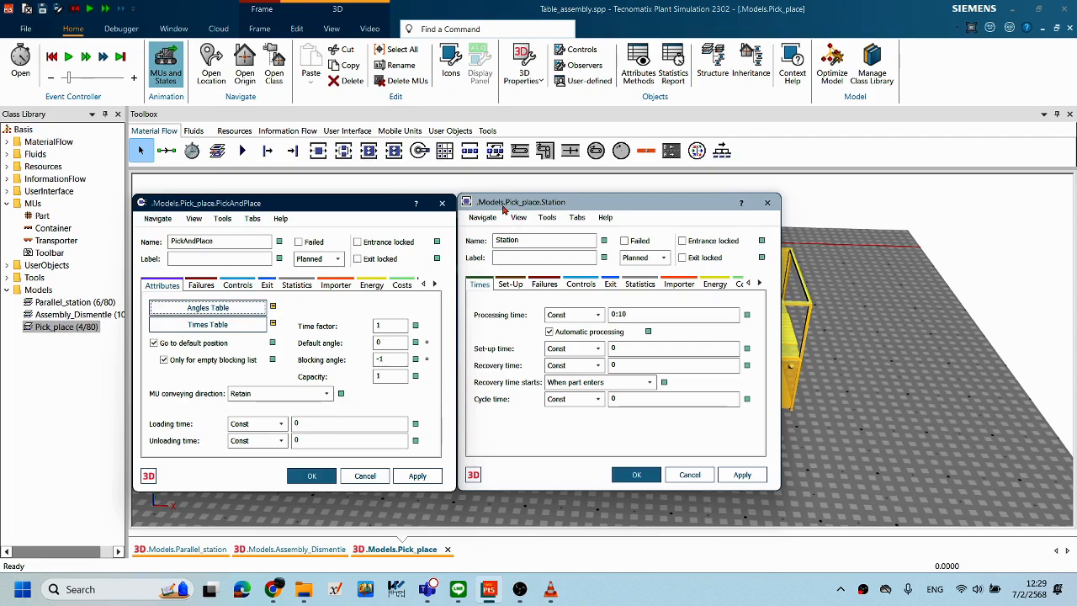
{"action": "left_click_drag", "start_coordinate": [503, 210], "coordinate": [522, 211]}
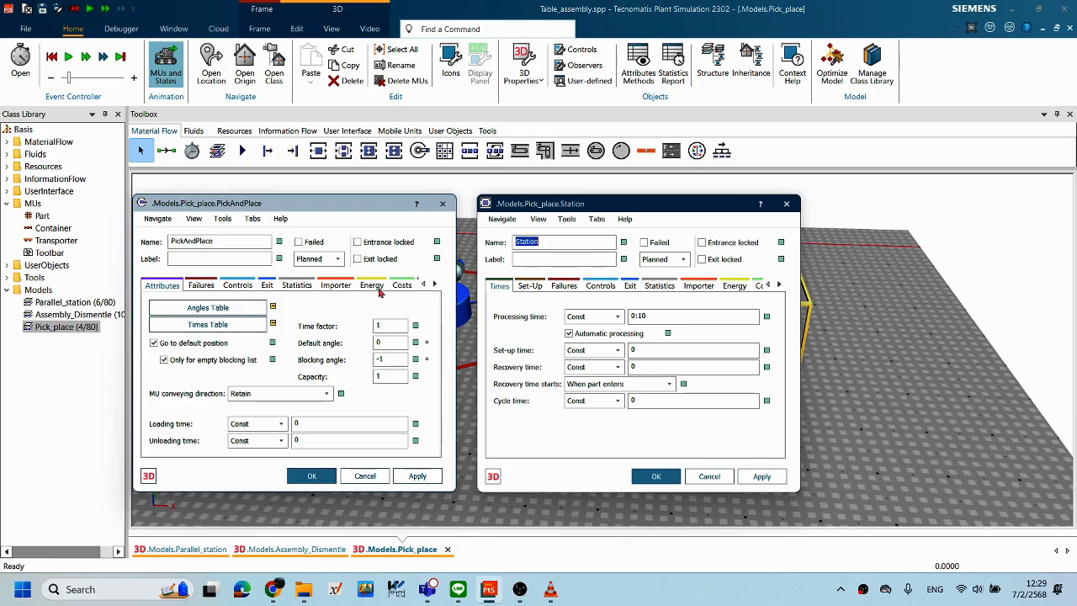
{"action": "left_click_drag", "start_coordinate": [307, 211], "coordinate": [310, 209]}
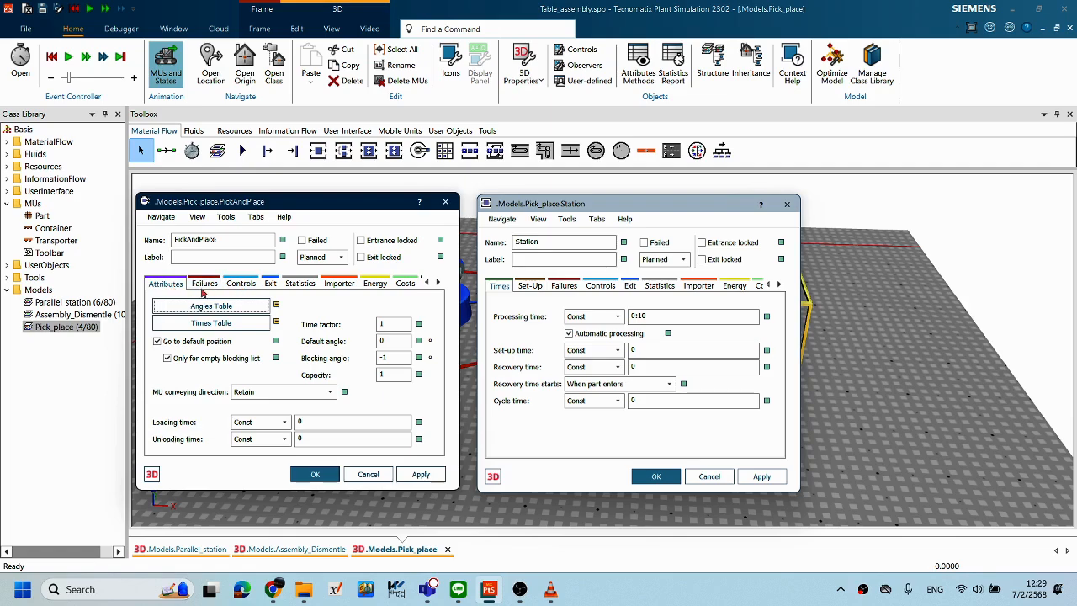
{"action": "left_click", "coordinate": [780, 287]}
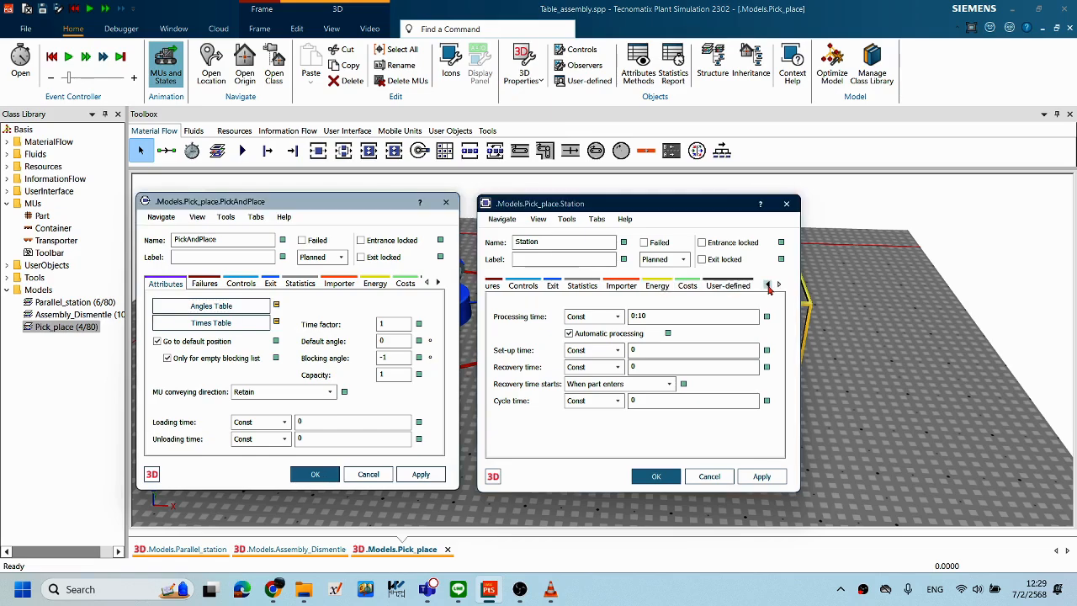
{"action": "left_click", "coordinate": [767, 286]}
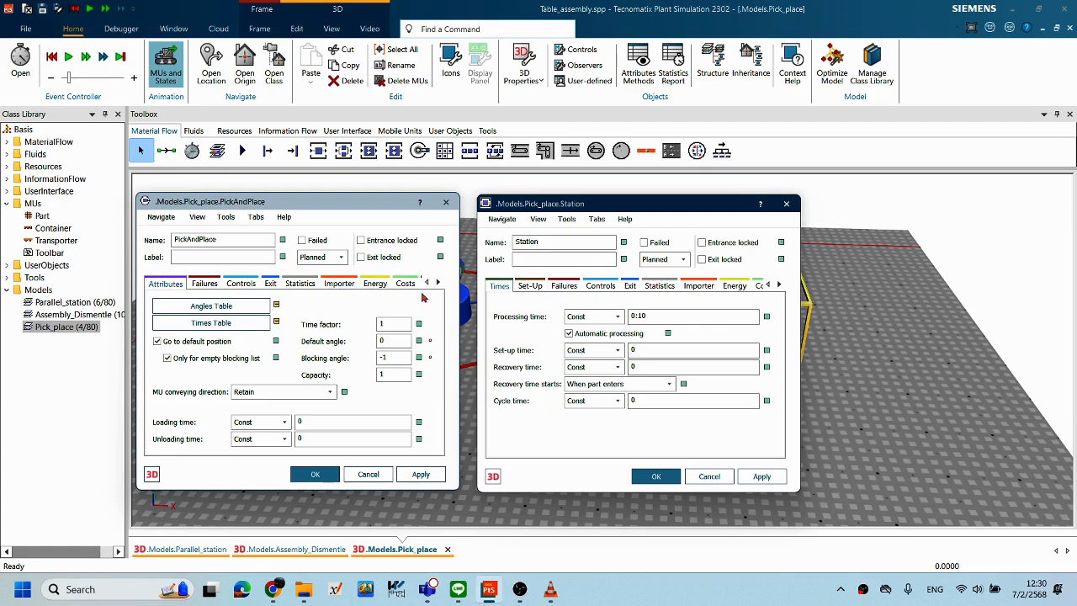
Step: Close the Station's properties without changes and delete the Station from the model
{"action": "left_click", "coordinate": [708, 477]}
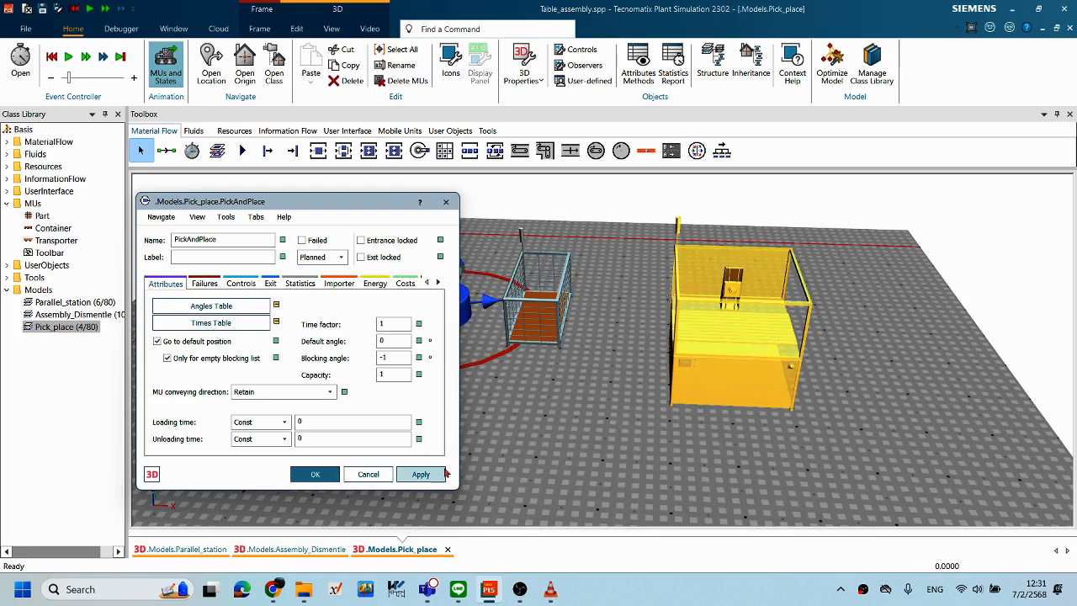
{"action": "right_click", "coordinate": [745, 383]}
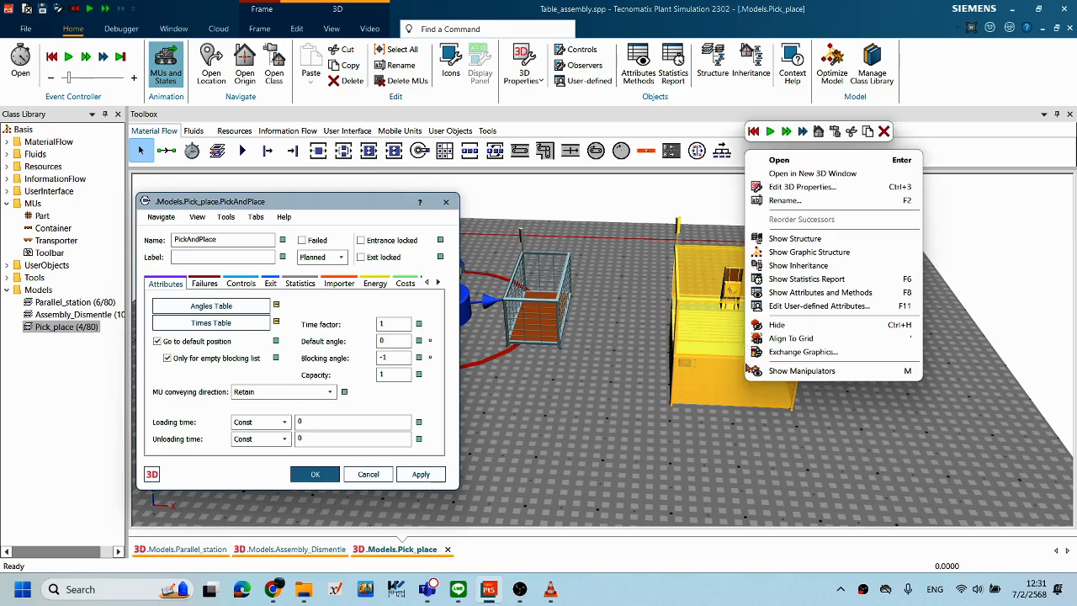
{"action": "left_click", "coordinate": [883, 132]}
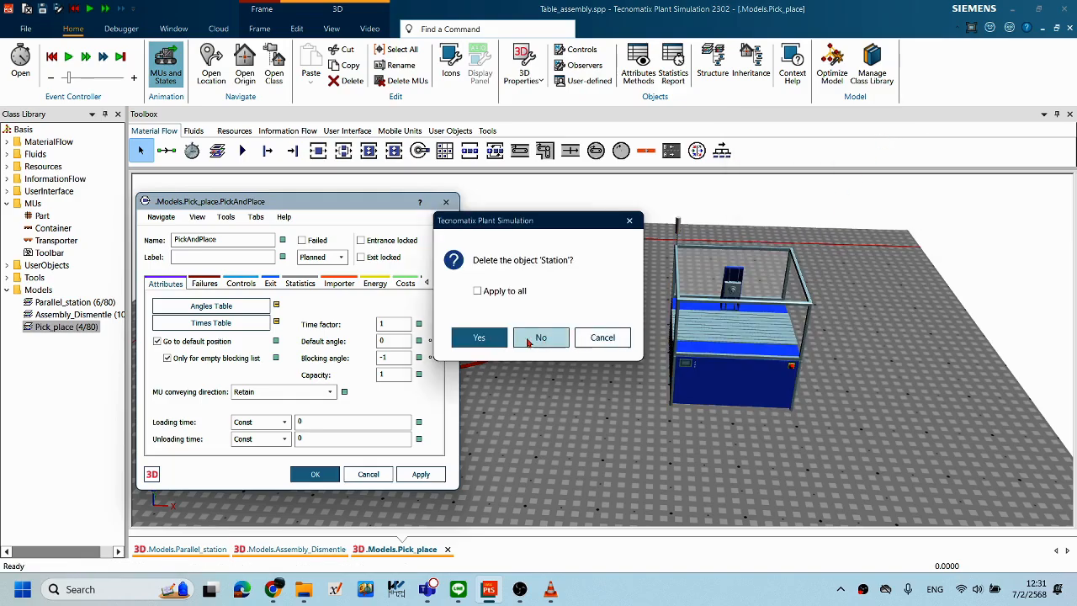
{"action": "key", "text": "Return"}
Step: Open the PickAndPlace robot's Times Table and view it beside the Source, robot and Drain in the 3D model
{"action": "left_click_drag", "start_coordinate": [318, 206], "coordinate": [736, 183]}
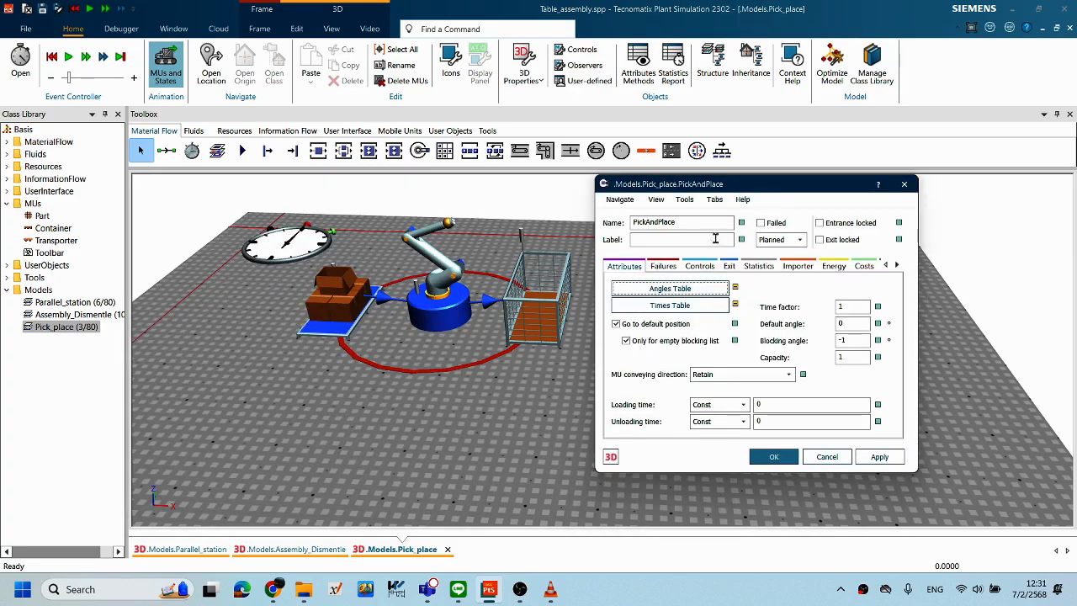
{"action": "left_click", "coordinate": [697, 307]}
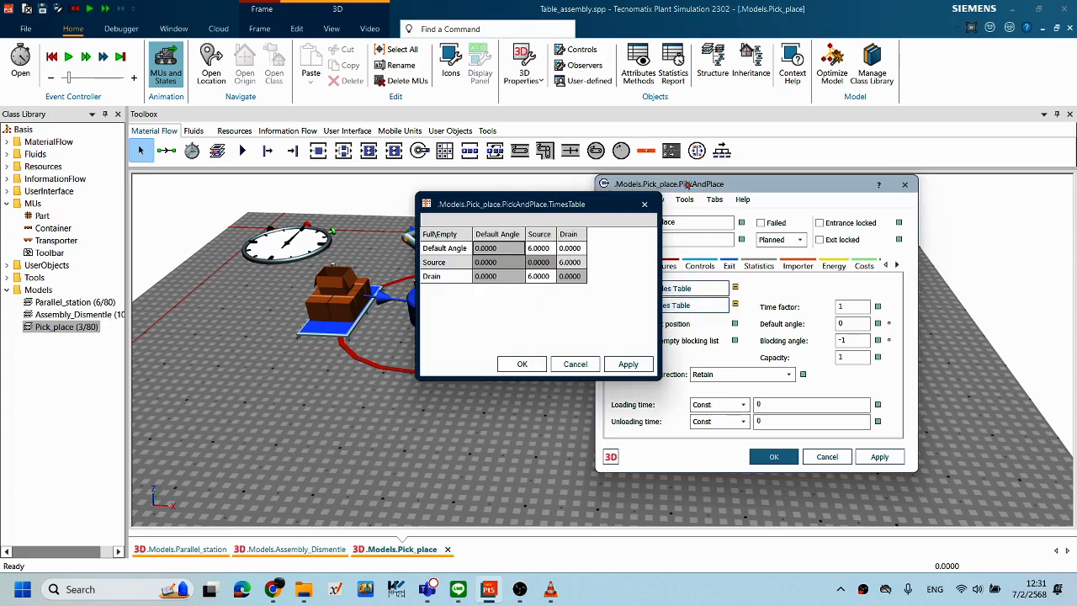
{"action": "left_click_drag", "start_coordinate": [684, 184], "coordinate": [689, 183]}
{"action": "scroll", "coordinate": [448, 409], "scroll_direction": "down", "scroll_amount": 2}
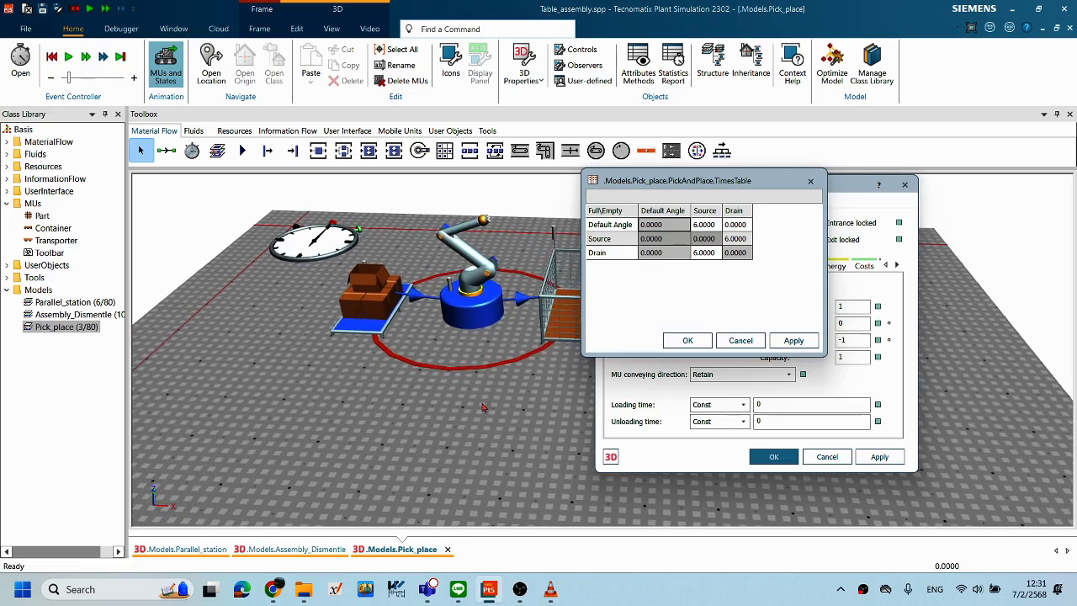
{"action": "scroll", "coordinate": [441, 408], "scroll_direction": "up", "scroll_amount": 5}
{"action": "scroll", "coordinate": [473, 449], "scroll_direction": "down", "scroll_amount": 5}
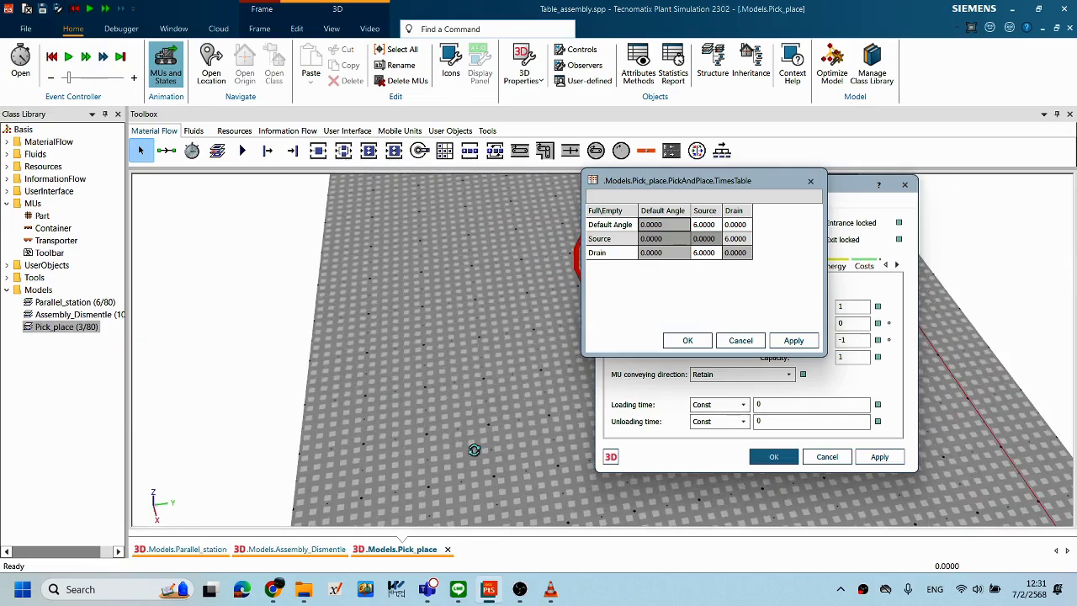
{"action": "scroll", "coordinate": [545, 435], "scroll_direction": "up", "scroll_amount": 2}
{"action": "scroll", "coordinate": [545, 435], "scroll_direction": "down", "scroll_amount": 2}
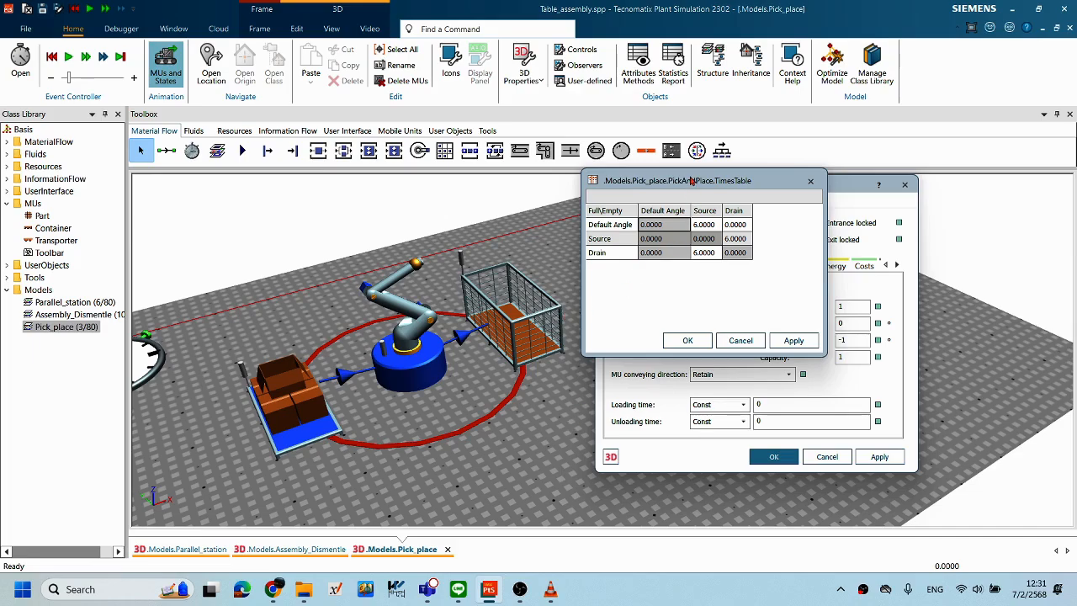
{"action": "left_click_drag", "start_coordinate": [690, 181], "coordinate": [694, 237]}
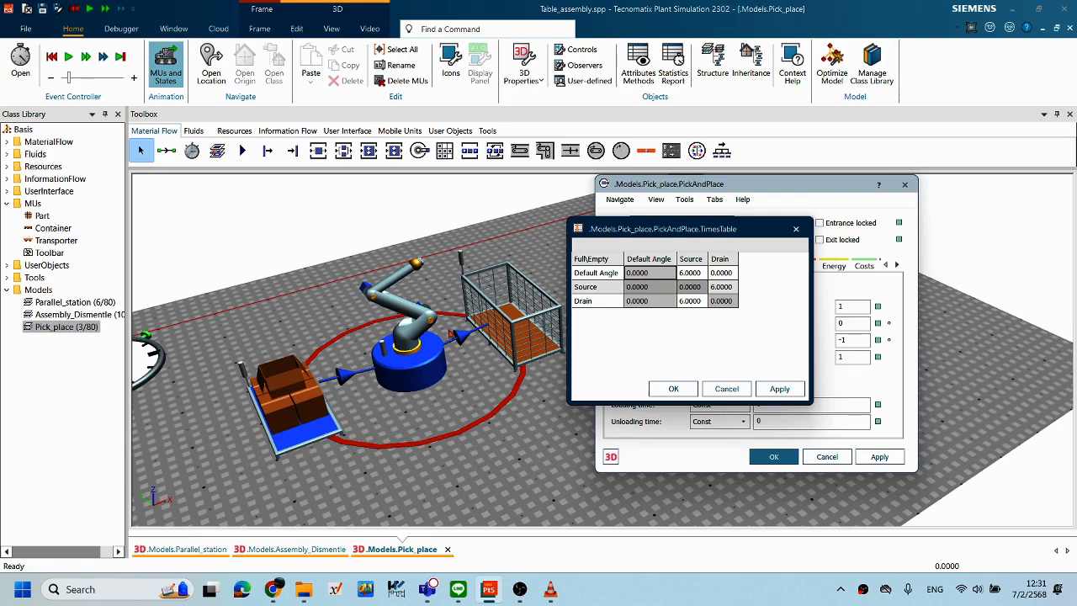
{"action": "left_click_drag", "start_coordinate": [684, 228], "coordinate": [733, 224]}
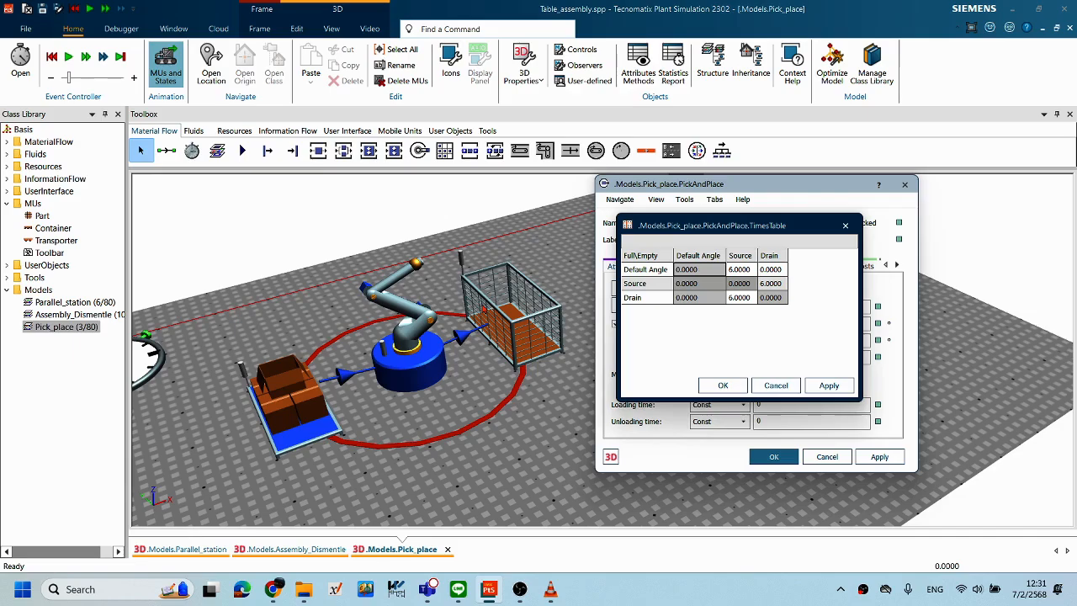
Step: Examine the Default Angle-to-Source entry in the Times Table against the robot's layout, keeping the table and robot properties clear of the model
{"action": "left_click", "coordinate": [743, 273]}
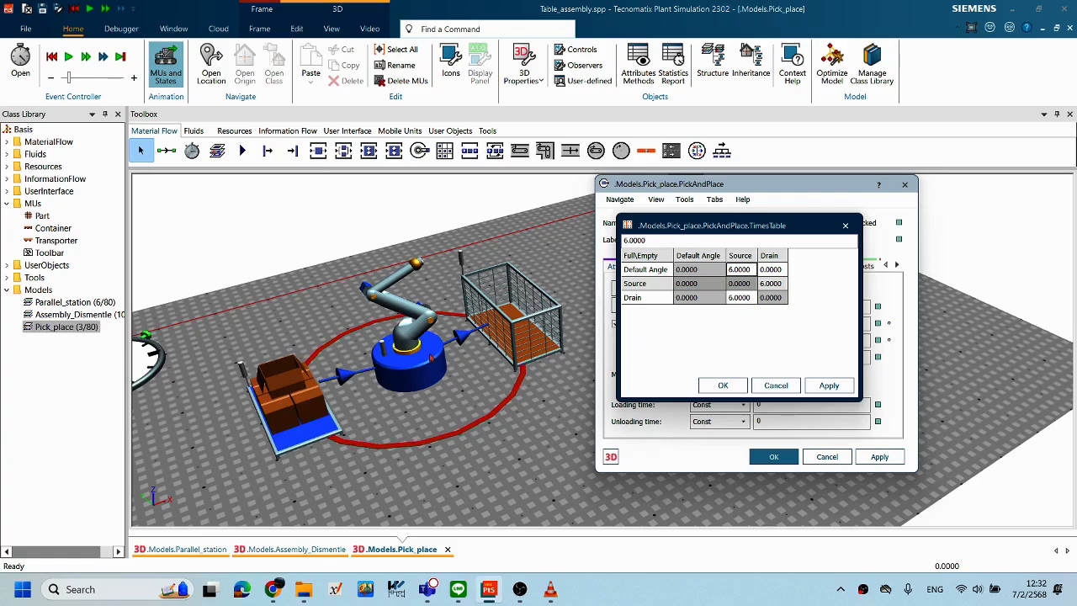
{"action": "middle_click_drag", "start_coordinate": [468, 376], "coordinate": [481, 349]}
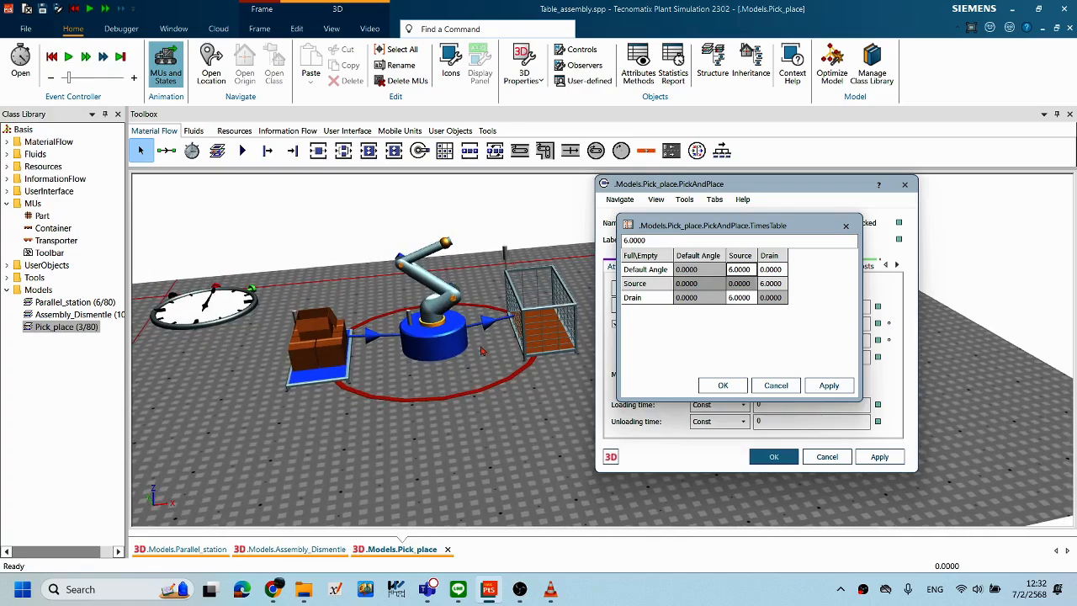
{"action": "left_click", "coordinate": [745, 271]}
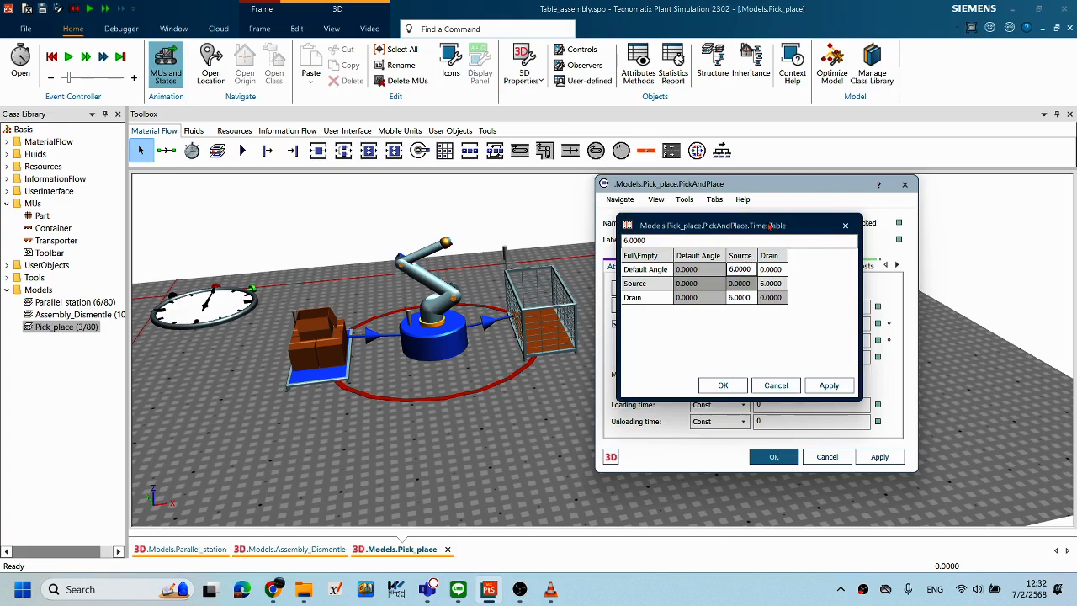
{"action": "left_click_drag", "start_coordinate": [770, 225], "coordinate": [772, 226]}
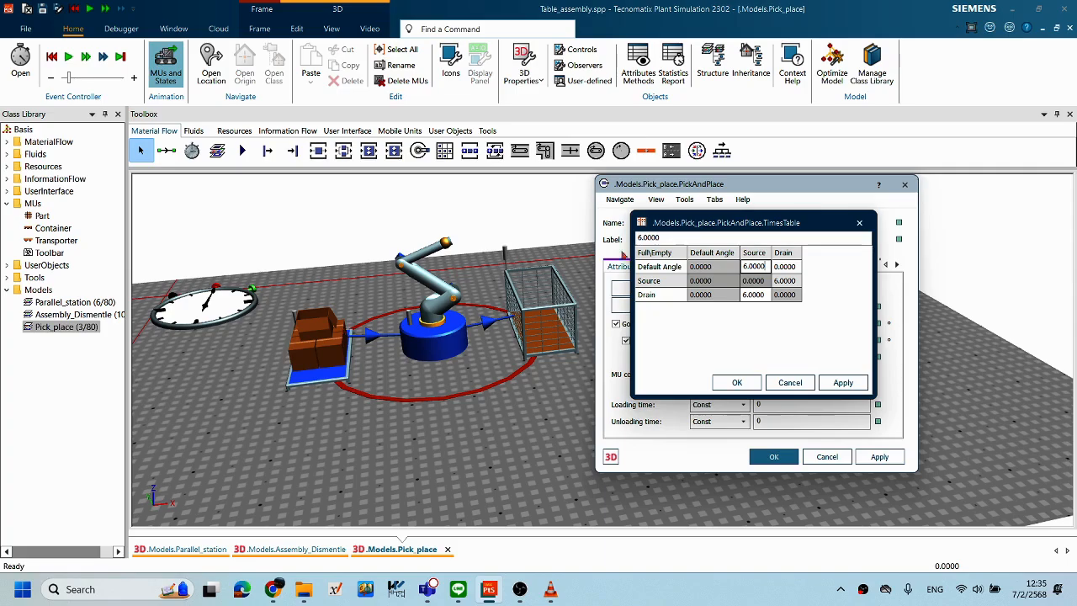
{"action": "left_click_drag", "start_coordinate": [730, 222], "coordinate": [739, 213]}
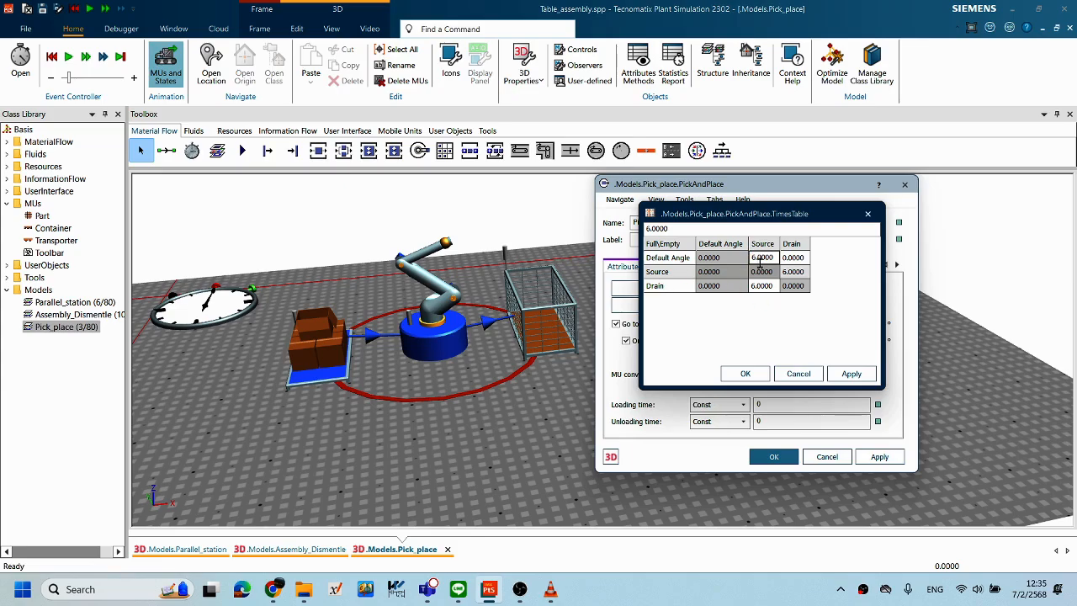
{"action": "left_click_drag", "start_coordinate": [760, 226], "coordinate": [769, 225]}
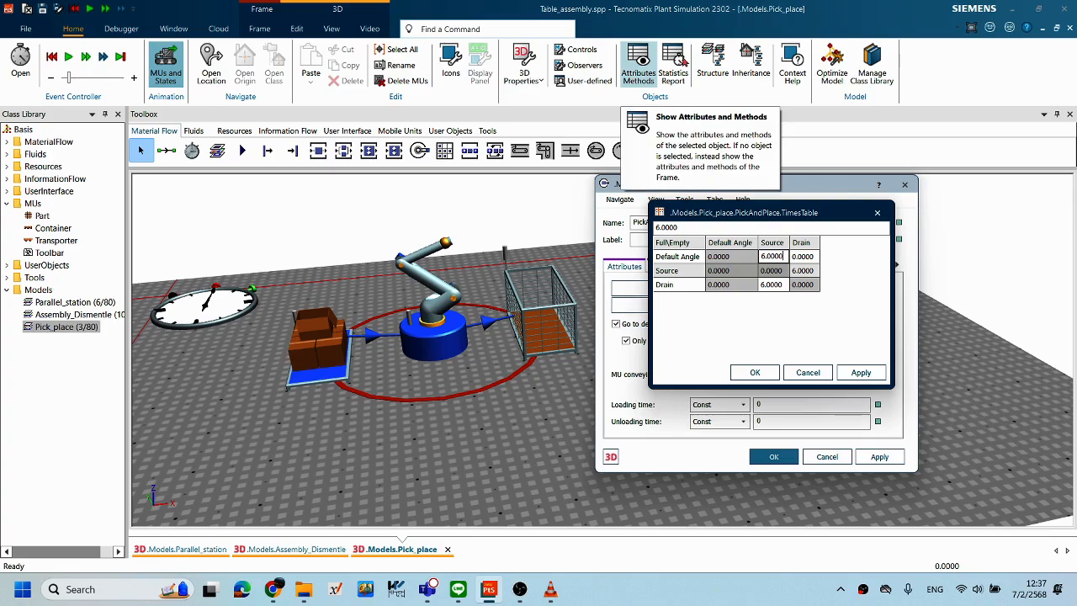
{"action": "left_click_drag", "start_coordinate": [655, 227], "coordinate": [251, 164]}
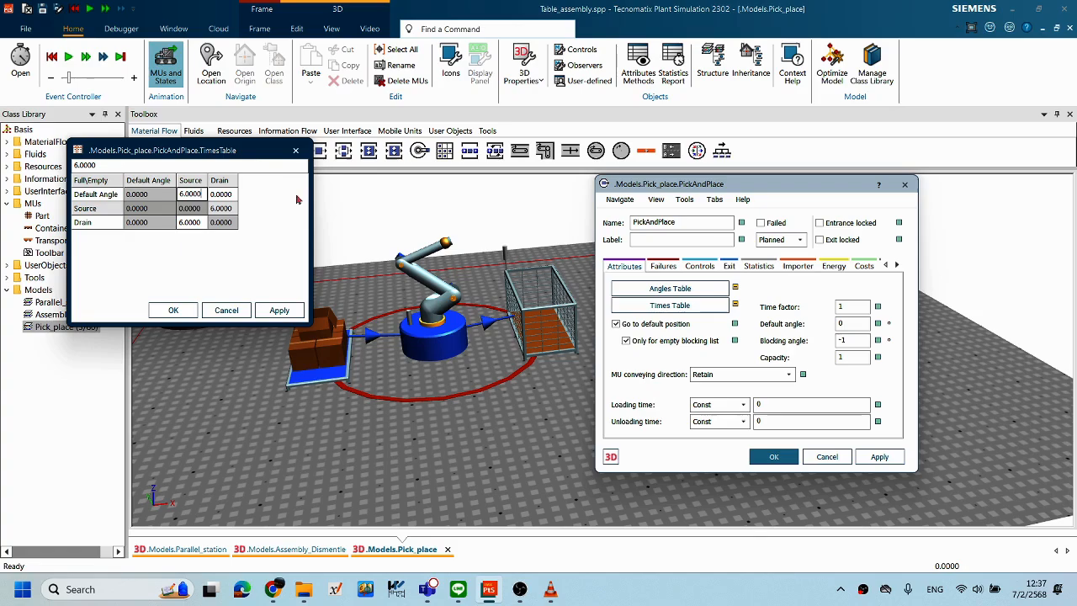
{"action": "left_click_drag", "start_coordinate": [249, 152], "coordinate": [324, 154]}
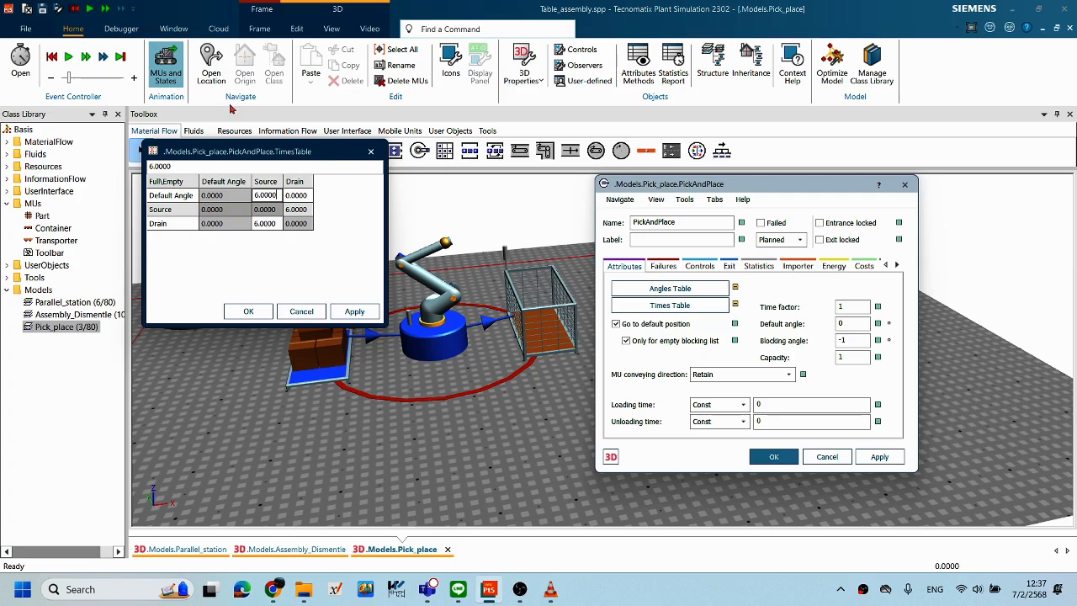
{"action": "left_click_drag", "start_coordinate": [322, 156], "coordinate": [361, 208]}
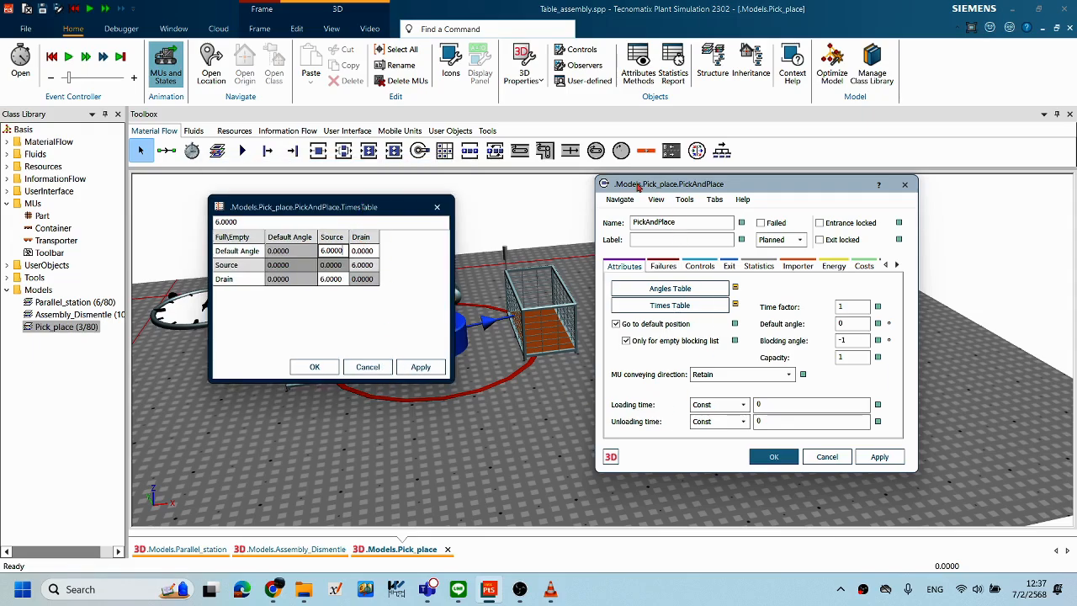
{"action": "left_click_drag", "start_coordinate": [688, 184], "coordinate": [770, 184]}
{"action": "left_click_drag", "start_coordinate": [351, 206], "coordinate": [488, 205]}
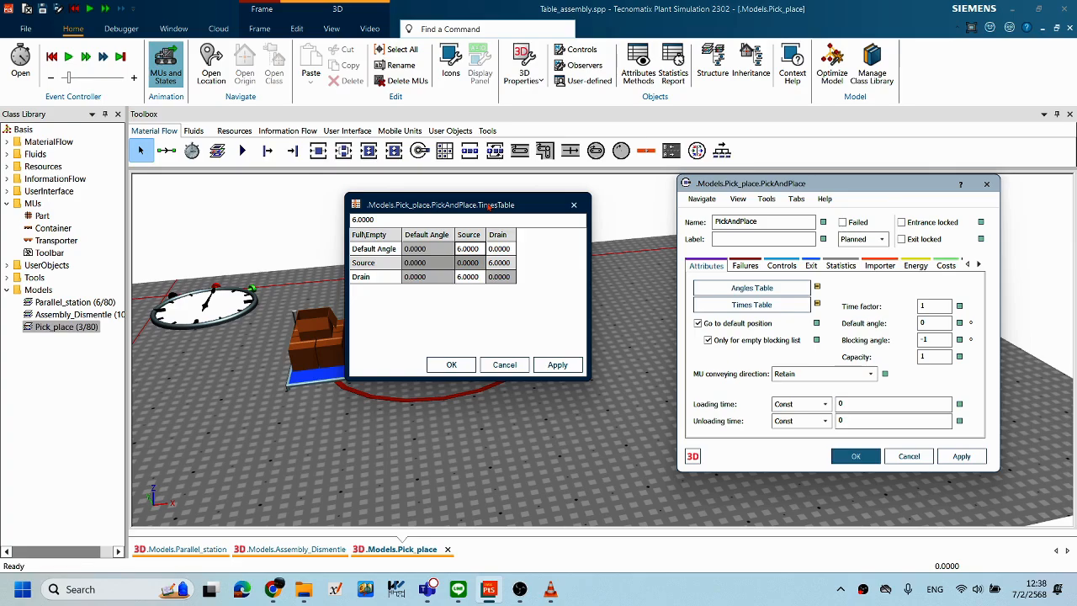
{"action": "left_click_drag", "start_coordinate": [508, 208], "coordinate": [642, 268]}
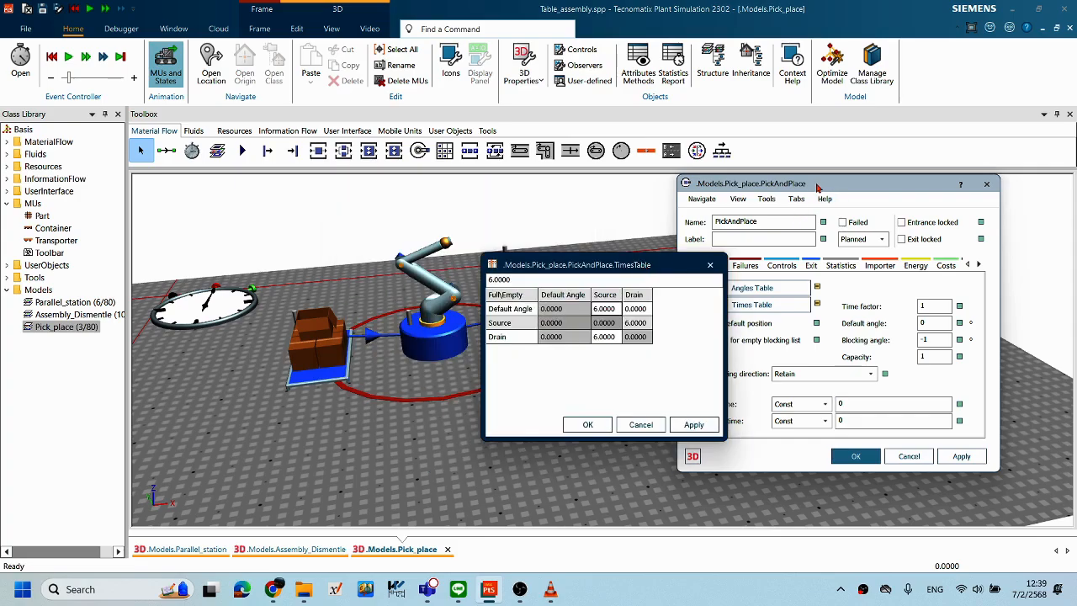
{"action": "left_click_drag", "start_coordinate": [816, 184], "coordinate": [950, 201]}
{"action": "left_click_drag", "start_coordinate": [652, 265], "coordinate": [710, 239]}
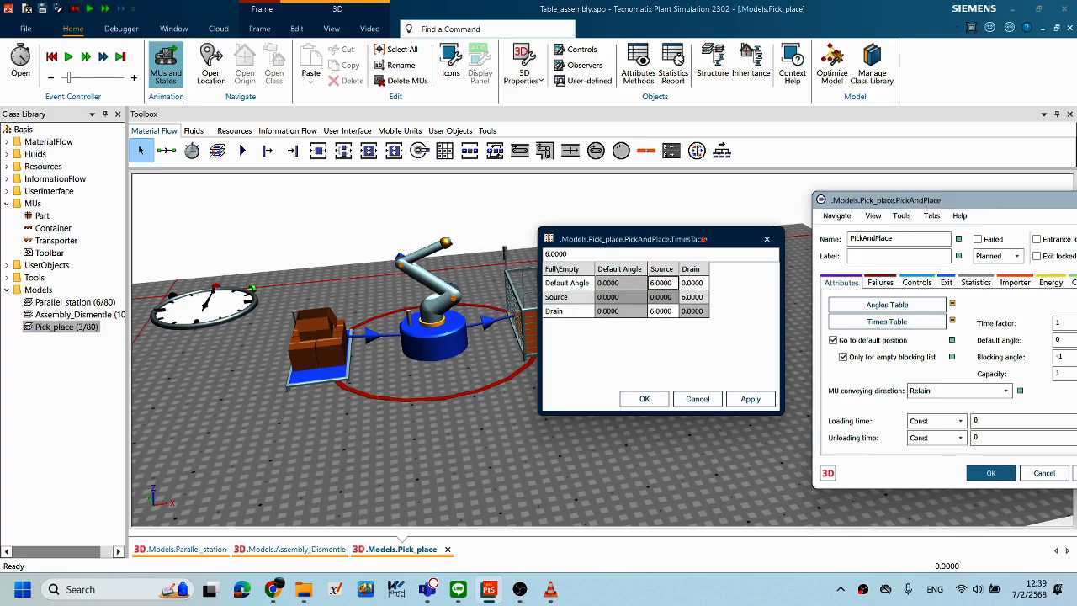
Step: Set the Default Angle-to-Source time to 10 in the robot's Times Table and select the Source-to-Drain entry
{"action": "double_click", "coordinate": [670, 283]}
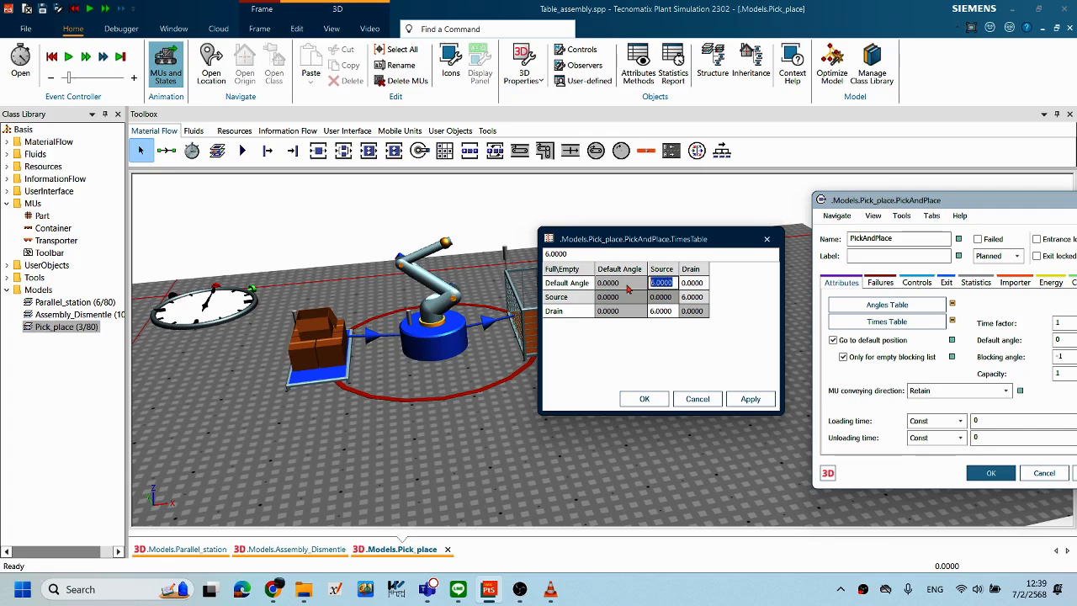
{"action": "type", "text": "10"}
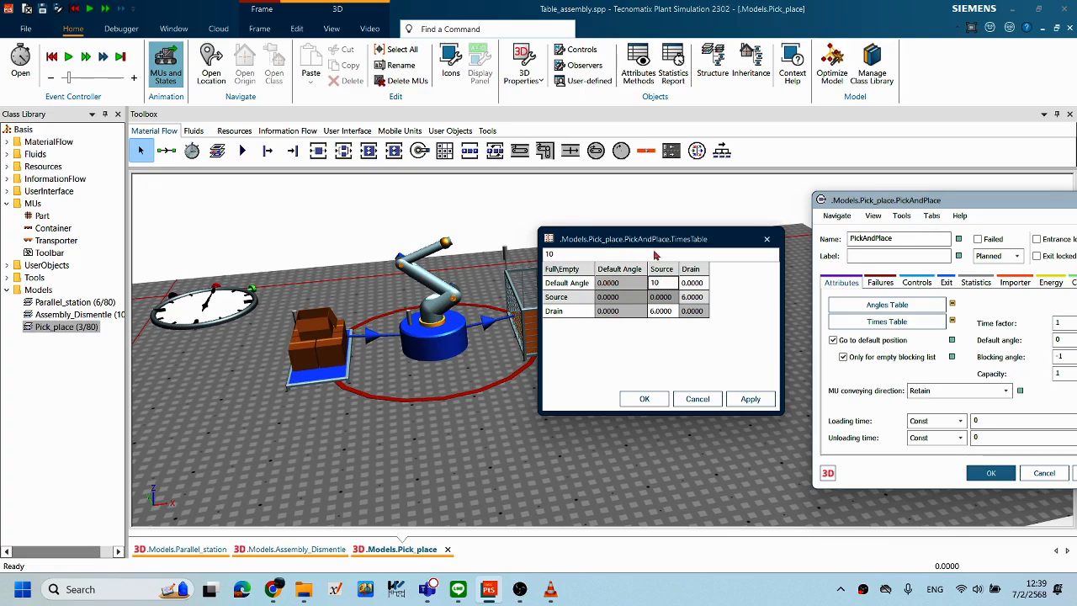
{"action": "left_click_drag", "start_coordinate": [651, 244], "coordinate": [750, 307]}
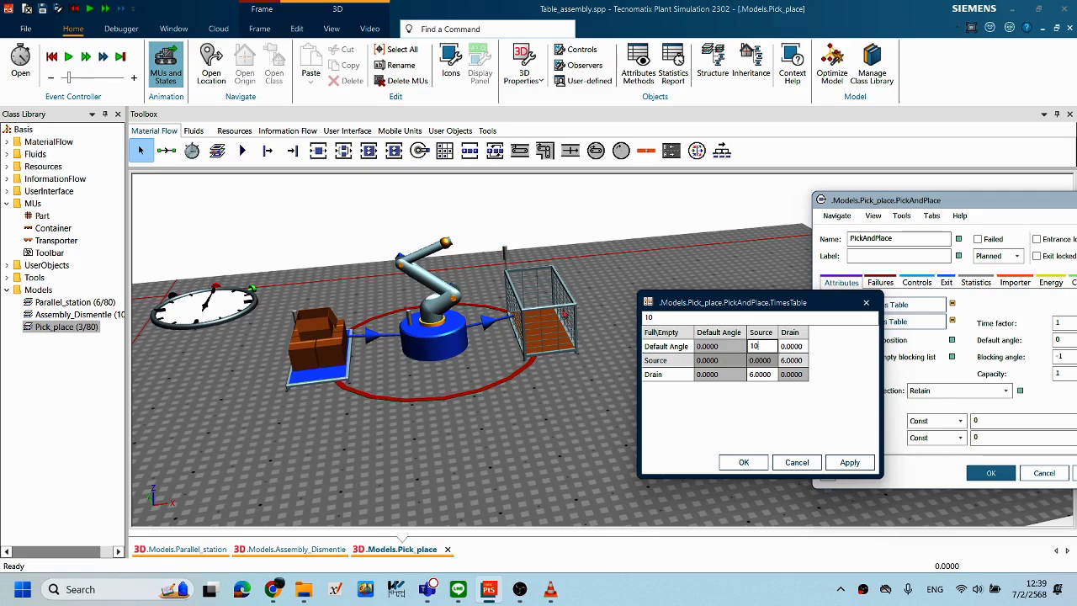
{"action": "left_click_drag", "start_coordinate": [676, 305], "coordinate": [604, 245]}
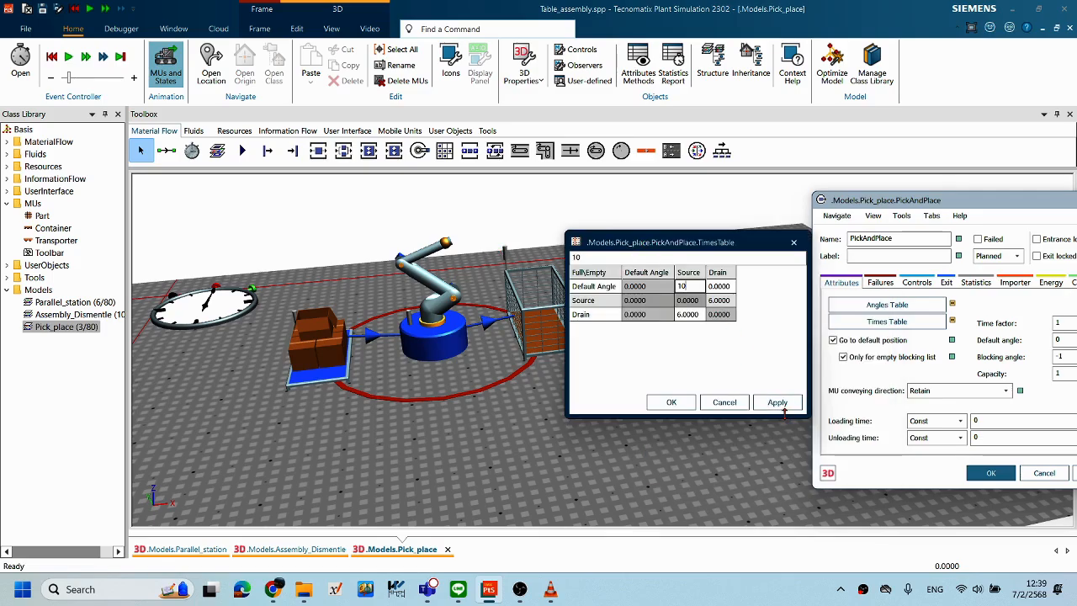
{"action": "left_click", "coordinate": [724, 304]}
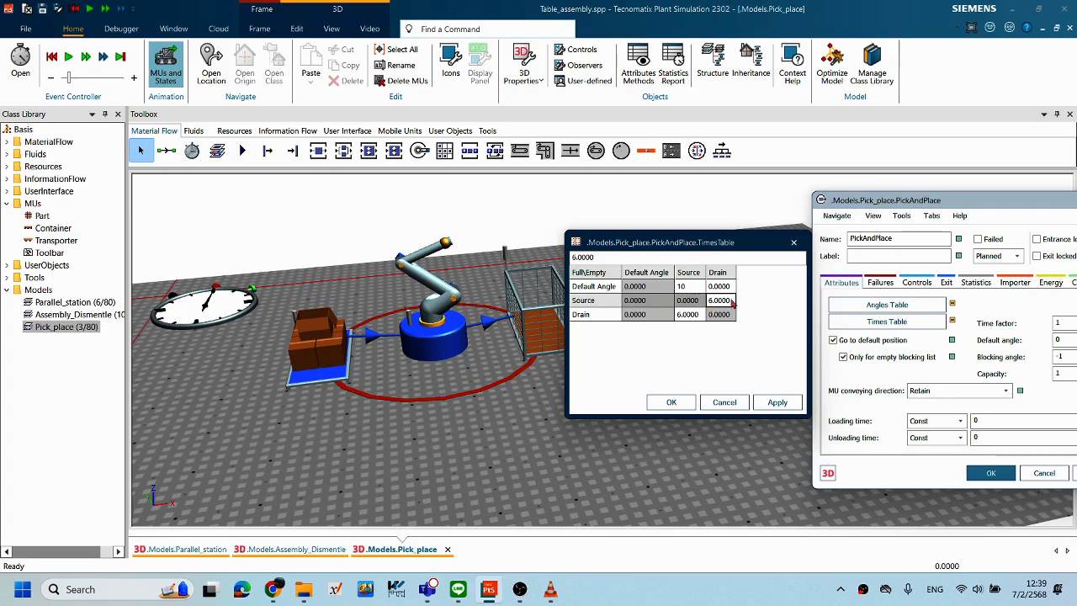
Step: Set the Source-to-Drain time to 20 in the robot's Times Table, and accept the table and the robot's properties
{"action": "double_click", "coordinate": [729, 300]}
{"action": "left_click", "coordinate": [692, 318]}
{"action": "double_click", "coordinate": [729, 300]}
{"action": "left_click_drag", "start_coordinate": [730, 300], "coordinate": [696, 303]}
{"action": "type", "text": "20"}
{"action": "left_click", "coordinate": [777, 402]}
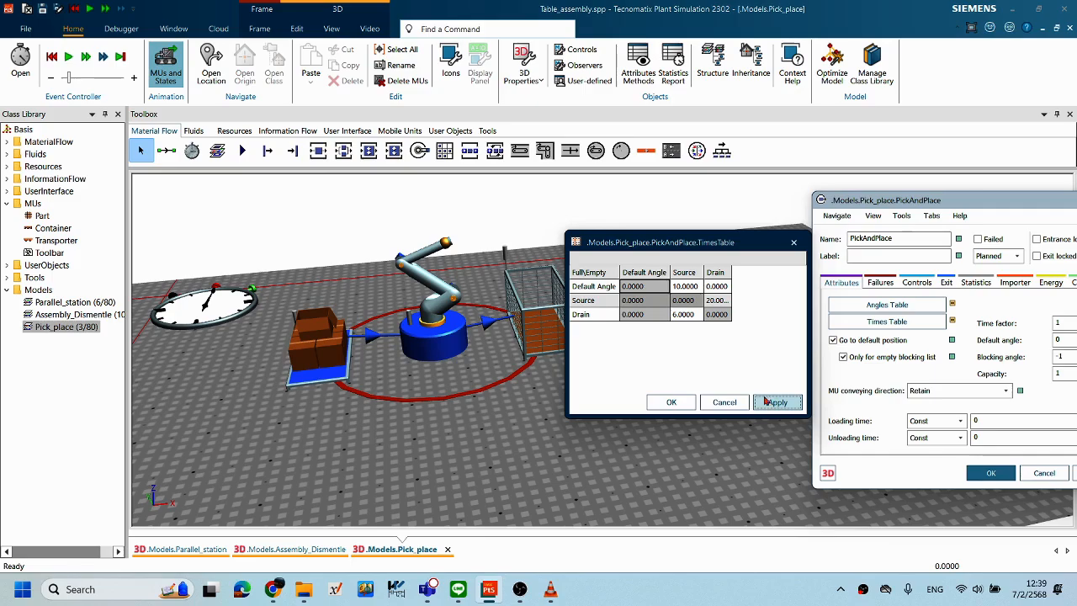
{"action": "left_click", "coordinate": [671, 402]}
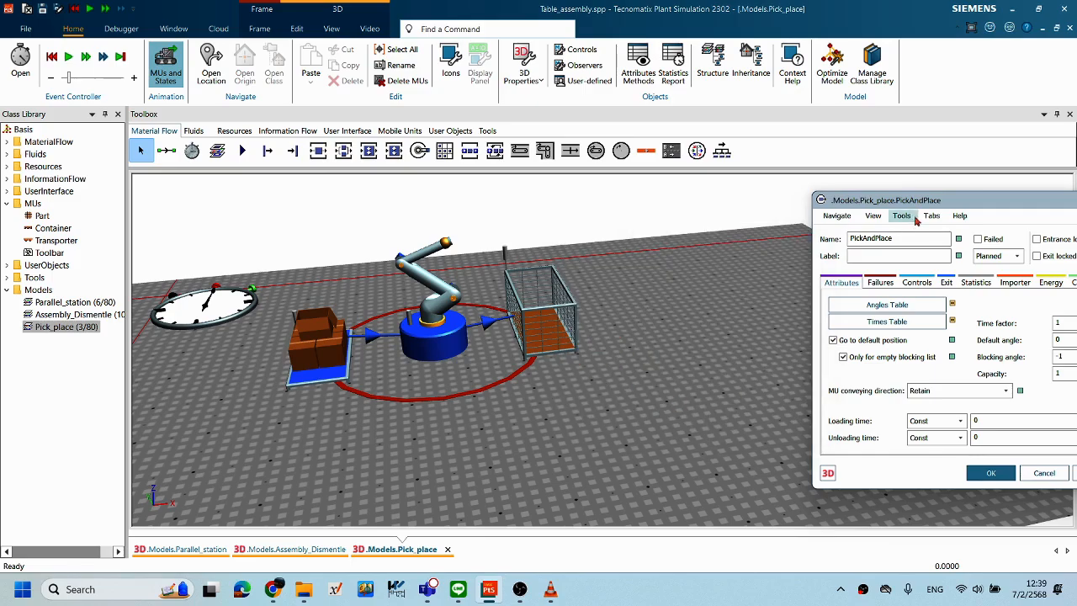
{"action": "left_click_drag", "start_coordinate": [814, 199], "coordinate": [696, 191]}
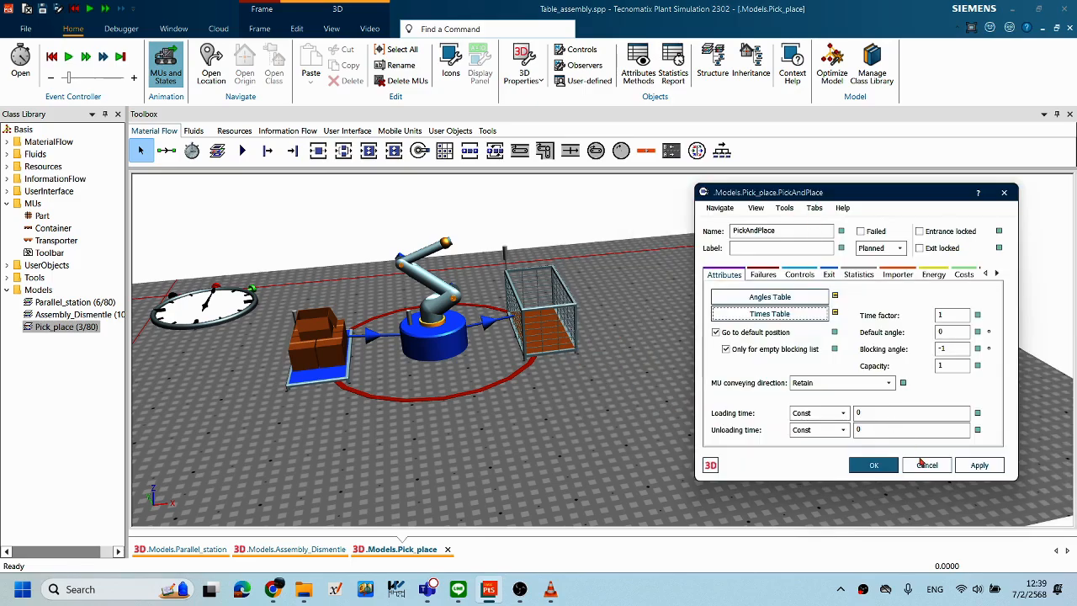
{"action": "left_click", "coordinate": [981, 466]}
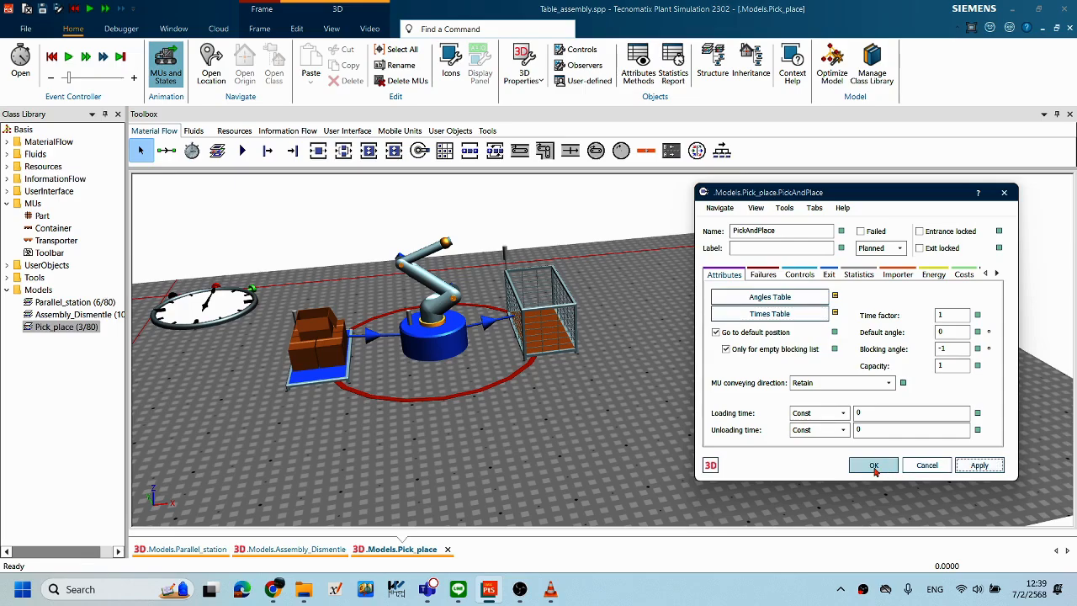
{"action": "left_click", "coordinate": [873, 467]}
Step: Run the simulation and open the EventController to slow it to real-time × 0.7
{"action": "right_click", "coordinate": [771, 332]}
{"action": "left_click", "coordinate": [771, 353]}
{"action": "right_click", "coordinate": [771, 353]}
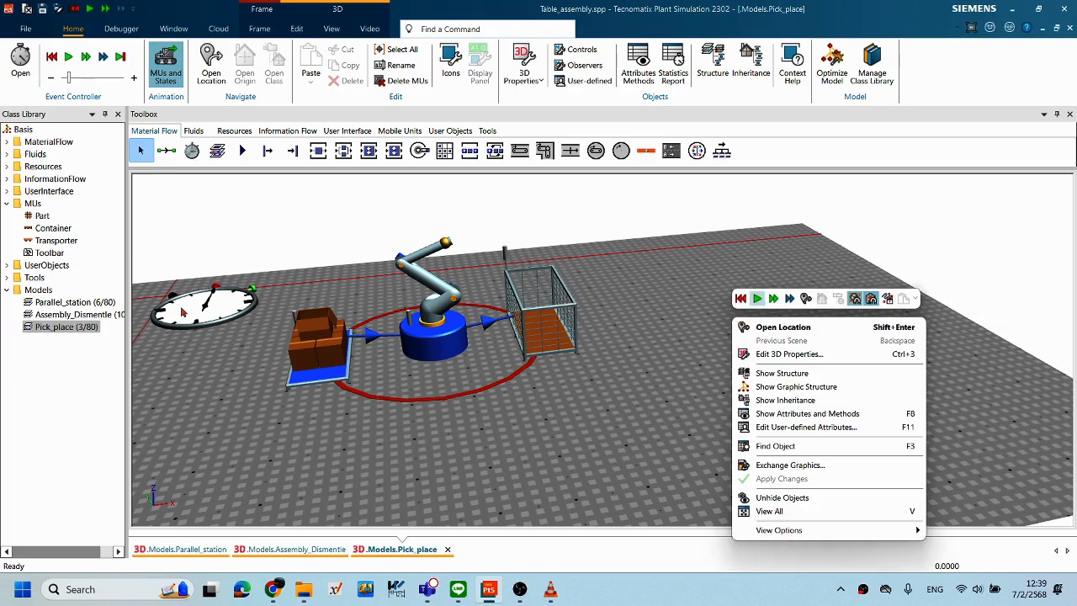
{"action": "double_click", "coordinate": [224, 317]}
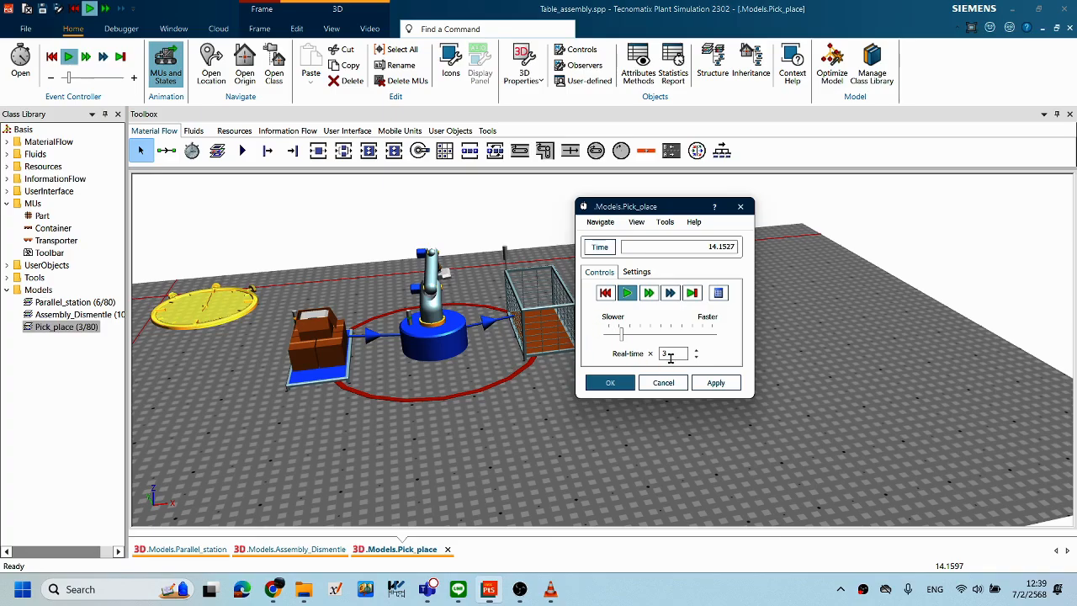
{"action": "left_click_drag", "start_coordinate": [622, 335], "coordinate": [614, 335]}
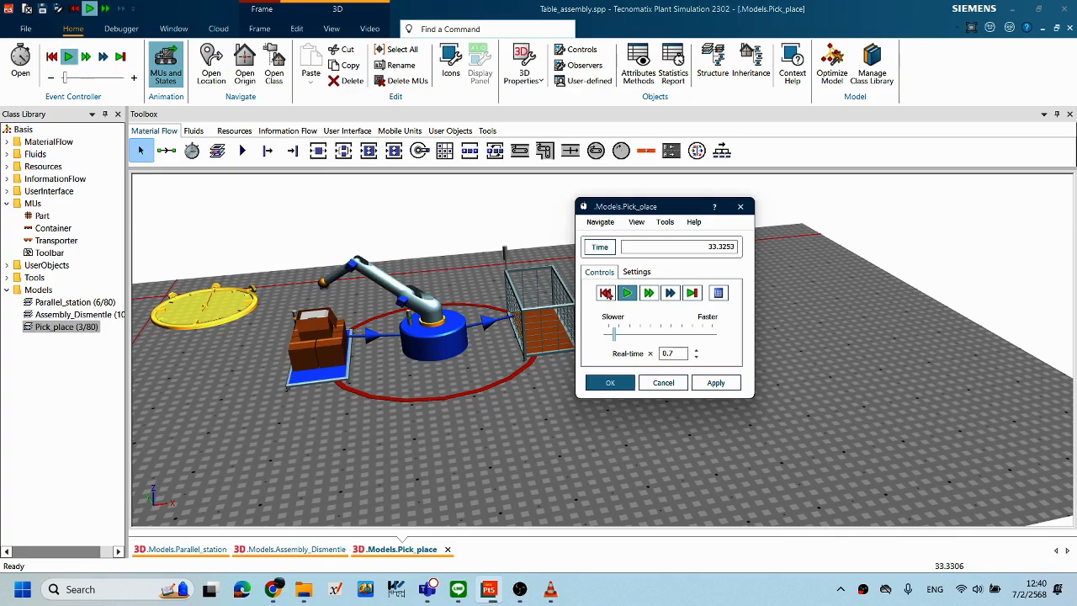
Step: Reset the simulation and apply a real-time factor of 1 in the EventController
{"action": "left_click", "coordinate": [606, 293]}
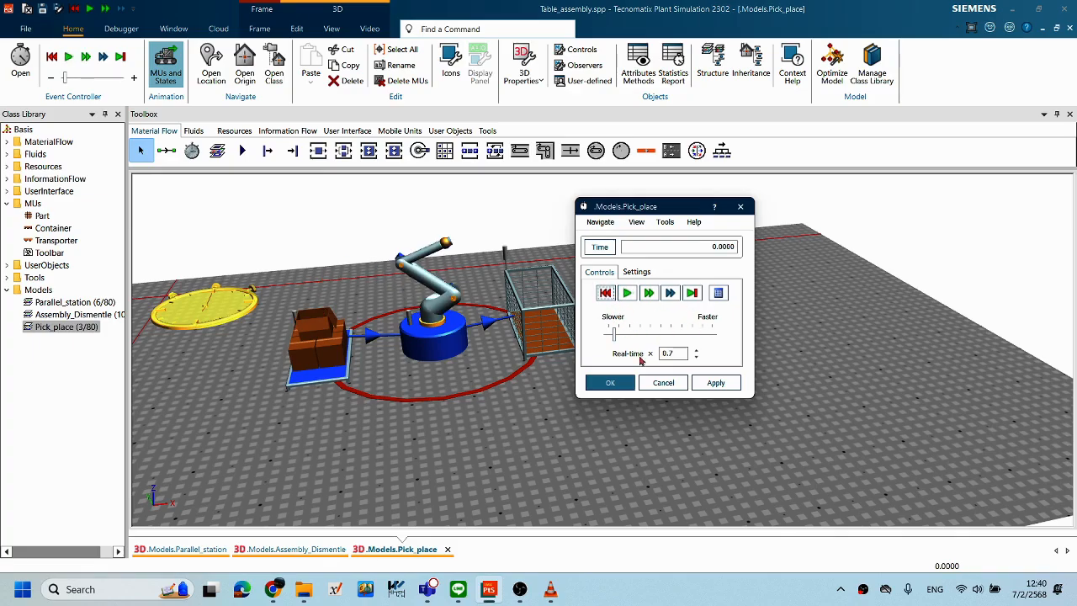
{"action": "left_click_drag", "start_coordinate": [616, 335], "coordinate": [646, 355]}
{"action": "type", "text": "1"}
{"action": "left_click", "coordinate": [715, 383]}
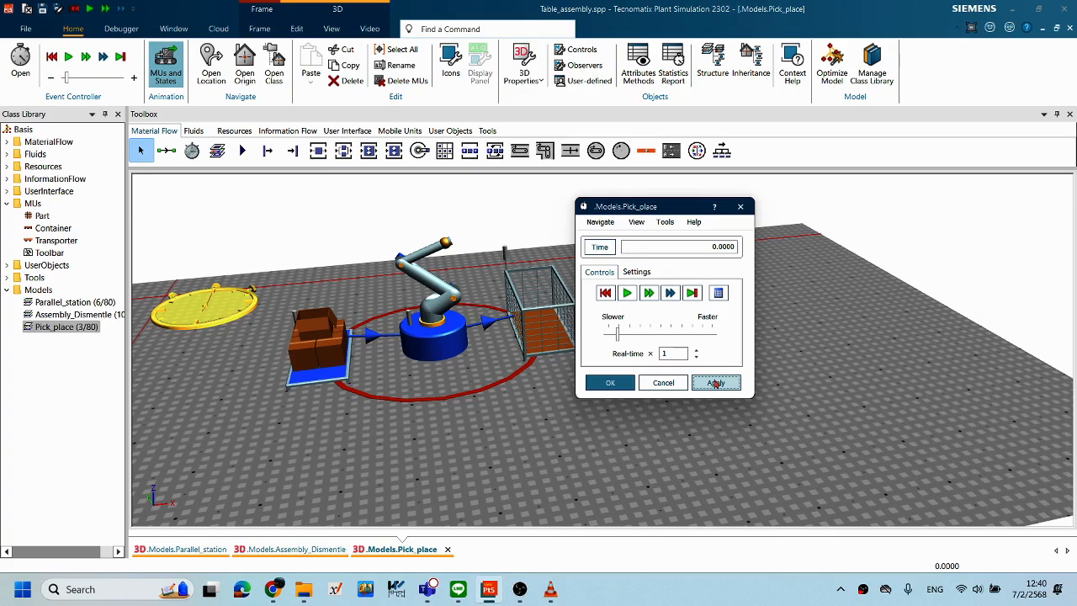
Step: Run the simulation to watch the simulation time as the robot moves a part from Source to Drain, reset it and close the EventController
{"action": "left_click", "coordinate": [629, 296]}
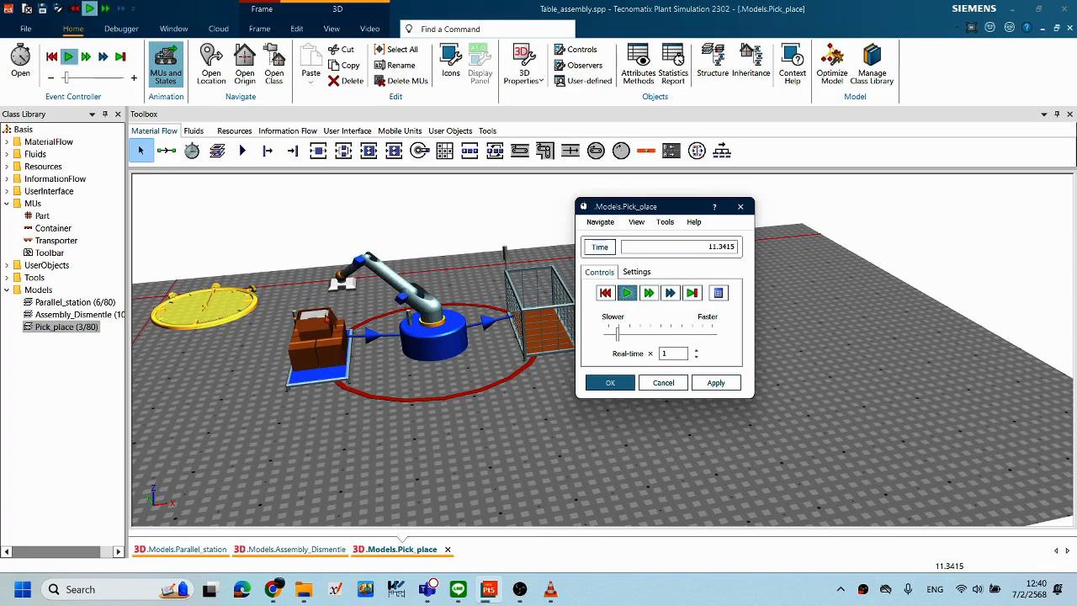
{"action": "left_click_drag", "start_coordinate": [707, 246], "coordinate": [732, 245]}
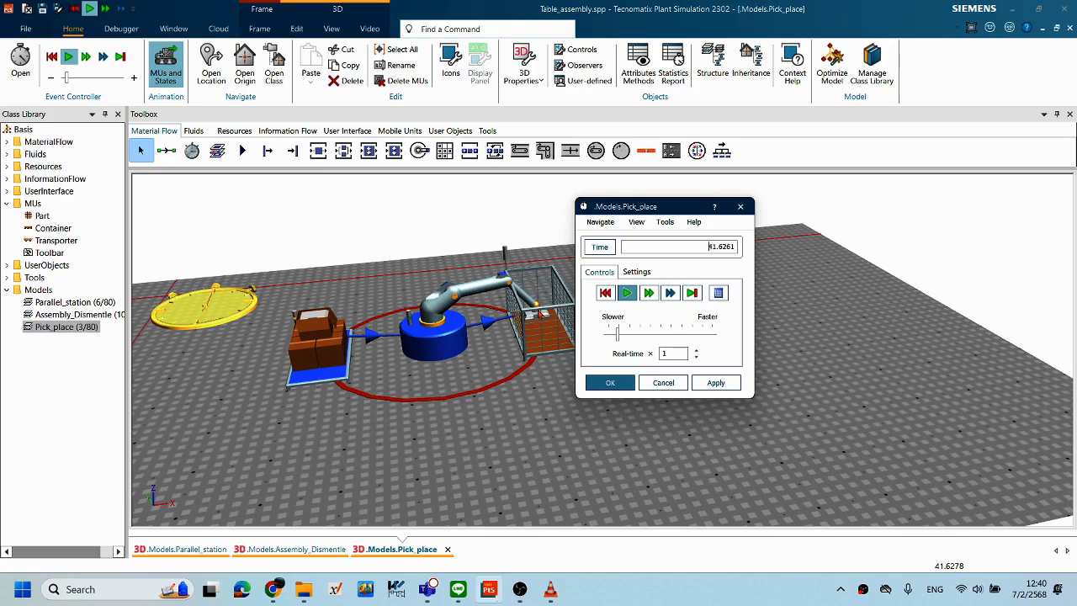
{"action": "left_click", "coordinate": [608, 296]}
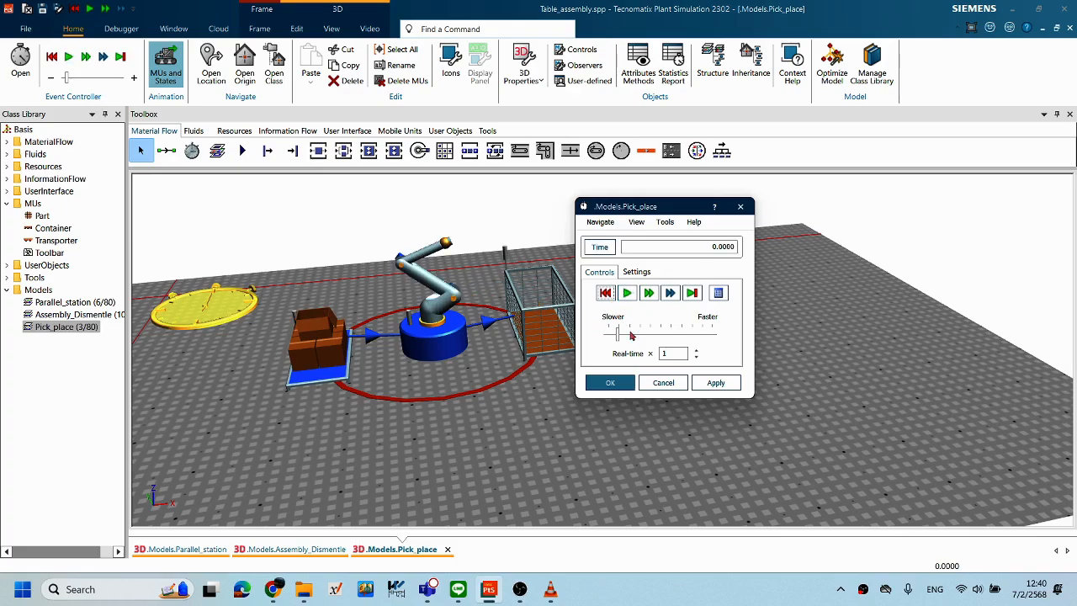
{"action": "left_click", "coordinate": [664, 384]}
Step: Review the Source-to-Drain entry in the PickAndPlace robot's Times Table beside the model, and close the table and properties
{"action": "double_click", "coordinate": [444, 323]}
{"action": "left_click_drag", "start_coordinate": [787, 193], "coordinate": [646, 173]}
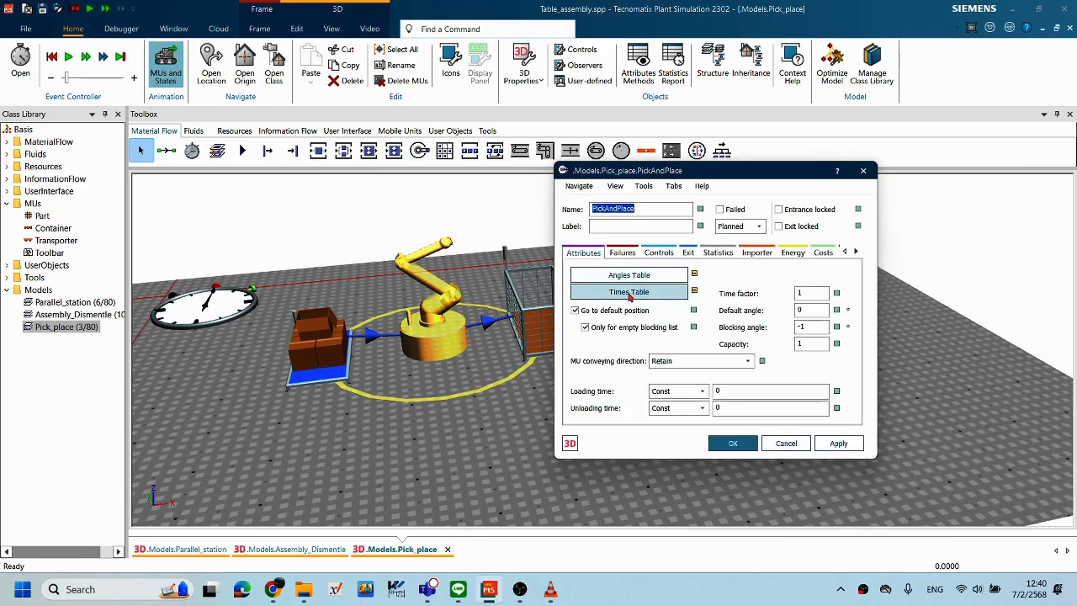
{"action": "left_click", "coordinate": [630, 294]}
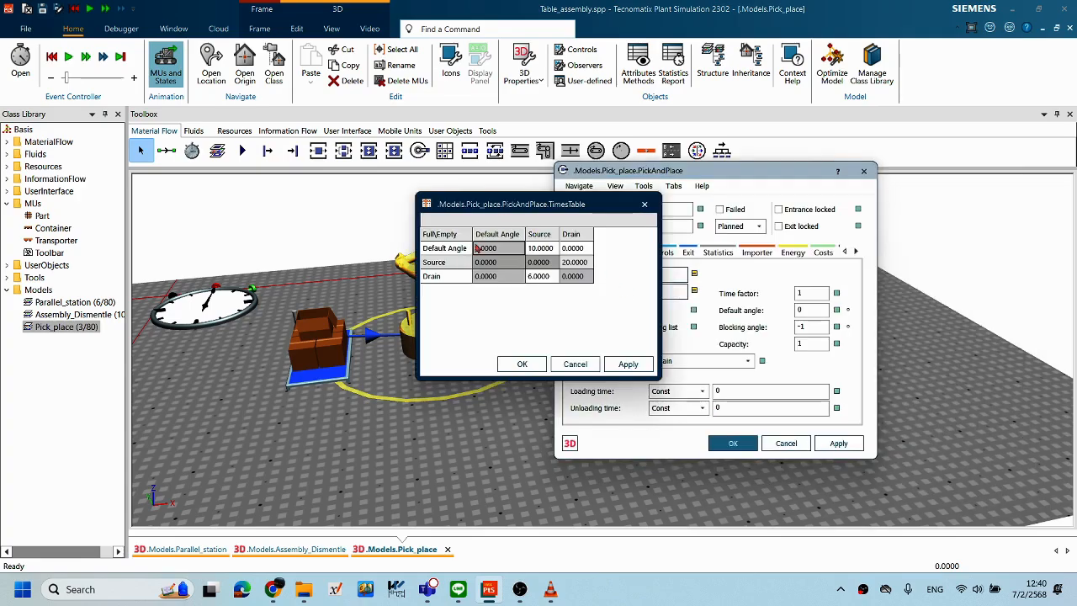
{"action": "left_click_drag", "start_coordinate": [507, 206], "coordinate": [661, 206]}
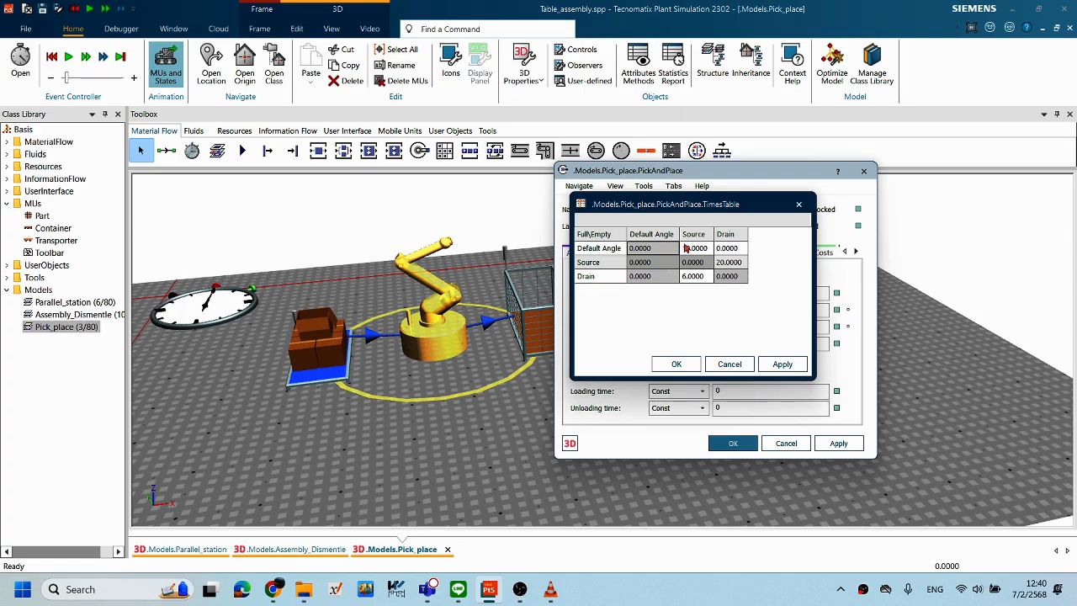
{"action": "left_click", "coordinate": [736, 264]}
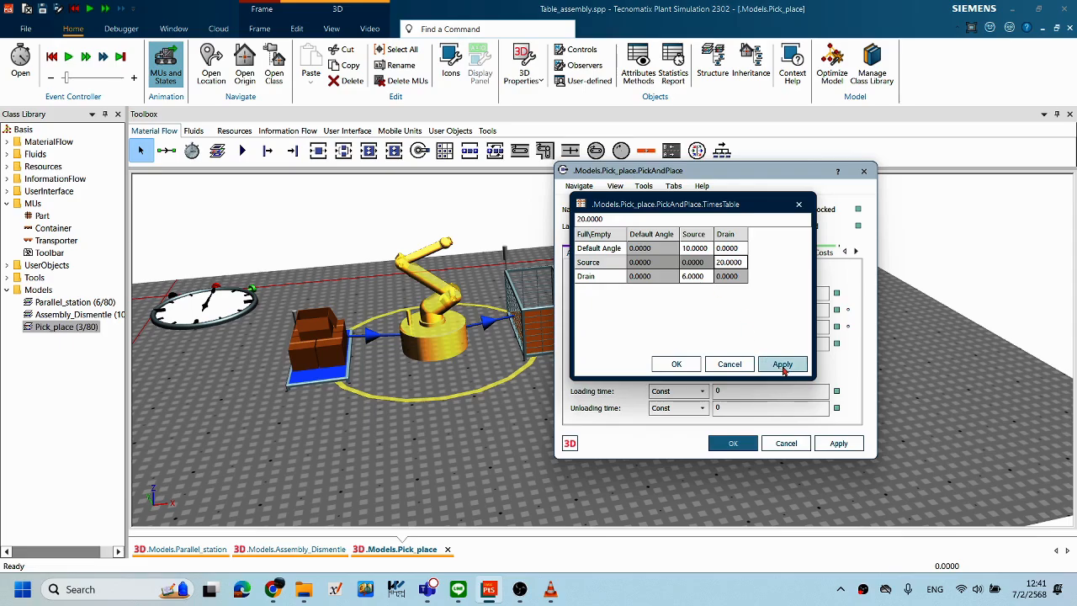
{"action": "left_click", "coordinate": [677, 365]}
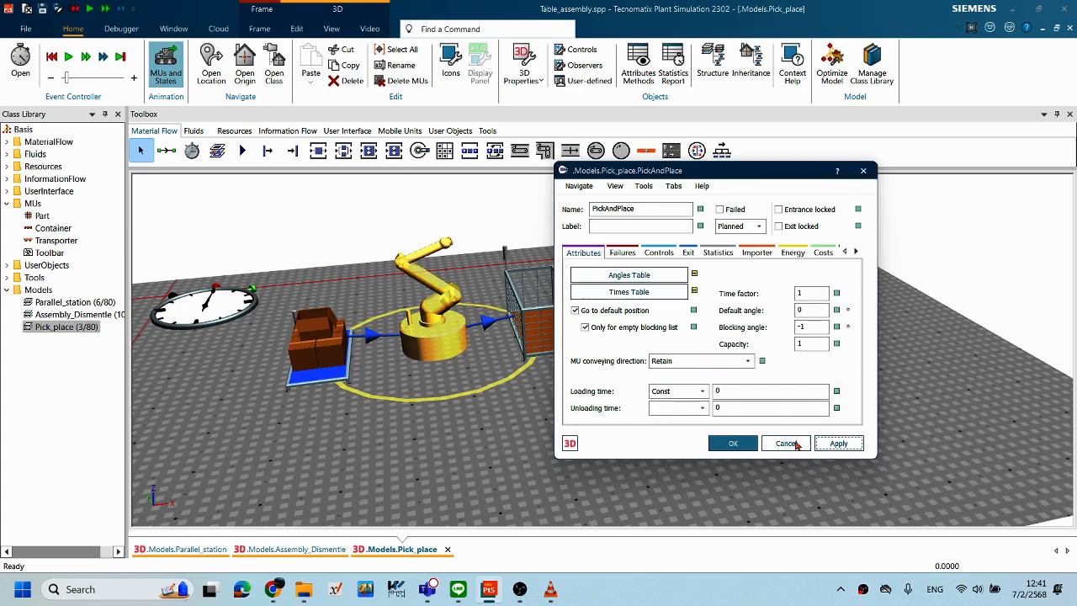
{"action": "left_click", "coordinate": [733, 442]}
Step: Reset the simulation, run it briefly to watch the robot move, and reset it again
{"action": "right_click", "coordinate": [678, 318]}
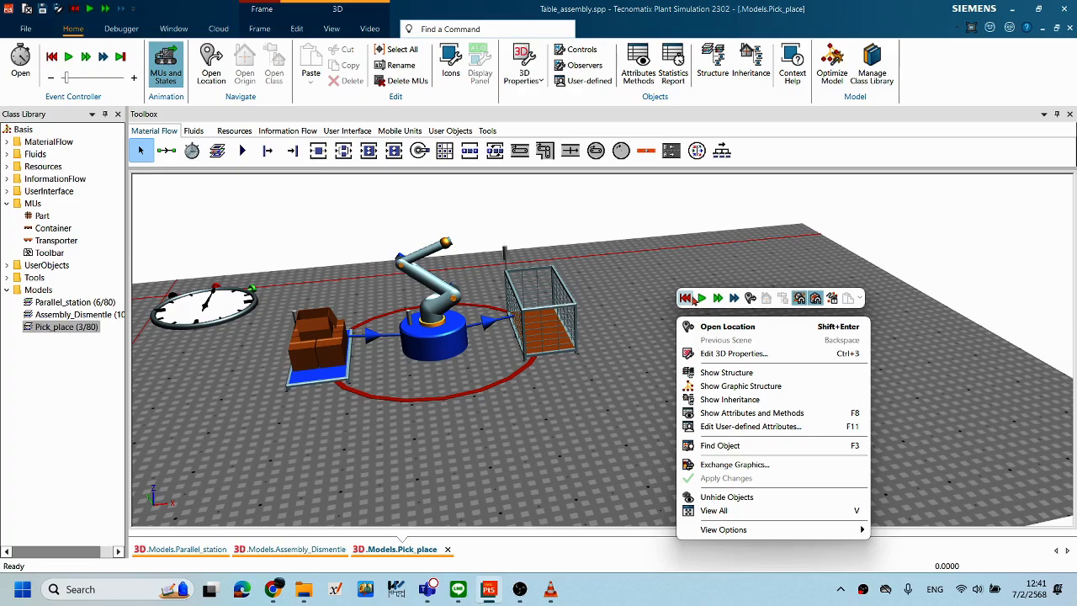
{"action": "left_click", "coordinate": [686, 298]}
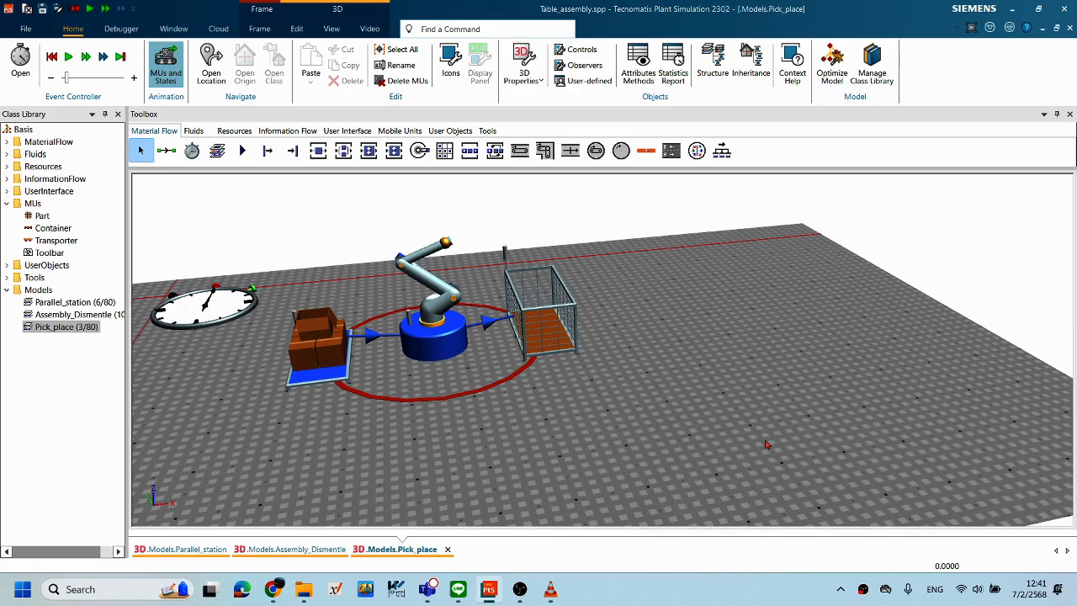
{"action": "right_click", "coordinate": [725, 313]}
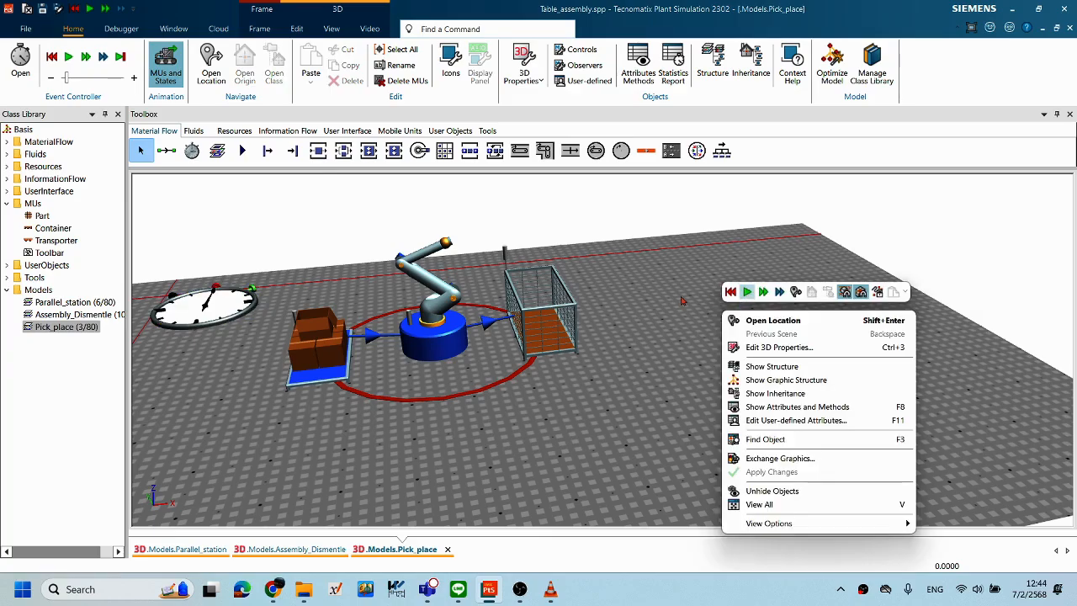
{"action": "left_click", "coordinate": [747, 292]}
{"action": "right_click", "coordinate": [739, 287]}
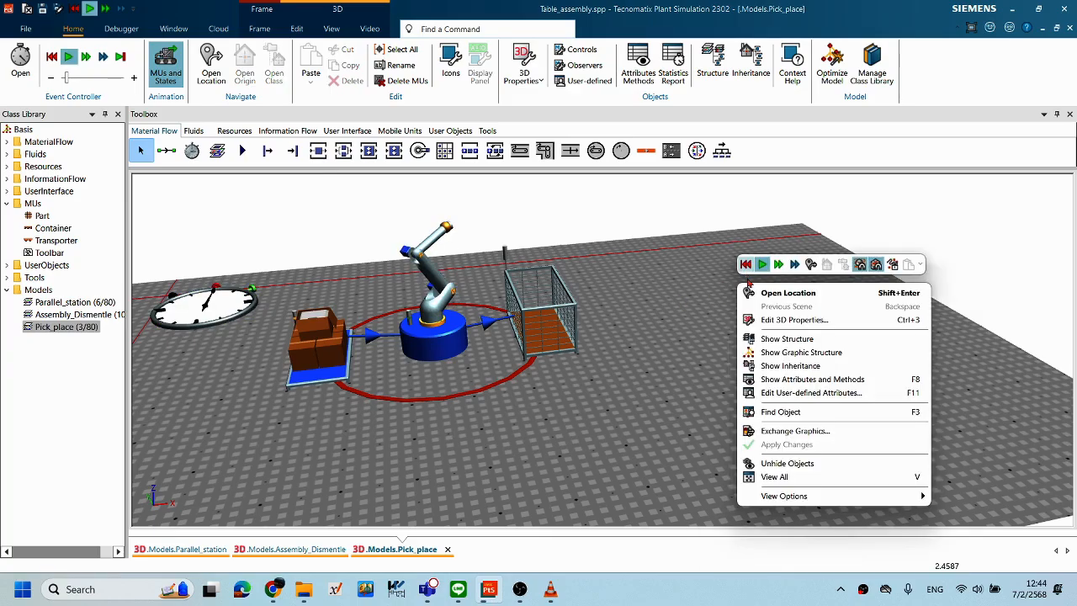
{"action": "left_click", "coordinate": [745, 265]}
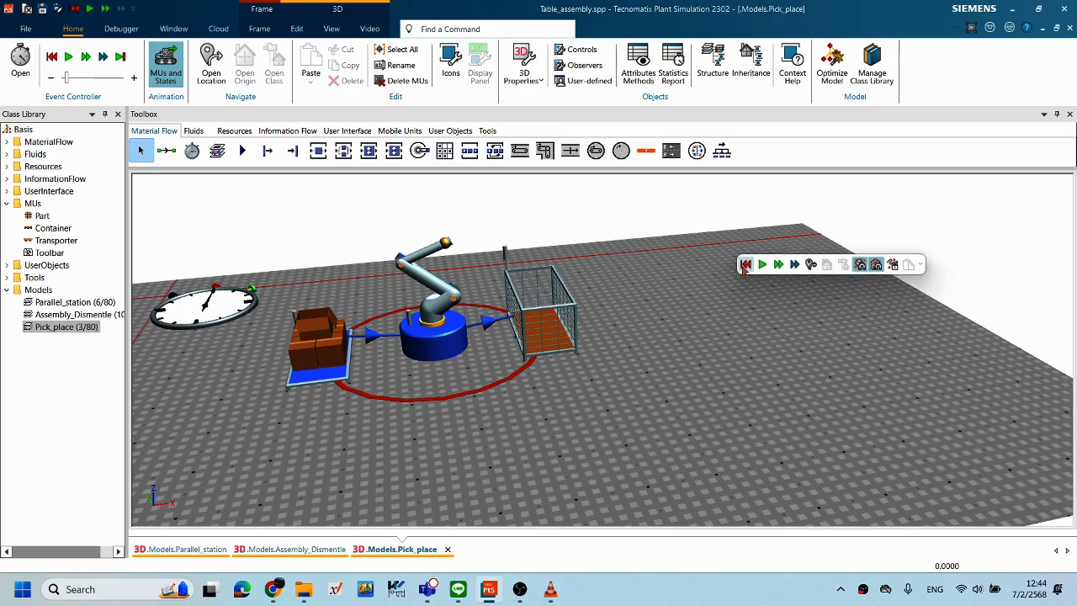
Step: Open the EventController and place it clear of the Source, robot and Drain
{"action": "double_click", "coordinate": [207, 311]}
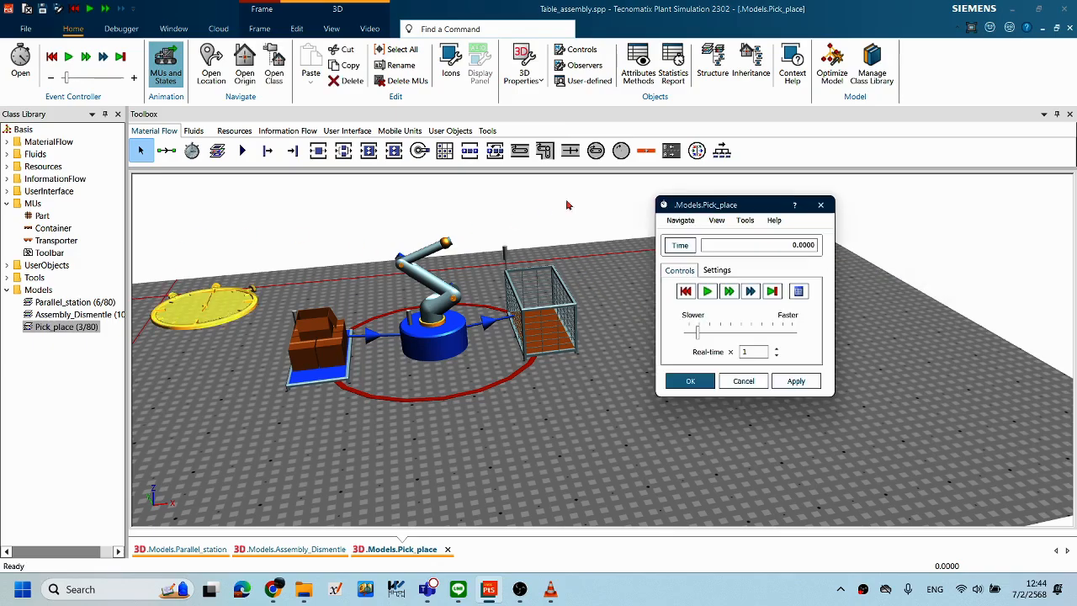
{"action": "left_click_drag", "start_coordinate": [767, 216], "coordinate": [848, 232]}
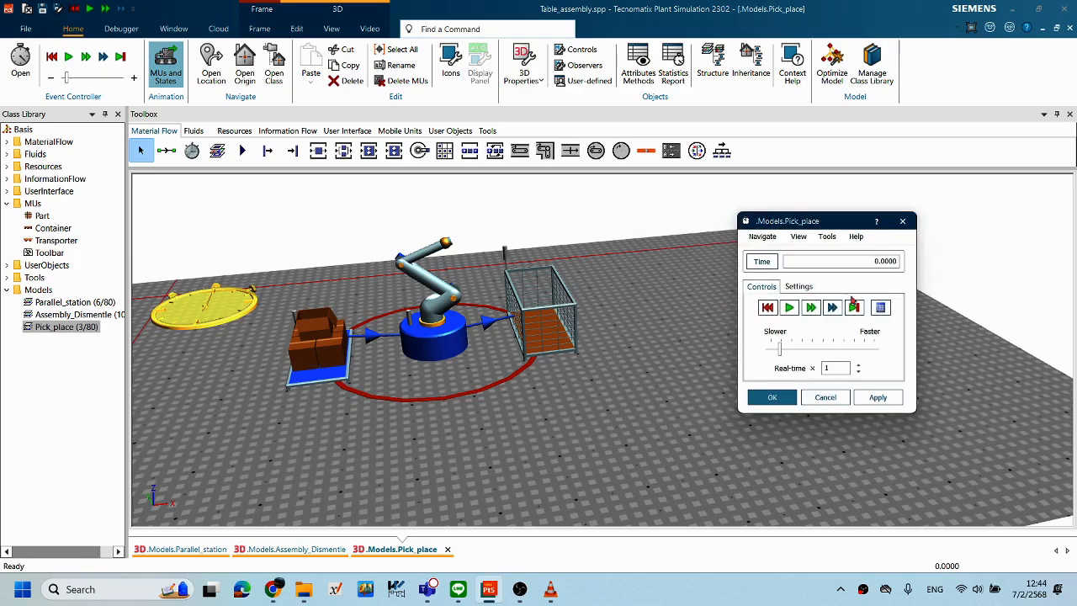
{"action": "left_click_drag", "start_coordinate": [813, 221], "coordinate": [718, 214]}
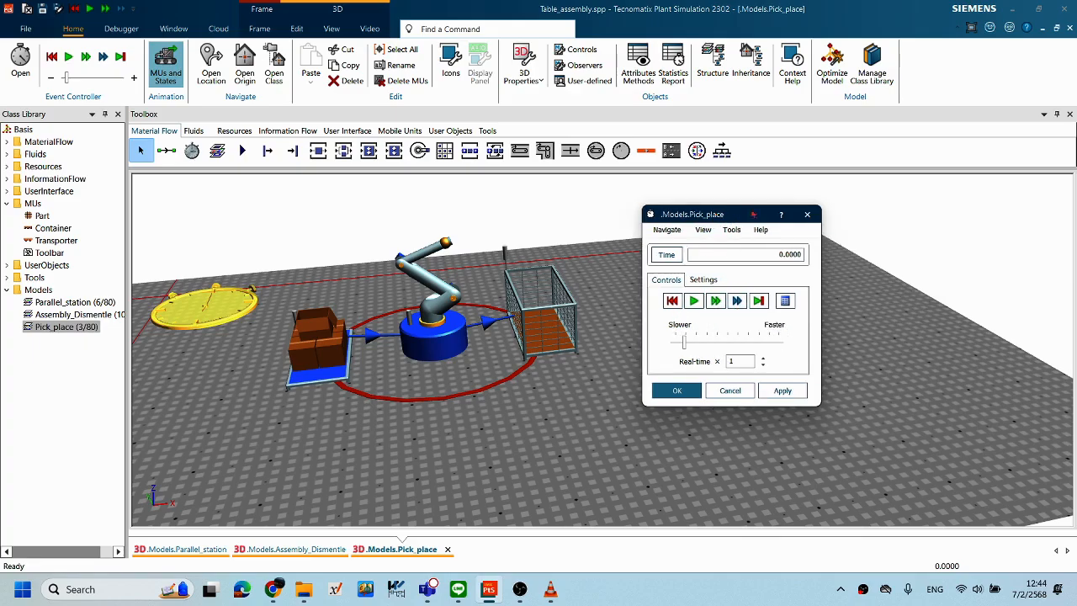
{"action": "left_click_drag", "start_coordinate": [725, 215], "coordinate": [758, 205]}
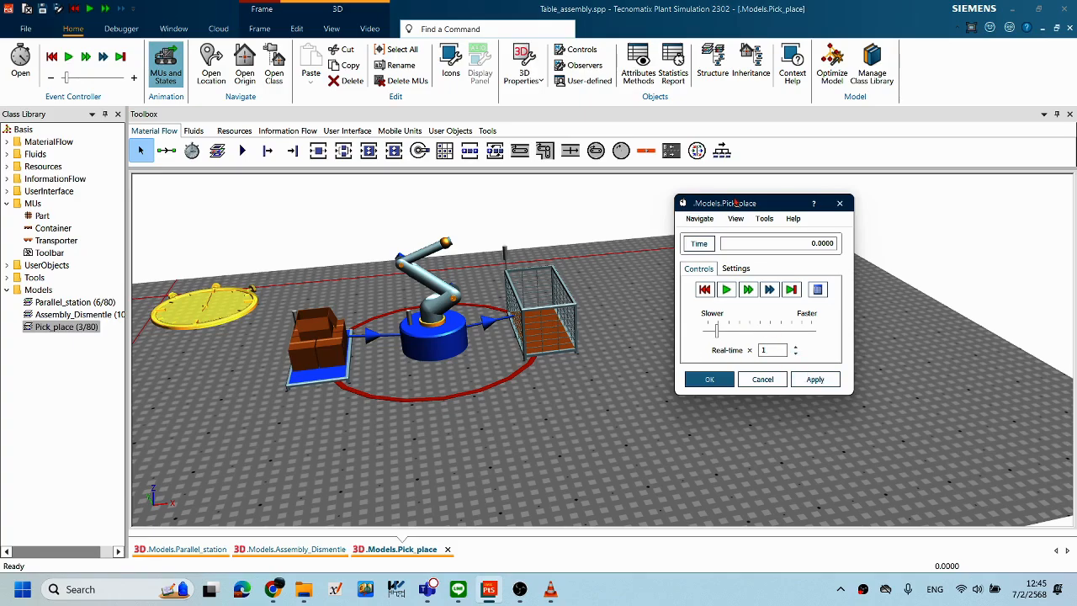
Step: Examine the robot's Times Table entries, including Default Angle-to-Drain, and close the table and robot properties without changes
{"action": "double_click", "coordinate": [451, 329]}
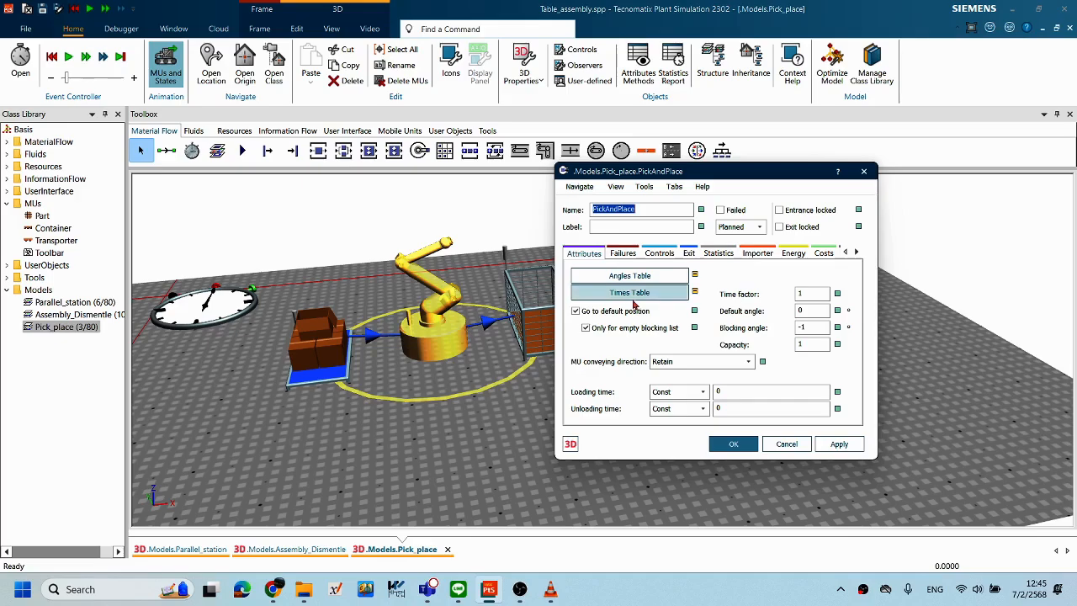
{"action": "left_click", "coordinate": [635, 296]}
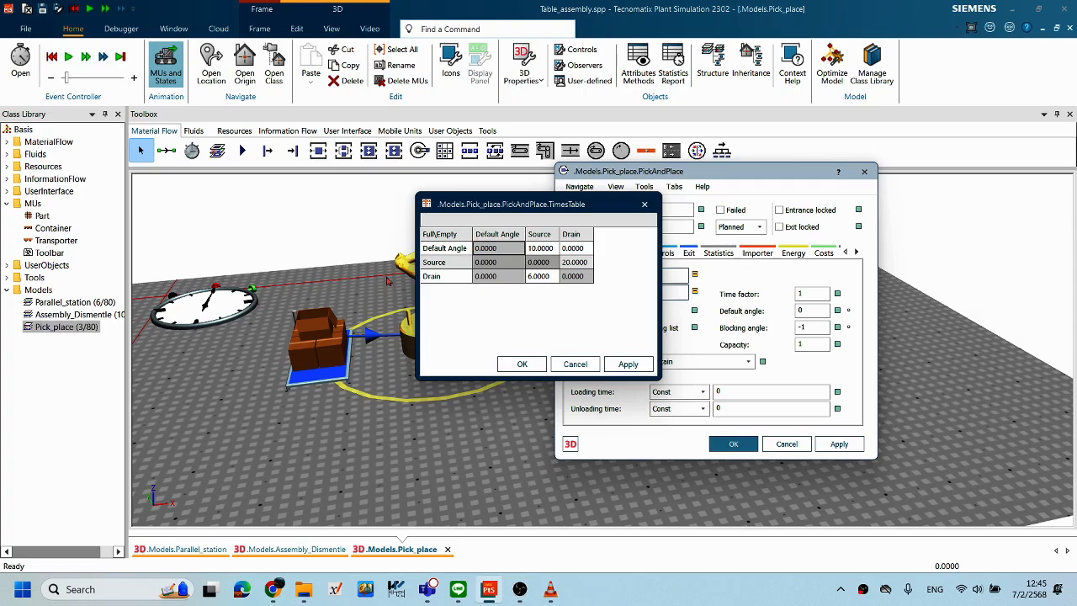
{"action": "left_click_drag", "start_coordinate": [487, 206], "coordinate": [609, 206]}
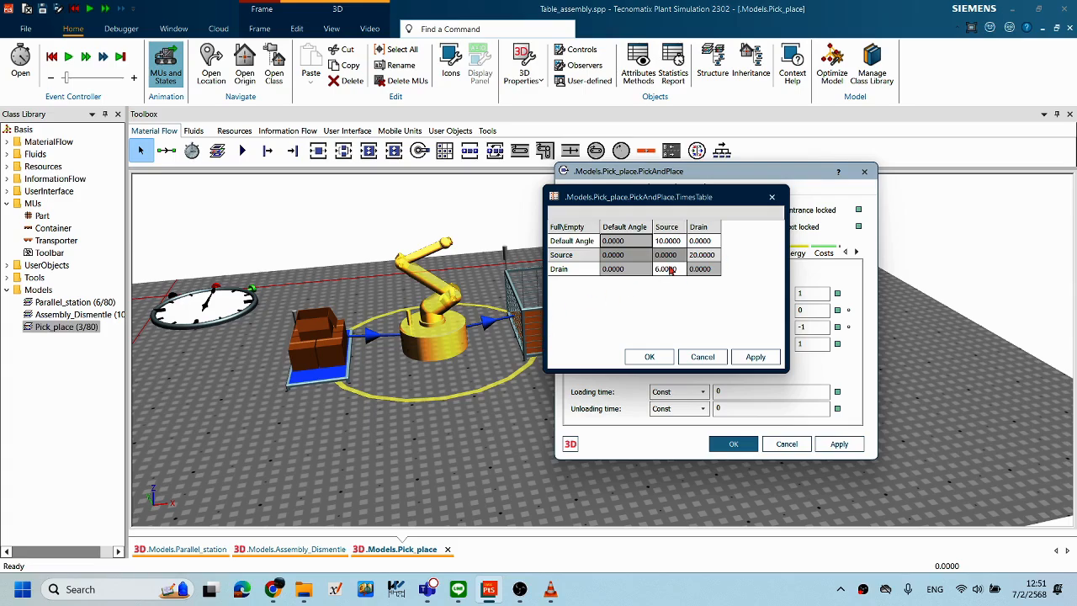
{"action": "left_click", "coordinate": [701, 241]}
{"action": "left_click", "coordinate": [702, 356]}
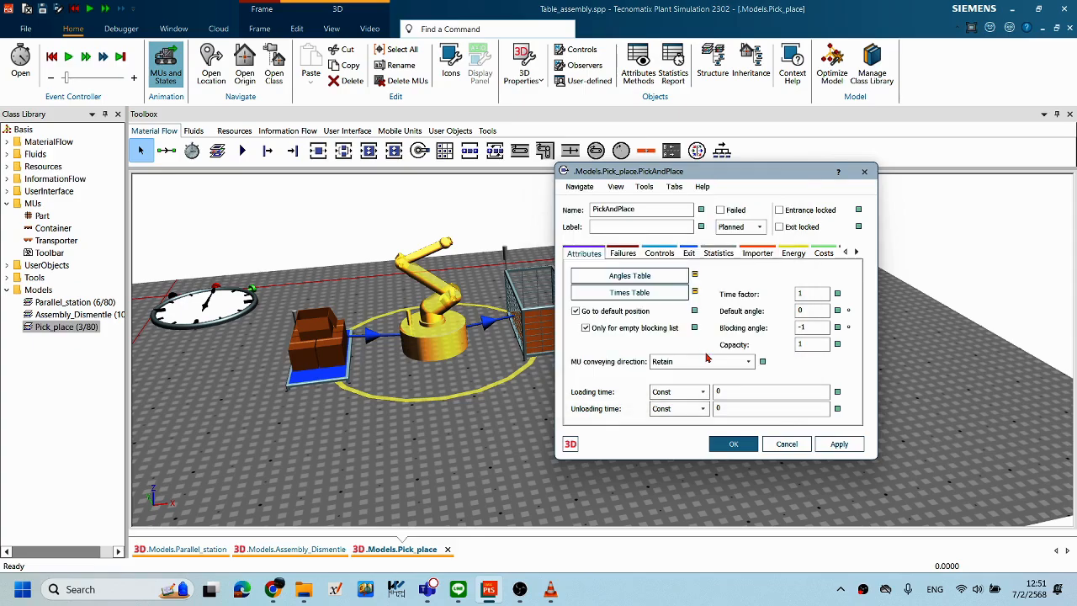
{"action": "left_click", "coordinate": [786, 444]}
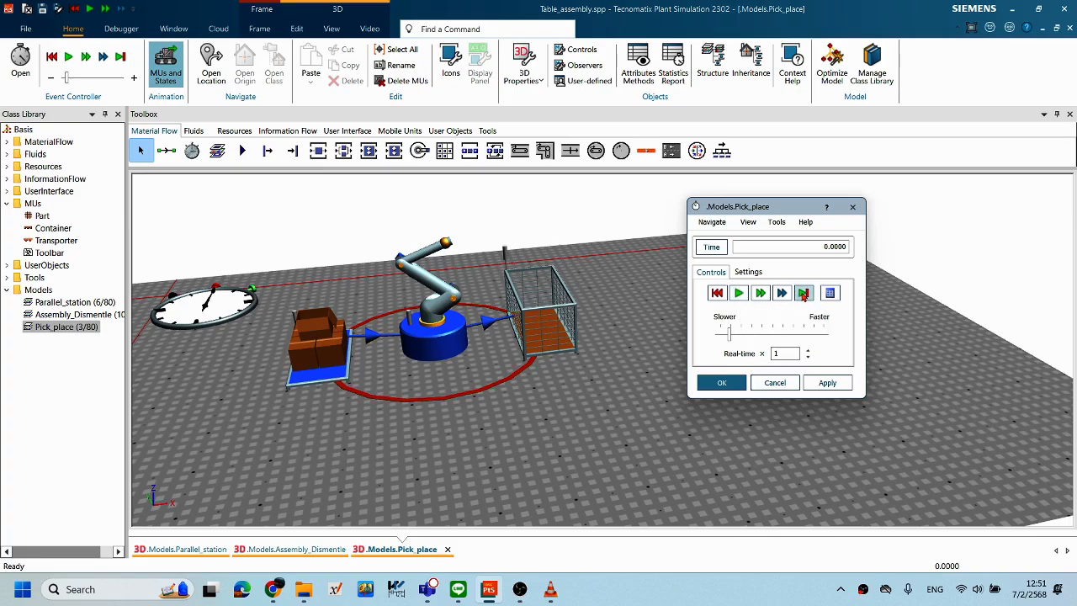
Step: Step the simulation through single events until the robot reaches the Source, and check the simulation time in the EventController
{"action": "left_click_drag", "start_coordinate": [798, 207], "coordinate": [786, 220]}
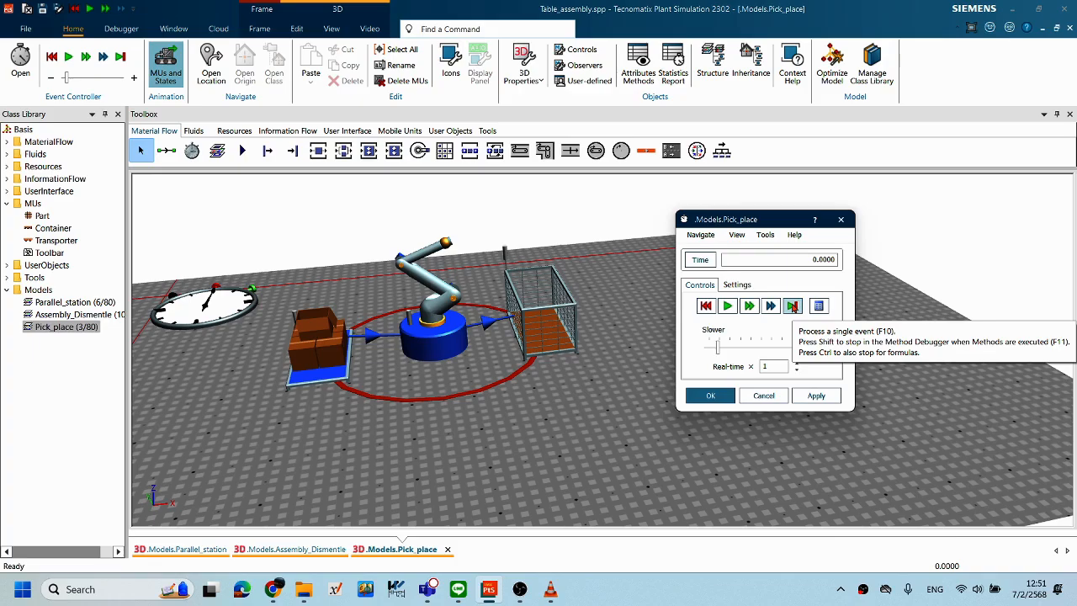
{"action": "left_click", "coordinate": [793, 306]}
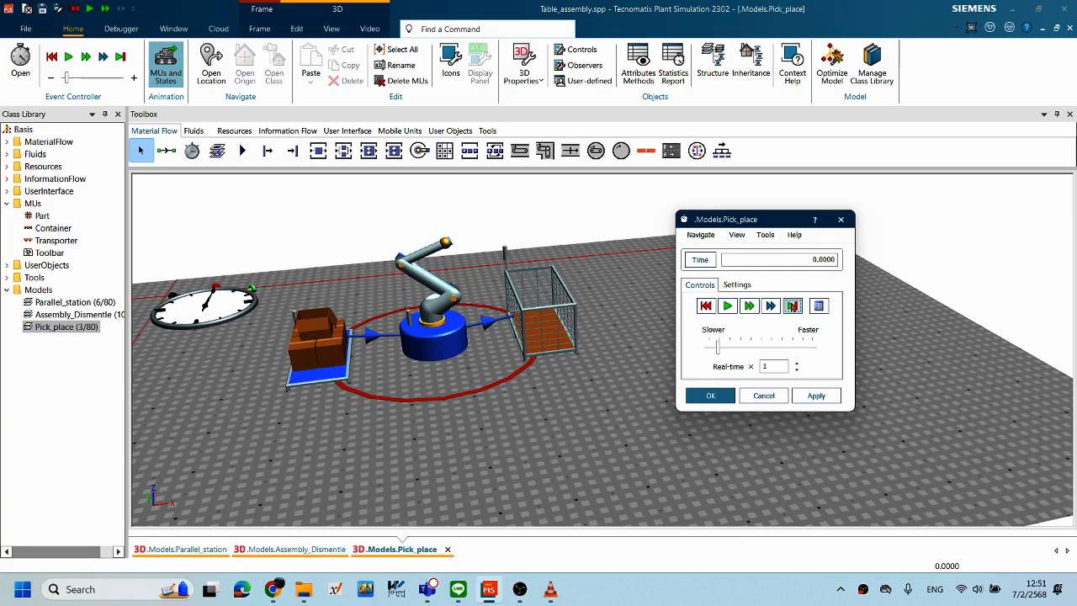
{"action": "left_click", "coordinate": [793, 306]}
{"action": "left_click", "coordinate": [792, 306]}
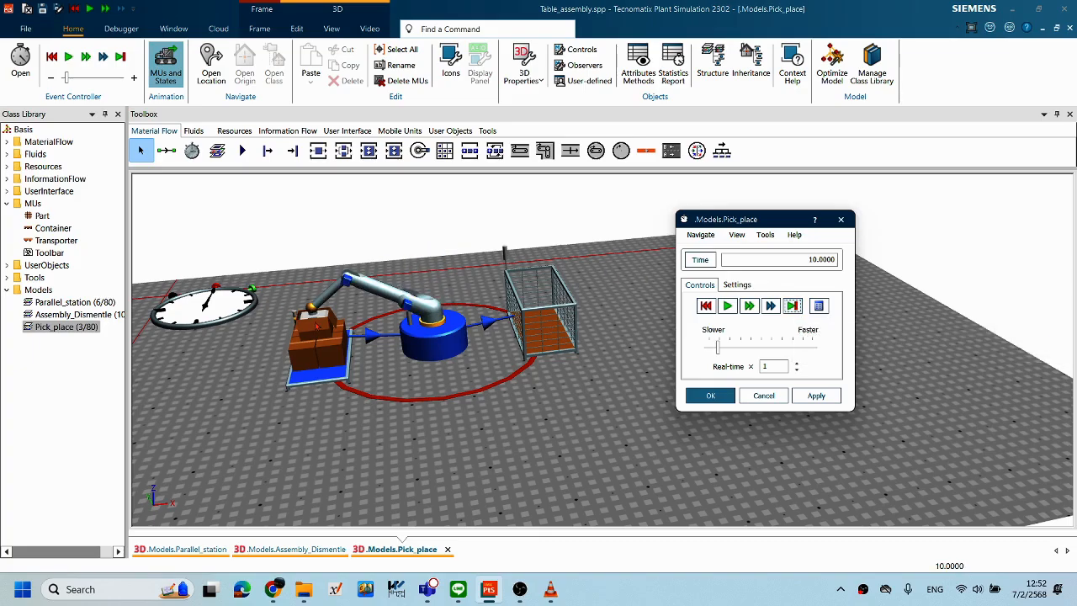
{"action": "left_click", "coordinate": [807, 260]}
{"action": "double_click", "coordinate": [822, 261]}
{"action": "left_click", "coordinate": [764, 262]}
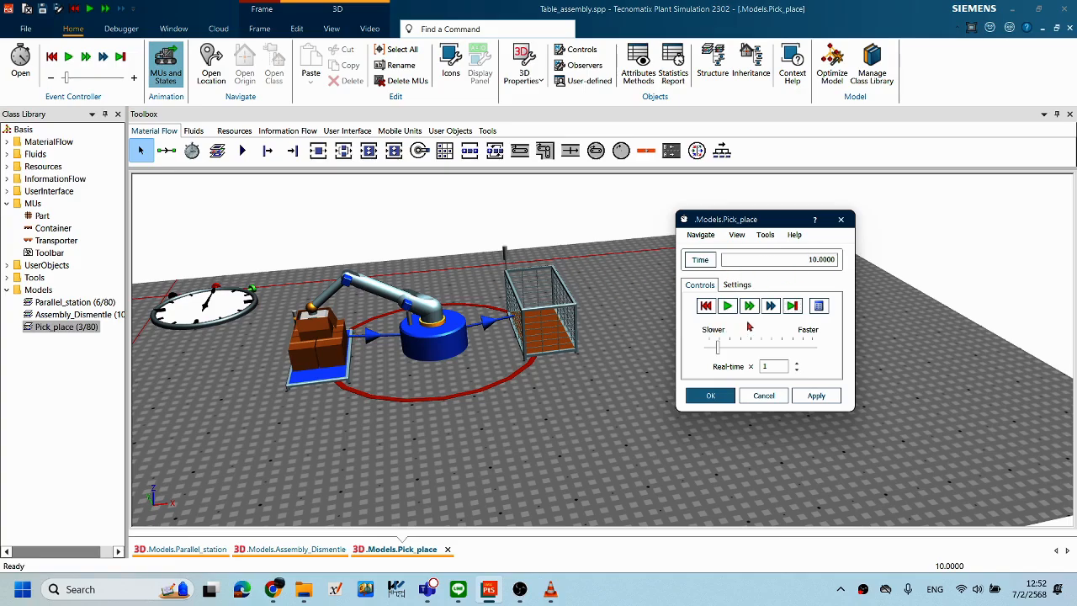
Step: Step the simulation through single events for one robot cycle between Drain and Source, checking the simulation time, and close the EventController
{"action": "left_click", "coordinate": [792, 307]}
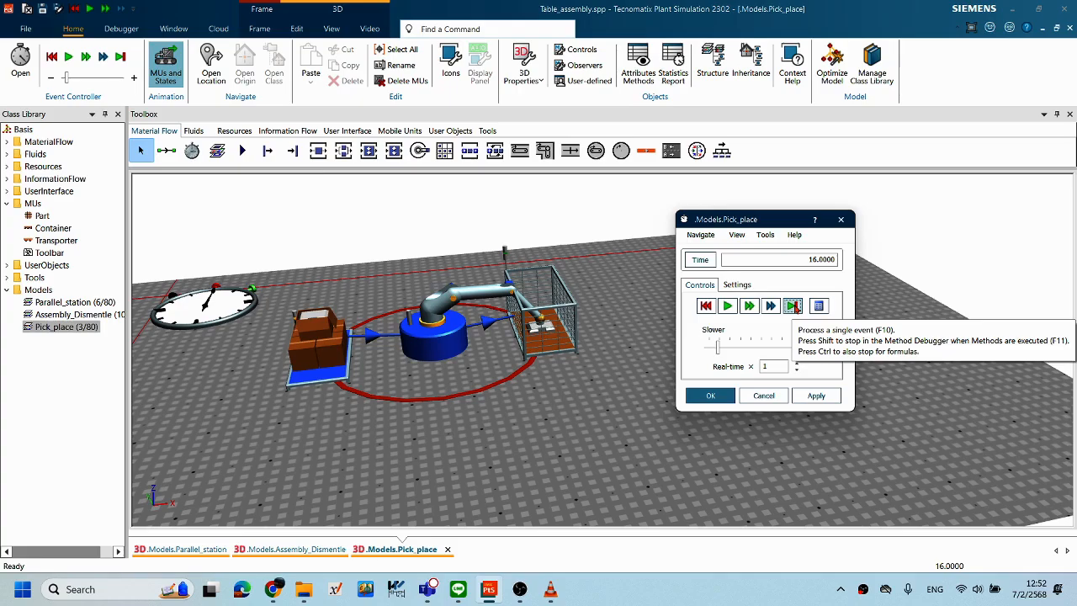
{"action": "left_click", "coordinate": [793, 306]}
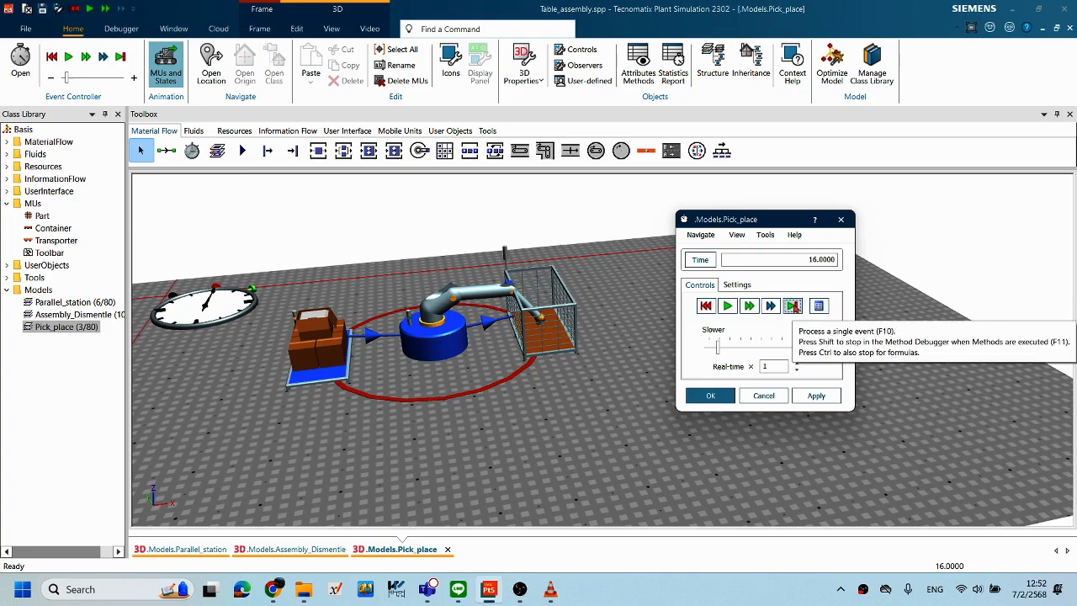
{"action": "left_click", "coordinate": [793, 306]}
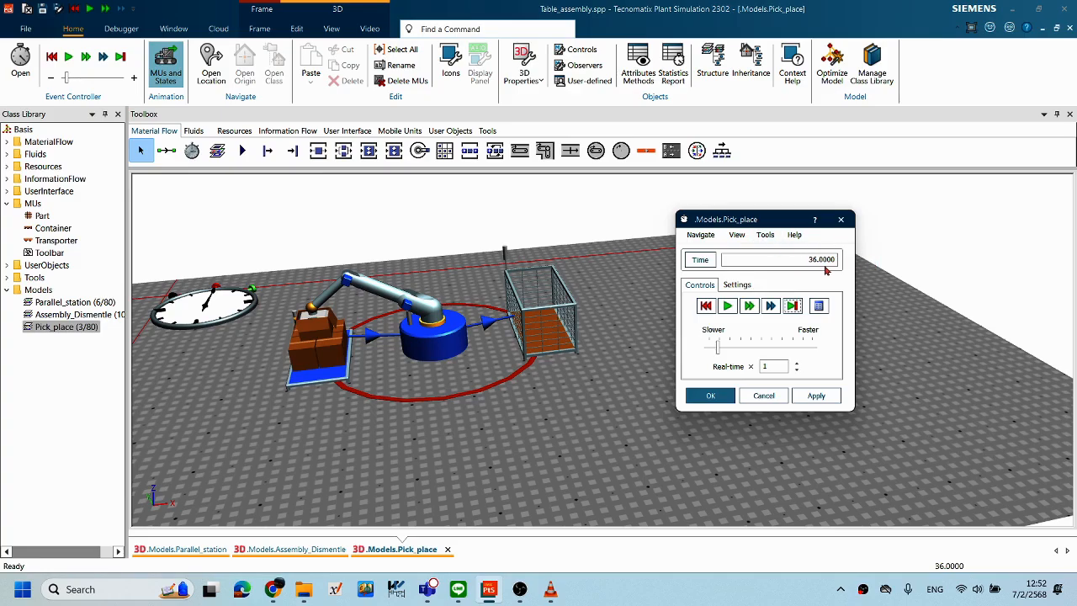
{"action": "left_click_drag", "start_coordinate": [772, 218], "coordinate": [681, 194]}
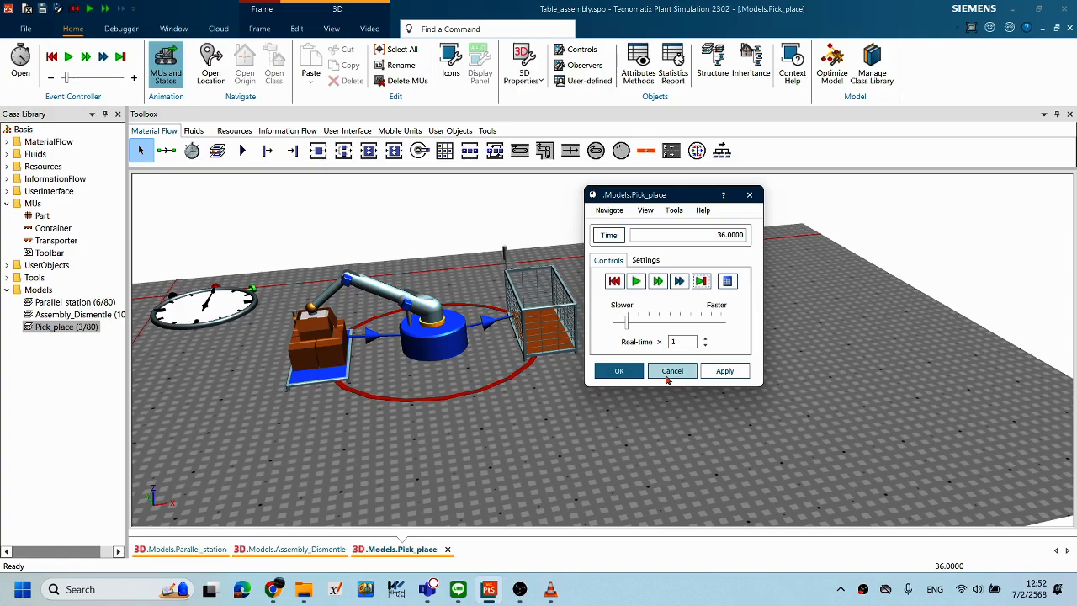
{"action": "left_click", "coordinate": [671, 374]}
Step: Examine the robot's Times Table entries for Source-to-Drain and Drain-to-Source, and close the table and robot properties without changes
{"action": "double_click", "coordinate": [427, 337]}
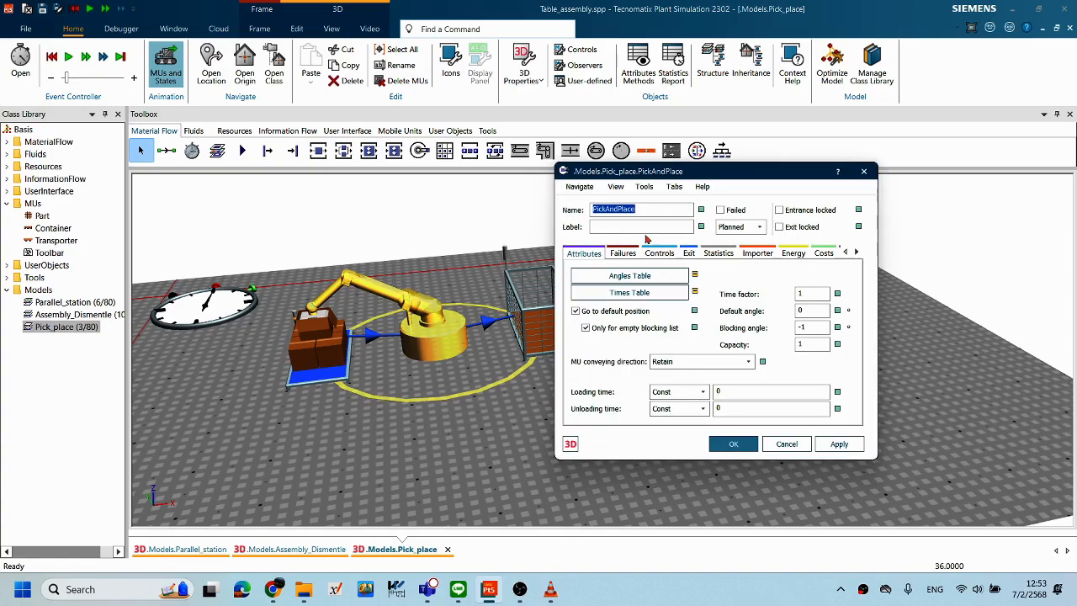
{"action": "left_click", "coordinate": [633, 292]}
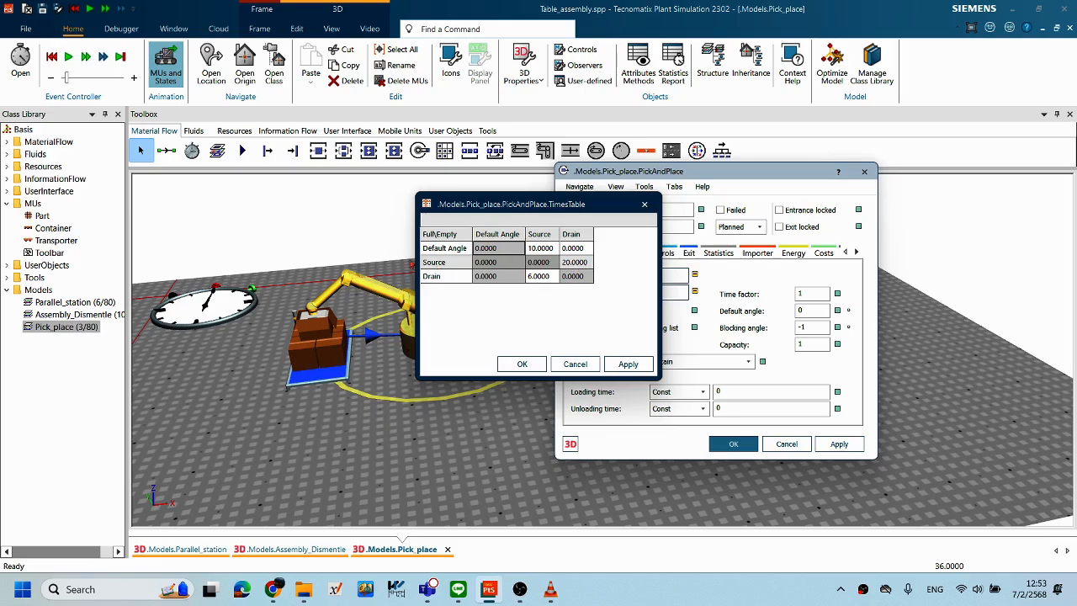
{"action": "left_click", "coordinate": [577, 364]}
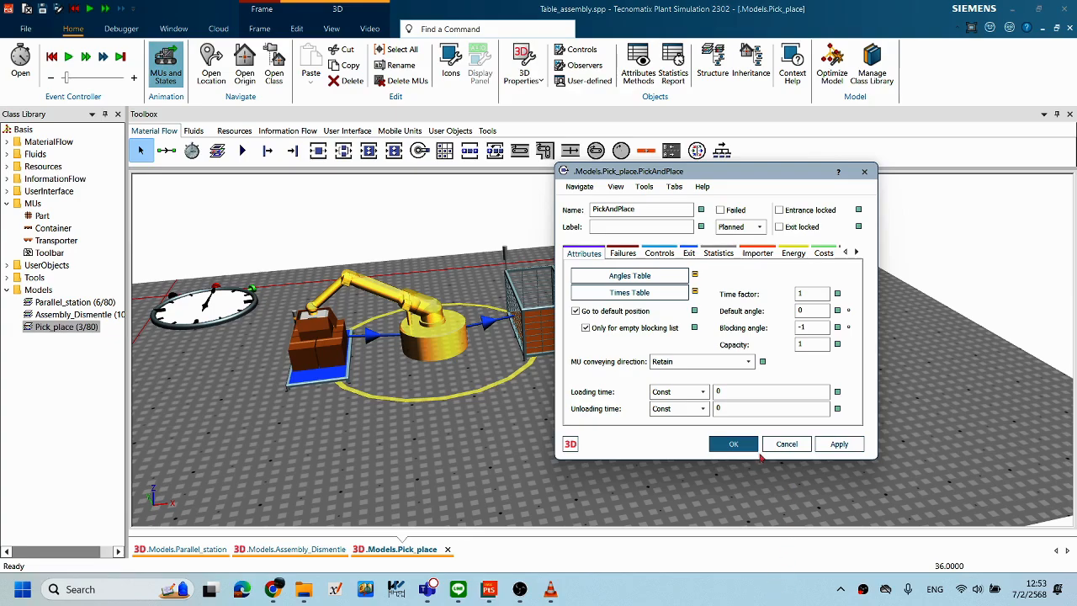
{"action": "left_click", "coordinate": [733, 446]}
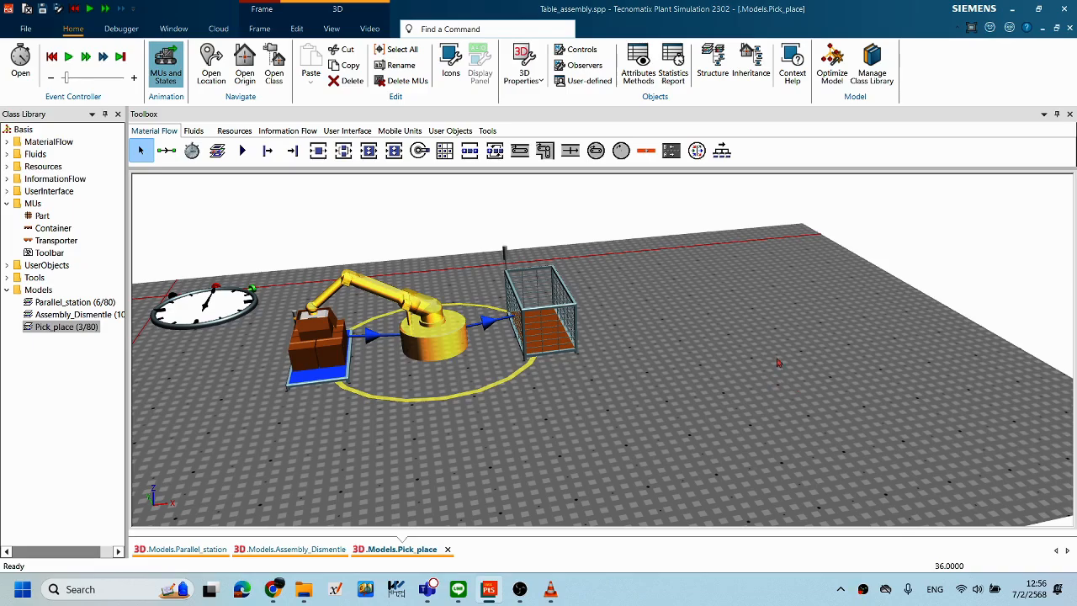
Step: Reset the simulation of the Pick_place model to its start
{"action": "middle_click_drag", "start_coordinate": [764, 365], "coordinate": [744, 369]}
{"action": "scroll", "coordinate": [744, 369], "scroll_direction": "up", "scroll_amount": 3}
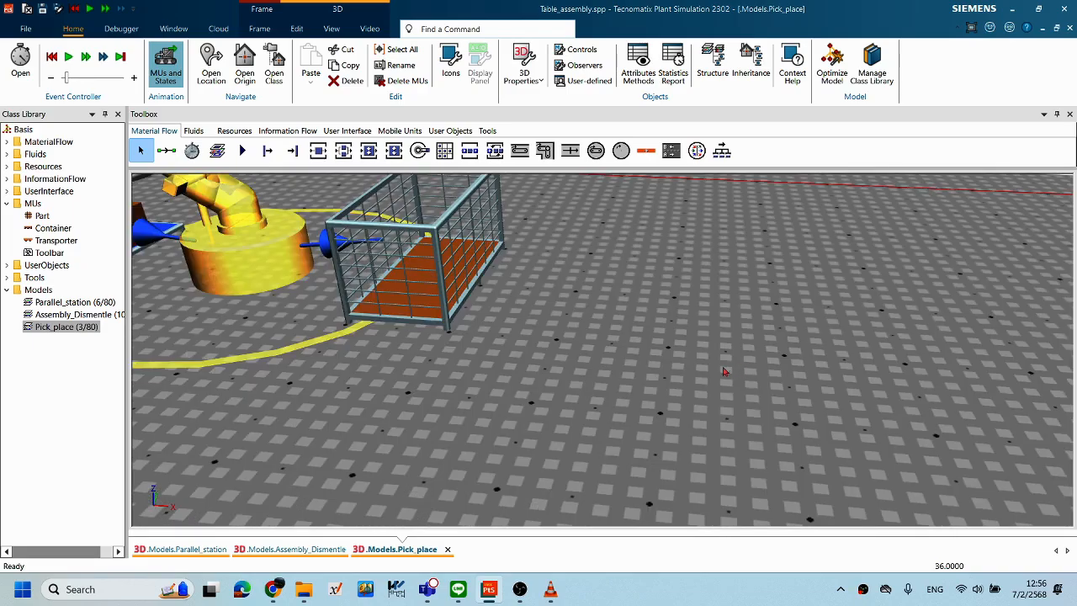
{"action": "scroll", "coordinate": [698, 351], "scroll_direction": "down", "scroll_amount": 3}
{"action": "right_click_drag", "start_coordinate": [677, 354], "coordinate": [704, 355]}
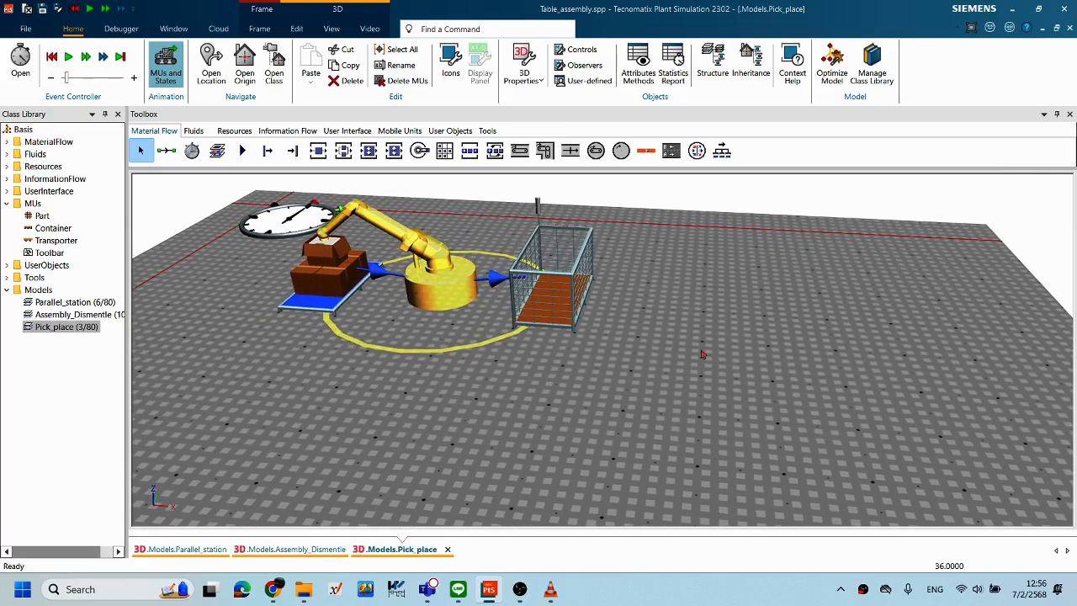
{"action": "middle_click_drag", "start_coordinate": [586, 352], "coordinate": [604, 353]}
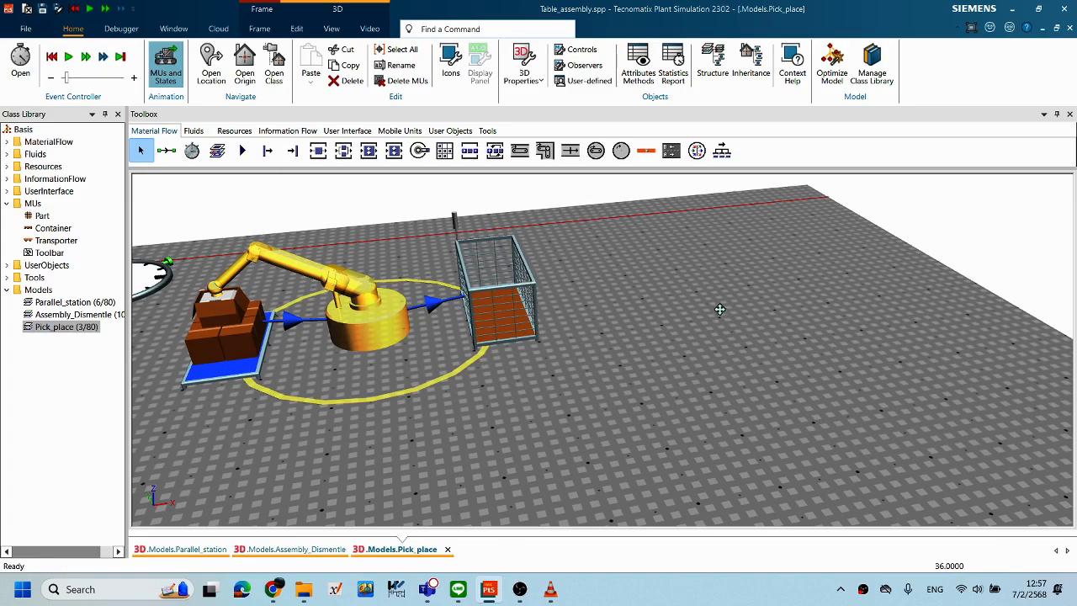
{"action": "right_click", "coordinate": [746, 287]}
{"action": "left_click", "coordinate": [752, 264]}
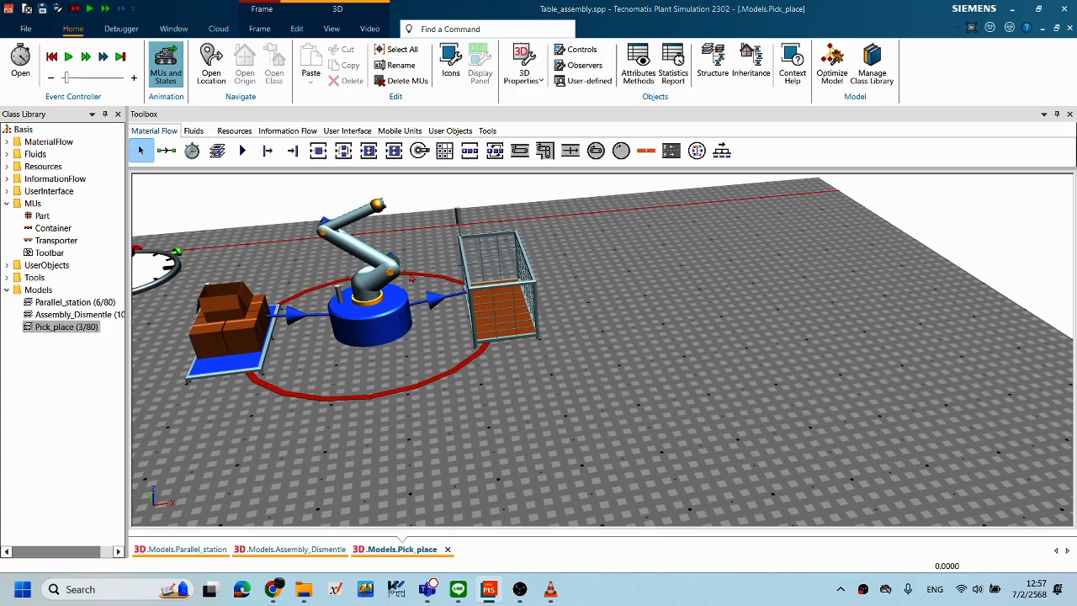
Step: Open the PickAndPlace robot's properties and its 3D properties, and arrange both dialogs so the robot stays visible between them
{"action": "scroll", "coordinate": [572, 316], "scroll_direction": "down", "scroll_amount": 4}
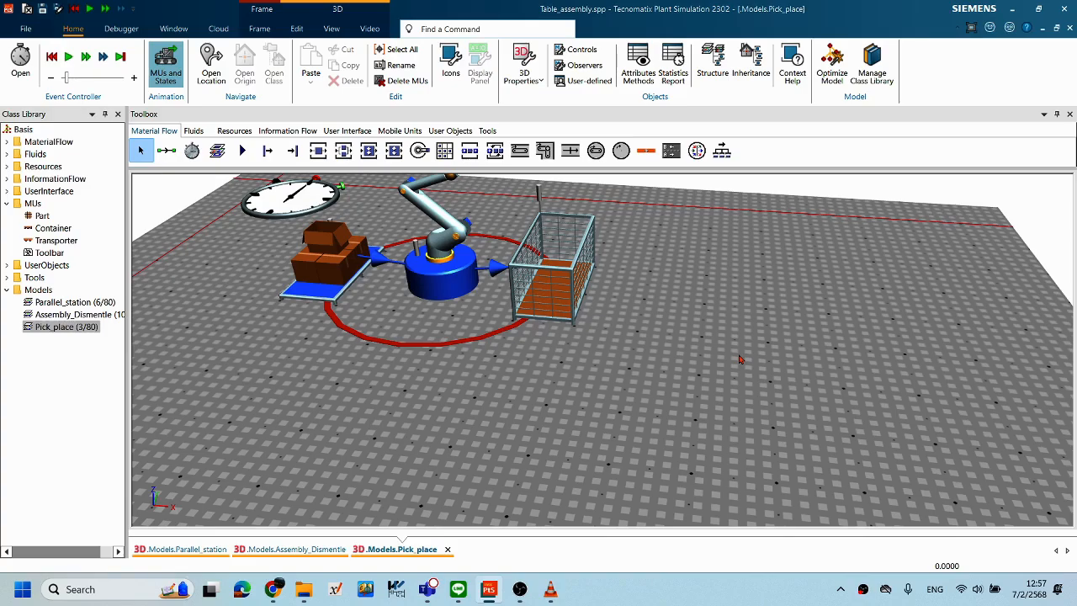
{"action": "scroll", "coordinate": [551, 335], "scroll_direction": "up", "scroll_amount": 1}
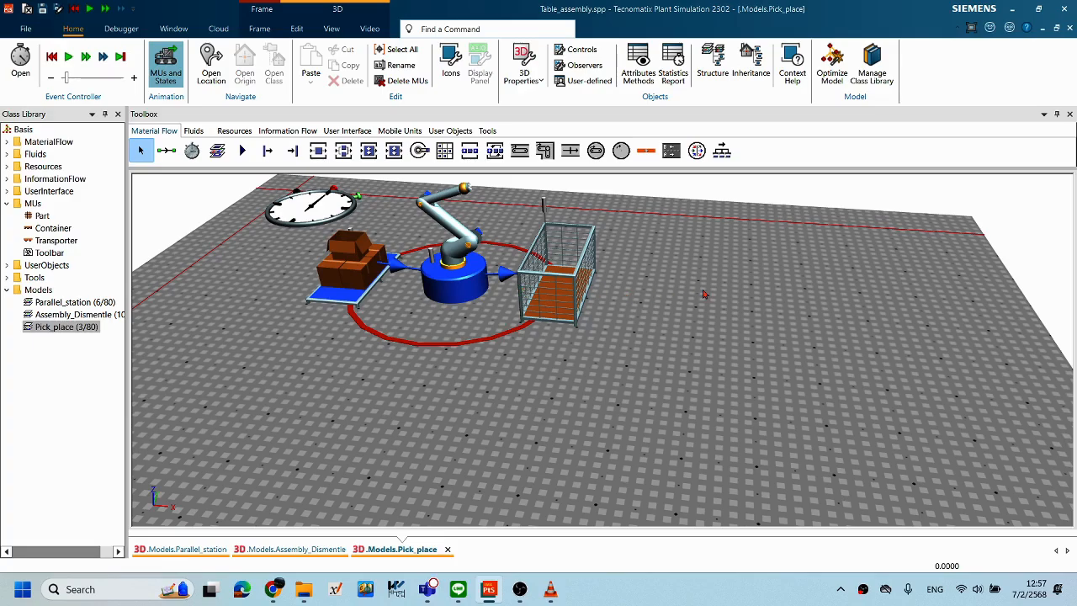
{"action": "scroll", "coordinate": [704, 294], "scroll_direction": "down", "scroll_amount": 2}
{"action": "middle_click_drag", "start_coordinate": [534, 306], "coordinate": [511, 301]}
{"action": "mouse_move", "coordinate": [639, 304]}
{"action": "middle_mouse_down"}
{"action": "mouse_move", "coordinate": [690, 309]}
{"action": "mouse_move", "coordinate": [626, 306]}
{"action": "middle_mouse_up"}
{"action": "middle_click_drag", "start_coordinate": [511, 289], "coordinate": [584, 298]}
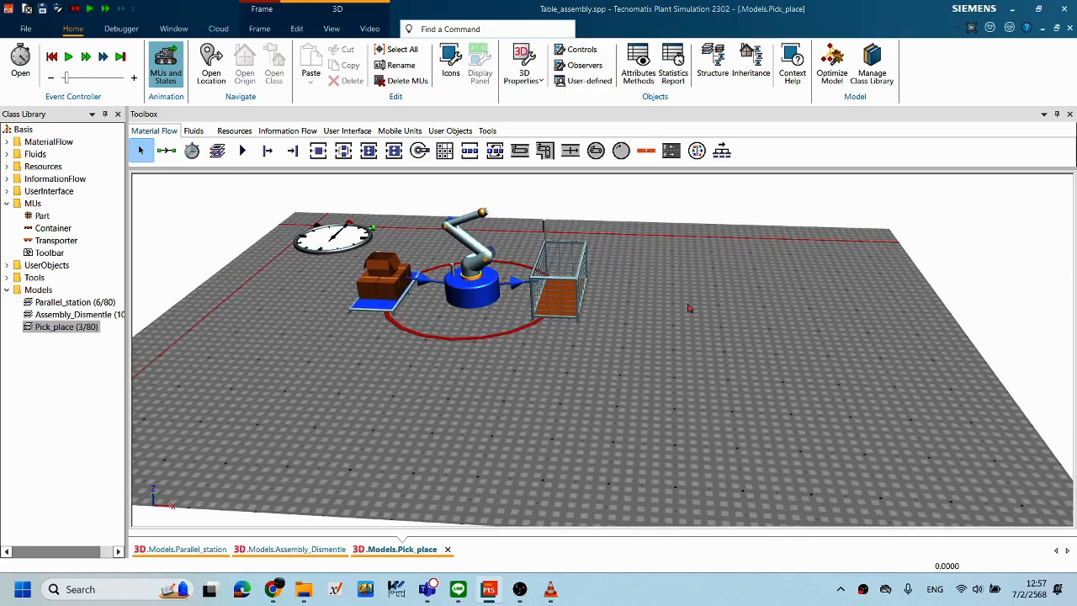
{"action": "middle_click_drag", "start_coordinate": [655, 300], "coordinate": [566, 303]}
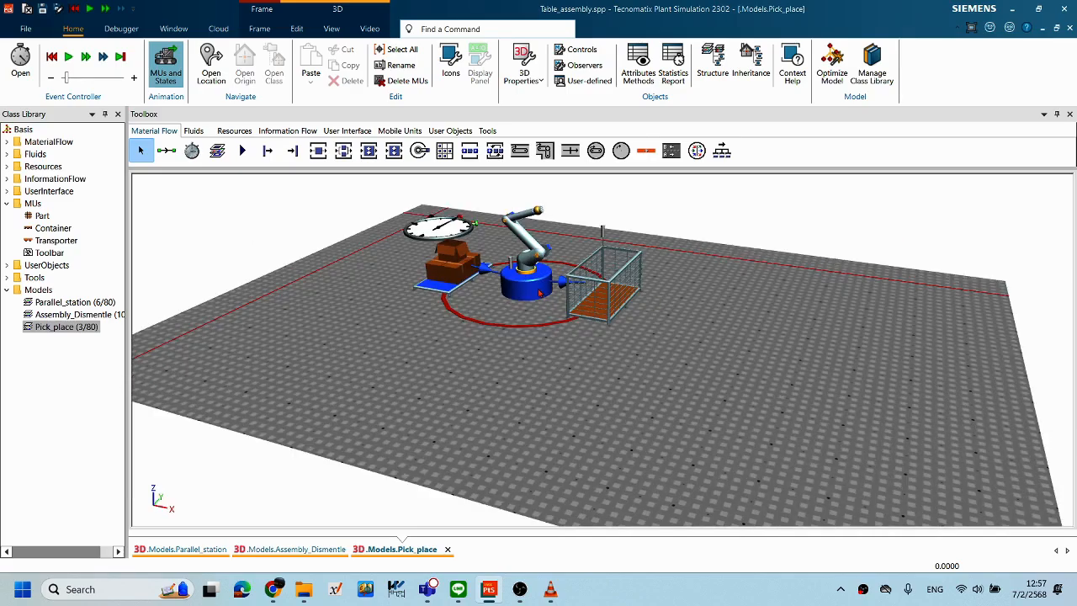
{"action": "double_click", "coordinate": [539, 292]}
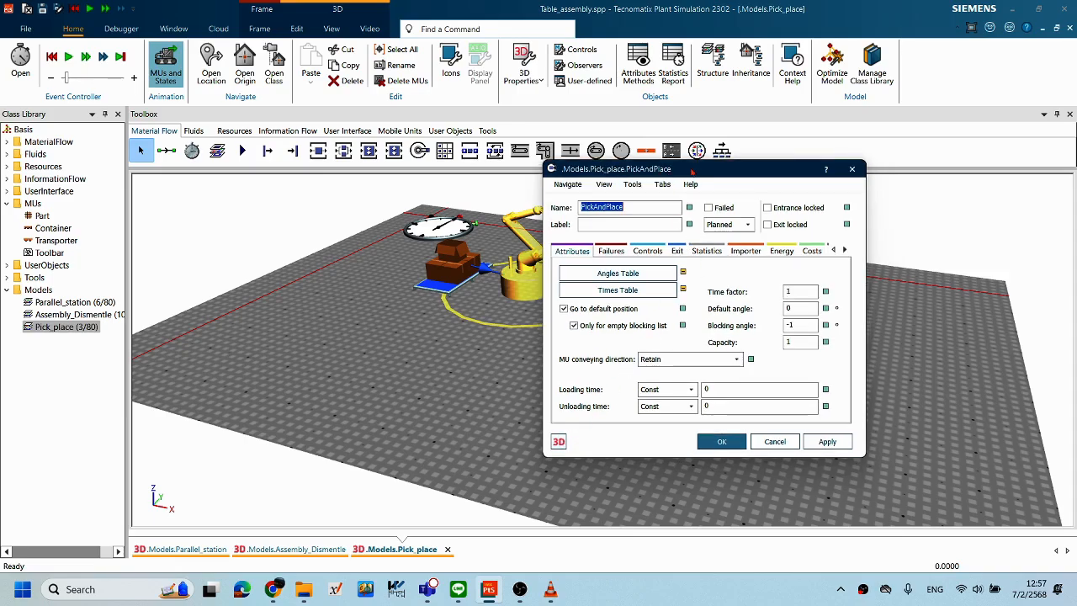
{"action": "left_click_drag", "start_coordinate": [691, 171], "coordinate": [698, 194]}
{"action": "left_click", "coordinate": [558, 442]}
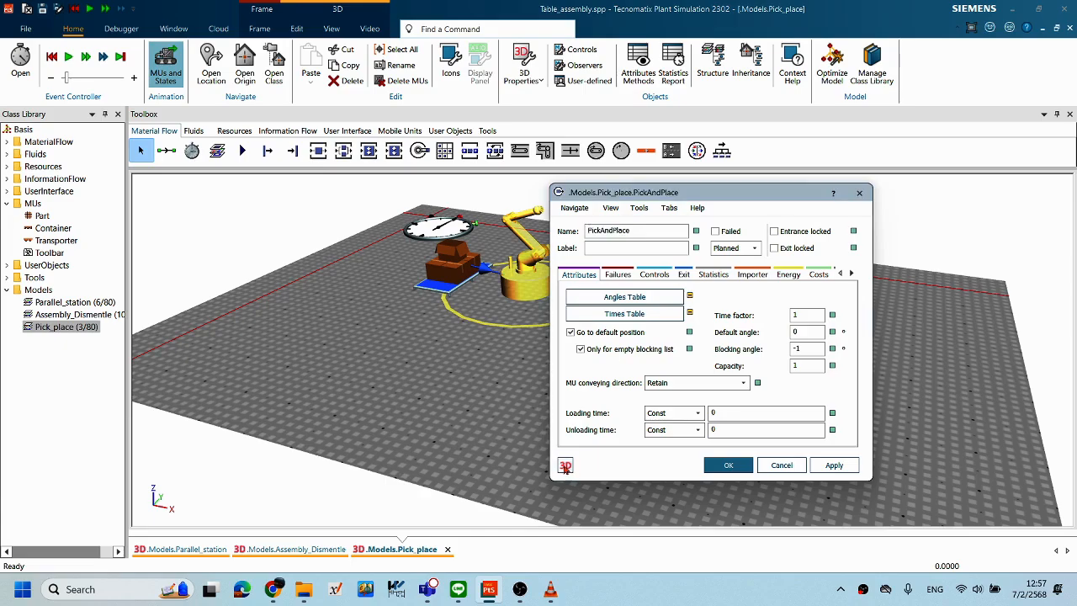
{"action": "left_click_drag", "start_coordinate": [774, 156], "coordinate": [826, 151]}
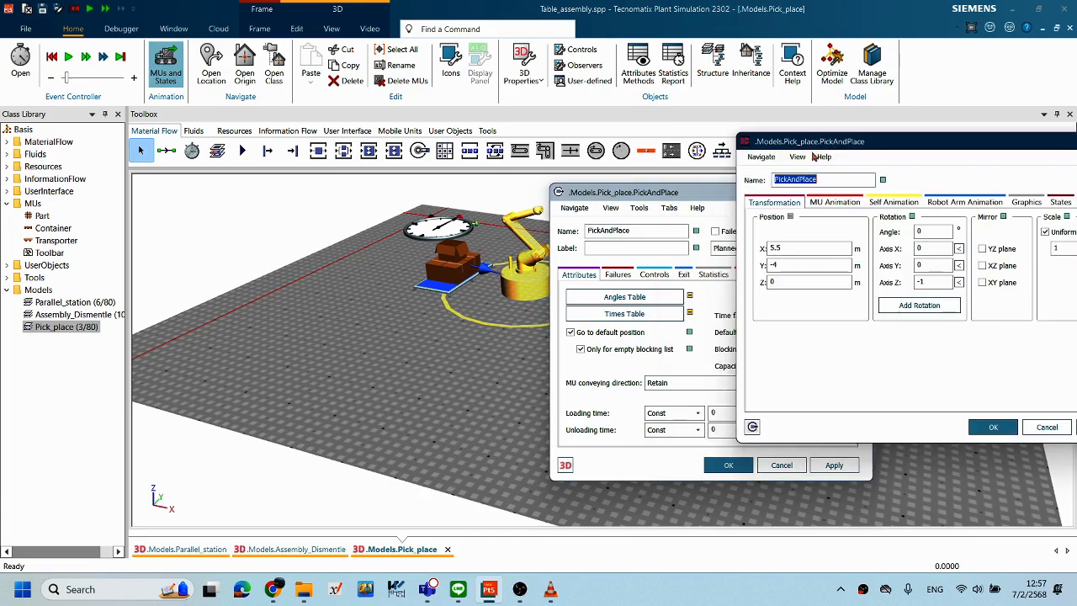
{"action": "left_click_drag", "start_coordinate": [597, 197], "coordinate": [6, 101]}
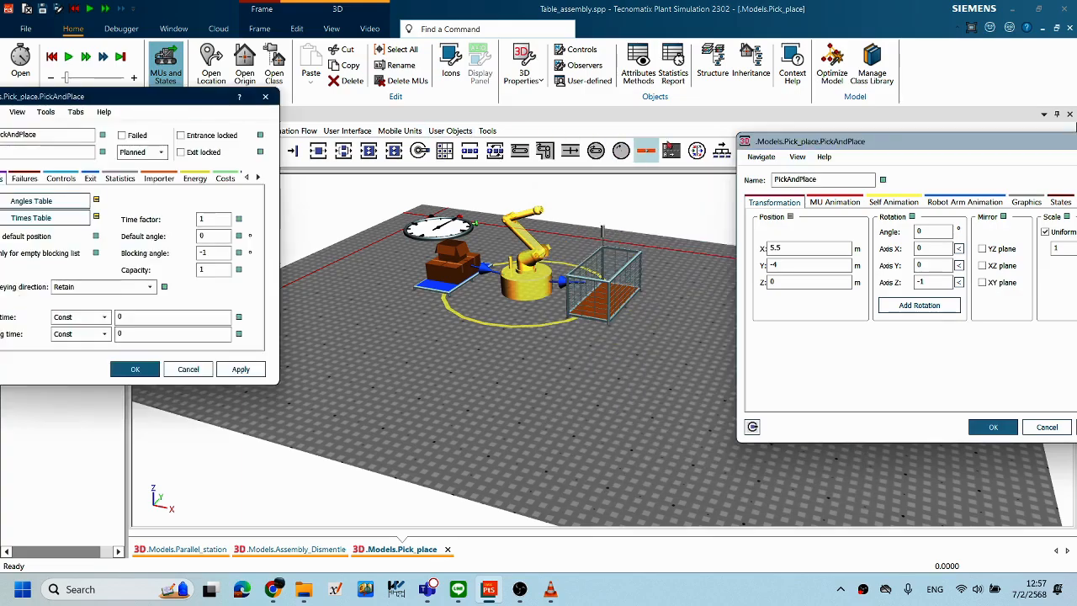
{"action": "left_click", "coordinate": [772, 143]}
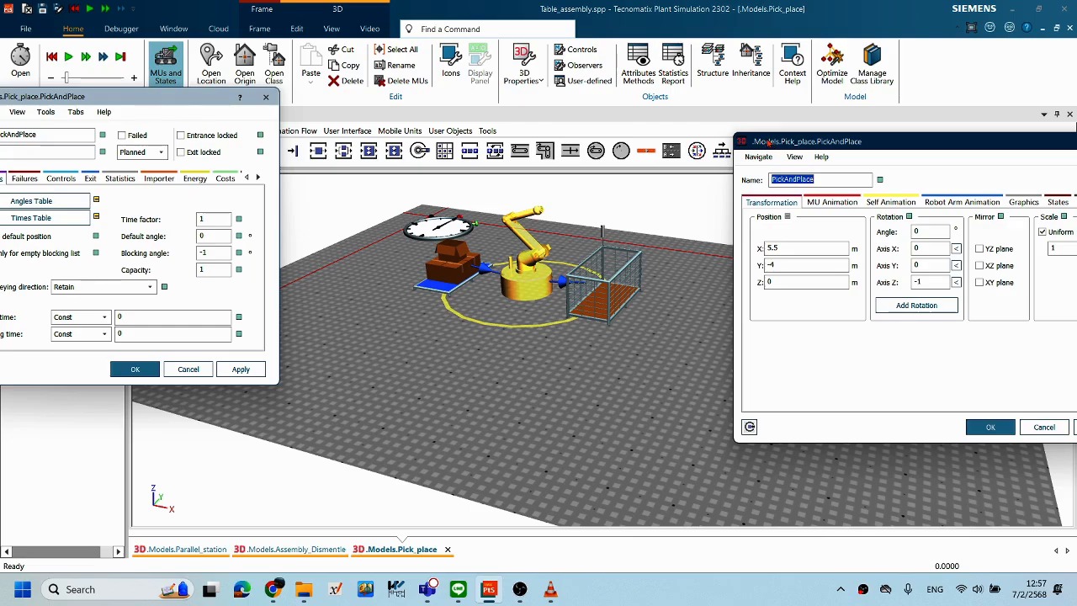
{"action": "left_click_drag", "start_coordinate": [146, 101], "coordinate": [236, 115]}
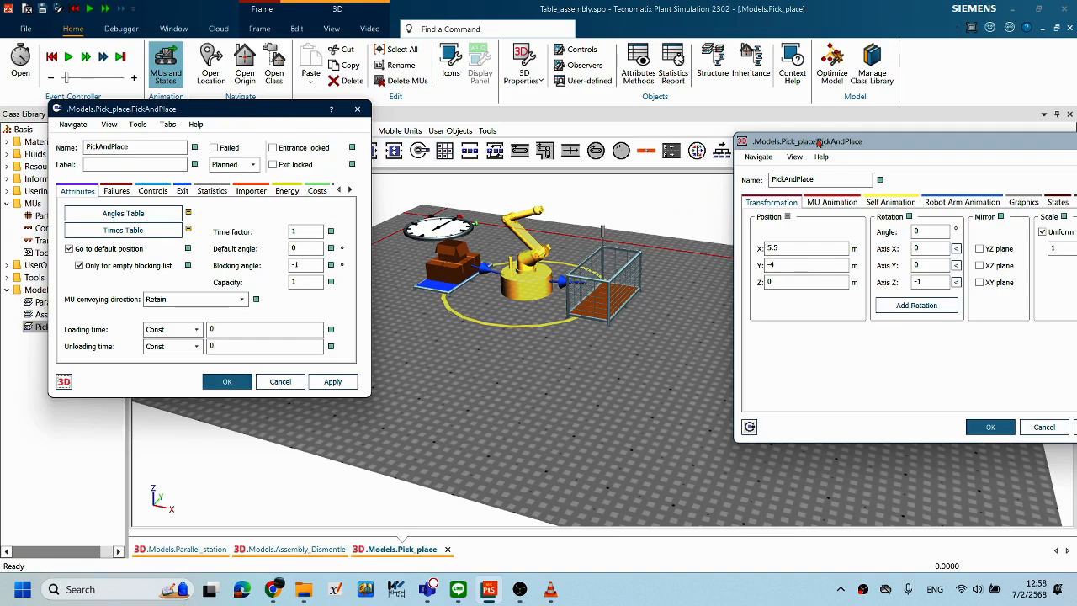
{"action": "left_click_drag", "start_coordinate": [824, 142], "coordinate": [740, 132]}
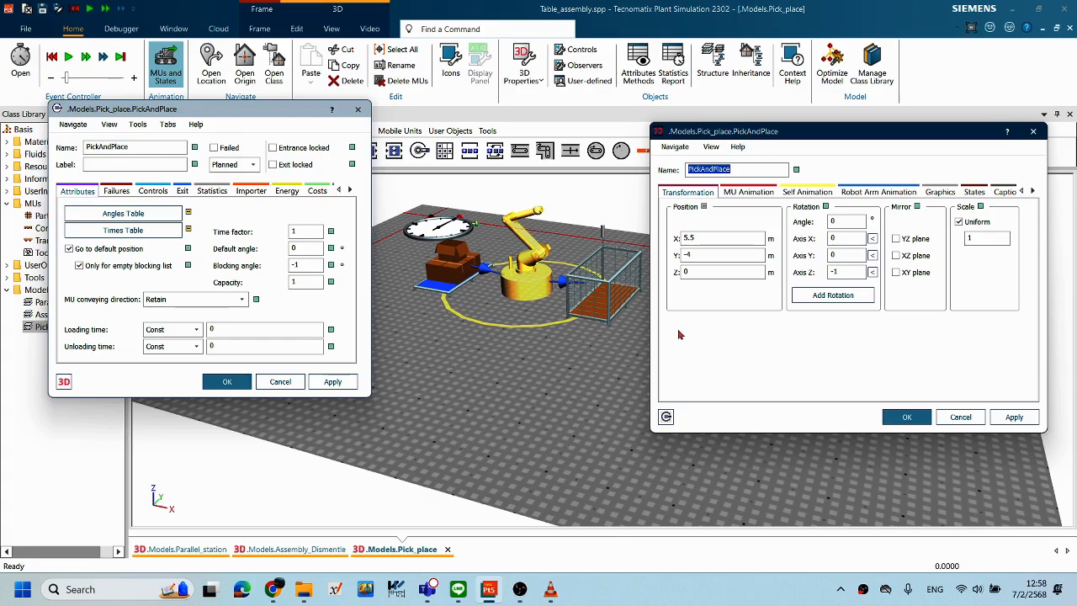
{"action": "mouse_move", "coordinate": [709, 131]}
{"action": "left_mouse_down"}
{"action": "mouse_move", "coordinate": [679, 132]}
{"action": "mouse_move", "coordinate": [698, 131]}
{"action": "left_mouse_up"}
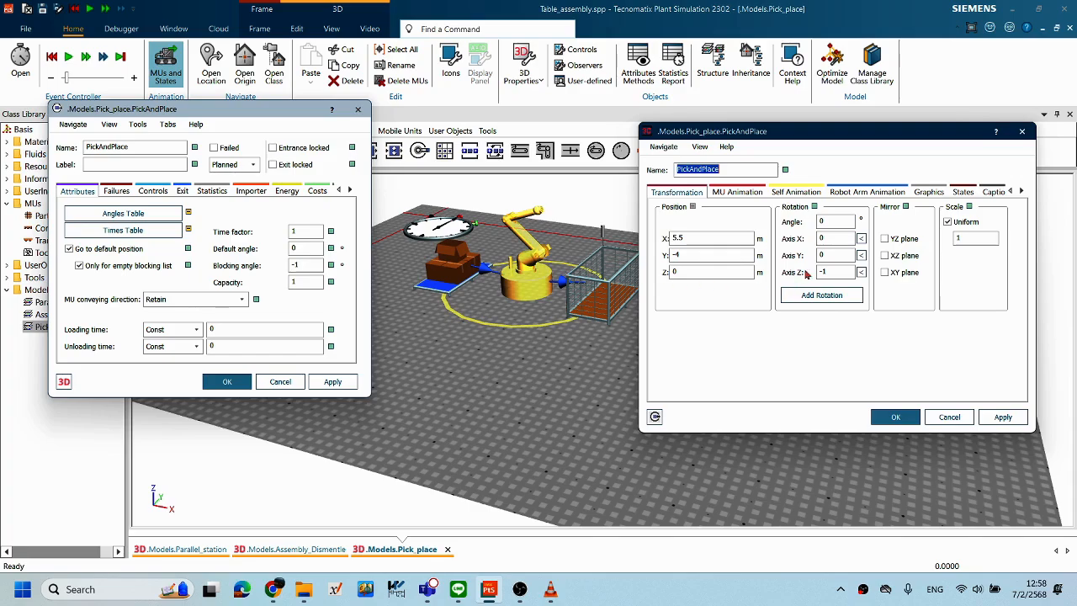
Step: Set the robot's 3D rotation angle to 180° about the Z axis, apply it, and close the 3D properties
{"action": "left_click", "coordinate": [838, 272]}
{"action": "double_click", "coordinate": [814, 221]}
{"action": "type", "text": "180"}
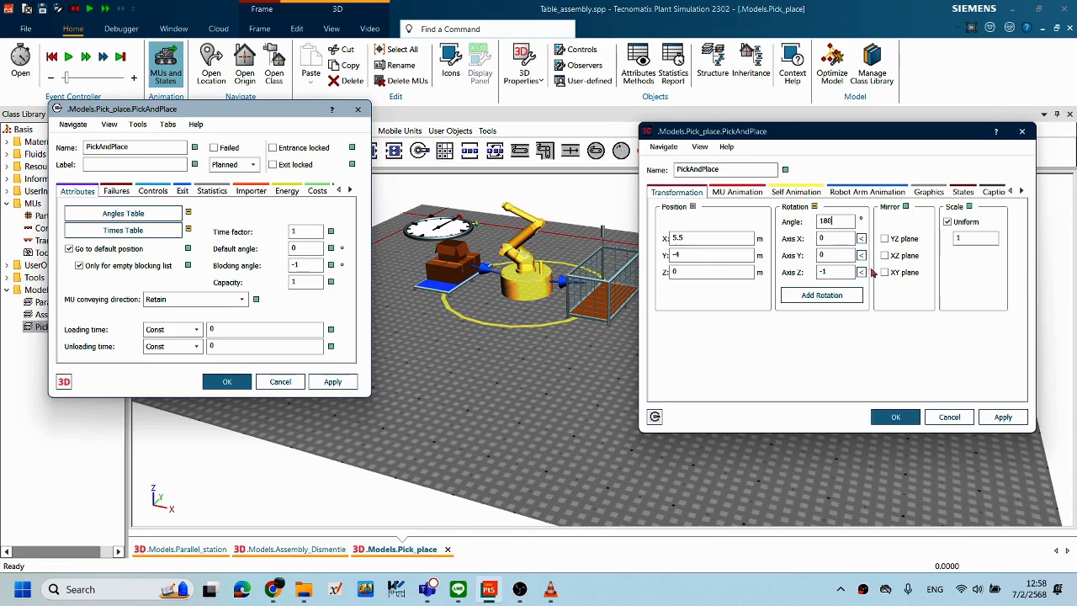
{"action": "left_click", "coordinate": [996, 418]}
{"action": "left_click", "coordinate": [549, 278]}
{"action": "scroll", "coordinate": [551, 282], "scroll_direction": "up", "scroll_amount": 2}
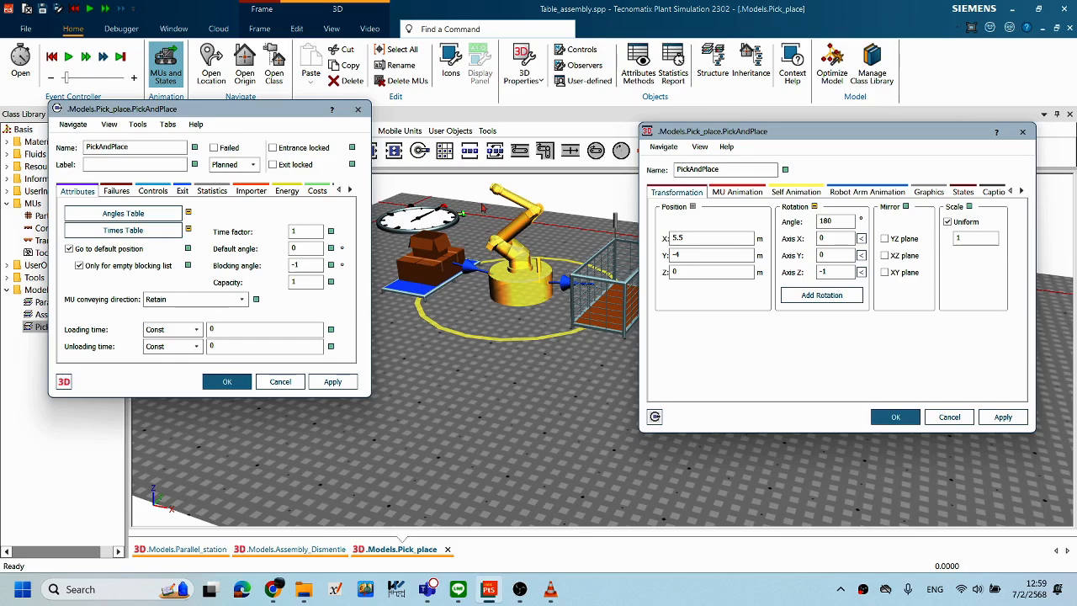
{"action": "left_click", "coordinate": [897, 418]}
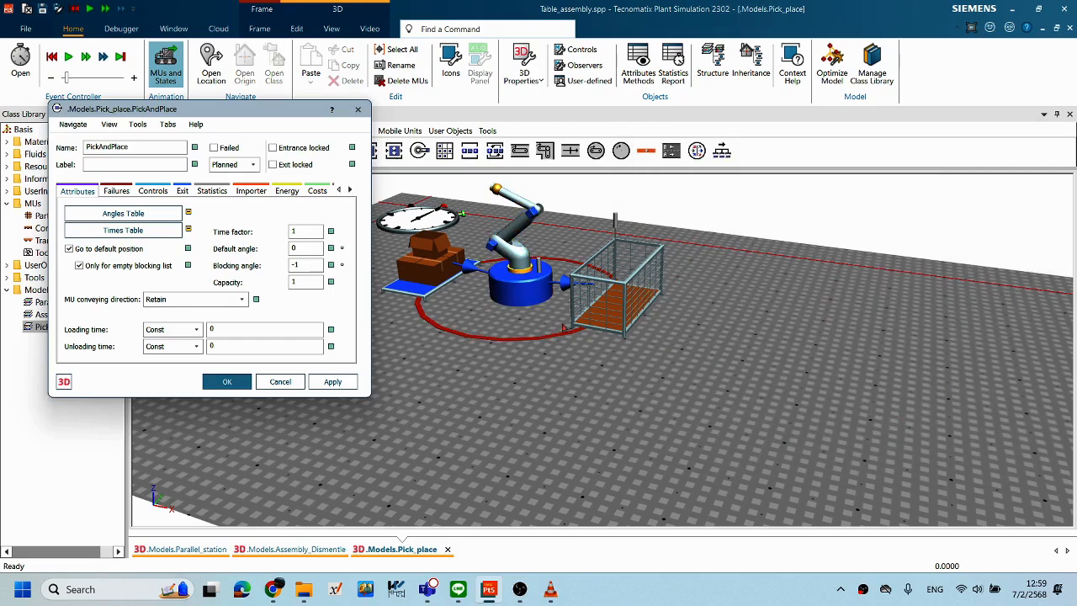
Step: Examine the connectors linking the robot to the Source and Drain, and close the robot's properties without changes
{"action": "mouse_move", "coordinate": [640, 372]}
{"action": "middle_mouse_down"}
{"action": "mouse_move", "coordinate": [654, 361]}
{"action": "mouse_move", "coordinate": [643, 361]}
{"action": "middle_mouse_up"}
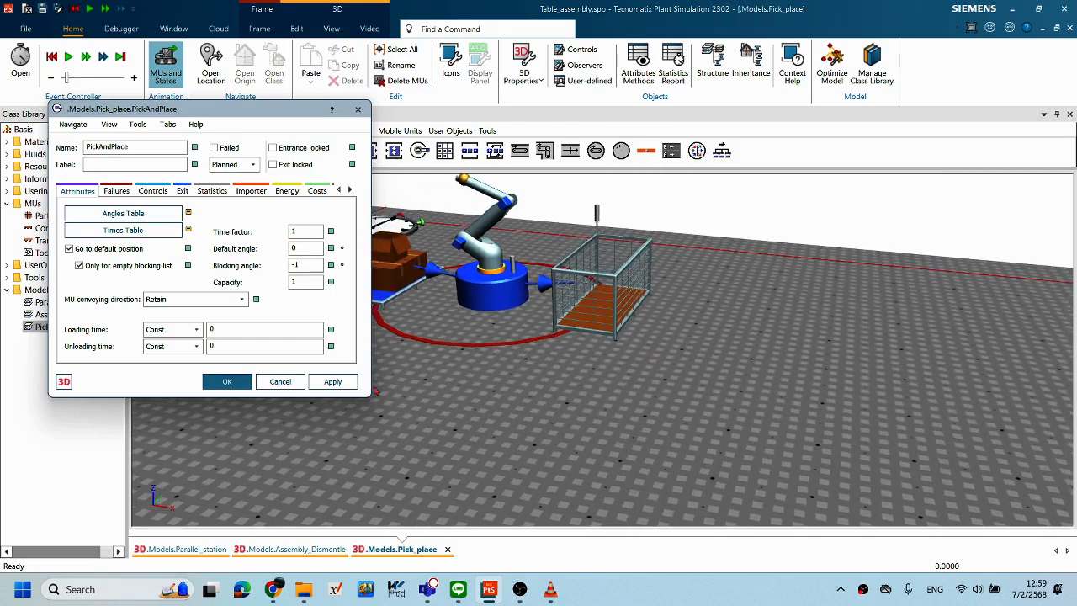
{"action": "mouse_move", "coordinate": [730, 340]}
{"action": "right_mouse_down"}
{"action": "mouse_move", "coordinate": [740, 342]}
{"action": "mouse_move", "coordinate": [730, 352]}
{"action": "right_mouse_up"}
{"action": "middle_click_drag", "start_coordinate": [729, 353], "coordinate": [737, 362]}
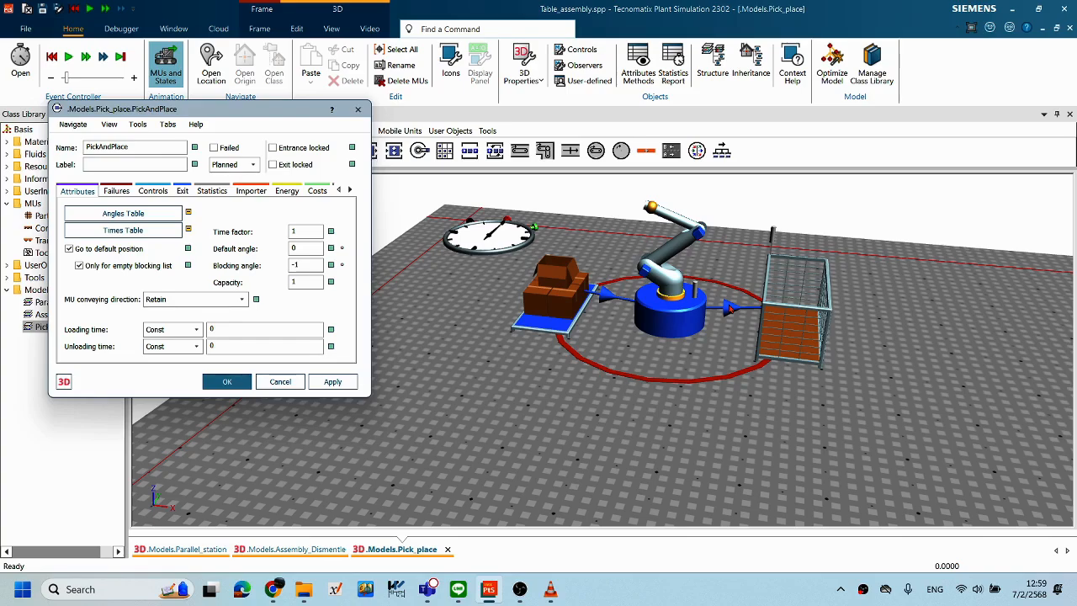
{"action": "left_click", "coordinate": [607, 302]}
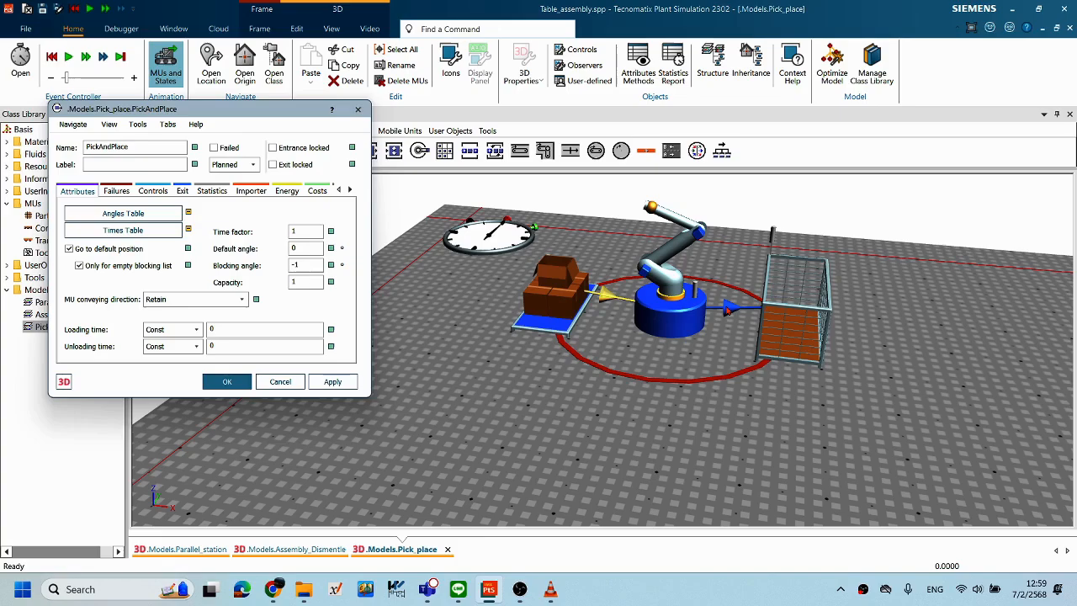
{"action": "left_click", "coordinate": [727, 311]}
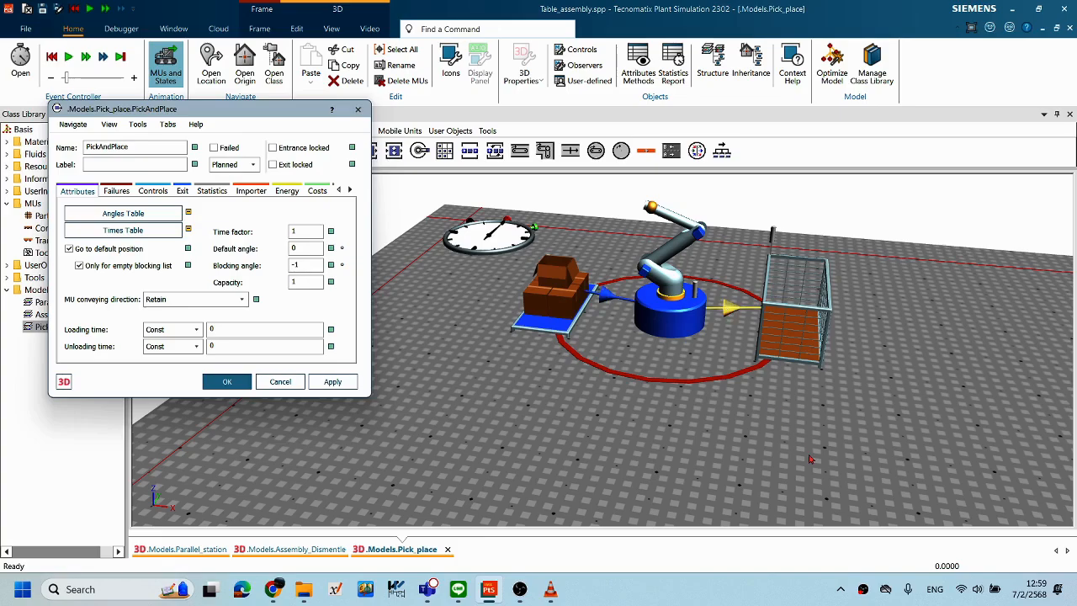
{"action": "left_click", "coordinate": [812, 459]}
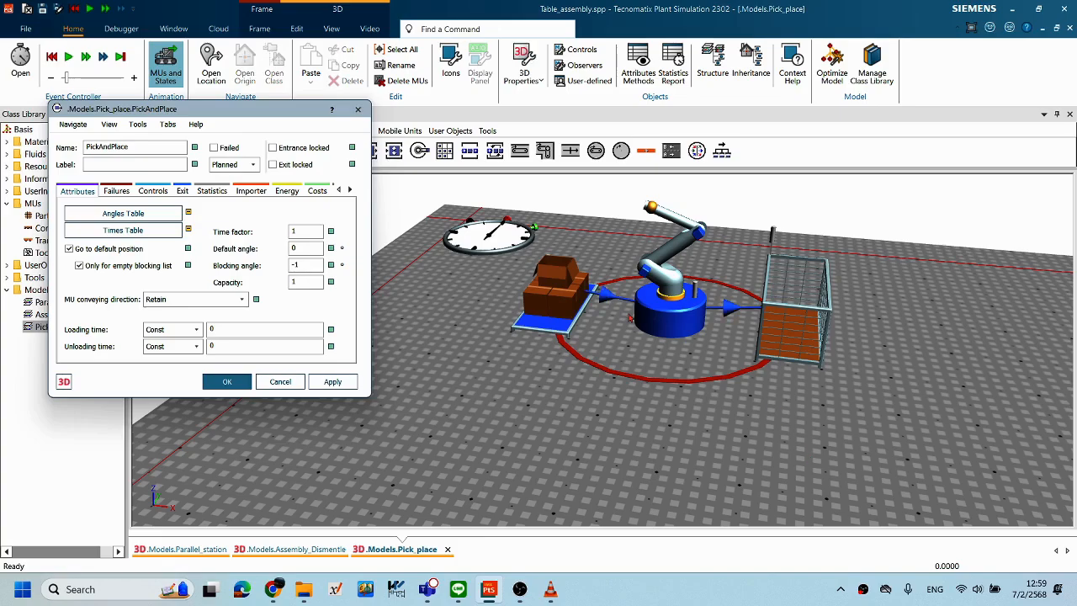
{"action": "left_click", "coordinate": [280, 383]}
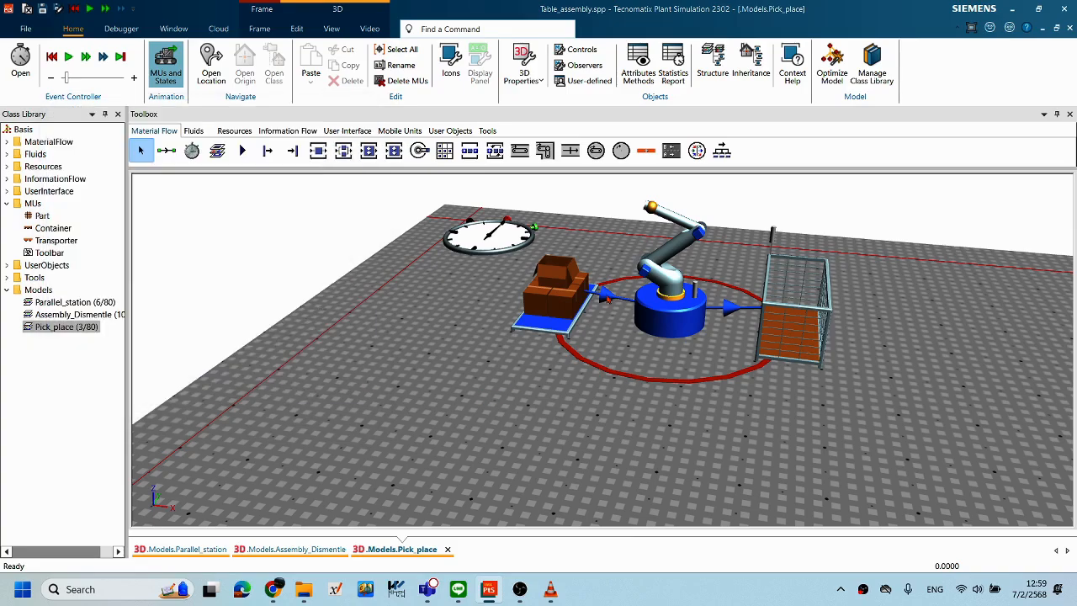
Step: Delete the connector between the Source and the robot
{"action": "left_click", "coordinate": [609, 299]}
{"action": "key", "text": "Delete"}
{"action": "left_click_drag", "start_coordinate": [534, 220], "coordinate": [384, 231]}
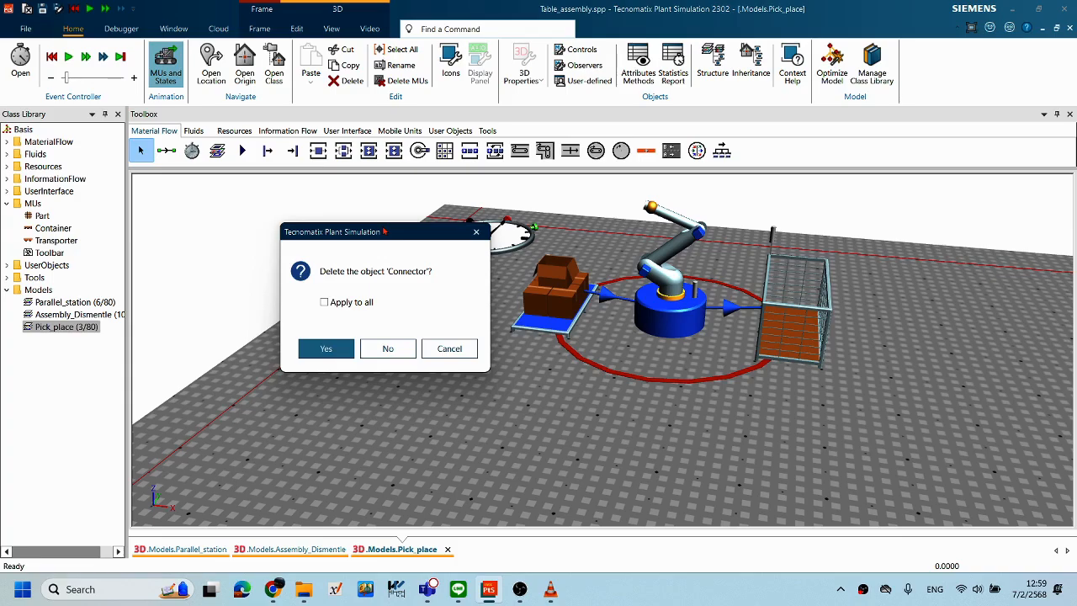
{"action": "left_click", "coordinate": [328, 349]}
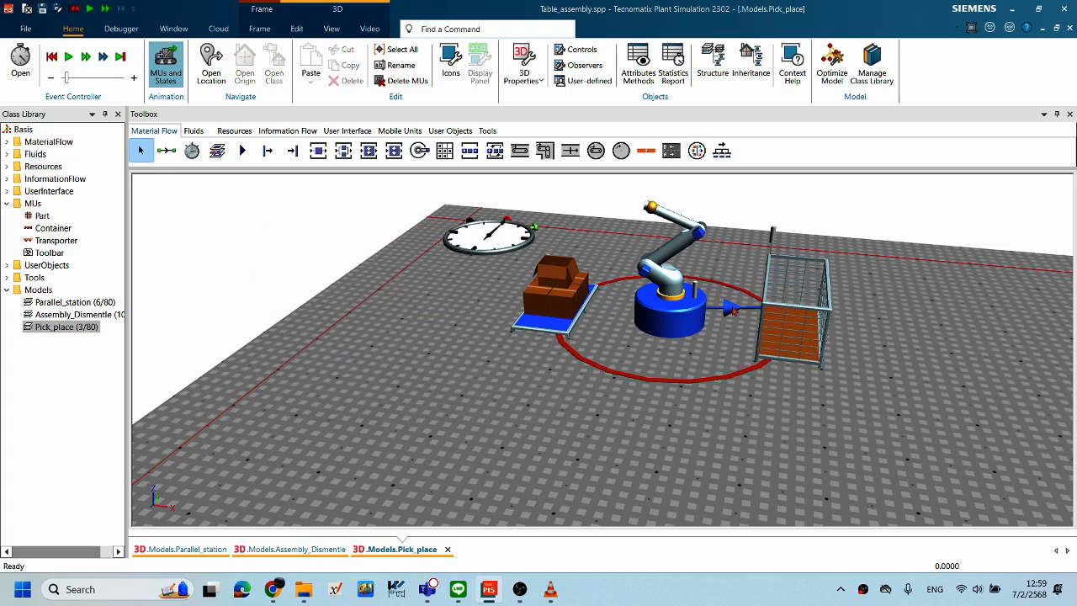
Step: Delete the connector between the robot and the Drain
{"action": "right_click", "coordinate": [735, 311]}
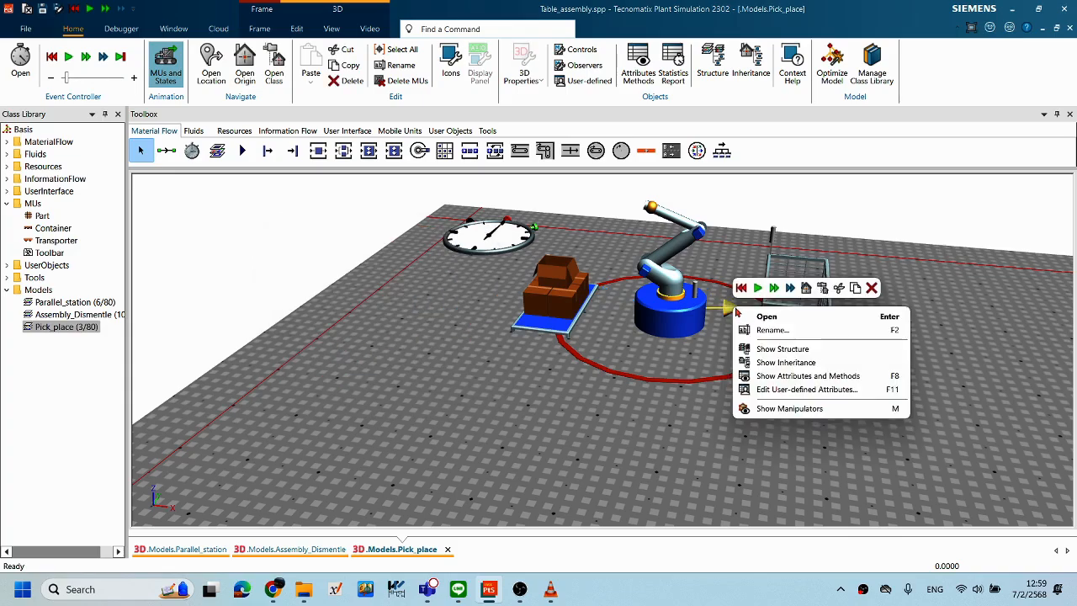
{"action": "left_click", "coordinate": [872, 288]}
{"action": "left_click", "coordinate": [475, 338]}
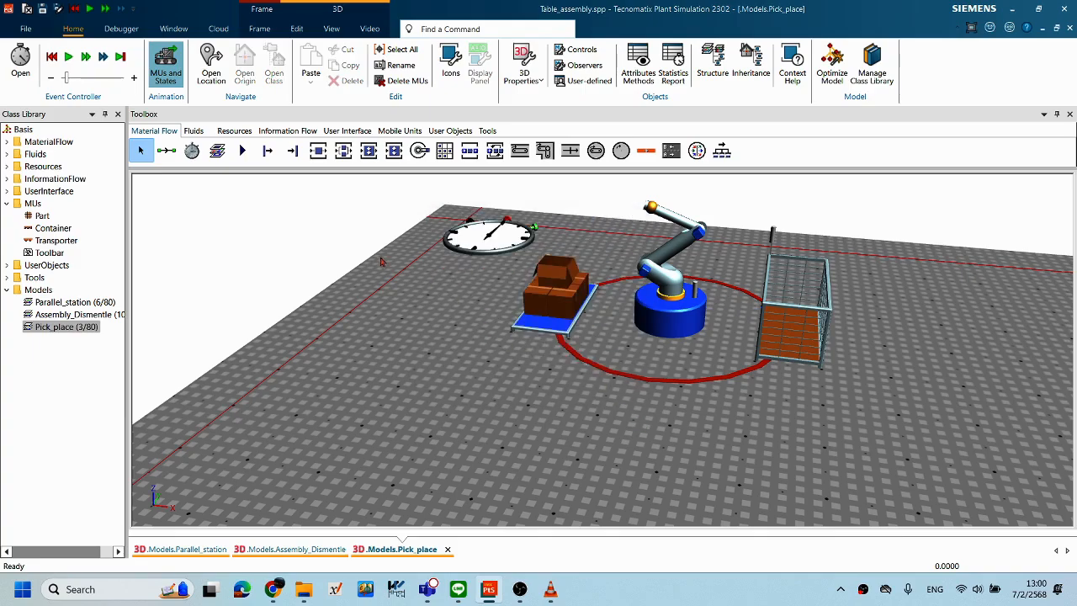
Step: Connect the Source to the PickAndPlace robot, and the robot to the Drain
{"action": "left_click", "coordinate": [166, 152]}
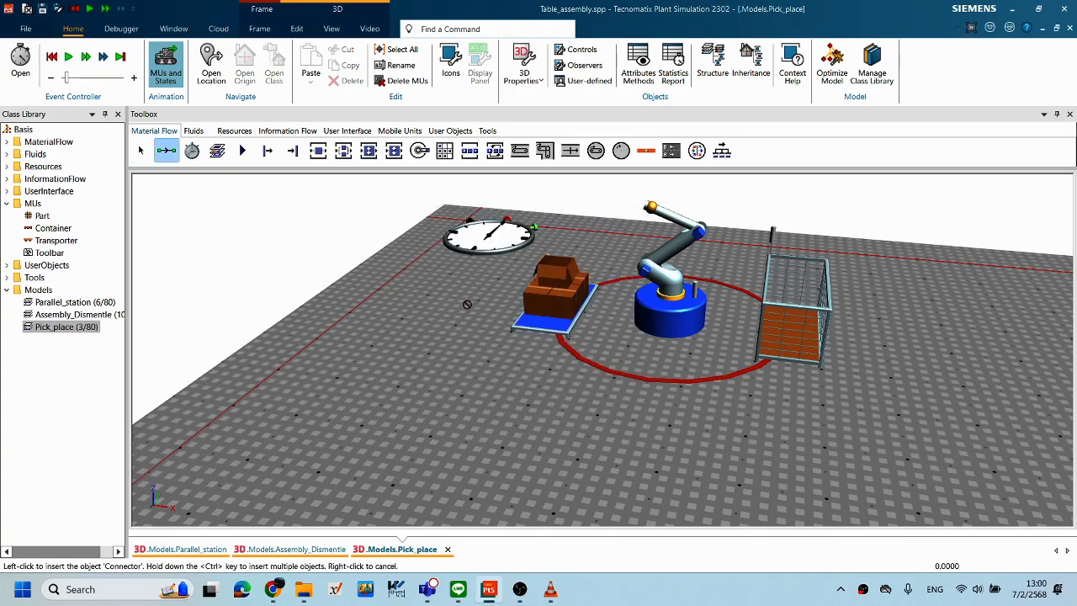
{"action": "left_click", "coordinate": [561, 288]}
{"action": "left_click", "coordinate": [650, 296]}
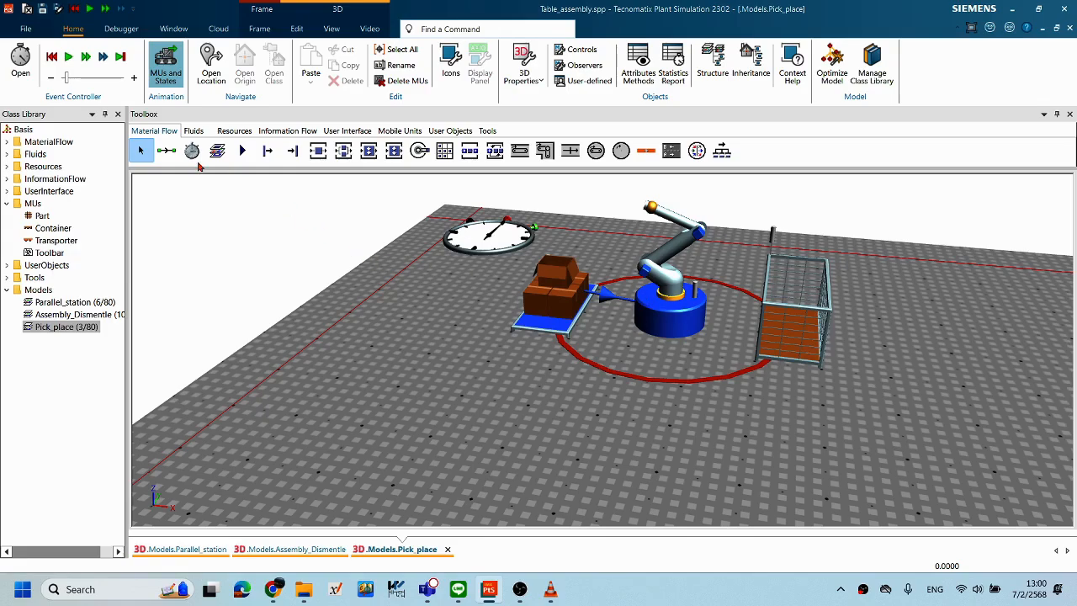
{"action": "left_click", "coordinate": [678, 310]}
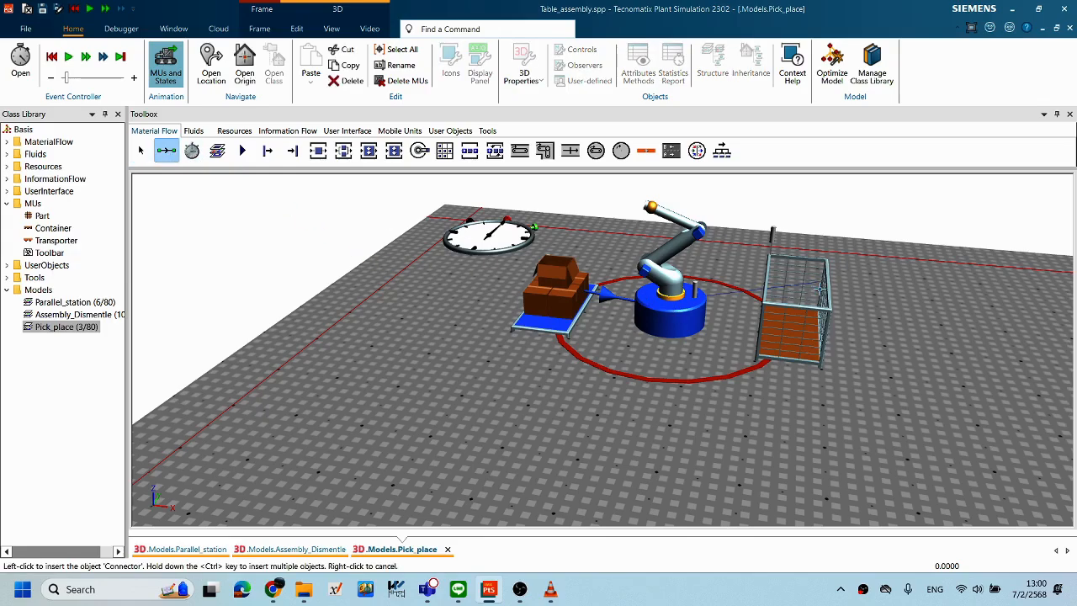
{"action": "left_click", "coordinate": [803, 326]}
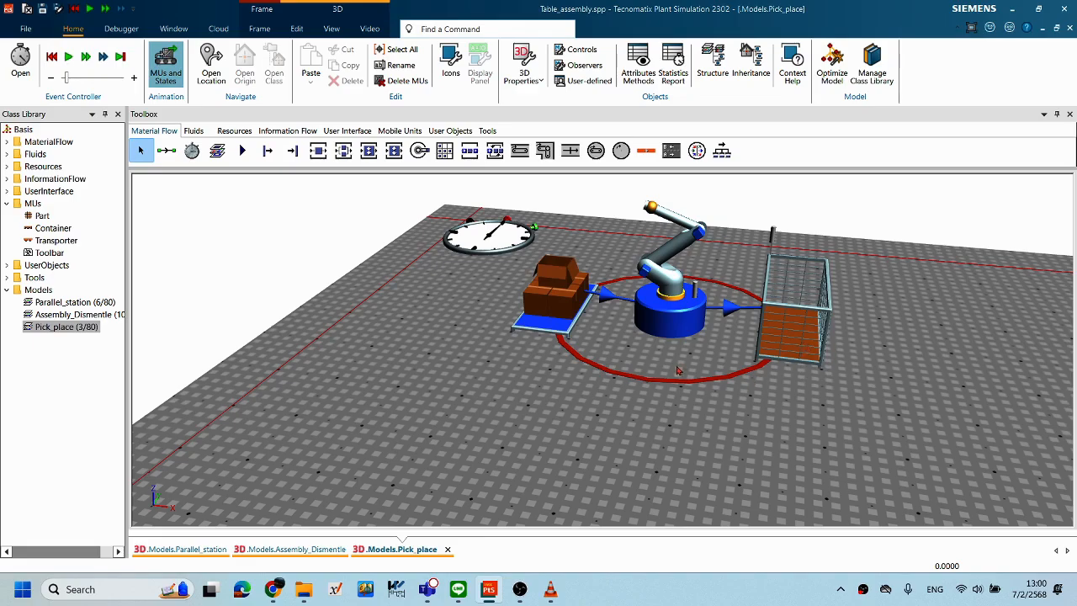
Step: Open the PickAndPlace robot's Times Table and arrange it so the Source, robot and Drain stay visible
{"action": "middle_click_drag", "start_coordinate": [677, 365], "coordinate": [684, 301]}
{"action": "double_click", "coordinate": [665, 300]}
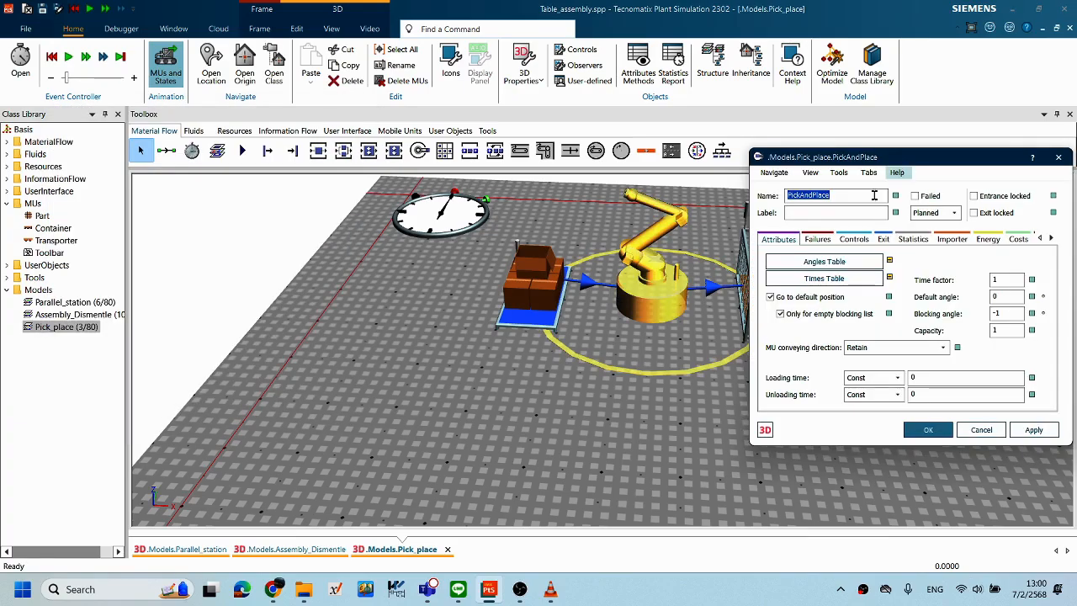
{"action": "left_click", "coordinate": [824, 278]}
{"action": "left_click_drag", "start_coordinate": [523, 210], "coordinate": [876, 224]}
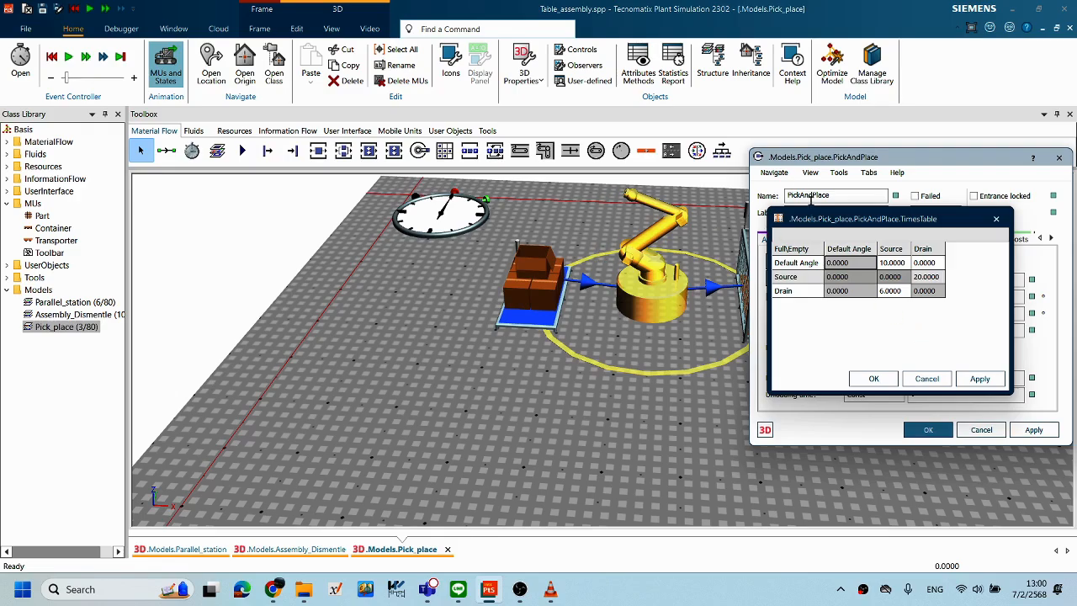
{"action": "left_click_drag", "start_coordinate": [858, 220], "coordinate": [911, 218]}
{"action": "right_click_drag", "start_coordinate": [648, 291], "coordinate": [573, 291]}
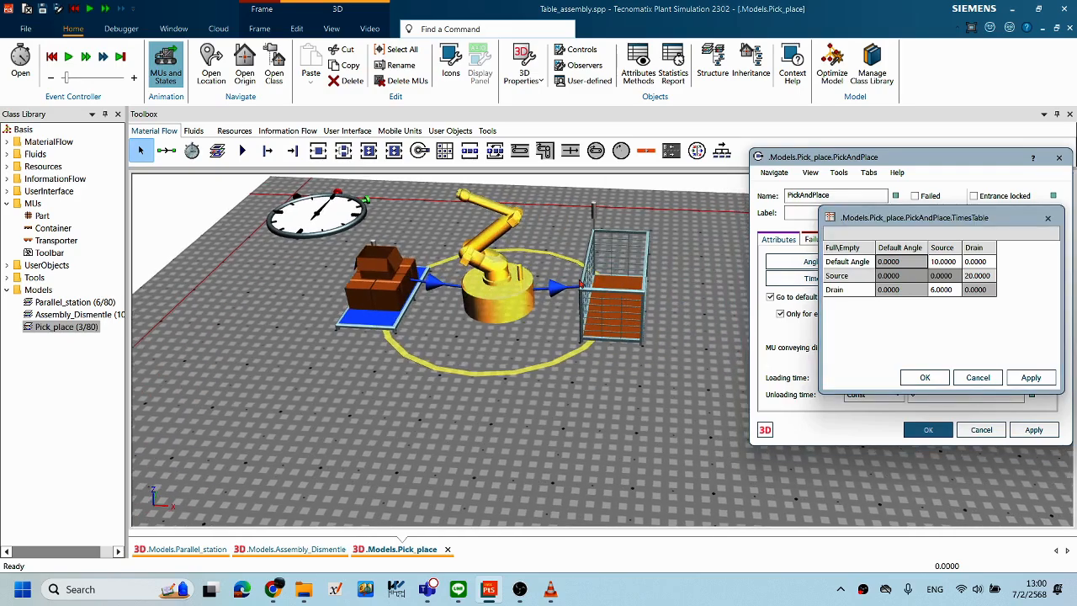
{"action": "left_click_drag", "start_coordinate": [917, 217], "coordinate": [855, 199]}
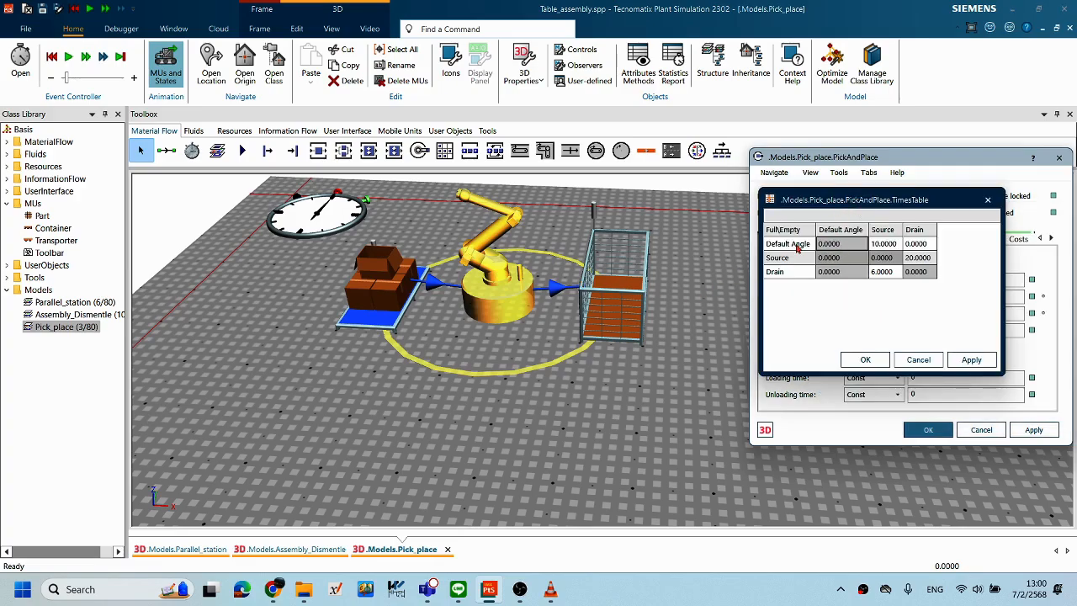
Step: Set the robot's movement times to 3 from Default Angle to Source and 20 from Drain to Source, and apply them
{"action": "double_click", "coordinate": [879, 244]}
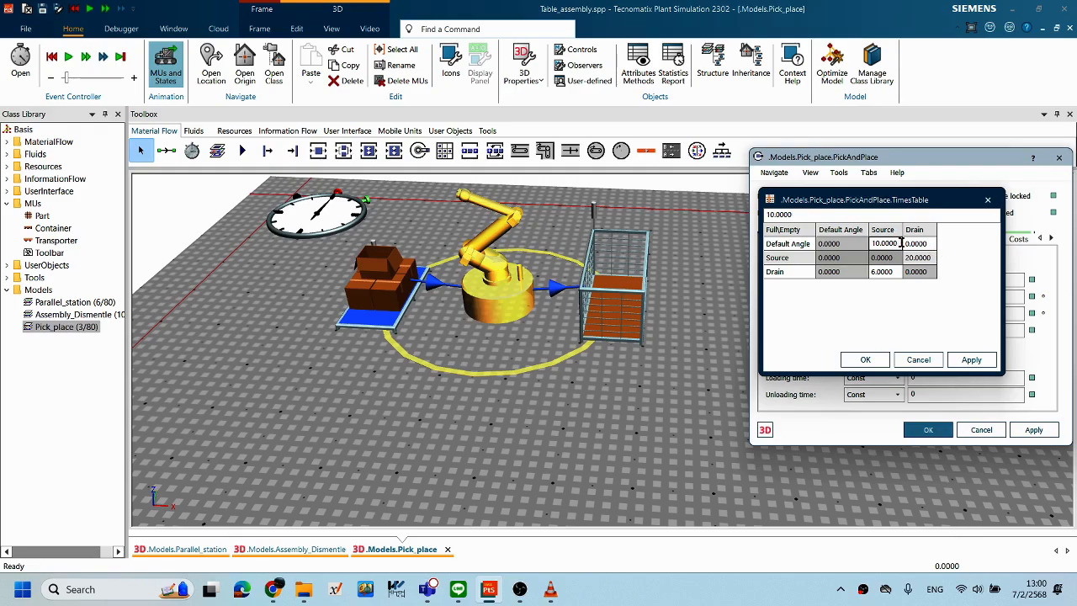
{"action": "left_click_drag", "start_coordinate": [898, 243], "coordinate": [850, 244]}
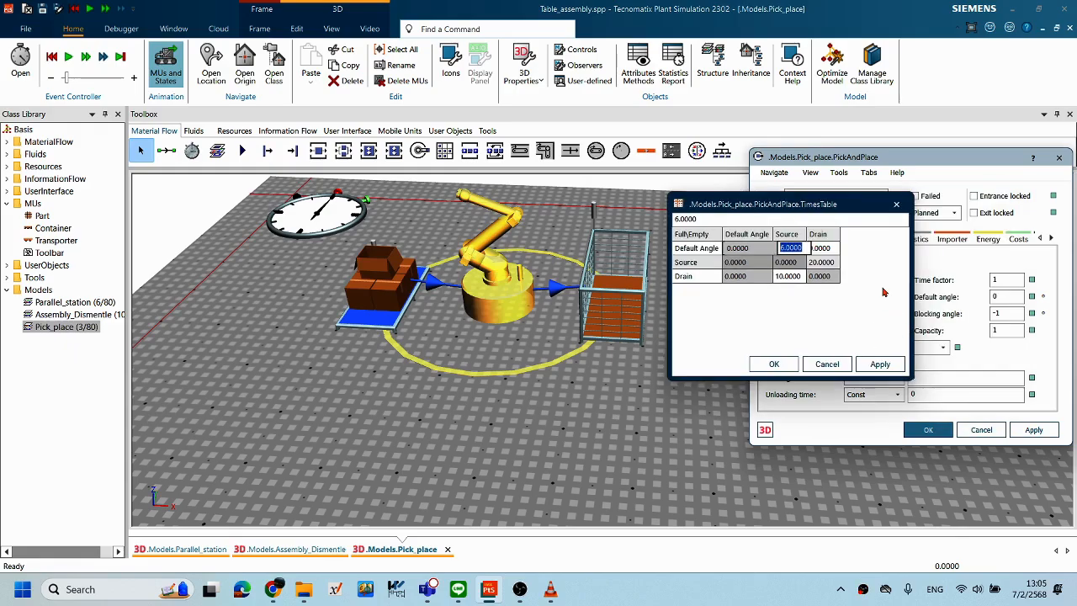
{"action": "left_click_drag", "start_coordinate": [808, 211], "coordinate": [834, 211]}
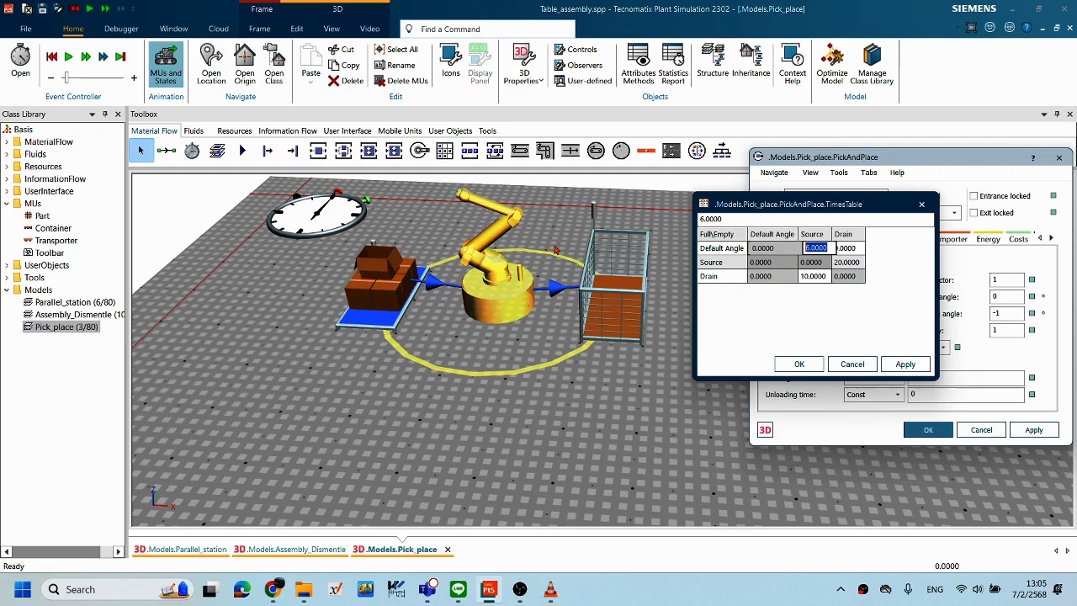
{"action": "left_click", "coordinate": [817, 250]}
{"action": "double_click", "coordinate": [816, 250]}
{"action": "type", "text": "3"}
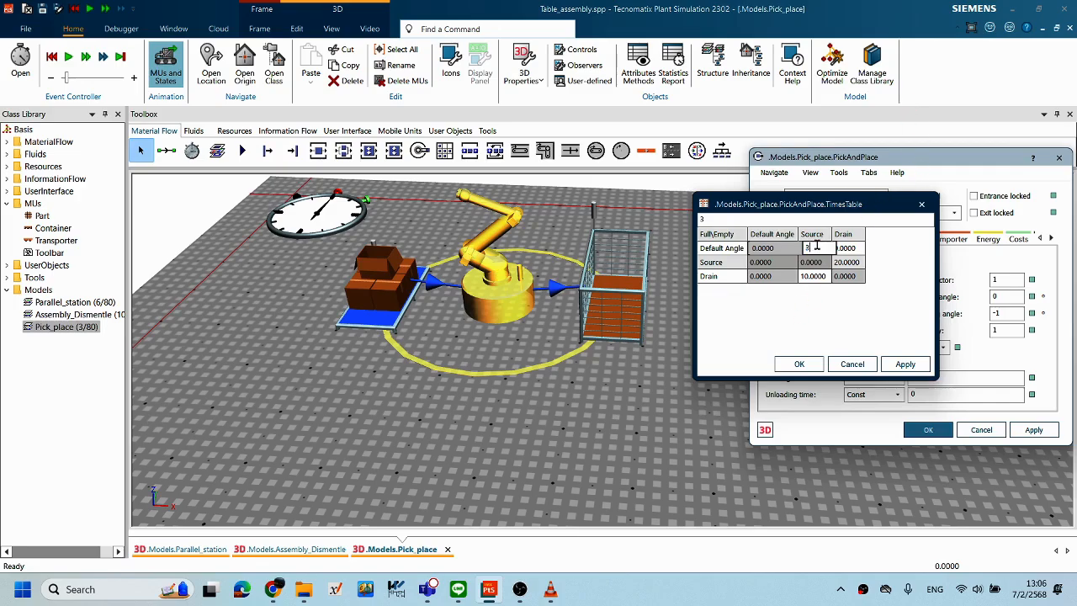
{"action": "left_click", "coordinate": [815, 279]}
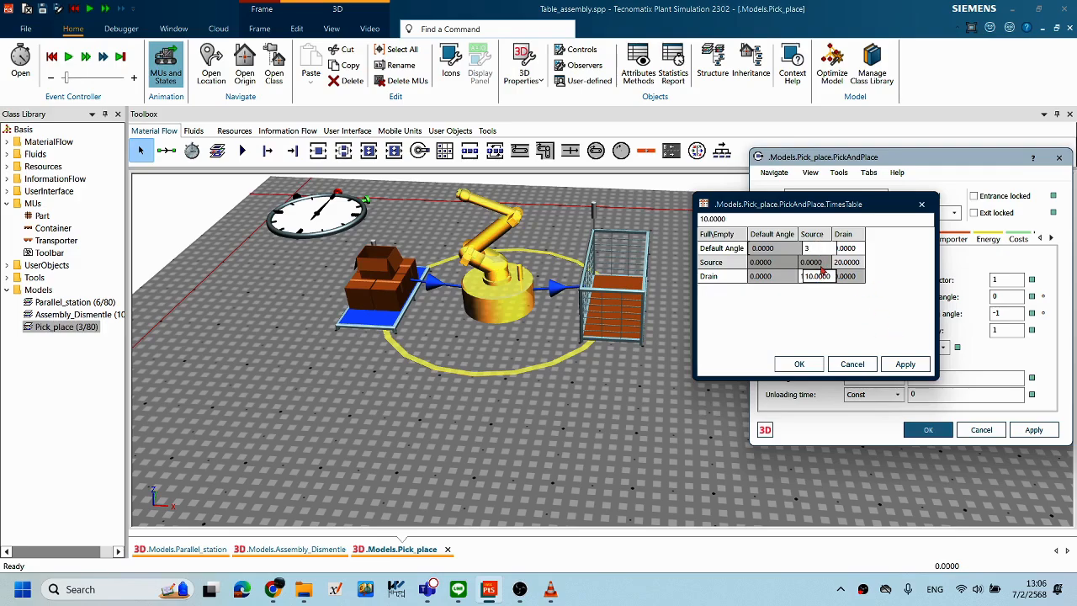
{"action": "left_click_drag", "start_coordinate": [831, 275], "coordinate": [779, 275]}
{"action": "type", "text": "20"}
{"action": "left_click", "coordinate": [905, 363]}
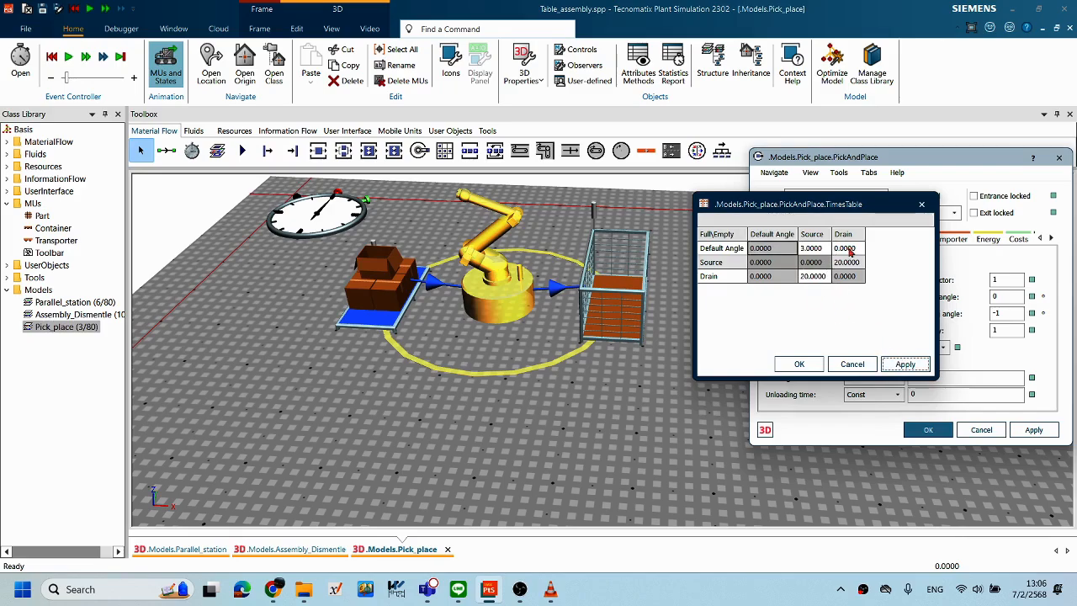
Step: Set the robot's movement time from Source to Drain to 10, apply it, and close the Times Table and the robot's properties
{"action": "double_click", "coordinate": [850, 261]}
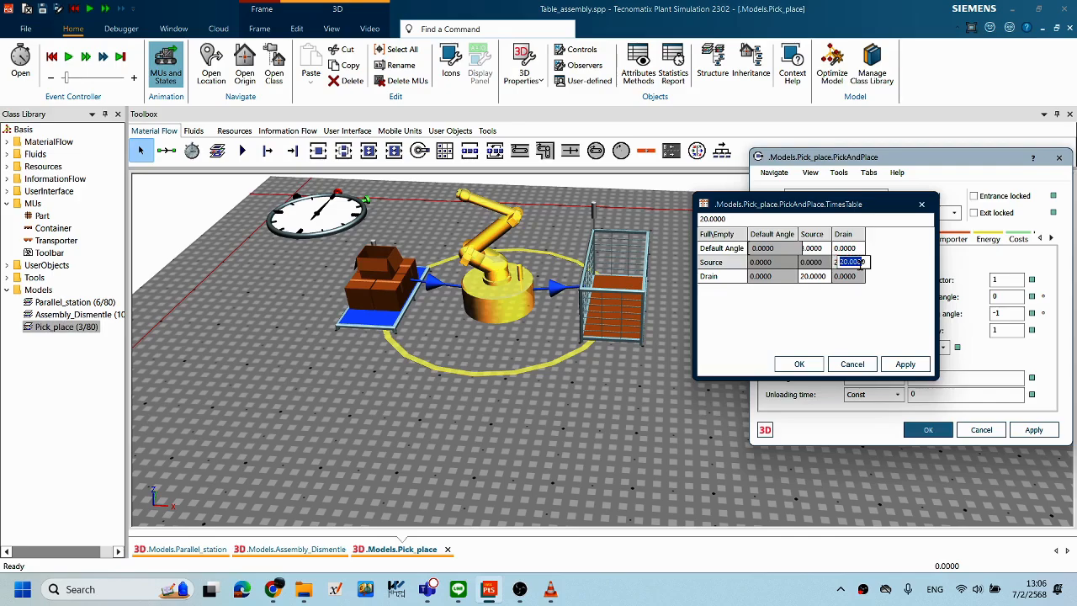
{"action": "left_click", "coordinate": [859, 263]}
{"action": "double_click", "coordinate": [859, 263]}
{"action": "type", "text": "10"}
{"action": "left_click", "coordinate": [905, 365]}
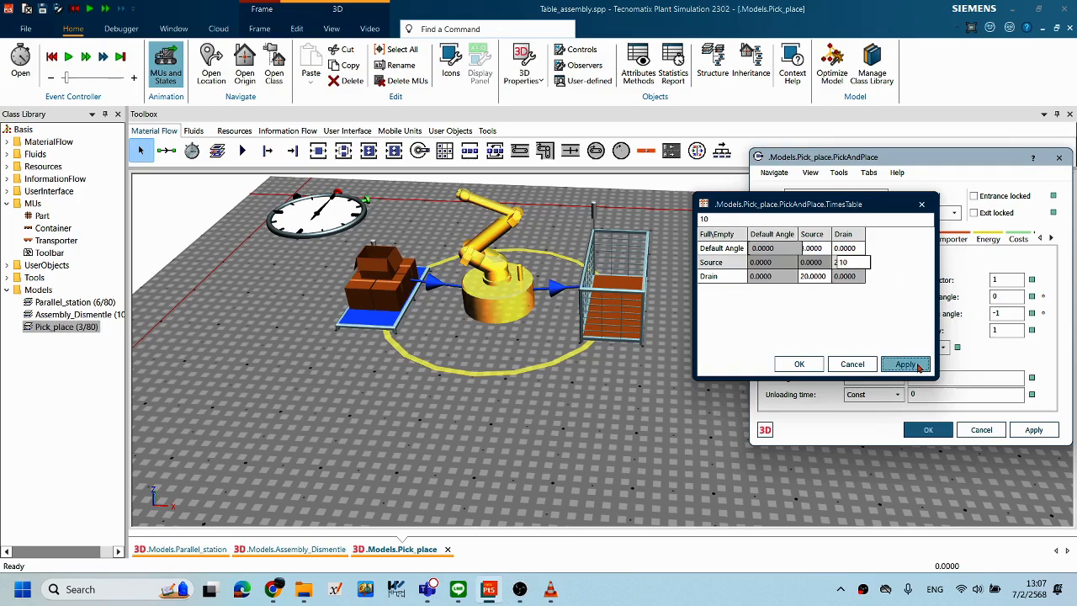
{"action": "left_click", "coordinate": [799, 364]}
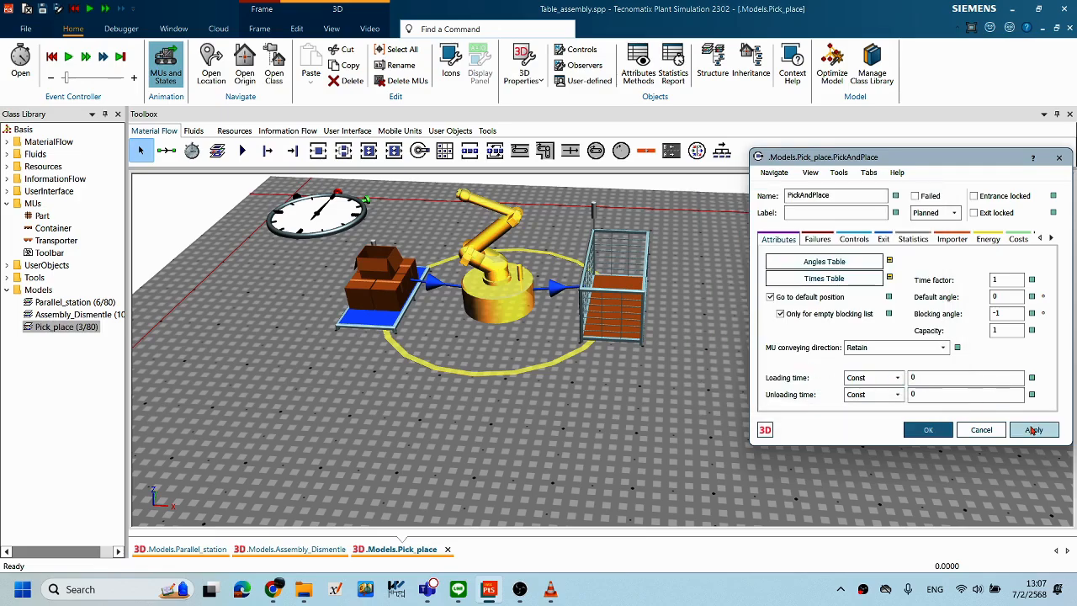
{"action": "left_click", "coordinate": [927, 429]}
Step: Open the Pick_place model's Event Controller, place it clear of the robot, and process single events to check the robot's movement to the Source
{"action": "right_click", "coordinate": [762, 280]}
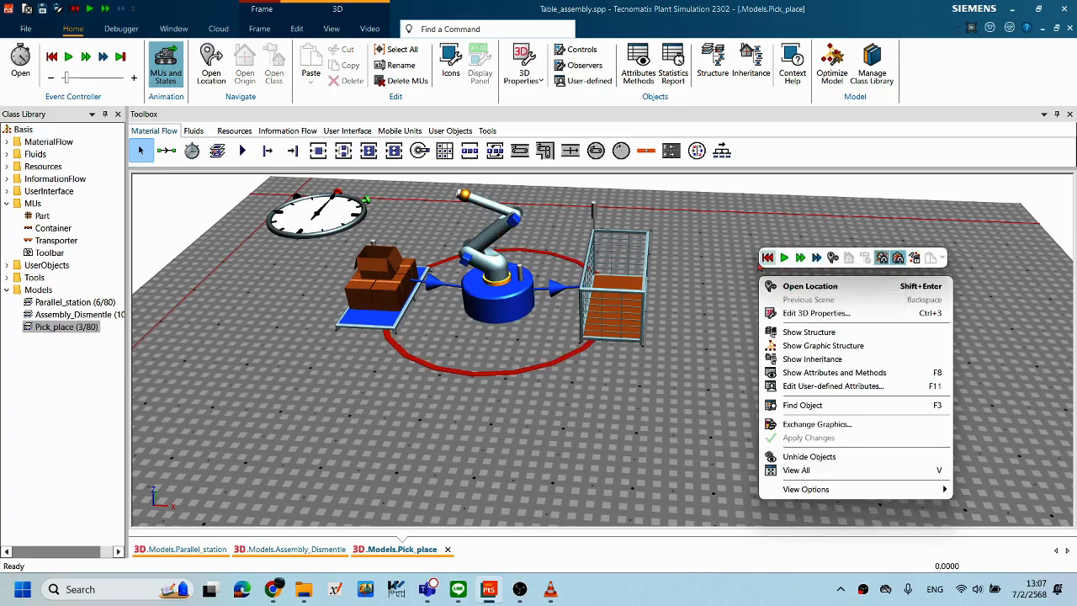
{"action": "left_click", "coordinate": [383, 217]}
{"action": "double_click", "coordinate": [318, 225]}
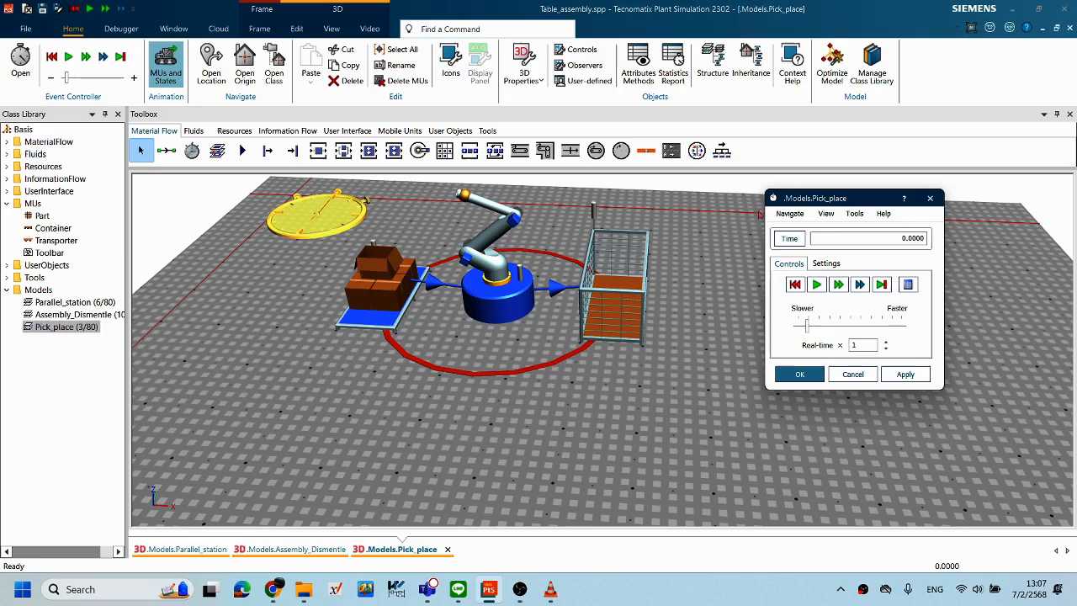
{"action": "left_click_drag", "start_coordinate": [845, 202], "coordinate": [890, 228]}
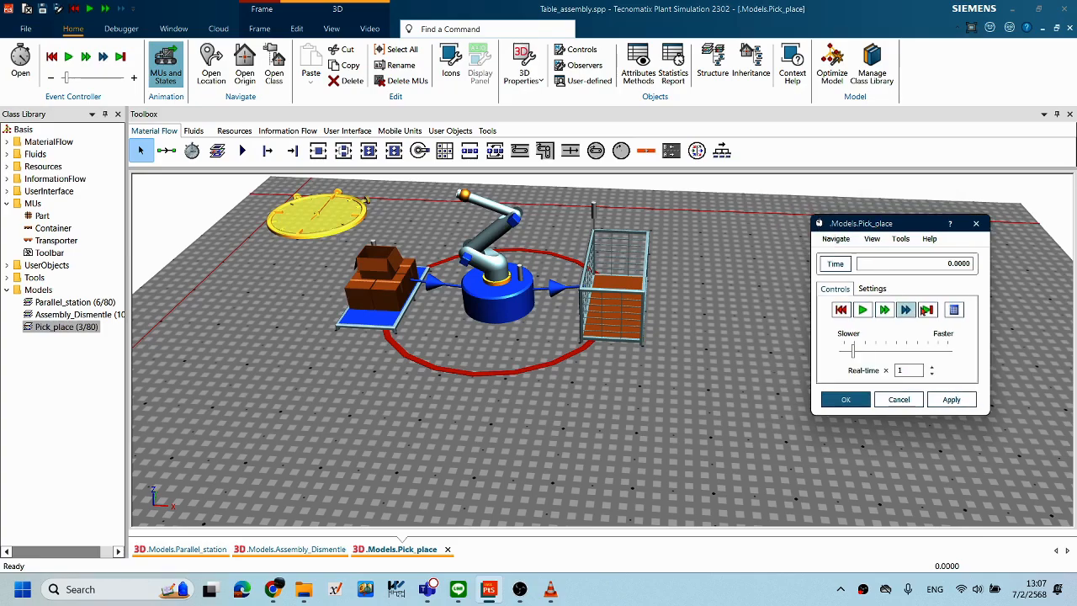
{"action": "left_click", "coordinate": [928, 310]}
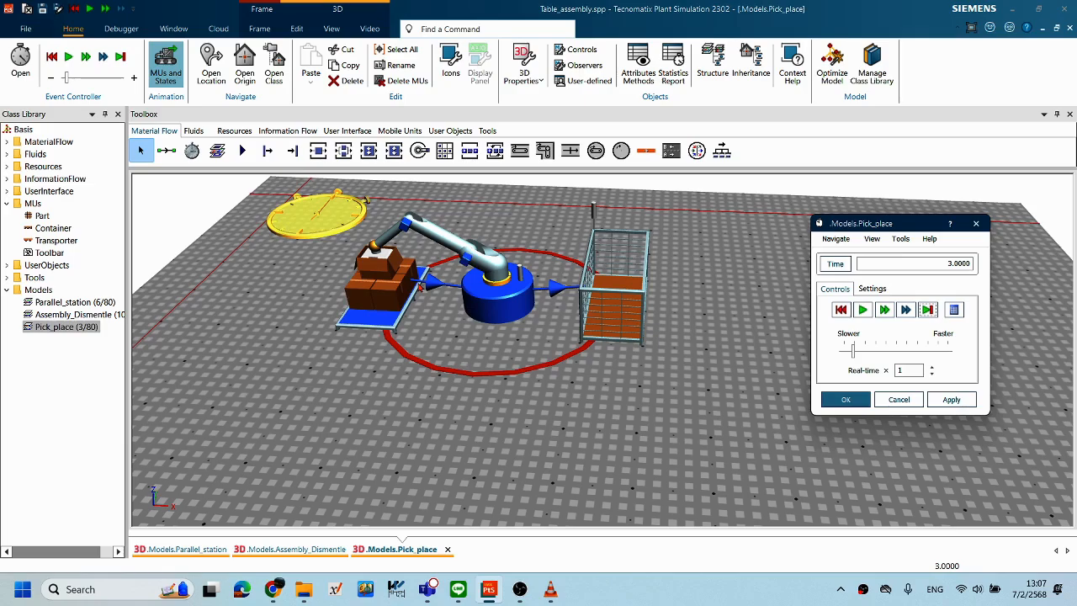
{"action": "left_click", "coordinate": [927, 311]}
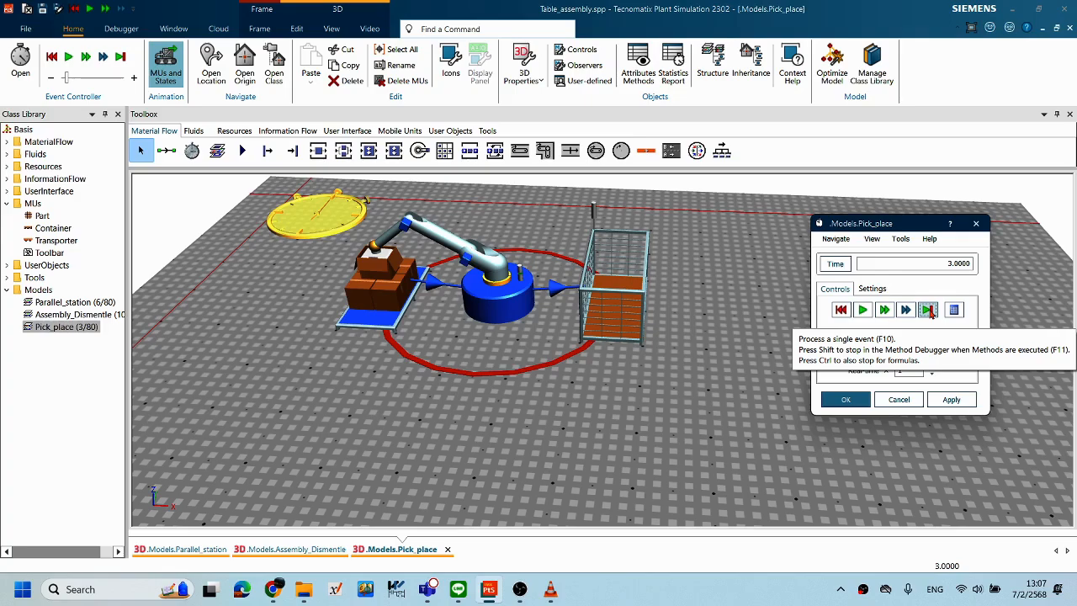
Step: Advance the Pick_place simulation one event at a time to examine the robot's pick and place positions
{"action": "left_click", "coordinate": [927, 310]}
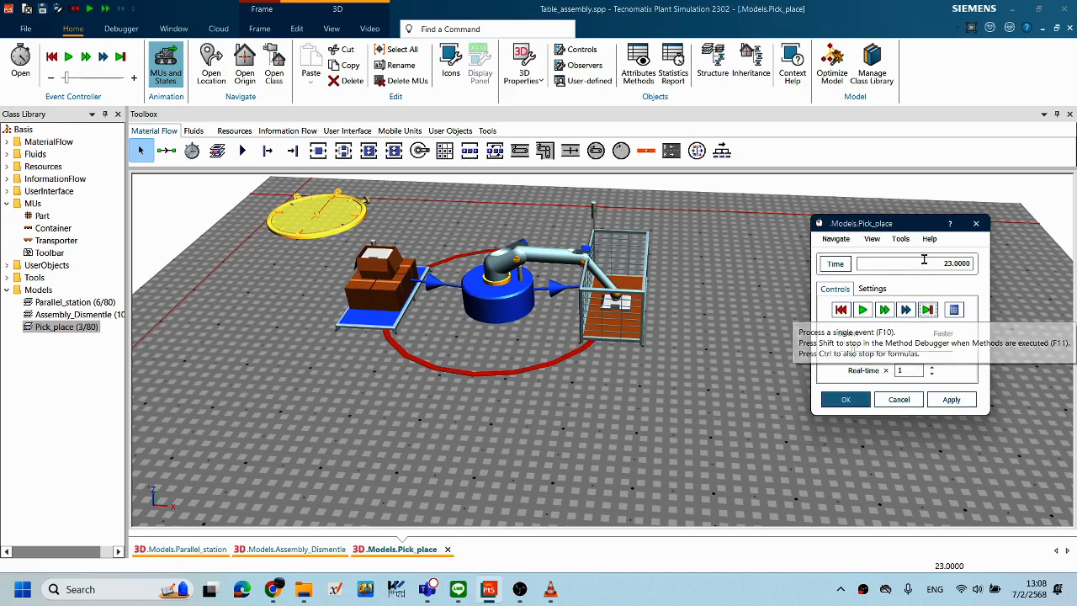
{"action": "left_click", "coordinate": [928, 311]}
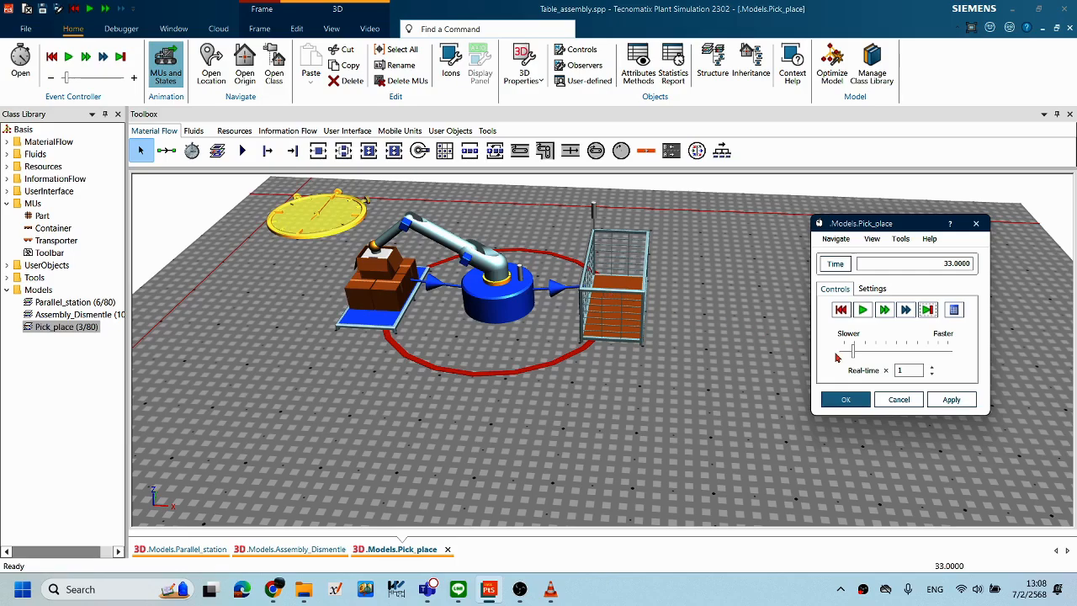
{"action": "left_click_drag", "start_coordinate": [861, 223], "coordinate": [818, 216]}
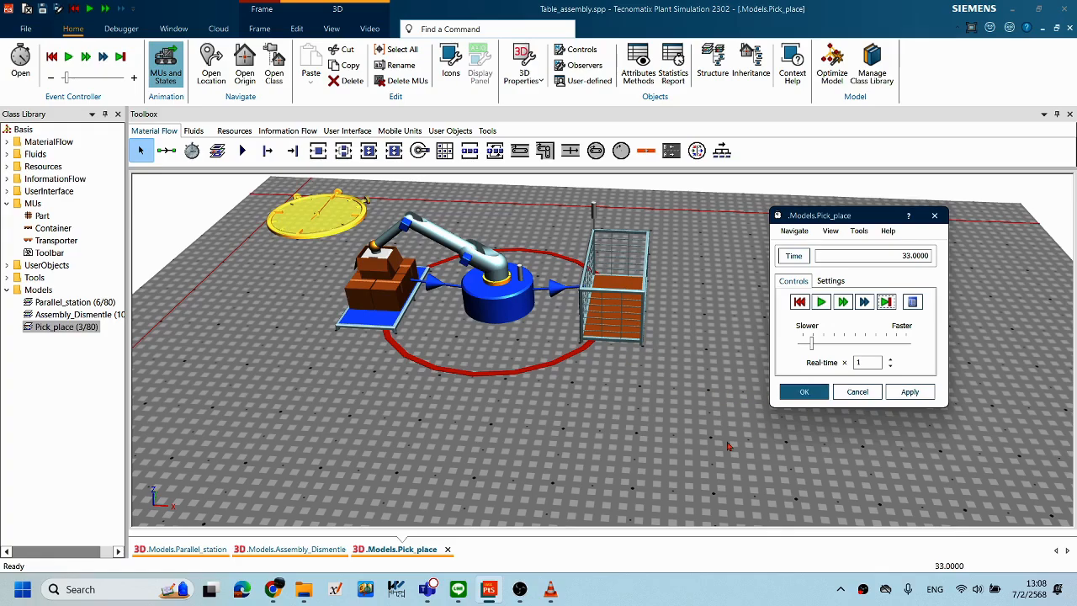
{"action": "left_click_drag", "start_coordinate": [807, 215], "coordinate": [767, 199]}
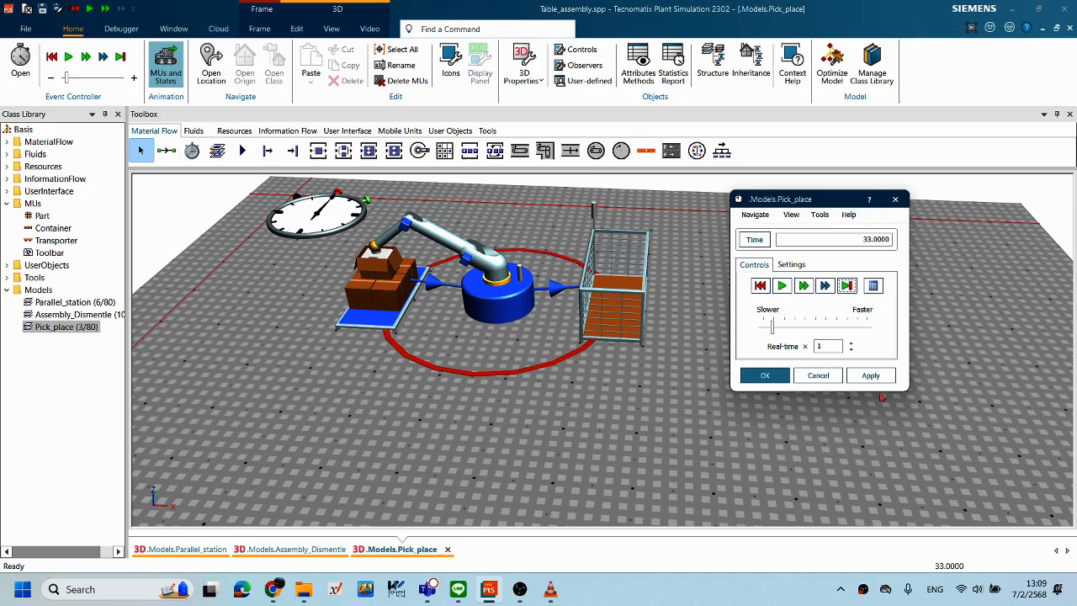
Step: Reset the Pick_place simulation, run it at real-time factor 1 to watch the robot, and reset it again
{"action": "left_click", "coordinate": [761, 287]}
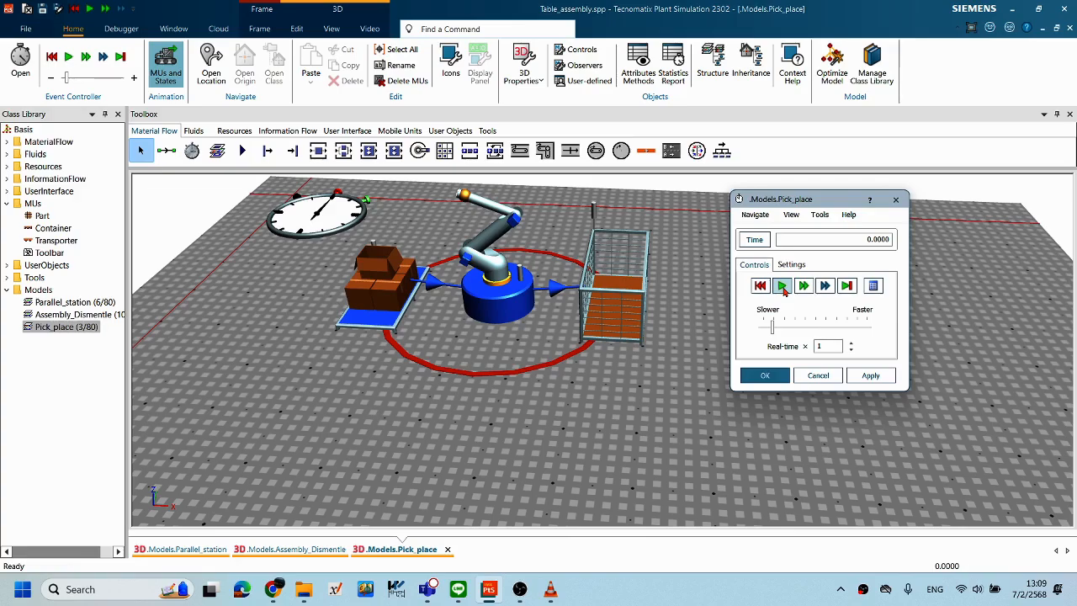
{"action": "left_click", "coordinate": [782, 288]}
{"action": "left_click", "coordinate": [760, 286]}
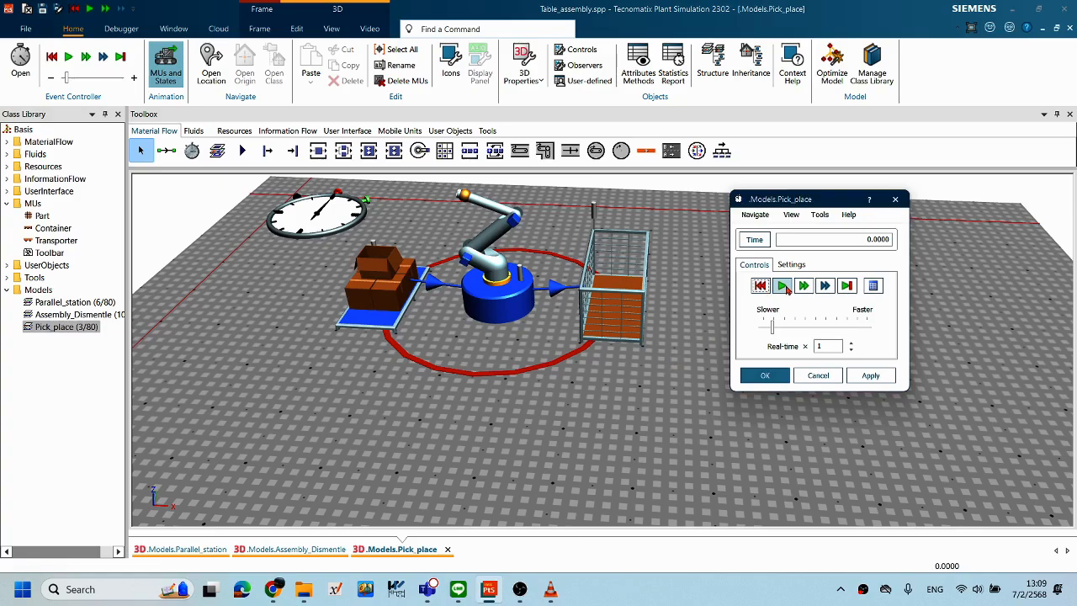
{"action": "left_click", "coordinate": [782, 287]}
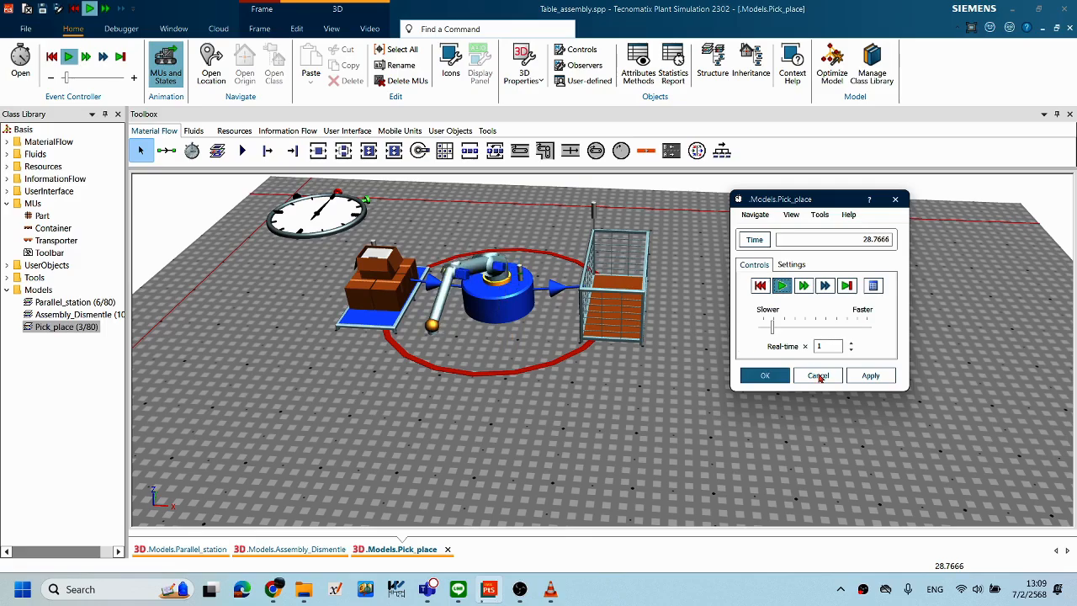
{"action": "left_click", "coordinate": [759, 286]}
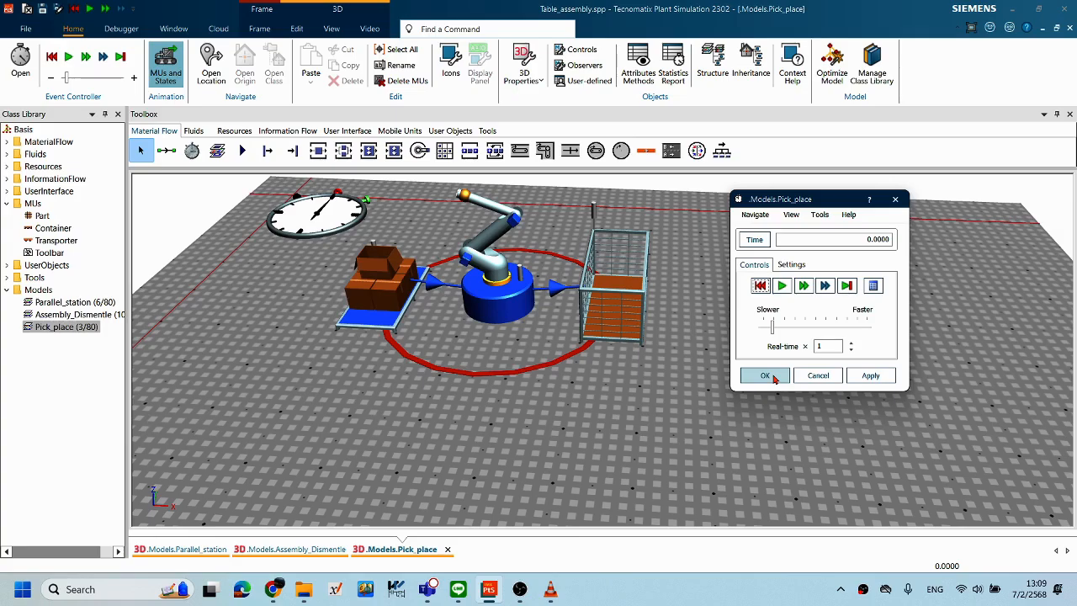
Step: Turn off skipping of long event intervals in the event controller's settings and apply the change
{"action": "left_click", "coordinate": [795, 265]}
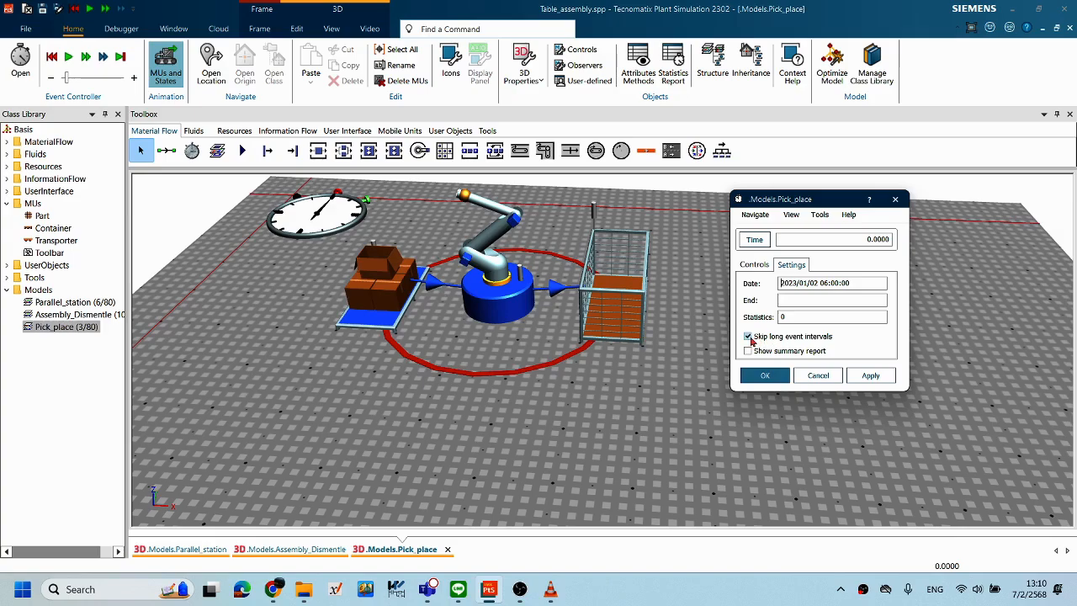
{"action": "left_click", "coordinate": [748, 337]}
{"action": "left_click", "coordinate": [870, 375]}
{"action": "left_click", "coordinate": [779, 380]}
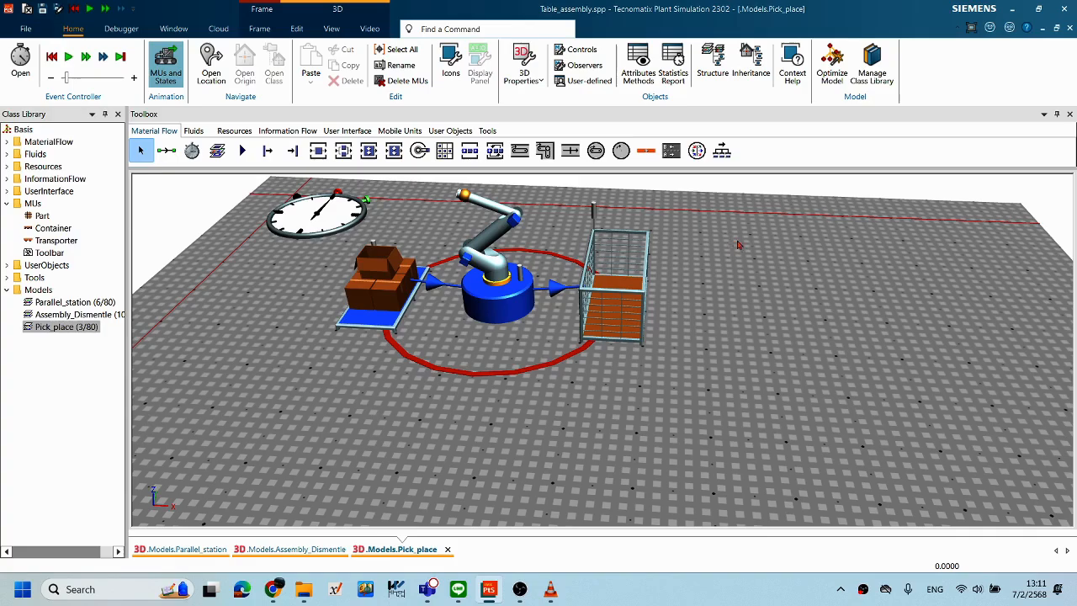
Step: Run the simulation from the event controller to watch the robot's motion, stop it and reset it
{"action": "double_click", "coordinate": [341, 226]}
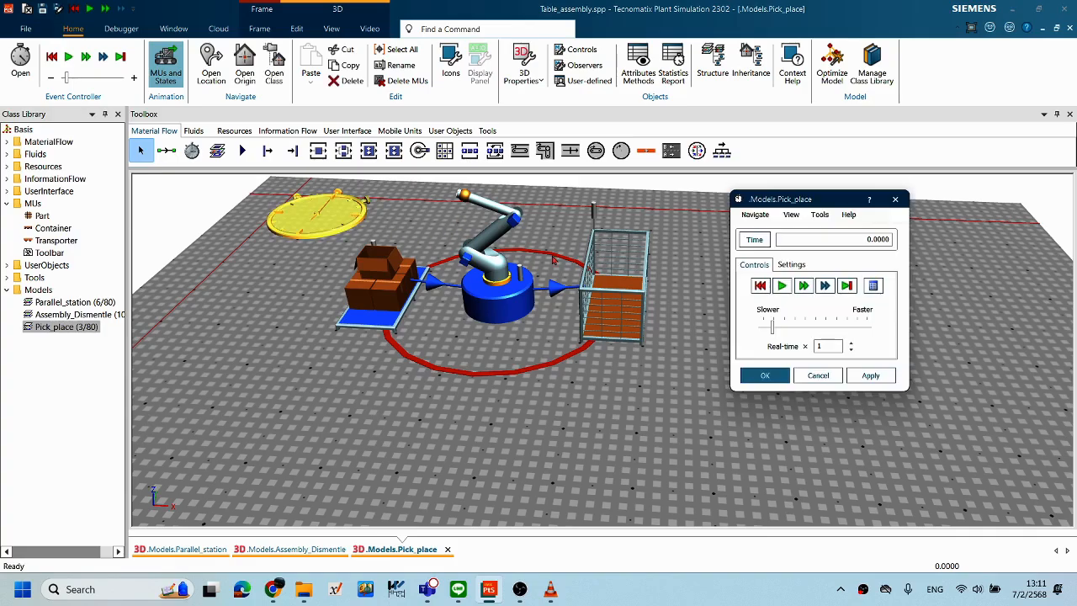
{"action": "left_click", "coordinate": [781, 286]}
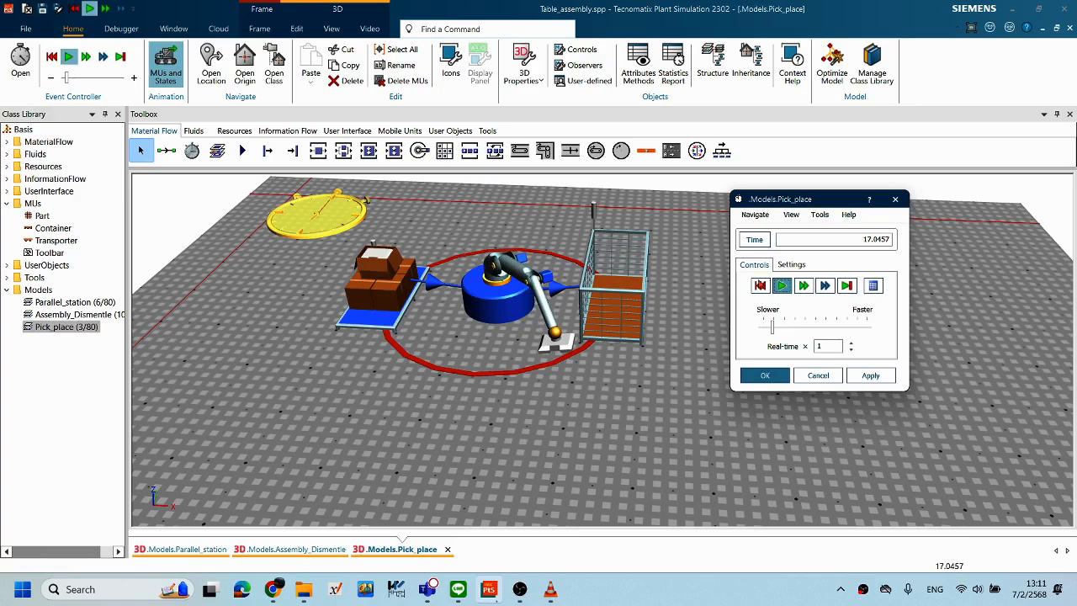
{"action": "left_click", "coordinate": [782, 286]}
{"action": "left_click", "coordinate": [759, 285]}
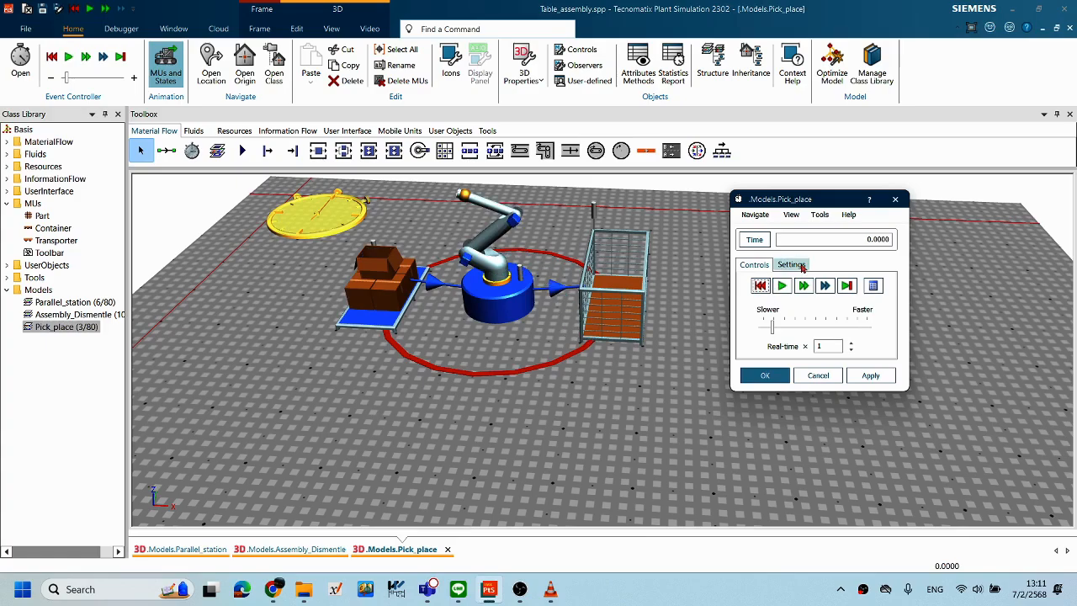
Step: Enable skipping of long event intervals in the event controller's settings and reset the simulation
{"action": "left_click", "coordinate": [791, 265]}
{"action": "left_click", "coordinate": [789, 338]}
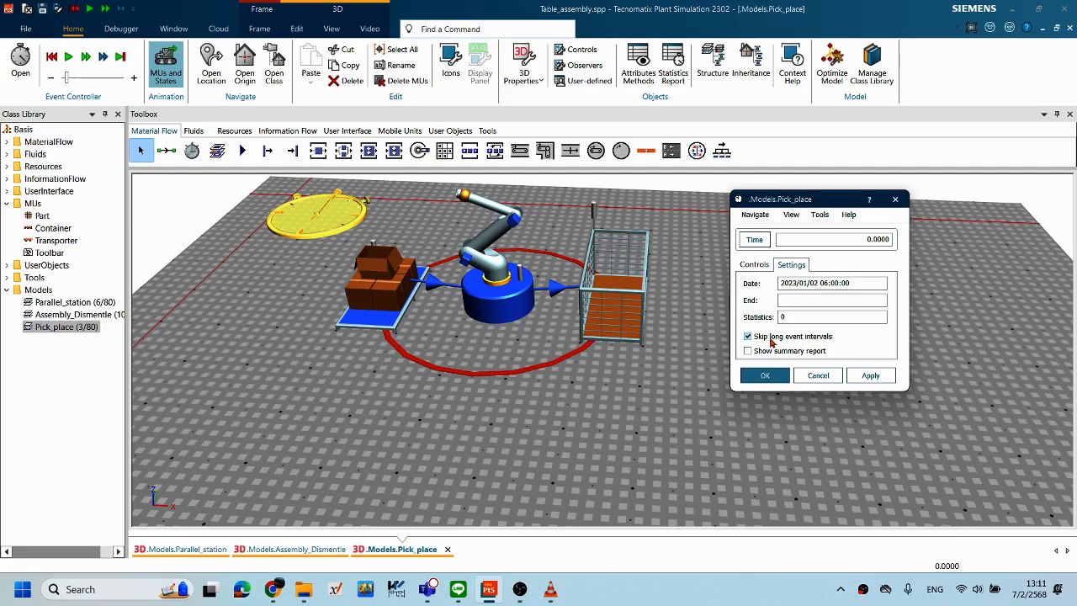
{"action": "left_click", "coordinate": [783, 377]}
{"action": "right_click", "coordinate": [727, 266]}
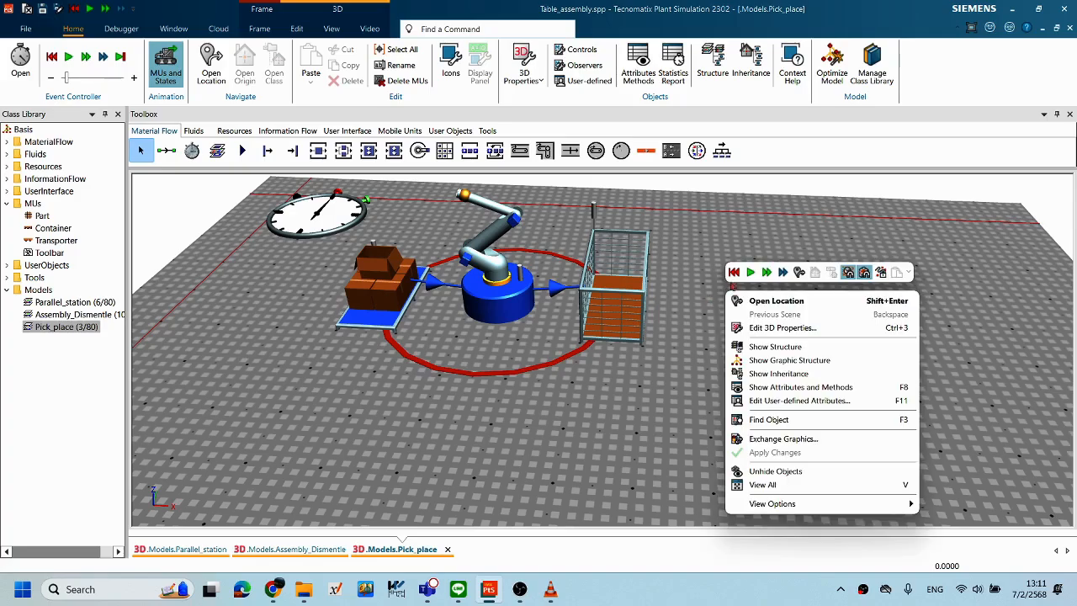
{"action": "left_click", "coordinate": [735, 273]}
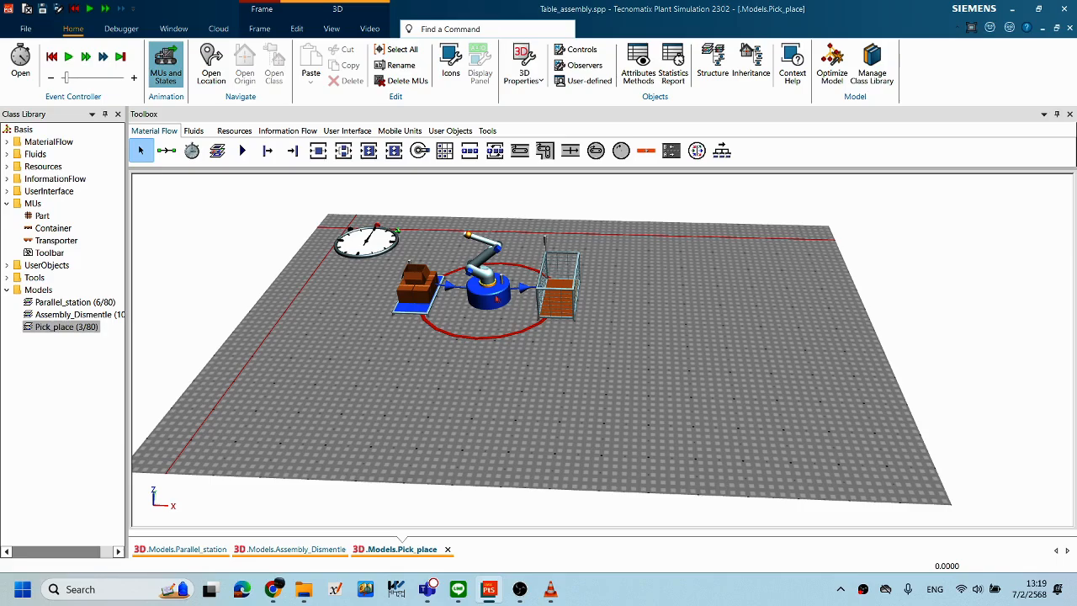
Step: Examine the 3D properties of the PickAndPlace robot and close them without making changes
{"action": "right_click", "coordinate": [492, 294]}
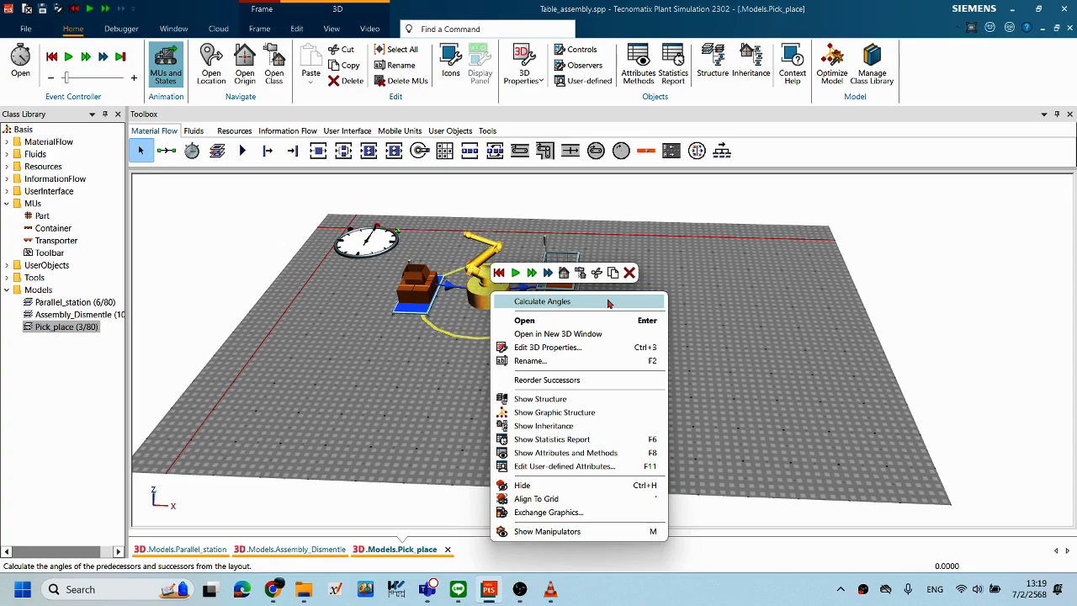
{"action": "left_click", "coordinate": [482, 283]}
{"action": "right_click", "coordinate": [481, 283]}
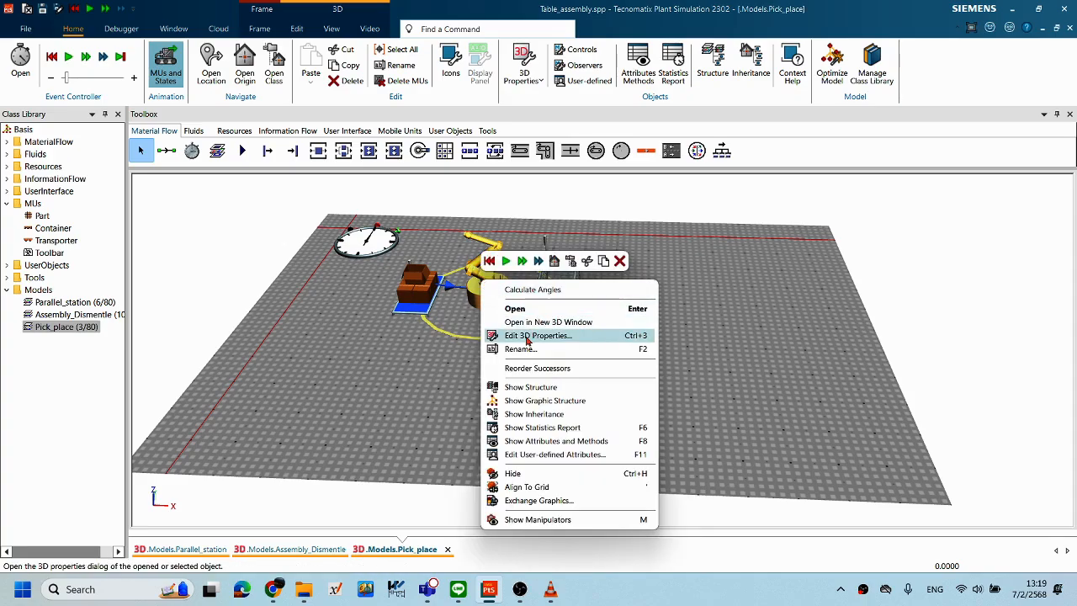
{"action": "left_click", "coordinate": [514, 339]}
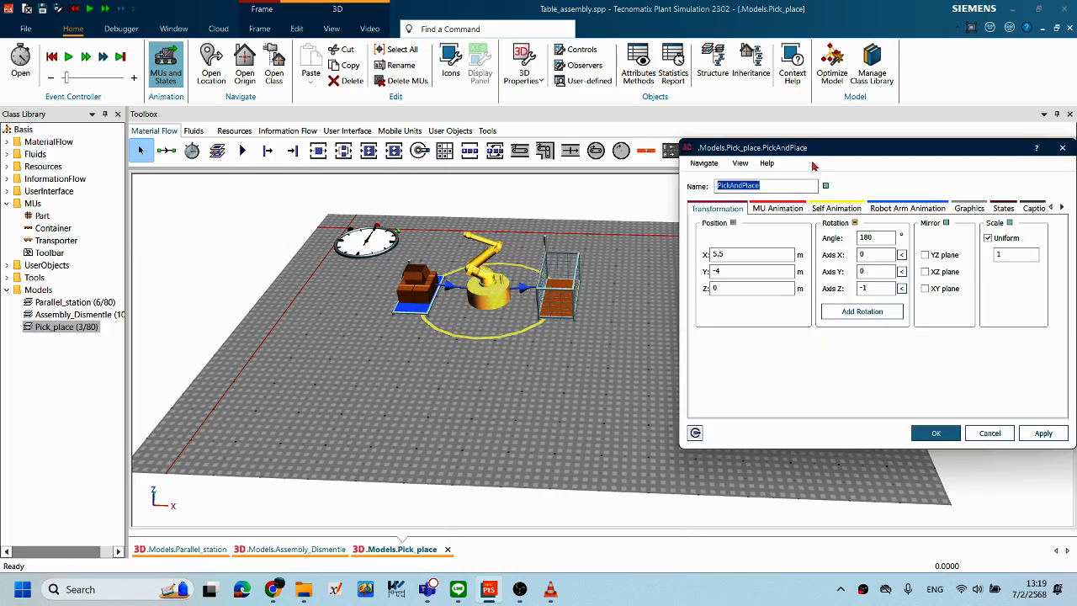
{"action": "left_click_drag", "start_coordinate": [826, 147], "coordinate": [702, 128]}
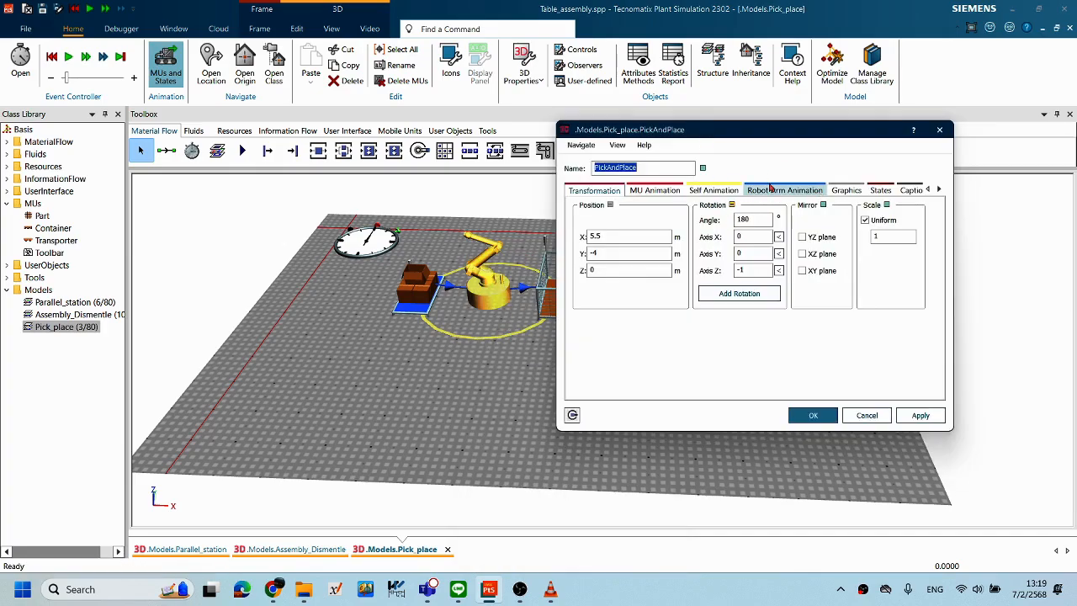
{"action": "left_click_drag", "start_coordinate": [661, 136], "coordinate": [756, 137]}
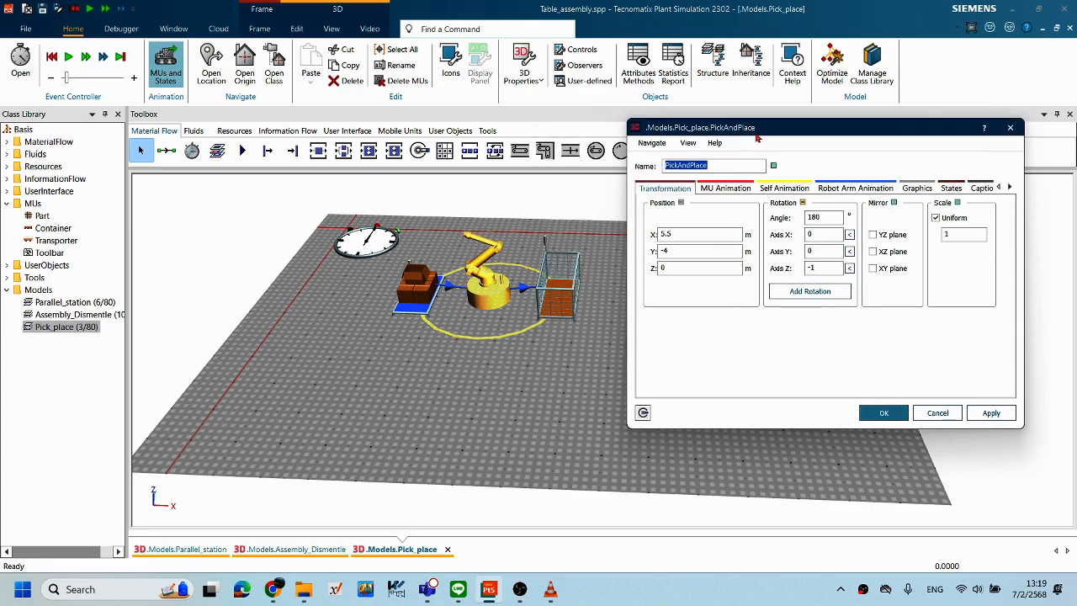
{"action": "left_click", "coordinate": [924, 413]}
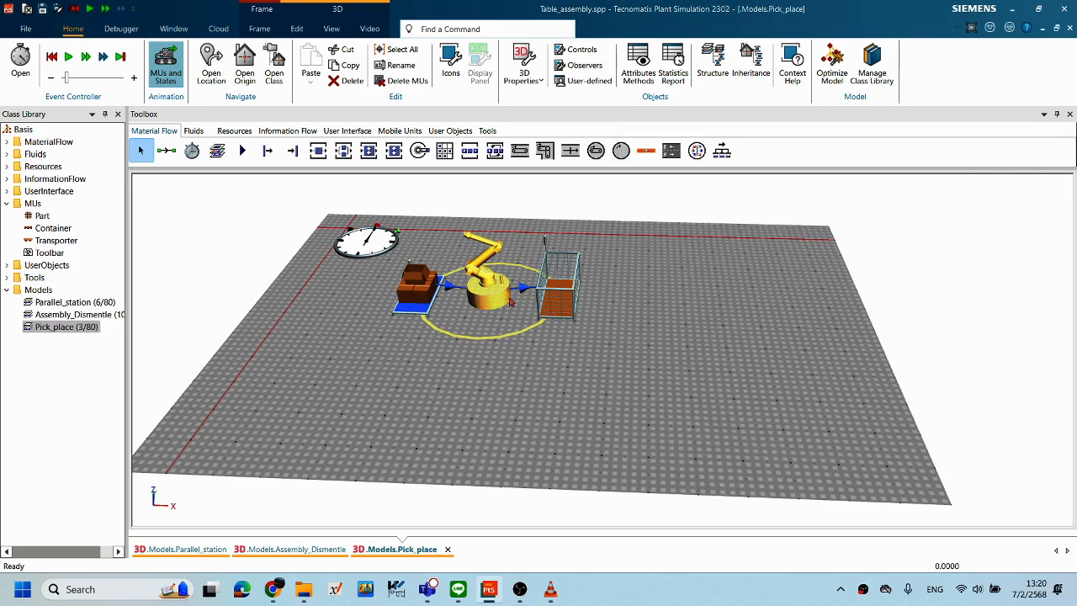
Step: Examine the PickAndPlace robot's attributes together with its 3D properties and close both without making changes
{"action": "double_click", "coordinate": [502, 296]}
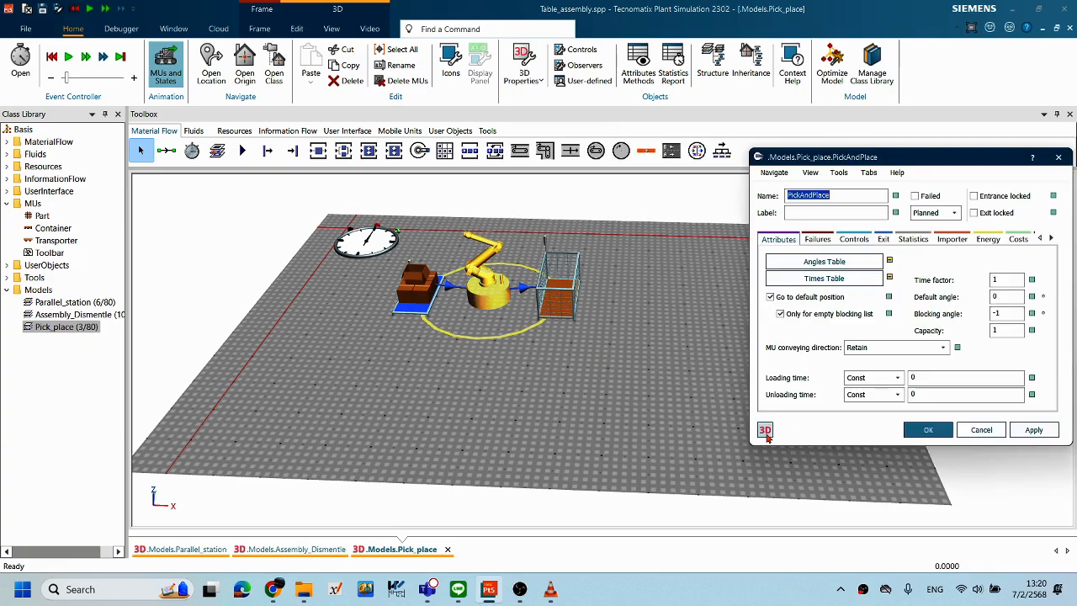
{"action": "left_click", "coordinate": [765, 433]}
{"action": "left_click_drag", "start_coordinate": [816, 156], "coordinate": [549, 152]}
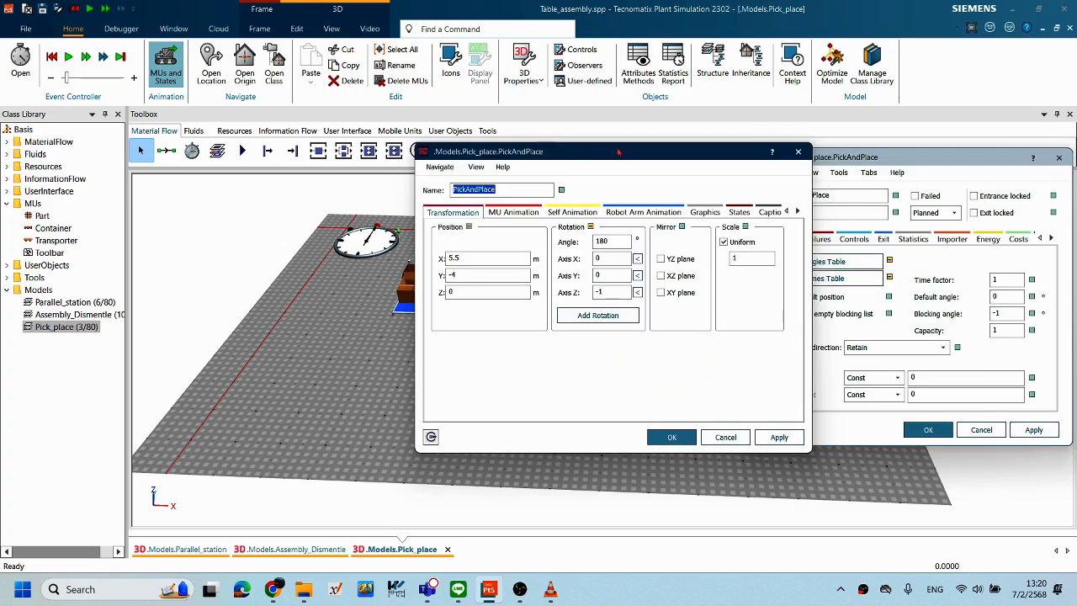
{"action": "left_click_drag", "start_coordinate": [621, 157], "coordinate": [489, 143]}
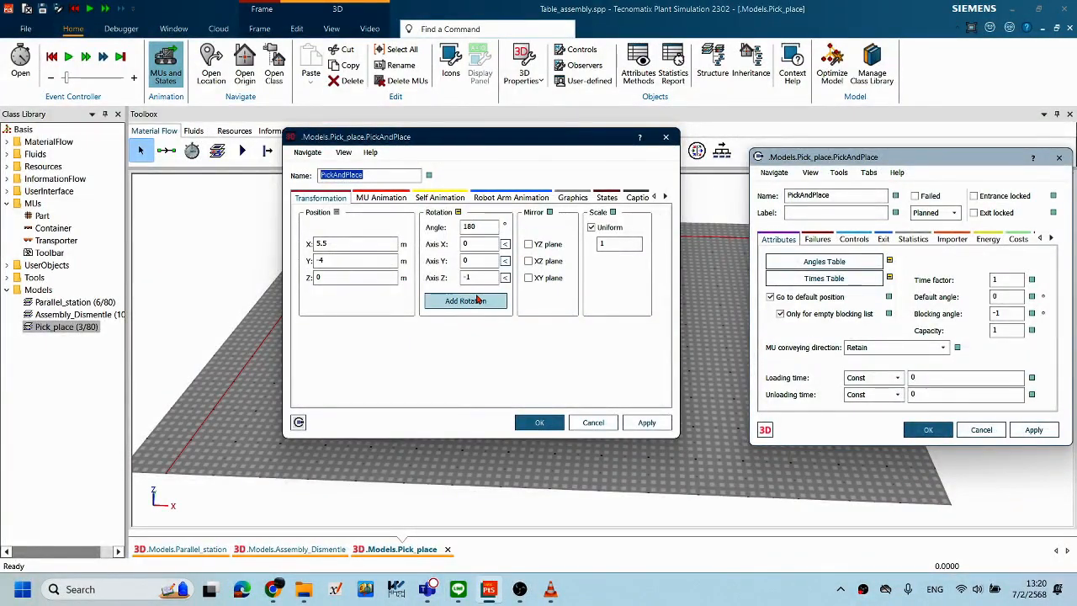
{"action": "left_click_drag", "start_coordinate": [505, 139], "coordinate": [551, 149]}
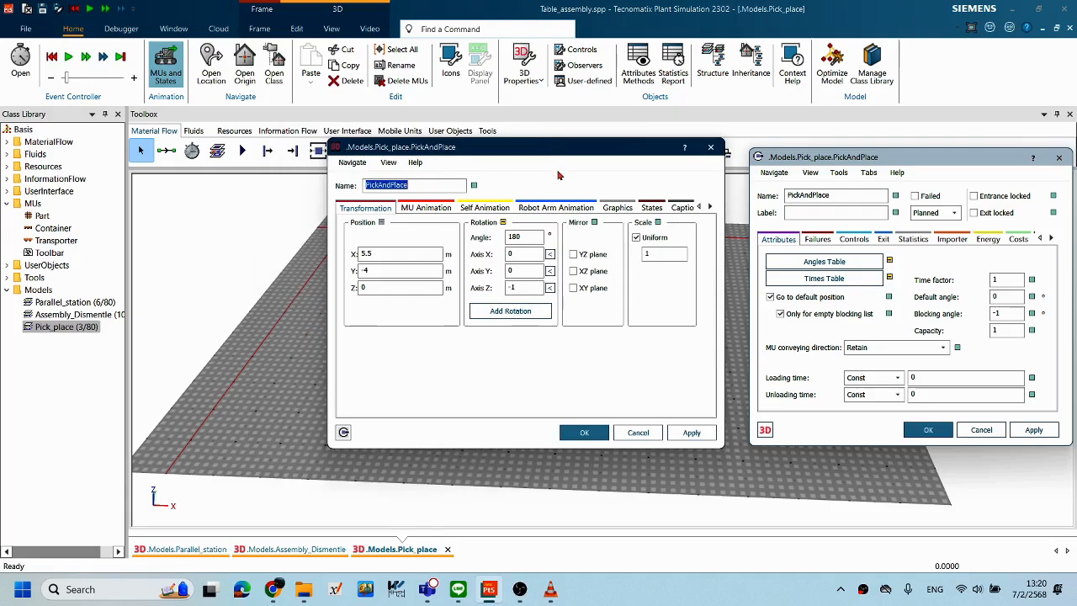
{"action": "left_click_drag", "start_coordinate": [511, 148], "coordinate": [468, 179]}
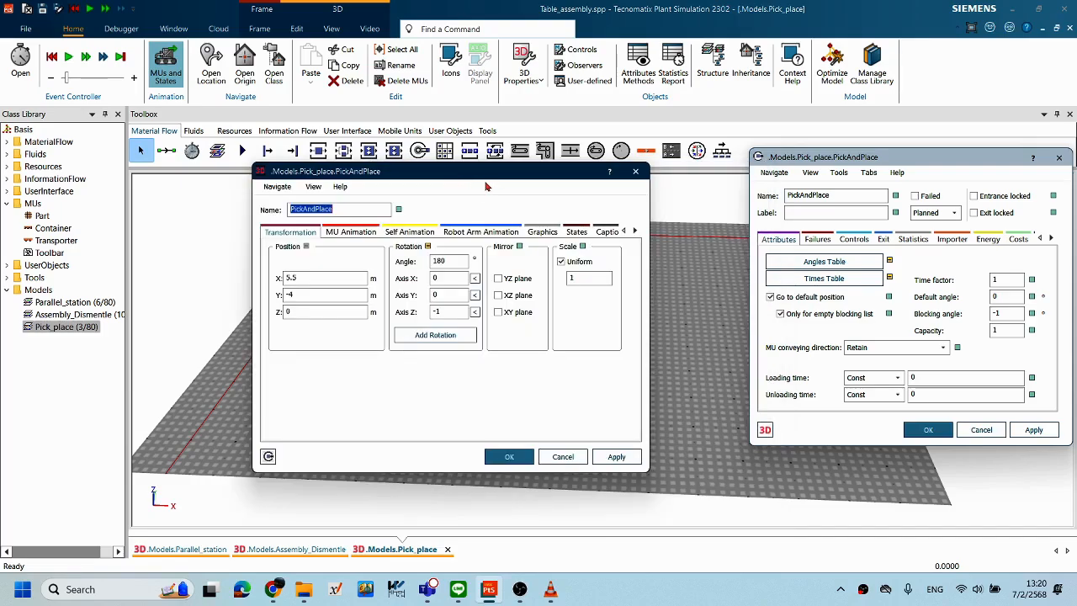
{"action": "left_click", "coordinate": [573, 456]}
{"action": "left_click", "coordinate": [982, 430]}
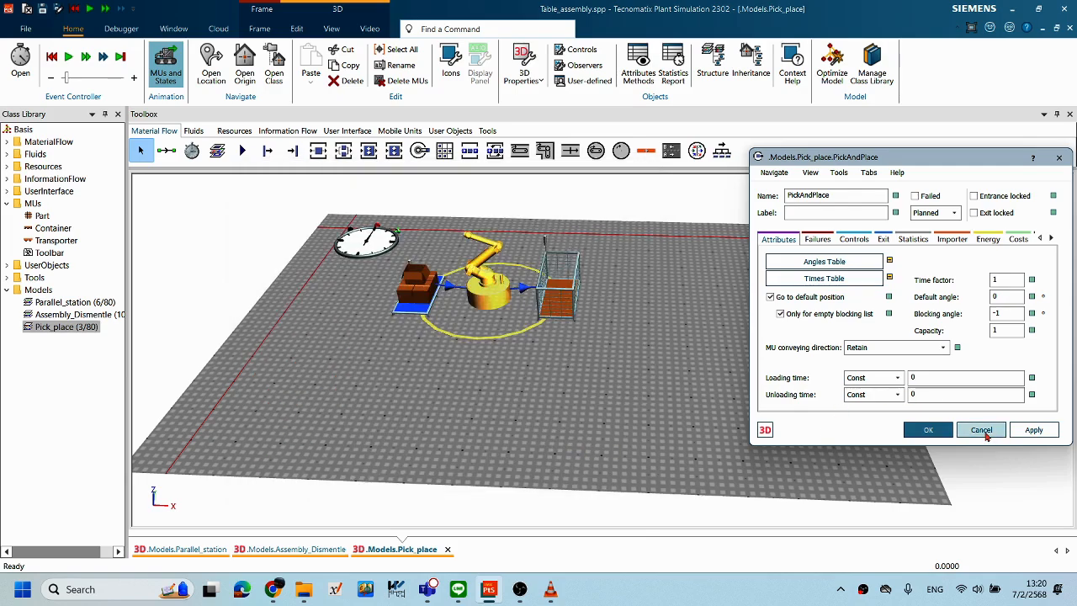
{"action": "right_click", "coordinate": [481, 288]}
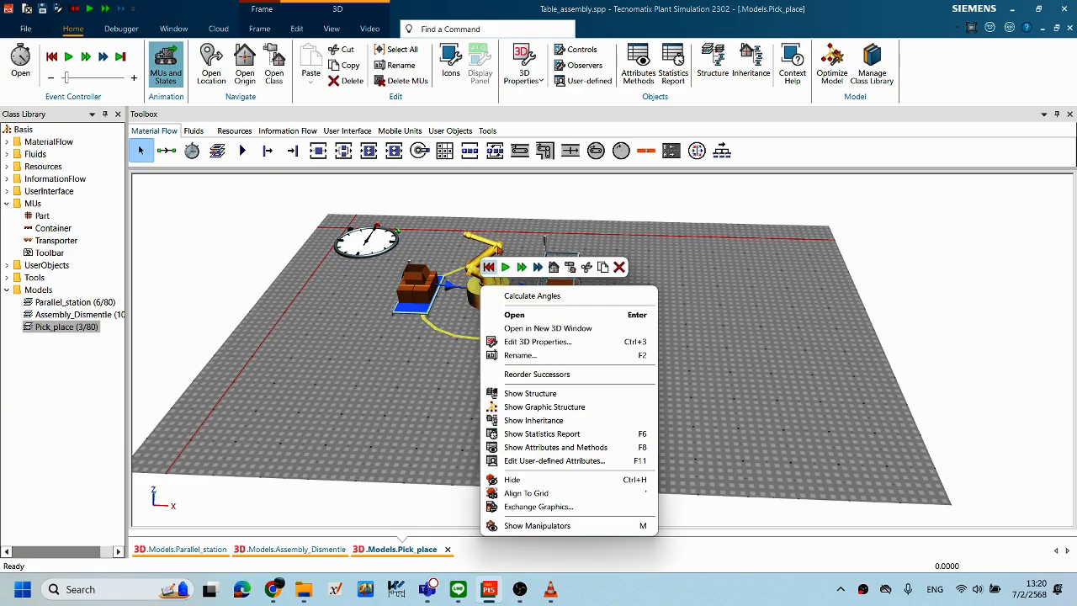
{"action": "left_click", "coordinate": [730, 308]}
Step: Add a second Source on the free floor beyond the existing Drain and place a PickAndPlace robot next to it
{"action": "left_click_drag", "start_coordinate": [494, 329], "coordinate": [578, 344]}
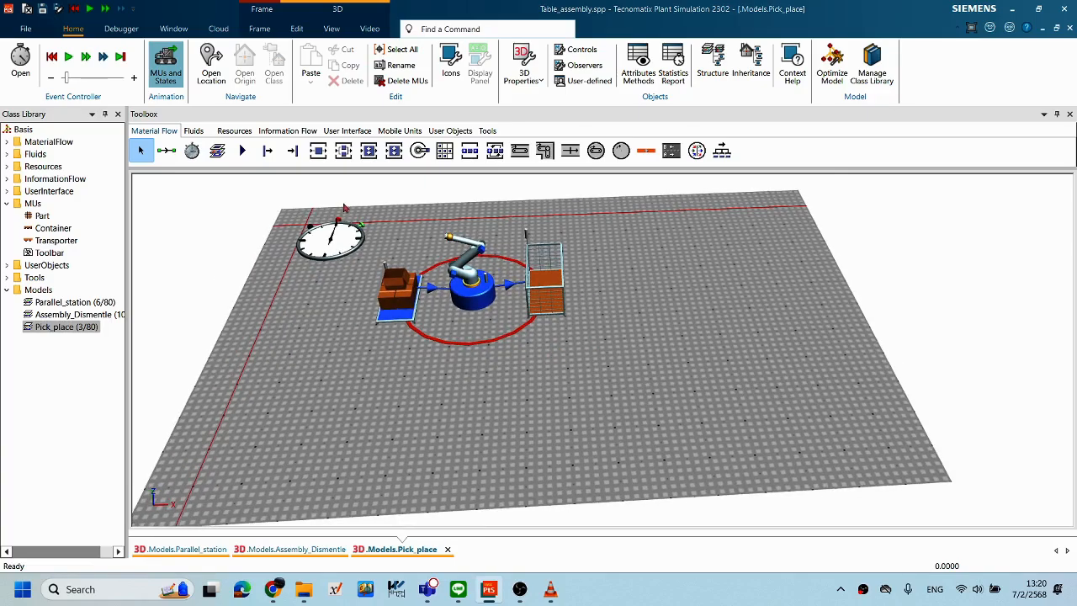
{"action": "left_click", "coordinate": [268, 151]}
{"action": "left_click", "coordinate": [305, 254]}
{"action": "left_click_drag", "start_coordinate": [333, 290], "coordinate": [655, 298]}
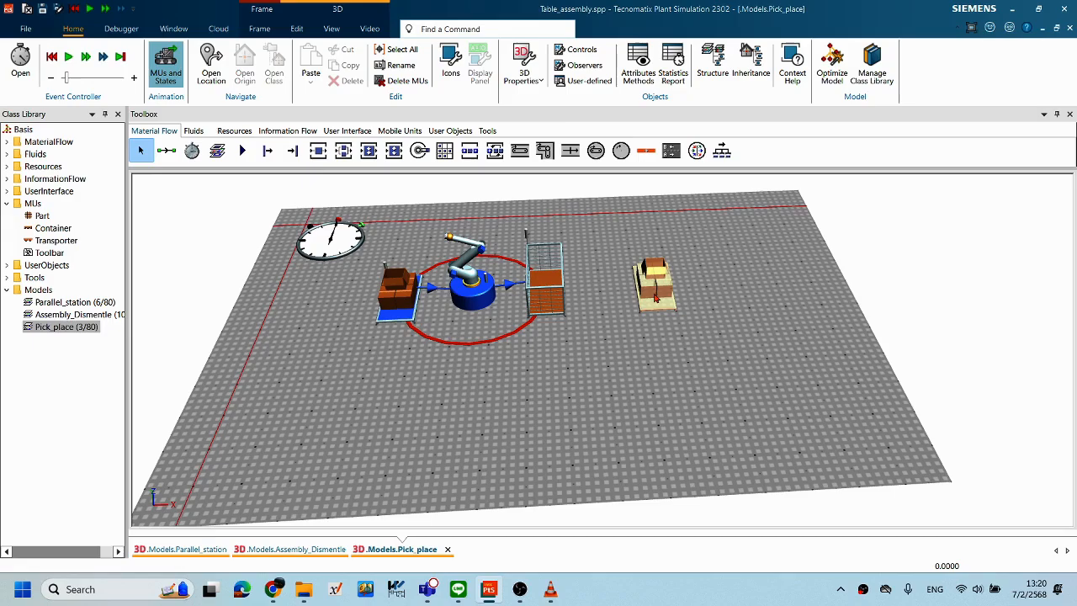
{"action": "left_click", "coordinate": [655, 299]}
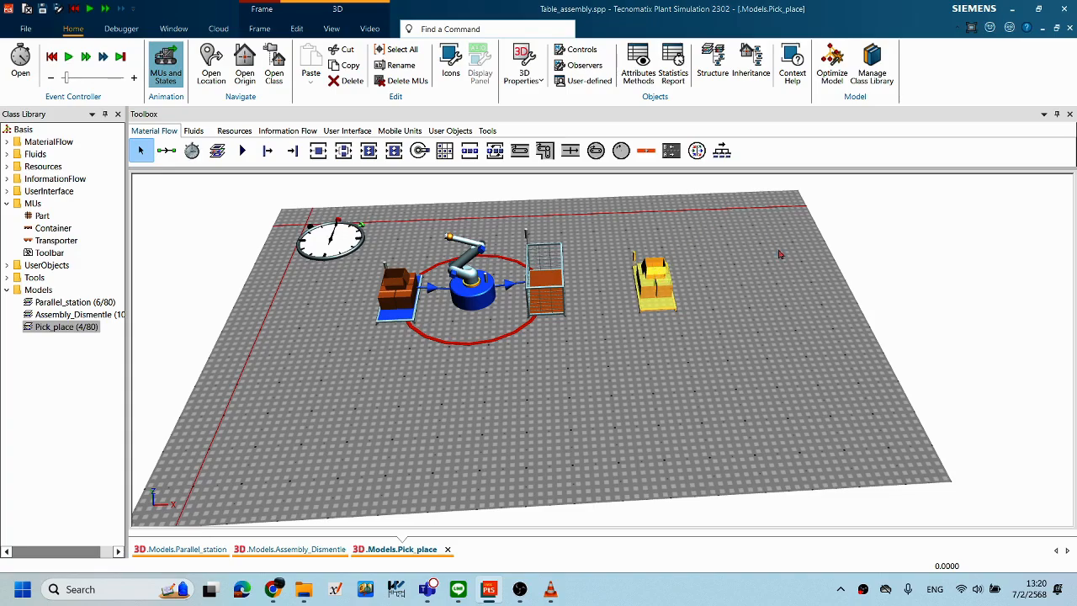
{"action": "left_click", "coordinate": [728, 312]}
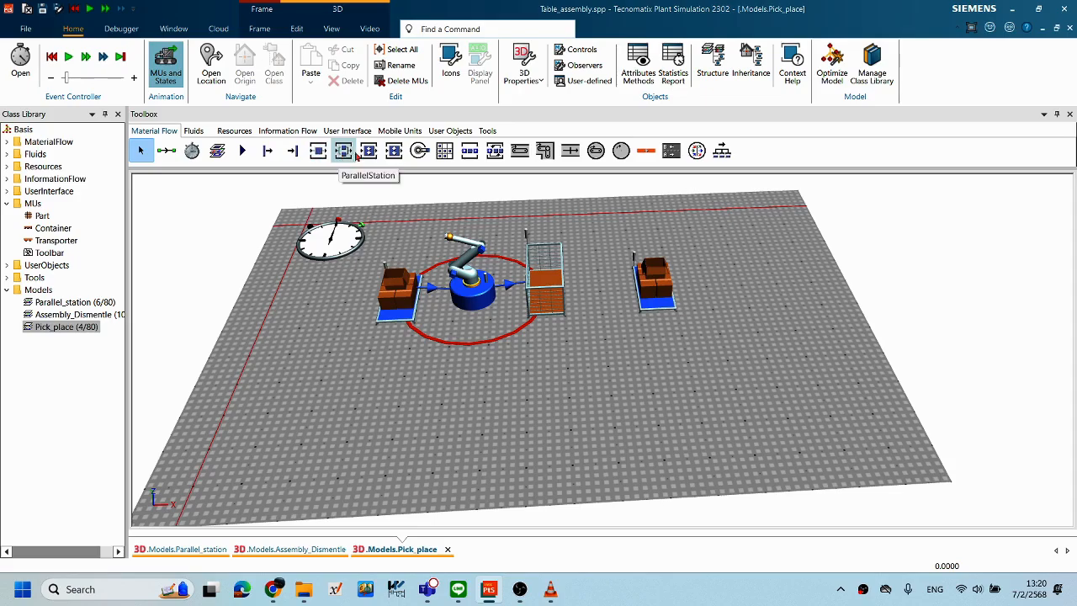
{"action": "left_click_drag", "start_coordinate": [419, 151], "coordinate": [722, 296]}
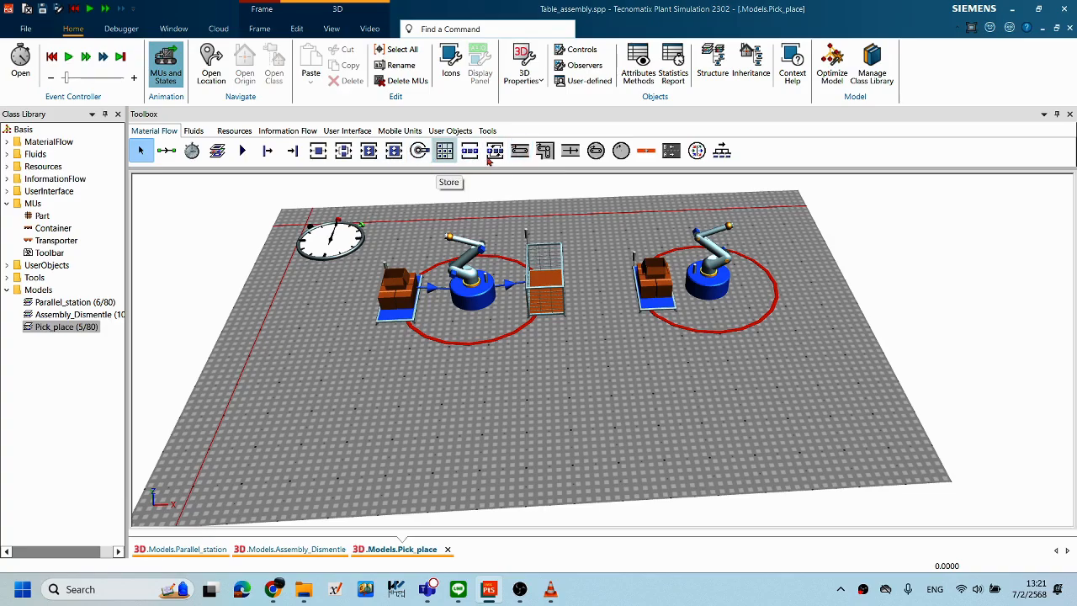
Step: Draw a straight Conveyor about 6 m long on the free side of the second PickAndPlace robot and finish it
{"action": "left_click", "coordinate": [519, 151]}
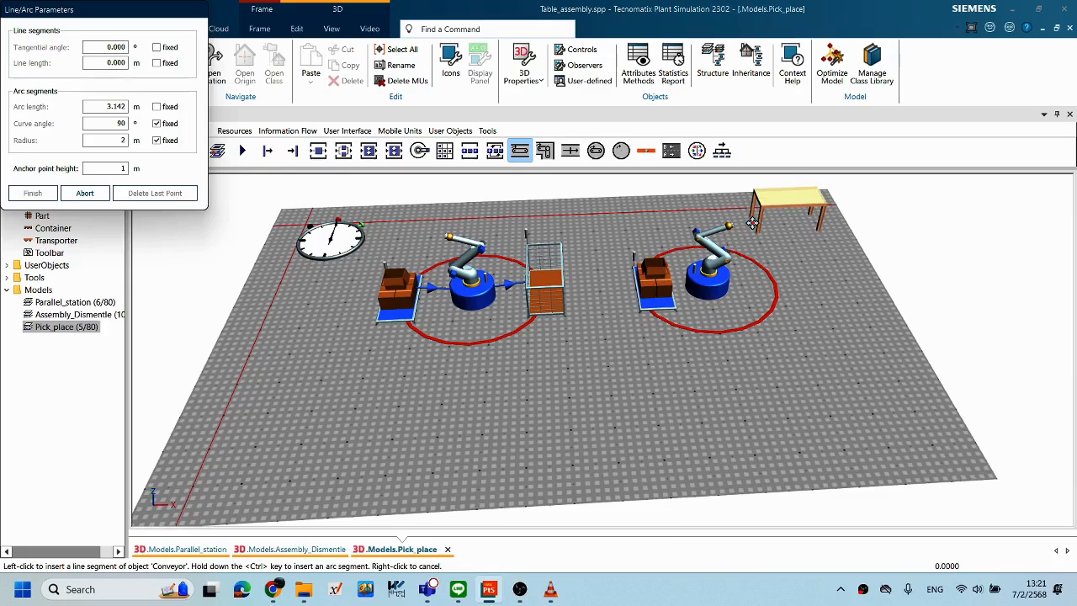
{"action": "left_click", "coordinate": [752, 222]}
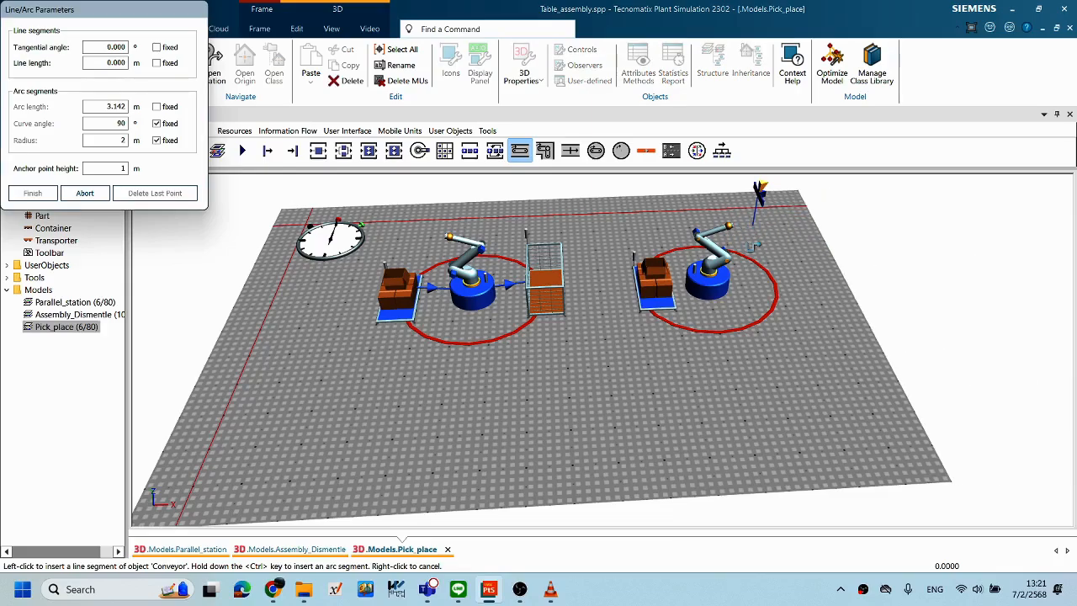
{"action": "left_click", "coordinate": [785, 370]}
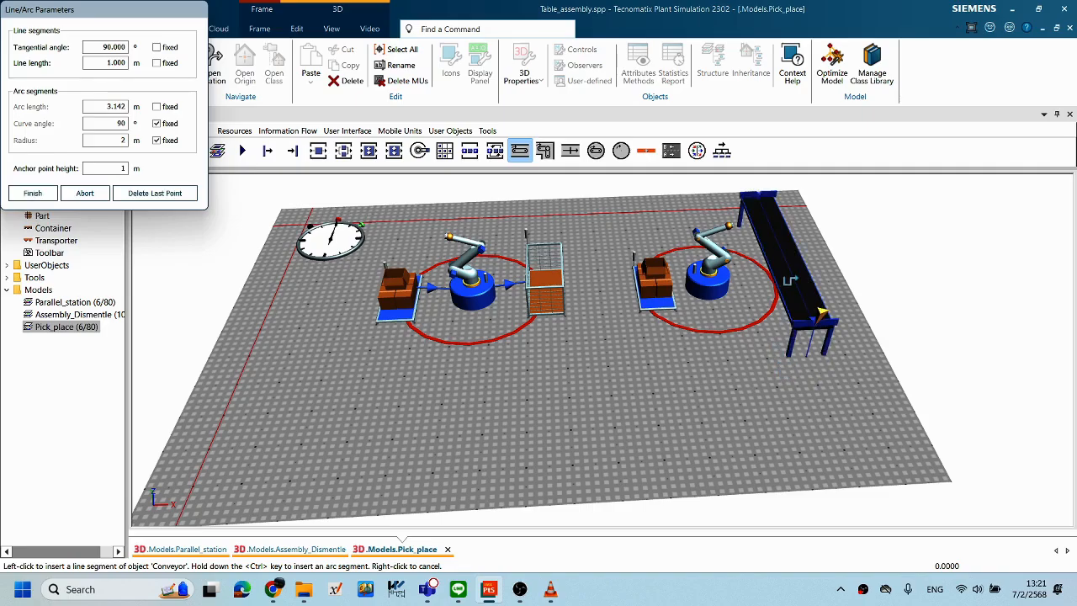
{"action": "left_click", "coordinate": [32, 193]}
Step: Move the conveyor closer to the second robot so that it overlaps the robot's reach circle
{"action": "mouse_move", "coordinate": [716, 240]}
{"action": "middle_mouse_down"}
{"action": "mouse_move", "coordinate": [709, 286]}
{"action": "mouse_move", "coordinate": [704, 259]}
{"action": "mouse_move", "coordinate": [688, 255]}
{"action": "mouse_move", "coordinate": [704, 232]}
{"action": "middle_mouse_up"}
{"action": "left_click", "coordinate": [791, 248]}
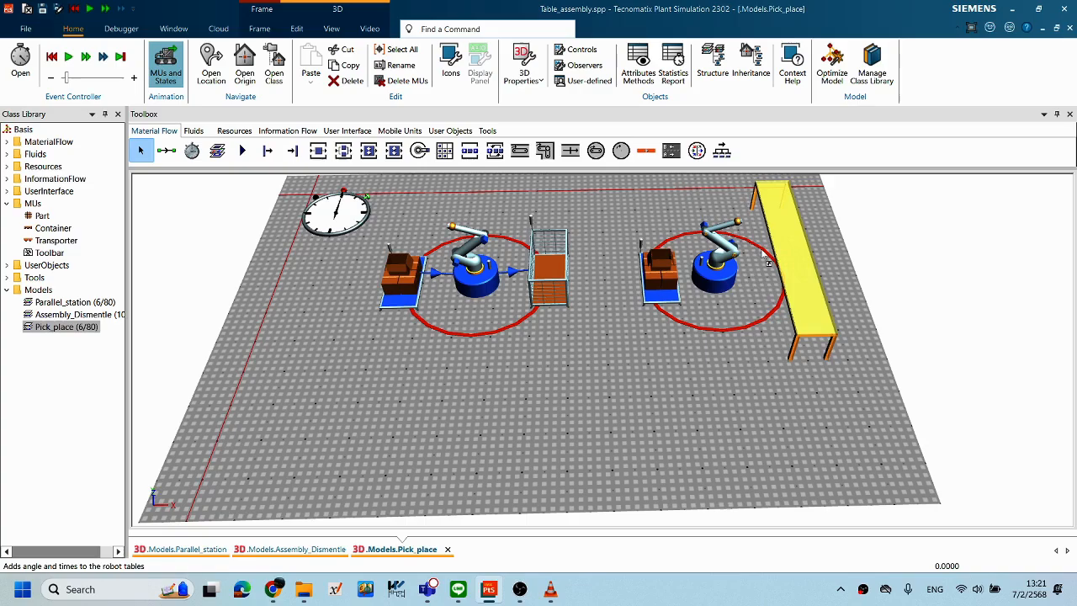
{"action": "left_click_drag", "start_coordinate": [763, 255], "coordinate": [757, 250]}
{"action": "middle_click_drag", "start_coordinate": [521, 222], "coordinate": [545, 274]}
{"action": "left_click_drag", "start_coordinate": [760, 238], "coordinate": [819, 250]}
{"action": "mouse_move", "coordinate": [818, 250]}
{"action": "middle_mouse_down"}
{"action": "mouse_move", "coordinate": [774, 271]}
{"action": "mouse_move", "coordinate": [793, 236]}
{"action": "mouse_move", "coordinate": [810, 232]}
{"action": "middle_mouse_up"}
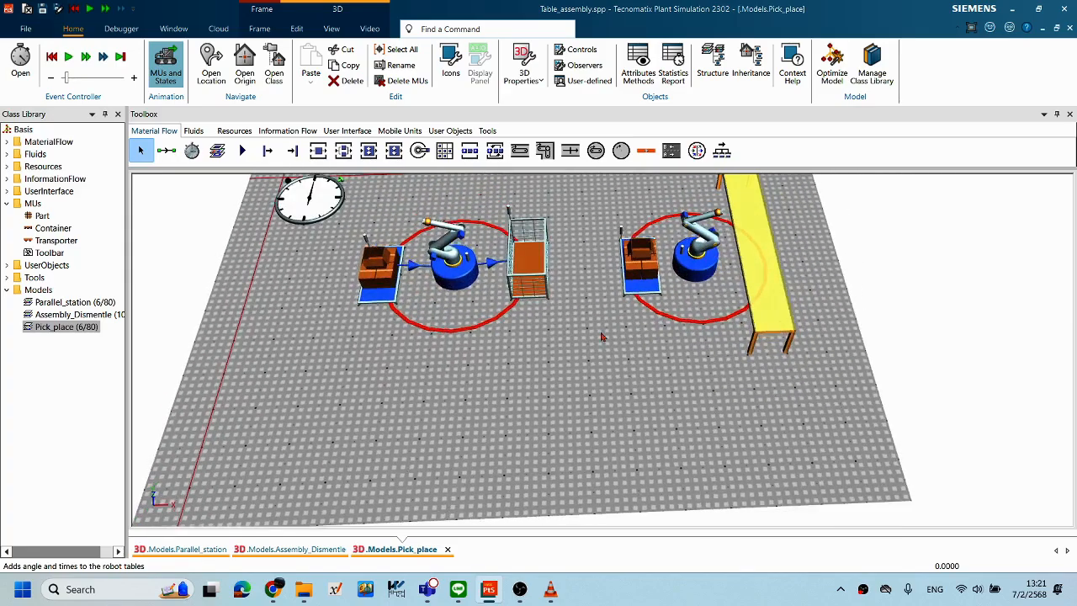
{"action": "left_click", "coordinate": [602, 336]}
Step: Connect the second Source to the second PickAndPlace robot with a Connector
{"action": "left_click", "coordinate": [166, 150]}
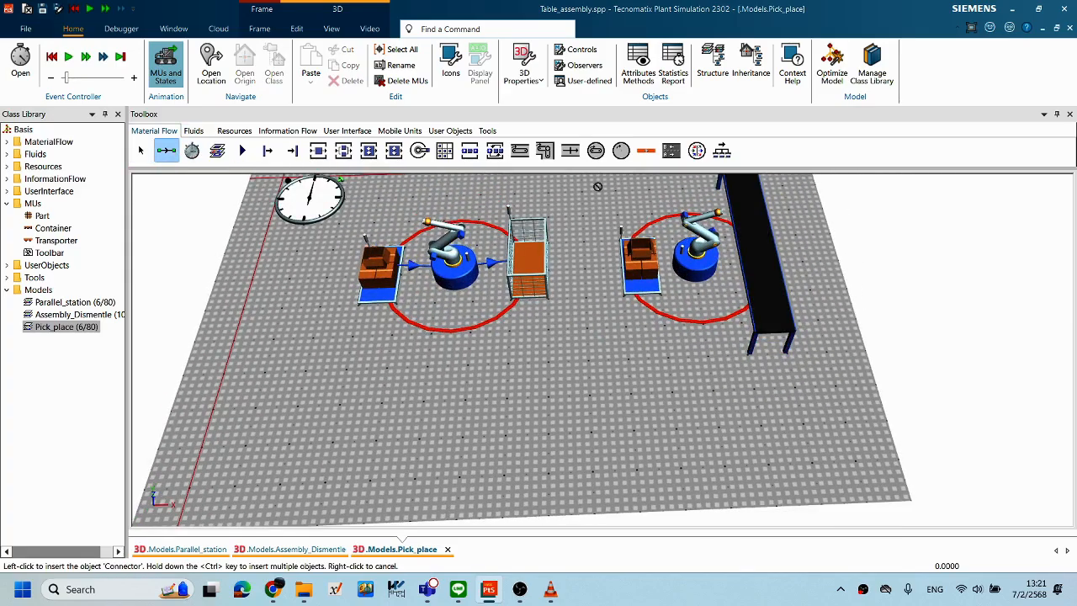
{"action": "left_click", "coordinate": [634, 257]}
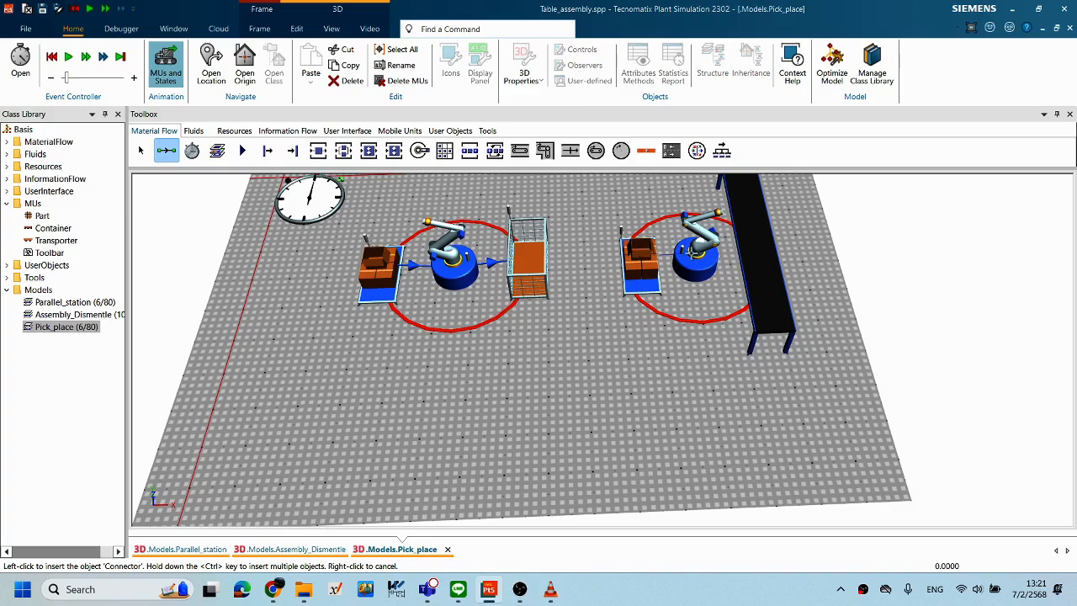
{"action": "left_click", "coordinate": [694, 256]}
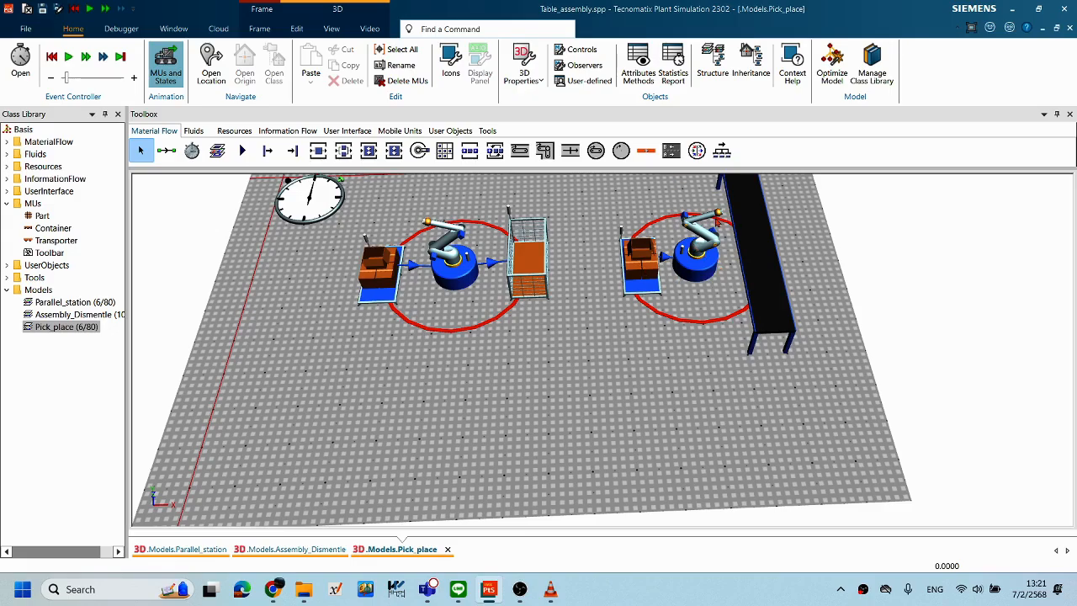
Step: Set the second PickAndPlace robot's exit target selection to Place part at sensor
{"action": "scroll", "coordinate": [740, 293], "scroll_direction": "down", "scroll_amount": 1}
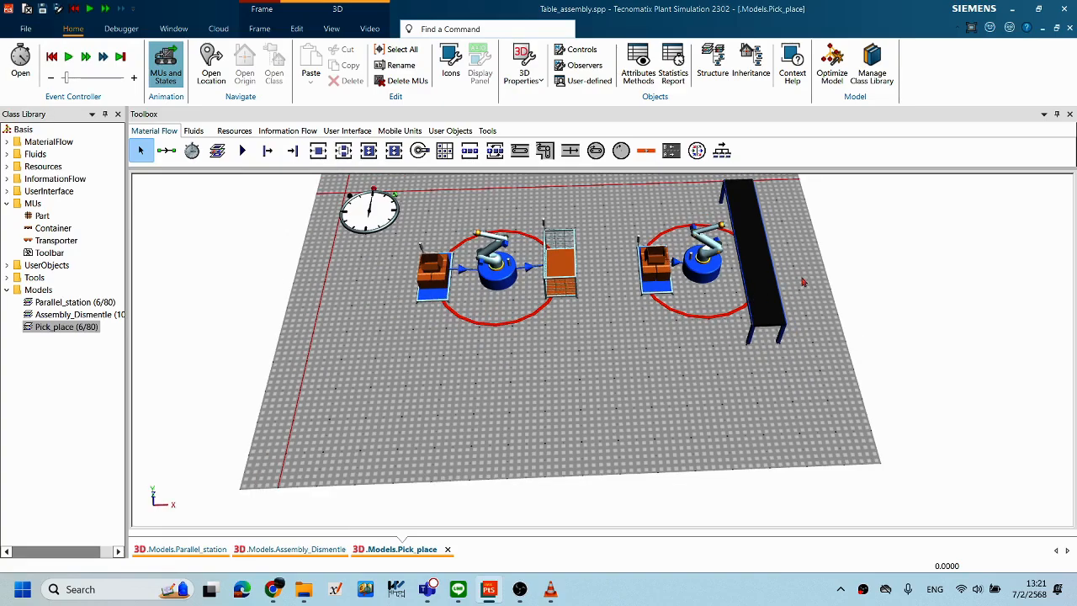
{"action": "right_click_drag", "start_coordinate": [794, 262], "coordinate": [606, 307]}
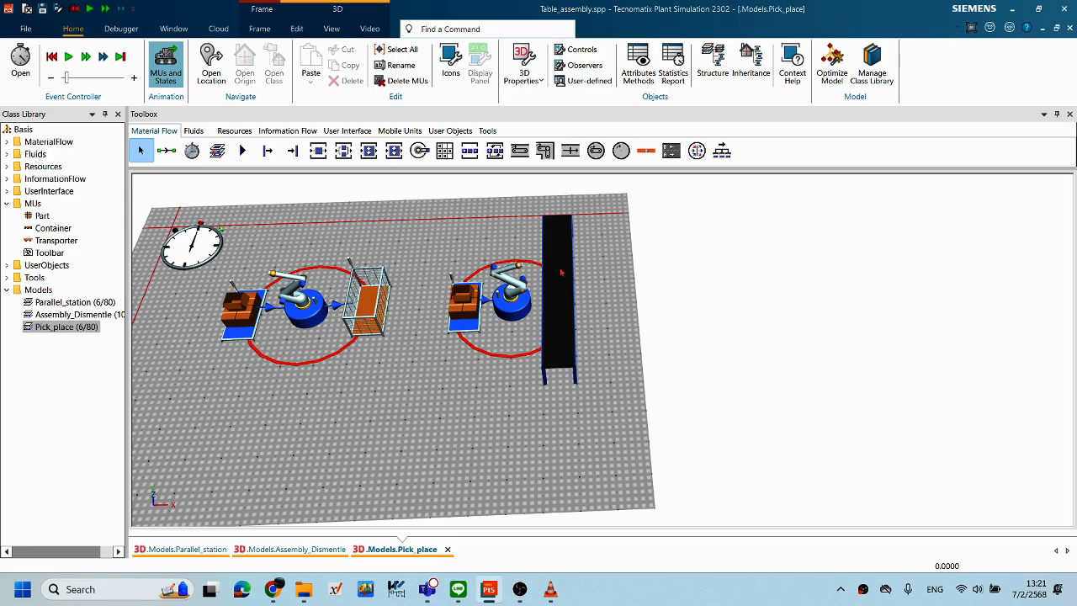
{"action": "right_click_drag", "start_coordinate": [524, 365], "coordinate": [527, 364]}
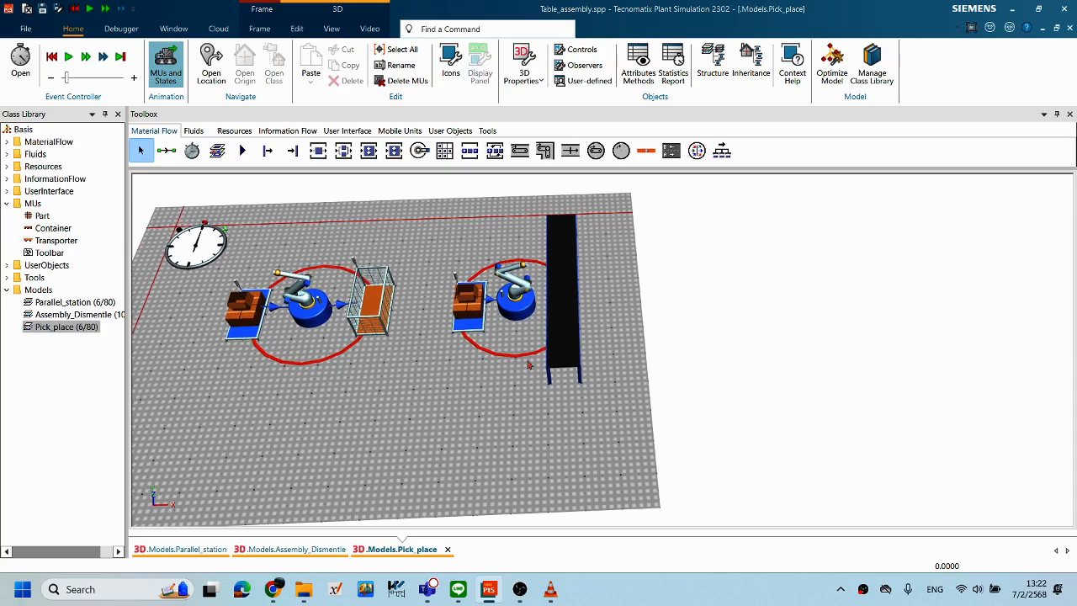
{"action": "double_click", "coordinate": [516, 314]}
{"action": "left_click_drag", "start_coordinate": [562, 158], "coordinate": [404, 158]}
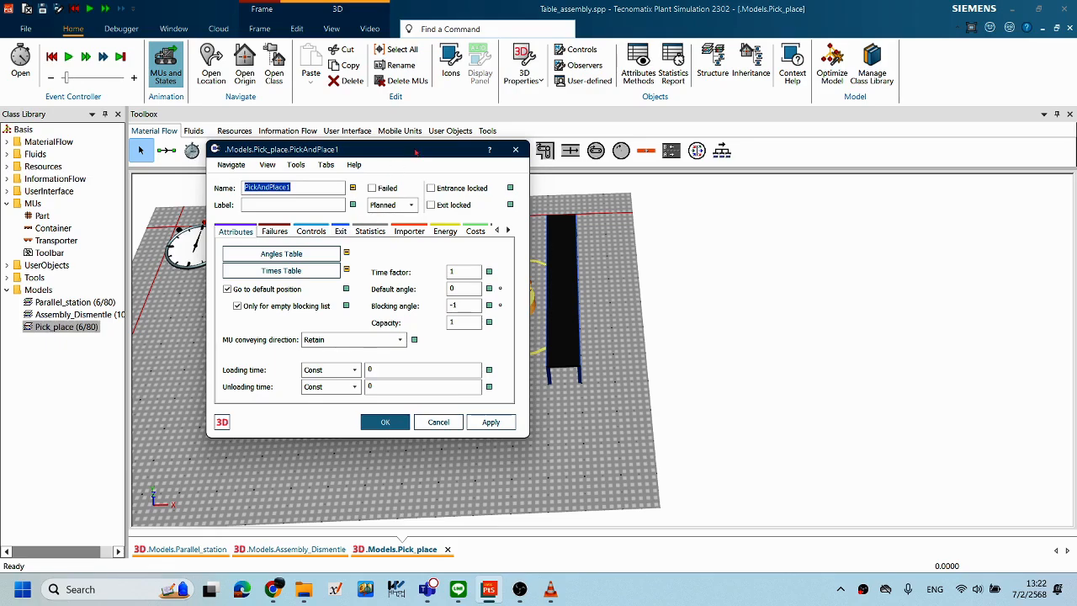
{"action": "left_click_drag", "start_coordinate": [232, 162], "coordinate": [53, 167]}
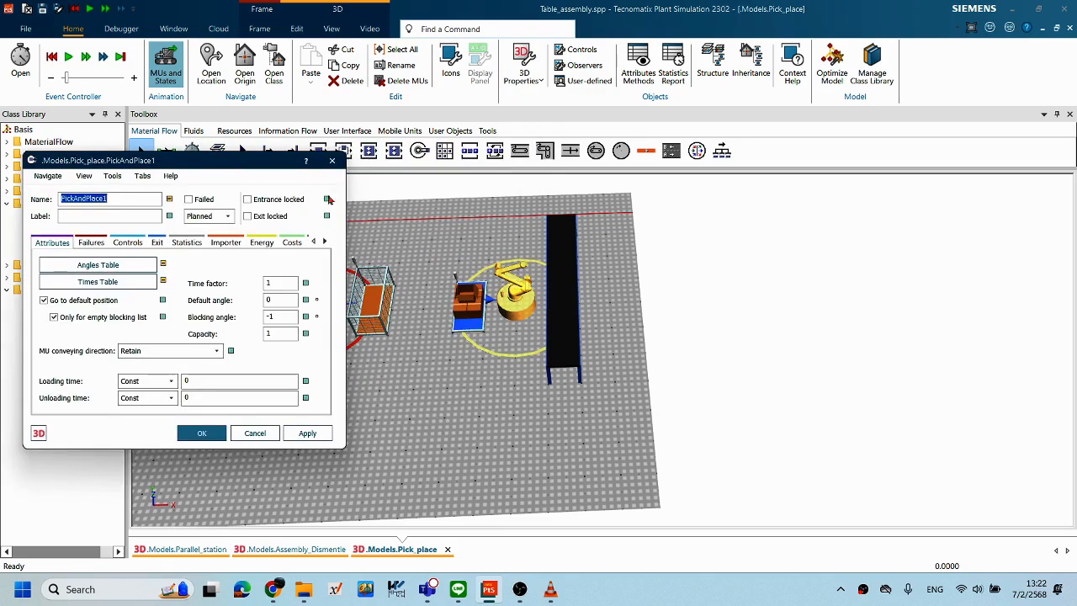
{"action": "left_click_drag", "start_coordinate": [260, 164], "coordinate": [284, 161]}
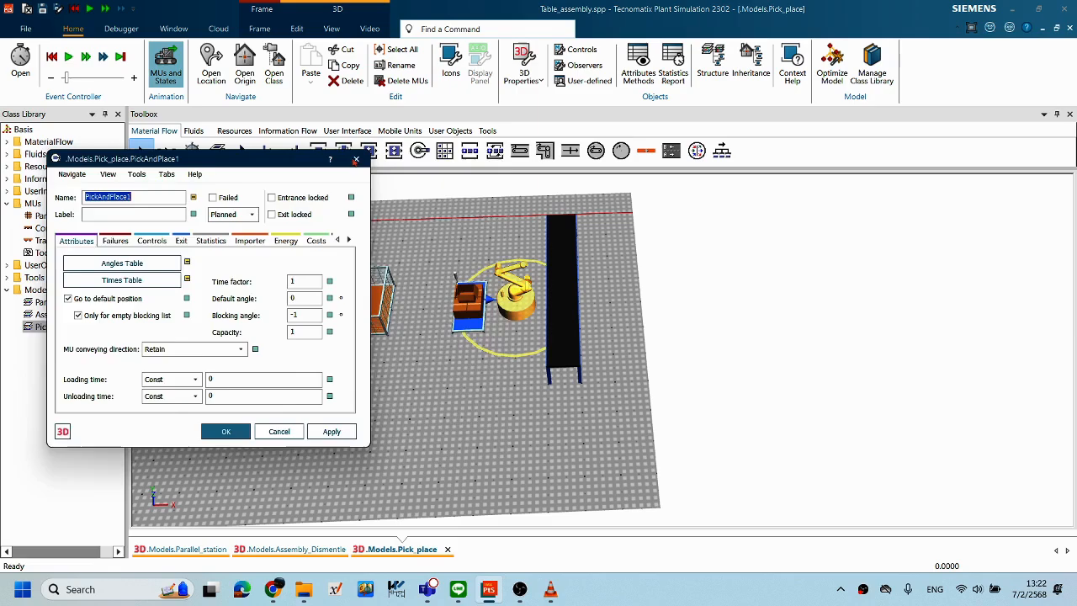
{"action": "left_click_drag", "start_coordinate": [229, 160], "coordinate": [363, 159]}
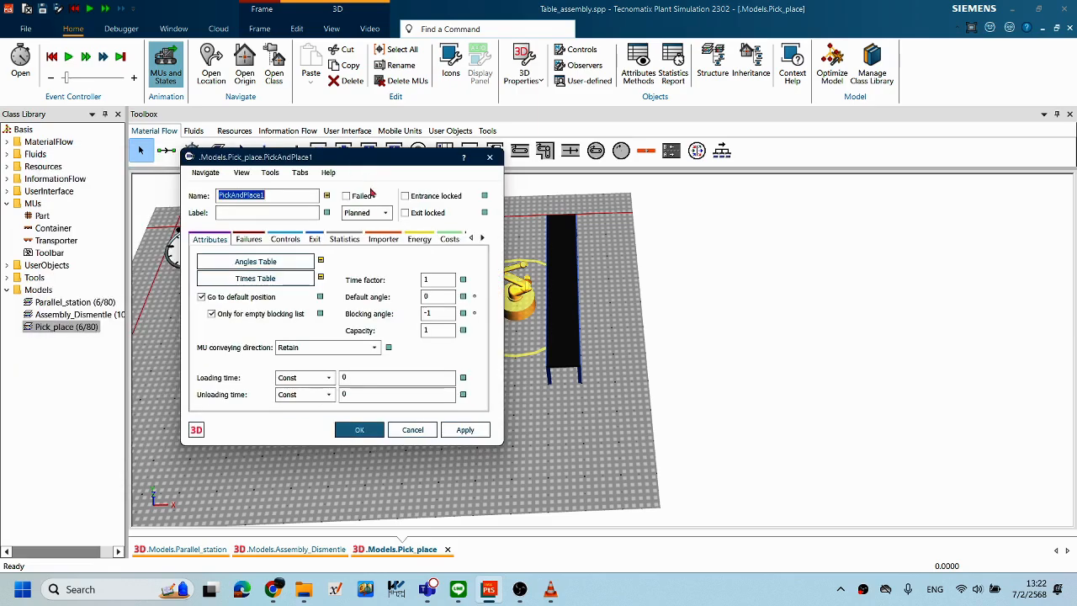
{"action": "left_click", "coordinate": [313, 242]}
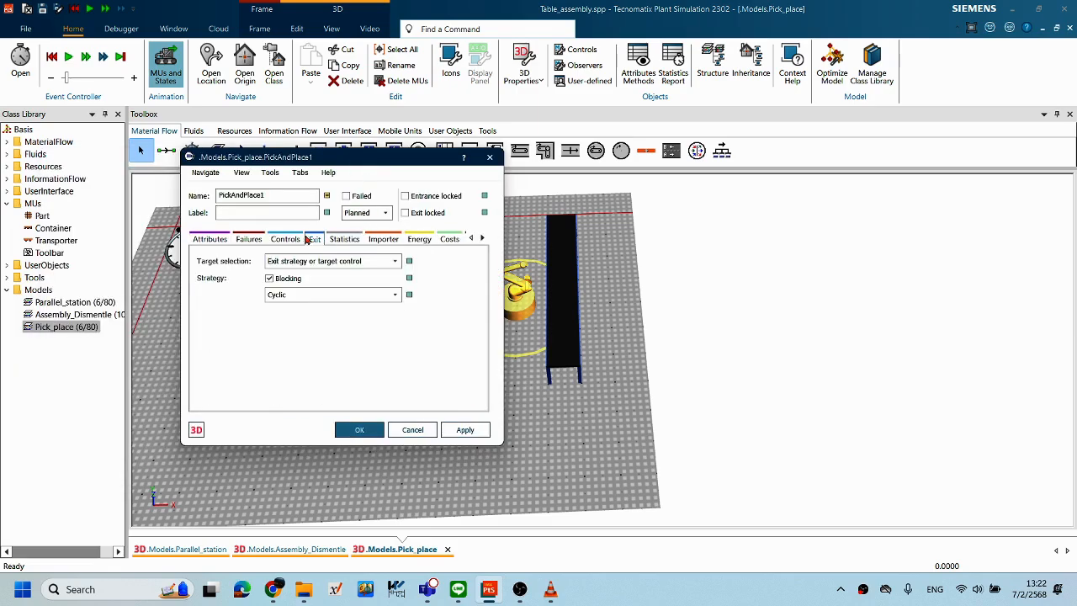
{"action": "left_click_drag", "start_coordinate": [325, 157], "coordinate": [277, 153]}
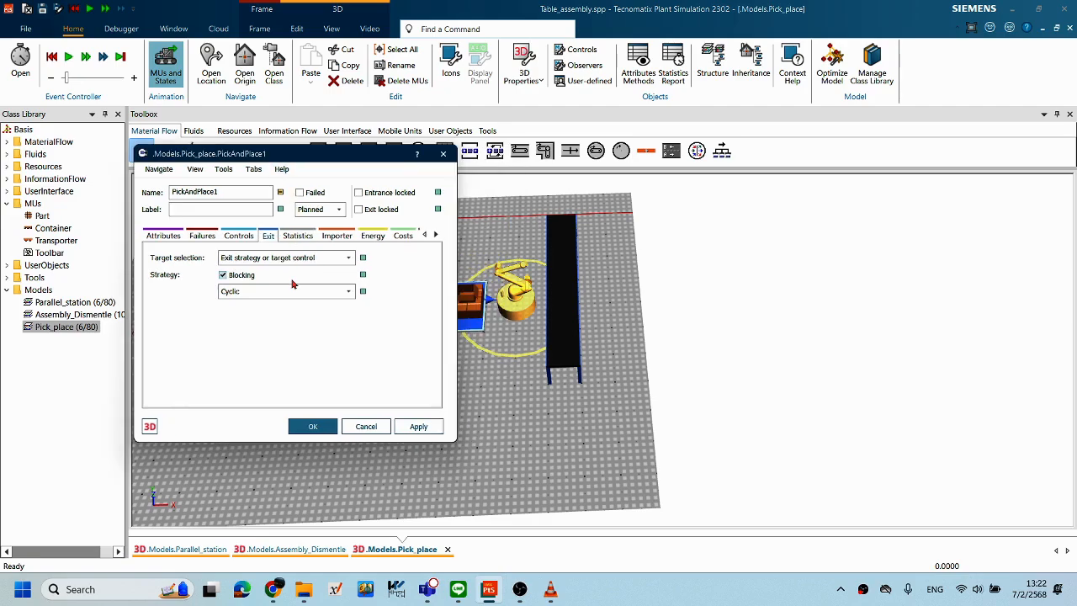
{"action": "left_click_drag", "start_coordinate": [345, 160], "coordinate": [398, 117]}
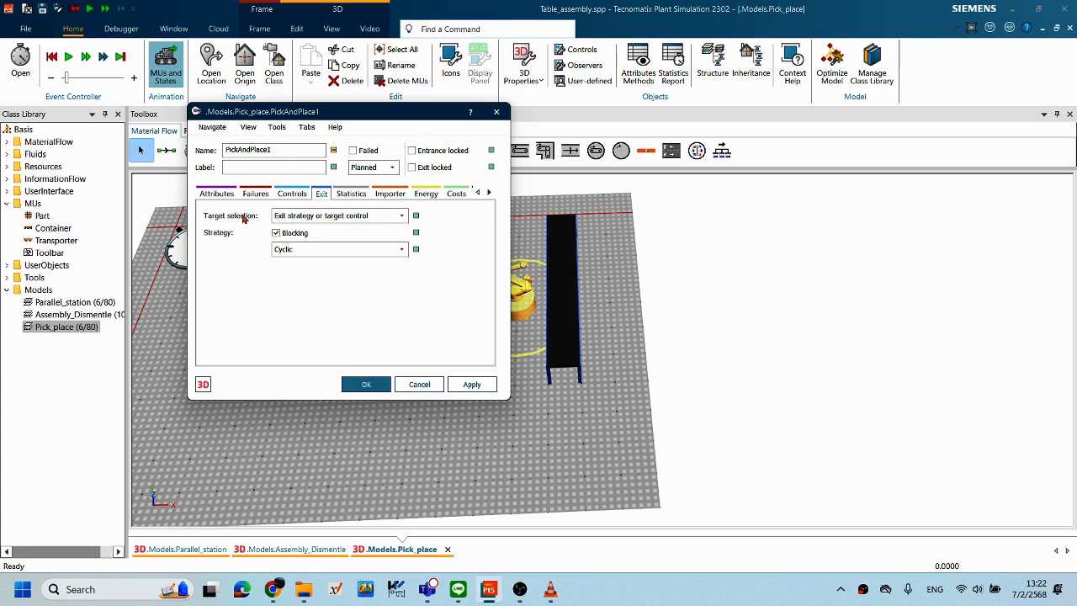
{"action": "left_click_drag", "start_coordinate": [300, 111], "coordinate": [242, 108]}
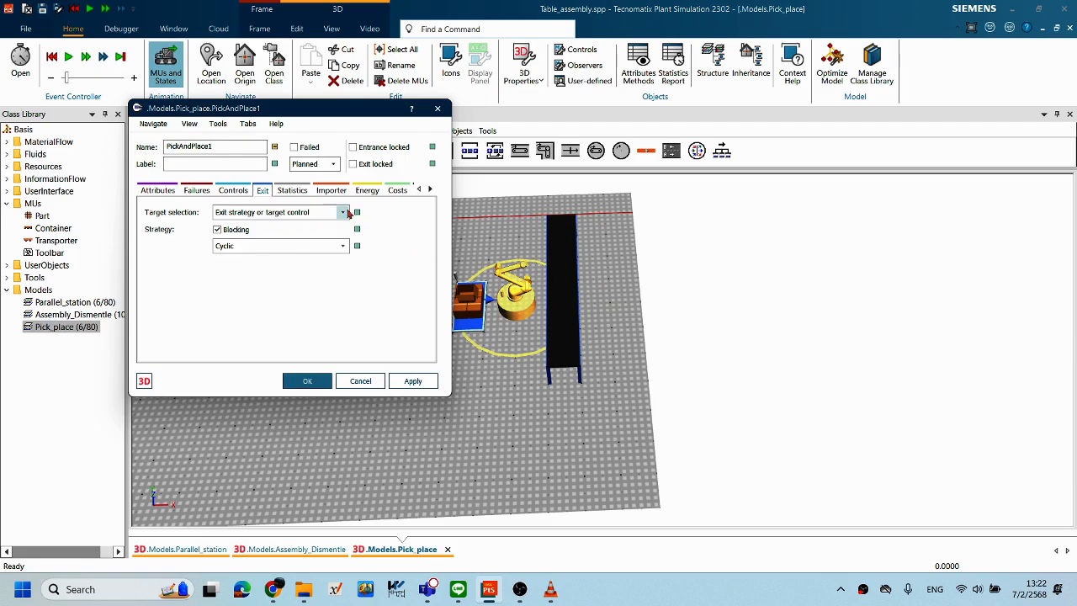
{"action": "left_click", "coordinate": [343, 214]}
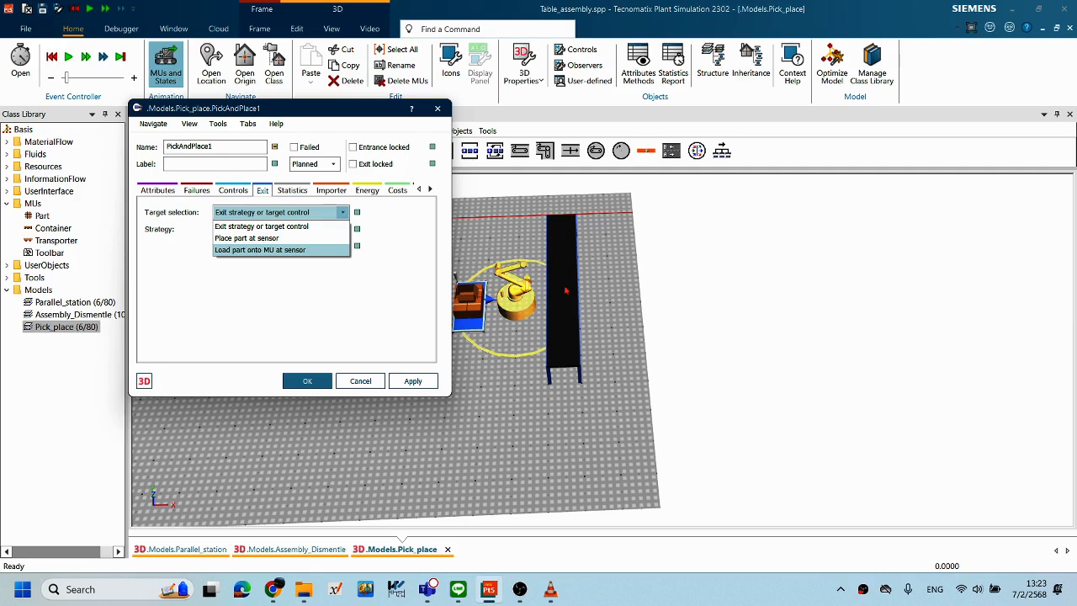
{"action": "left_click", "coordinate": [273, 241]}
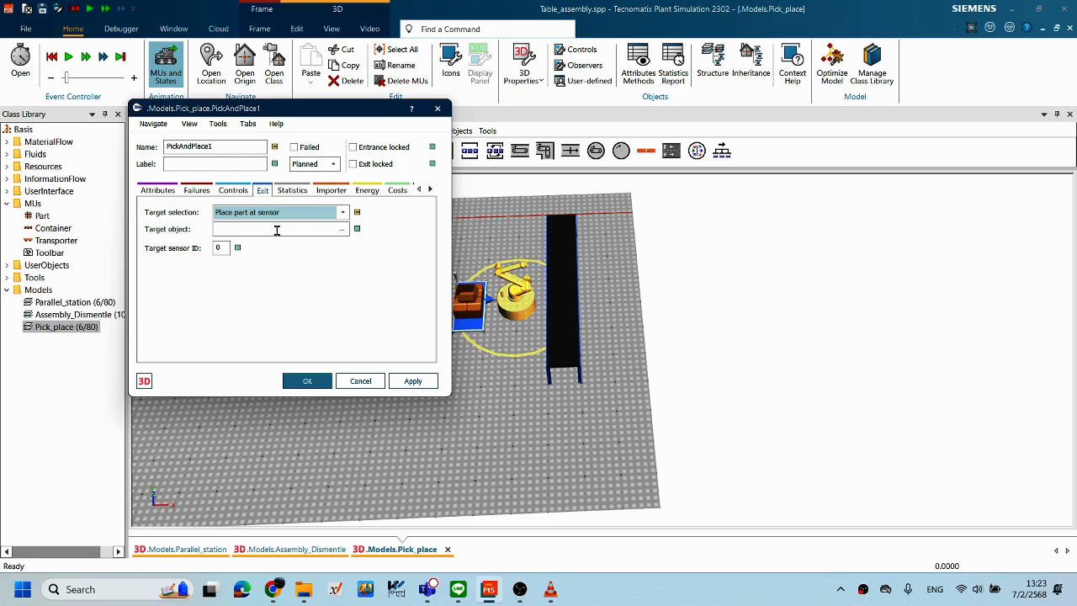
Step: Assign the Conveyor beside the second robot as the target object for its placed parts
{"action": "left_click", "coordinate": [568, 291]}
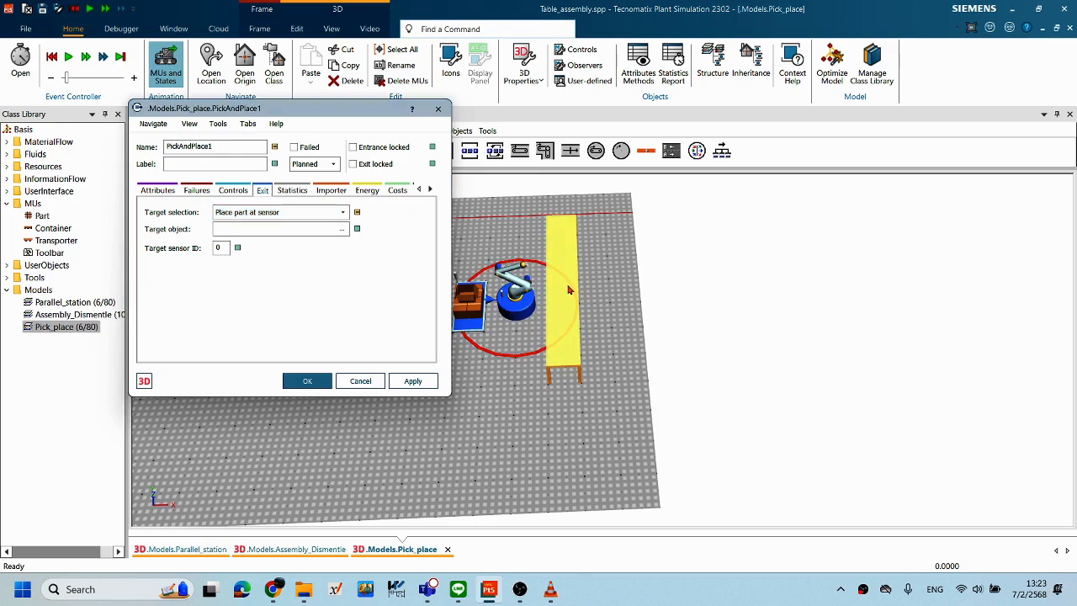
{"action": "left_click_drag", "start_coordinate": [568, 288], "coordinate": [282, 228]}
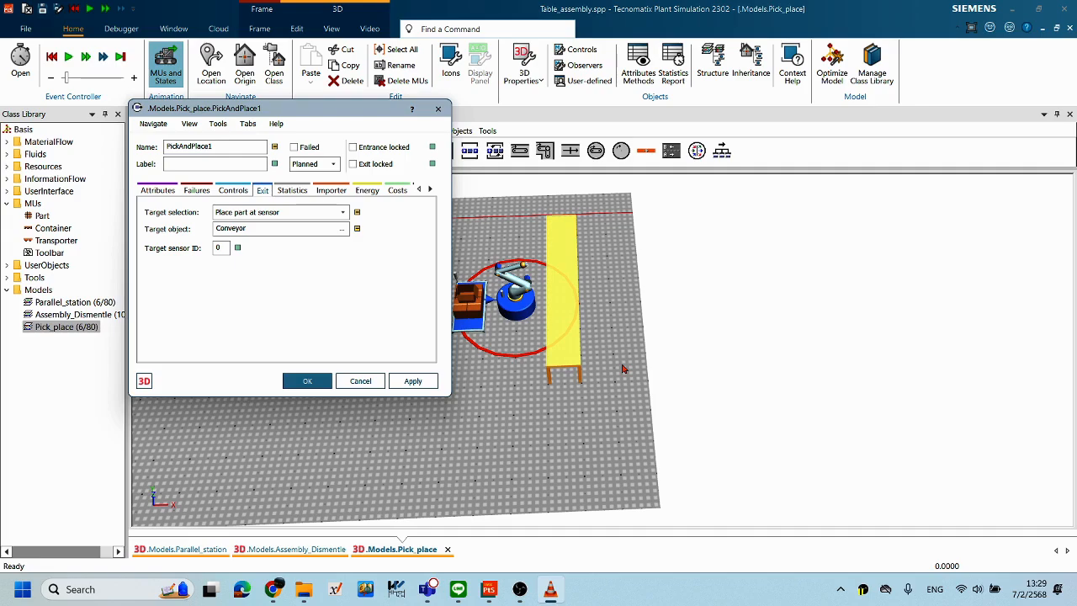
{"action": "left_click", "coordinate": [622, 368]}
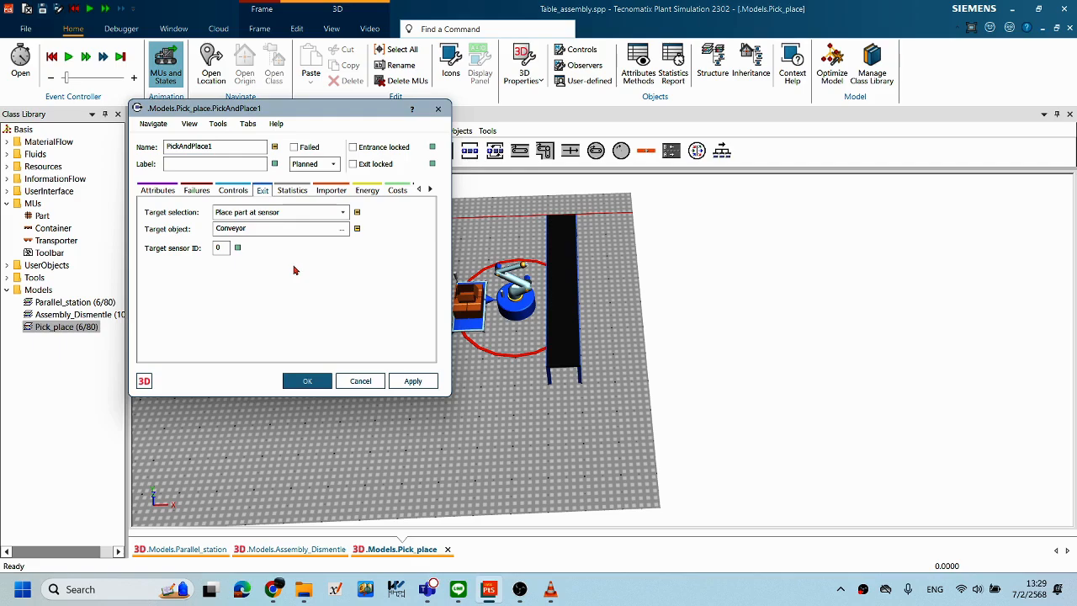
Step: Enter 0 as the second robot's target sensor ID, then apply the exit settings and close them
{"action": "double_click", "coordinate": [219, 247]}
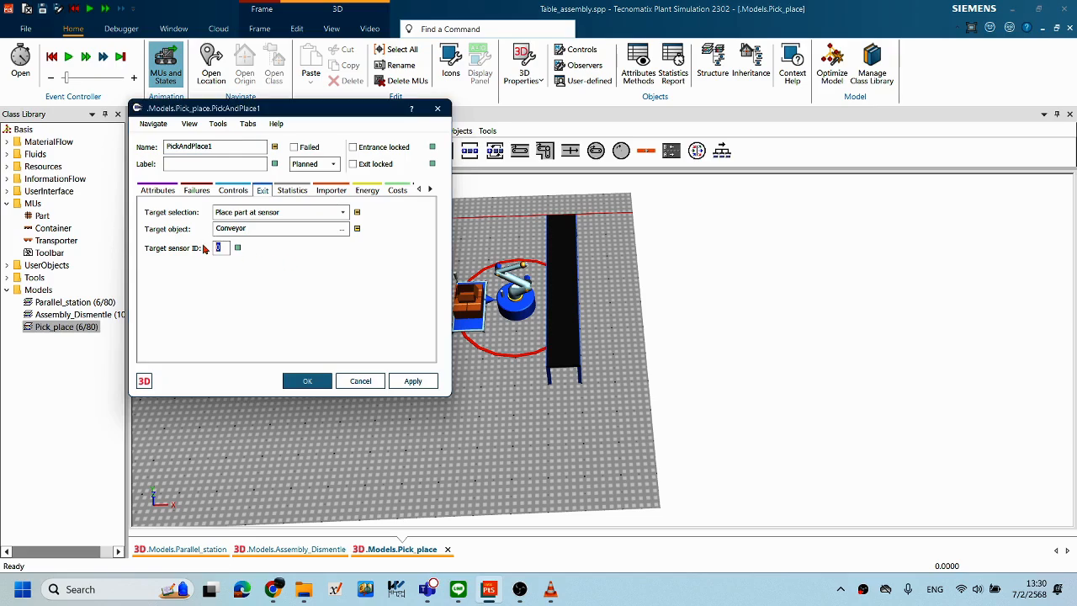
{"action": "left_click", "coordinate": [225, 247]}
{"action": "double_click", "coordinate": [222, 248]}
{"action": "type", "text": "0"}
{"action": "left_click", "coordinate": [412, 381]}
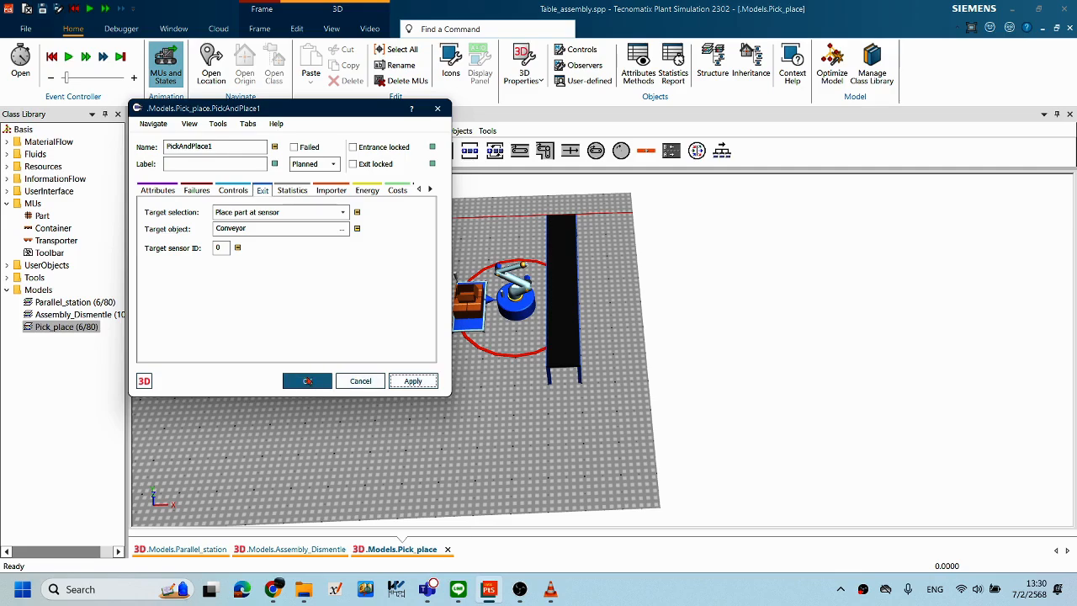
{"action": "left_click", "coordinate": [304, 380]}
Step: Examine the Conveyor's attributes and close them without making changes
{"action": "left_click", "coordinate": [556, 305]}
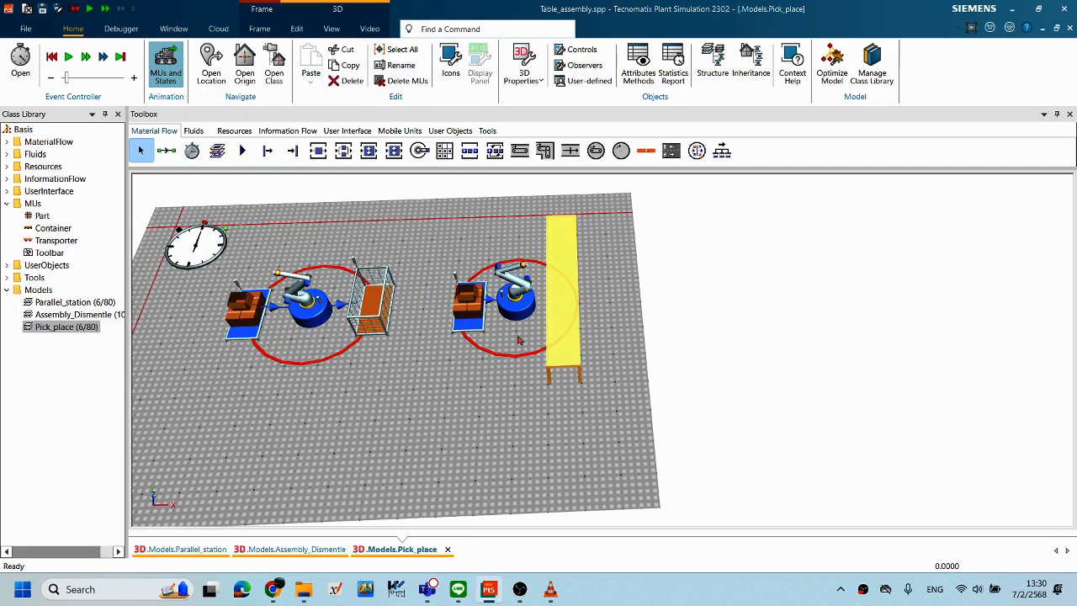
{"action": "middle_click_drag", "start_coordinate": [583, 348], "coordinate": [592, 345]}
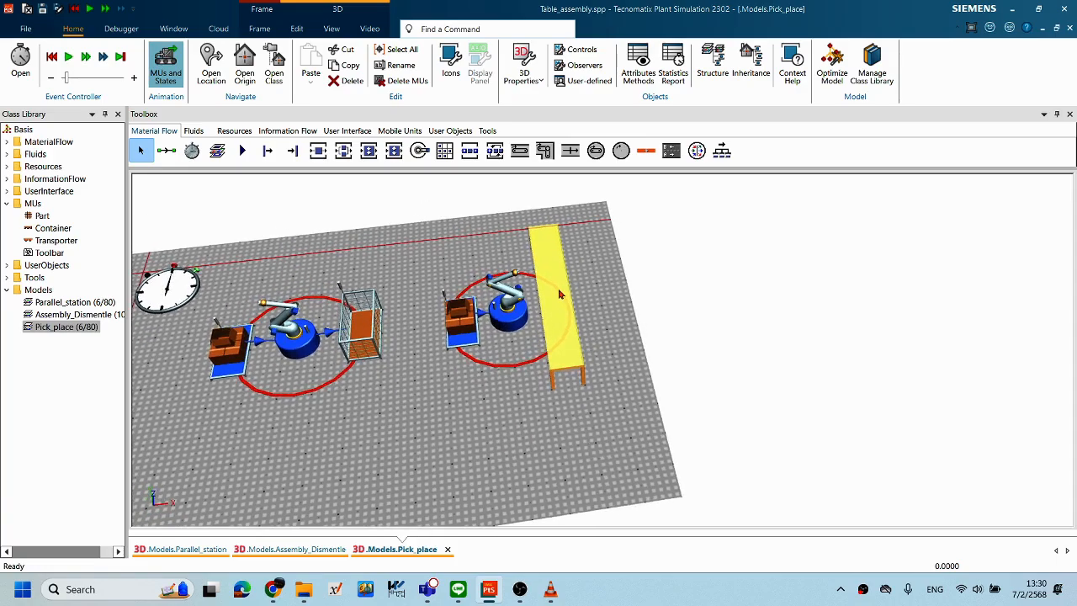
{"action": "left_click", "coordinate": [629, 387]}
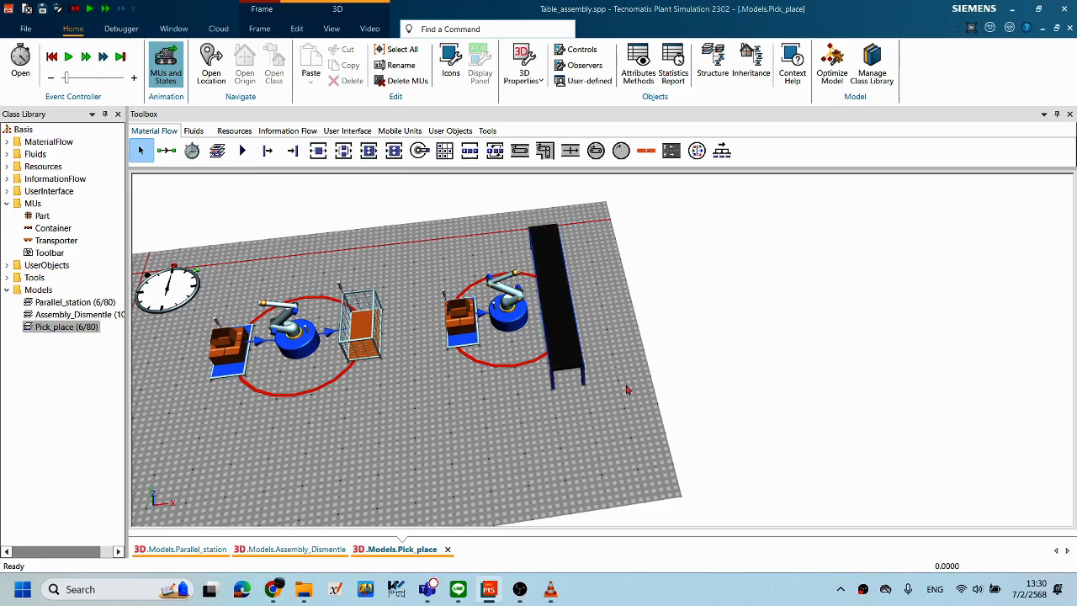
{"action": "double_click", "coordinate": [555, 313]}
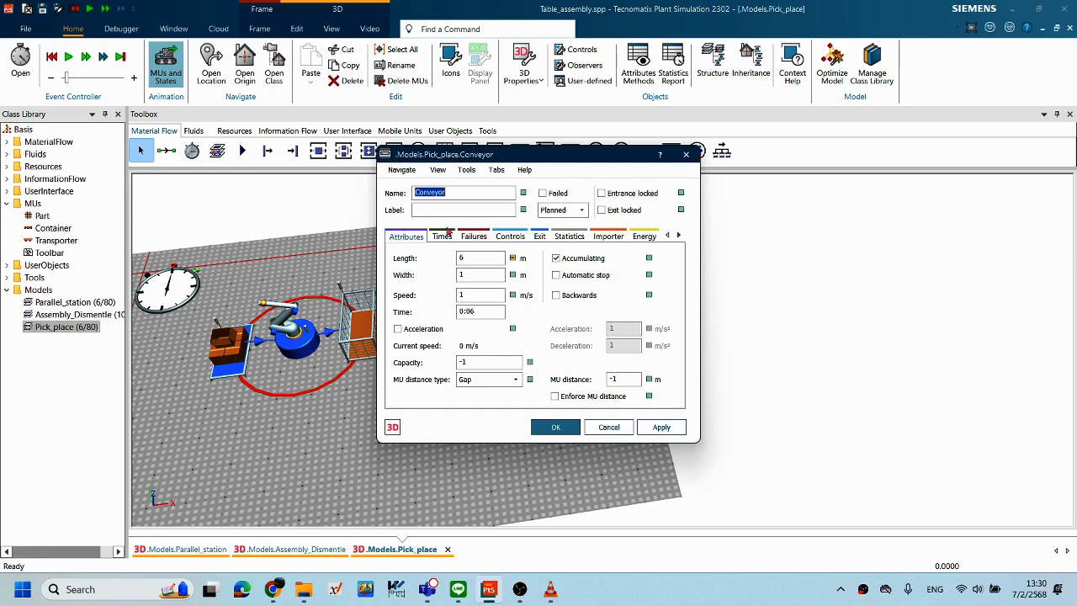
{"action": "left_click", "coordinate": [608, 427]}
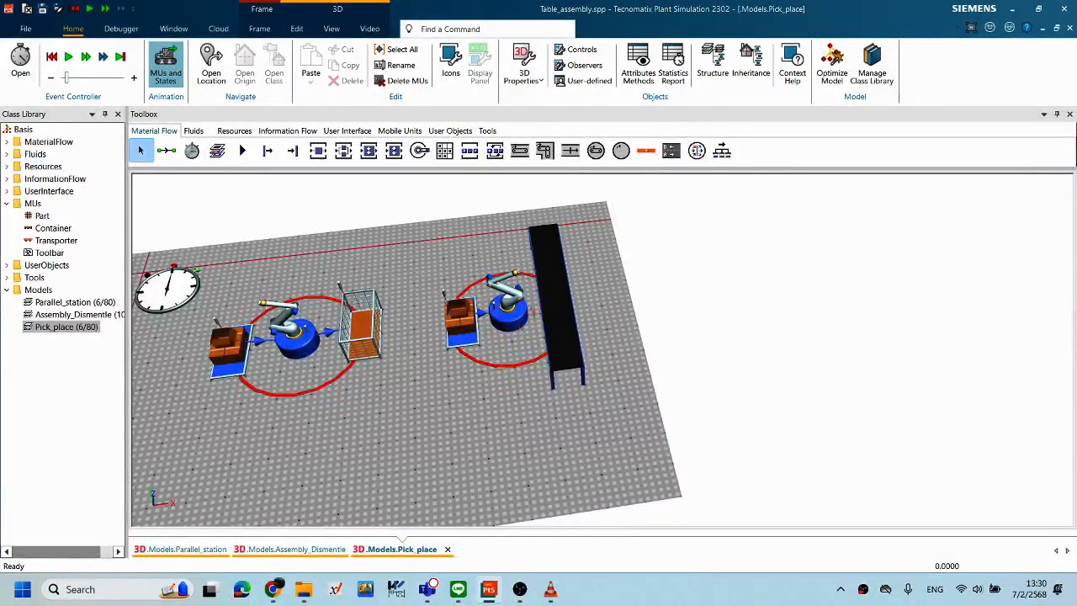
{"action": "middle_click_drag", "start_coordinate": [564, 342], "coordinate": [592, 368]}
{"action": "scroll", "coordinate": [596, 370], "scroll_direction": "up", "scroll_amount": 2}
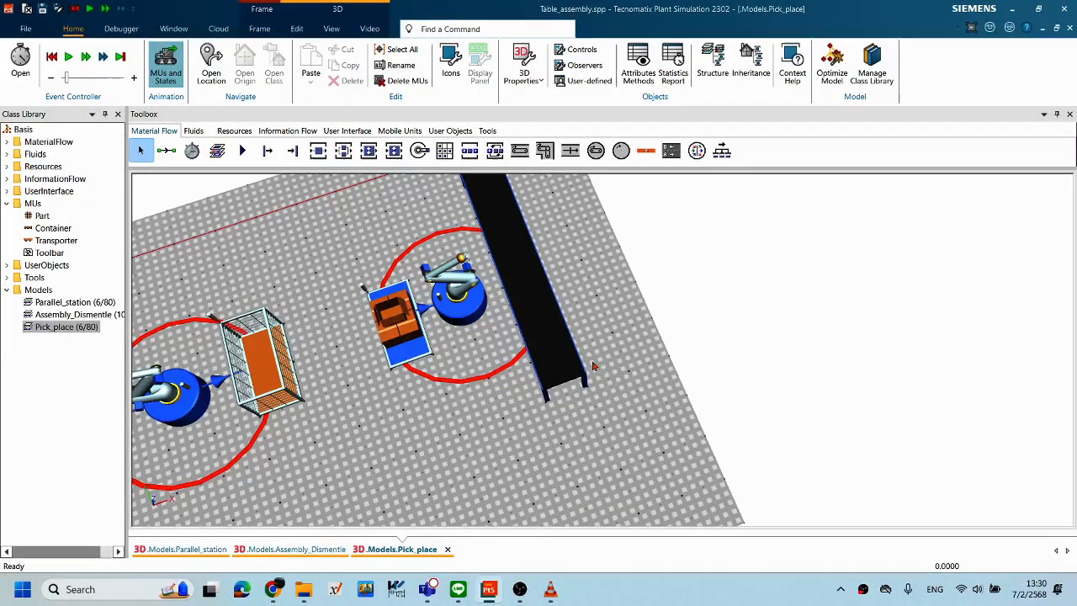
{"action": "right_click", "coordinate": [504, 263]}
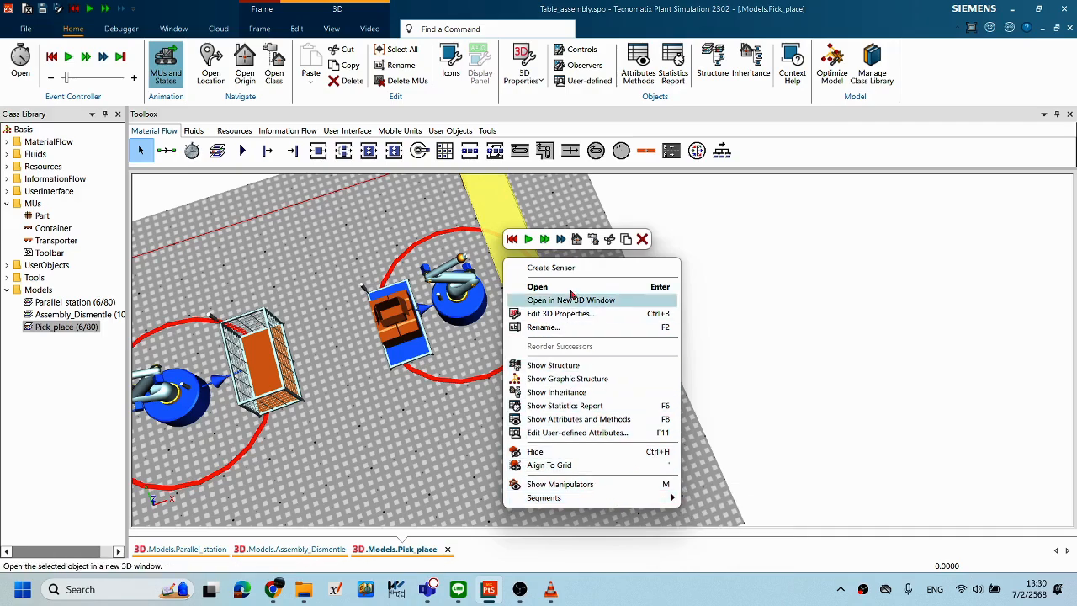
{"action": "left_click", "coordinate": [468, 433]}
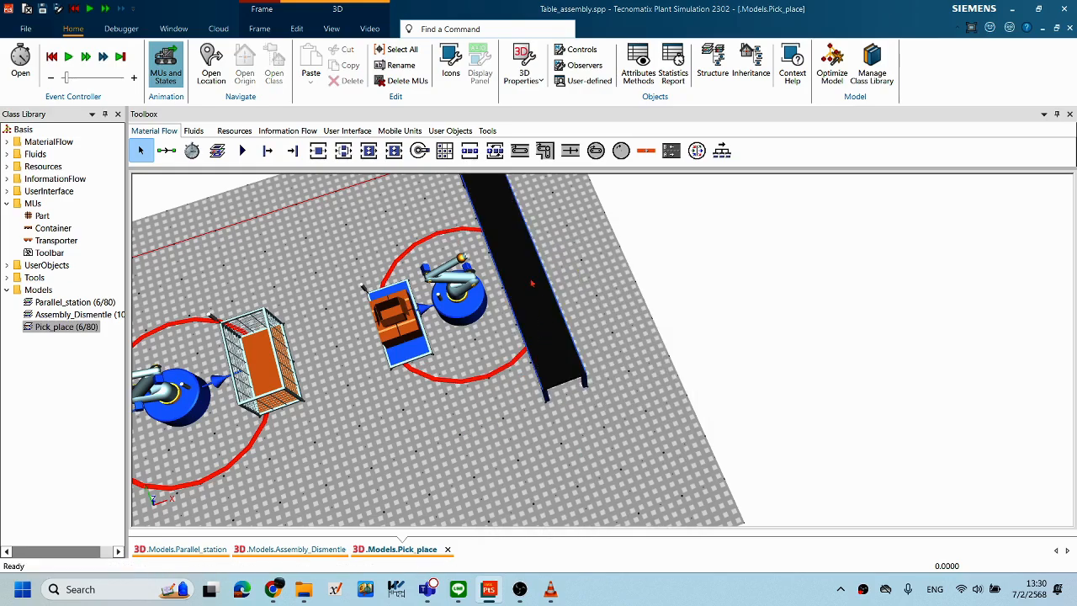
{"action": "double_click", "coordinate": [532, 284]}
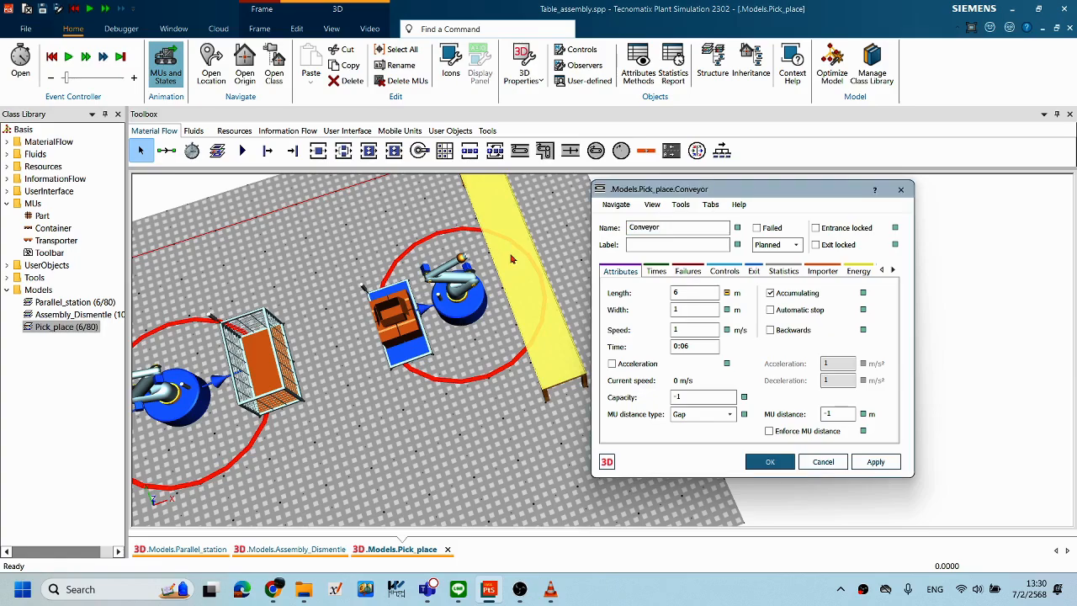
{"action": "right_click", "coordinate": [511, 258]}
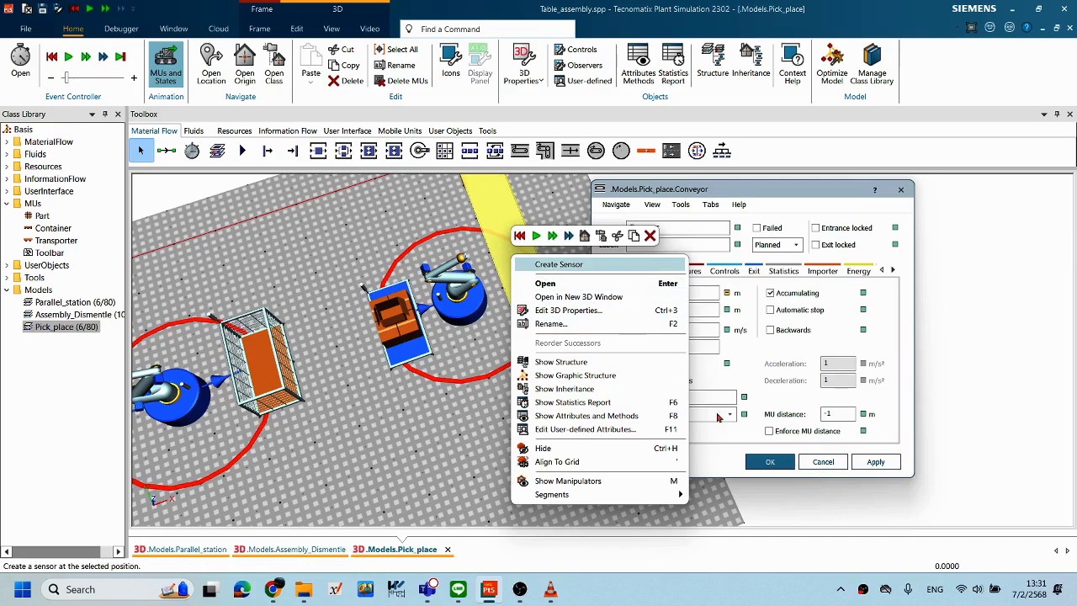
{"action": "left_click", "coordinate": [824, 462]}
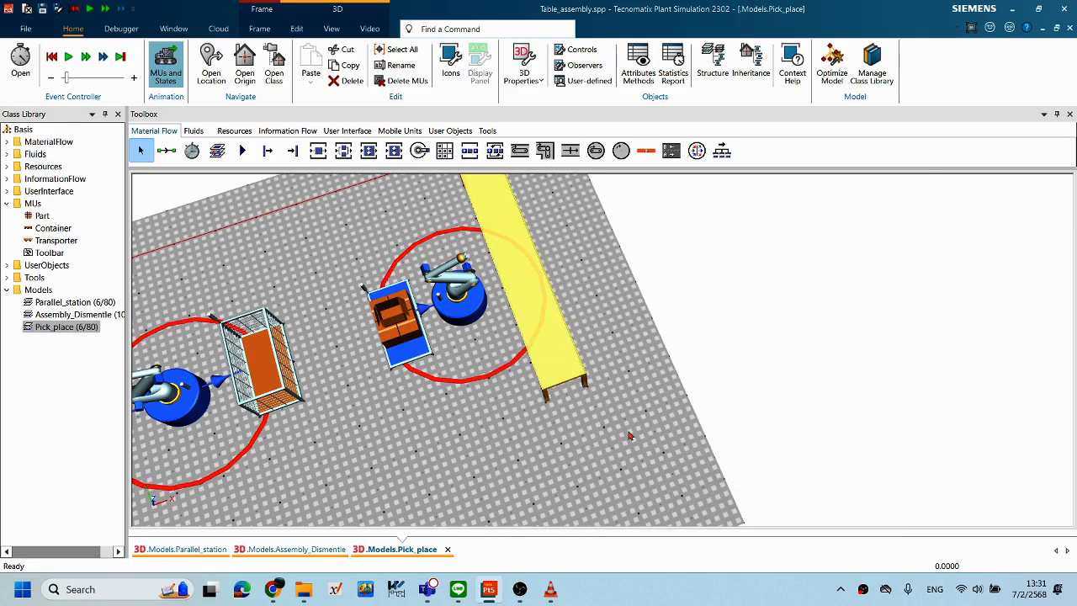
Step: Create a sensor on the Conveyor beside the second robot at a length position of about 3.07 m, triggered by the part's front
{"action": "scroll", "coordinate": [521, 371], "scroll_direction": "up", "scroll_amount": 2}
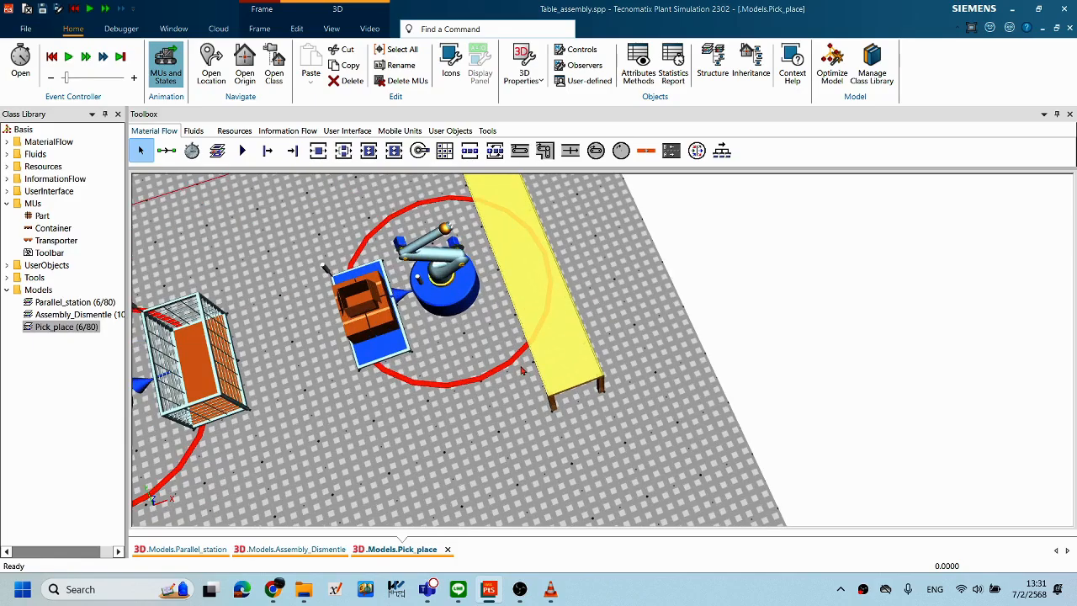
{"action": "scroll", "coordinate": [535, 316], "scroll_direction": "down", "scroll_amount": 3}
{"action": "right_click_drag", "start_coordinate": [535, 316], "coordinate": [548, 337]}
{"action": "mouse_move", "coordinate": [502, 309]}
{"action": "left_mouse_down"}
{"action": "mouse_move", "coordinate": [541, 329]}
{"action": "mouse_move", "coordinate": [520, 300]}
{"action": "left_mouse_up"}
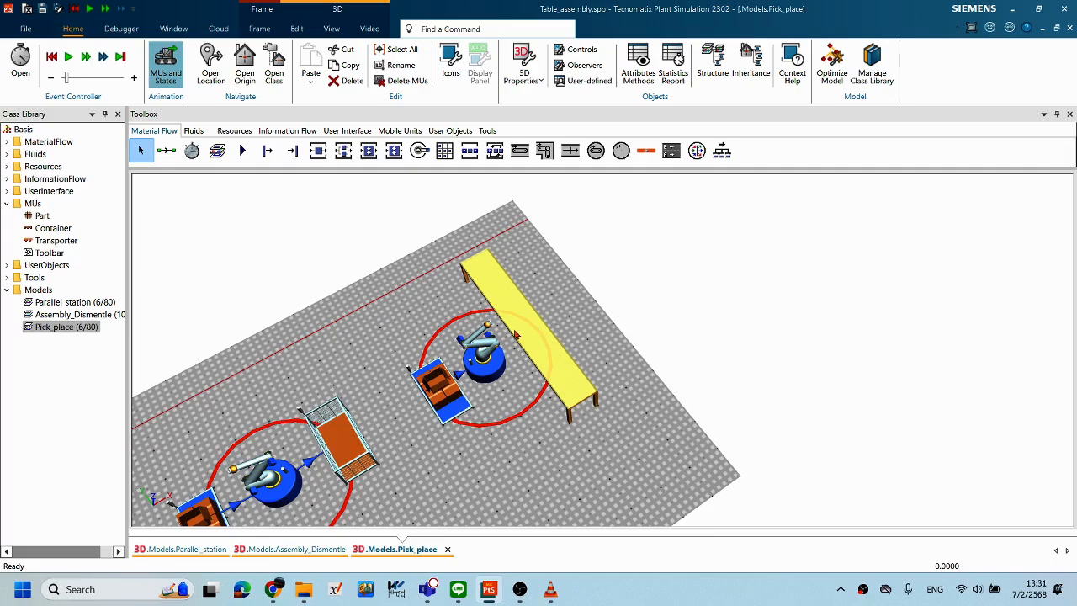
{"action": "right_click", "coordinate": [515, 333]}
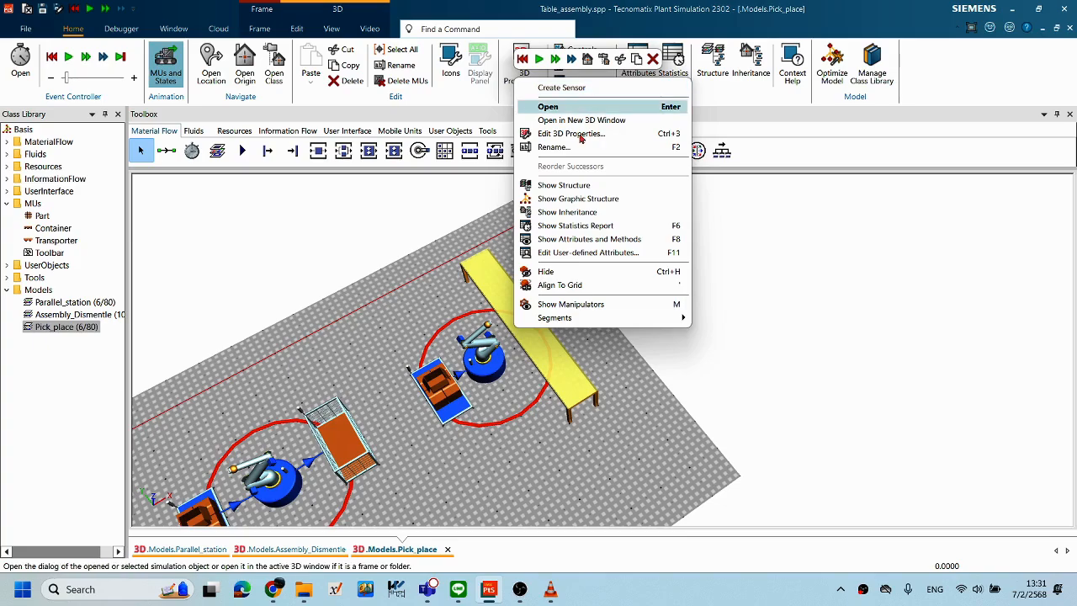
{"action": "left_click", "coordinate": [590, 376]}
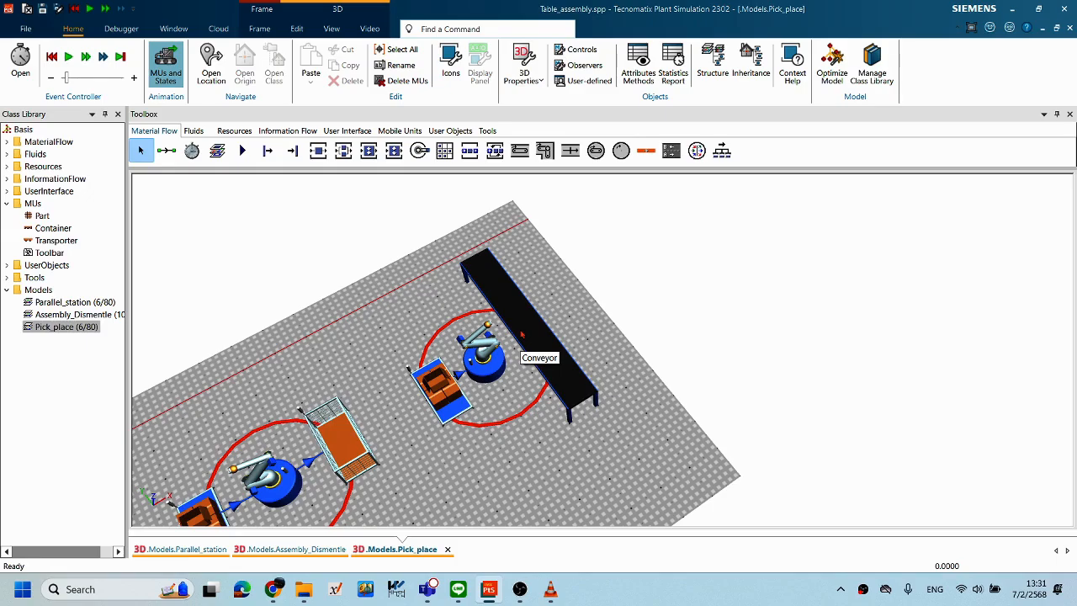
{"action": "right_click", "coordinate": [521, 334]}
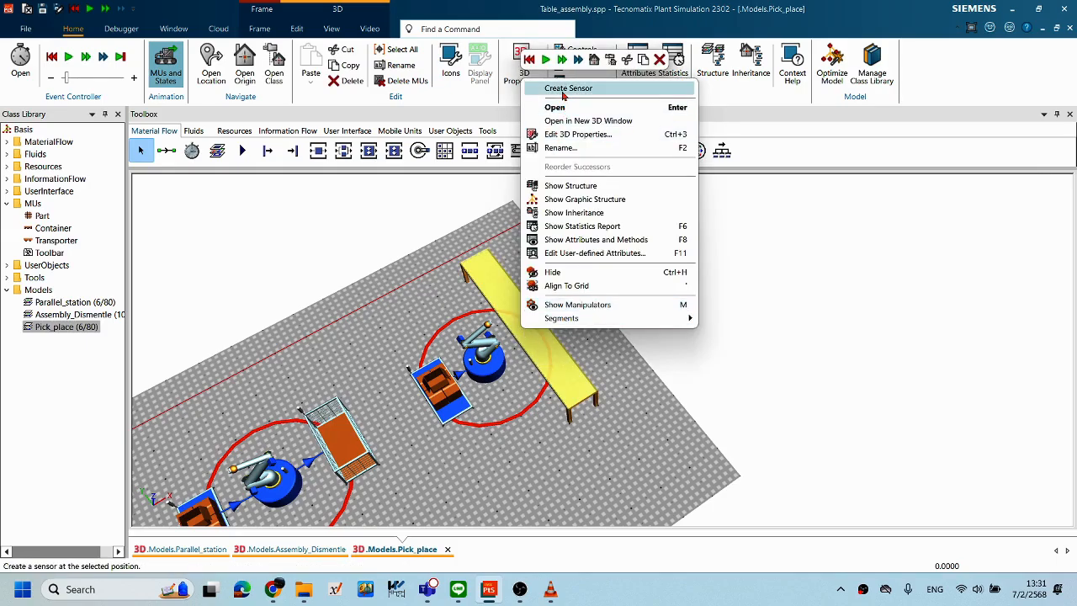
{"action": "left_click", "coordinate": [563, 95]}
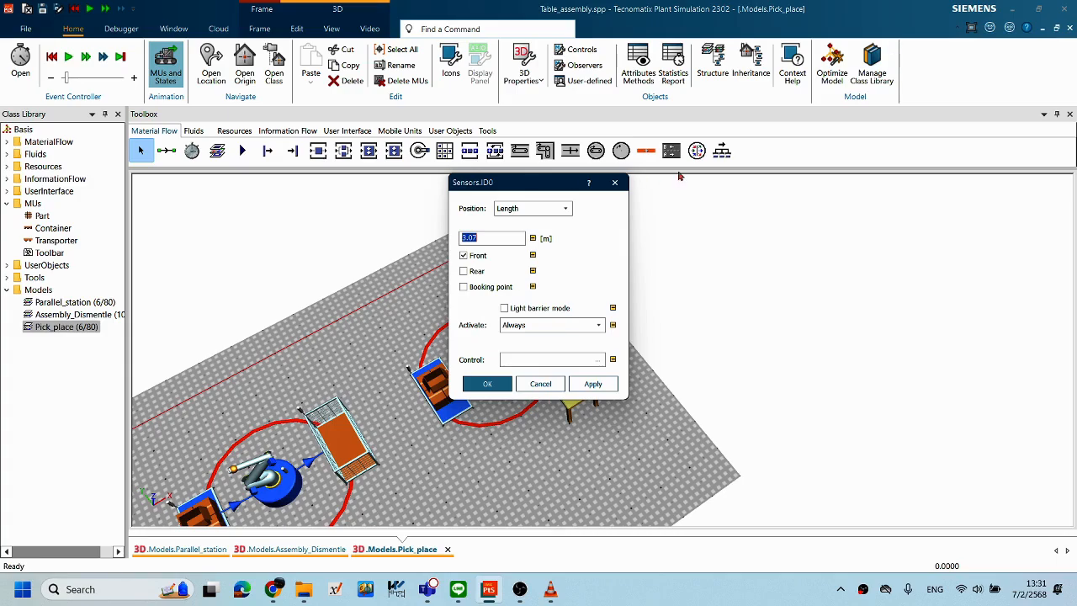
{"action": "left_click_drag", "start_coordinate": [527, 187], "coordinate": [765, 170]}
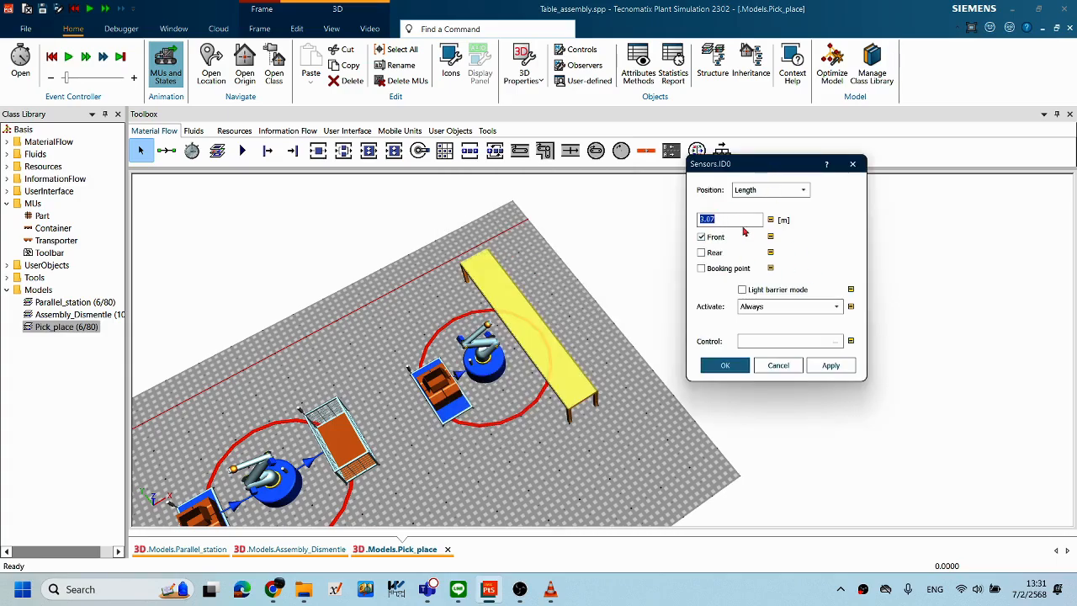
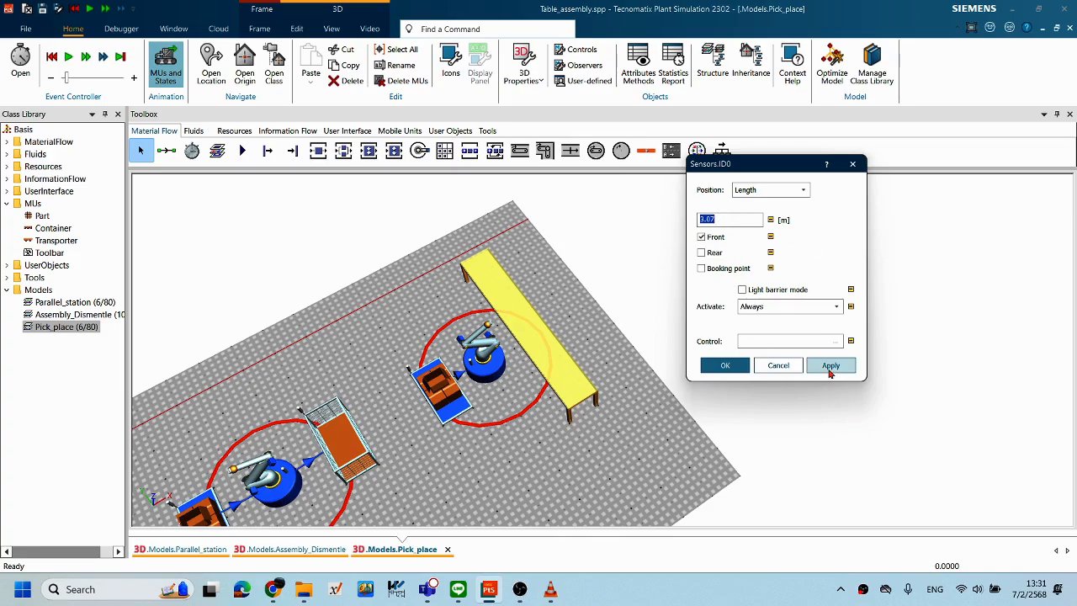
{"action": "left_click", "coordinate": [722, 365]}
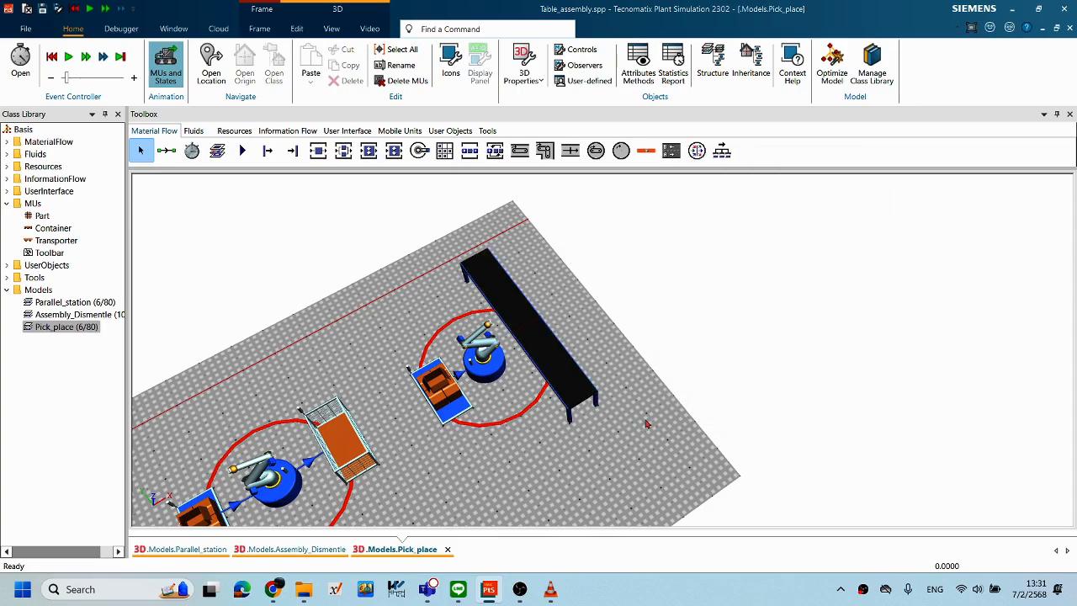
{"action": "mouse_move", "coordinate": [561, 334]}
{"action": "middle_mouse_down"}
{"action": "mouse_move", "coordinate": [569, 365]}
{"action": "mouse_move", "coordinate": [541, 284]}
{"action": "mouse_move", "coordinate": [591, 334]}
{"action": "mouse_move", "coordinate": [581, 339]}
{"action": "middle_mouse_up"}
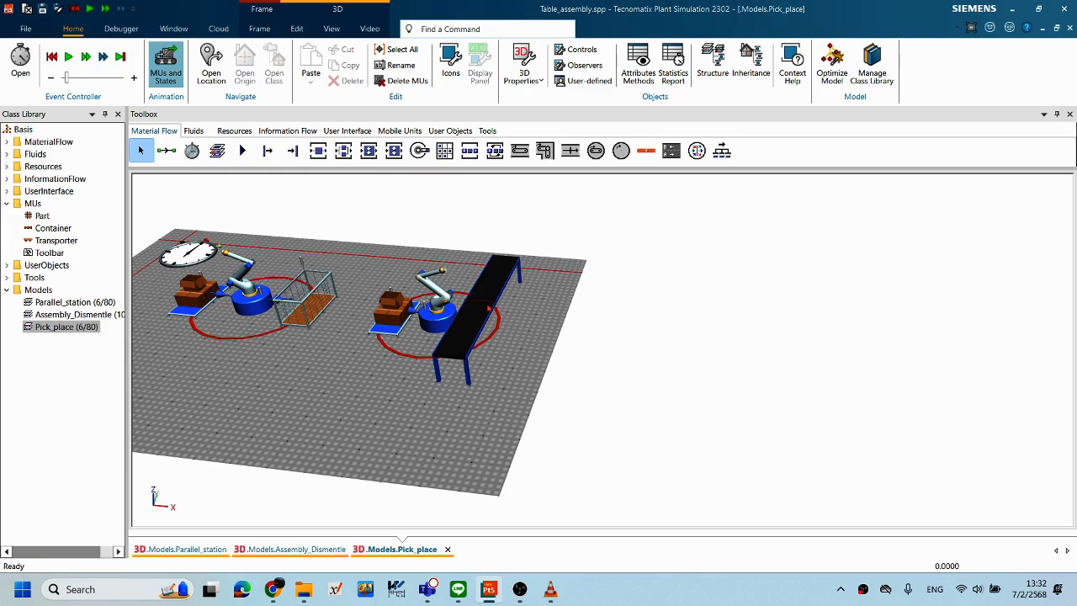
{"action": "mouse_move", "coordinate": [501, 323]}
{"action": "middle_mouse_down"}
{"action": "mouse_move", "coordinate": [533, 308]}
{"action": "mouse_move", "coordinate": [515, 319]}
{"action": "middle_mouse_up"}
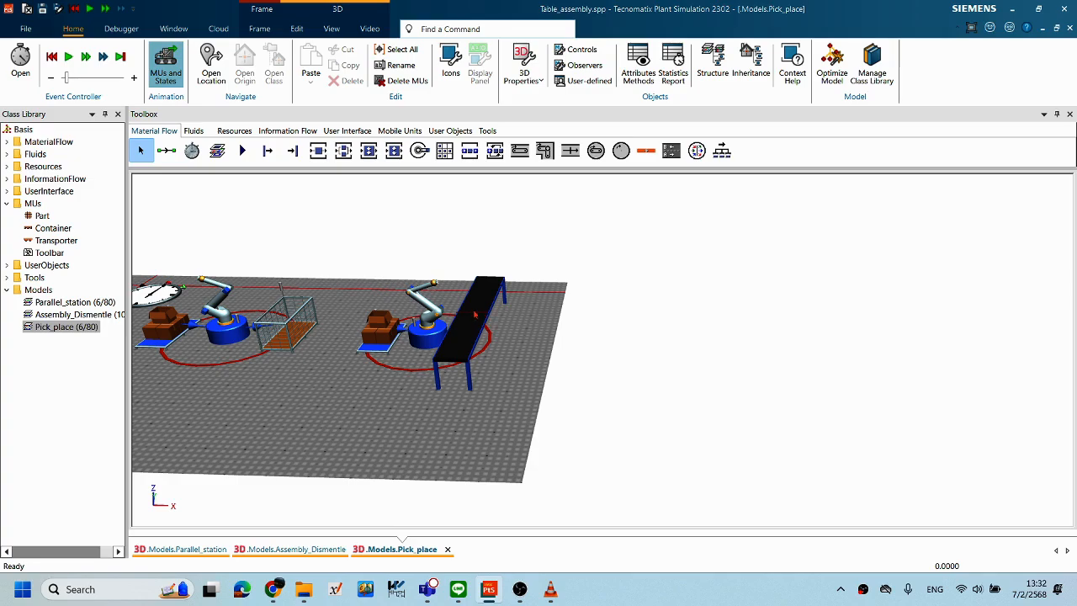
{"action": "middle_click_drag", "start_coordinate": [510, 311], "coordinate": [531, 327]}
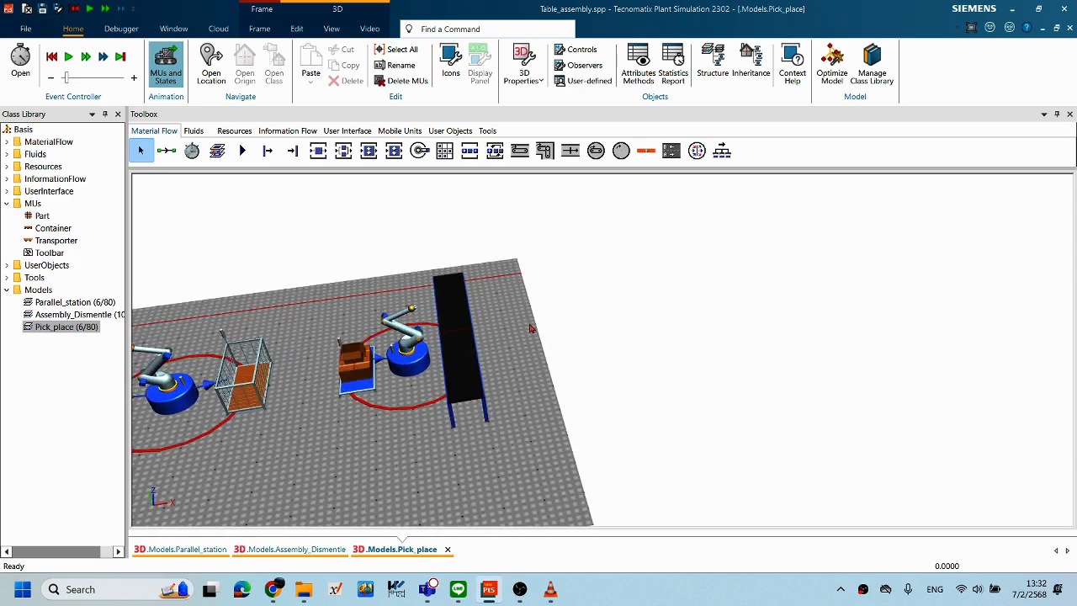
{"action": "scroll", "coordinate": [531, 327], "scroll_direction": "up", "scroll_amount": 4}
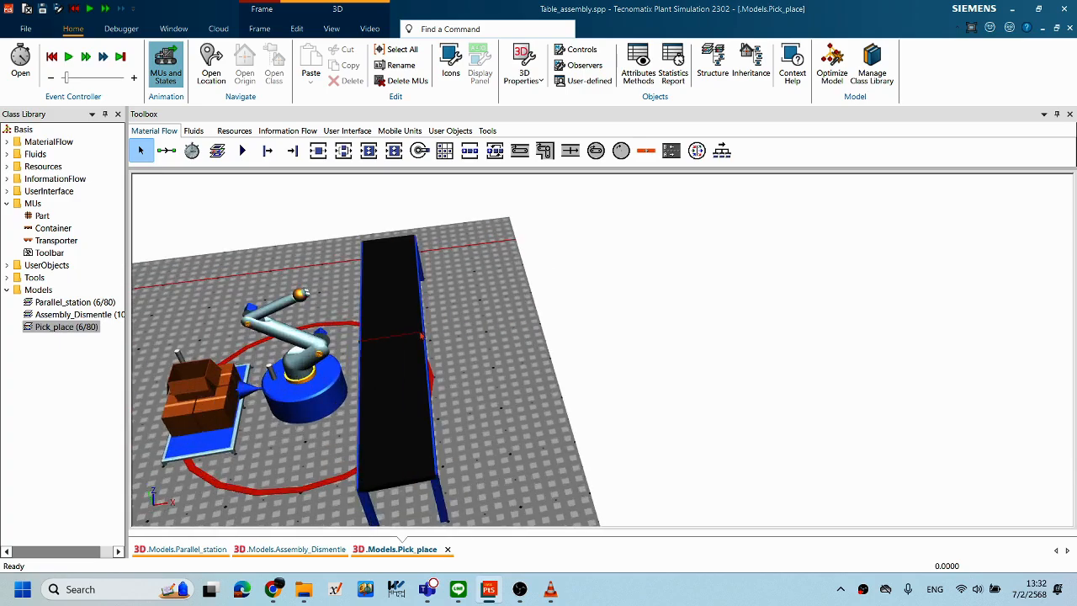
{"action": "left_click", "coordinate": [417, 337]}
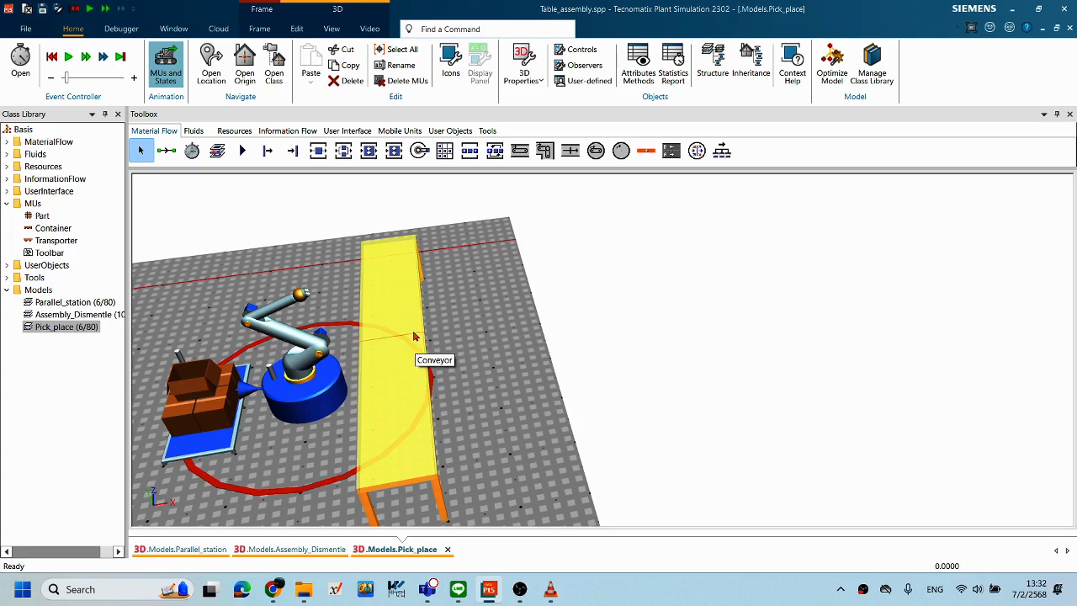
{"action": "double_click", "coordinate": [412, 337]}
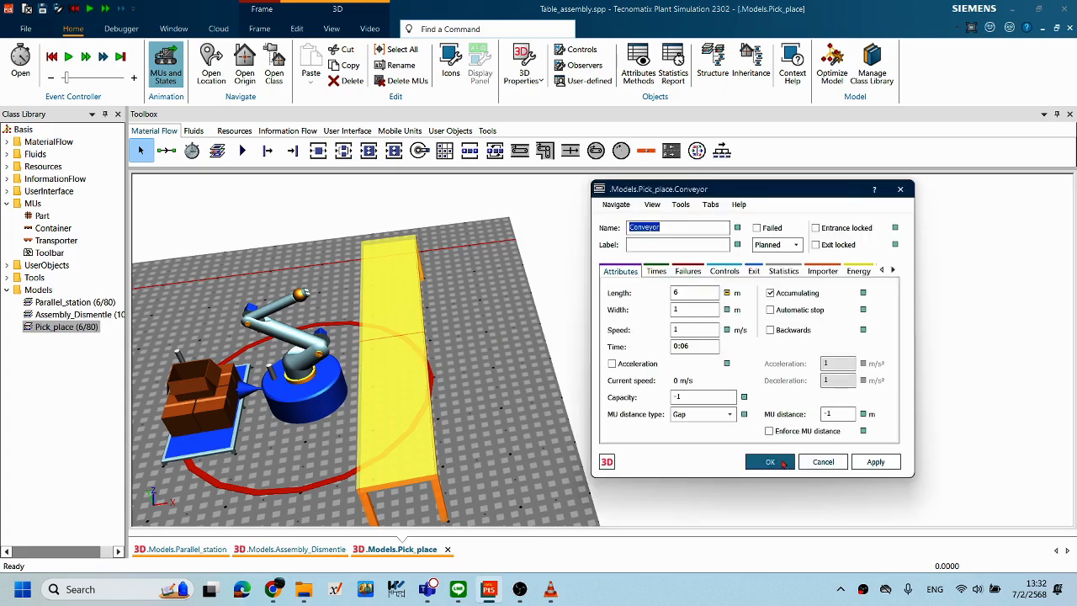
{"action": "left_click", "coordinate": [822, 462]}
{"action": "left_click", "coordinate": [380, 340]}
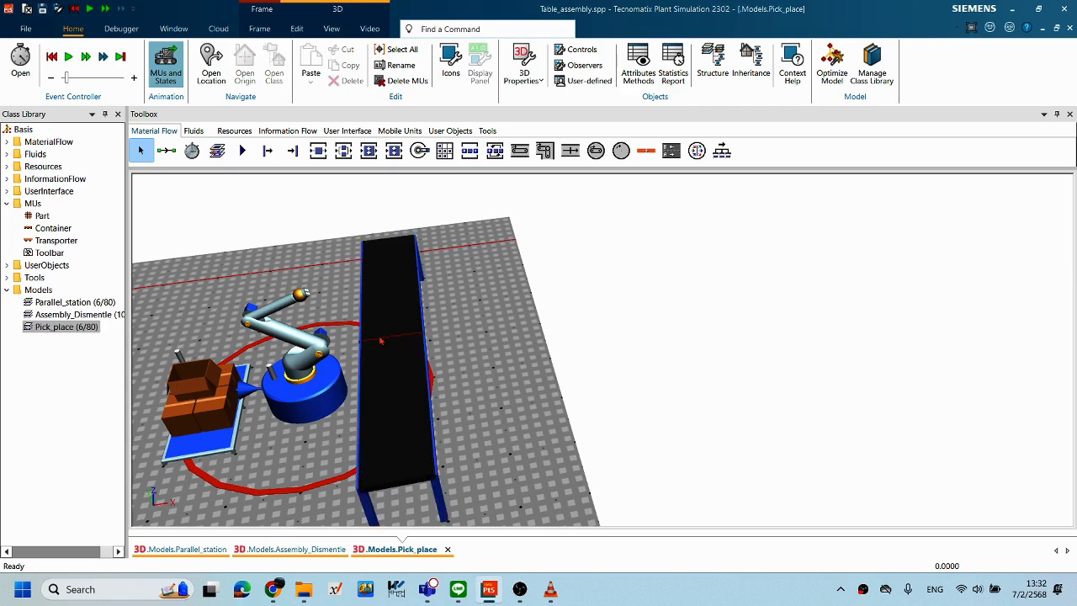
{"action": "right_click", "coordinate": [375, 339]}
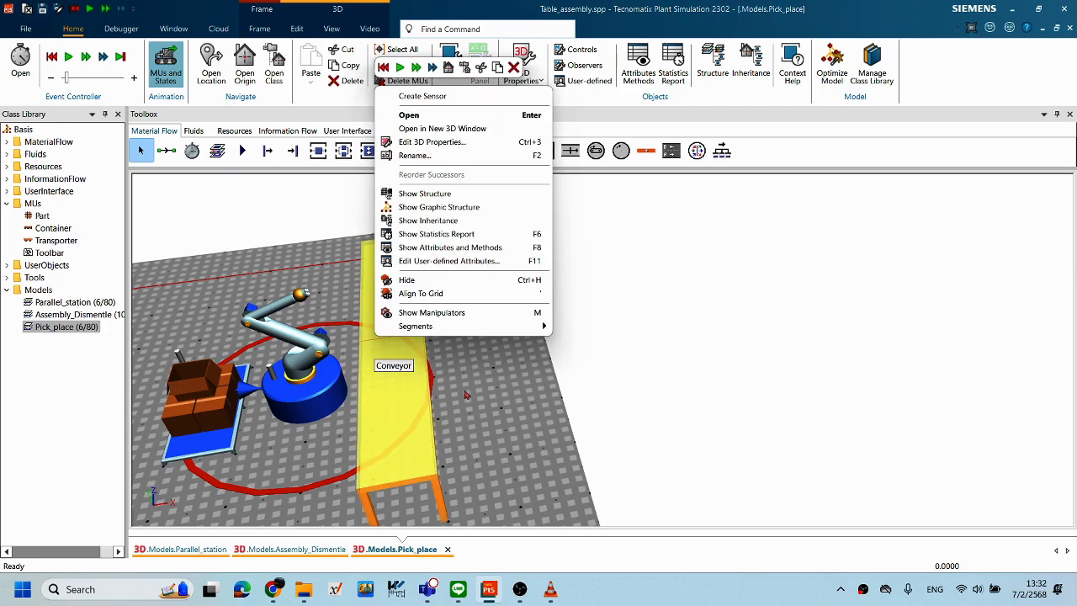
{"action": "left_click", "coordinate": [468, 396]}
Step: Open the settings of the Conveyor's new sensor to read its ID, then close them without changes
{"action": "middle_click_drag", "start_coordinate": [369, 382], "coordinate": [498, 444]}
{"action": "scroll", "coordinate": [498, 438], "scroll_direction": "up", "scroll_amount": 3}
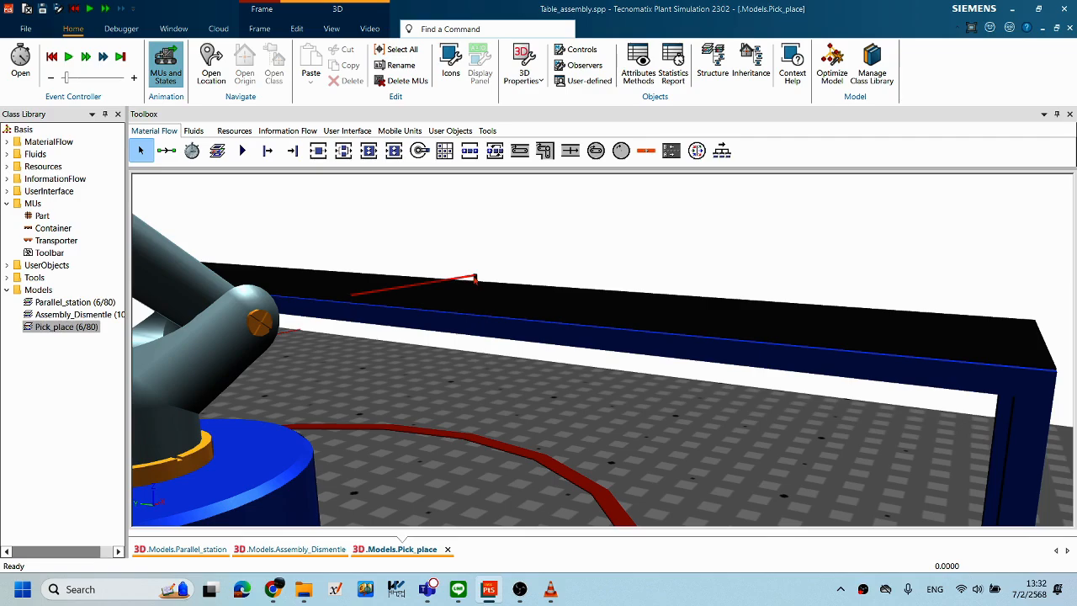
{"action": "double_click", "coordinate": [473, 278]}
{"action": "left_click_drag", "start_coordinate": [529, 188], "coordinate": [568, 190]}
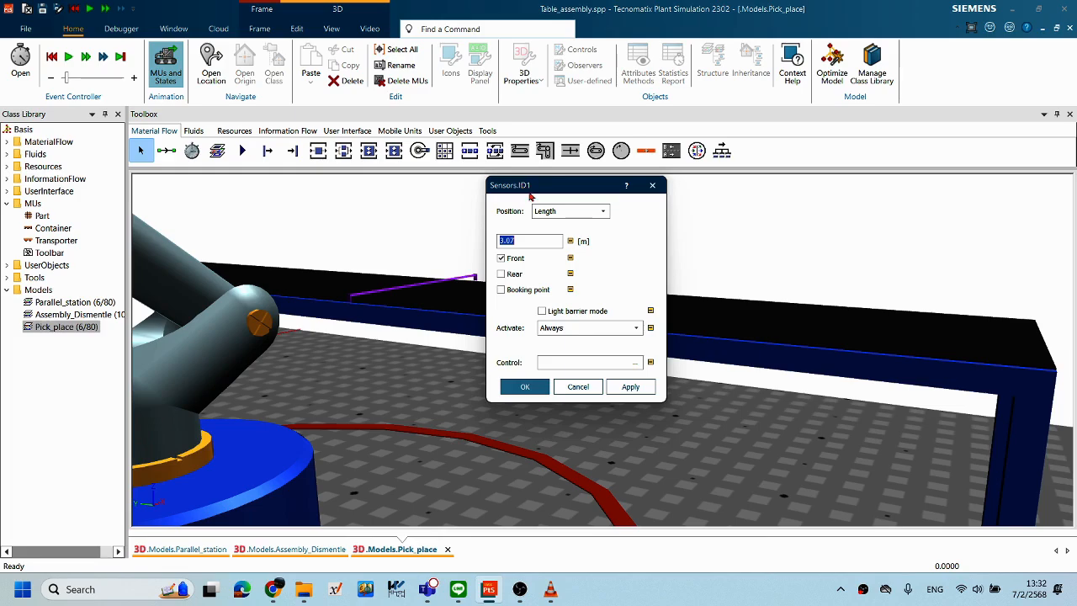
{"action": "left_click", "coordinate": [578, 387]}
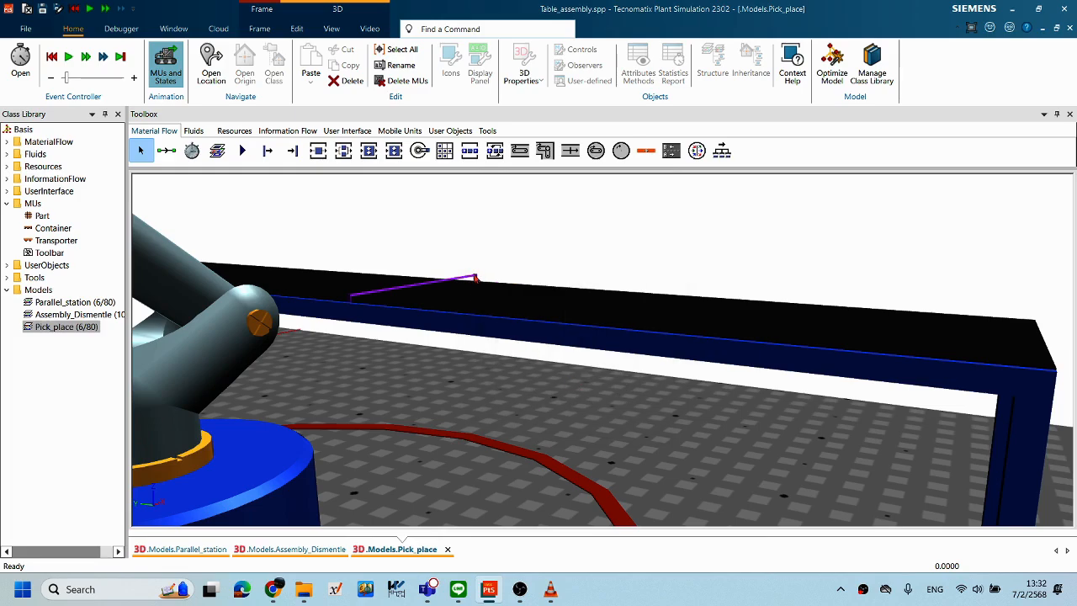
{"action": "left_click", "coordinate": [449, 405]}
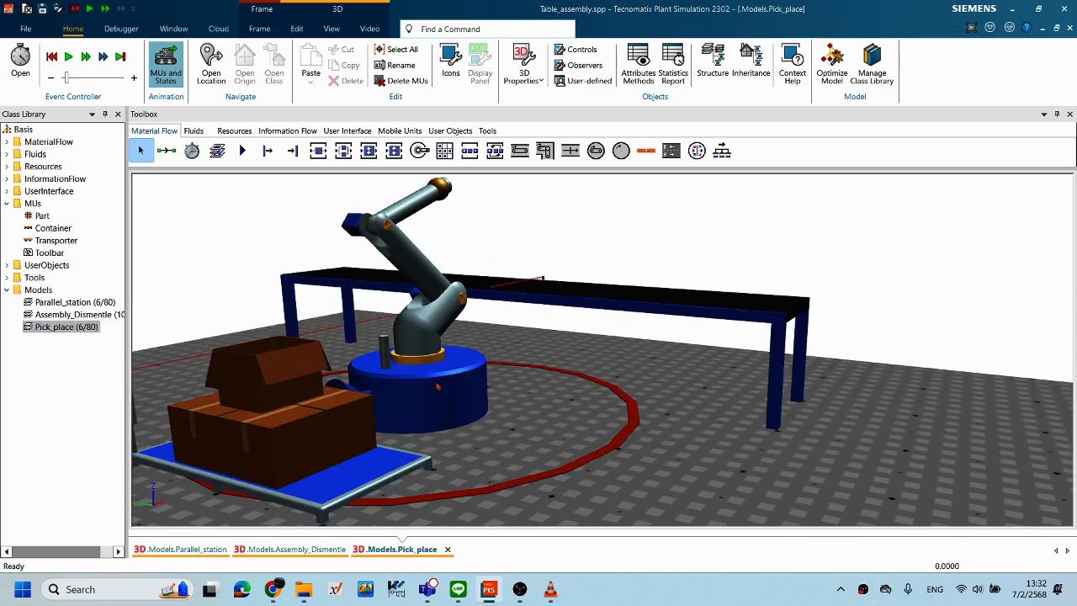
Step: Set the second robot's target sensor ID to 1 in its exit settings and apply the change
{"action": "double_click", "coordinate": [436, 386]}
{"action": "left_click", "coordinate": [264, 192]}
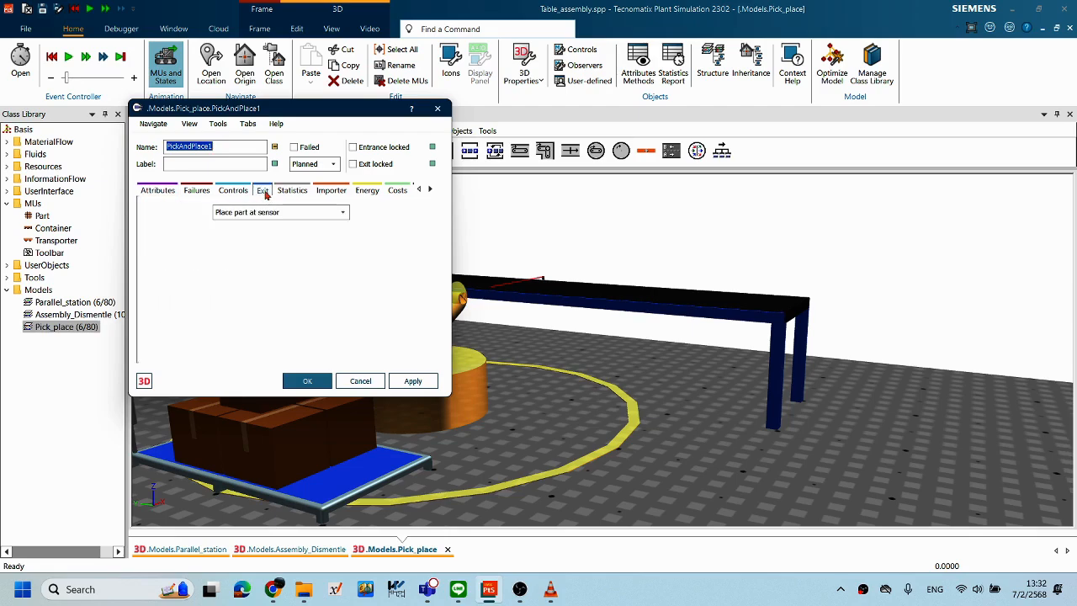
{"action": "left_click_drag", "start_coordinate": [227, 248], "coordinate": [197, 250]}
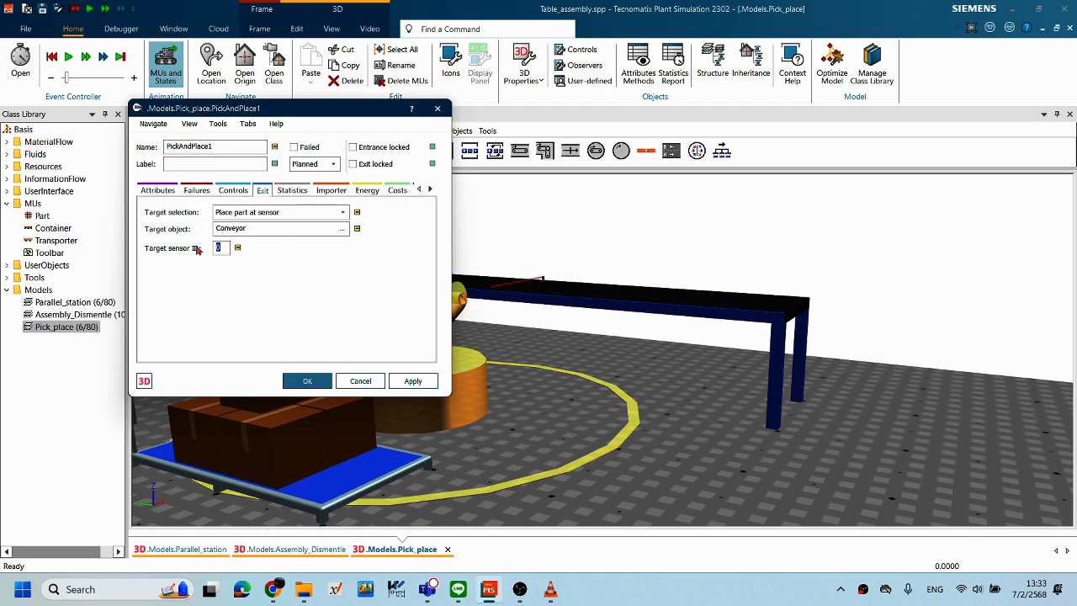
{"action": "type", "text": "1"}
{"action": "left_click", "coordinate": [419, 385]}
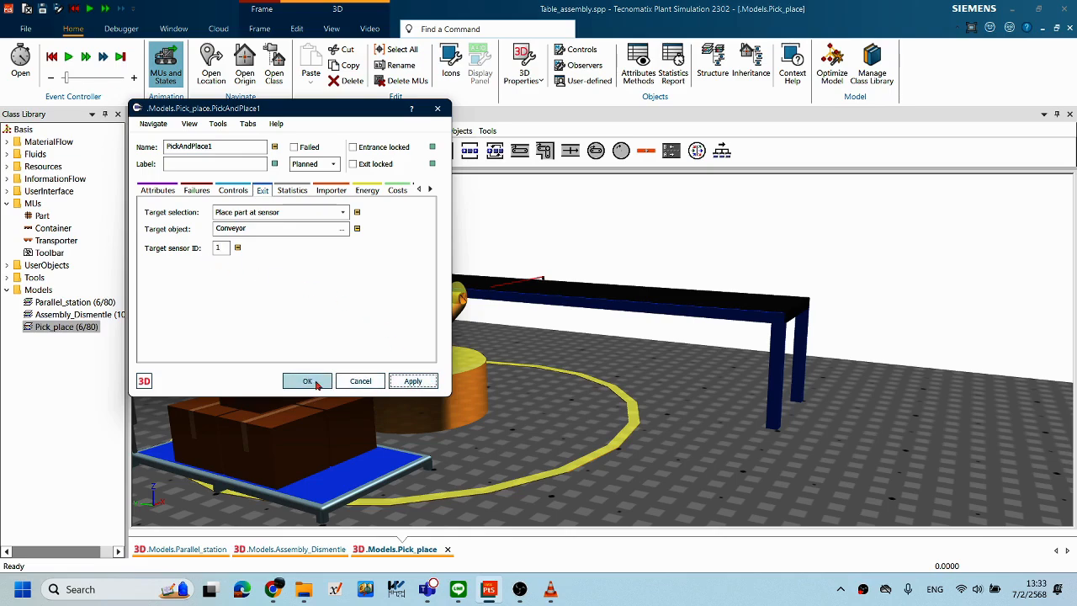
Step: Examine the layout of both robot lines, including the Conveyor and its sensor beside the second robot
{"action": "middle_click_drag", "start_coordinate": [702, 309], "coordinate": [651, 331]}
{"action": "scroll", "coordinate": [703, 310], "scroll_direction": "down", "scroll_amount": 5}
{"action": "middle_click_drag", "start_coordinate": [721, 320], "coordinate": [673, 335]}
{"action": "left_click", "coordinate": [594, 398]}
{"action": "right_click", "coordinate": [608, 402]}
{"action": "left_click", "coordinate": [512, 410]}
{"action": "middle_click_drag", "start_coordinate": [553, 287], "coordinate": [454, 309]}
{"action": "middle_click_drag", "start_coordinate": [380, 291], "coordinate": [407, 280]}
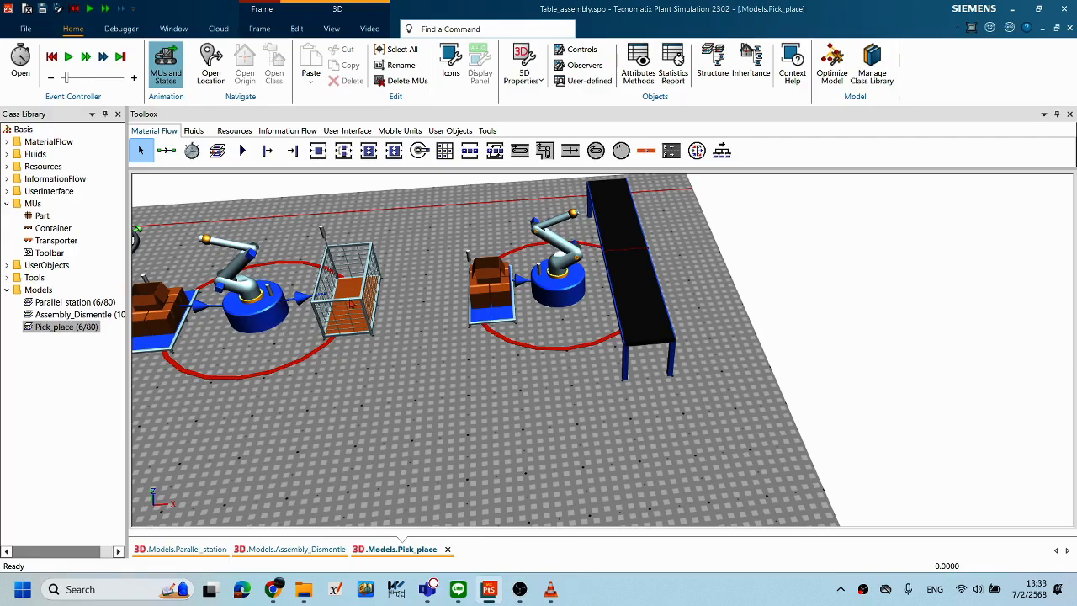
{"action": "scroll", "coordinate": [683, 370], "scroll_direction": "up", "scroll_amount": 1}
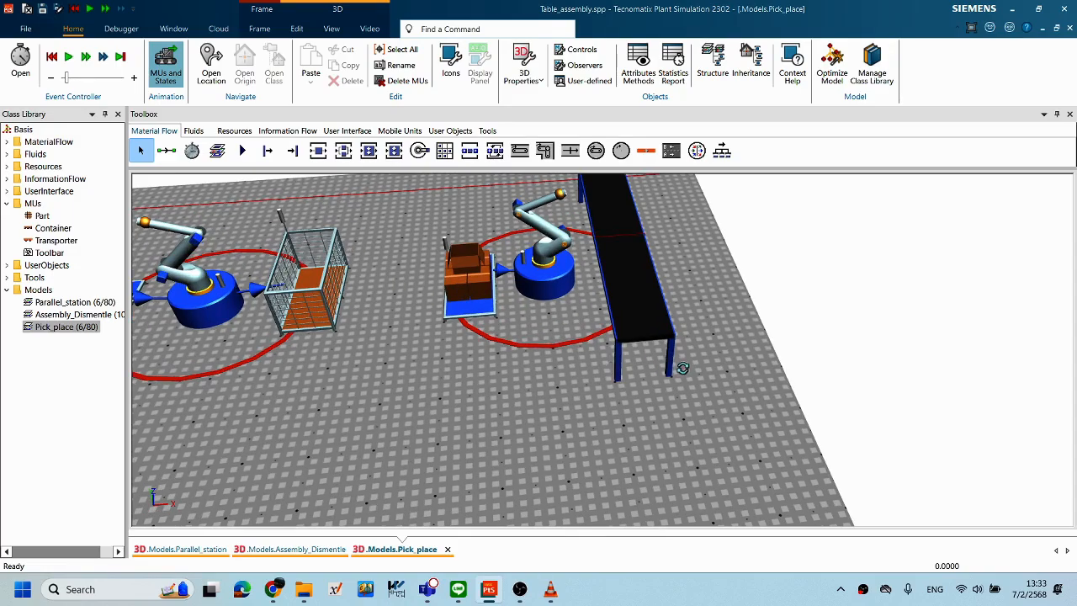
{"action": "right_click_drag", "start_coordinate": [682, 369], "coordinate": [691, 283]}
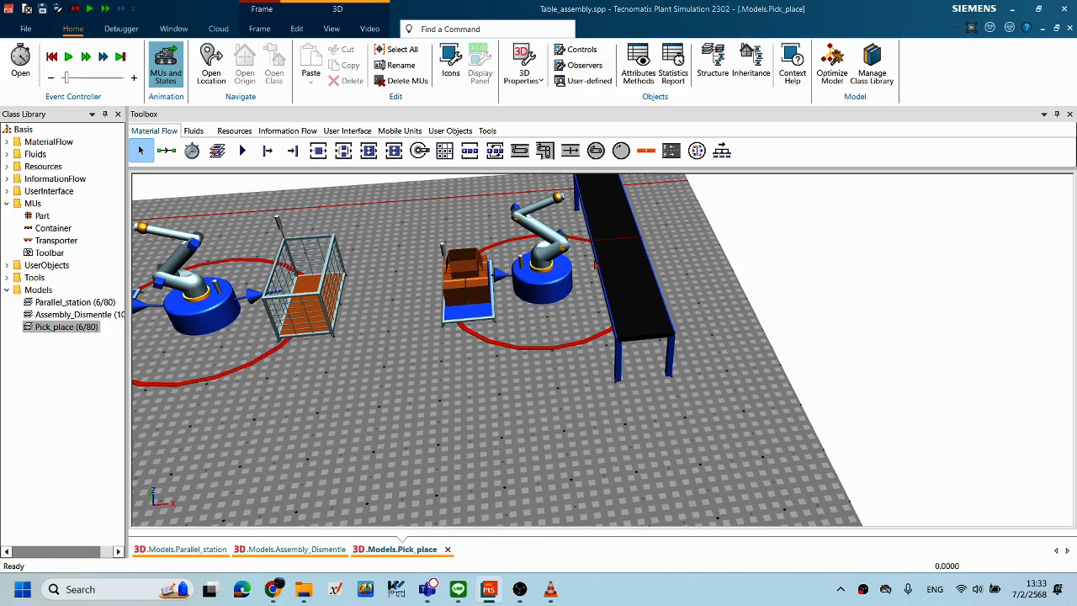
{"action": "scroll", "coordinate": [627, 275], "scroll_direction": "up", "scroll_amount": 4}
{"action": "scroll", "coordinate": [624, 276], "scroll_direction": "down", "scroll_amount": 5}
{"action": "scroll", "coordinate": [624, 276], "scroll_direction": "down", "scroll_amount": 3}
{"action": "scroll", "coordinate": [627, 273], "scroll_direction": "up", "scroll_amount": 2}
{"action": "middle_click_drag", "start_coordinate": [639, 283], "coordinate": [645, 265]}
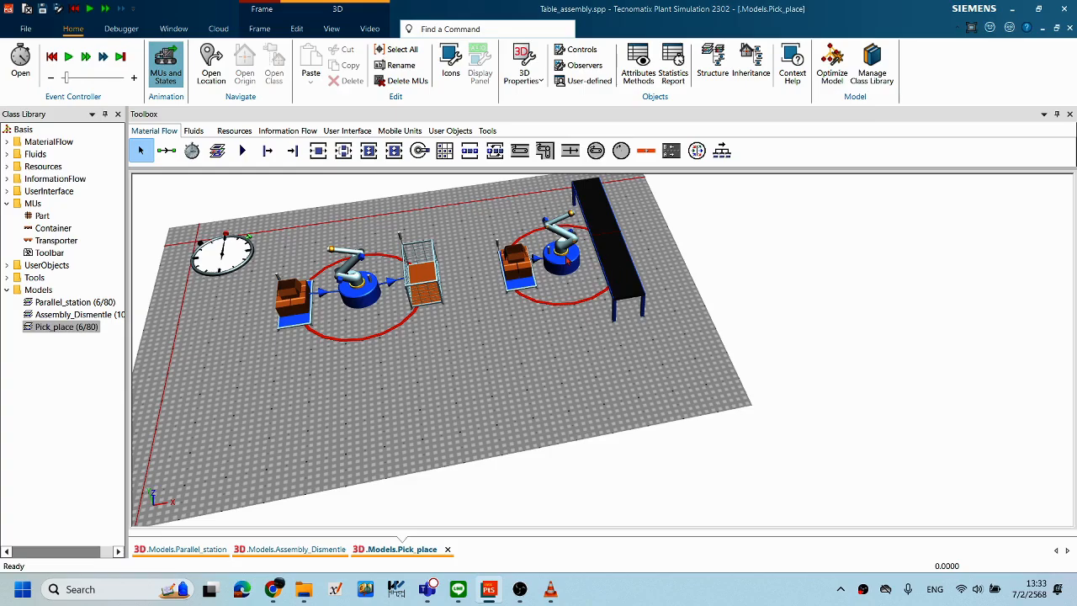
Step: Check the second robot's exit settings for its target object and sensor ID, and close them without changes
{"action": "double_click", "coordinate": [559, 251]}
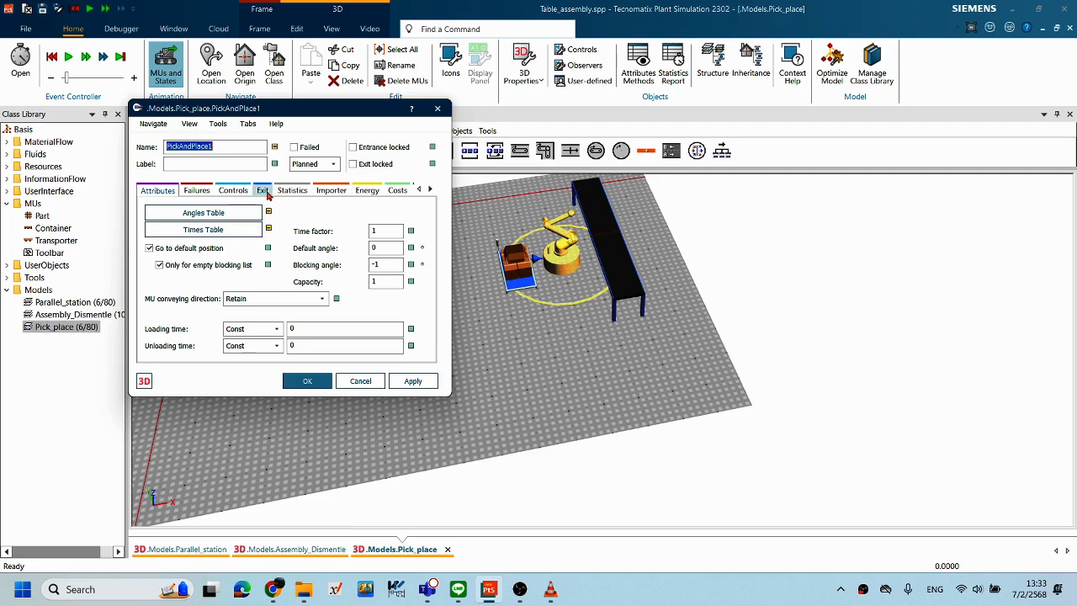
{"action": "left_click", "coordinate": [263, 191]}
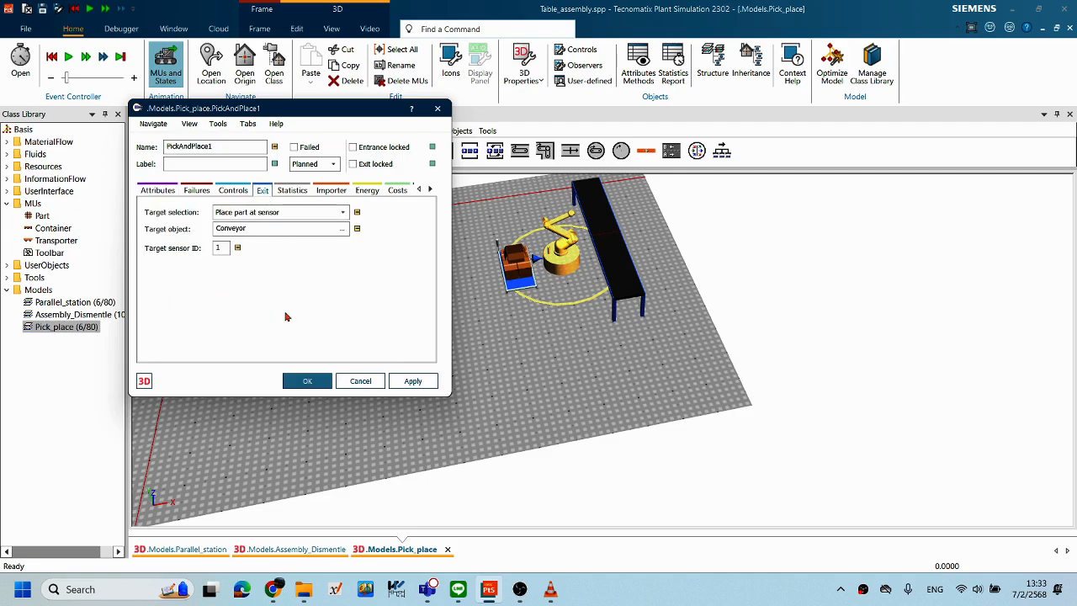
{"action": "left_click", "coordinate": [360, 381]}
Step: Reset the simulation, test-run both robot lines from the event controller, and stop the run at the error
{"action": "right_click", "coordinate": [568, 352]}
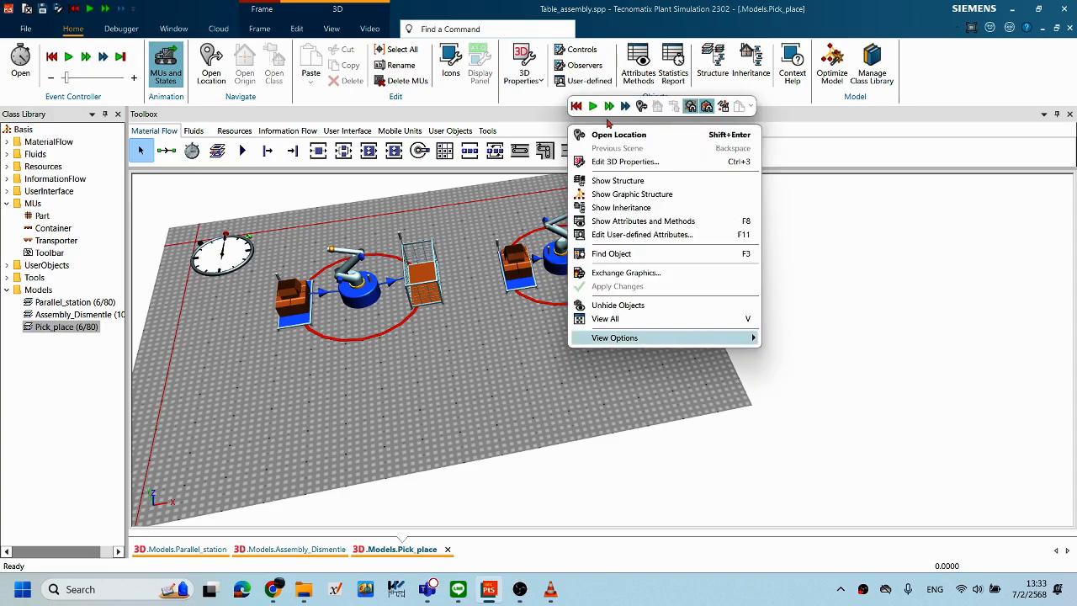
{"action": "left_click", "coordinate": [576, 108]}
{"action": "right_click", "coordinate": [541, 363]}
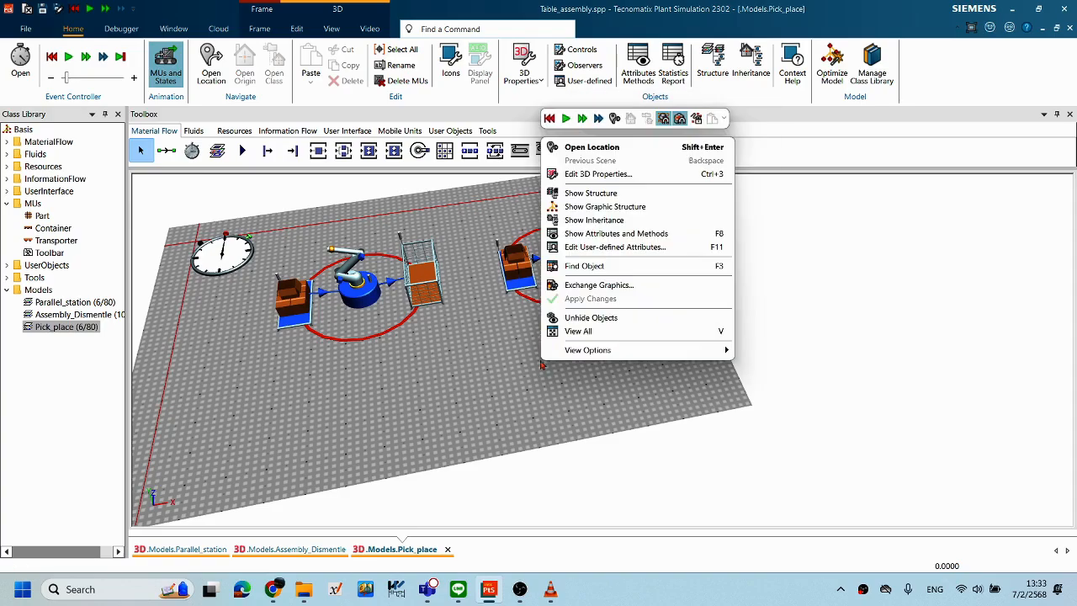
{"action": "left_click", "coordinate": [229, 347]}
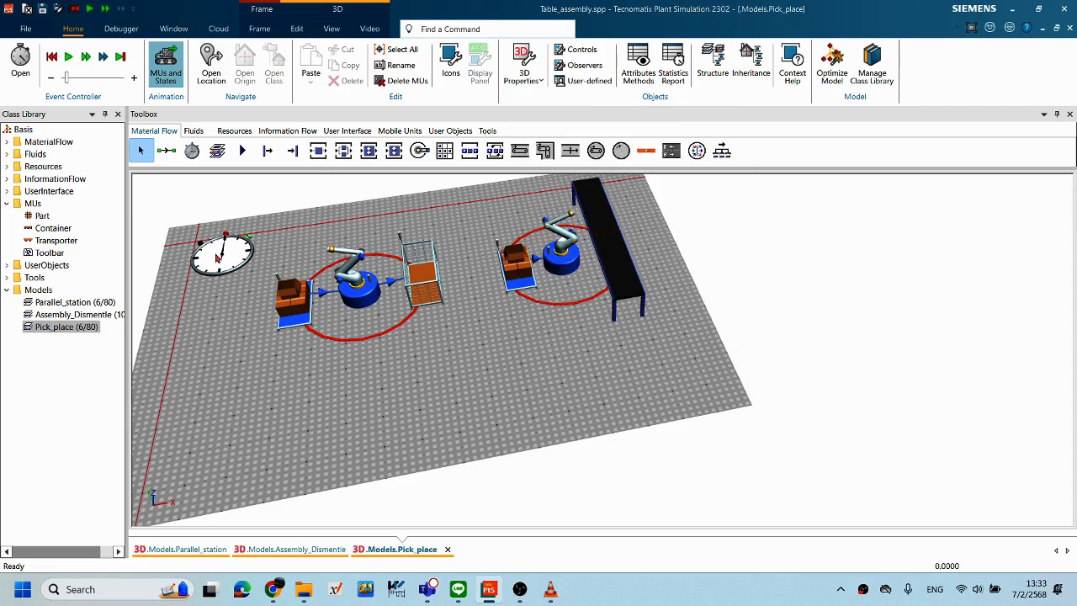
{"action": "double_click", "coordinate": [219, 256]}
{"action": "left_click_drag", "start_coordinate": [786, 204], "coordinate": [272, 198]}
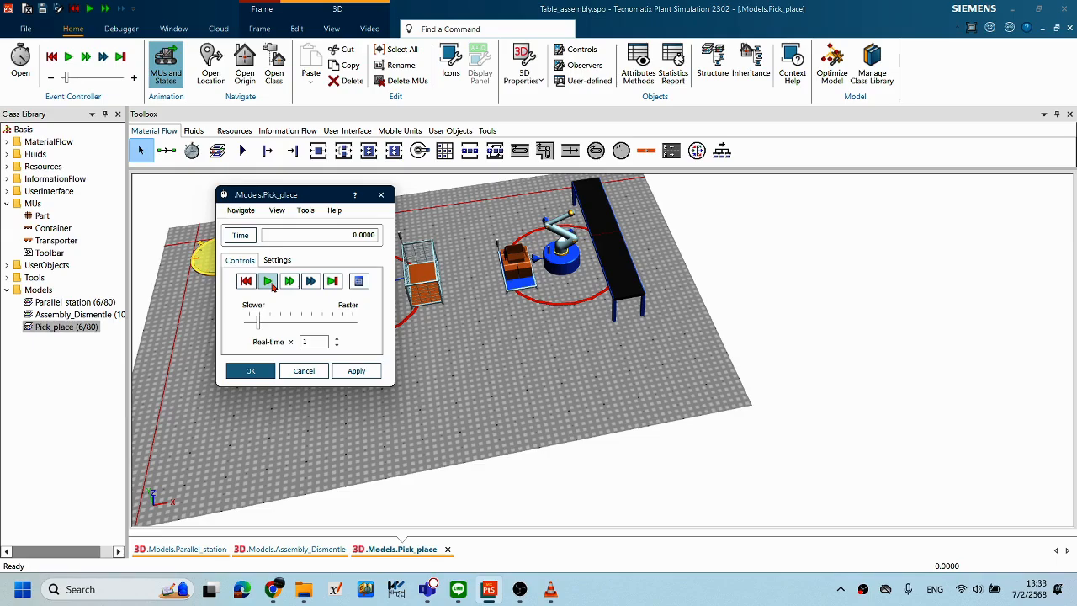
{"action": "left_click", "coordinate": [267, 281]}
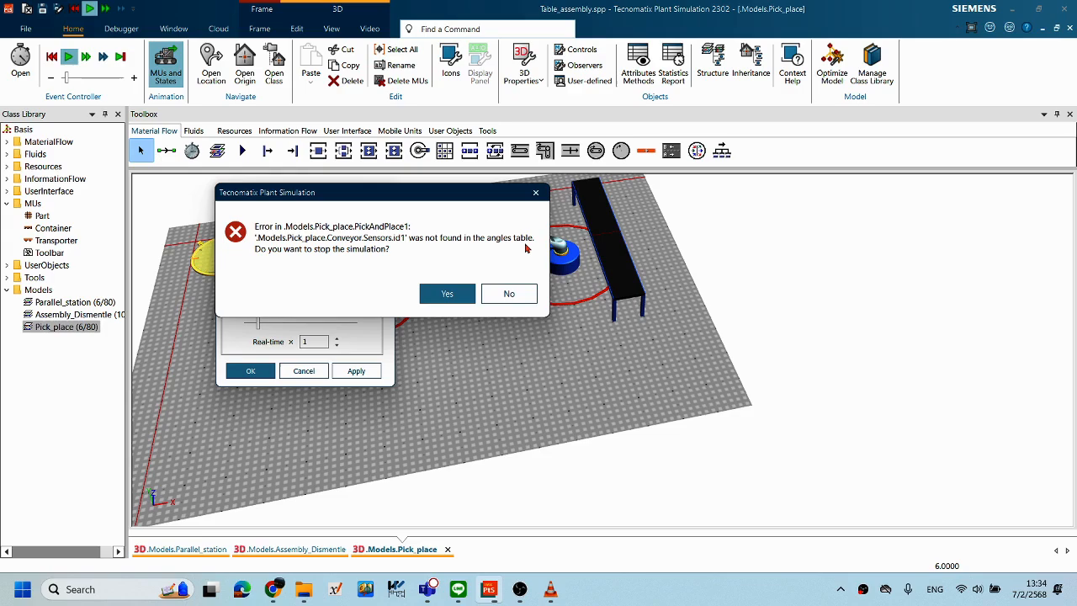
{"action": "left_click", "coordinate": [461, 298]}
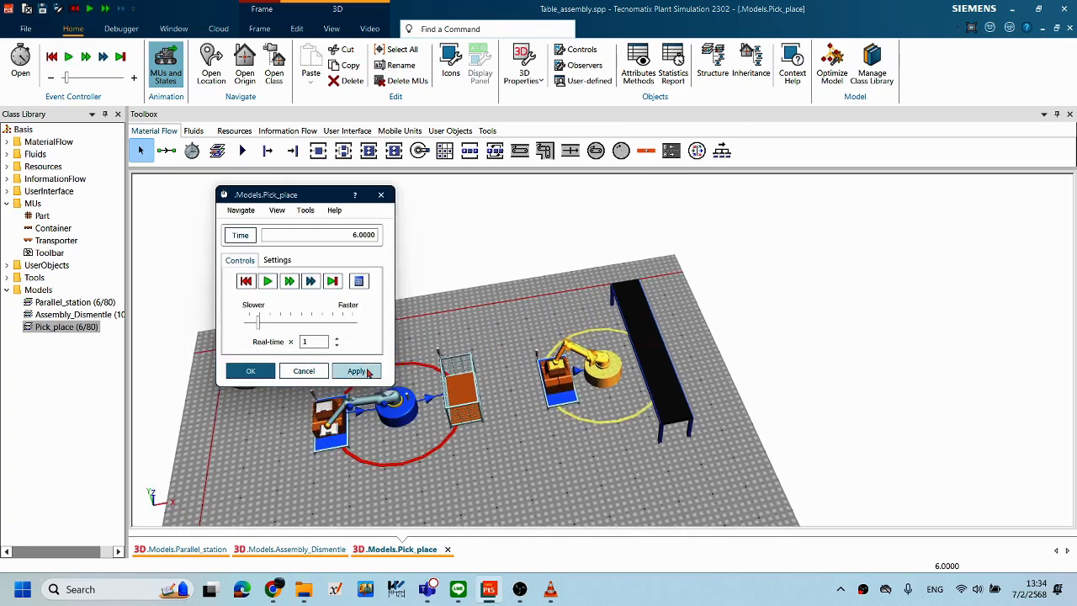
Step: Close the event controller without changes and reset the simulation of the Pick_place model
{"action": "left_click", "coordinate": [316, 369]}
{"action": "middle_click_drag", "start_coordinate": [442, 352], "coordinate": [511, 340]}
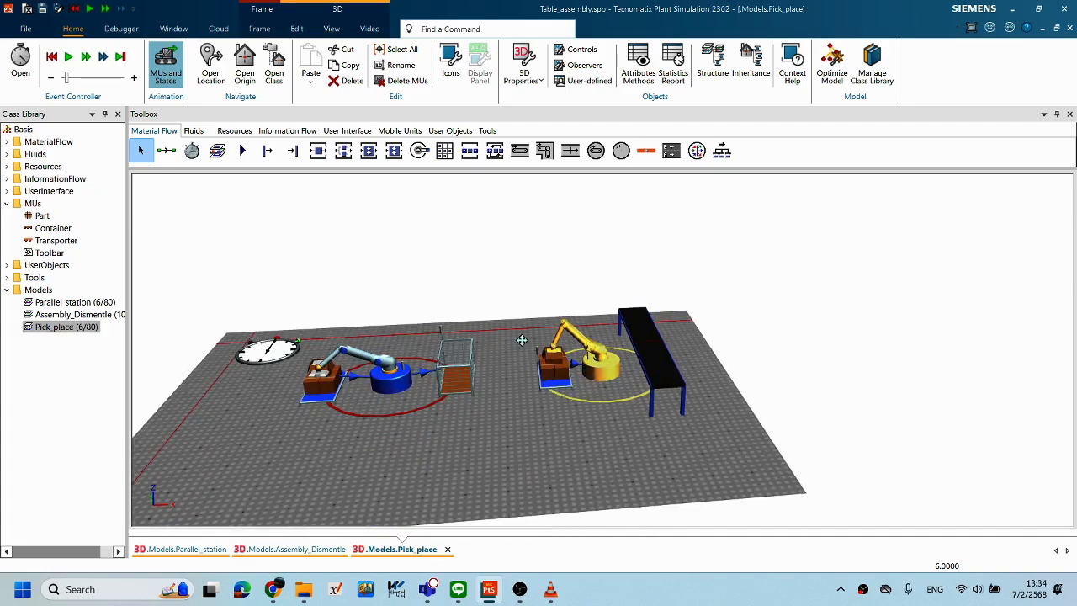
{"action": "right_click", "coordinate": [522, 341]}
{"action": "left_click", "coordinate": [482, 401]}
{"action": "right_click", "coordinate": [521, 328]}
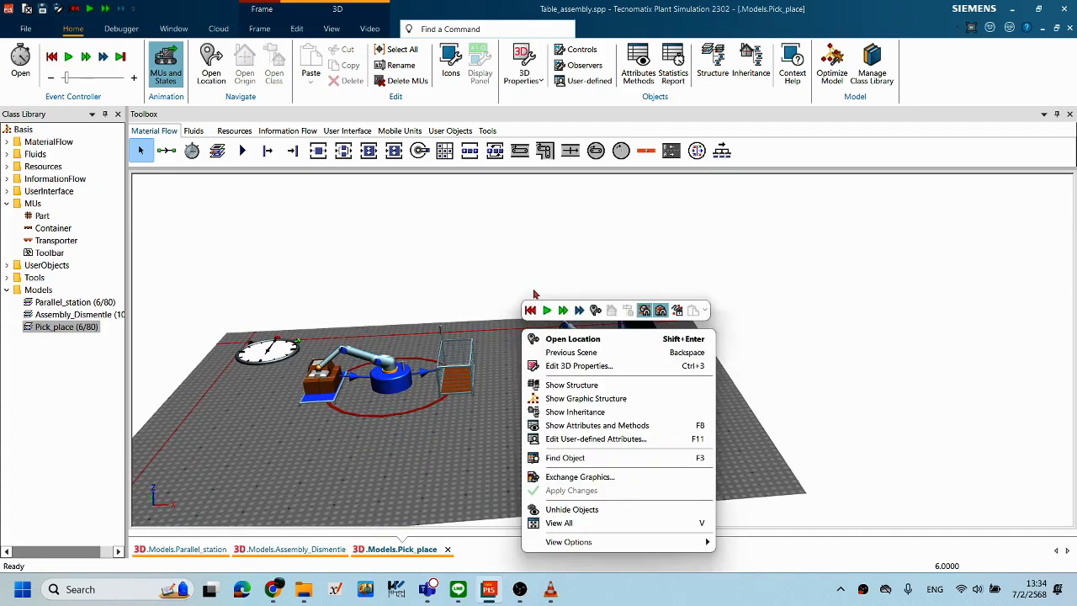
{"action": "left_click", "coordinate": [531, 310]}
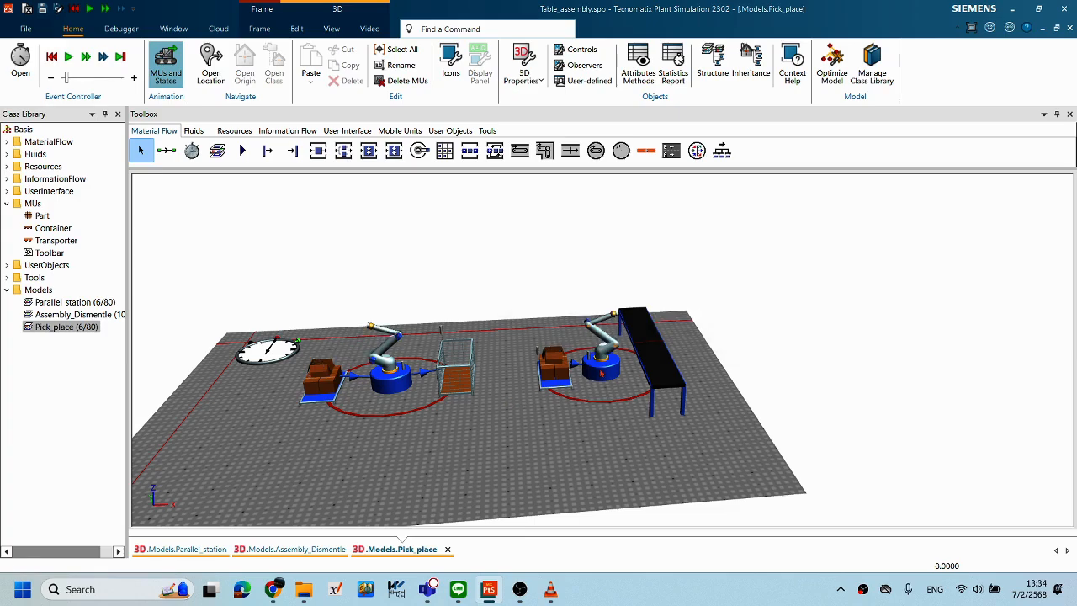
Step: Open the second robot's angles table and add empty rows below the Source1 entry
{"action": "double_click", "coordinate": [600, 367]}
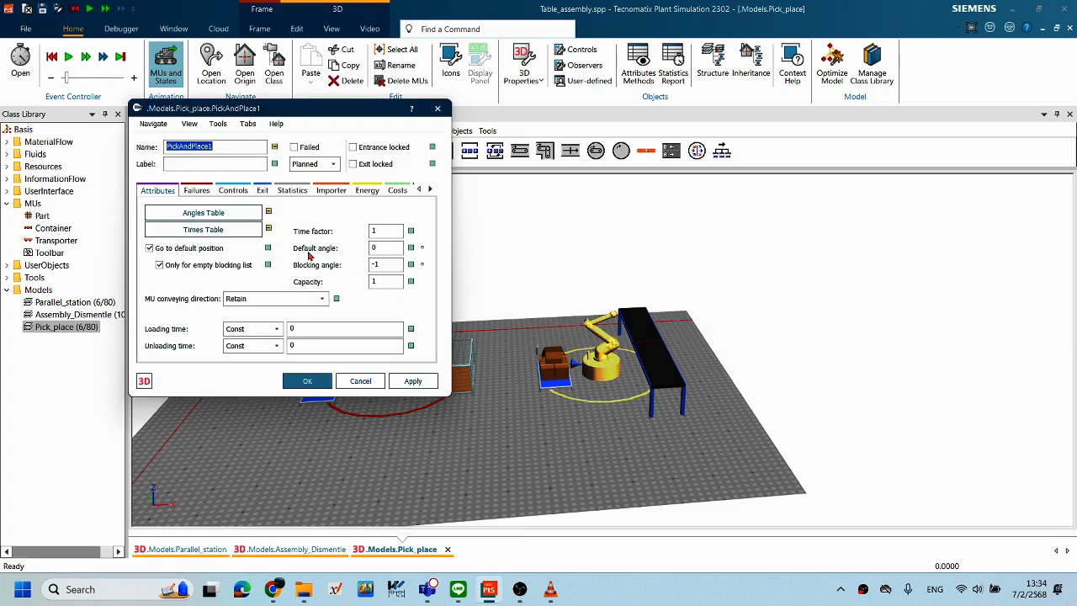
{"action": "left_click", "coordinate": [214, 213]}
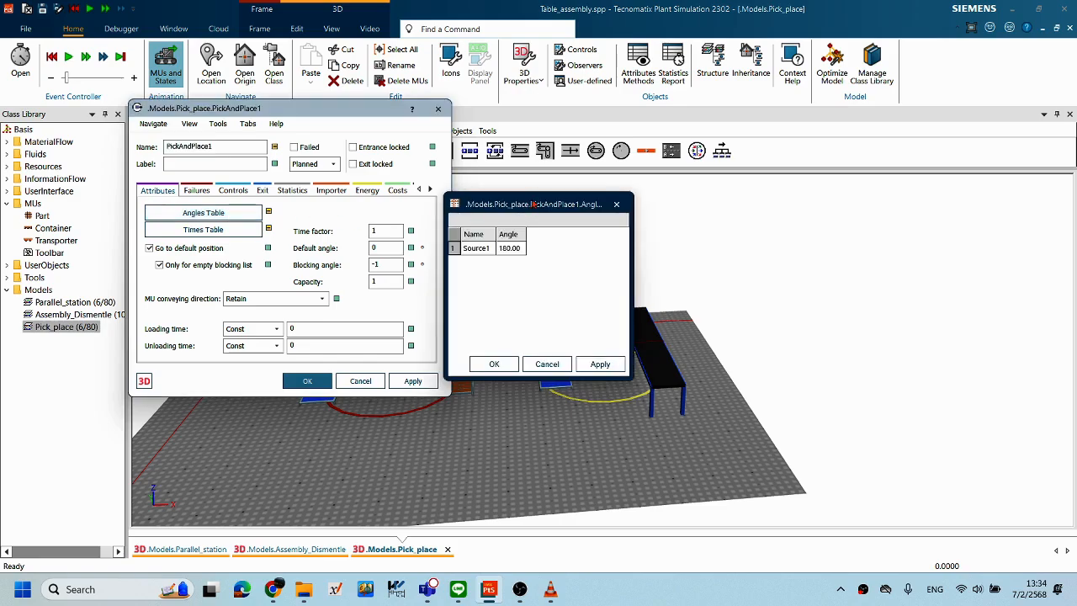
{"action": "left_click", "coordinate": [425, 233]}
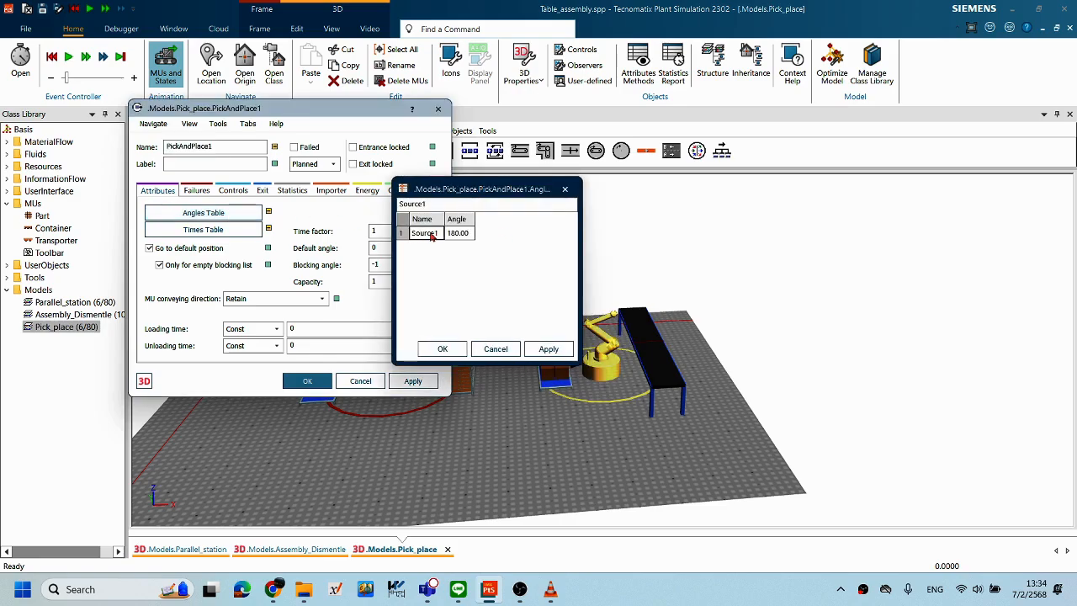
{"action": "key", "text": "Return"}
{"action": "key", "text": "Return"}
{"action": "left_click", "coordinate": [438, 248]}
{"action": "left_click", "coordinate": [431, 236]}
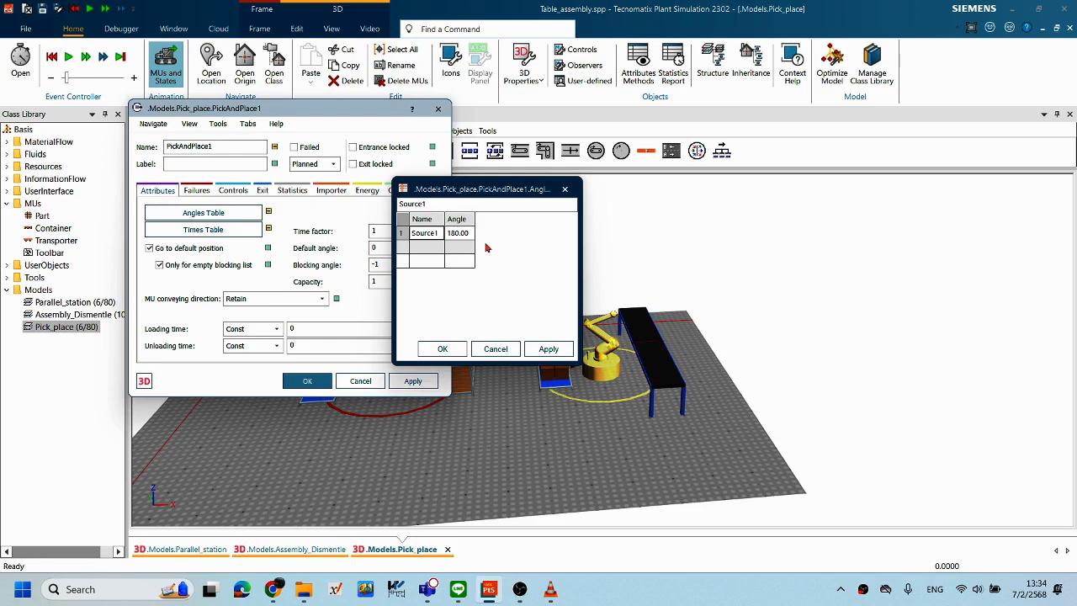
{"action": "left_click", "coordinate": [425, 246]}
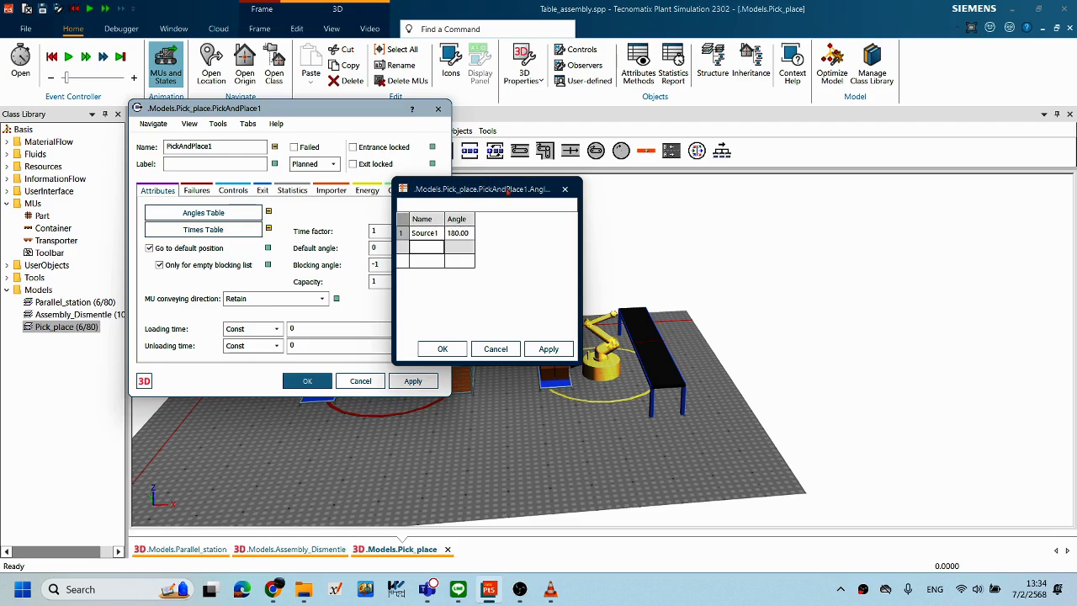
{"action": "left_click_drag", "start_coordinate": [486, 190], "coordinate": [784, 189]}
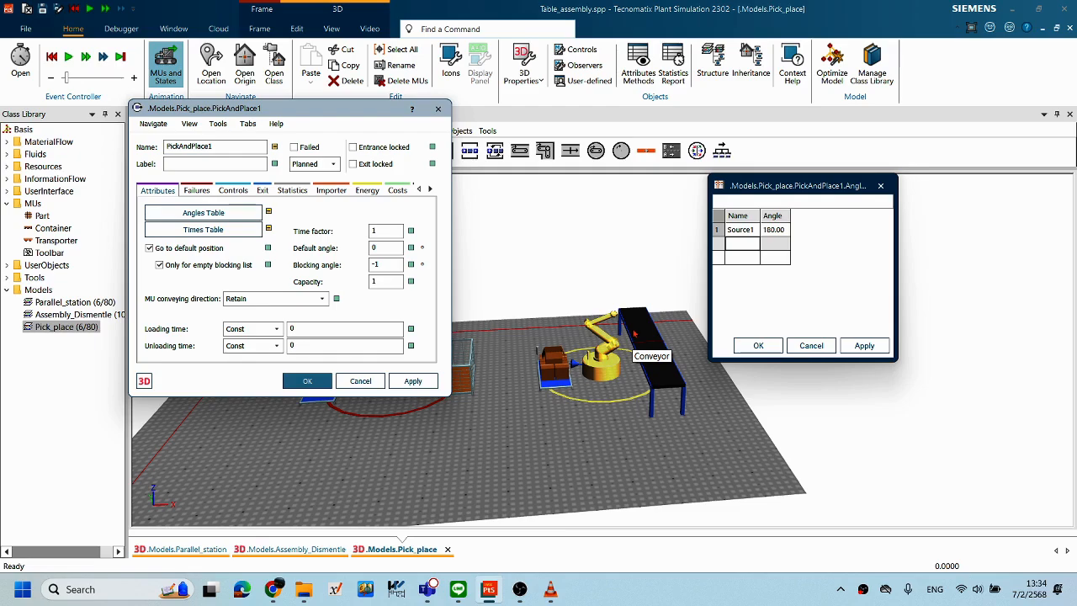
{"action": "left_click_drag", "start_coordinate": [788, 190], "coordinate": [789, 203]}
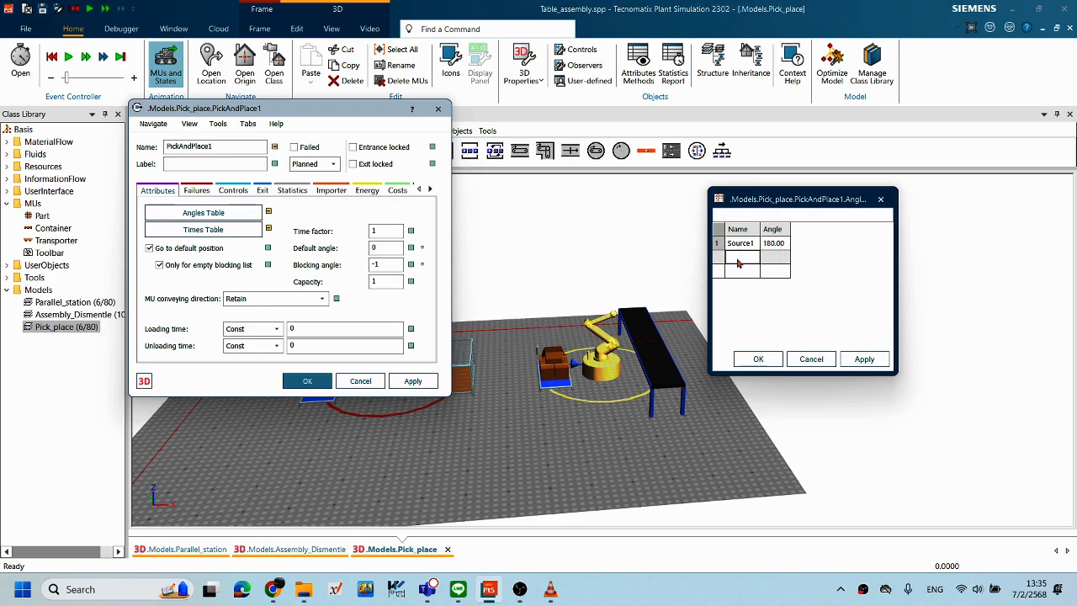
Step: Try to add the Conveyor to the second robot's angles table with angle 0, then close the robot's settings
{"action": "left_click_drag", "start_coordinate": [651, 360], "coordinate": [745, 262]}
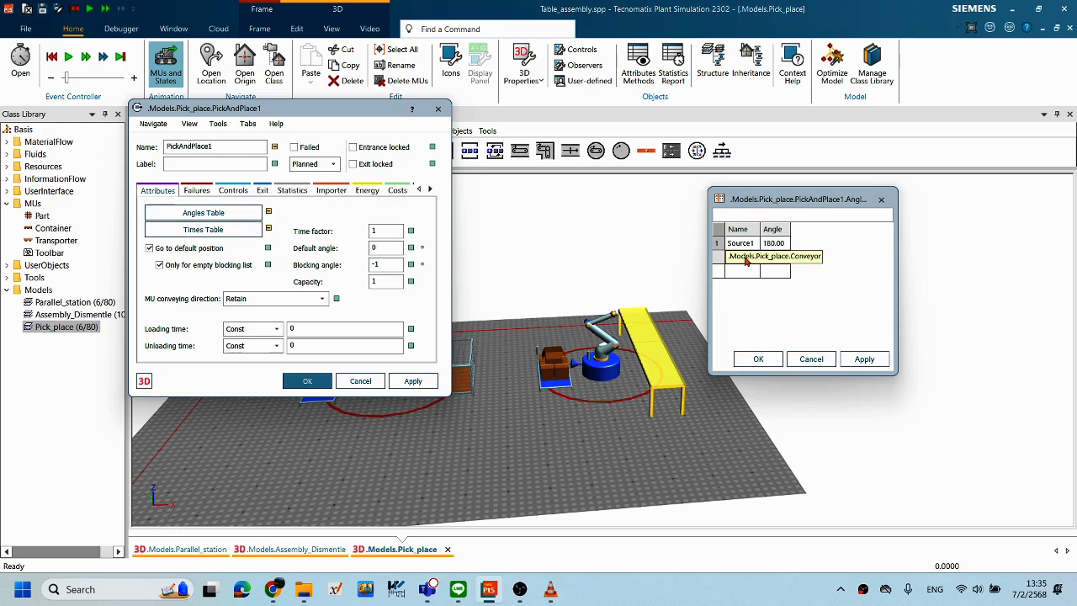
{"action": "left_click", "coordinate": [745, 259]}
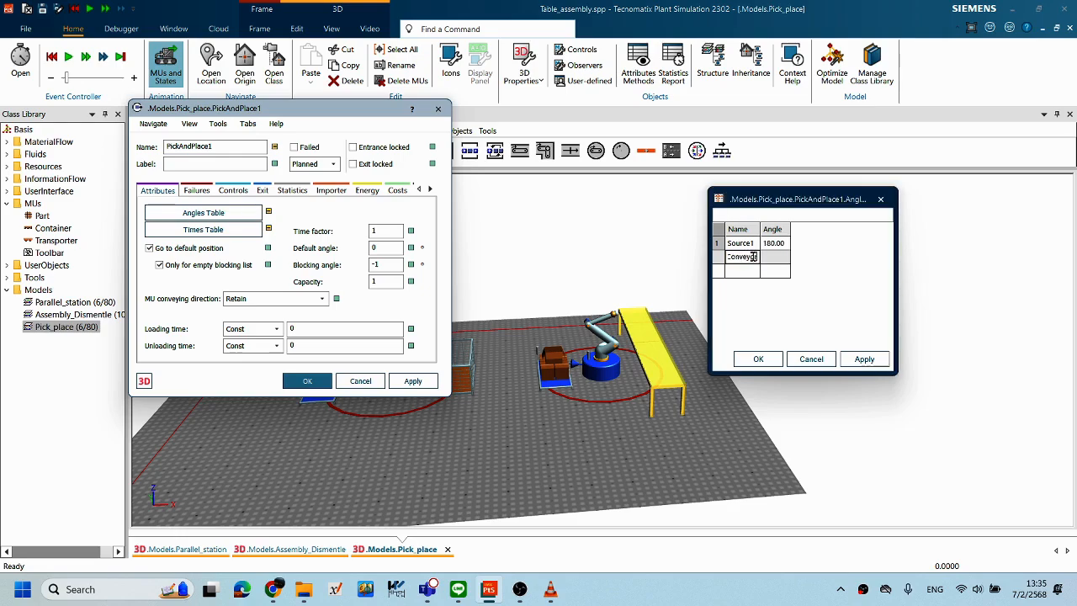
{"action": "left_click", "coordinate": [768, 258]}
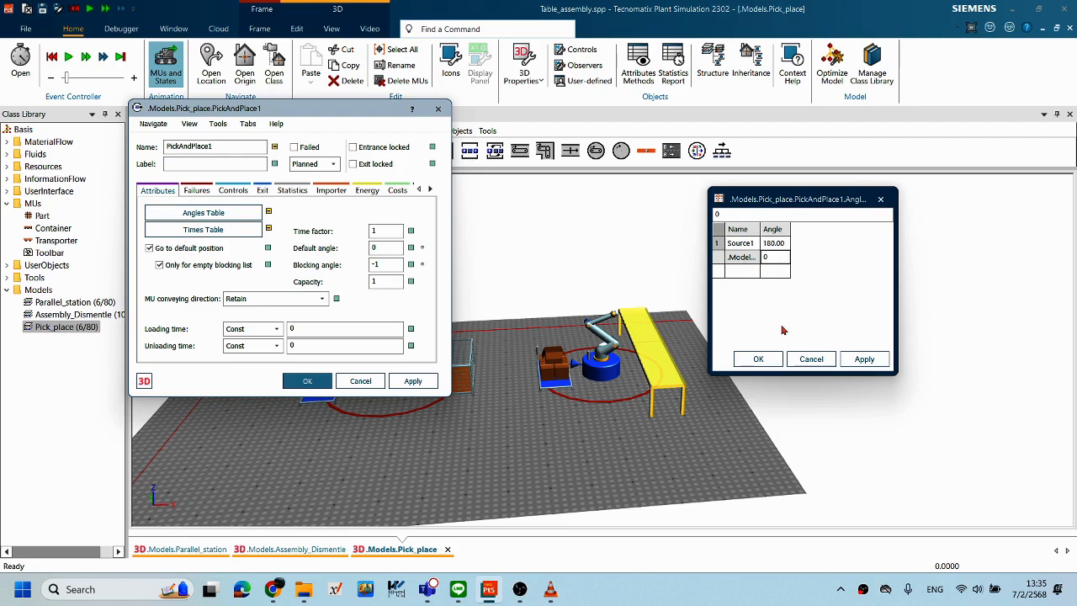
{"action": "left_click", "coordinate": [863, 360]}
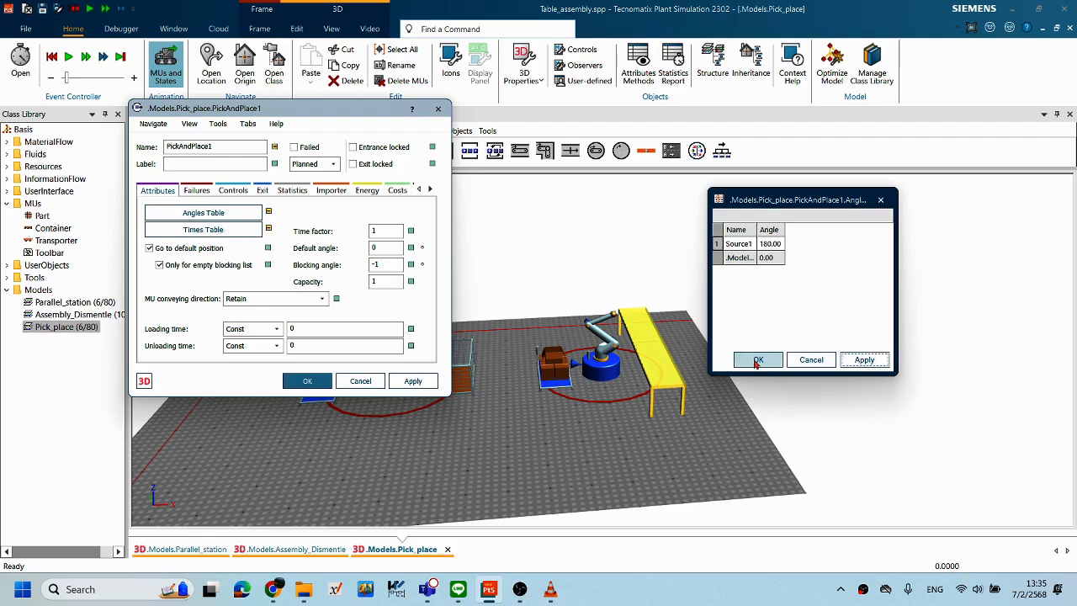
{"action": "double_click", "coordinate": [737, 259]}
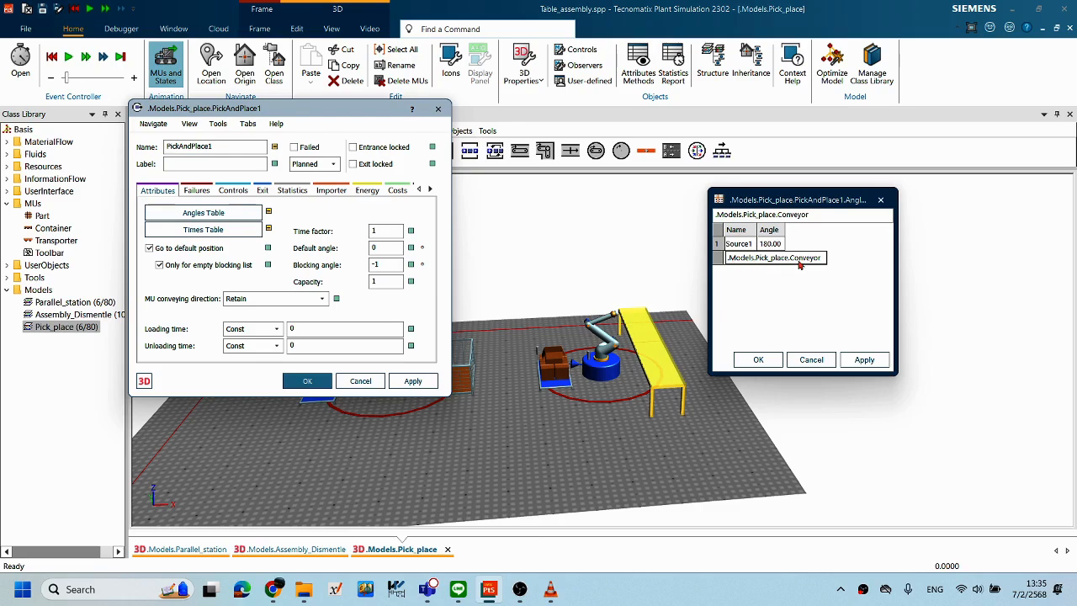
{"action": "left_click", "coordinate": [864, 359]}
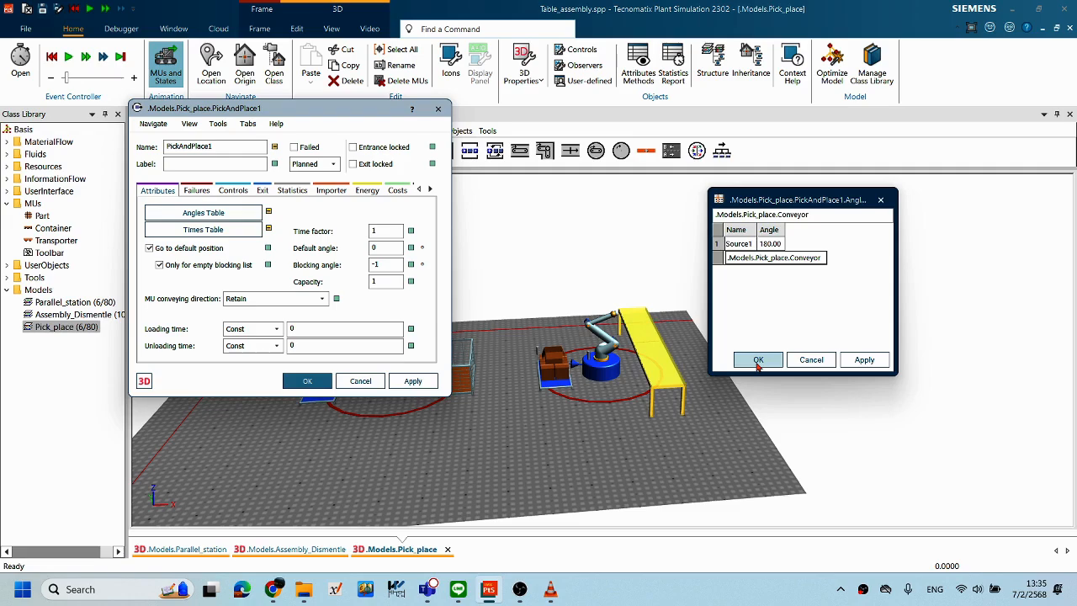
{"action": "left_click", "coordinate": [757, 359]}
{"action": "left_click", "coordinate": [360, 381]}
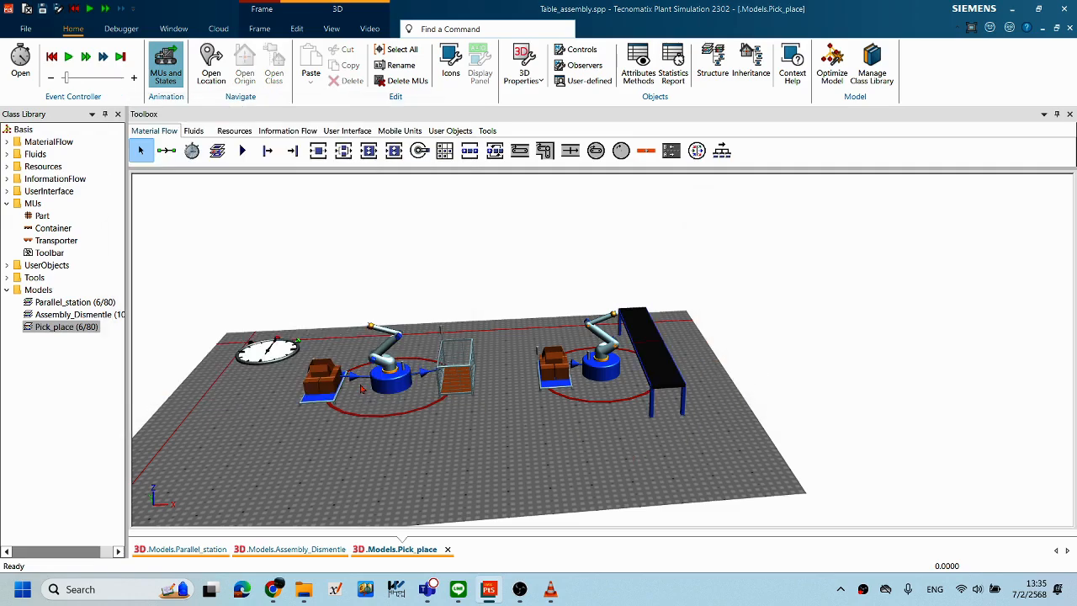
Step: Run the simulation to test the second robot's transfer to the Conveyor, then reset it
{"action": "right_click", "coordinate": [602, 220]}
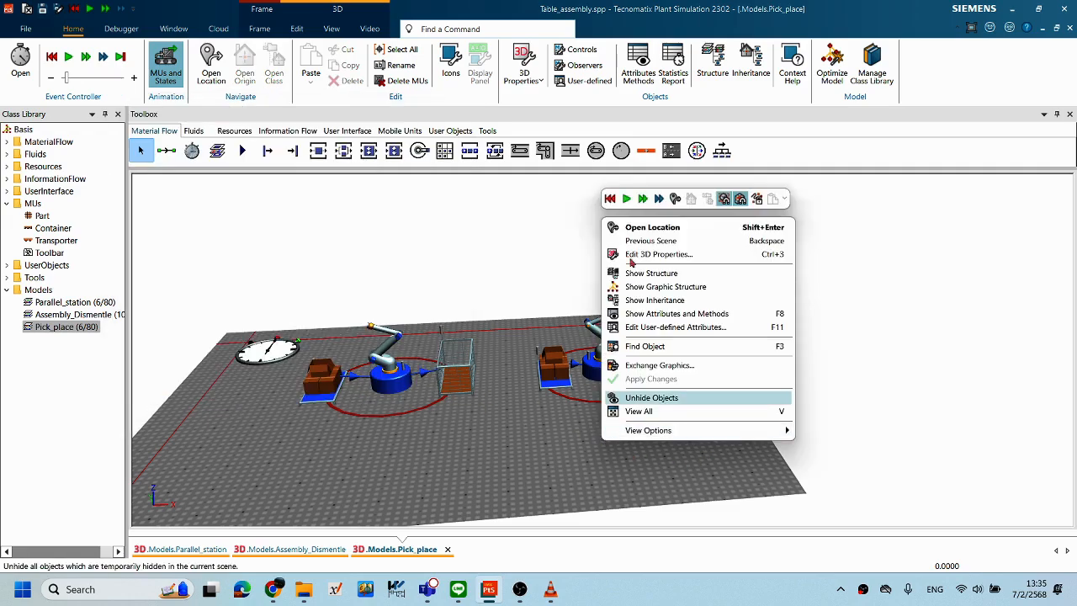
{"action": "left_click", "coordinate": [627, 199]}
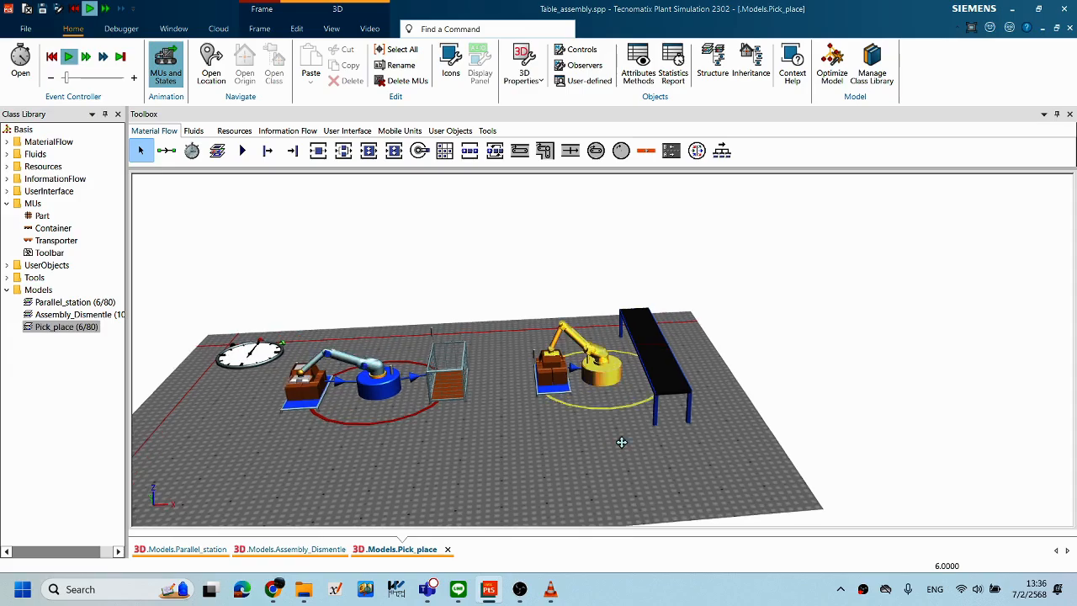
{"action": "scroll", "coordinate": [621, 441], "scroll_direction": "up", "scroll_amount": 2}
{"action": "right_click", "coordinate": [620, 442]}
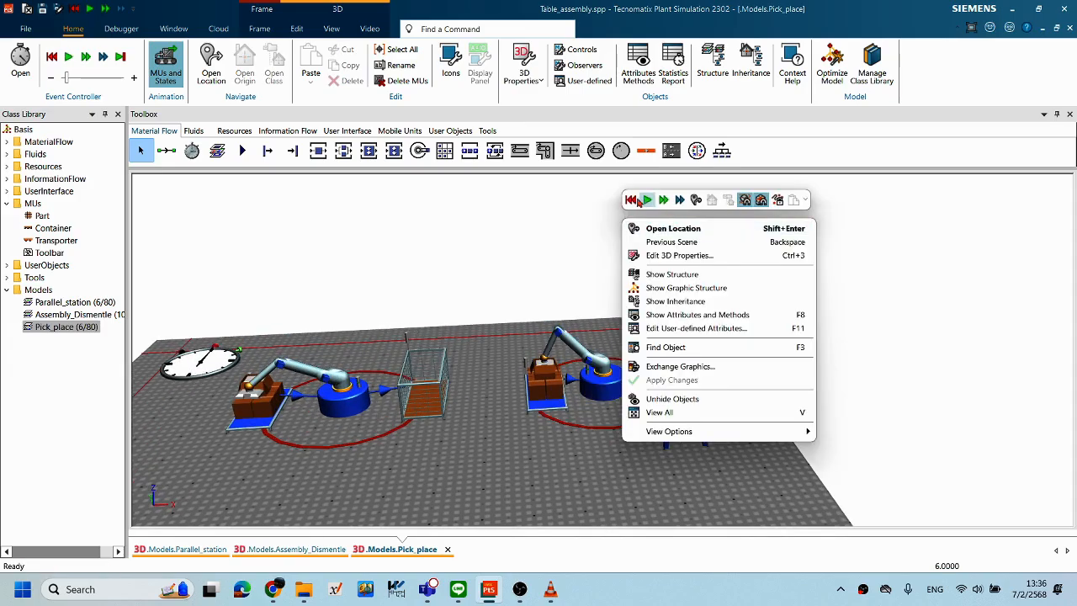
{"action": "left_click", "coordinate": [631, 200]}
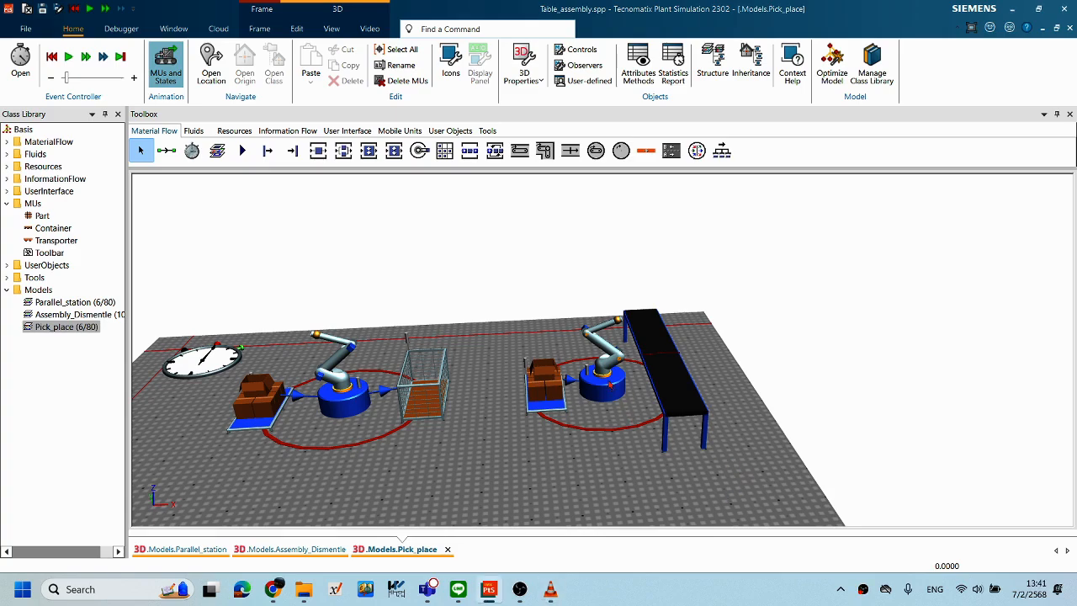
Step: Open the PickAndPlace1 robot's angles table and add an empty row below the Source1 entry
{"action": "double_click", "coordinate": [609, 384]}
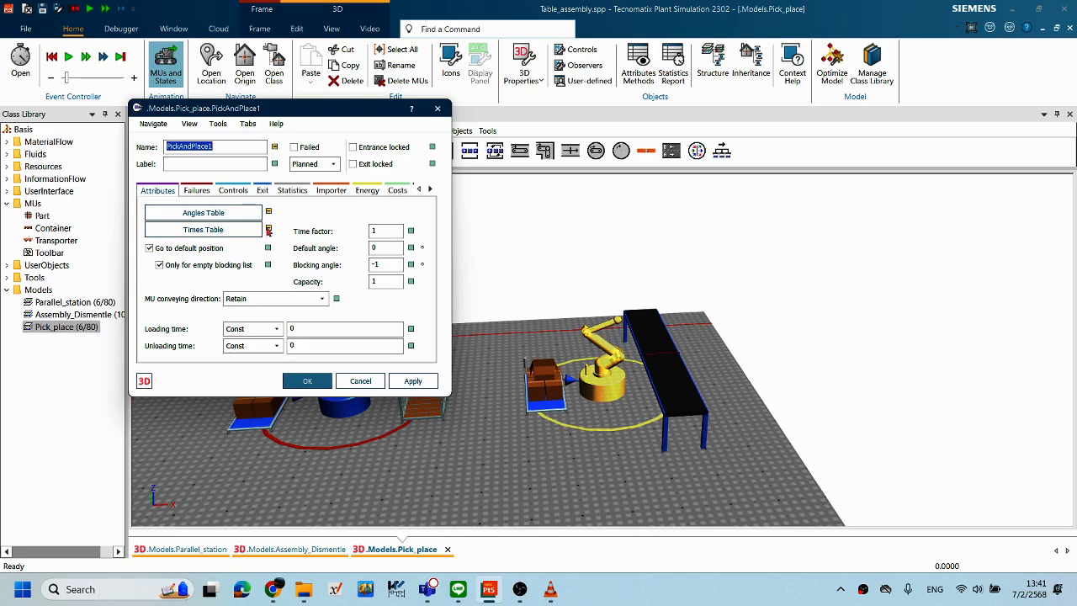
{"action": "left_click", "coordinate": [236, 218]}
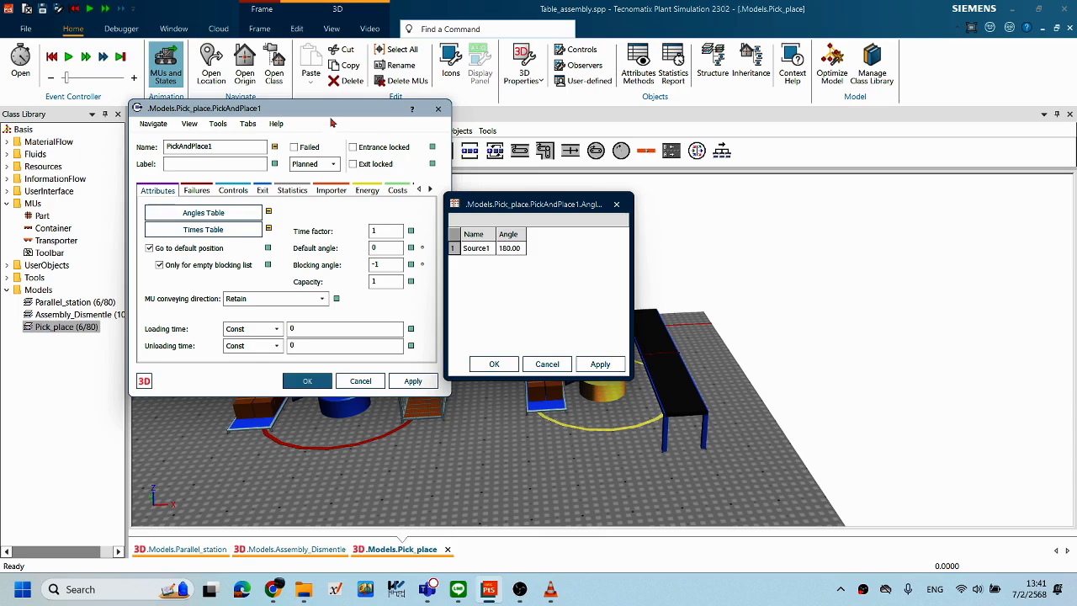
{"action": "left_click_drag", "start_coordinate": [540, 207], "coordinate": [654, 204]}
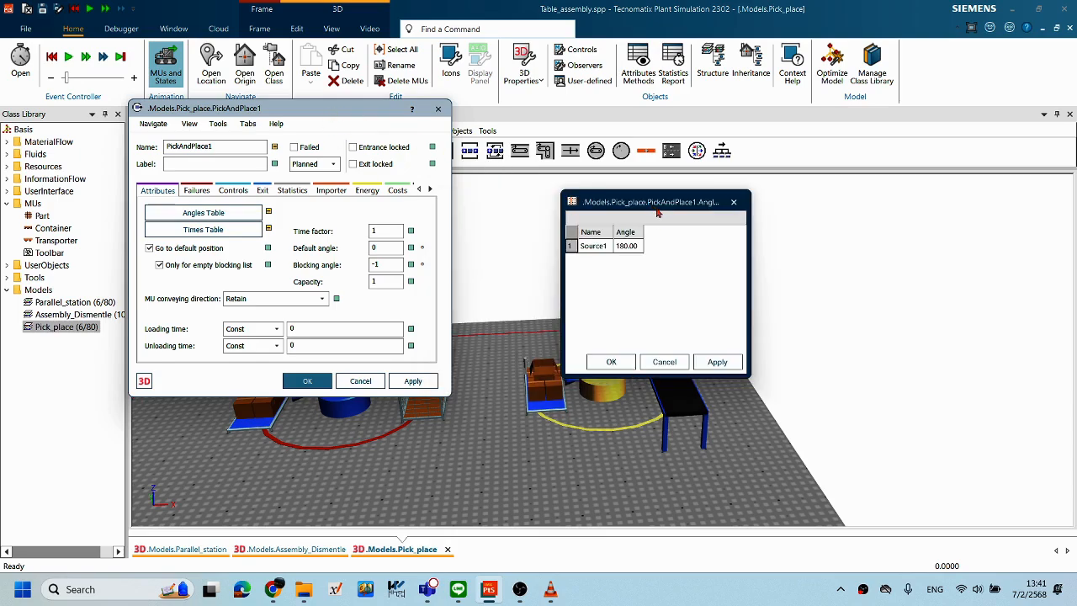
{"action": "left_click", "coordinate": [604, 249]}
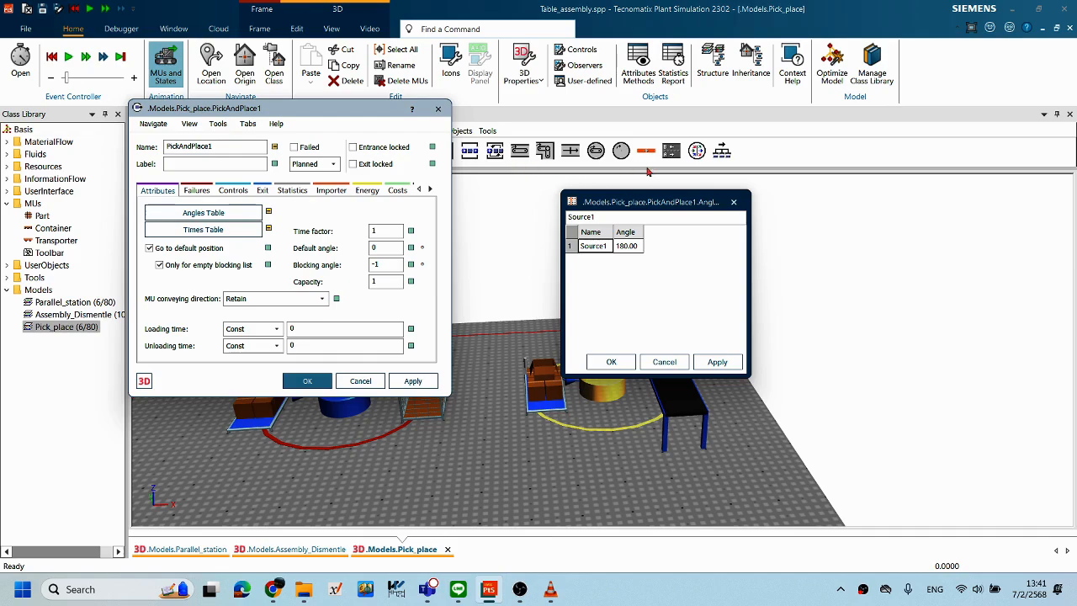
{"action": "left_click_drag", "start_coordinate": [646, 206], "coordinate": [607, 196]}
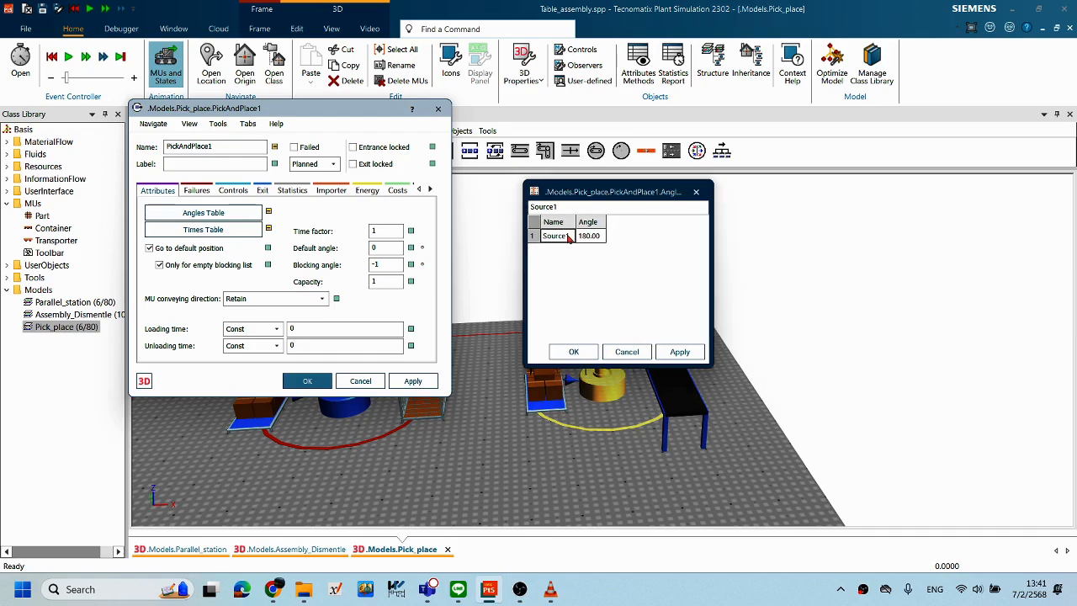
{"action": "key", "text": "Return"}
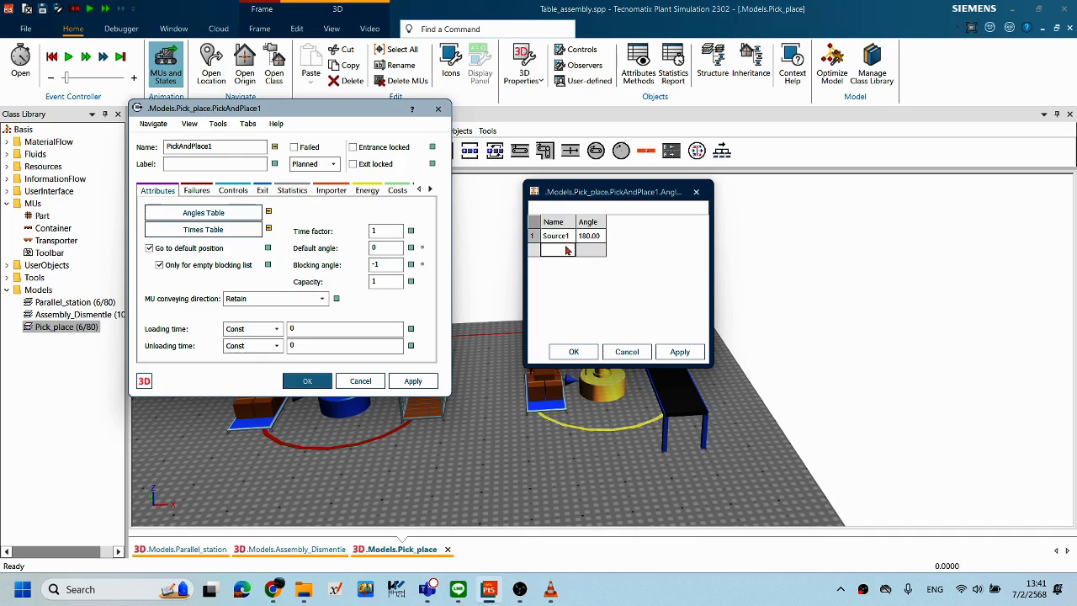
Step: Add the Conveyor with angle 0 to the new row of PickAndPlace1's angles table and apply the robot's settings
{"action": "left_click_drag", "start_coordinate": [596, 192], "coordinate": [402, 172]}
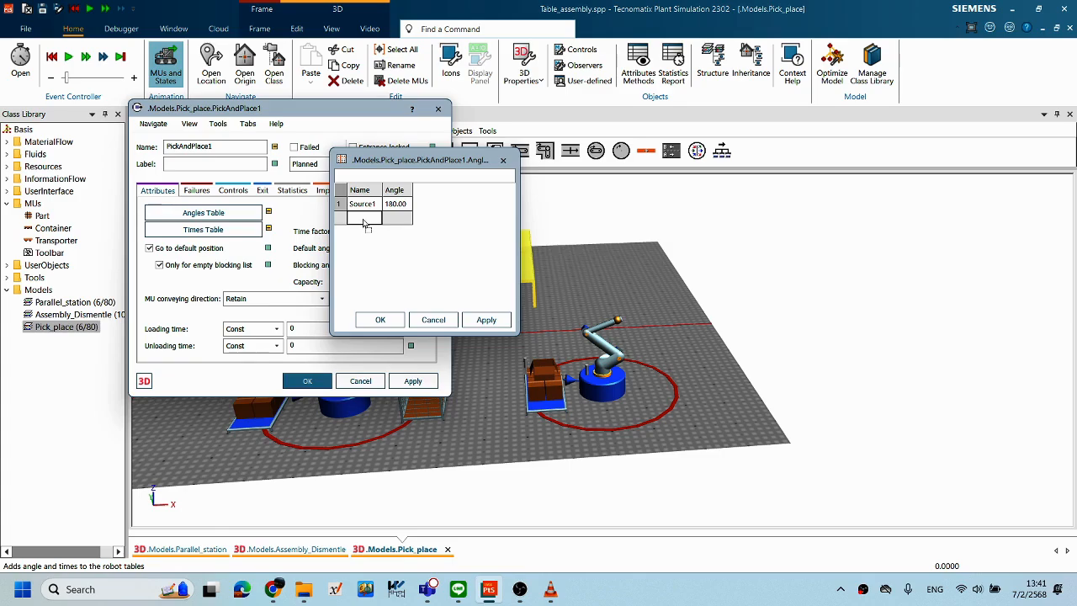
{"action": "left_click_drag", "start_coordinate": [364, 220], "coordinate": [365, 220]}
{"action": "left_click", "coordinate": [401, 218]}
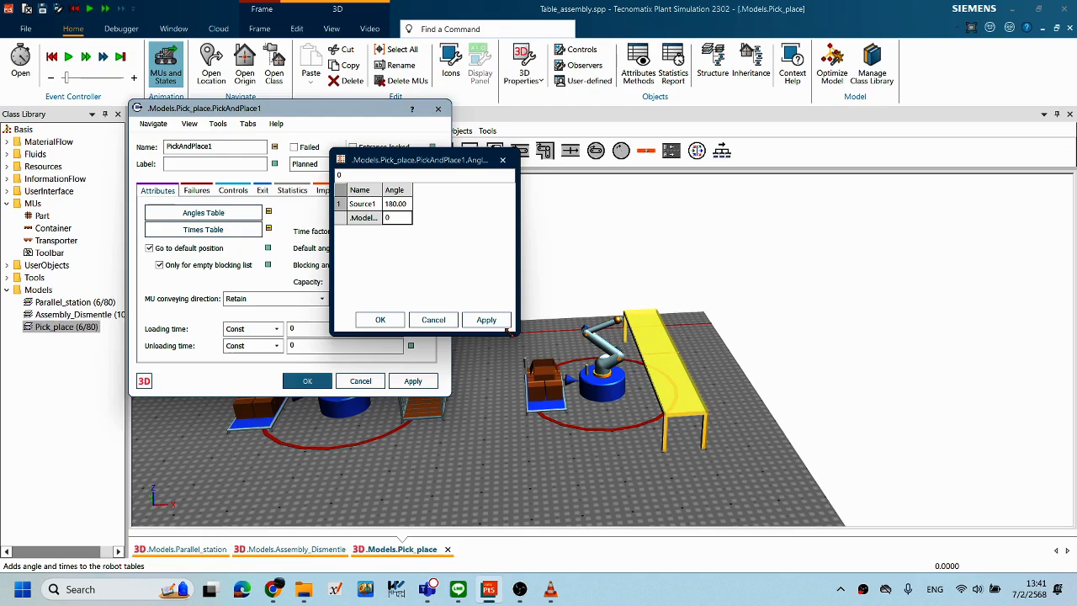
{"action": "left_click", "coordinate": [490, 320]}
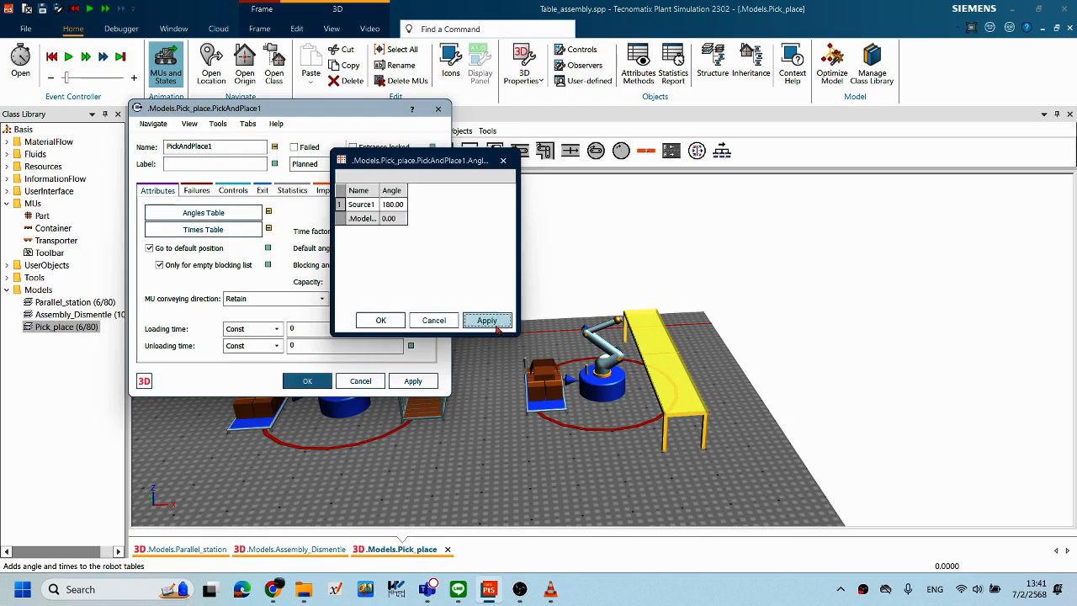
{"action": "left_click", "coordinate": [380, 320]}
{"action": "left_click", "coordinate": [413, 381]}
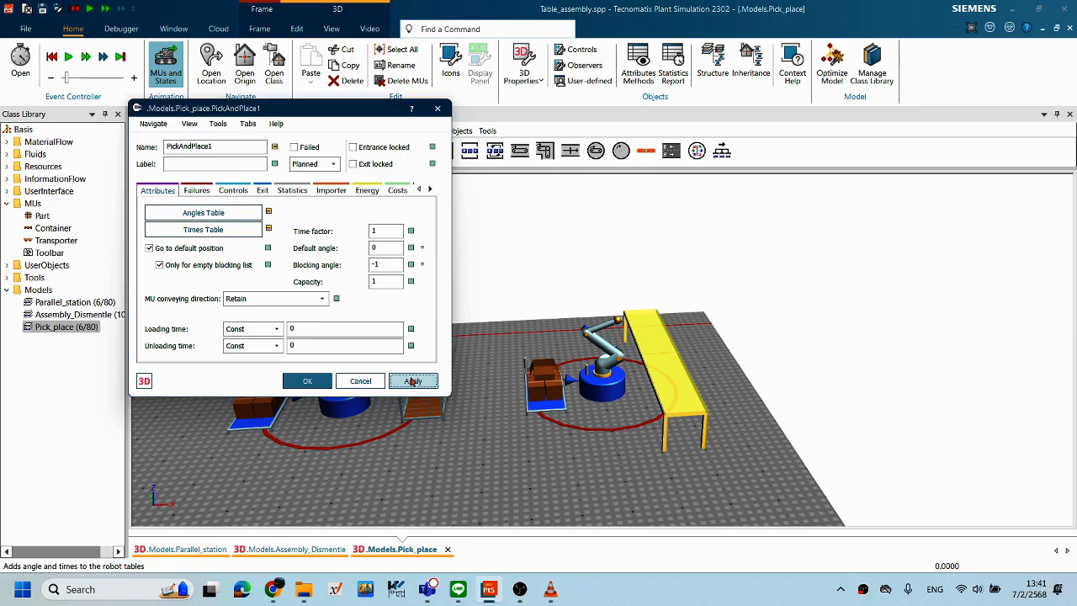
{"action": "left_click", "coordinate": [308, 383]}
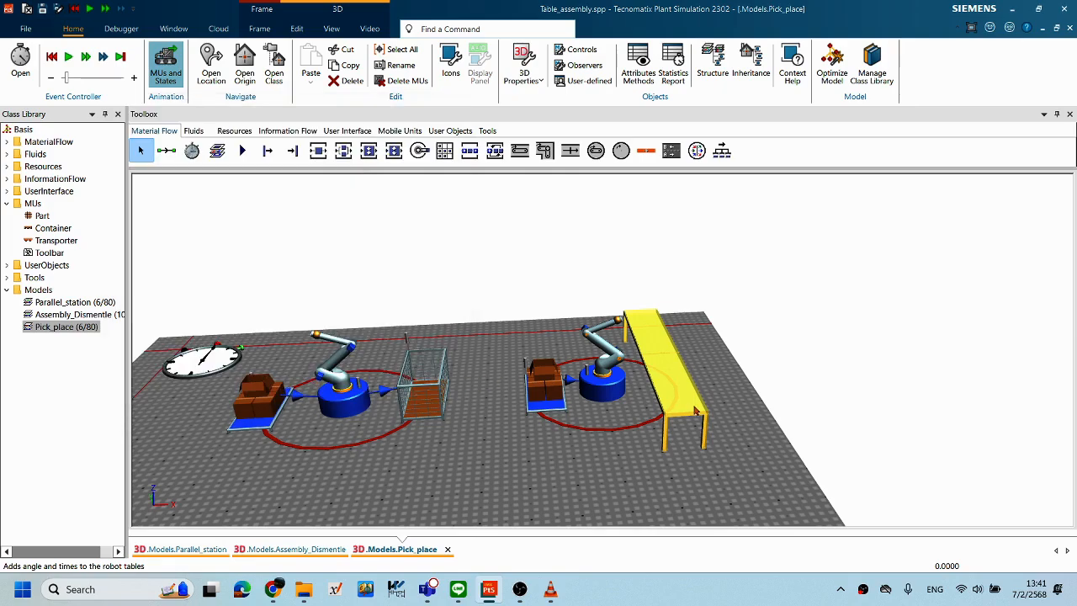
Step: Run the simulation and watch the second robot move parts from its Source onto the Conveyor
{"action": "right_click", "coordinate": [735, 410]}
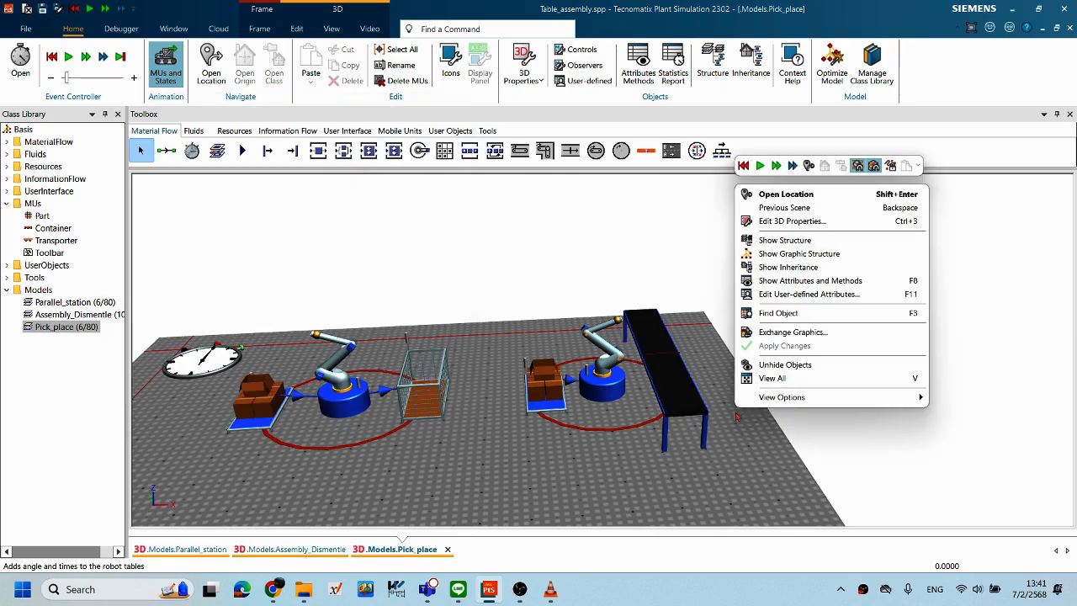
{"action": "left_click", "coordinate": [759, 166]}
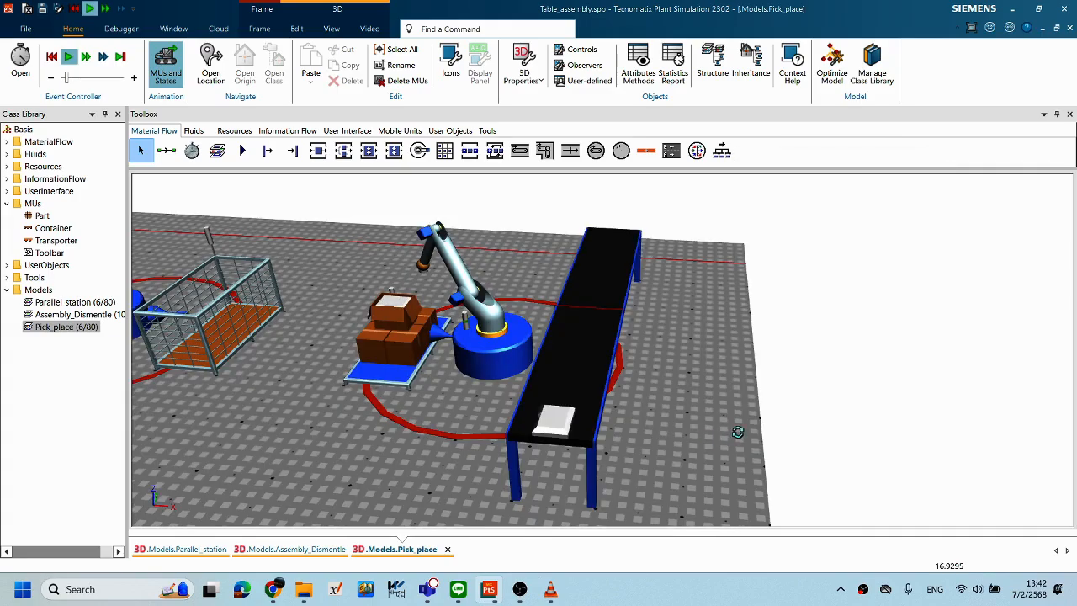
{"action": "middle_click_drag", "start_coordinate": [738, 432], "coordinate": [713, 430]}
{"action": "middle_click_drag", "start_coordinate": [713, 430], "coordinate": [715, 420]}
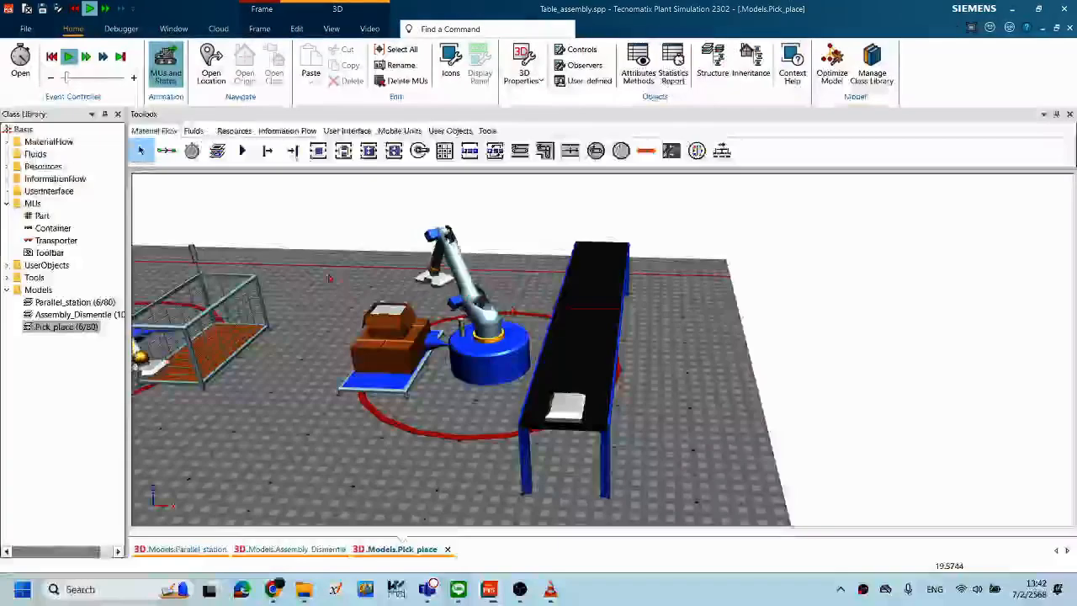
{"action": "right_click_drag", "start_coordinate": [435, 349], "coordinate": [593, 362]}
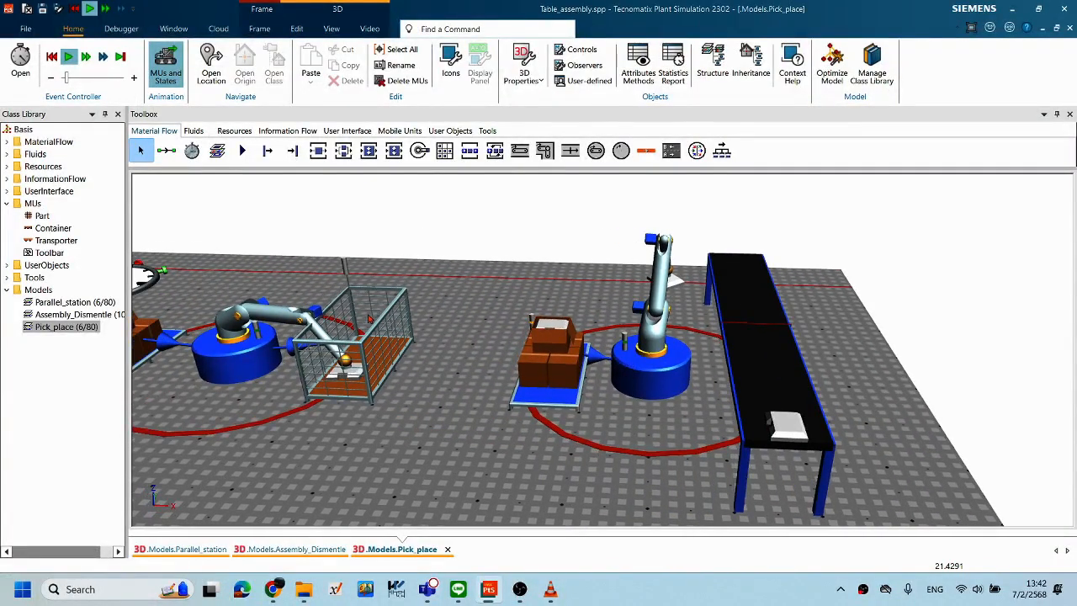
{"action": "scroll", "coordinate": [368, 319], "scroll_direction": "down", "scroll_amount": 3}
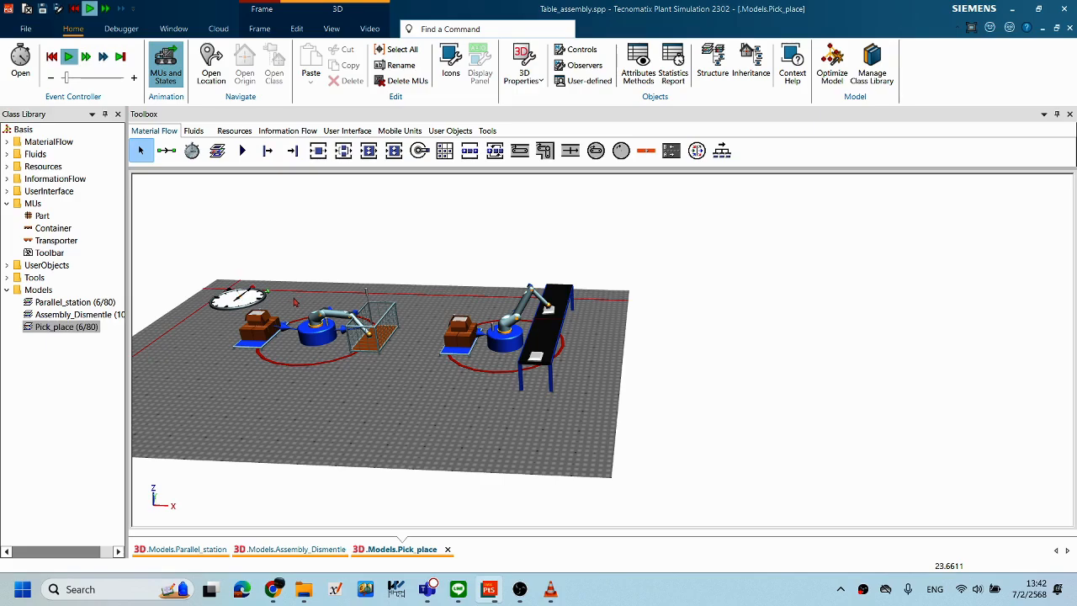
Step: Set the event controller's speed to 8.5 times real time, reset the simulation and close the controller
{"action": "double_click", "coordinate": [247, 298]}
{"action": "left_click_drag", "start_coordinate": [256, 322], "coordinate": [270, 323]}
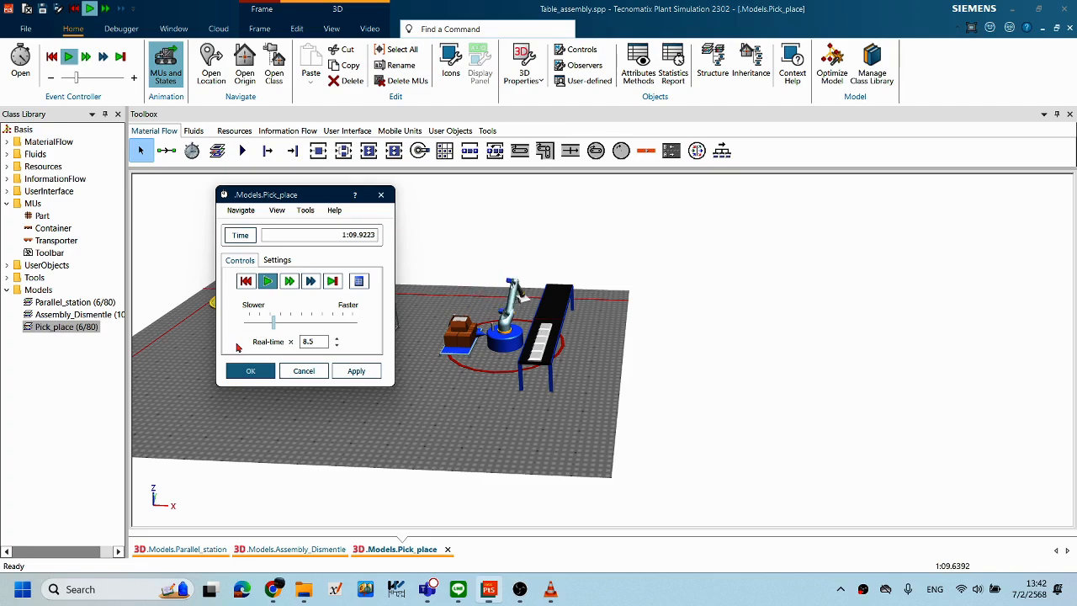
{"action": "left_click", "coordinate": [241, 282]}
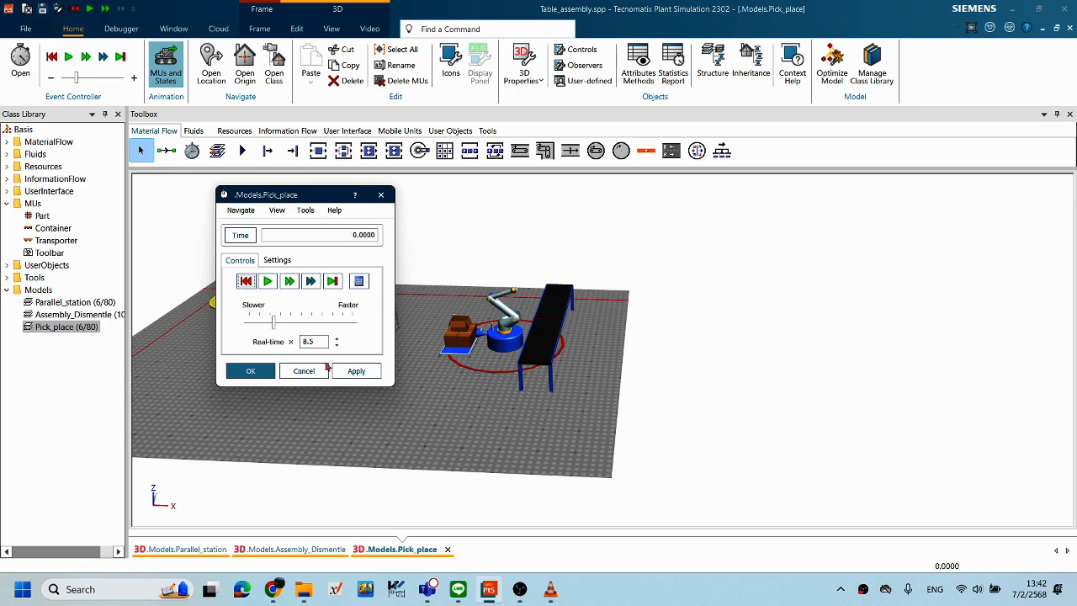
{"action": "left_click", "coordinate": [304, 370]}
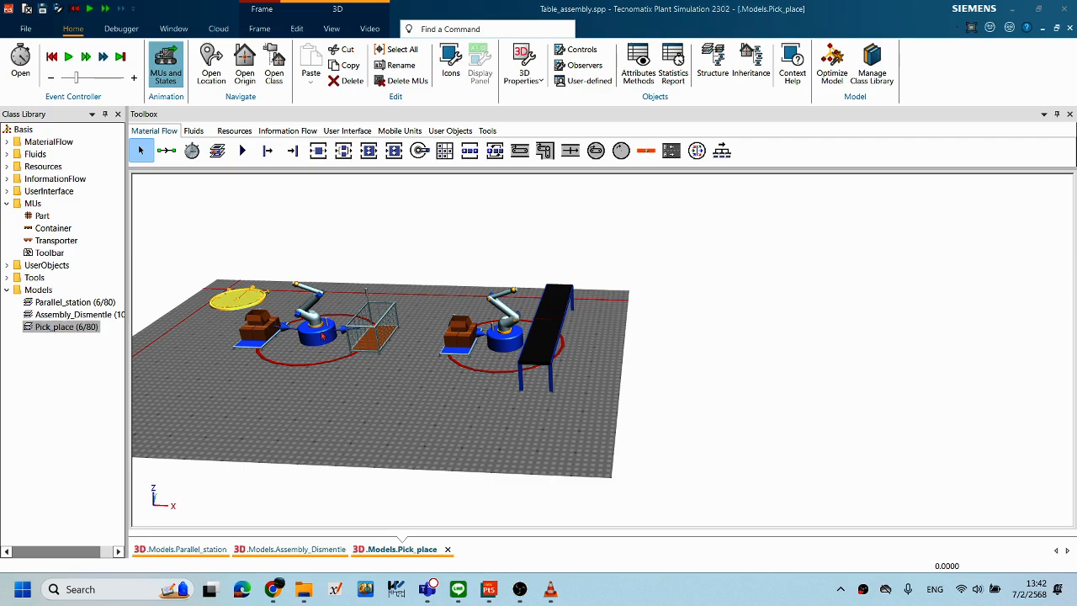
Step: Review the Source and Drain entries in the first robot's angles table, then close its settings without changes
{"action": "double_click", "coordinate": [322, 337]}
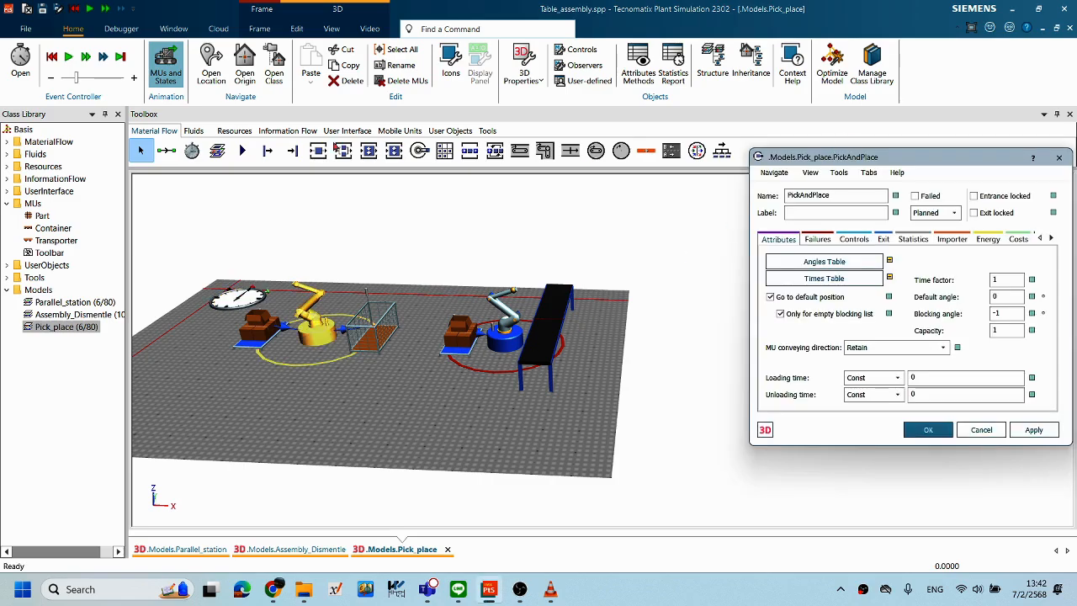
{"action": "left_click_drag", "start_coordinate": [828, 156], "coordinate": [600, 177]}
{"action": "scroll", "coordinate": [318, 314], "scroll_direction": "up", "scroll_amount": 3}
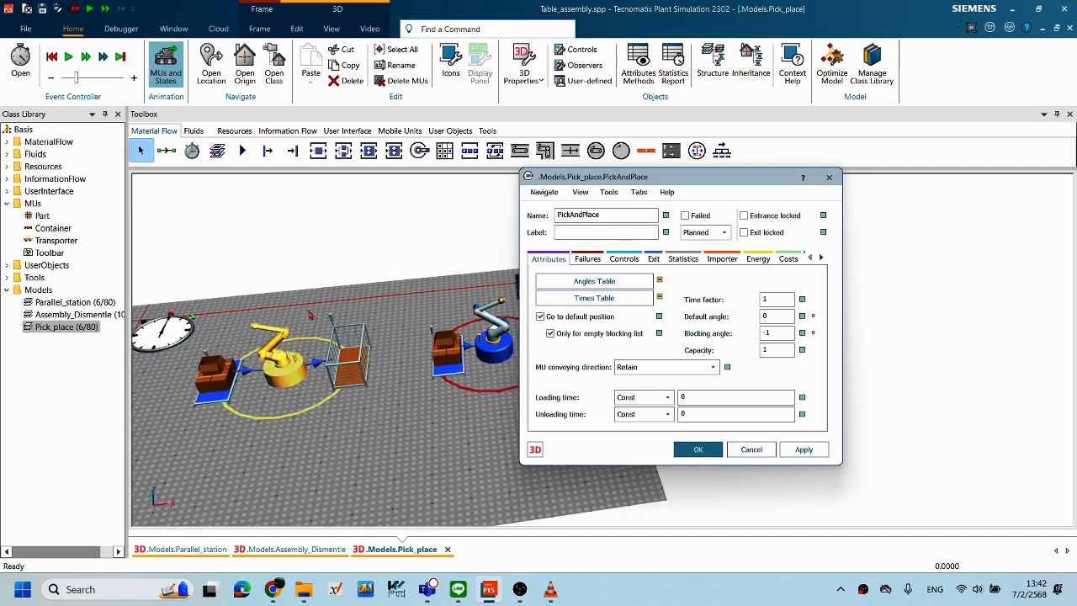
{"action": "scroll", "coordinate": [345, 301], "scroll_direction": "down", "scroll_amount": 1}
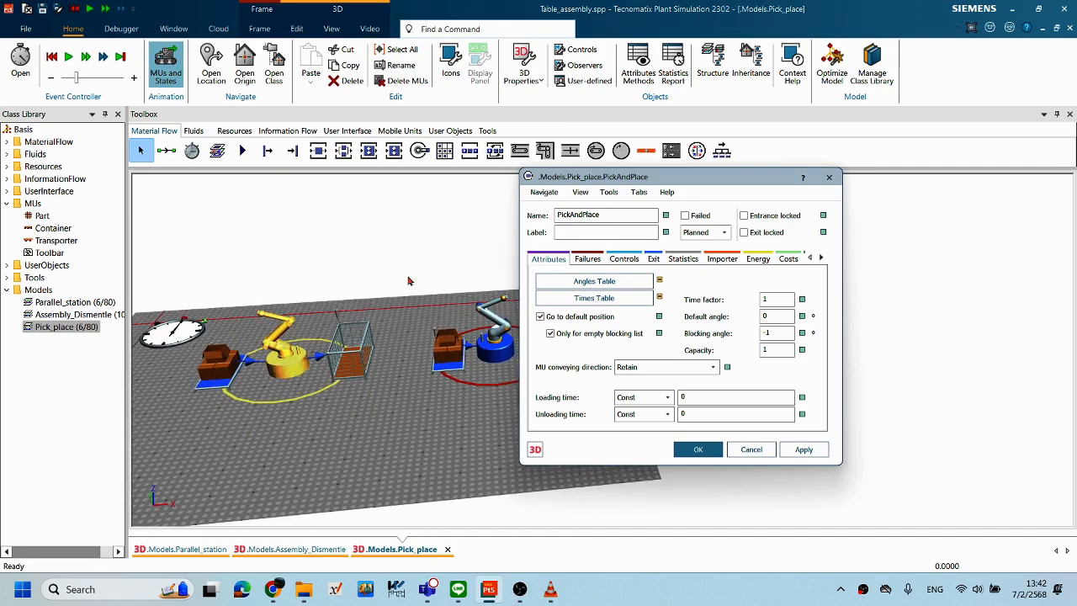
{"action": "left_click", "coordinate": [609, 282]}
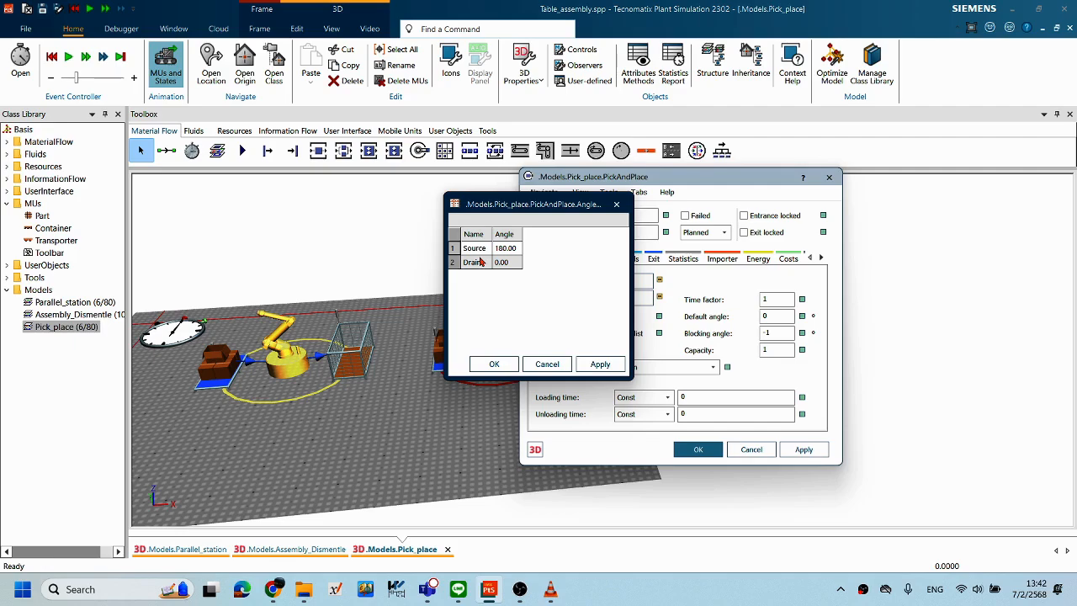
{"action": "left_click", "coordinate": [548, 365]}
{"action": "left_click", "coordinate": [753, 449]}
Step: Review the Source1 and Conveyor entries in PickAndPlace1's angles table, then close its settings without changes
{"action": "left_click_drag", "start_coordinate": [560, 304], "coordinate": [477, 298]}
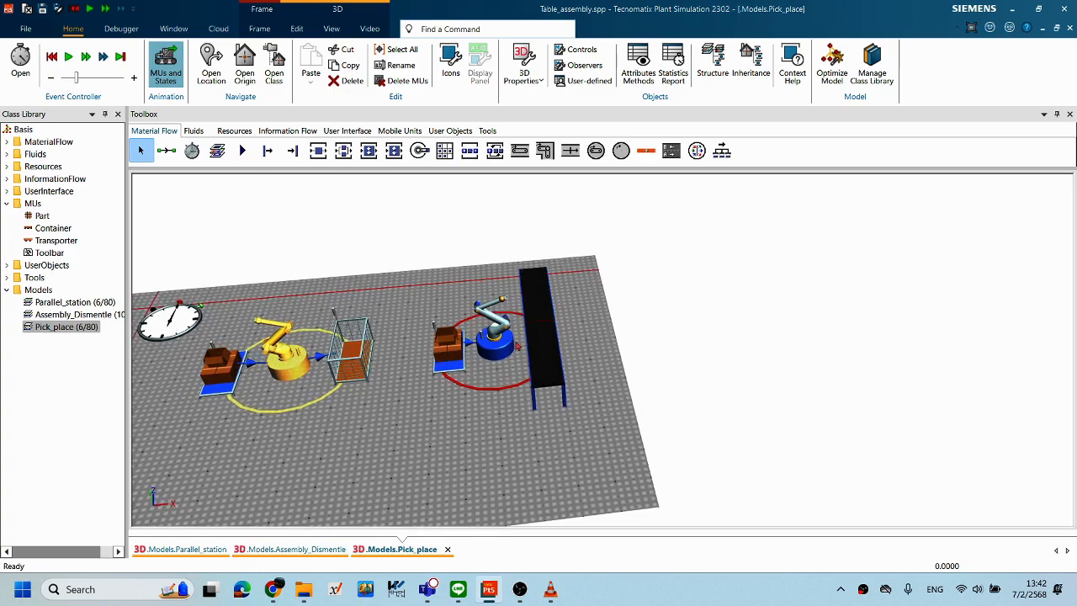
{"action": "left_click", "coordinate": [493, 402]}
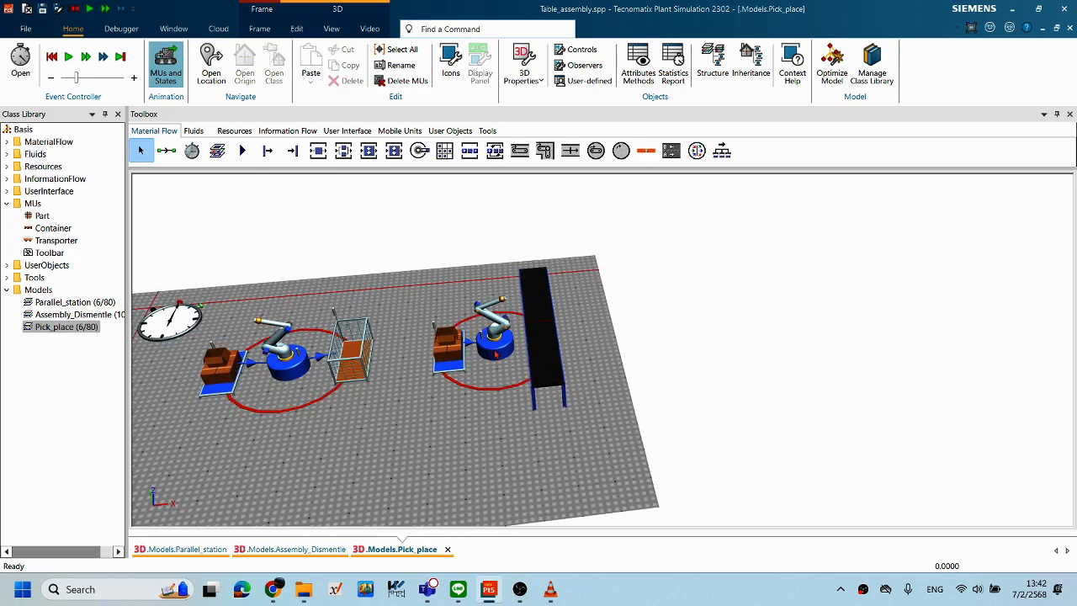
{"action": "double_click", "coordinate": [497, 355]}
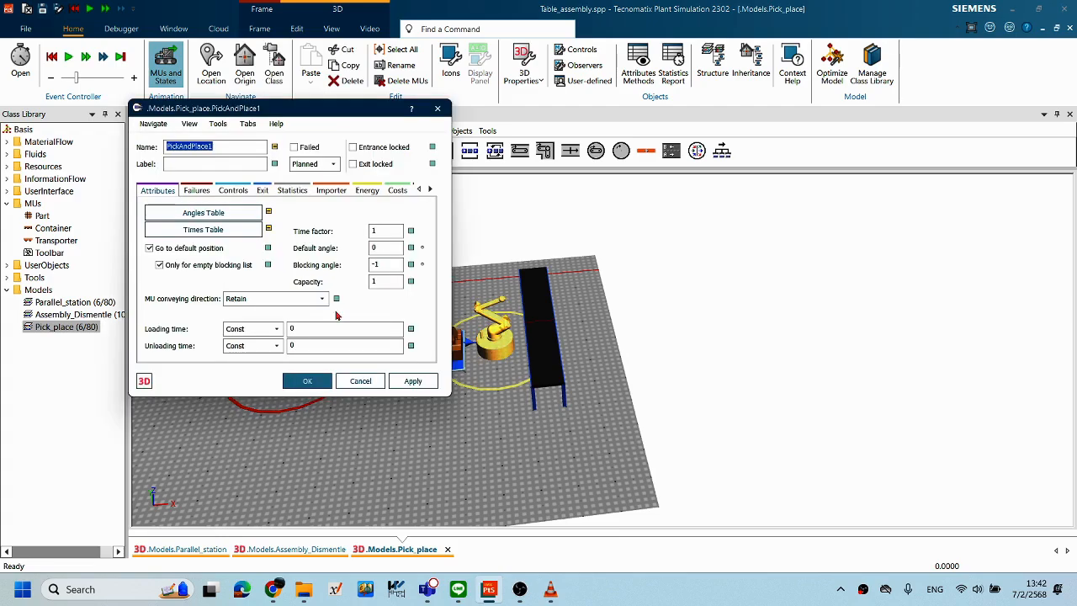
{"action": "left_click", "coordinate": [221, 212]}
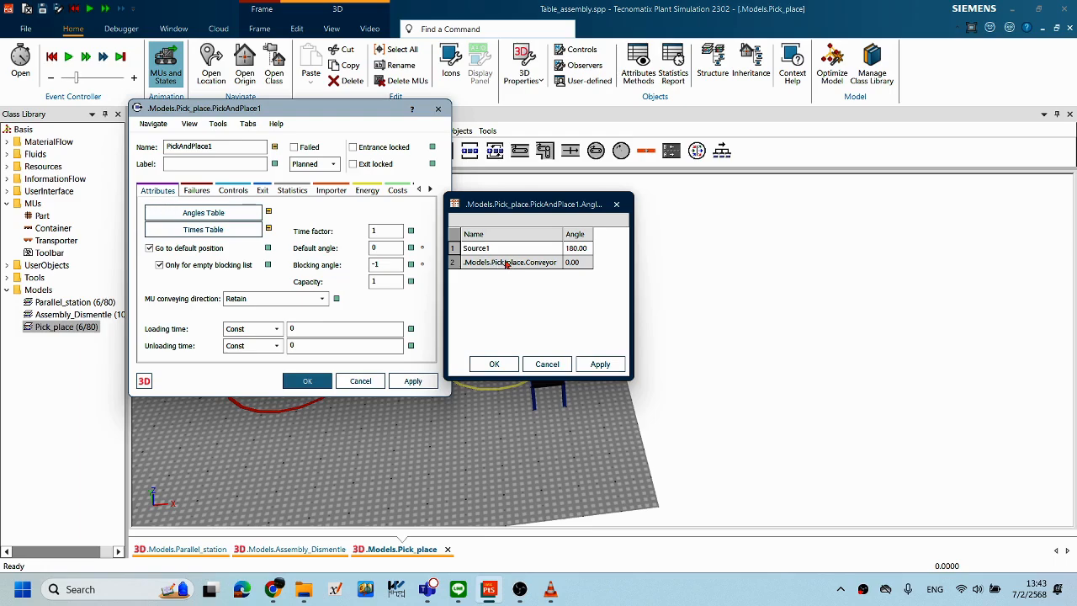
{"action": "left_click_drag", "start_coordinate": [565, 205], "coordinate": [299, 200]}
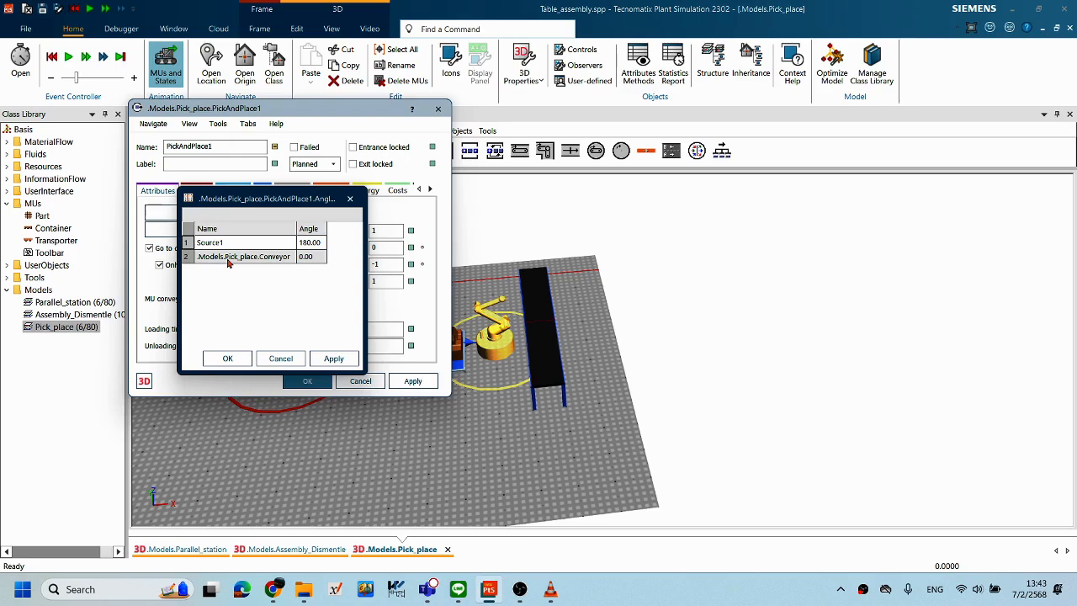
{"action": "left_click", "coordinate": [281, 359]}
{"action": "left_click", "coordinate": [360, 381]}
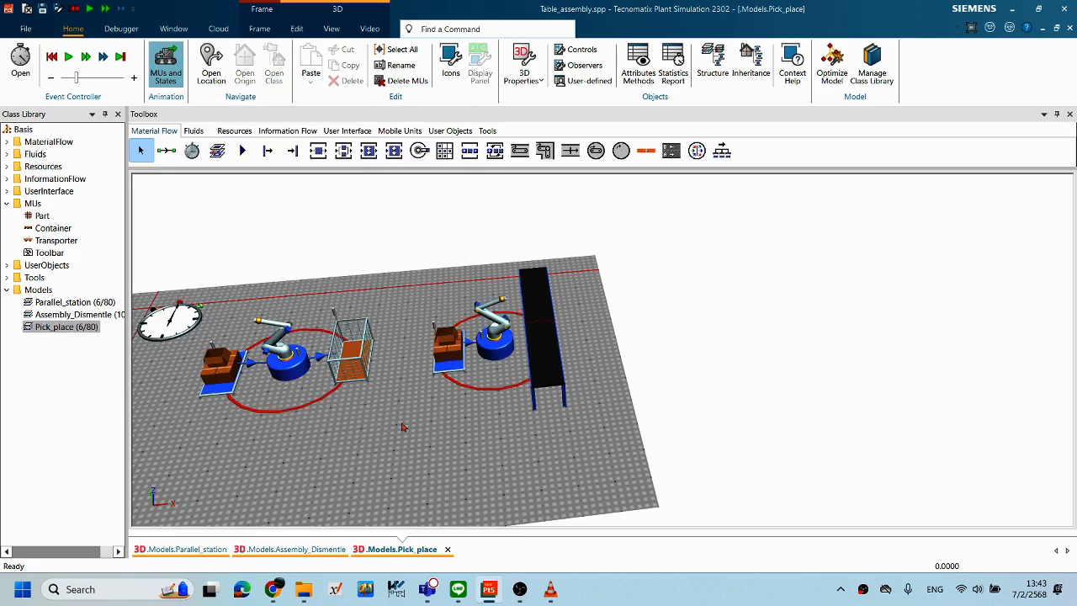
Step: Place a Drain on the floor just beyond the Conveyor's near end, in line with the belt
{"action": "middle_click_drag", "start_coordinate": [551, 364], "coordinate": [557, 373]}
{"action": "middle_click_drag", "start_coordinate": [385, 408], "coordinate": [389, 341]}
{"action": "middle_click_drag", "start_coordinate": [580, 371], "coordinate": [519, 353]}
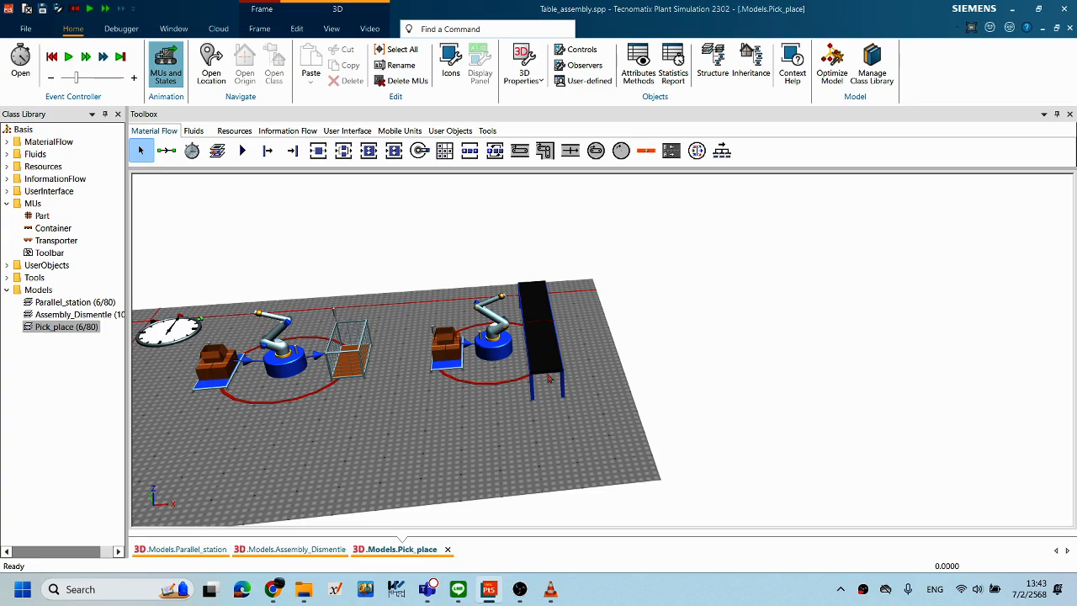
{"action": "middle_click_drag", "start_coordinate": [542, 342], "coordinate": [568, 400]}
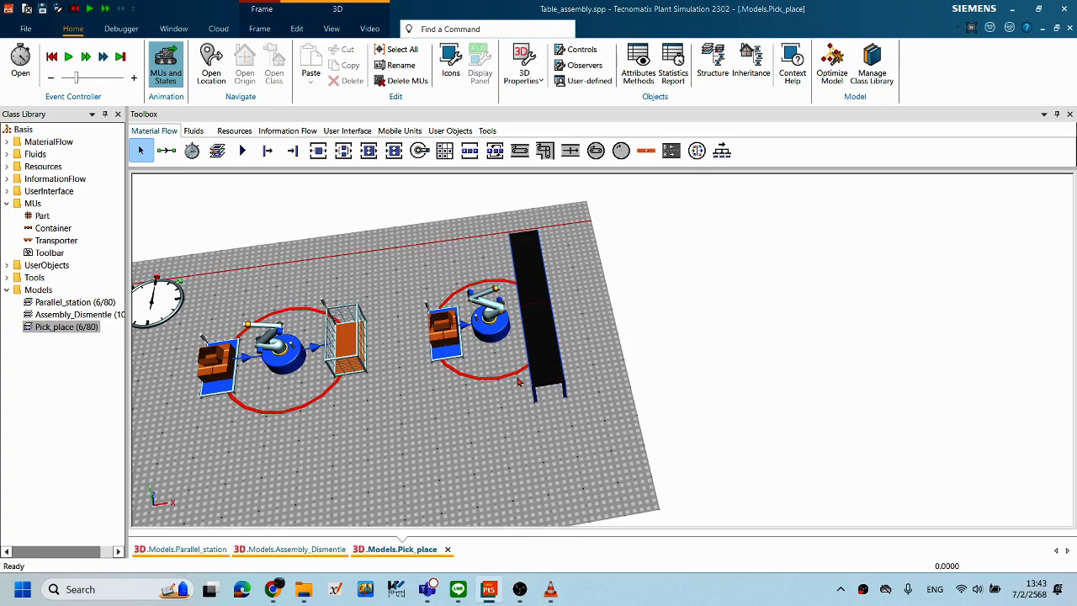
{"action": "left_click_drag", "start_coordinate": [292, 157], "coordinate": [578, 475]}
{"action": "left_click", "coordinate": [608, 452]}
{"action": "left_click", "coordinate": [571, 470]}
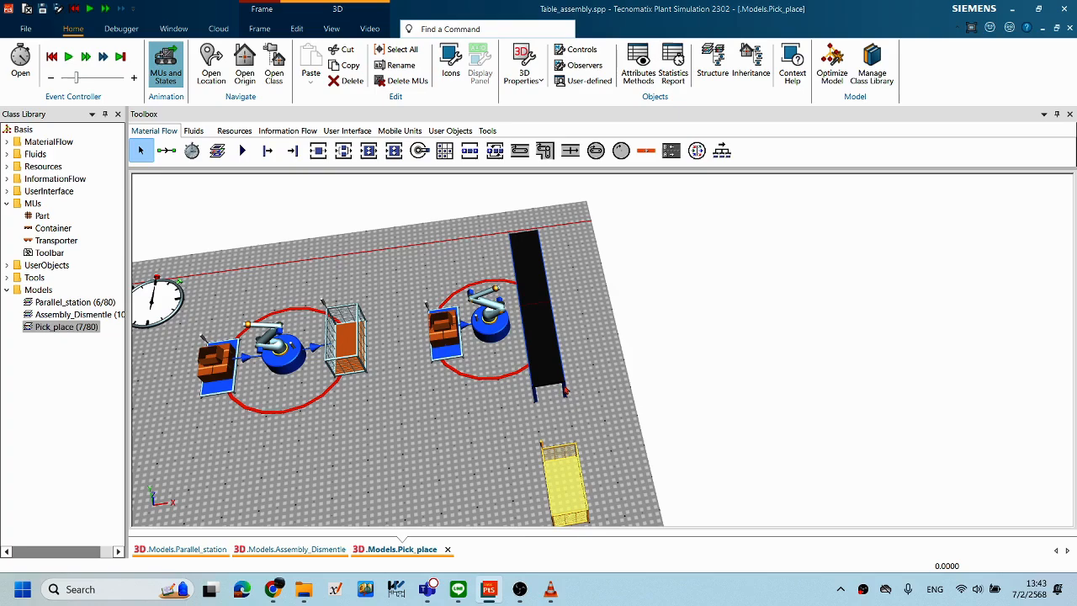
Step: Link the Conveyor to the new Drain with a Connector
{"action": "left_click", "coordinate": [544, 380]}
{"action": "left_click", "coordinate": [597, 425]}
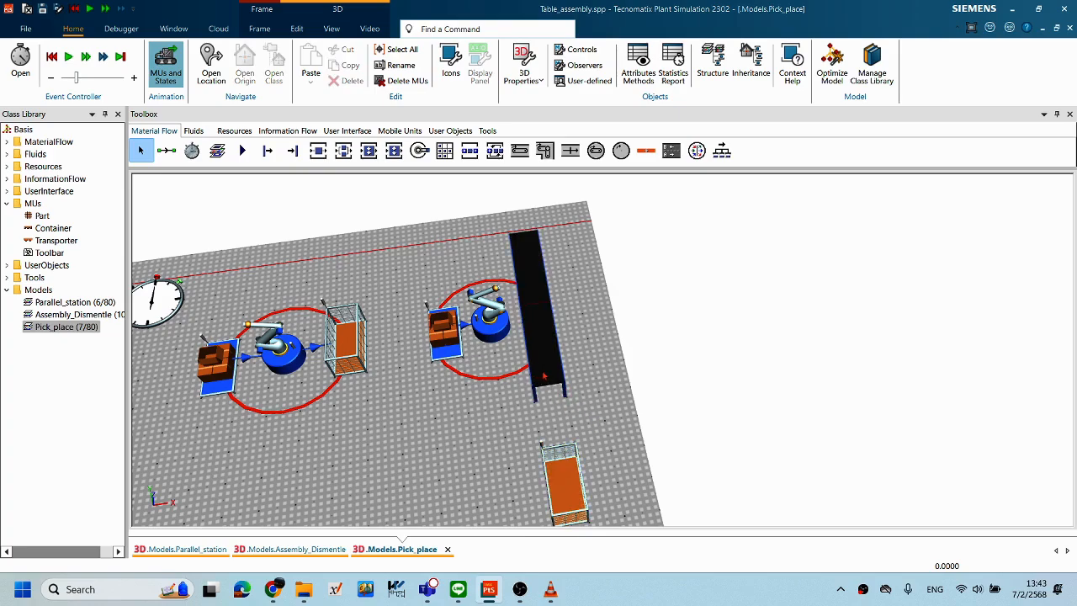
{"action": "left_click", "coordinate": [167, 150]}
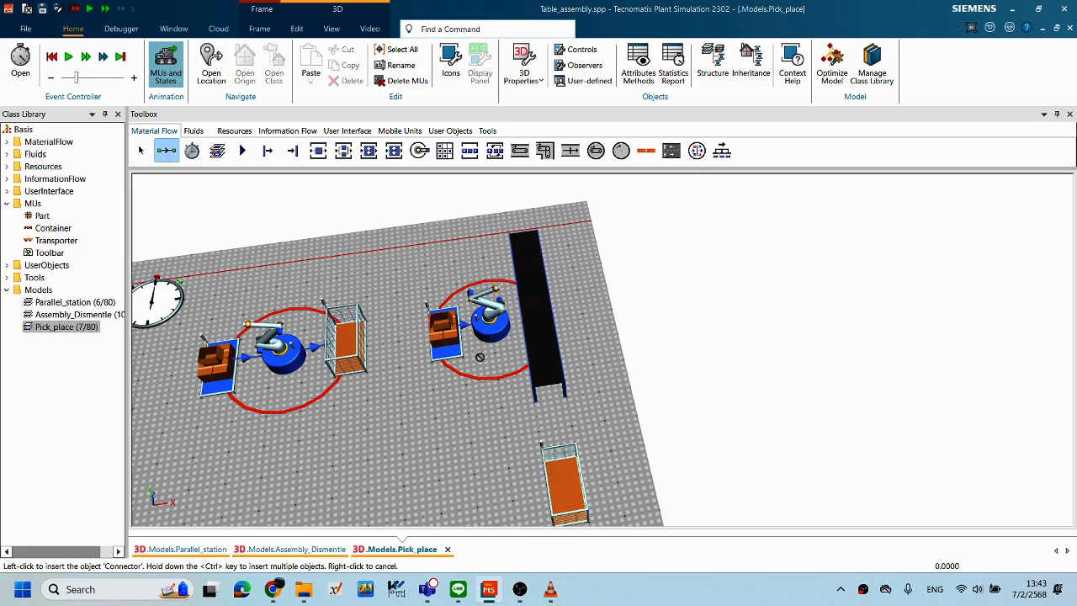
{"action": "left_click", "coordinate": [542, 376]}
{"action": "left_click", "coordinate": [570, 488]}
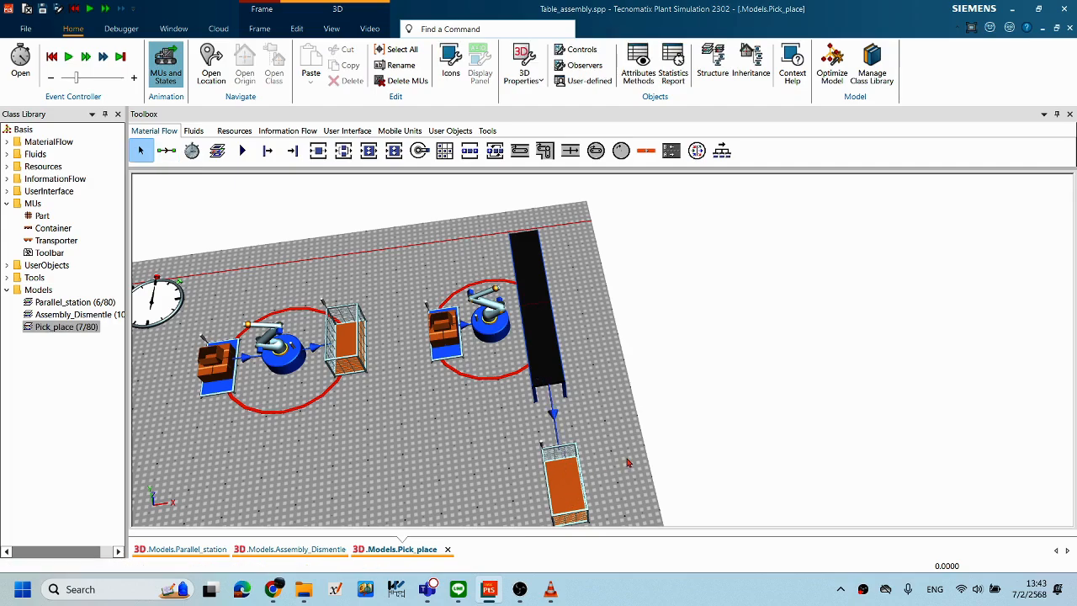
Step: Move the new Drain closer to the Conveyor's near end and run the simulation of both robot lines
{"action": "left_click_drag", "start_coordinate": [569, 488], "coordinate": [566, 455]}
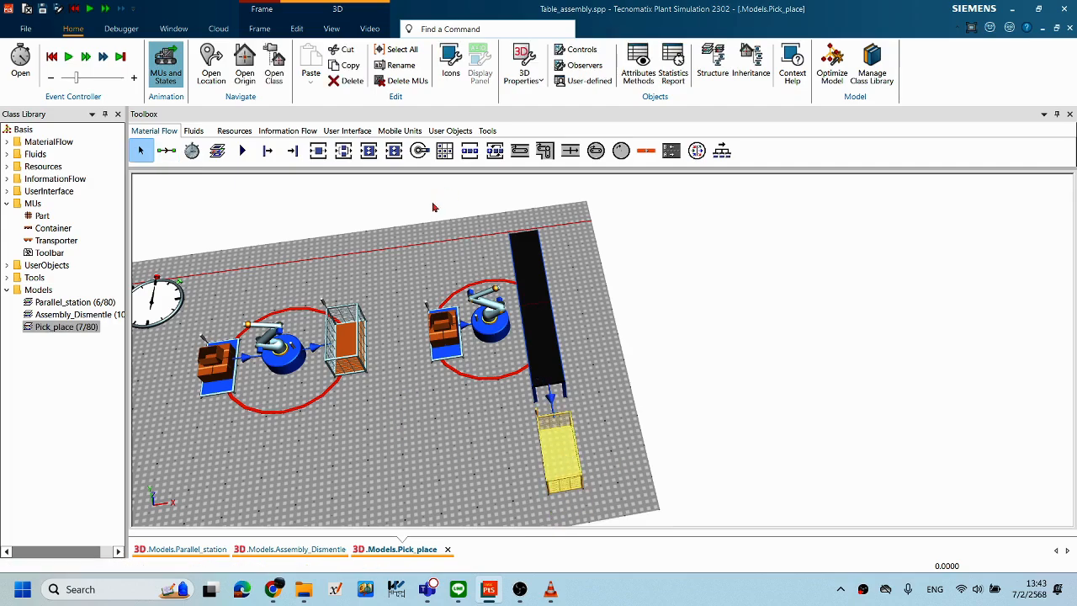
{"action": "middle_click_drag", "start_coordinate": [477, 247], "coordinate": [440, 237]}
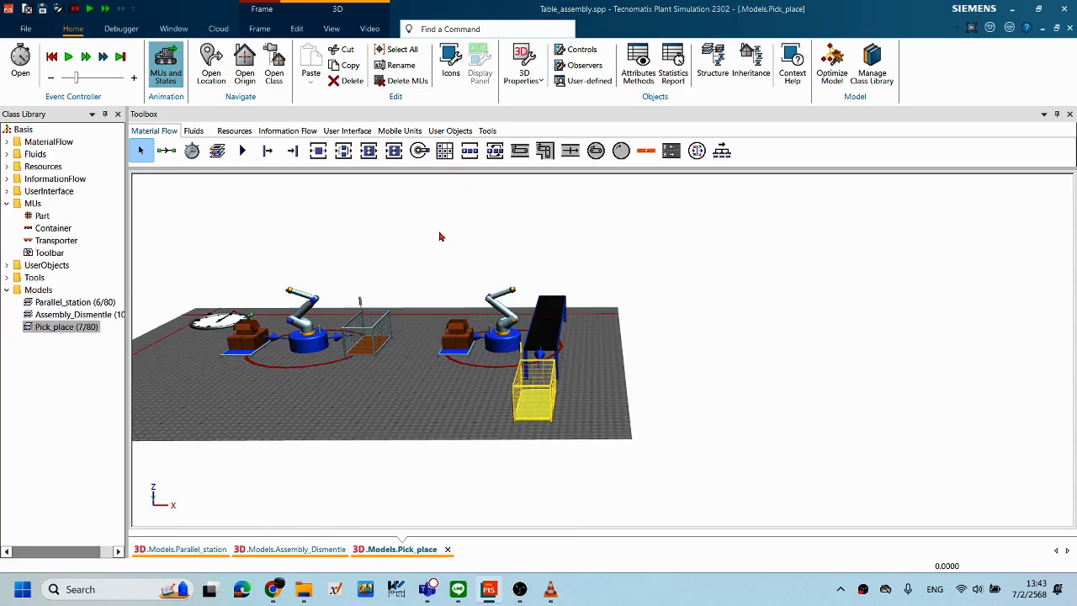
{"action": "right_click", "coordinate": [426, 319]}
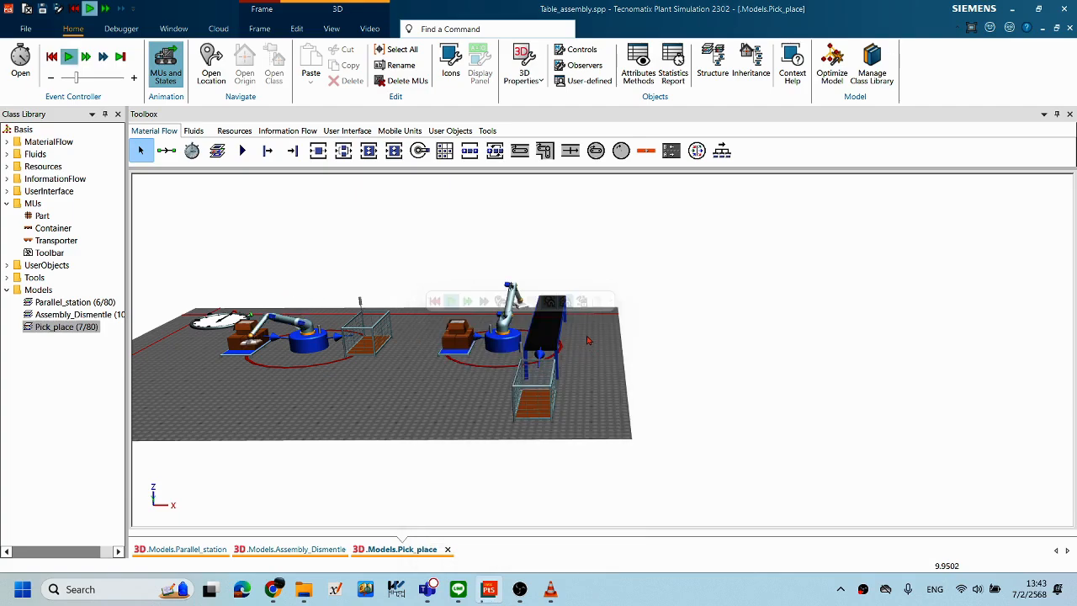
{"action": "middle_click_drag", "start_coordinate": [577, 341], "coordinate": [585, 386]}
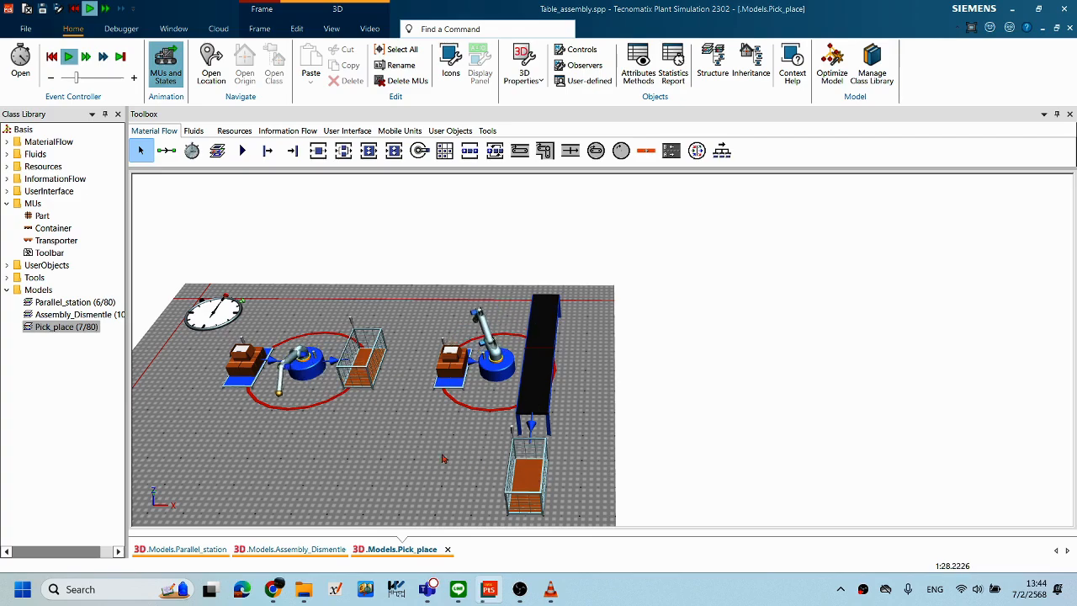
{"action": "middle_click_drag", "start_coordinate": [401, 468], "coordinate": [394, 461]}
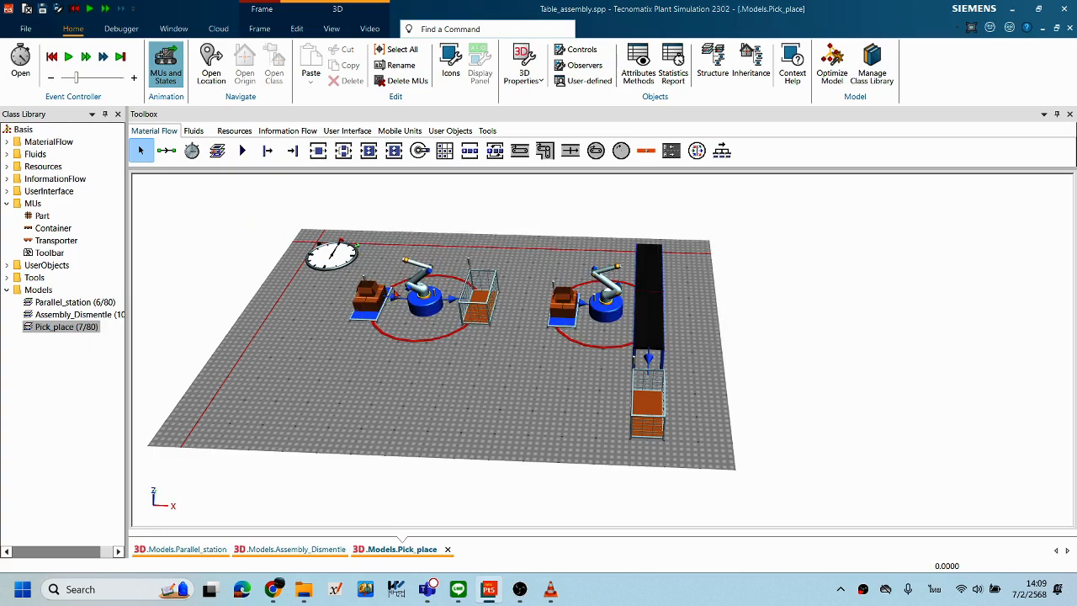
Step: Create a new model frame in the Models folder and rename it Storage
{"action": "left_click", "coordinate": [58, 291]}
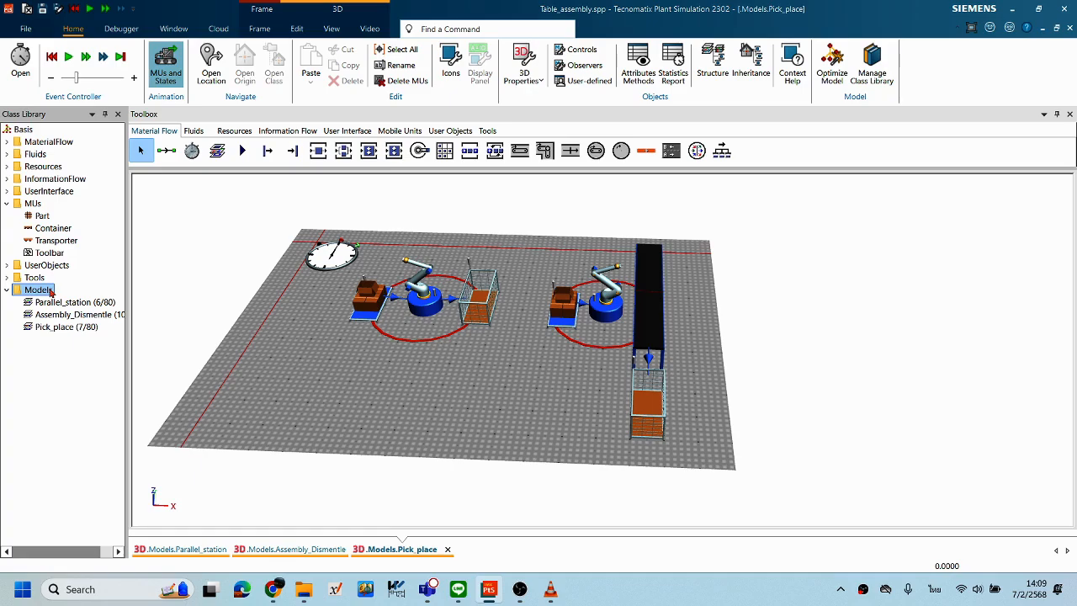
{"action": "right_click", "coordinate": [49, 287]}
{"action": "mouse_move", "coordinate": [96, 299]}
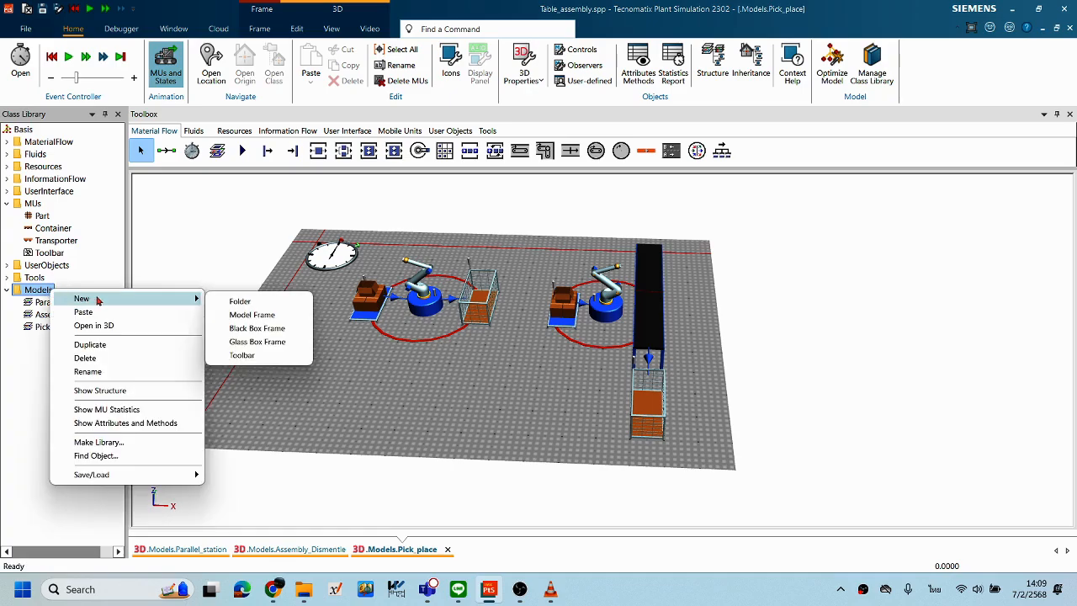
{"action": "left_click", "coordinate": [267, 316]}
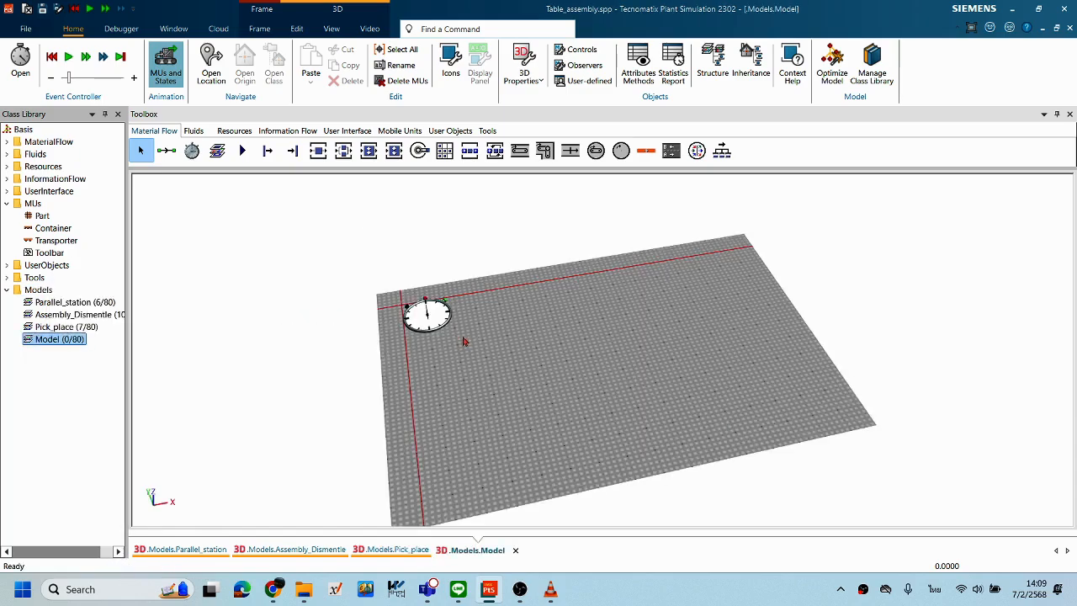
{"action": "right_click", "coordinate": [46, 341]}
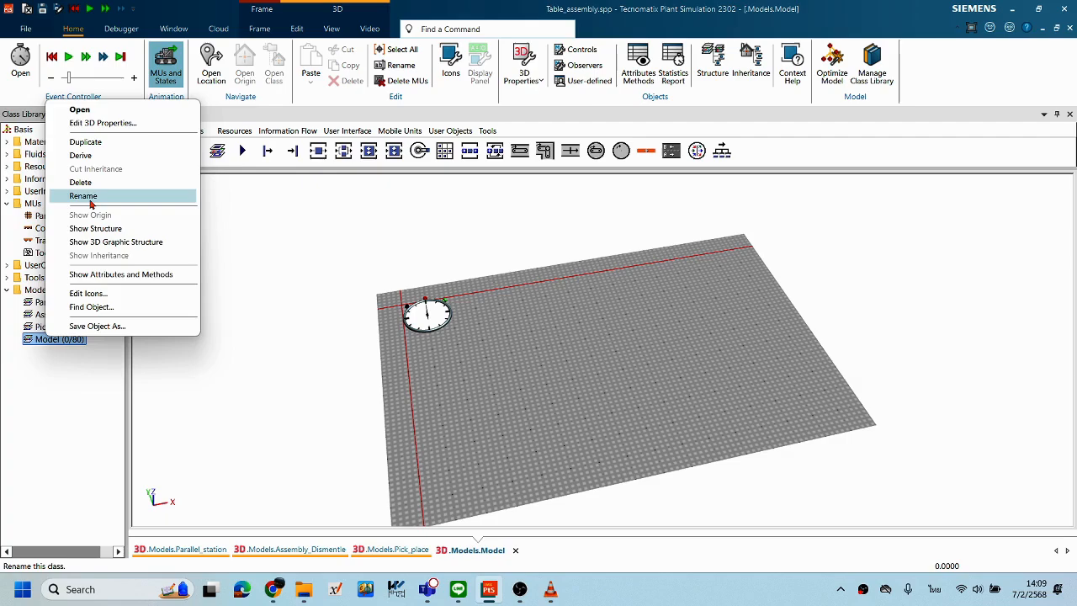
{"action": "left_click", "coordinate": [91, 200]}
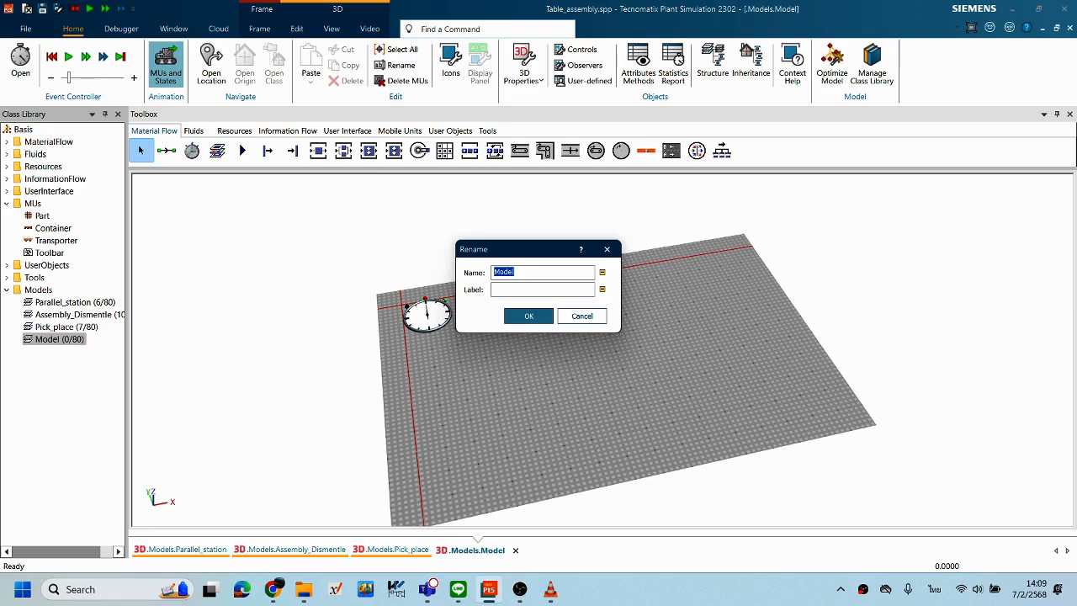
{"action": "type", "text": "Storage"}
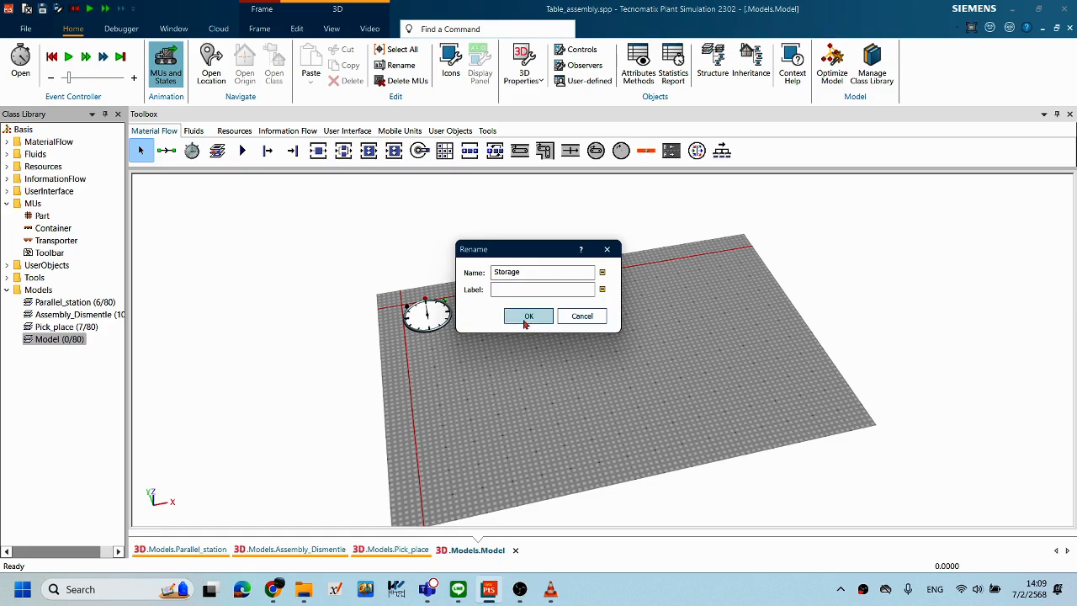
{"action": "left_click", "coordinate": [525, 319]}
Step: Place a Source on the floor of the Storage model, just in front of the event controller clock
{"action": "left_click_drag", "start_coordinate": [710, 350], "coordinate": [702, 361]}
{"action": "right_click_drag", "start_coordinate": [586, 354], "coordinate": [585, 343]}
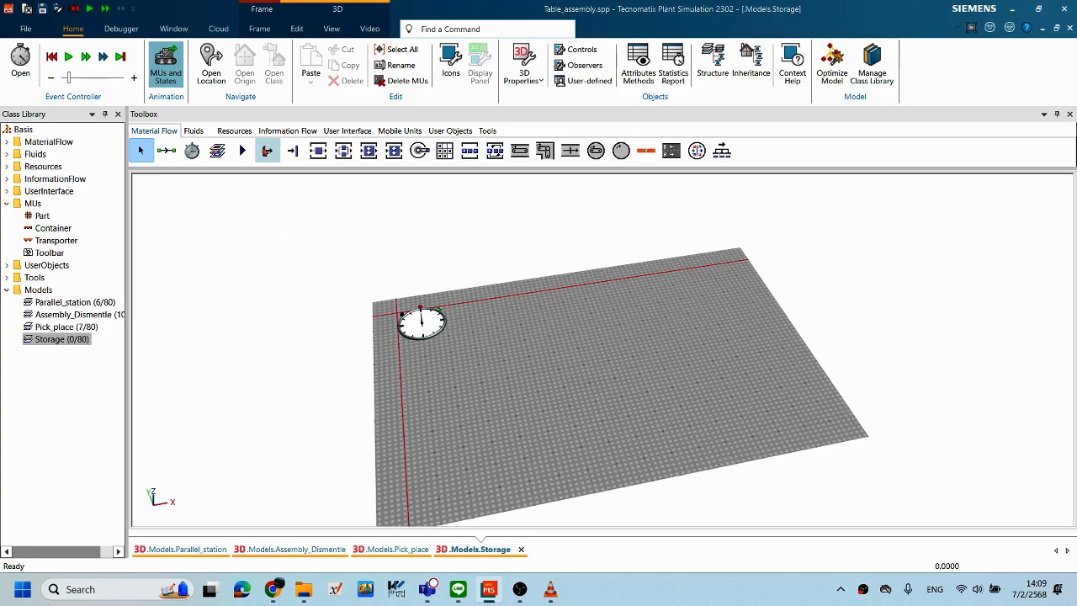
{"action": "left_click", "coordinate": [266, 151]}
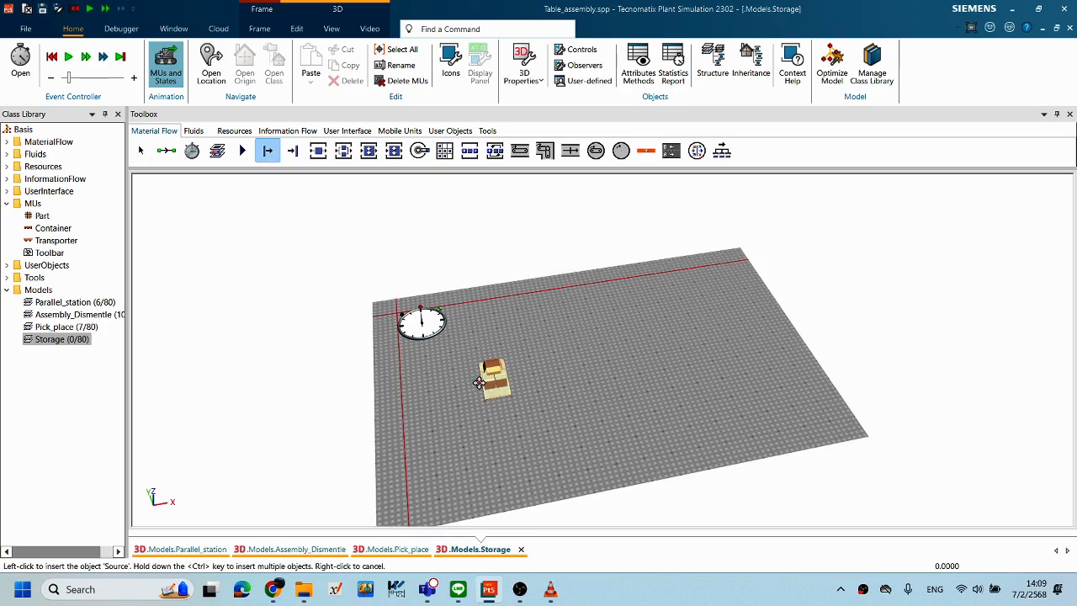
{"action": "left_click", "coordinate": [488, 377]}
{"action": "right_click_drag", "start_coordinate": [653, 377], "coordinate": [474, 376]}
{"action": "middle_click_drag", "start_coordinate": [474, 376], "coordinate": [477, 366]}
{"action": "middle_click_drag", "start_coordinate": [742, 364], "coordinate": [685, 401]}
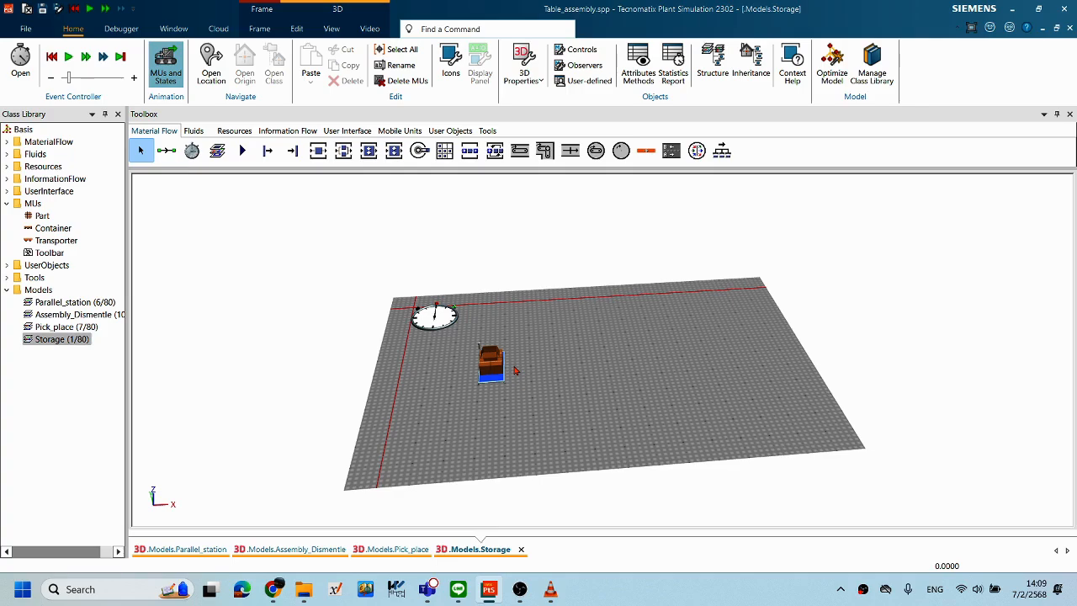
{"action": "left_click_drag", "start_coordinate": [489, 370], "coordinate": [472, 368]}
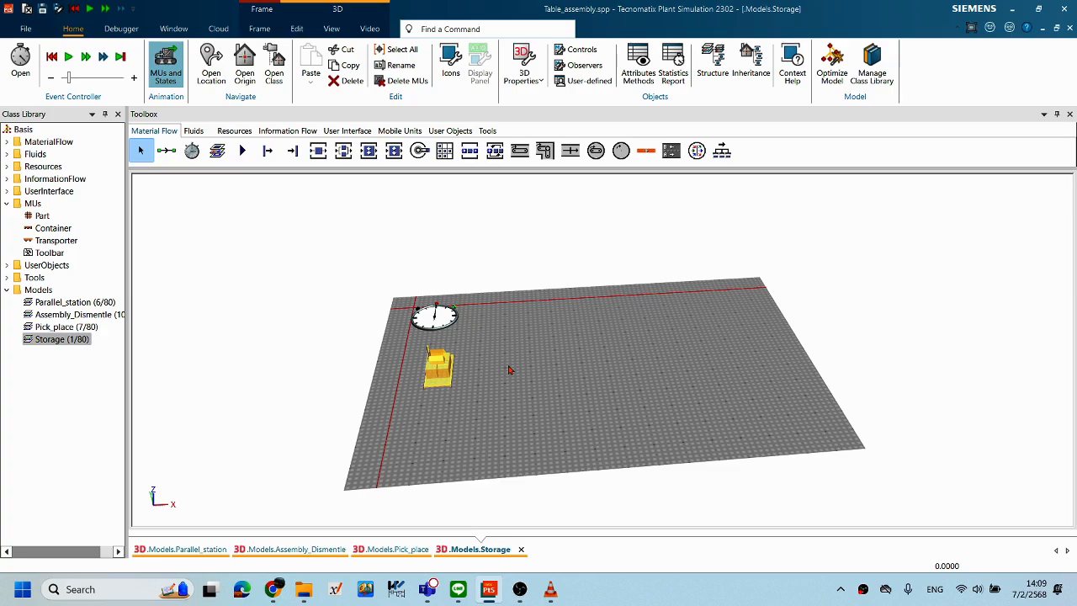
{"action": "left_click", "coordinate": [508, 370]}
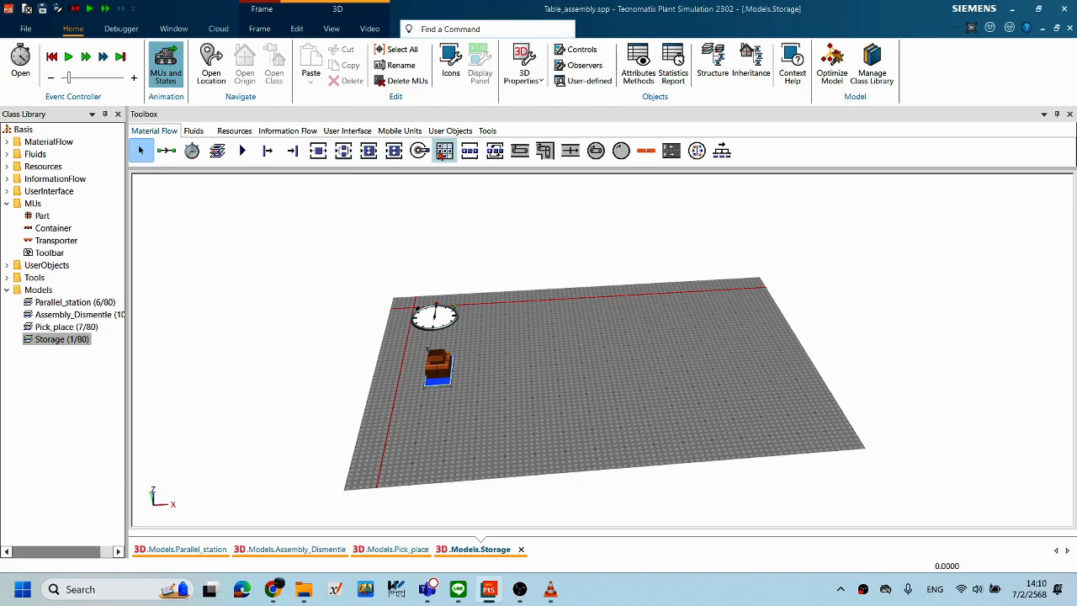
Step: Place a Store on the floor beside the Source, leaving a small gap between them
{"action": "left_click_drag", "start_coordinate": [444, 152], "coordinate": [518, 370]}
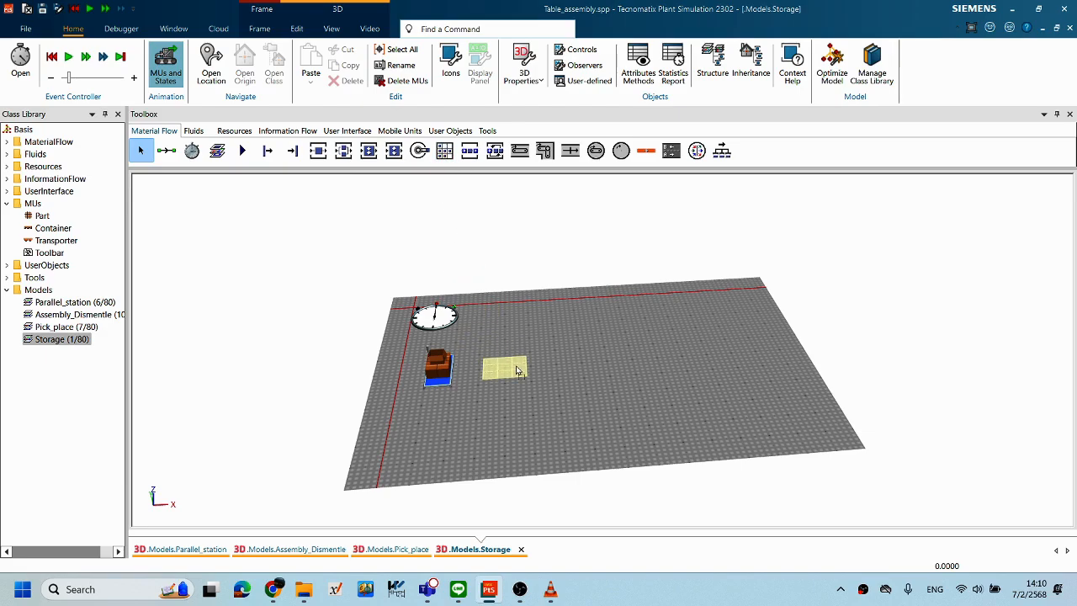
{"action": "left_click", "coordinate": [566, 369]}
{"action": "middle_click_drag", "start_coordinate": [568, 365], "coordinate": [571, 382]}
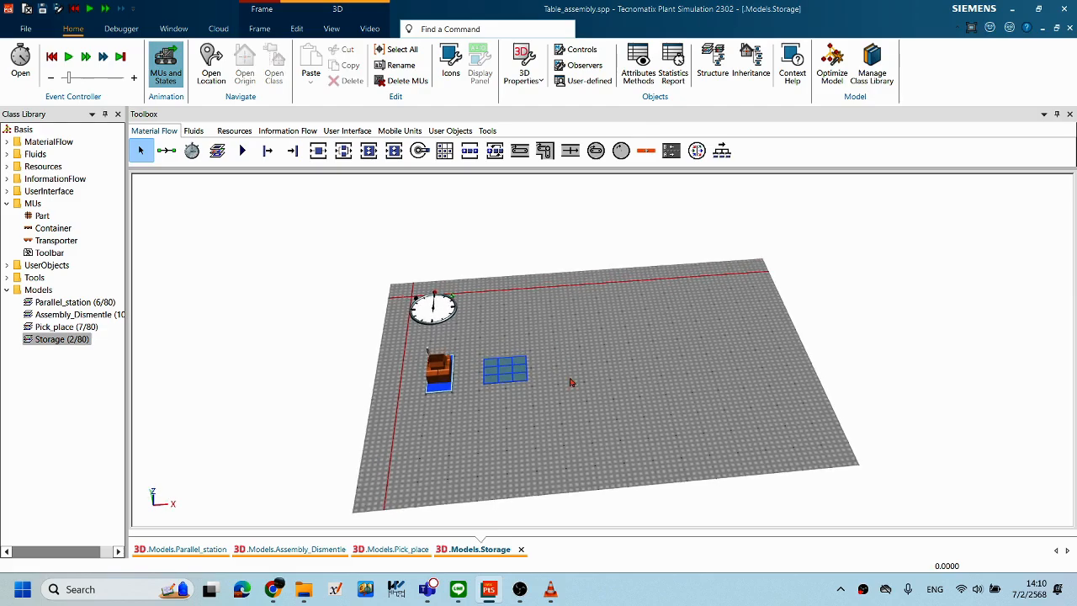
{"action": "scroll", "coordinate": [571, 382], "scroll_direction": "up", "scroll_amount": 3}
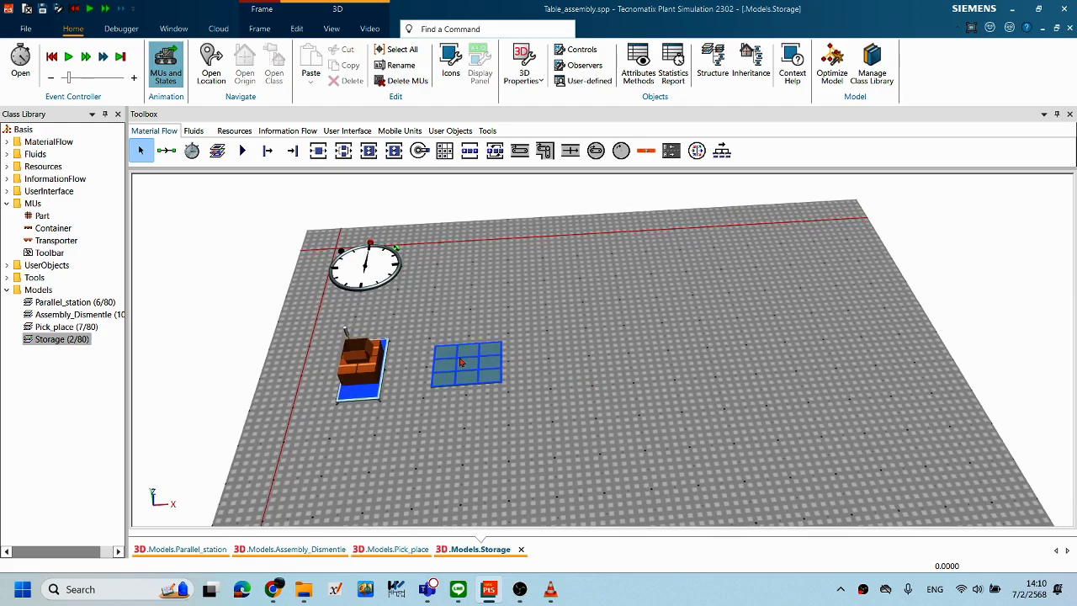
{"action": "left_click", "coordinate": [460, 362]}
{"action": "left_click", "coordinate": [604, 384]}
Step: Link the Source to the Store with a Connector
{"action": "left_click", "coordinate": [163, 153]}
{"action": "left_click", "coordinate": [166, 151]}
{"action": "left_click", "coordinate": [353, 366]}
{"action": "left_click", "coordinate": [472, 360]}
{"action": "middle_click_drag", "start_coordinate": [557, 349], "coordinate": [560, 355]}
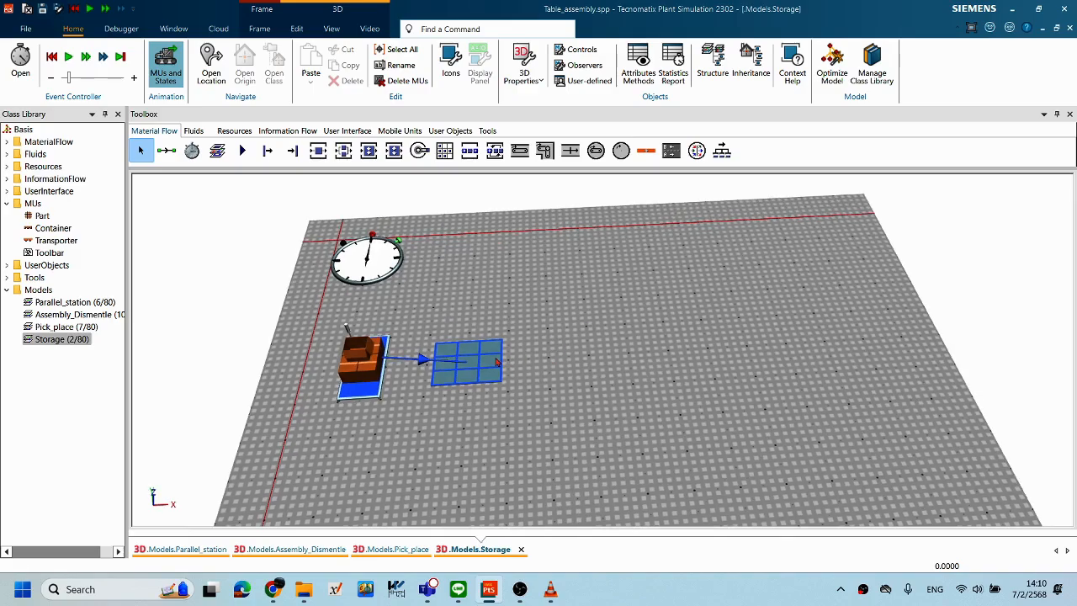
Step: Set the Store's X-dimension and Y-dimension to 30 each and apply the change
{"action": "double_click", "coordinate": [496, 360]}
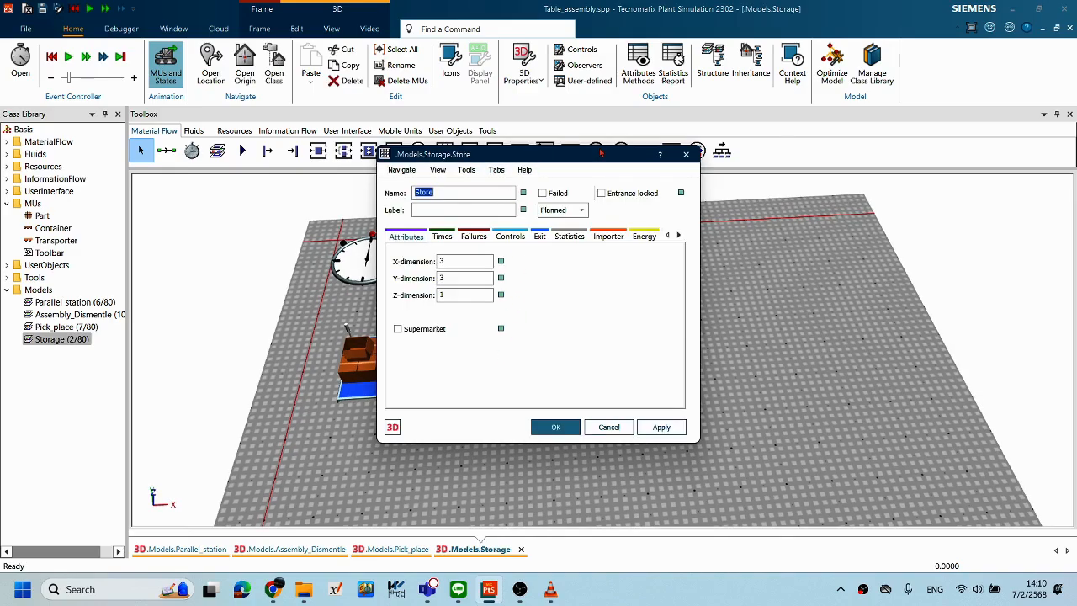
{"action": "left_click_drag", "start_coordinate": [601, 153], "coordinate": [673, 149]}
{"action": "left_click_drag", "start_coordinate": [582, 155], "coordinate": [619, 138]}
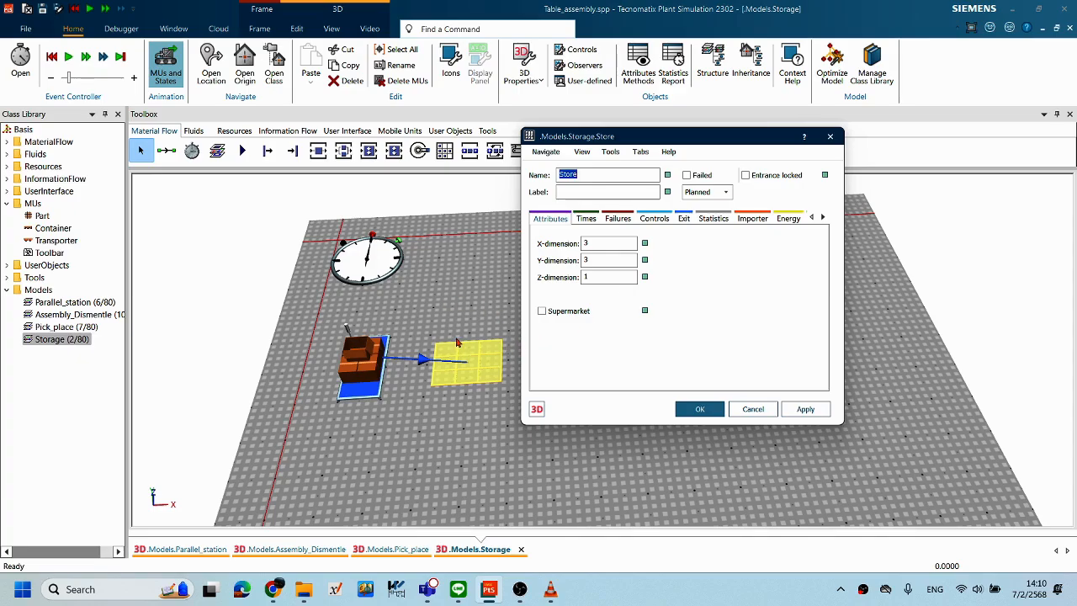
{"action": "left_click", "coordinate": [602, 243]}
{"action": "left_click_drag", "start_coordinate": [686, 139], "coordinate": [741, 134]}
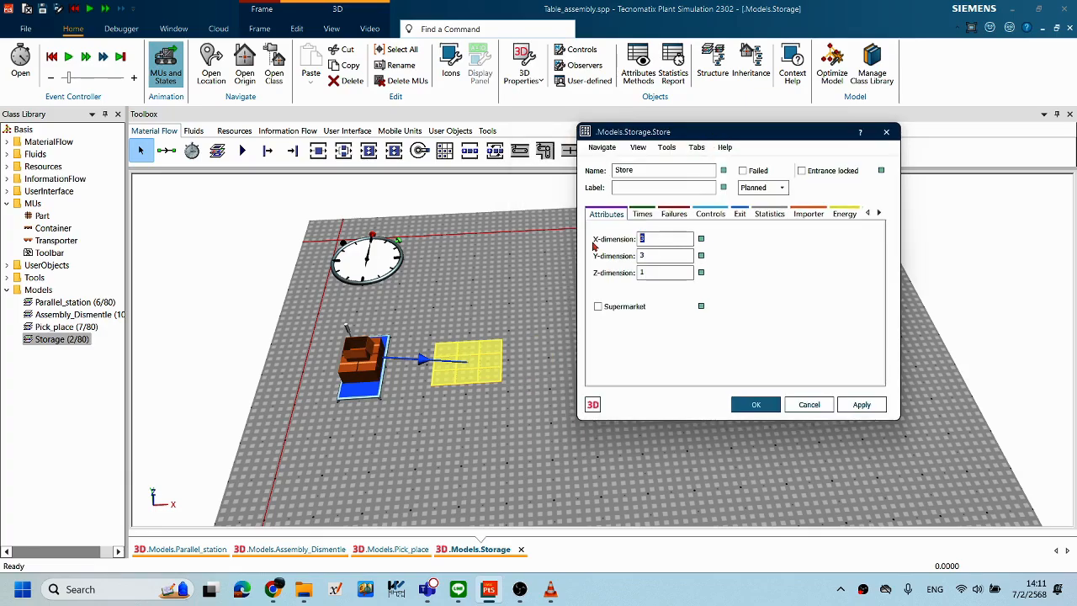
{"action": "type", "text": "50"}
{"action": "key", "text": "Tab"}
{"action": "key", "text": "BackSpace"}
{"action": "left_click_drag", "start_coordinate": [672, 239], "coordinate": [611, 235]}
{"action": "type", "text": "30"}
{"action": "left_click", "coordinate": [653, 254]}
{"action": "type", "text": "30"}
{"action": "left_click", "coordinate": [653, 271]}
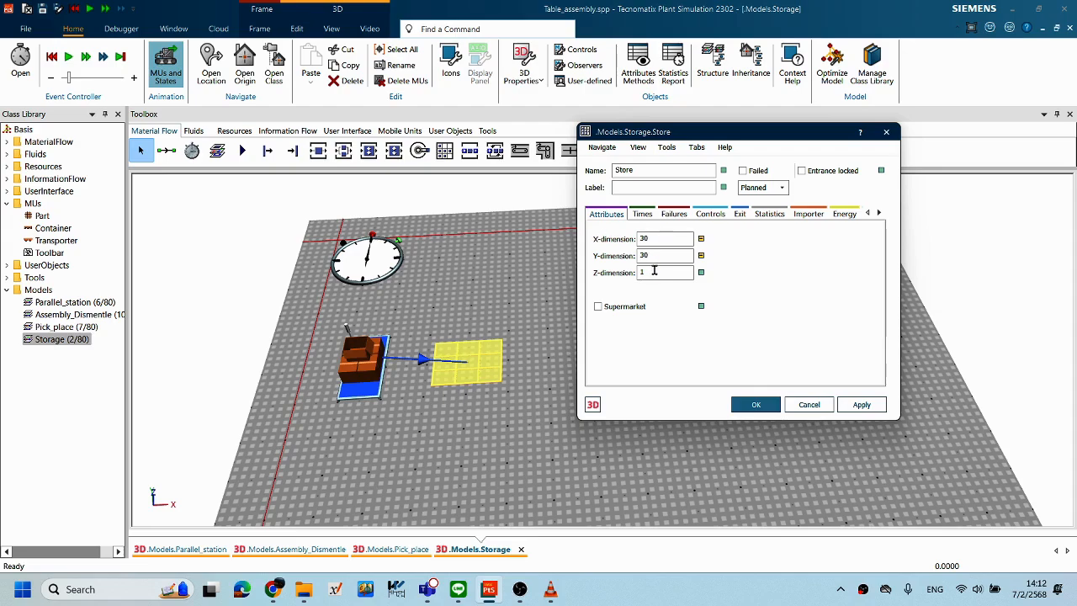
{"action": "left_click", "coordinate": [863, 404]}
Step: Examine the enlarged Store grid against its dimension settings, then close the settings
{"action": "mouse_move", "coordinate": [499, 303]}
{"action": "middle_mouse_down"}
{"action": "mouse_move", "coordinate": [471, 287]}
{"action": "mouse_move", "coordinate": [496, 307]}
{"action": "middle_mouse_up"}
{"action": "scroll", "coordinate": [514, 323], "scroll_direction": "down", "scroll_amount": 3}
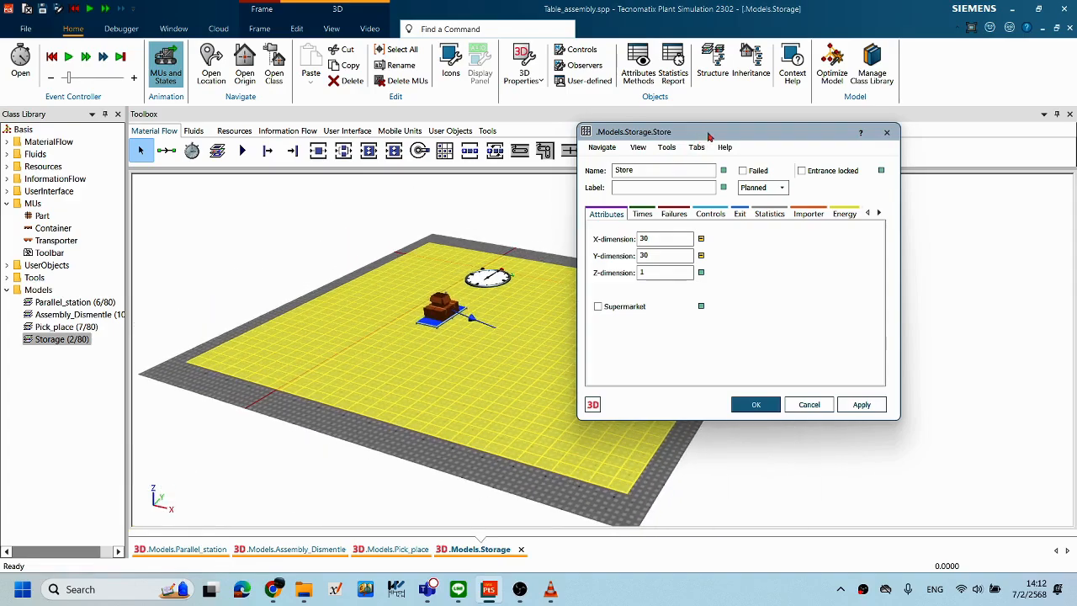
{"action": "left_click_drag", "start_coordinate": [710, 136], "coordinate": [789, 135]}
{"action": "middle_click_drag", "start_coordinate": [432, 289], "coordinate": [435, 287]}
{"action": "mouse_move", "coordinate": [561, 325]}
{"action": "middle_mouse_down"}
{"action": "mouse_move", "coordinate": [582, 305]}
{"action": "mouse_move", "coordinate": [574, 334]}
{"action": "mouse_move", "coordinate": [509, 327]}
{"action": "mouse_move", "coordinate": [577, 329]}
{"action": "mouse_move", "coordinate": [587, 350]}
{"action": "mouse_move", "coordinate": [576, 339]}
{"action": "middle_mouse_up"}
{"action": "middle_click_drag", "start_coordinate": [586, 345], "coordinate": [595, 340]}
{"action": "left_click_drag", "start_coordinate": [745, 131], "coordinate": [809, 128]}
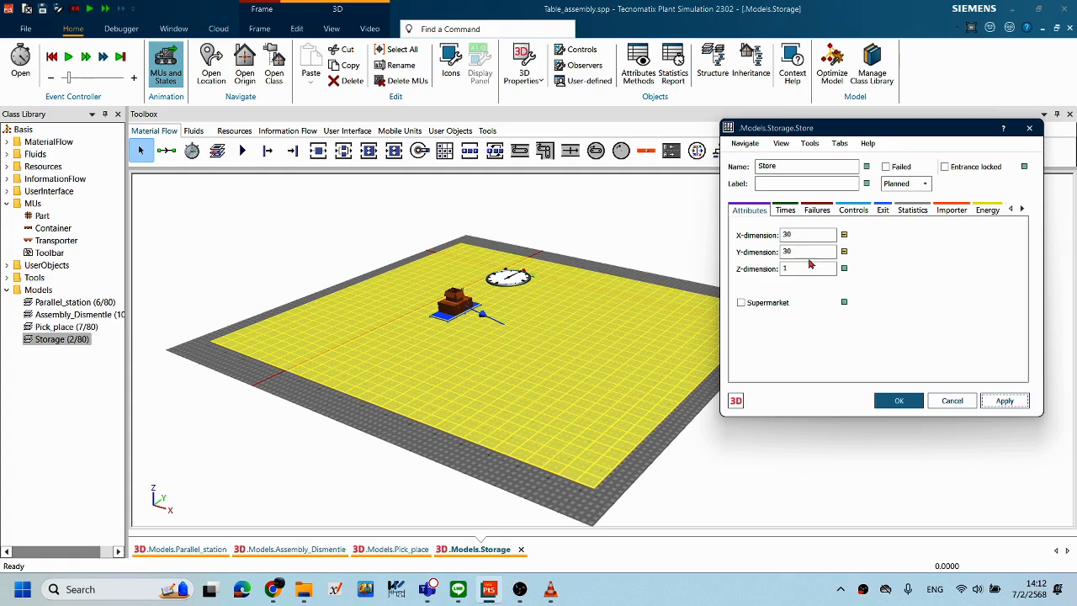
{"action": "middle_click_drag", "start_coordinate": [602, 306], "coordinate": [615, 308]}
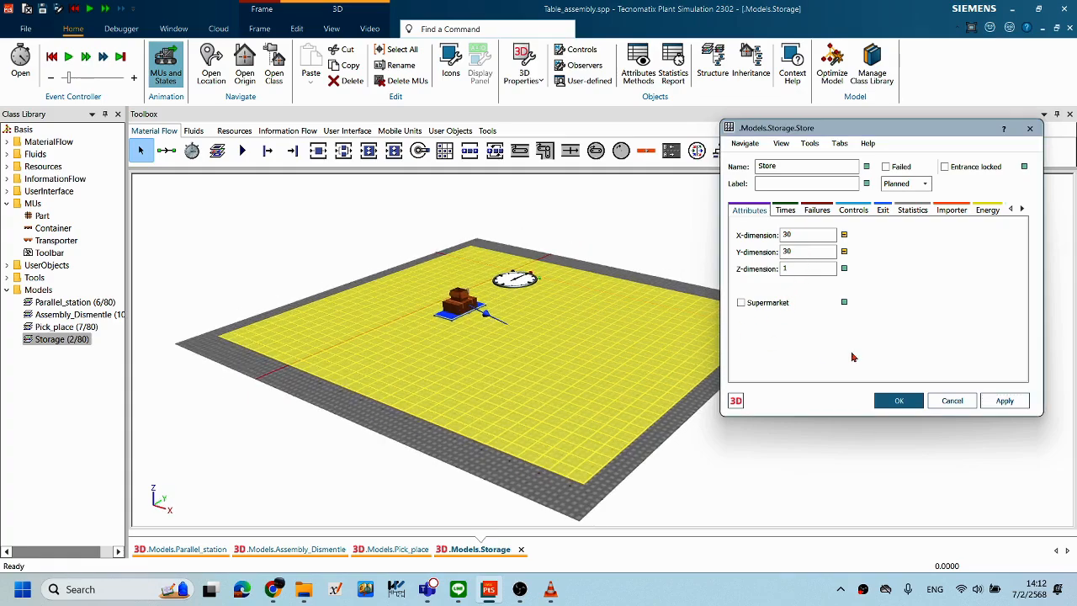
{"action": "left_click", "coordinate": [897, 401]}
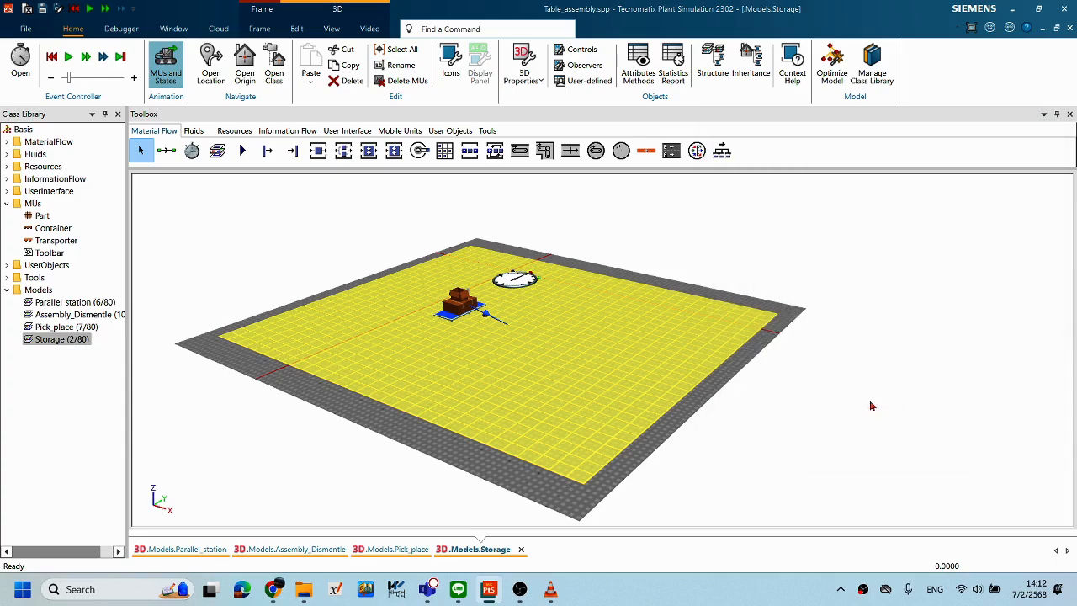
Step: Inspect the Store's extent around the Source from several angles and recheck its dimension attributes without changing them
{"action": "left_click", "coordinate": [759, 416]}
{"action": "middle_click_drag", "start_coordinate": [674, 378], "coordinate": [680, 375]}
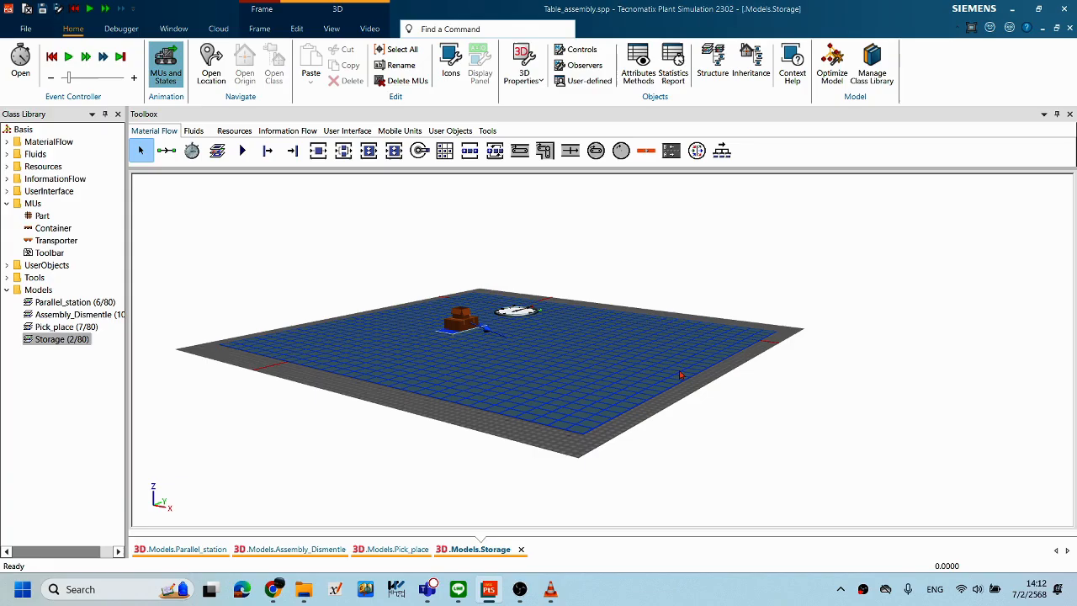
{"action": "scroll", "coordinate": [680, 375], "scroll_direction": "up", "scroll_amount": 1}
{"action": "scroll", "coordinate": [665, 368], "scroll_direction": "up", "scroll_amount": 3}
{"action": "middle_click_drag", "start_coordinate": [666, 368], "coordinate": [720, 387]}
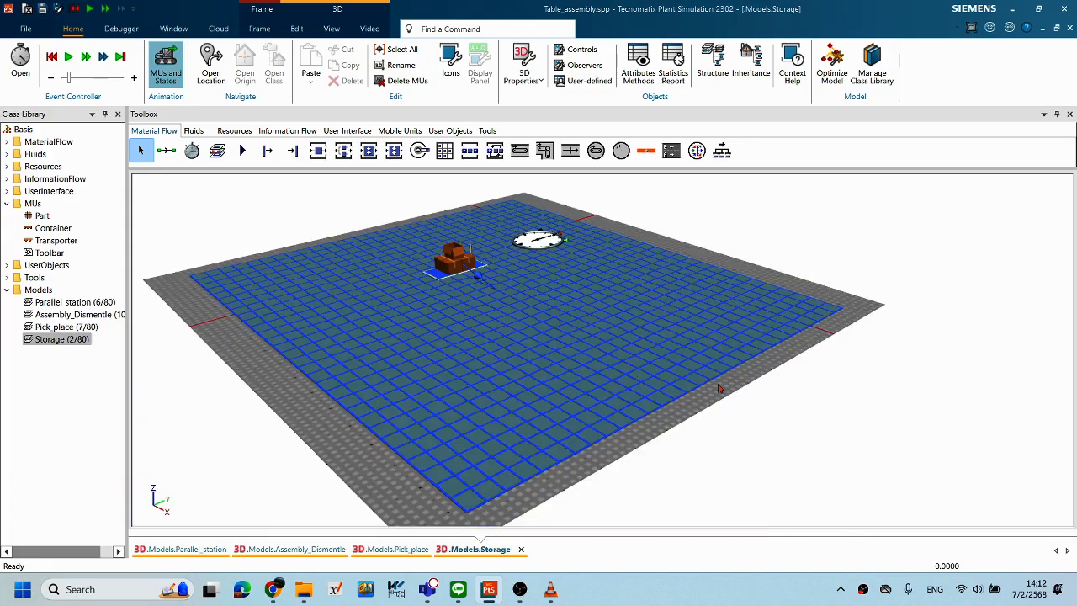
{"action": "right_click", "coordinate": [717, 389]}
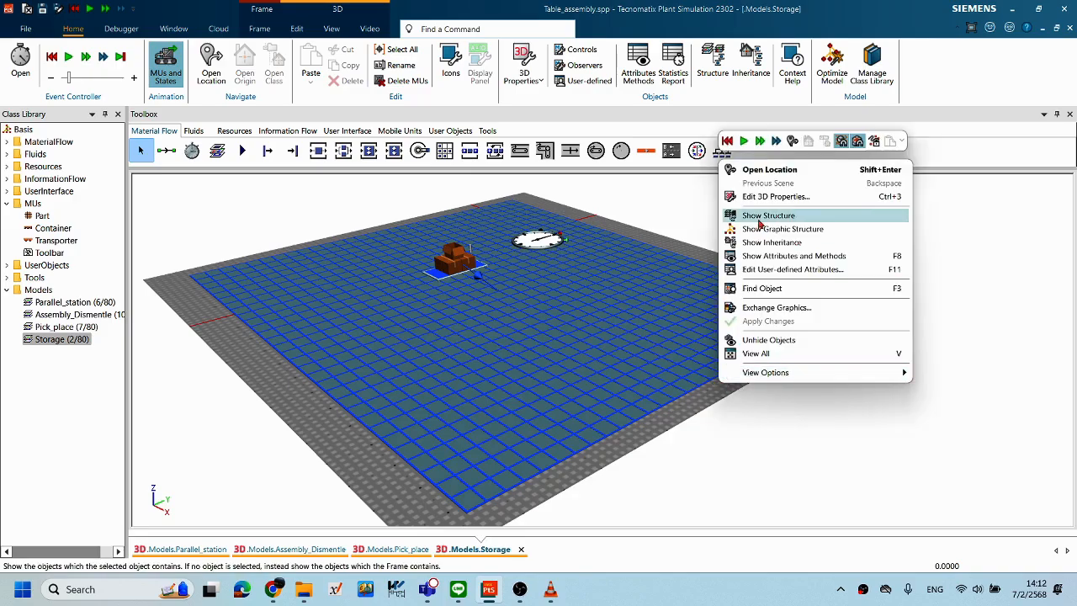
{"action": "double_click", "coordinate": [656, 331]}
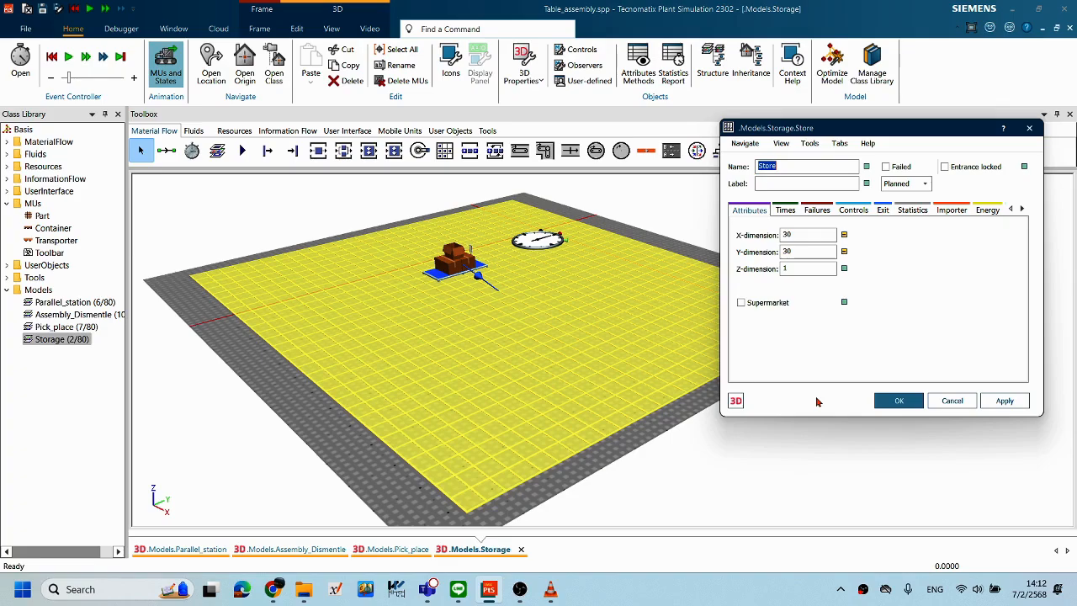
{"action": "left_click", "coordinate": [952, 401]}
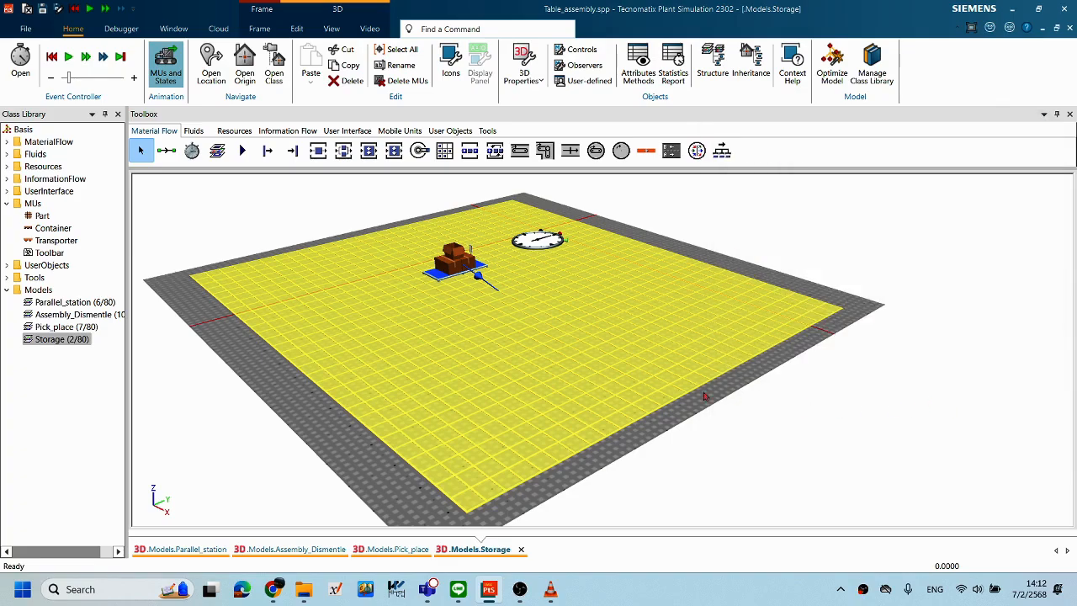
{"action": "left_click_drag", "start_coordinate": [615, 368], "coordinate": [654, 374]}
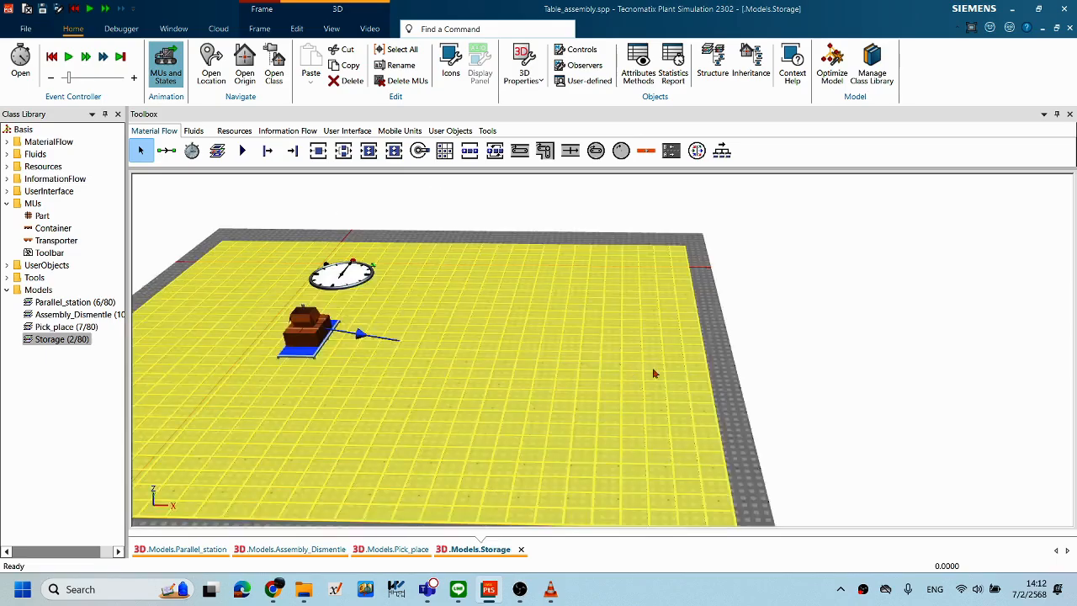
{"action": "left_click", "coordinate": [647, 242]}
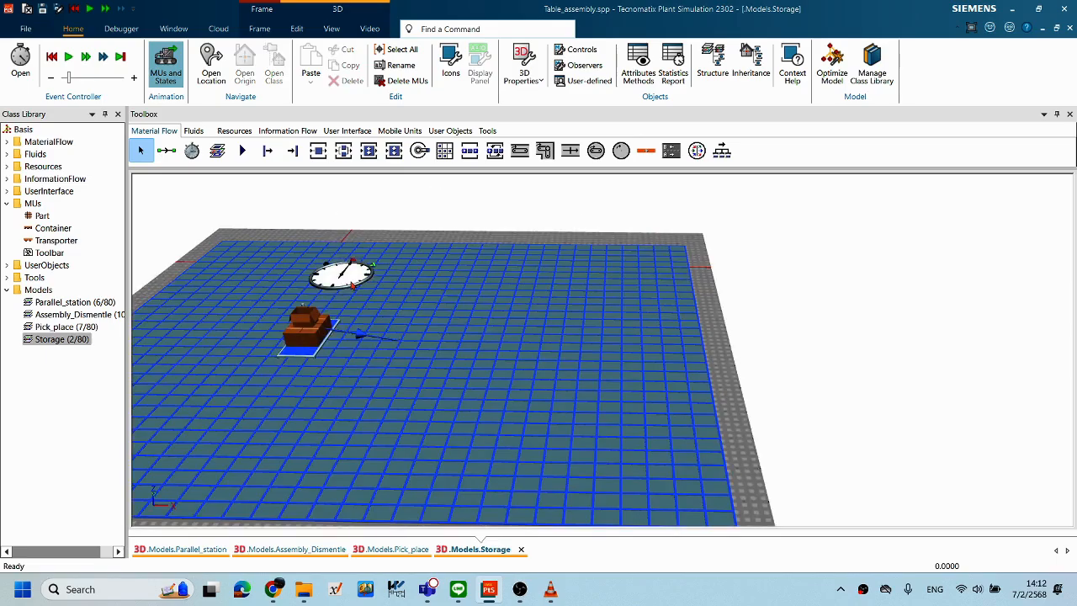
Step: Run the Storage simulation from the Event Controller, close the controller and inspect how parts fill the 30 by 30 Store
{"action": "double_click", "coordinate": [352, 285]}
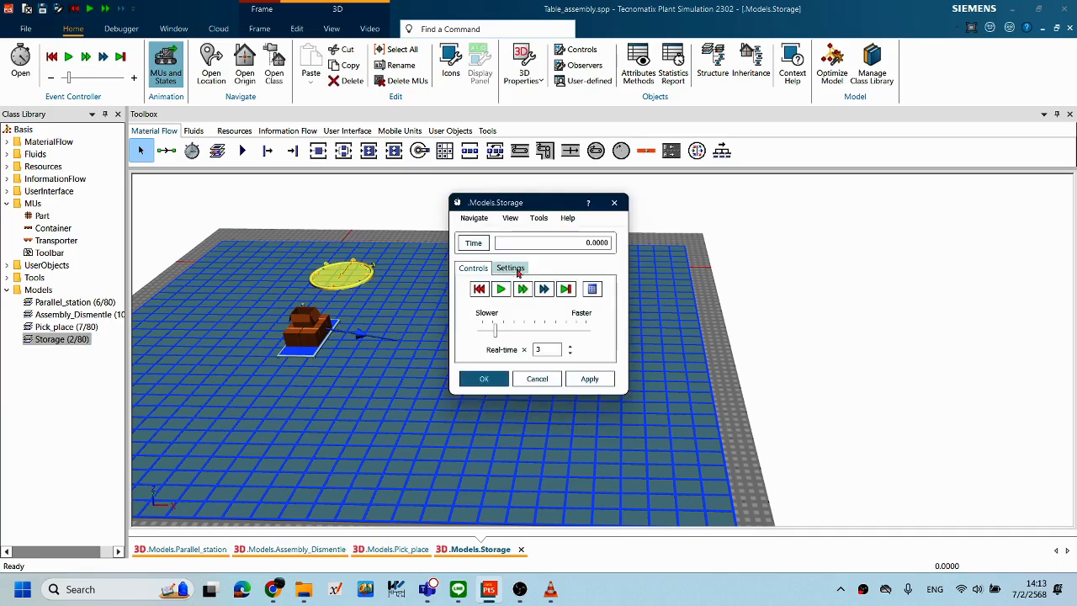
{"action": "left_click_drag", "start_coordinate": [530, 204], "coordinate": [794, 179]}
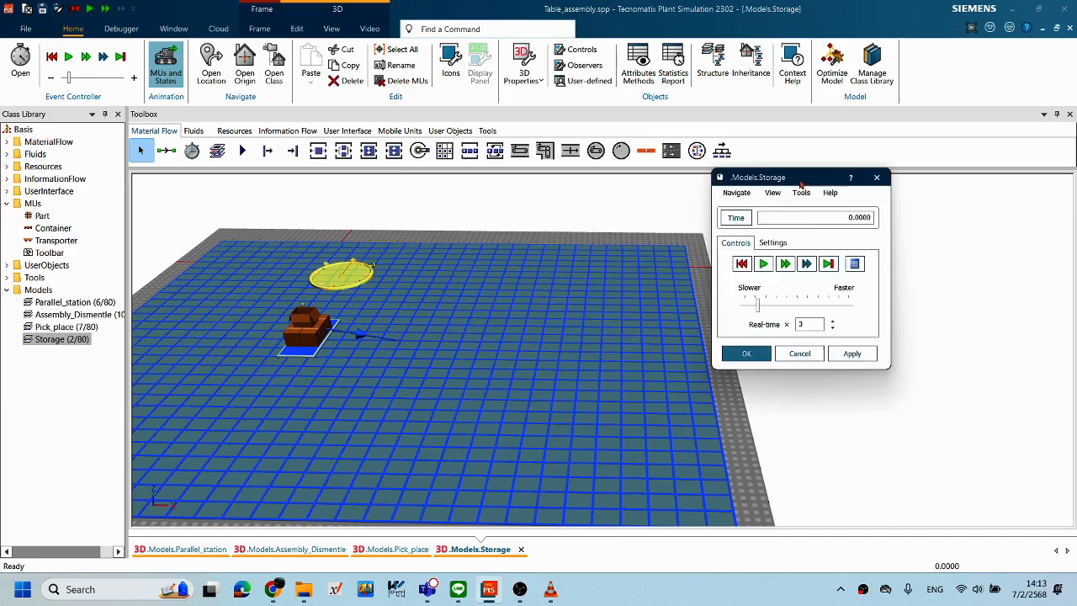
{"action": "left_click", "coordinate": [765, 264]}
{"action": "mouse_move", "coordinate": [641, 348]}
{"action": "middle_mouse_down"}
{"action": "mouse_move", "coordinate": [607, 335]}
{"action": "mouse_move", "coordinate": [605, 312]}
{"action": "mouse_move", "coordinate": [623, 345]}
{"action": "mouse_move", "coordinate": [610, 335]}
{"action": "mouse_move", "coordinate": [627, 340]}
{"action": "middle_mouse_up"}
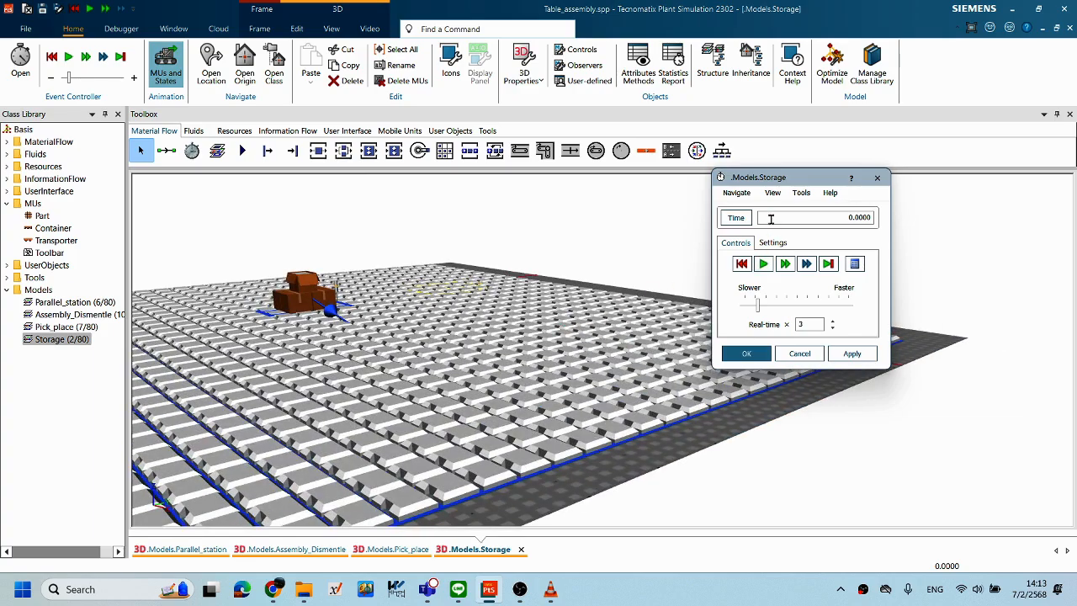
{"action": "left_click_drag", "start_coordinate": [791, 178], "coordinate": [764, 178]}
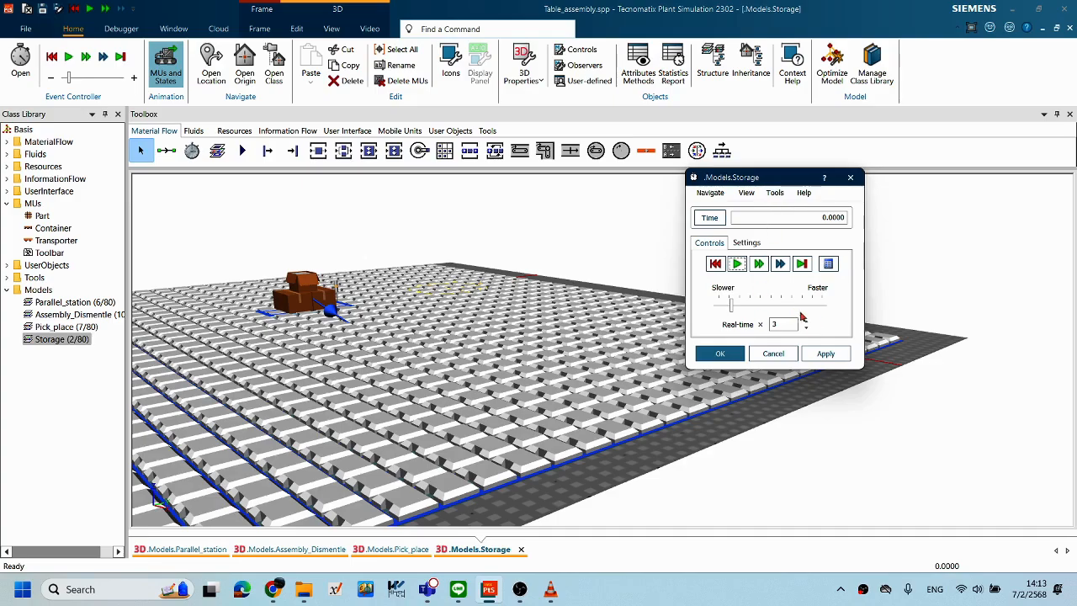
{"action": "left_click", "coordinate": [743, 357]}
{"action": "middle_click_drag", "start_coordinate": [675, 303], "coordinate": [685, 312]}
{"action": "scroll", "coordinate": [612, 322], "scroll_direction": "down", "scroll_amount": 4}
{"action": "middle_click_drag", "start_coordinate": [609, 324], "coordinate": [612, 354]}
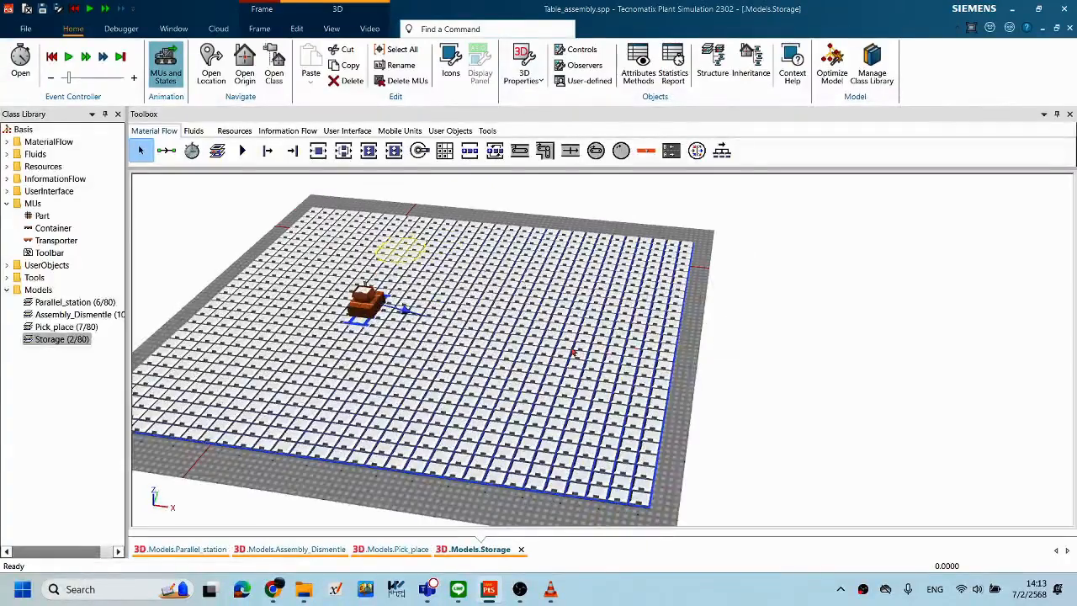
Step: Reset the simulation and move the Store along the X axis so it is clear of the Source and the Event Controller
{"action": "right_click", "coordinate": [686, 380]}
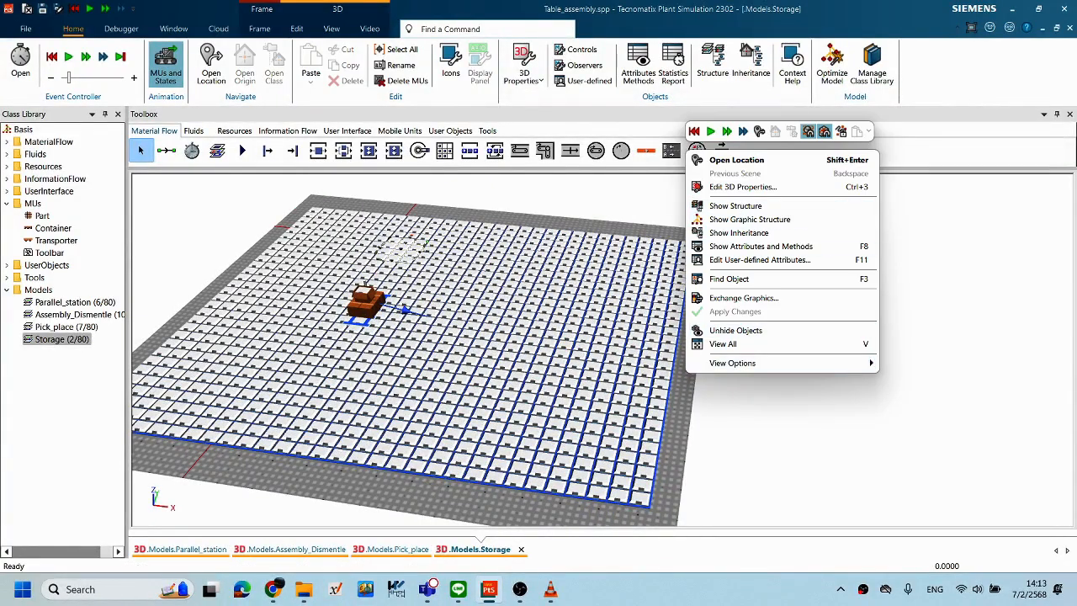
{"action": "left_click", "coordinate": [694, 132]}
{"action": "left_click_drag", "start_coordinate": [533, 323], "coordinate": [752, 329]}
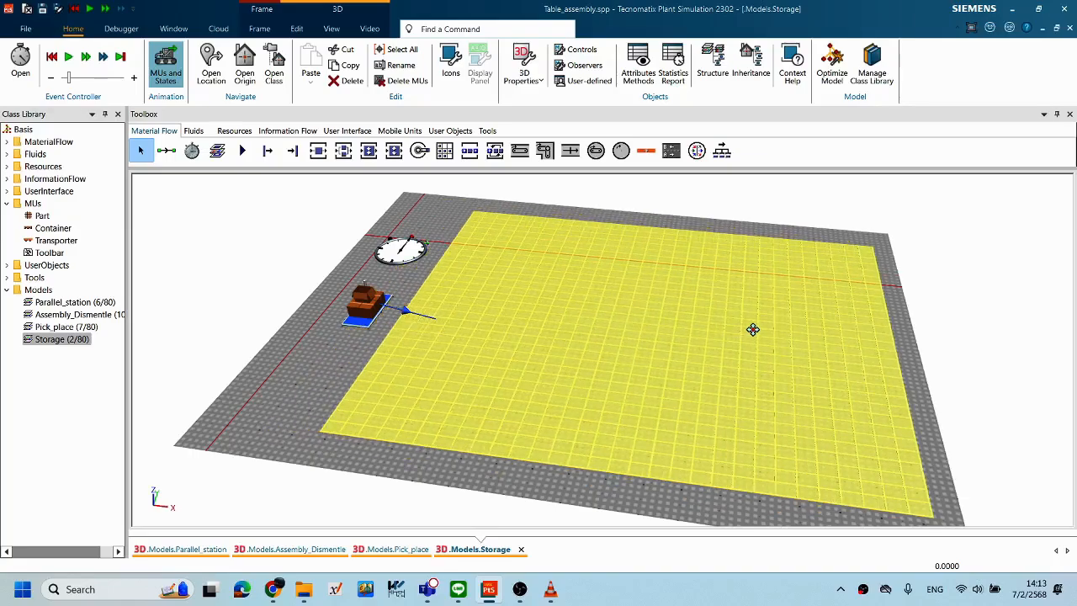
{"action": "middle_click_drag", "start_coordinate": [697, 338], "coordinate": [718, 321]}
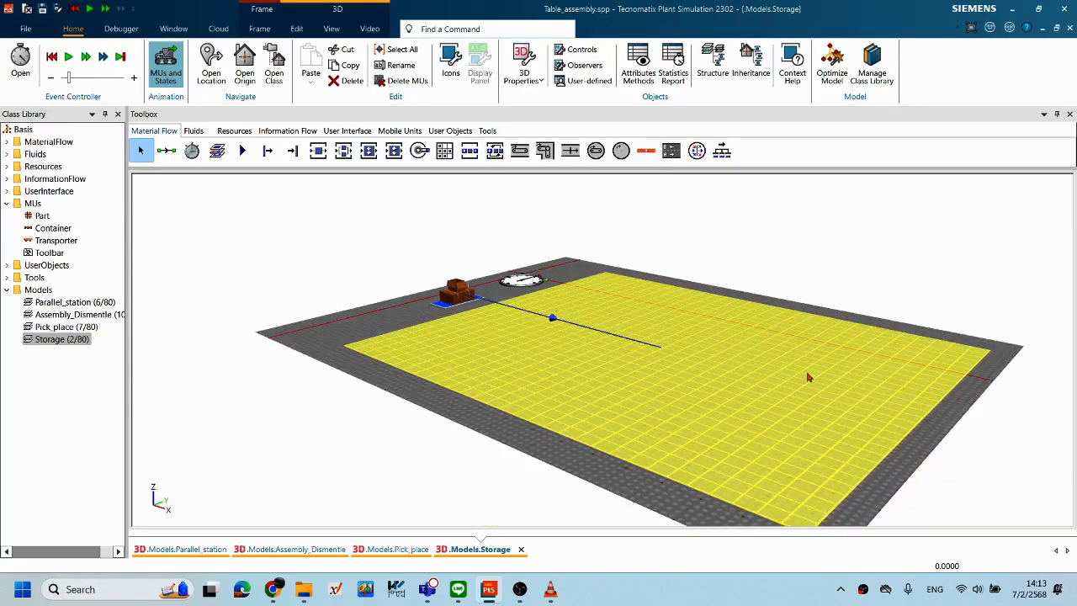
{"action": "left_click", "coordinate": [906, 471]}
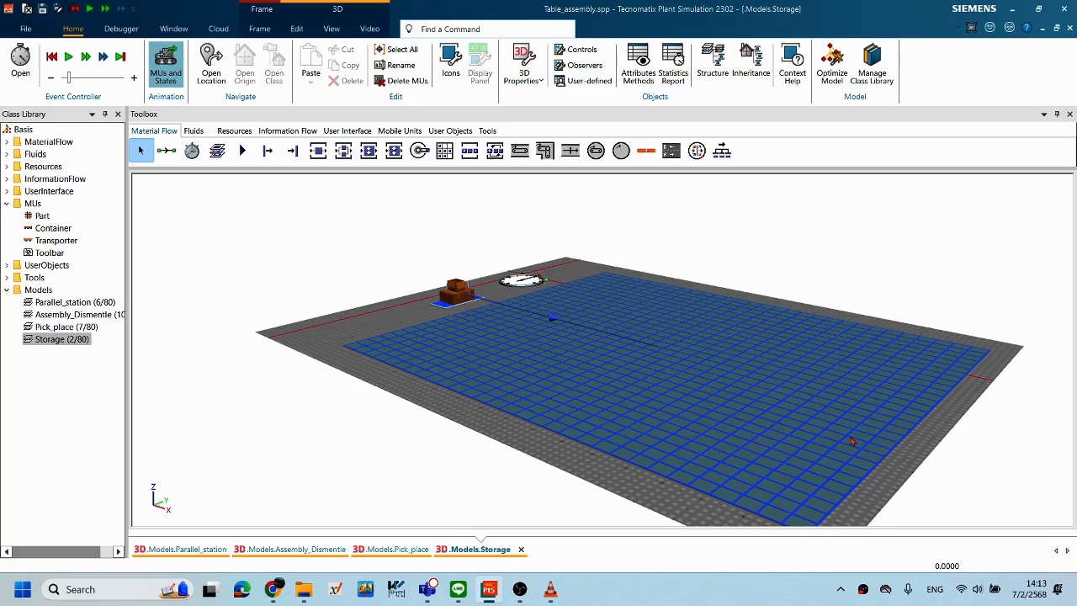
Step: Set the Store's X-dimension and Y-dimension to 50 each and apply the change
{"action": "double_click", "coordinate": [853, 442]}
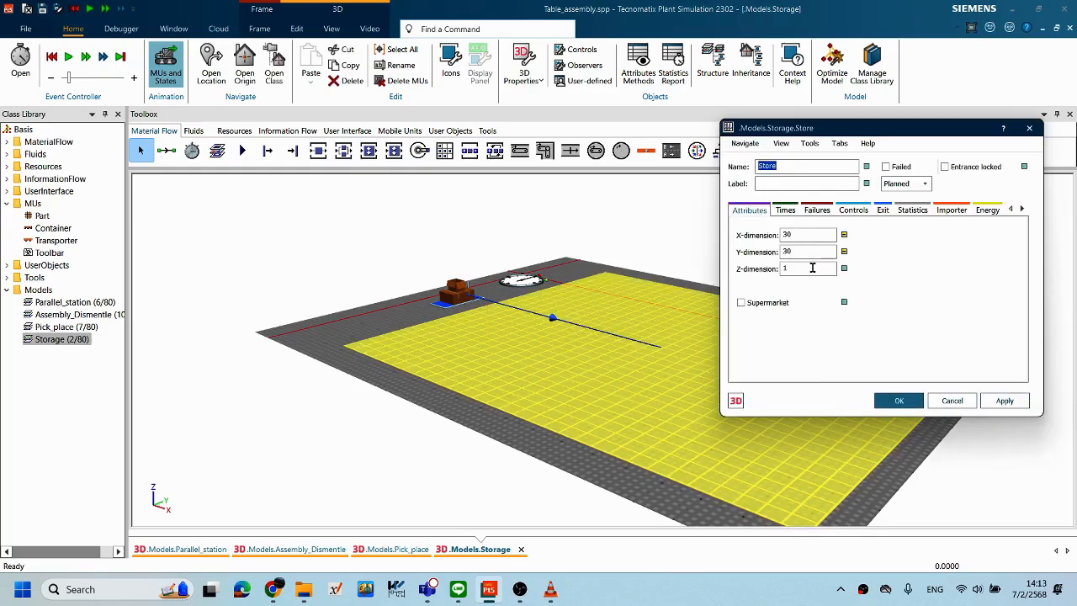
{"action": "double_click", "coordinate": [787, 235]}
{"action": "type", "text": "50"}
{"action": "key", "text": "Tab"}
{"action": "type", "text": "50"}
{"action": "left_click", "coordinate": [1001, 400]}
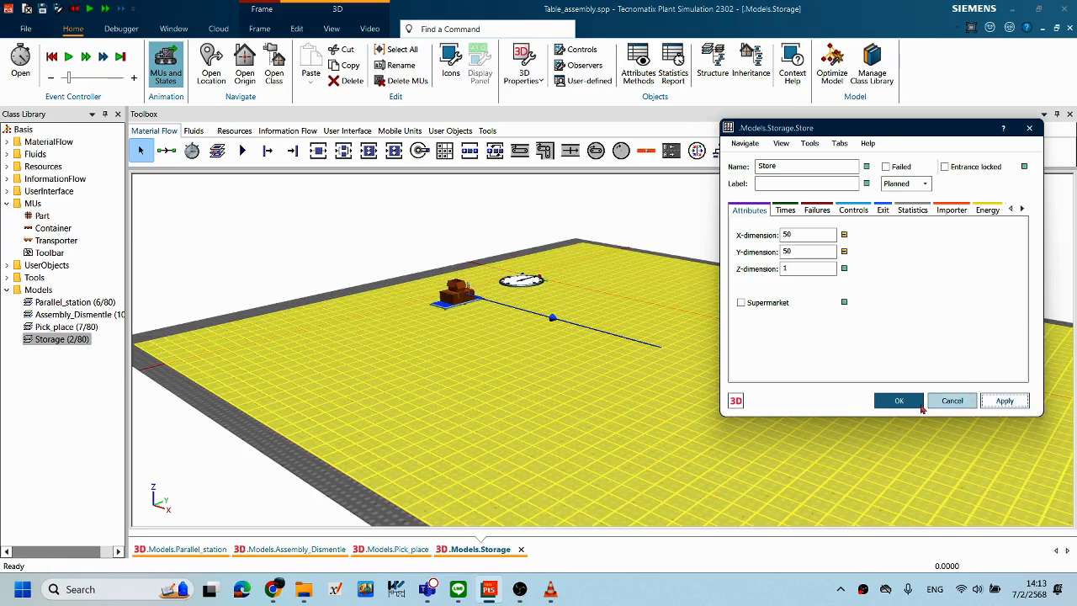
{"action": "left_click", "coordinate": [898, 400]}
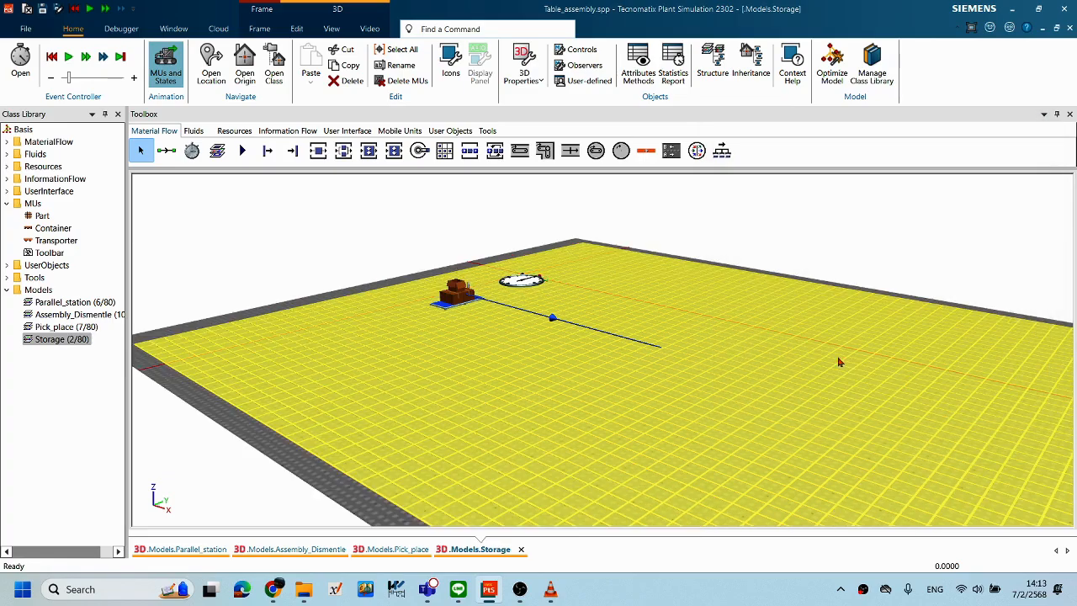
Step: Run the simulation and inspect how parts fill the enlarged 50 by 50 Store
{"action": "right_click", "coordinate": [301, 472]}
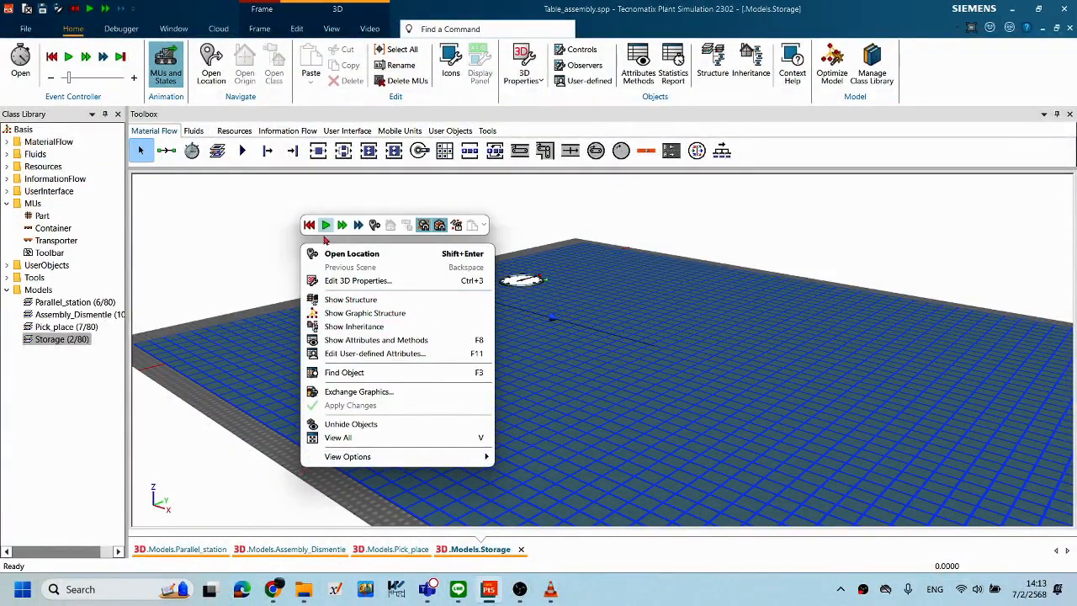
{"action": "left_click", "coordinate": [516, 360]}
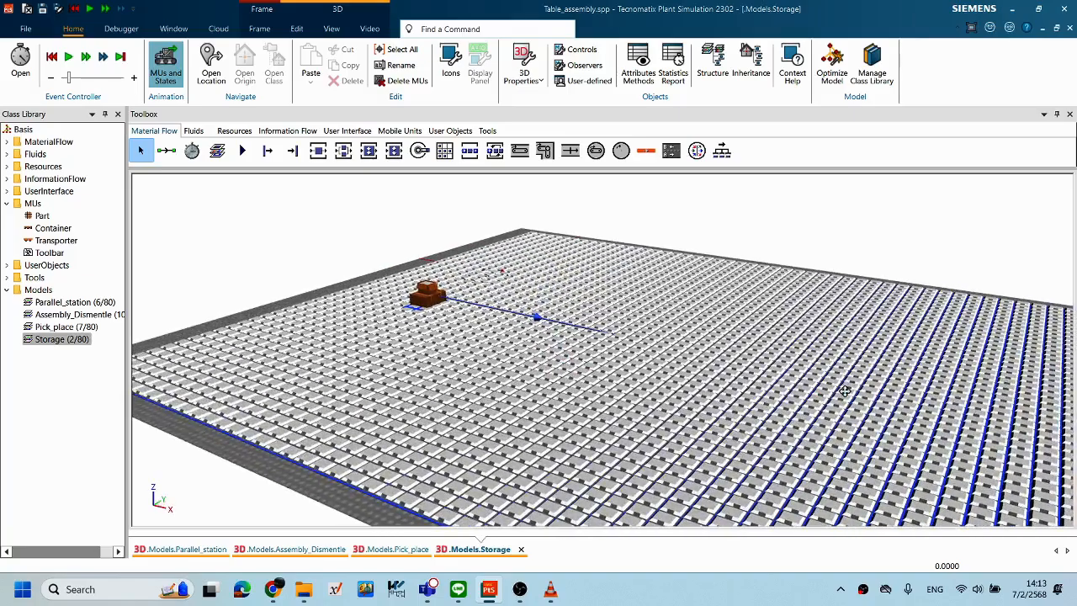
{"action": "right_click_drag", "start_coordinate": [848, 391], "coordinate": [789, 383]}
{"action": "scroll", "coordinate": [492, 403], "scroll_direction": "down", "scroll_amount": 1}
{"action": "middle_click_drag", "start_coordinate": [767, 422], "coordinate": [559, 477]}
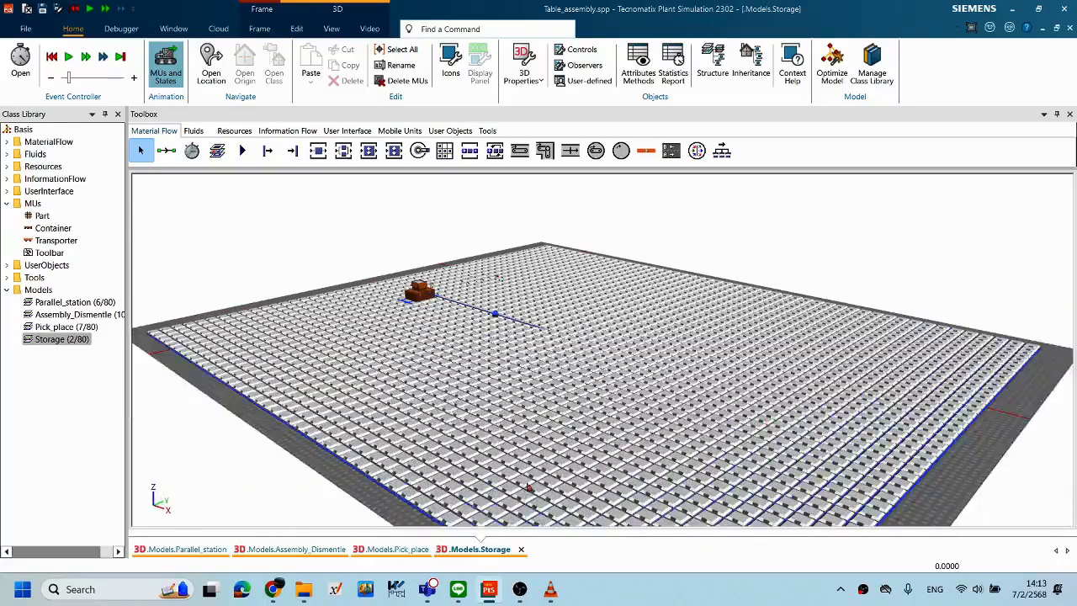
Step: Reset the simulation and shift the 50 by 50 Store away from the Source and the Event Controller
{"action": "right_click", "coordinate": [395, 507]}
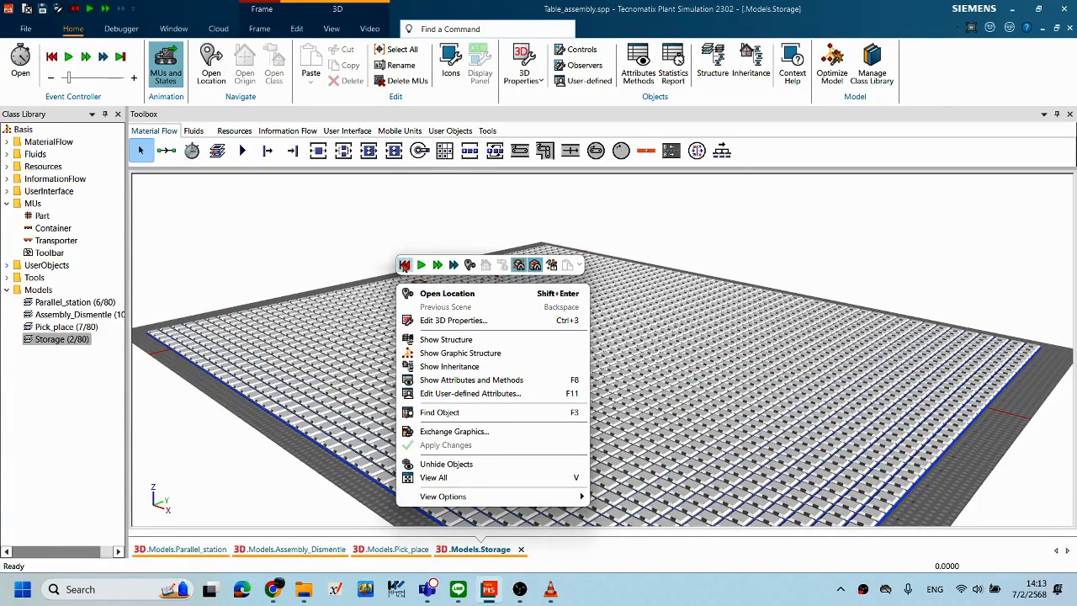
{"action": "left_click", "coordinate": [404, 265]}
{"action": "left_click", "coordinate": [598, 366]}
{"action": "left_click_drag", "start_coordinate": [702, 391], "coordinate": [750, 417]}
{"action": "left_click", "coordinate": [359, 311]}
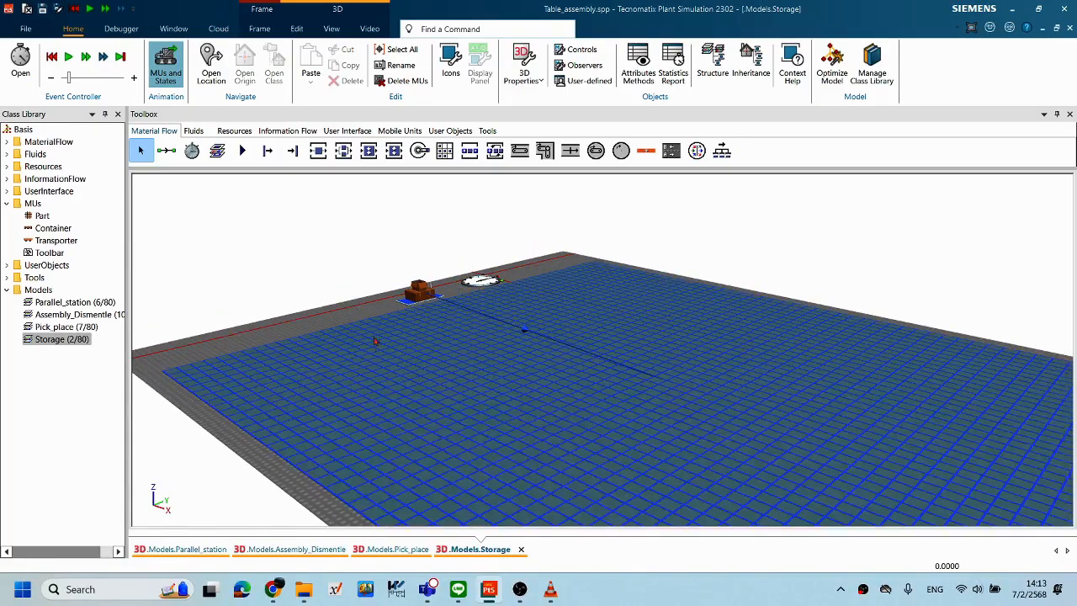
{"action": "left_click", "coordinate": [427, 485]}
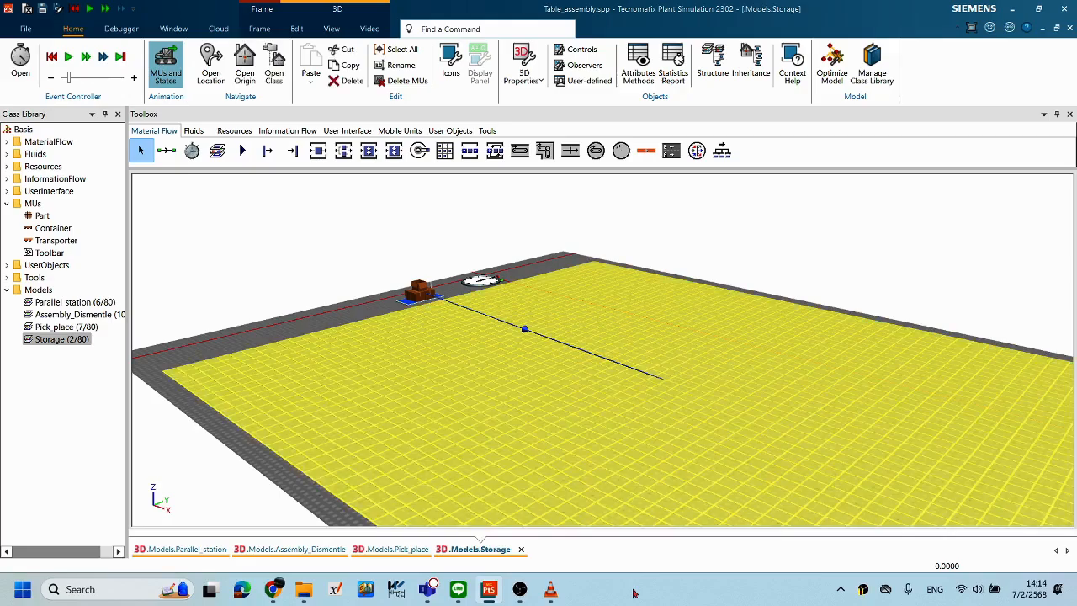
Step: Set the Store's Z-dimension to 10 and confirm the attributes
{"action": "double_click", "coordinate": [549, 423]}
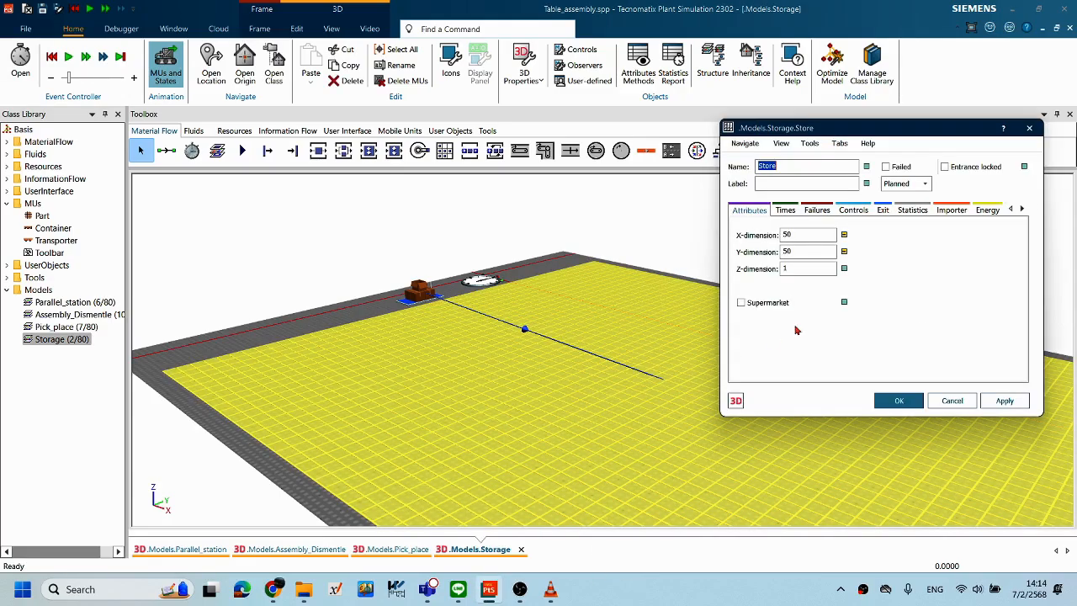
{"action": "left_click", "coordinate": [801, 268]}
{"action": "type", "text": "10"}
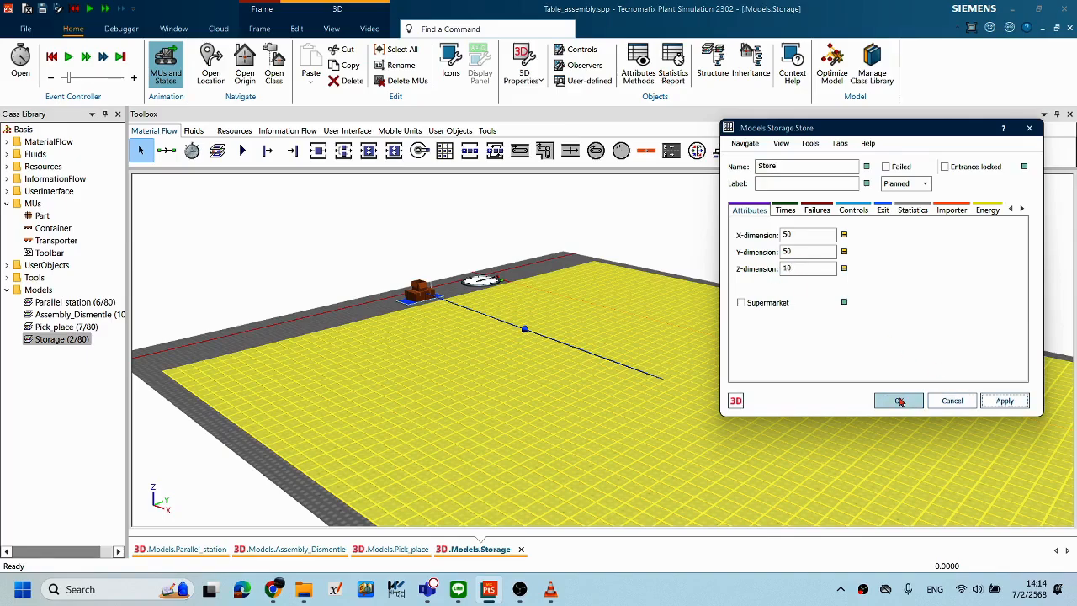
{"action": "left_click", "coordinate": [898, 400]}
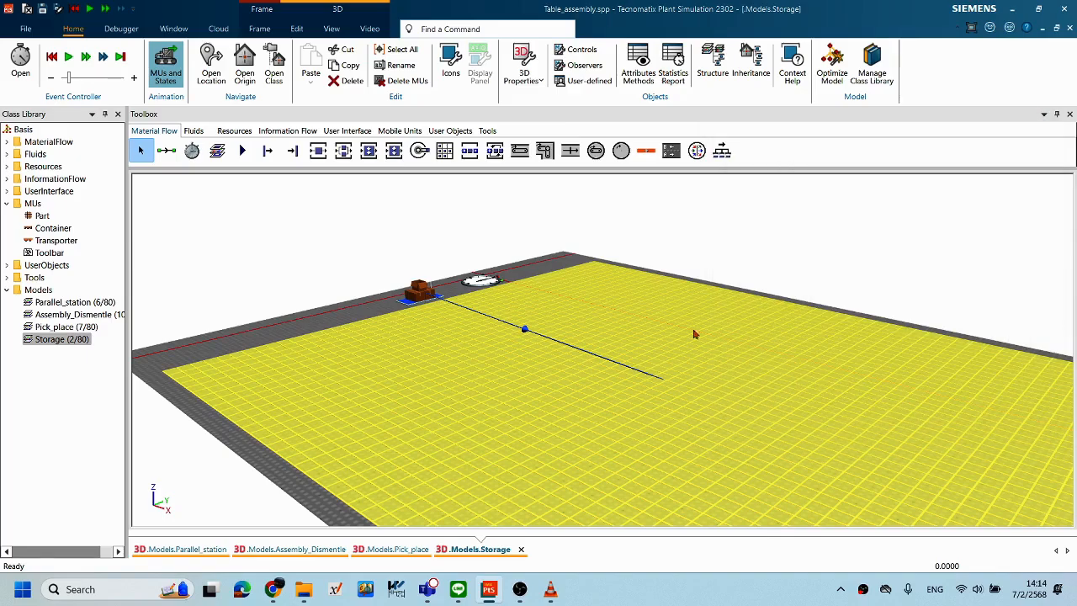
Step: Run the simulation and inspect the parts stacked in layers across the Store from several angles
{"action": "right_click", "coordinate": [348, 314]}
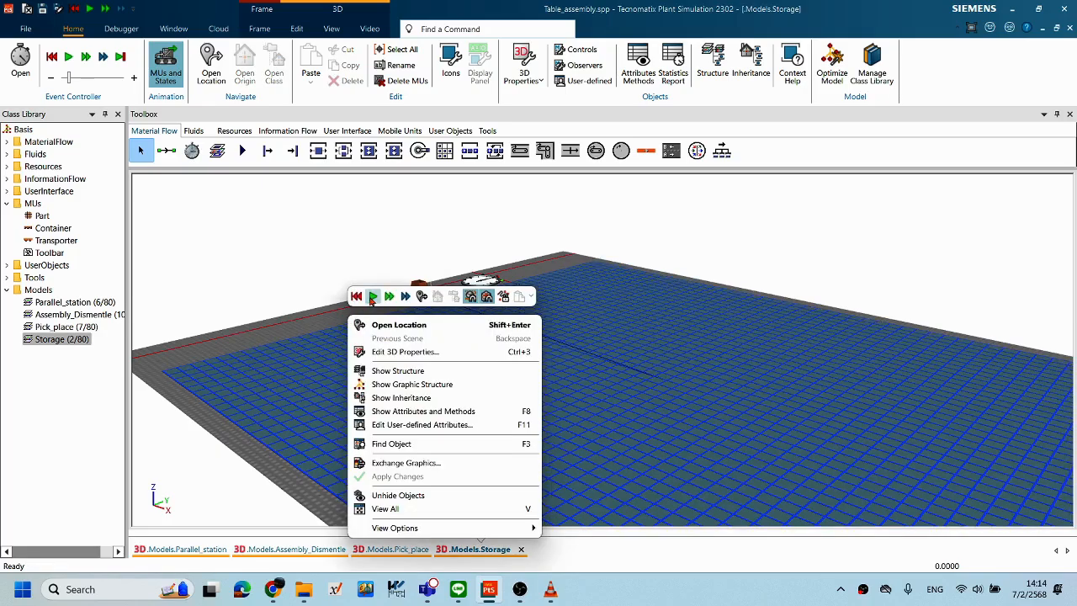
{"action": "left_click", "coordinate": [372, 298]}
{"action": "mouse_move", "coordinate": [578, 418]}
{"action": "middle_mouse_down"}
{"action": "mouse_move", "coordinate": [587, 411]}
{"action": "mouse_move", "coordinate": [570, 409]}
{"action": "mouse_move", "coordinate": [584, 387]}
{"action": "mouse_move", "coordinate": [589, 457]}
{"action": "mouse_move", "coordinate": [590, 399]}
{"action": "mouse_move", "coordinate": [598, 404]}
{"action": "mouse_move", "coordinate": [553, 404]}
{"action": "mouse_move", "coordinate": [570, 396]}
{"action": "mouse_move", "coordinate": [584, 356]}
{"action": "mouse_move", "coordinate": [589, 379]}
{"action": "mouse_move", "coordinate": [636, 402]}
{"action": "mouse_move", "coordinate": [574, 403]}
{"action": "mouse_move", "coordinate": [599, 413]}
{"action": "middle_mouse_up"}
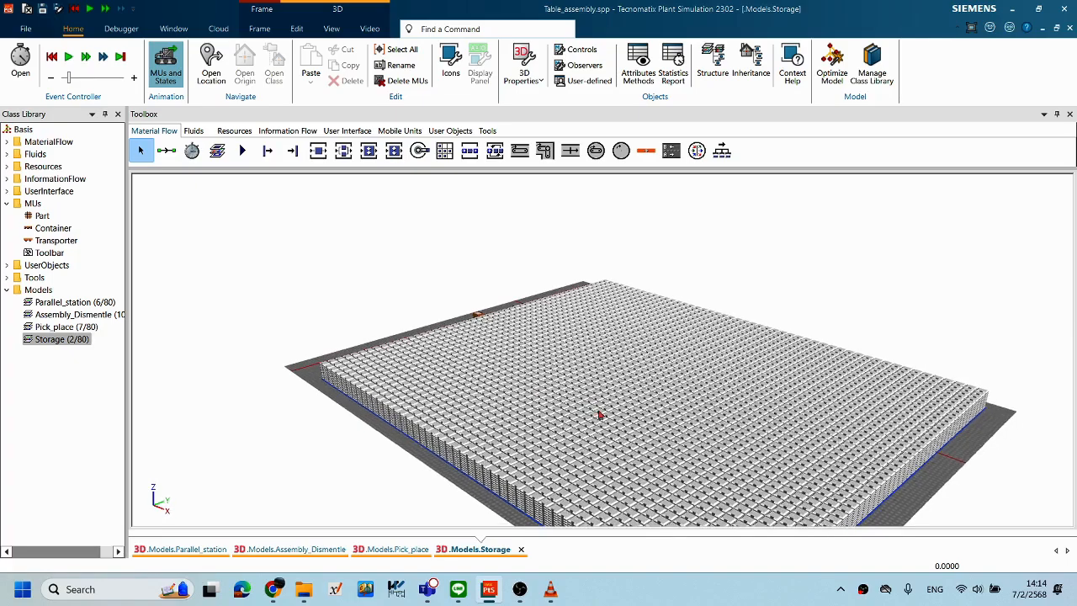
{"action": "scroll", "coordinate": [600, 414], "scroll_direction": "up", "scroll_amount": 1}
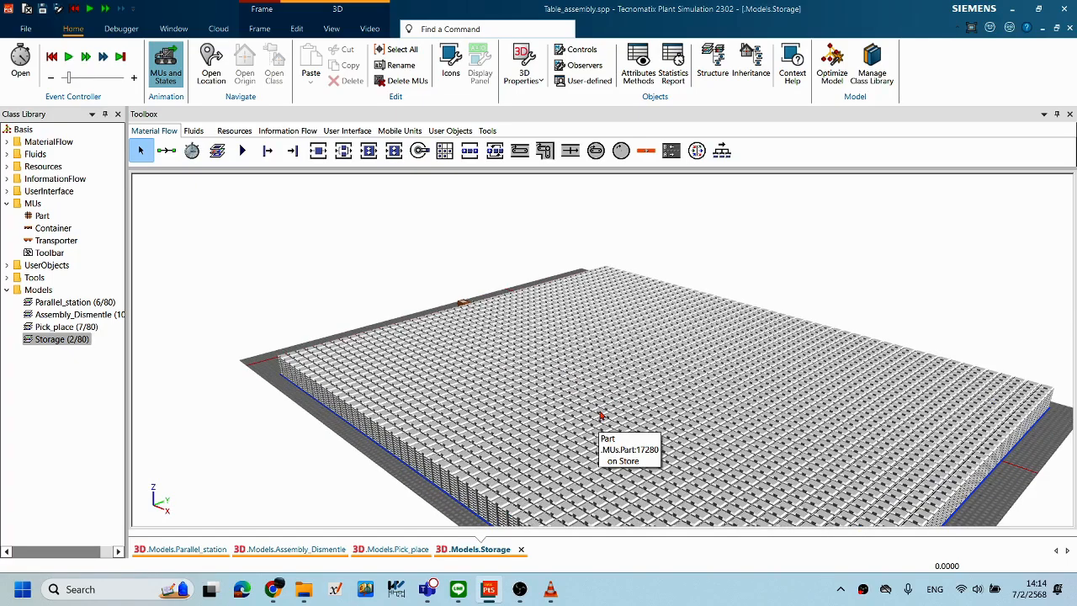
{"action": "scroll", "coordinate": [600, 414], "scroll_direction": "up", "scroll_amount": 1}
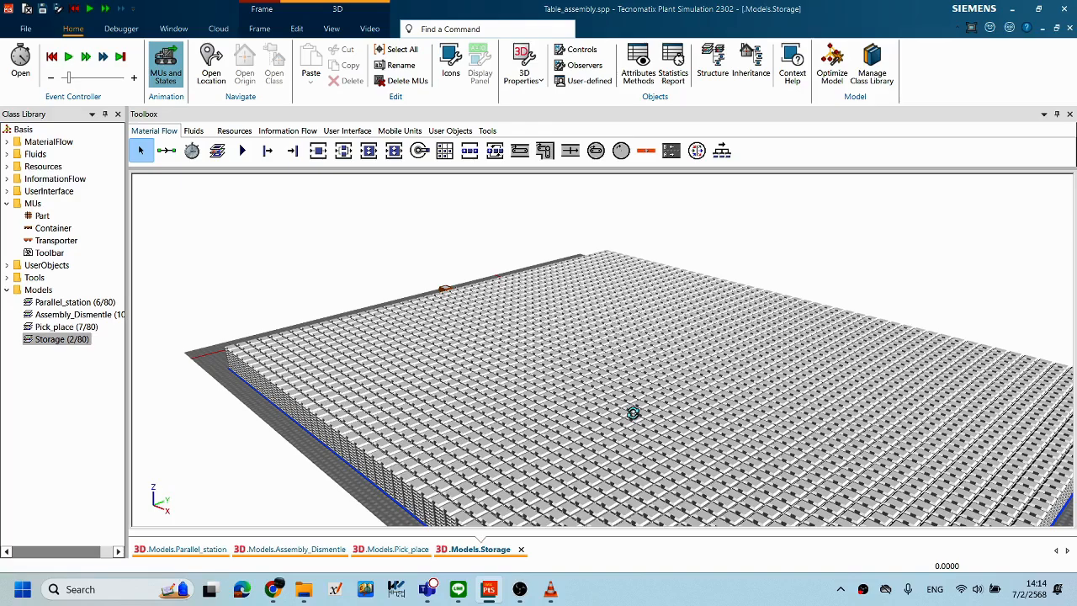
{"action": "middle_click_drag", "start_coordinate": [633, 412], "coordinate": [634, 415]}
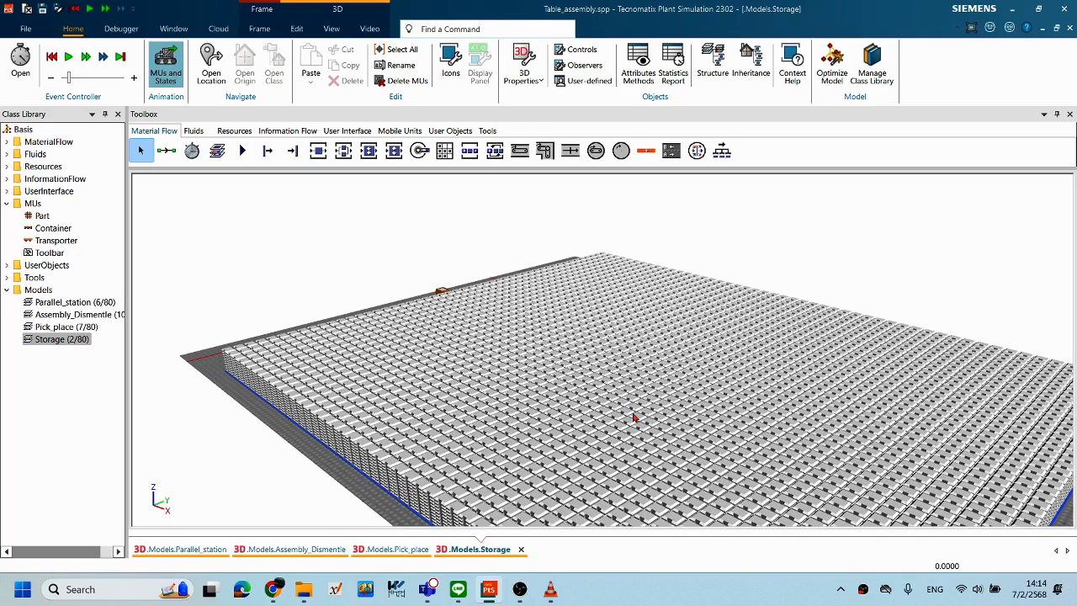
{"action": "scroll", "coordinate": [659, 420], "scroll_direction": "down", "scroll_amount": 1}
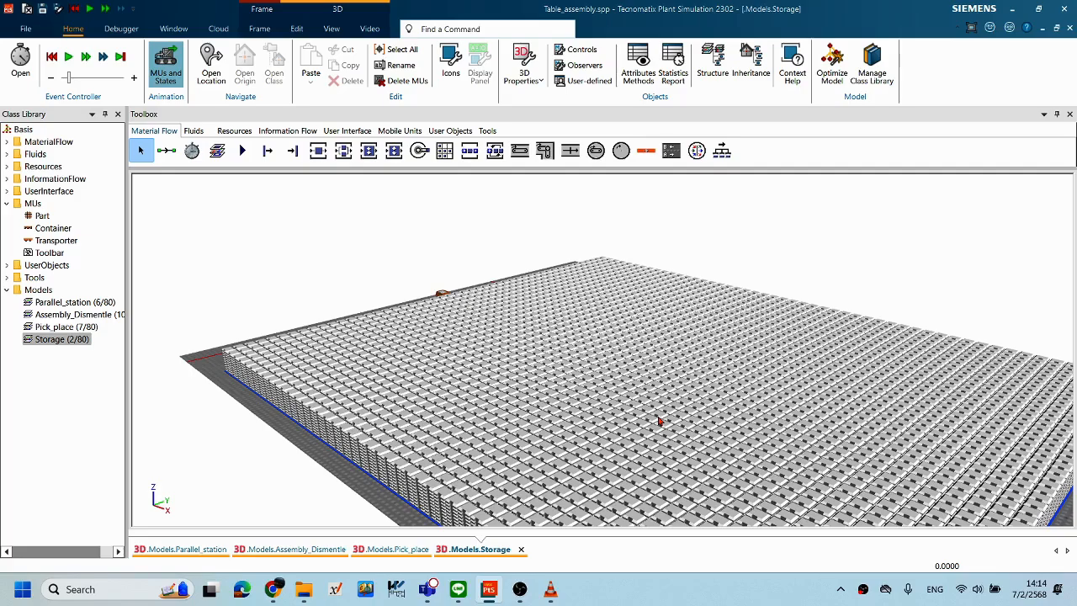
{"action": "middle_click_drag", "start_coordinate": [659, 413], "coordinate": [633, 412]}
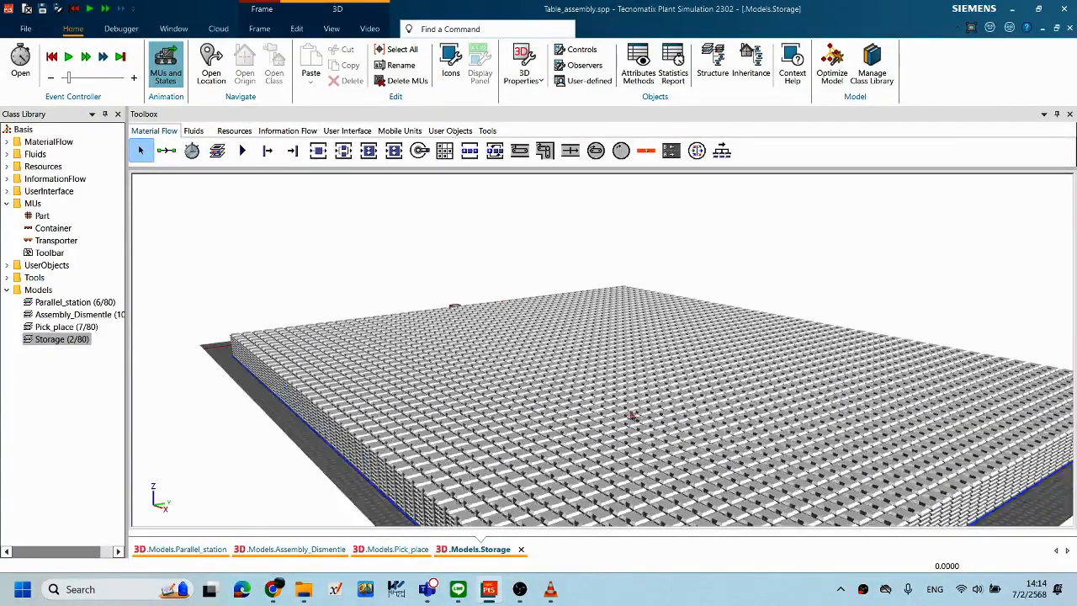
Step: Reset the simulation and check the Store's dimension attributes without changing them
{"action": "right_click", "coordinate": [309, 448]}
{"action": "left_click", "coordinate": [319, 205]}
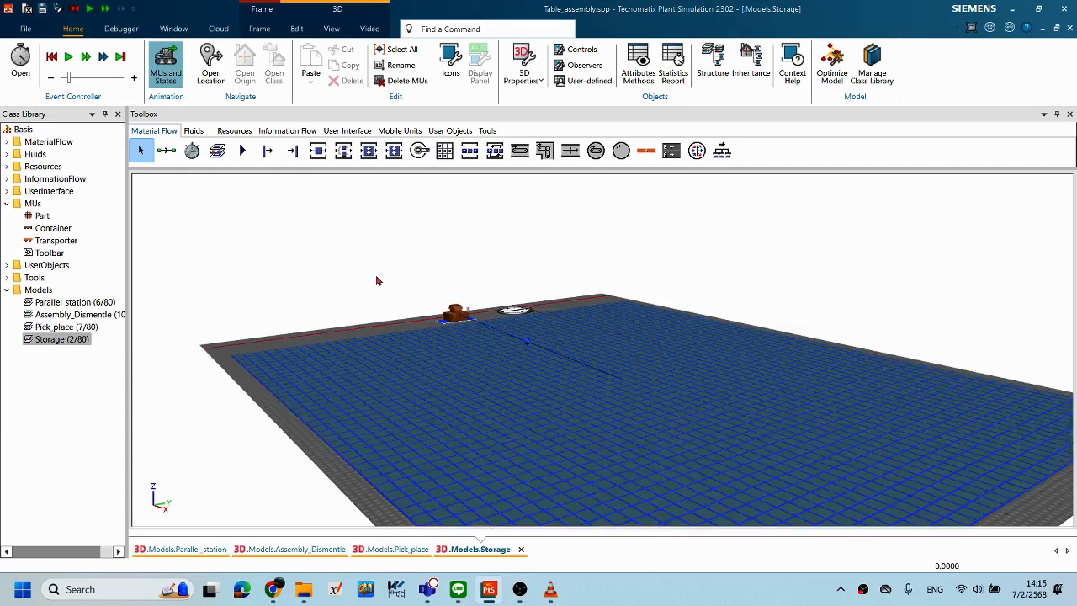
{"action": "double_click", "coordinate": [517, 380]}
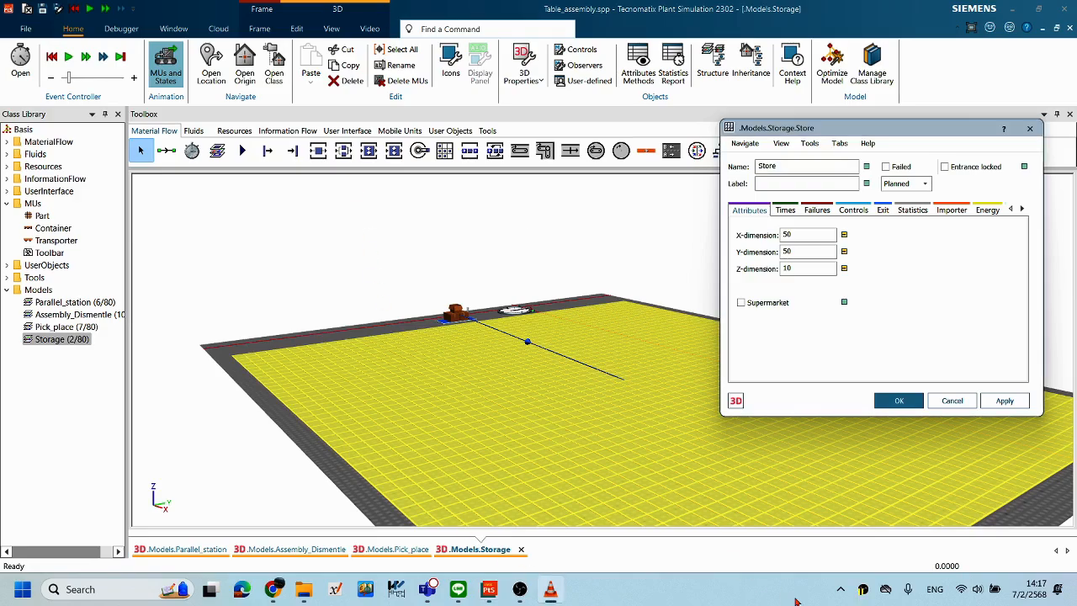
{"action": "left_click", "coordinate": [949, 401]}
{"action": "left_click", "coordinate": [286, 338]}
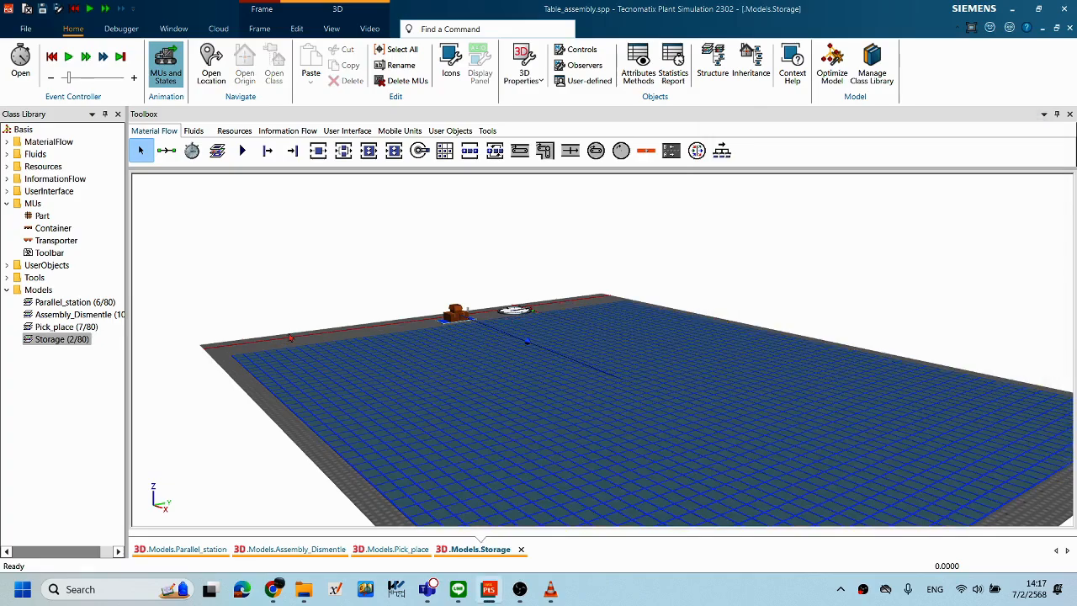
Step: Run the simulation again to fill the Store and display the 3D view's frame rate, node and polygon statistics
{"action": "middle_click_drag", "start_coordinate": [566, 404], "coordinate": [660, 428]}
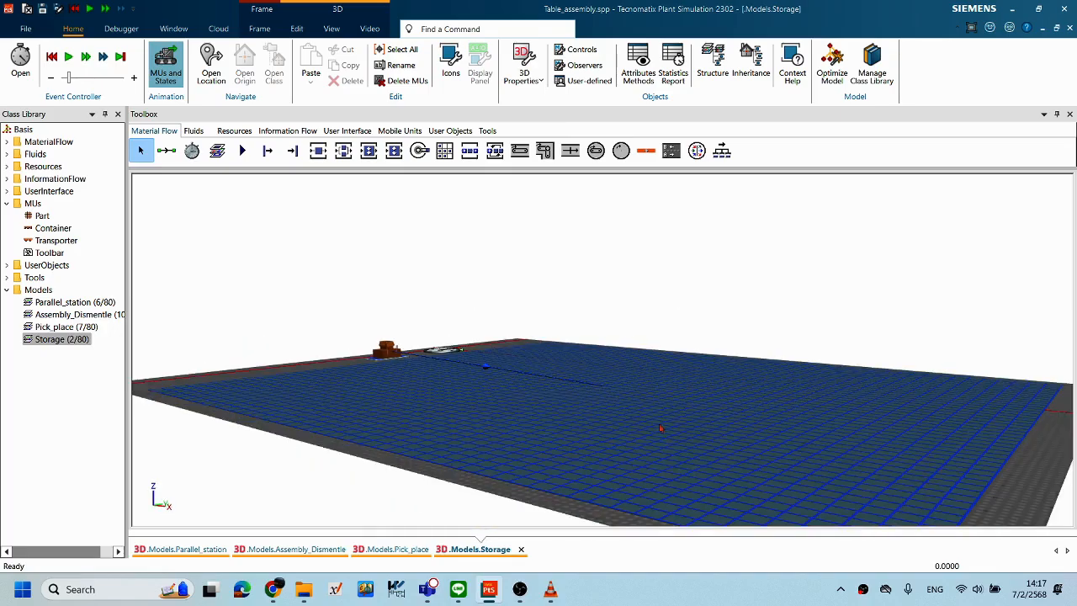
{"action": "right_click", "coordinate": [1025, 484]}
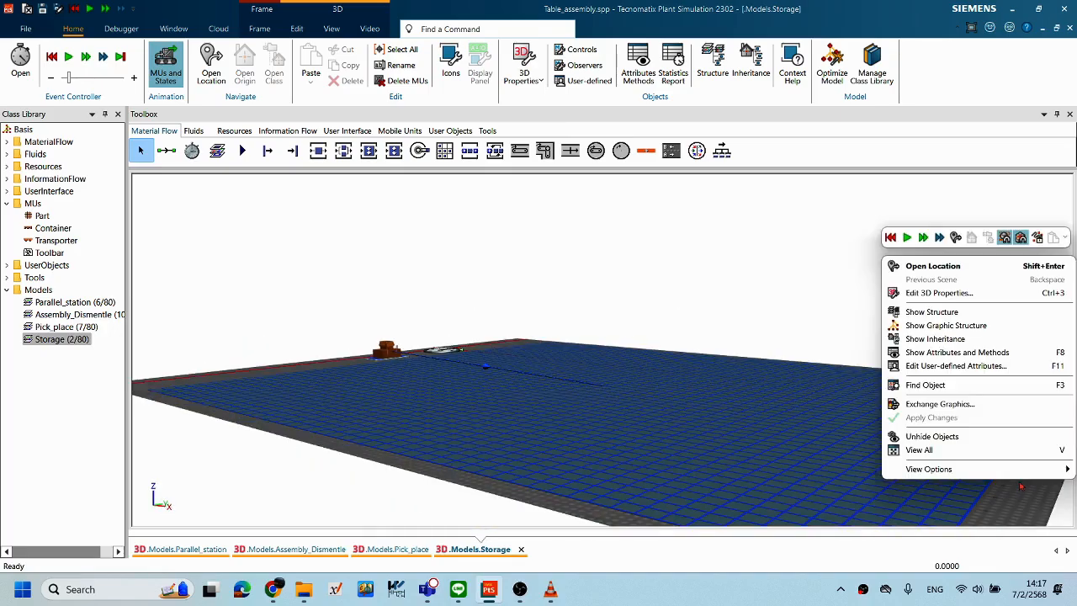
{"action": "left_click", "coordinate": [907, 238]}
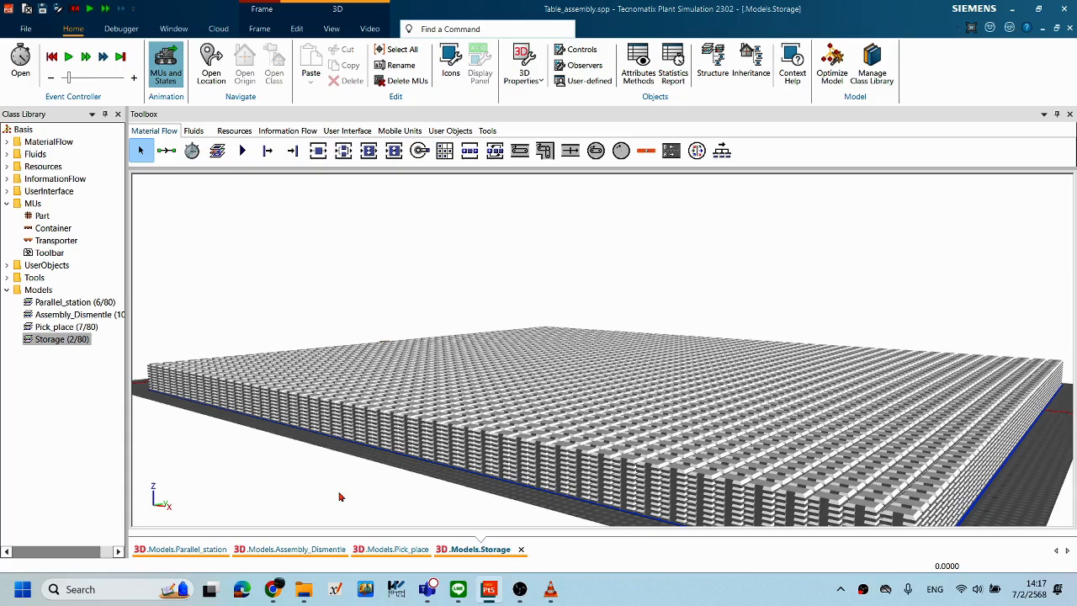
{"action": "key", "text": "f"}
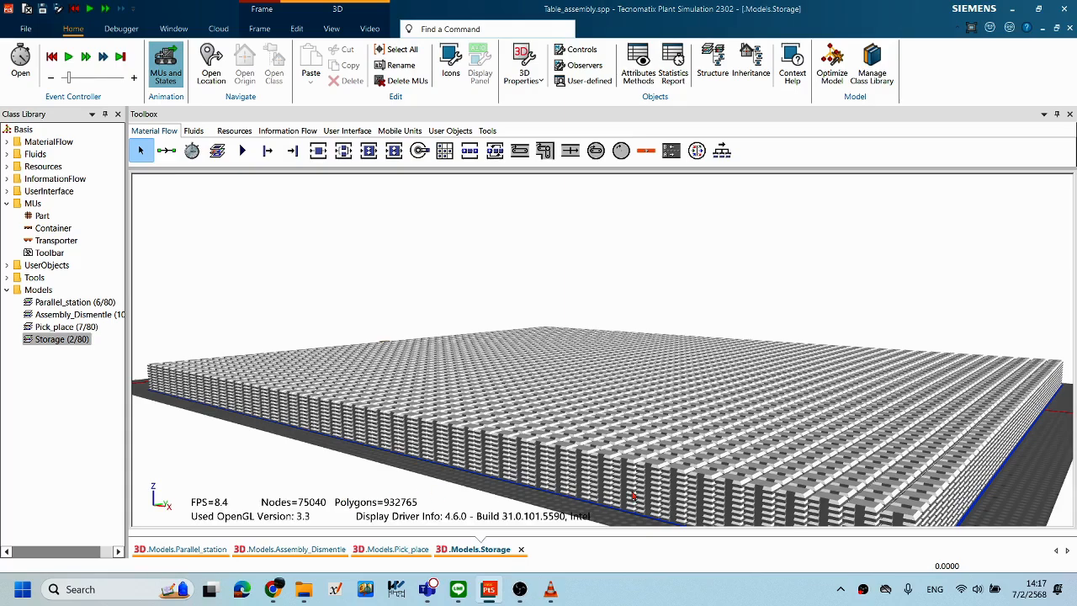
Step: Inspect the filled 50 by 50 by 10 Store from a few angles and reset the simulation to clear the parts
{"action": "right_click_drag", "start_coordinate": [633, 496], "coordinate": [388, 504]}
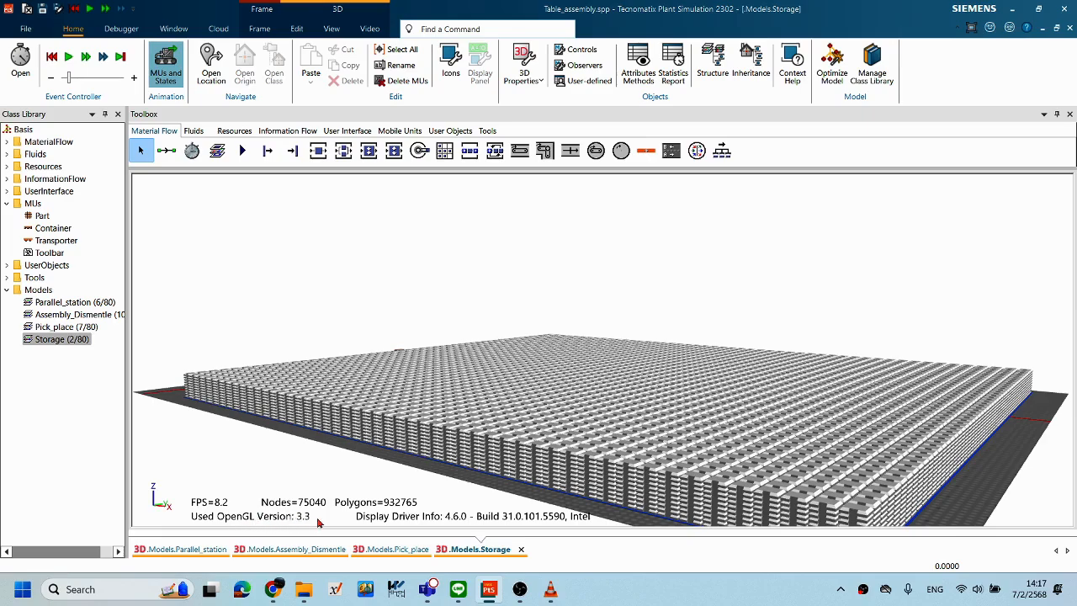
{"action": "mouse_move", "coordinate": [589, 396]}
{"action": "left_mouse_down"}
{"action": "mouse_move", "coordinate": [560, 396]}
{"action": "mouse_move", "coordinate": [598, 400]}
{"action": "mouse_move", "coordinate": [589, 414]}
{"action": "left_mouse_up"}
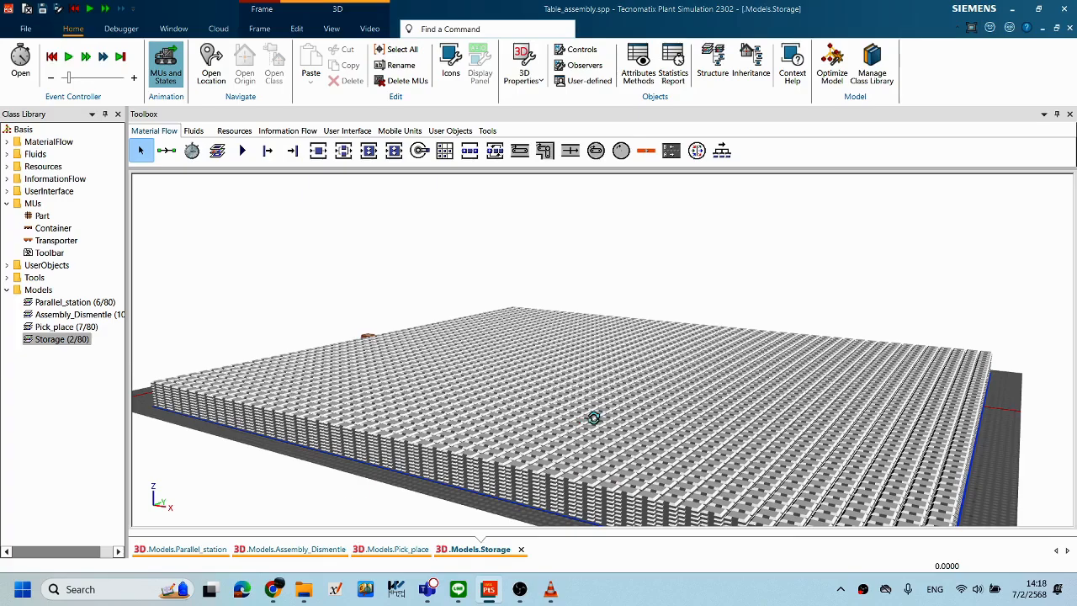
{"action": "scroll", "coordinate": [596, 416], "scroll_direction": "down", "scroll_amount": 3}
{"action": "middle_click_drag", "start_coordinate": [593, 419], "coordinate": [584, 420]}
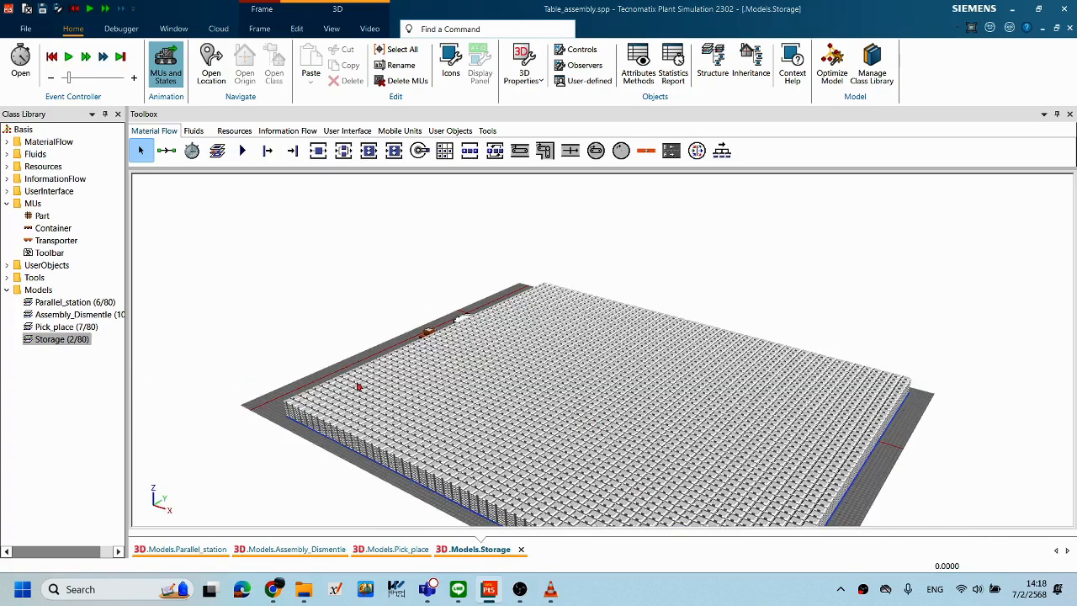
{"action": "right_click", "coordinate": [272, 407]}
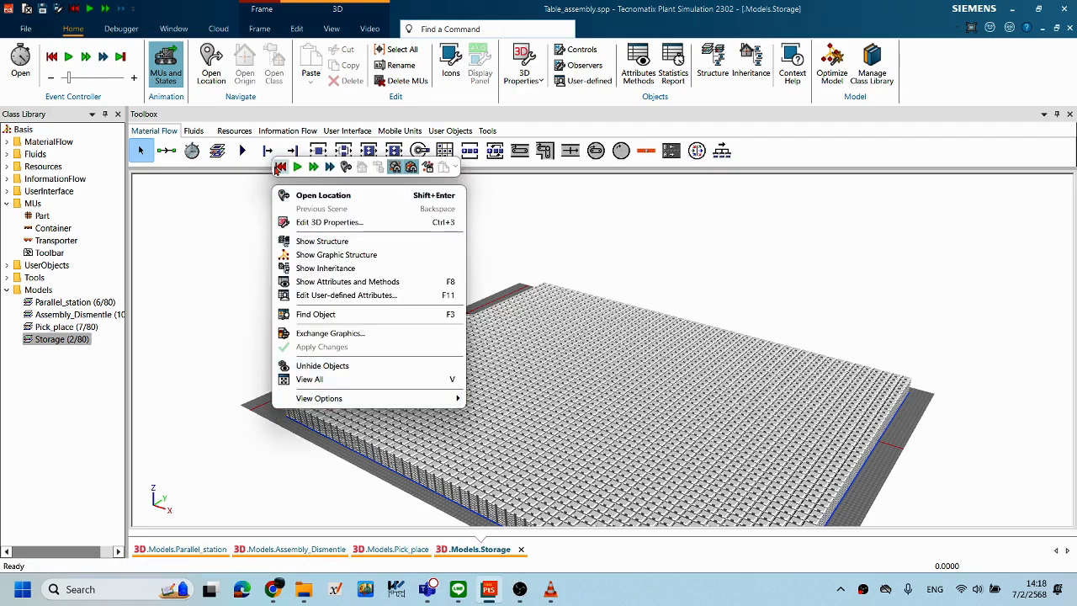
{"action": "left_click", "coordinate": [322, 365]}
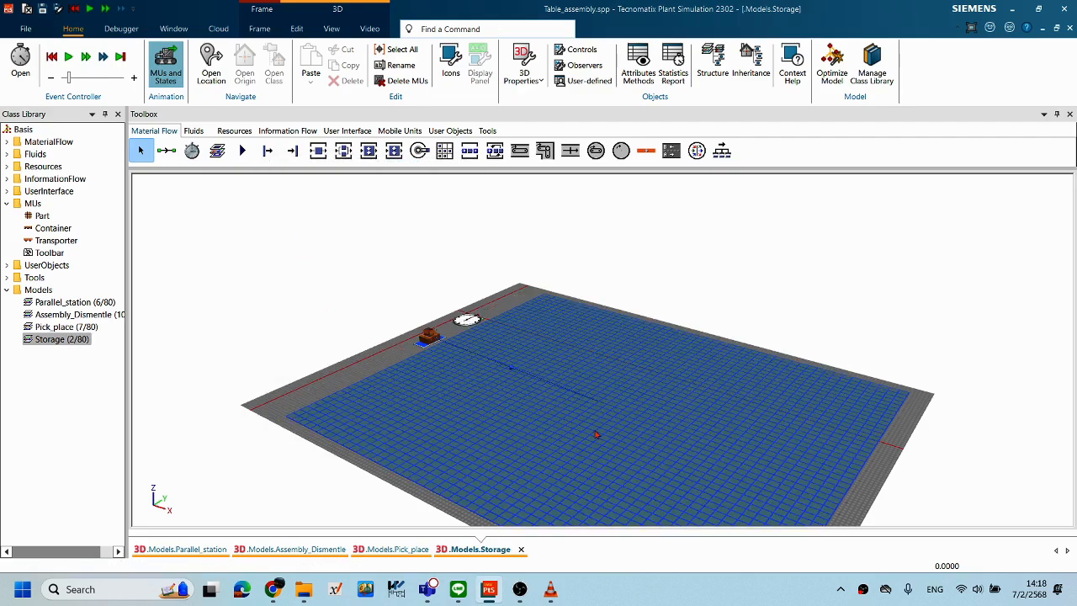
Step: Check the empty Store's dimension attributes, close them without changes, and view its grid from different angles
{"action": "double_click", "coordinate": [595, 434]}
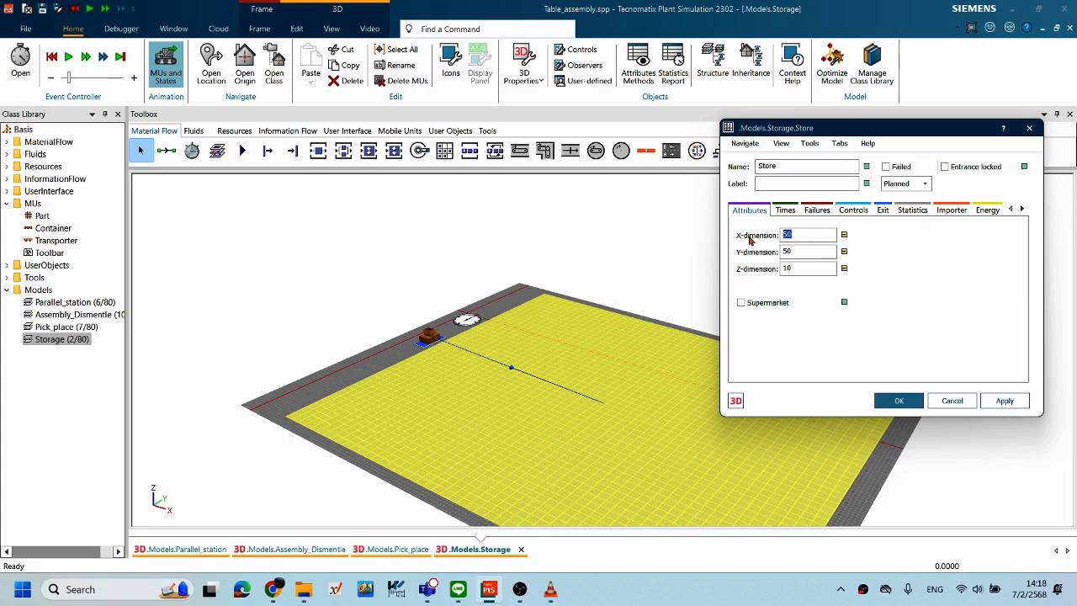
{"action": "left_click", "coordinate": [952, 400]}
{"action": "left_click", "coordinate": [348, 379]}
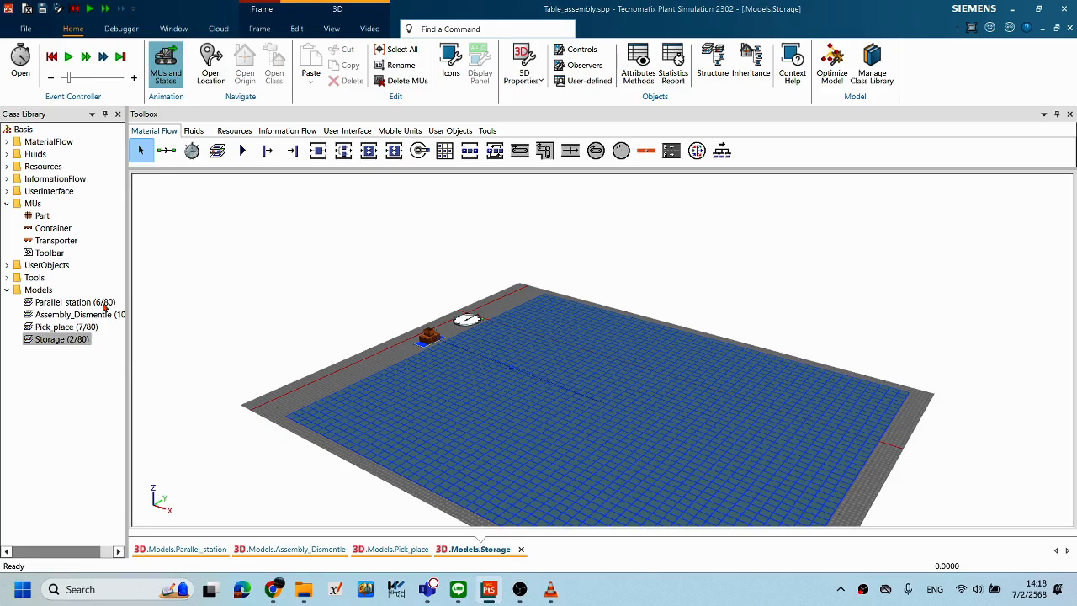
{"action": "left_click", "coordinate": [524, 403]}
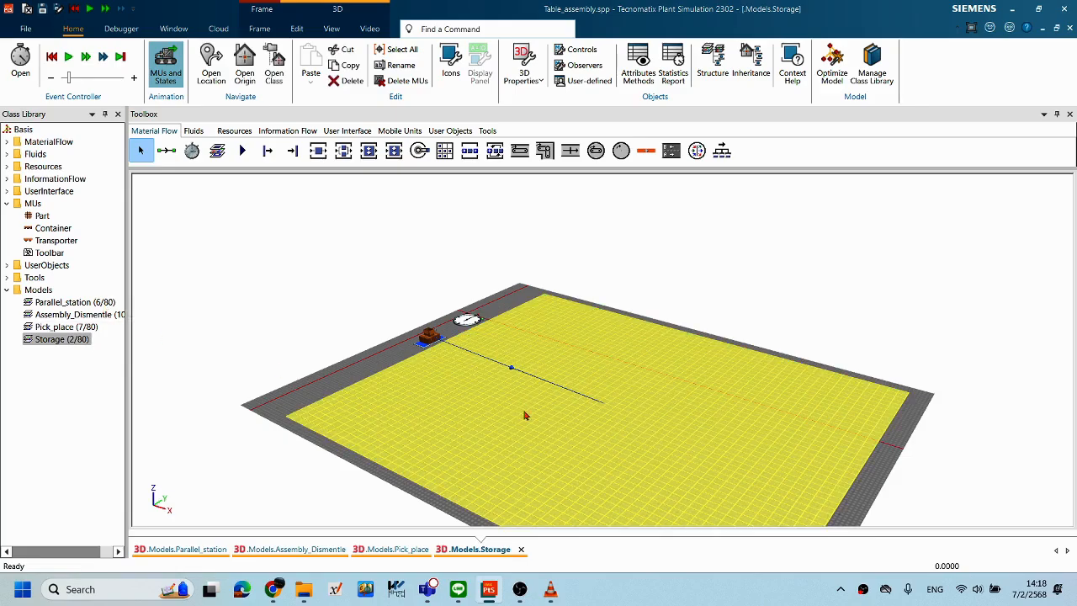
{"action": "left_click", "coordinate": [362, 377]}
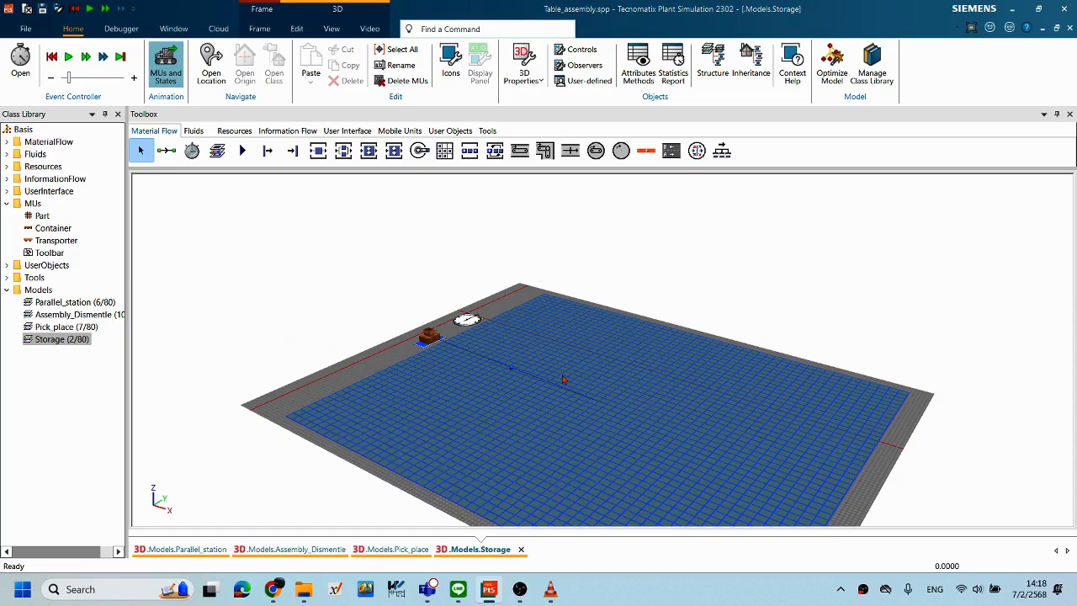
{"action": "mouse_move", "coordinate": [656, 460]}
{"action": "left_mouse_down"}
{"action": "mouse_move", "coordinate": [678, 426]}
{"action": "mouse_move", "coordinate": [605, 427]}
{"action": "mouse_move", "coordinate": [660, 444]}
{"action": "left_mouse_up"}
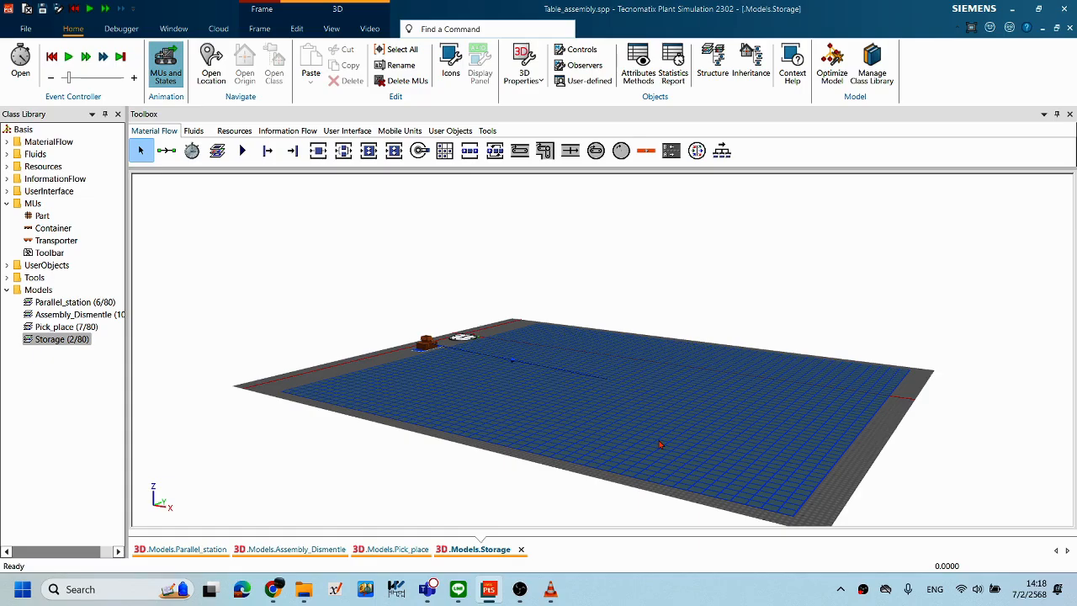
{"action": "left_click_drag", "start_coordinate": [595, 417], "coordinate": [667, 443]}
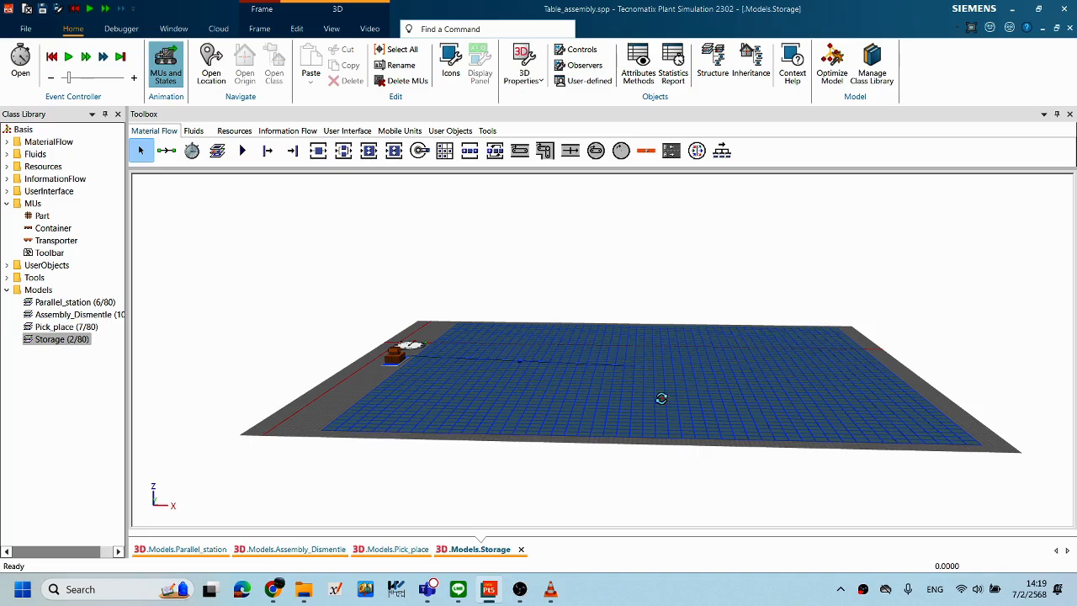
{"action": "scroll", "coordinate": [645, 406], "scroll_direction": "up", "scroll_amount": 2}
Step: Reset the simulation and set the Store's X-, Y- and Z-dimensions to 5 each, applying and confirming the attributes
{"action": "right_click", "coordinate": [335, 406]}
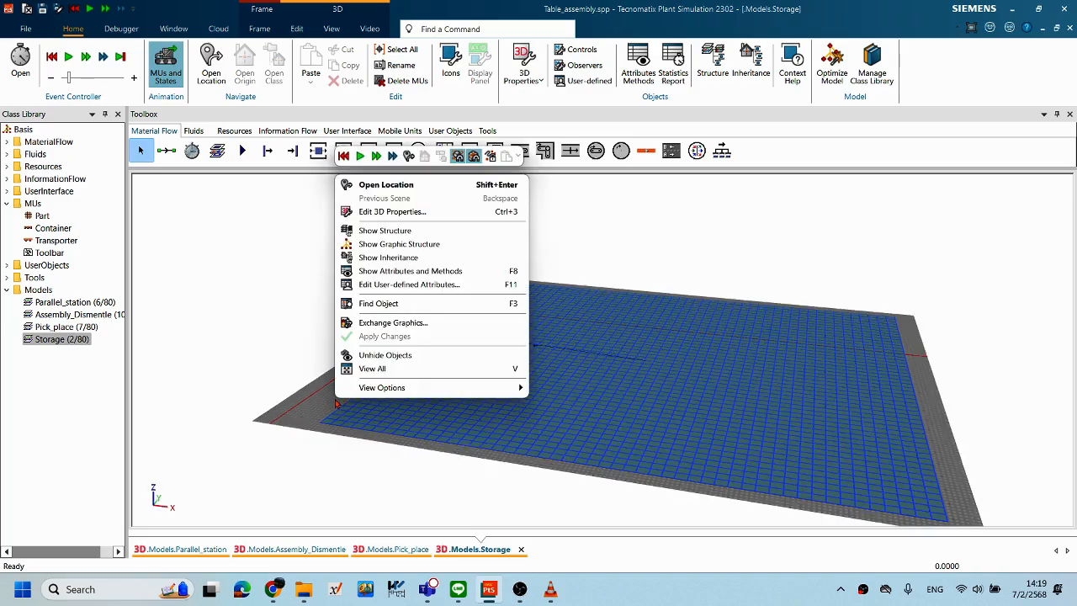
{"action": "left_click", "coordinate": [345, 161]}
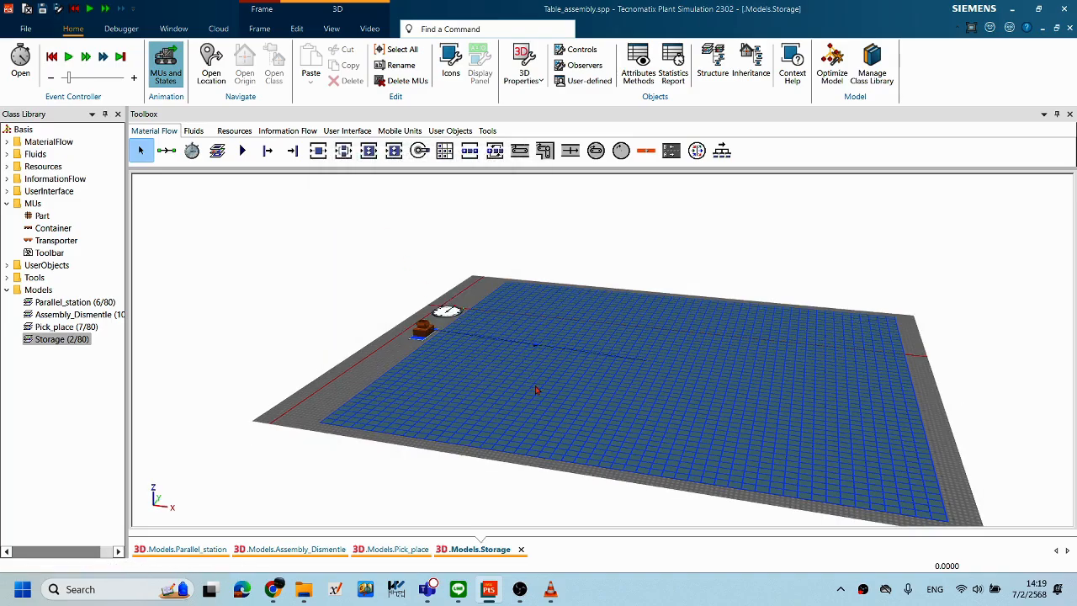
{"action": "double_click", "coordinate": [686, 402]}
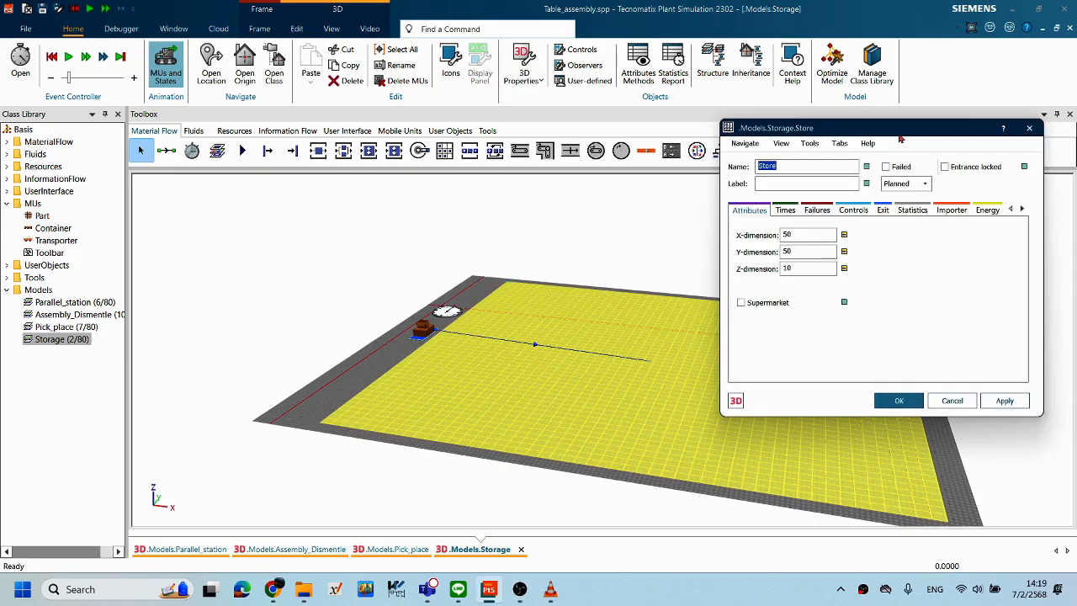
{"action": "left_click_drag", "start_coordinate": [812, 127], "coordinate": [528, 173]}
{"action": "double_click", "coordinate": [525, 281]}
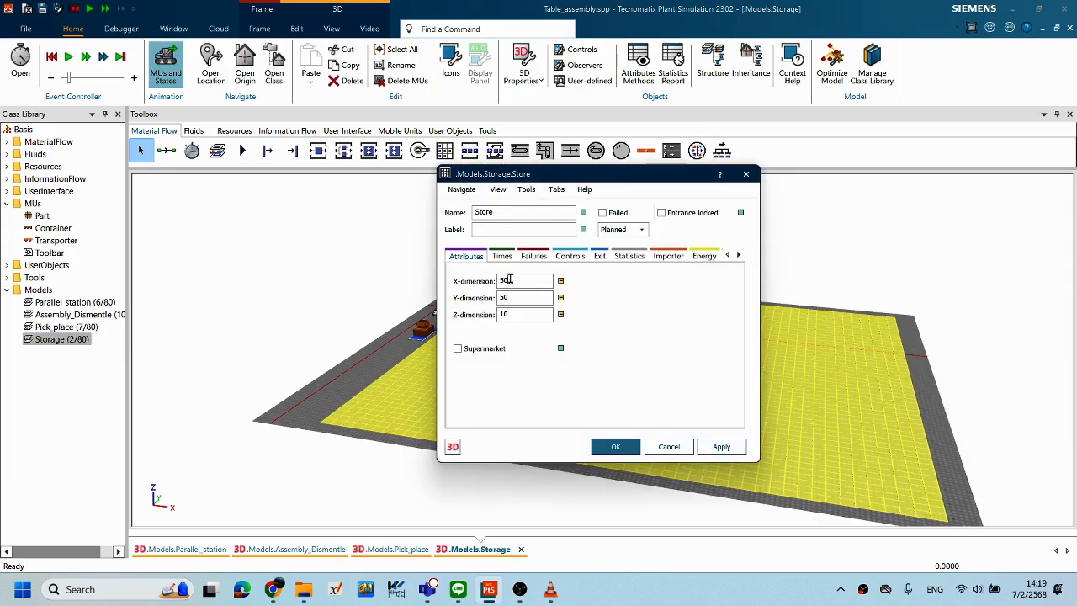
{"action": "type", "text": "5"}
{"action": "double_click", "coordinate": [503, 297]}
{"action": "type", "text": "5"}
{"action": "double_click", "coordinate": [501, 314]}
{"action": "left_click", "coordinate": [719, 446]}
{"action": "left_click", "coordinate": [617, 447]}
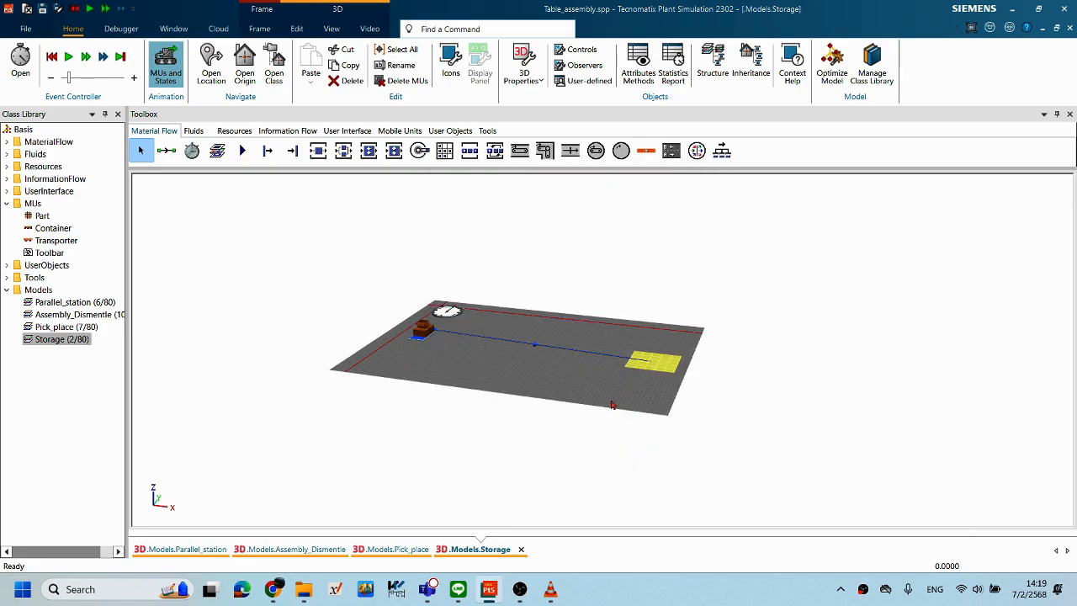
Step: Move the resized Store closer to the Source, then reset and run the simulation to fill it with parts
{"action": "left_click_drag", "start_coordinate": [646, 367], "coordinate": [566, 352]}
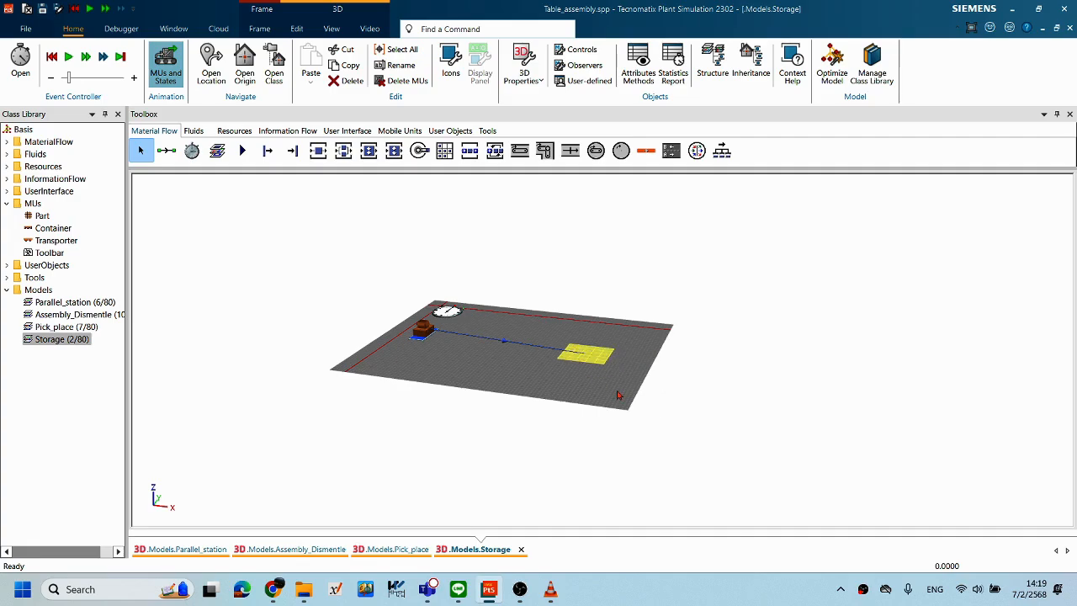
{"action": "left_click", "coordinate": [694, 446]}
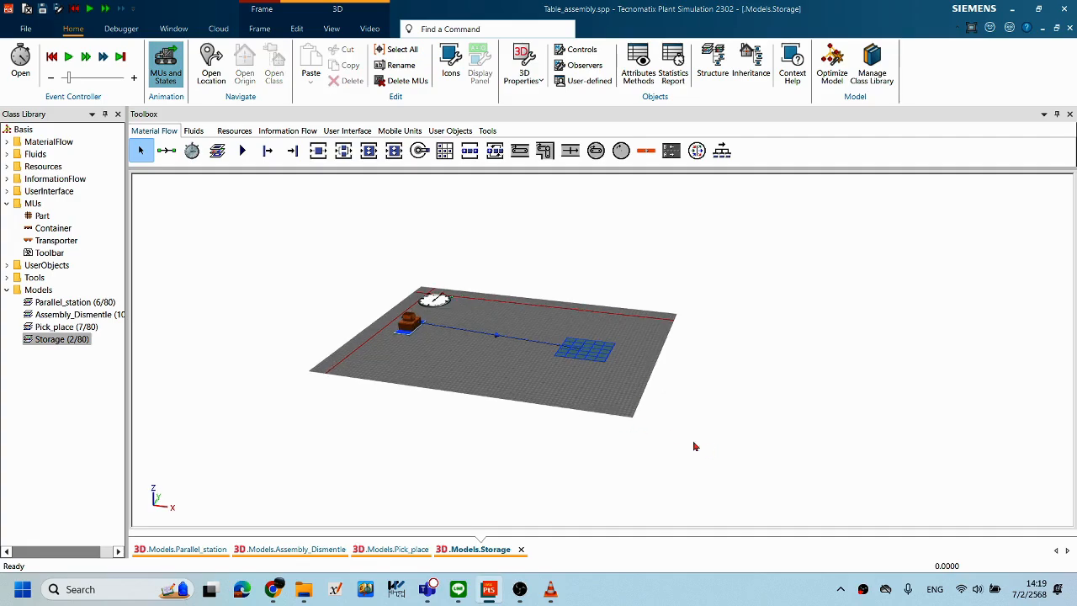
{"action": "right_click", "coordinate": [602, 394]}
{"action": "left_click", "coordinate": [613, 156]}
{"action": "right_click", "coordinate": [568, 362]}
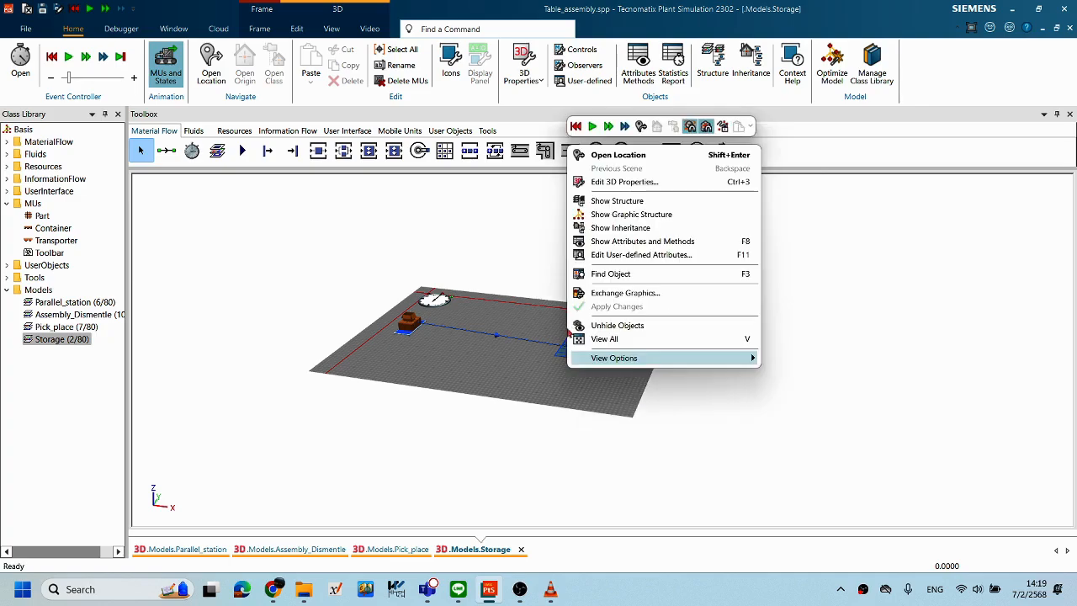
{"action": "left_click", "coordinate": [594, 128]}
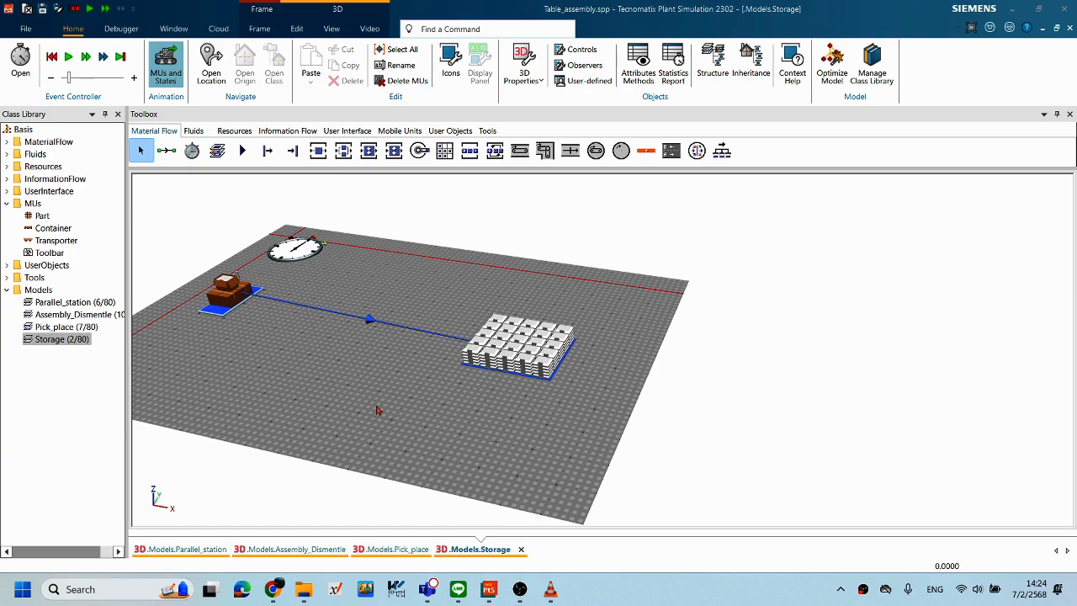
Step: Display the 3D view's rendering statistics and examine how the frame rate behaves while orbiting the filled smaller Store
{"action": "left_click", "coordinate": [327, 483]}
{"action": "mouse_move", "coordinate": [539, 452]}
{"action": "middle_mouse_down"}
{"action": "mouse_move", "coordinate": [550, 451]}
{"action": "mouse_move", "coordinate": [533, 461]}
{"action": "mouse_move", "coordinate": [534, 446]}
{"action": "mouse_move", "coordinate": [558, 449]}
{"action": "mouse_move", "coordinate": [538, 454]}
{"action": "middle_mouse_up"}
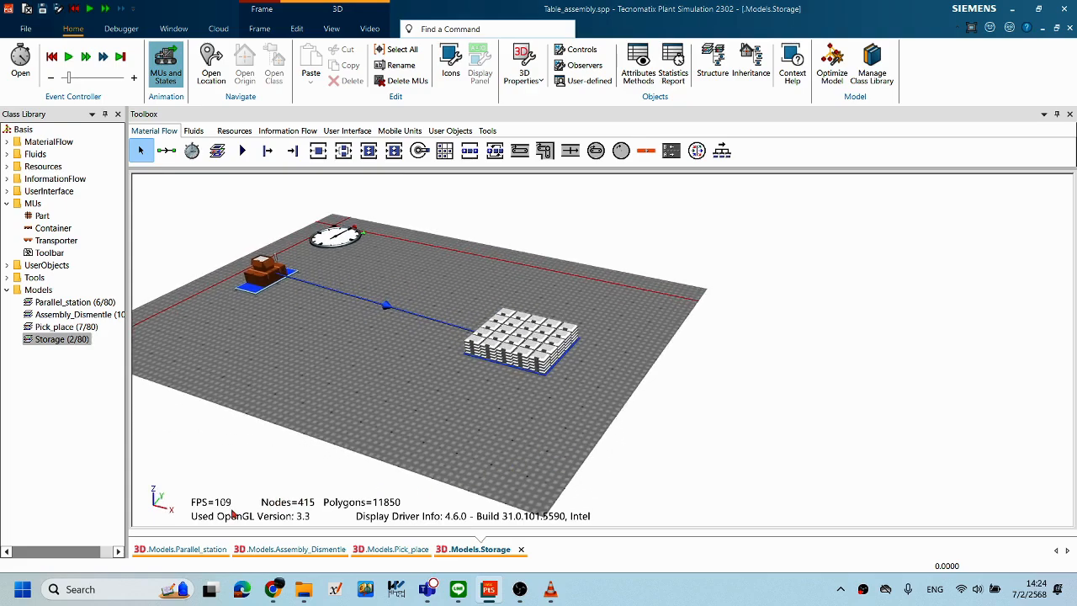
{"action": "middle_click_drag", "start_coordinate": [309, 473], "coordinate": [319, 477]}
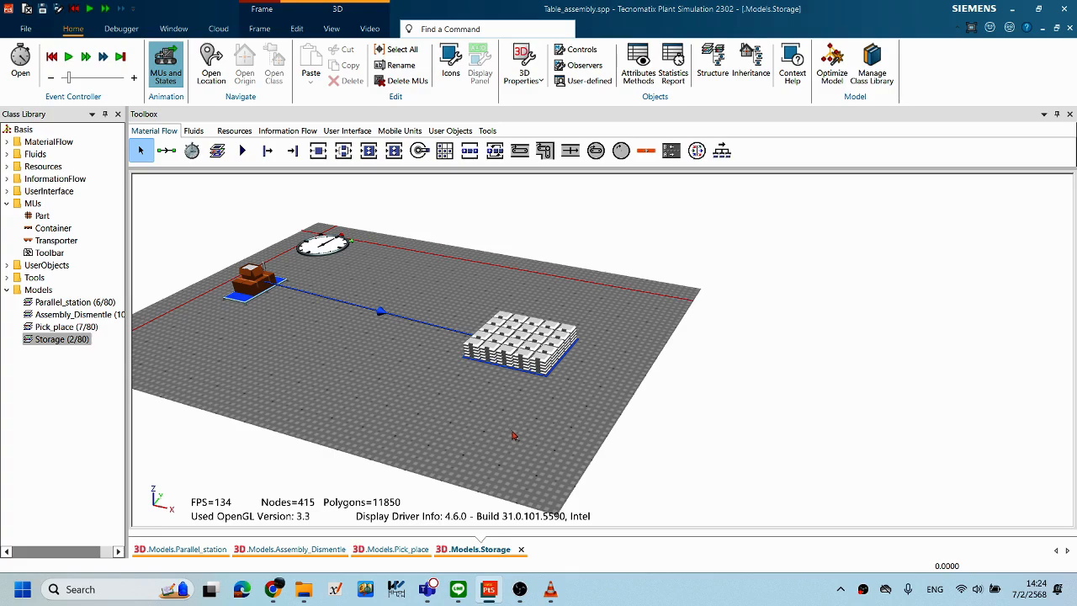
{"action": "middle_click_drag", "start_coordinate": [505, 426], "coordinate": [660, 384]}
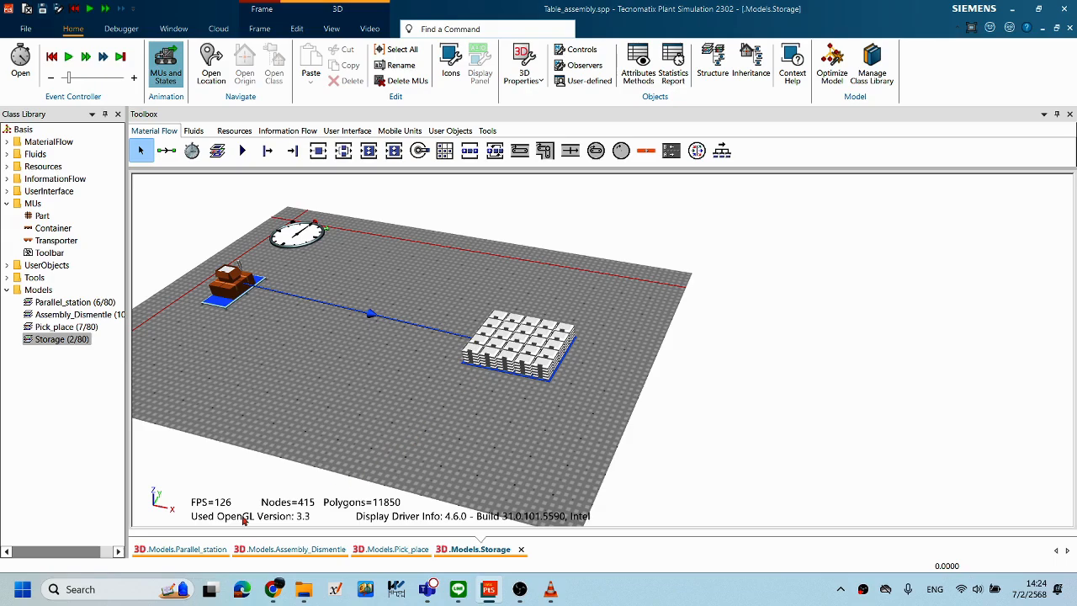
{"action": "middle_click_drag", "start_coordinate": [442, 469], "coordinate": [424, 474]}
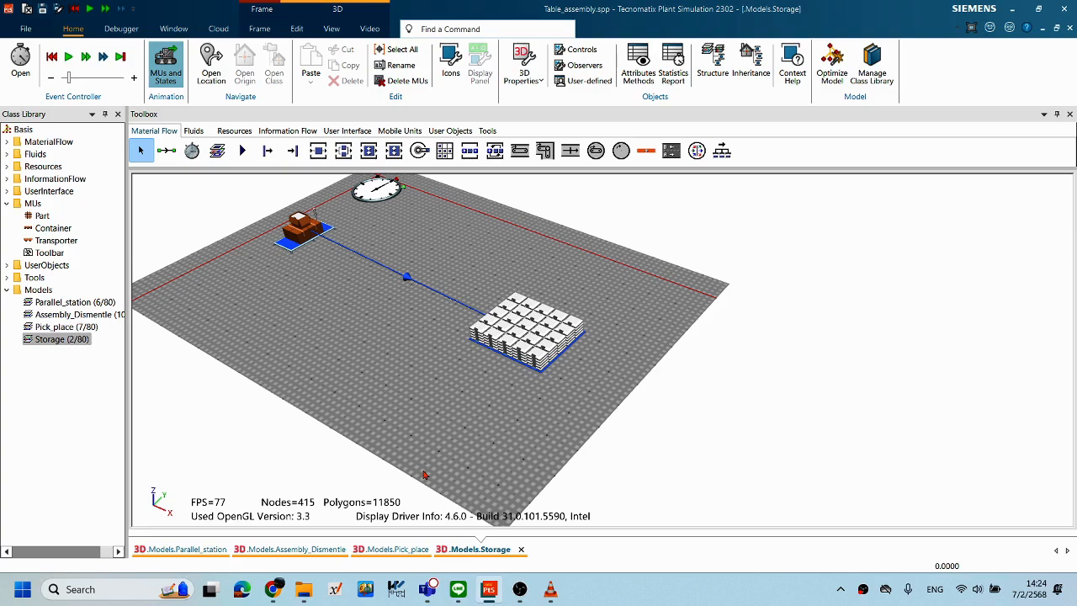
{"action": "middle_click_drag", "start_coordinate": [465, 486], "coordinate": [547, 431]}
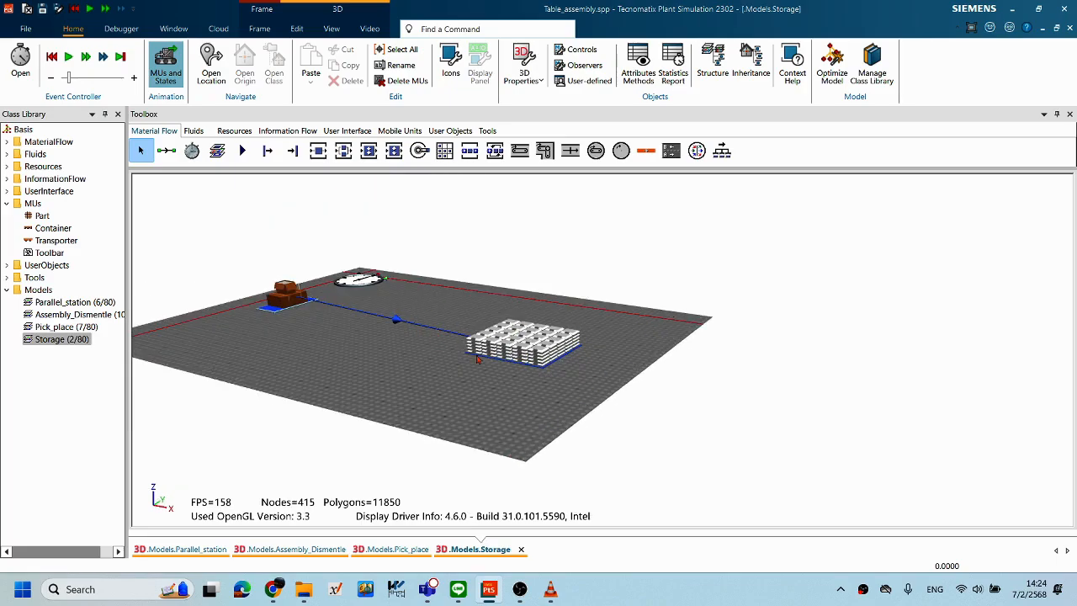
{"action": "mouse_move", "coordinate": [556, 465]}
{"action": "middle_mouse_down"}
{"action": "mouse_move", "coordinate": [562, 451]}
{"action": "mouse_move", "coordinate": [536, 448]}
{"action": "mouse_move", "coordinate": [573, 473]}
{"action": "middle_mouse_up"}
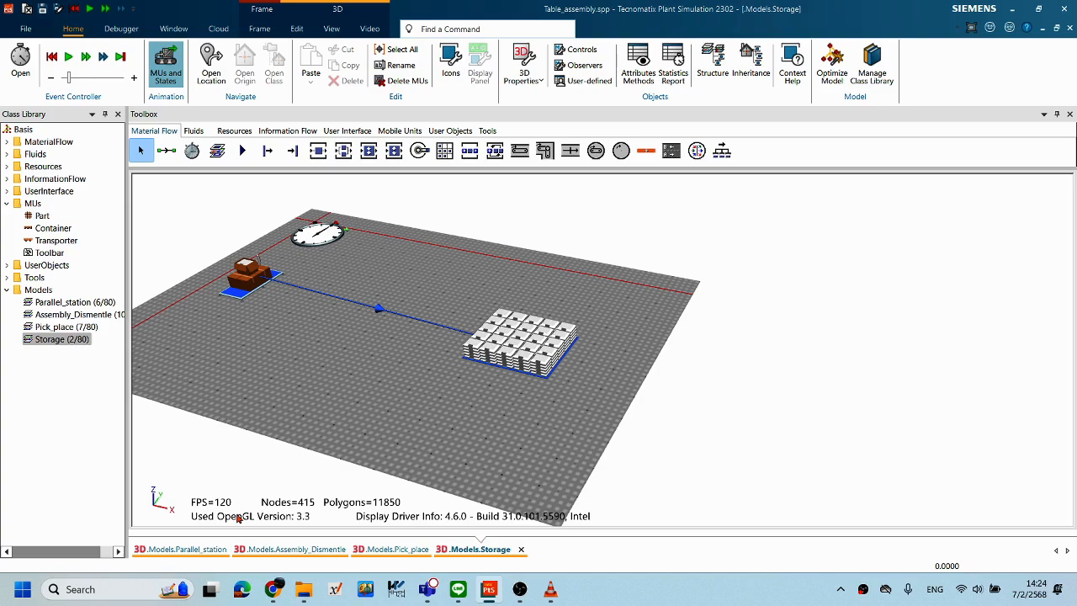
{"action": "middle_click_drag", "start_coordinate": [525, 461], "coordinate": [528, 467]}
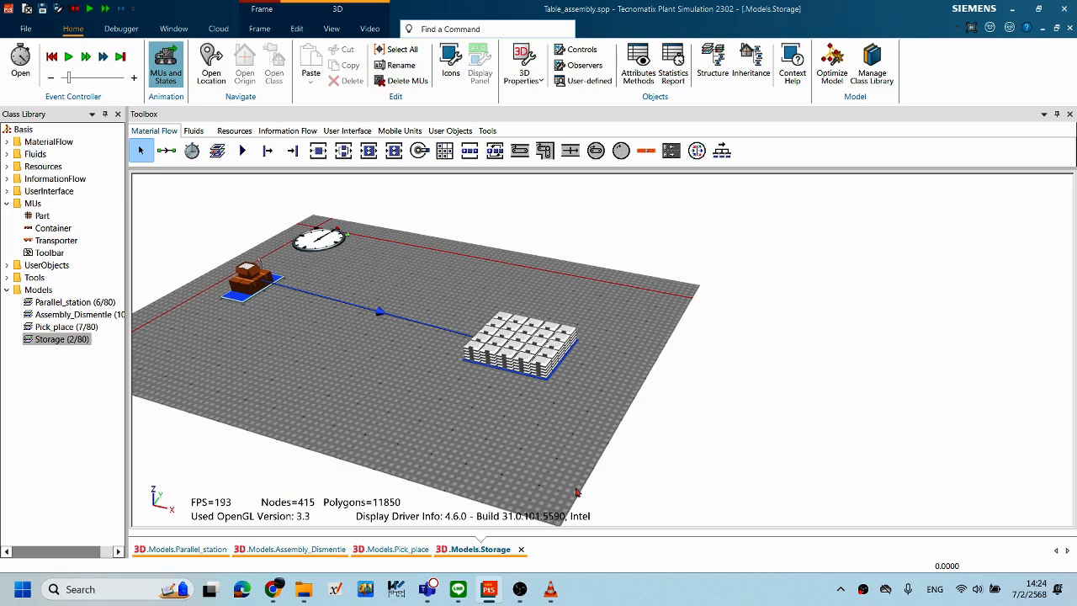
{"action": "middle_click_drag", "start_coordinate": [567, 486], "coordinate": [676, 435]}
{"action": "middle_click_drag", "start_coordinate": [502, 401], "coordinate": [477, 428]}
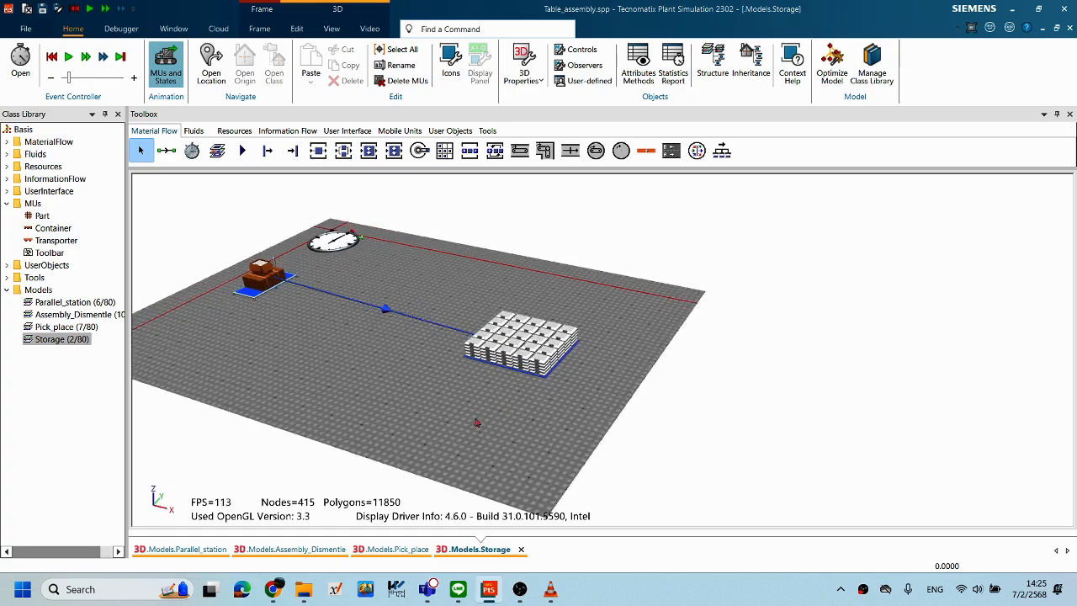
{"action": "middle_click_drag", "start_coordinate": [554, 442], "coordinate": [503, 330]}
Step: Reset the simulation to empty the Store and move the Store closer to the Source
{"action": "left_click", "coordinate": [516, 340]}
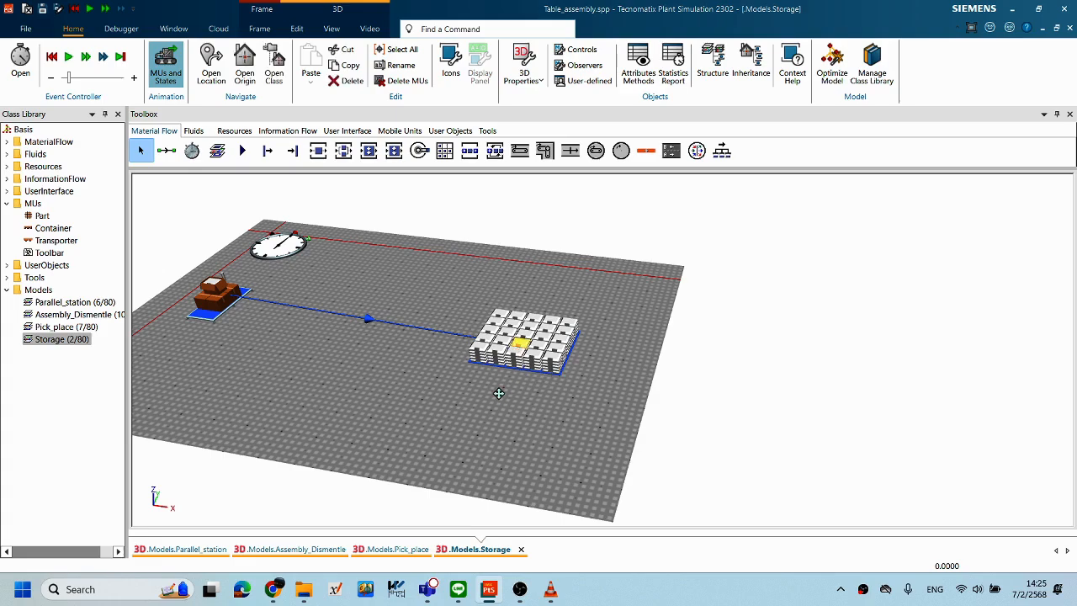
{"action": "right_click", "coordinate": [498, 392]}
{"action": "left_click", "coordinate": [507, 150]}
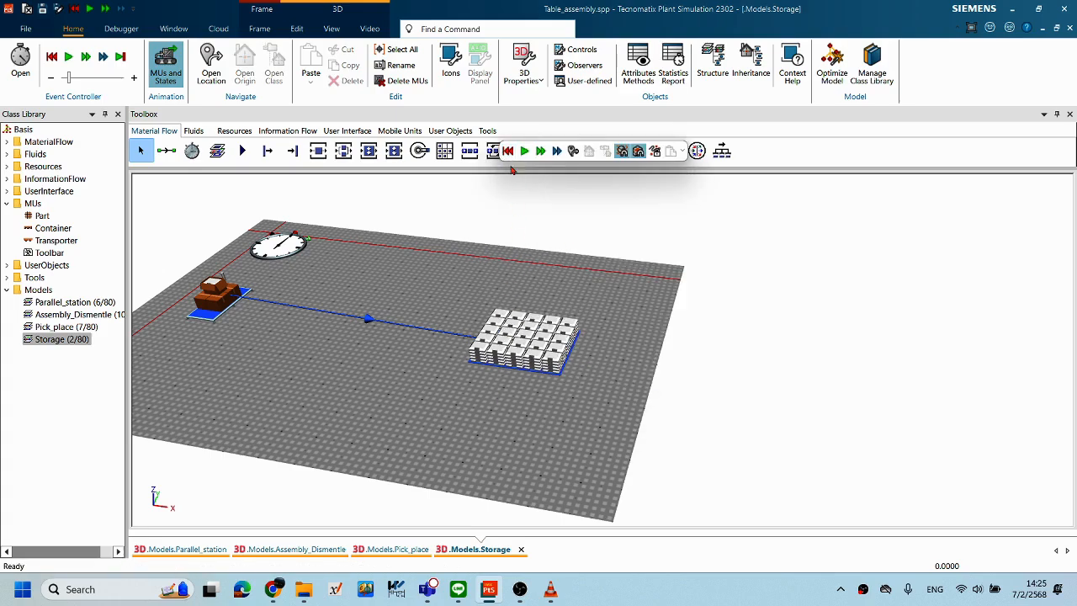
{"action": "left_click_drag", "start_coordinate": [536, 366], "coordinate": [399, 347]}
{"action": "right_click_drag", "start_coordinate": [488, 404], "coordinate": [523, 408]}
{"action": "scroll", "coordinate": [553, 419], "scroll_direction": "up", "scroll_amount": 2}
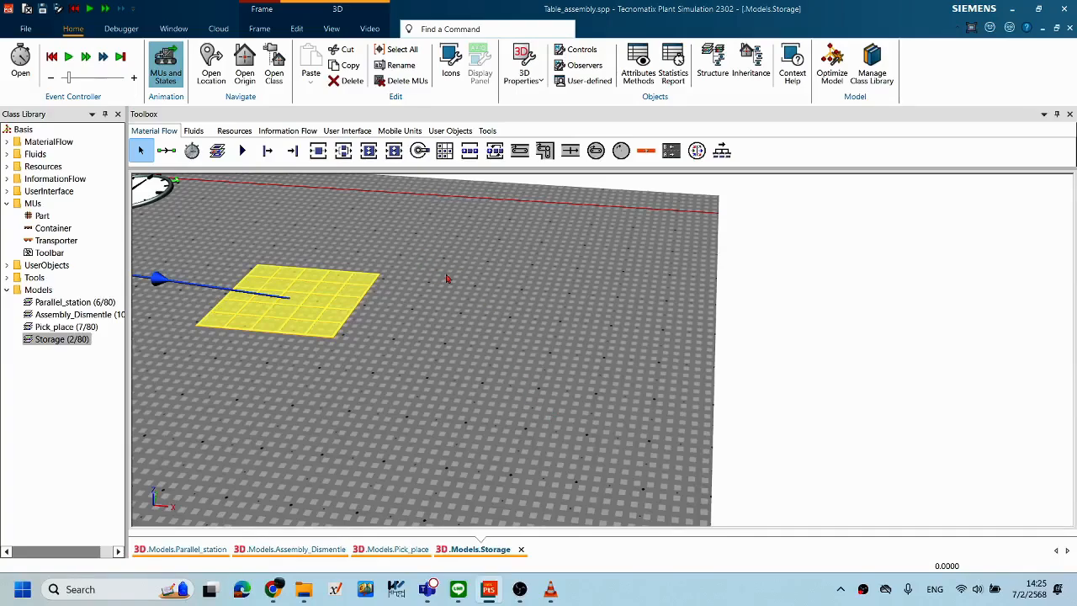
Step: Place a Drain beyond the Store near the frame's far side and an AssemblyStation between the Store and the Drain
{"action": "left_click", "coordinate": [292, 150]}
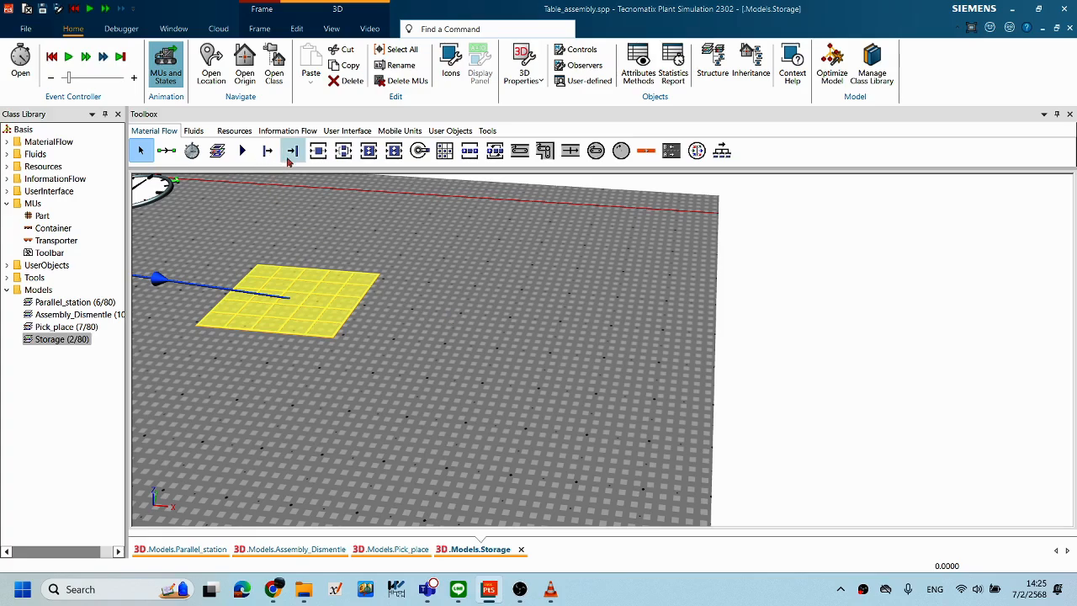
{"action": "left_click", "coordinate": [656, 377]}
{"action": "left_click_drag", "start_coordinate": [643, 342], "coordinate": [662, 329]}
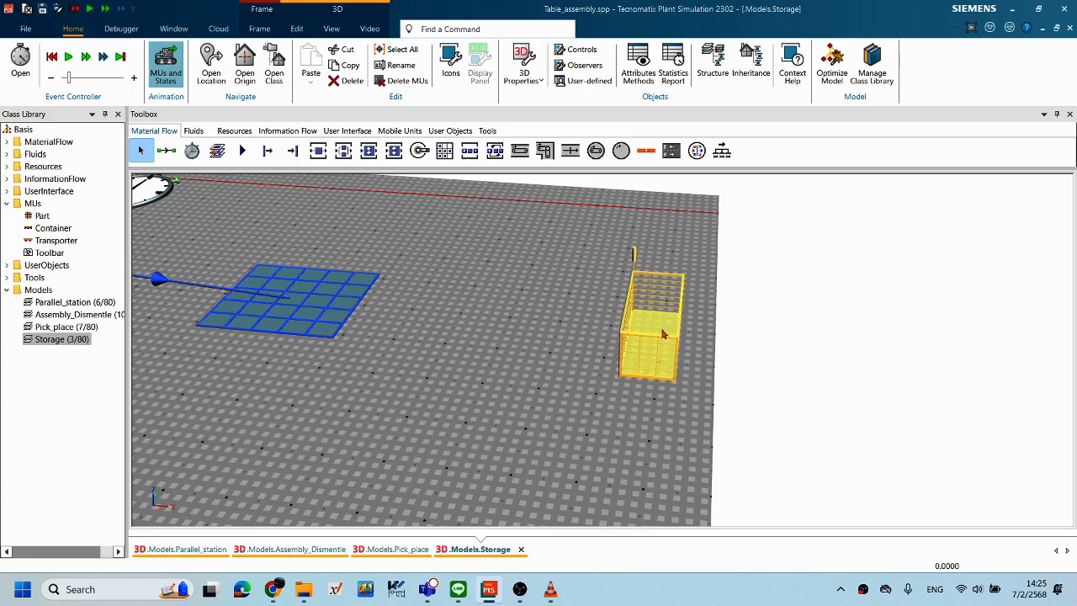
{"action": "middle_click_drag", "start_coordinate": [506, 297], "coordinate": [482, 338]}
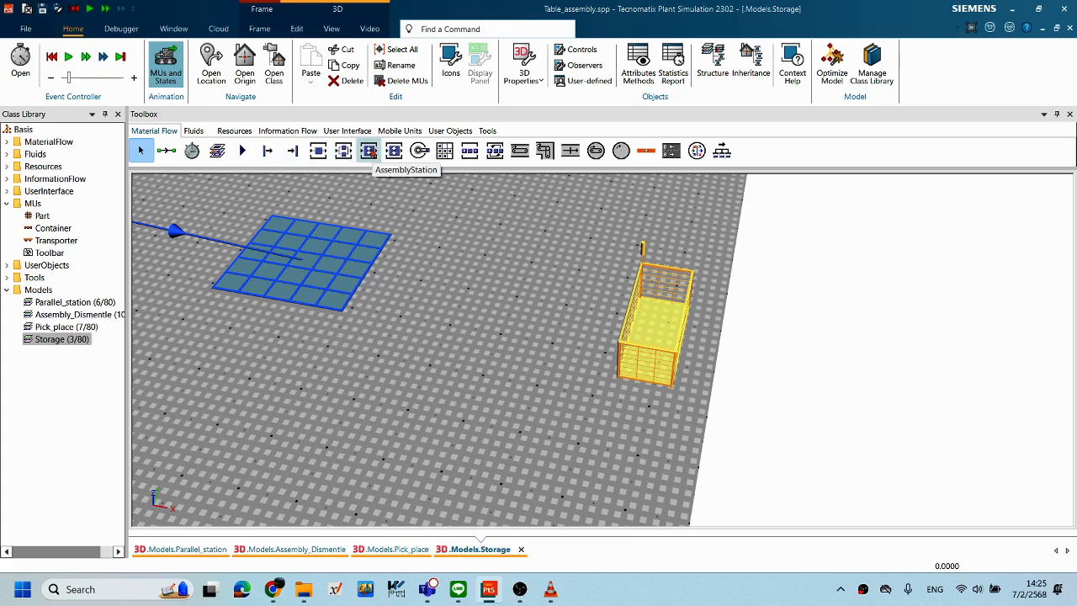
{"action": "left_click_drag", "start_coordinate": [368, 151], "coordinate": [486, 271]}
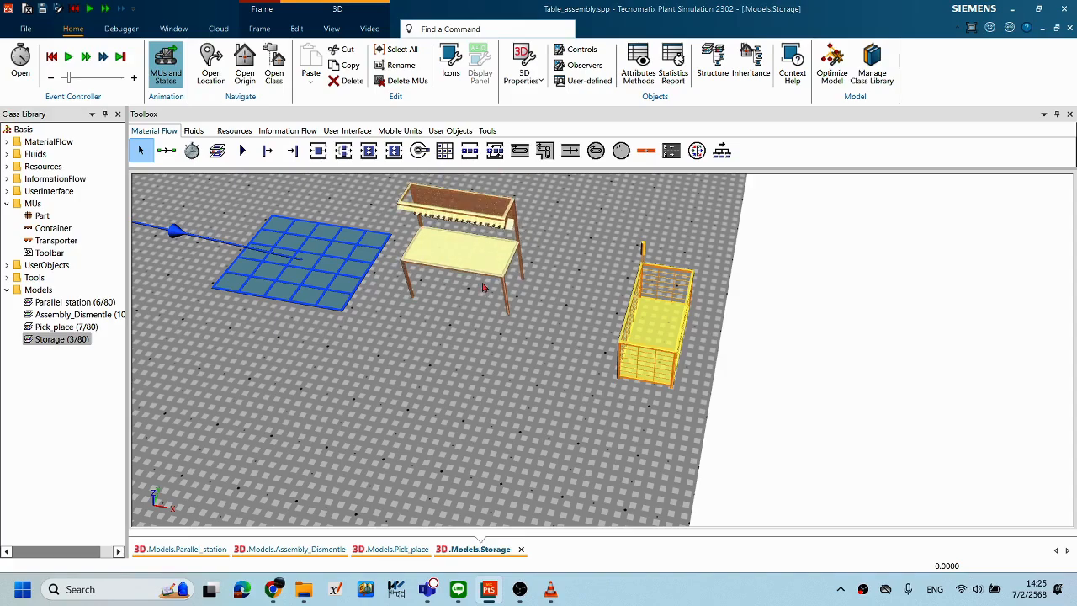
Step: Nudge the AssemblyStation into line with the Store and place a second Source behind the AssemblyStation
{"action": "scroll", "coordinate": [490, 355], "scroll_direction": "up", "scroll_amount": 2}
{"action": "scroll", "coordinate": [490, 355], "scroll_direction": "down", "scroll_amount": 5}
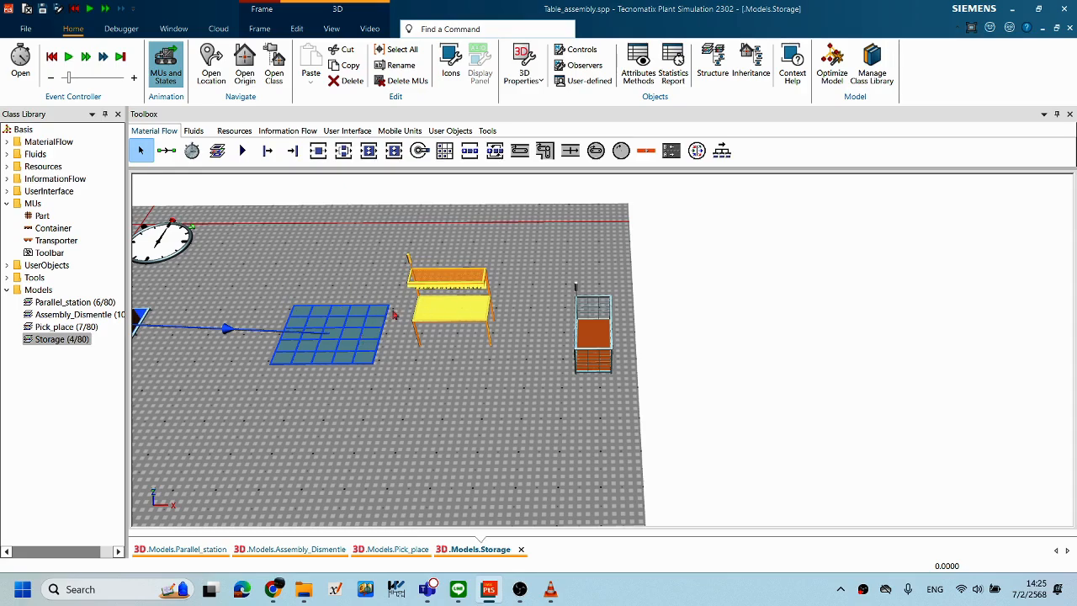
{"action": "left_click_drag", "start_coordinate": [445, 316], "coordinate": [448, 302]}
{"action": "middle_click_drag", "start_coordinate": [440, 311], "coordinate": [447, 360]}
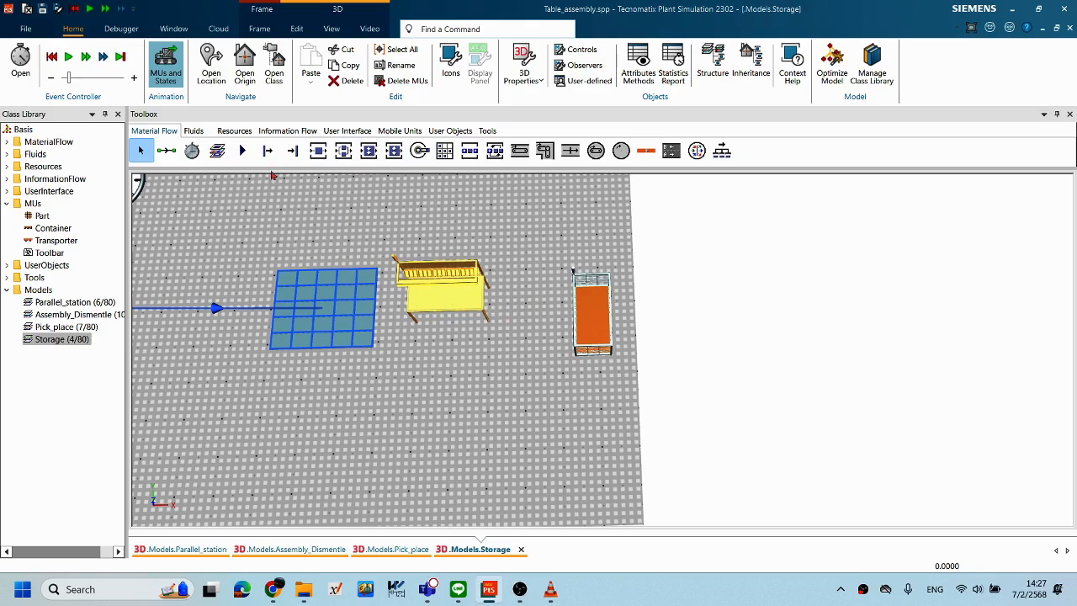
{"action": "left_click", "coordinate": [268, 152]}
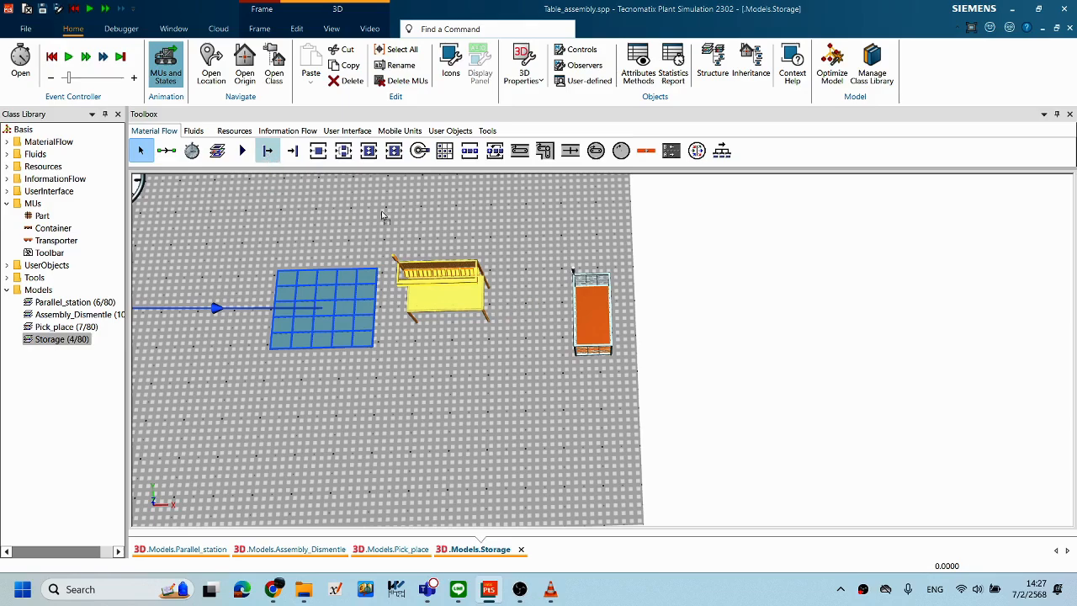
{"action": "left_click", "coordinate": [423, 230]}
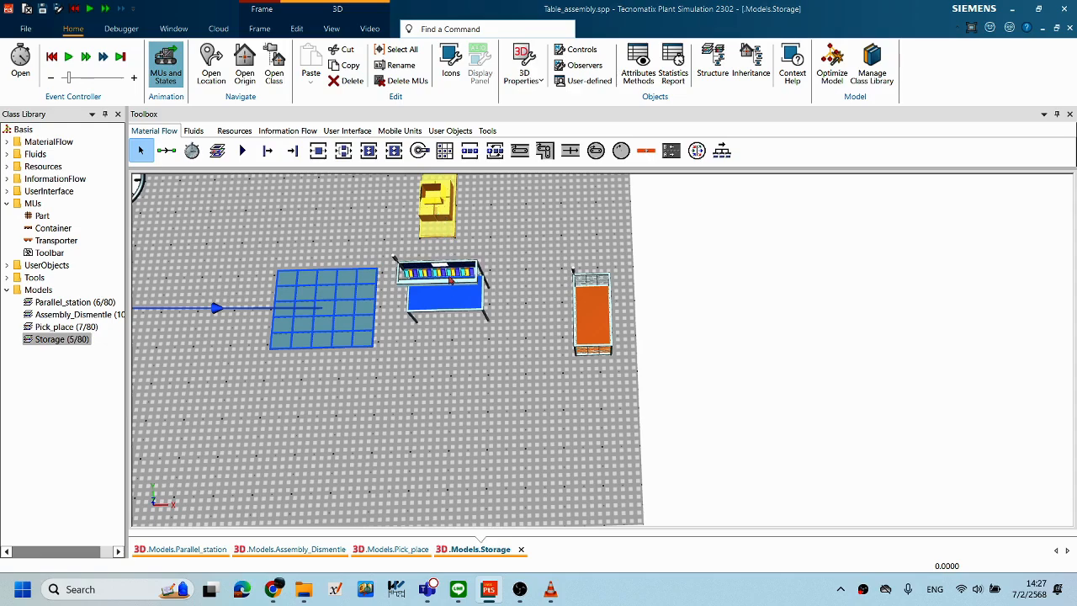
{"action": "left_click", "coordinate": [433, 372]}
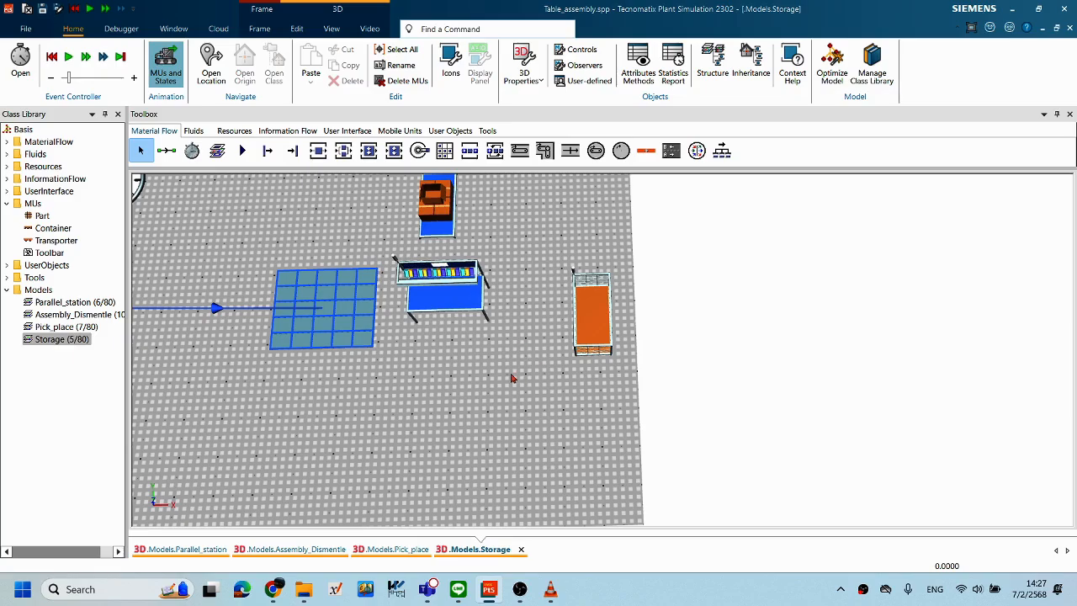
{"action": "right_click_drag", "start_coordinate": [554, 378], "coordinate": [687, 446]}
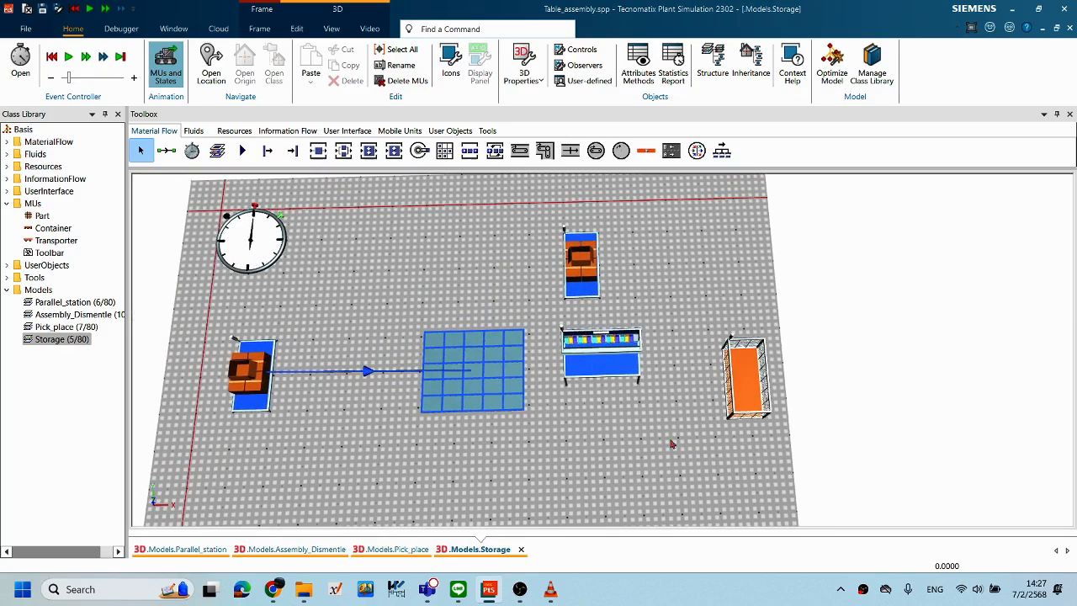
Step: Move the Store closer to the first Source and the AssemblyStation closer to the Store
{"action": "left_click_drag", "start_coordinate": [509, 396], "coordinate": [454, 396]}
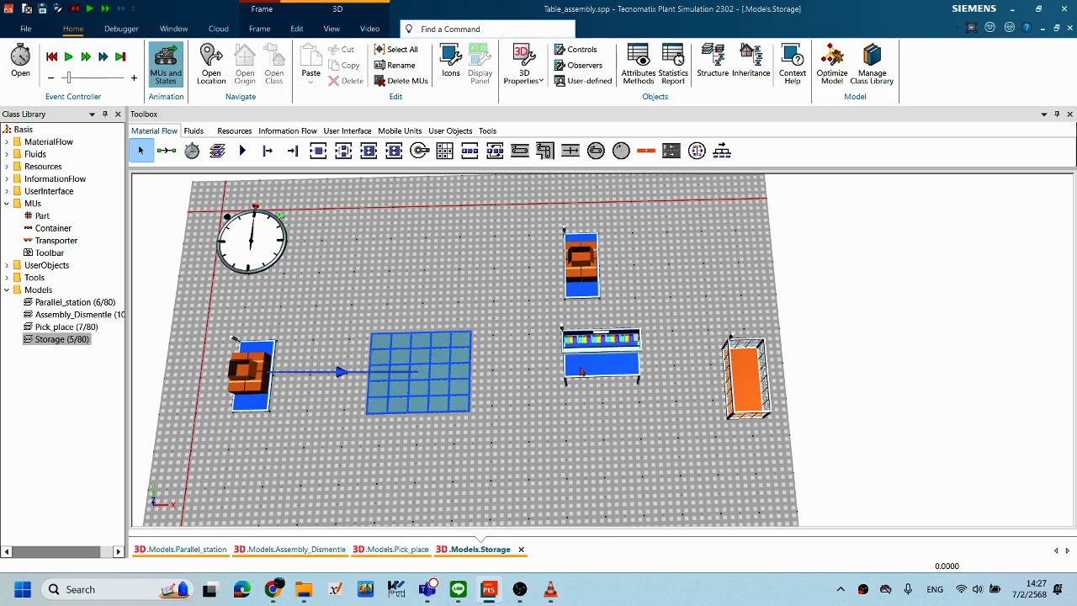
{"action": "left_click_drag", "start_coordinate": [617, 345], "coordinate": [576, 346]}
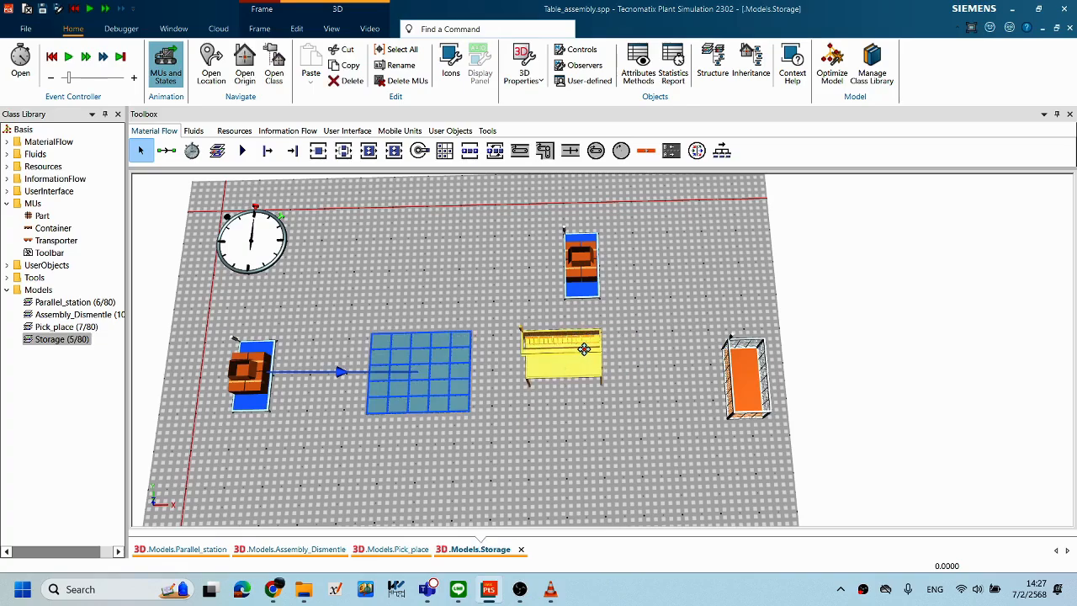
{"action": "left_click", "coordinate": [604, 404]}
Step: Connect the second Source to the AssemblyStation, and the Store to the AssemblyStation
{"action": "left_click", "coordinate": [166, 151]}
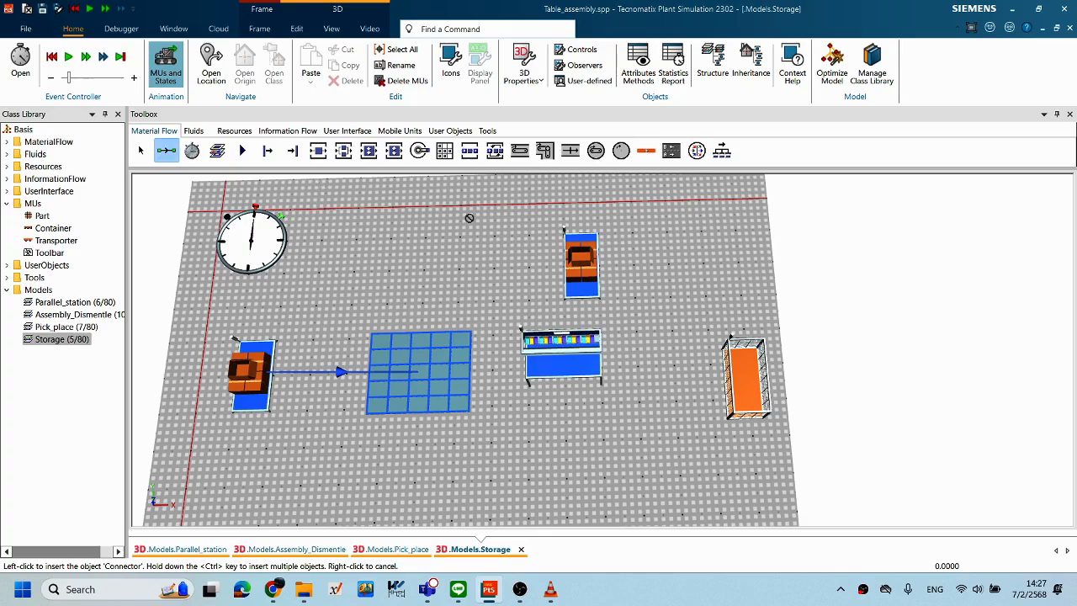
{"action": "left_click", "coordinate": [585, 290]}
{"action": "left_click", "coordinate": [570, 364]}
{"action": "left_click", "coordinate": [572, 366]}
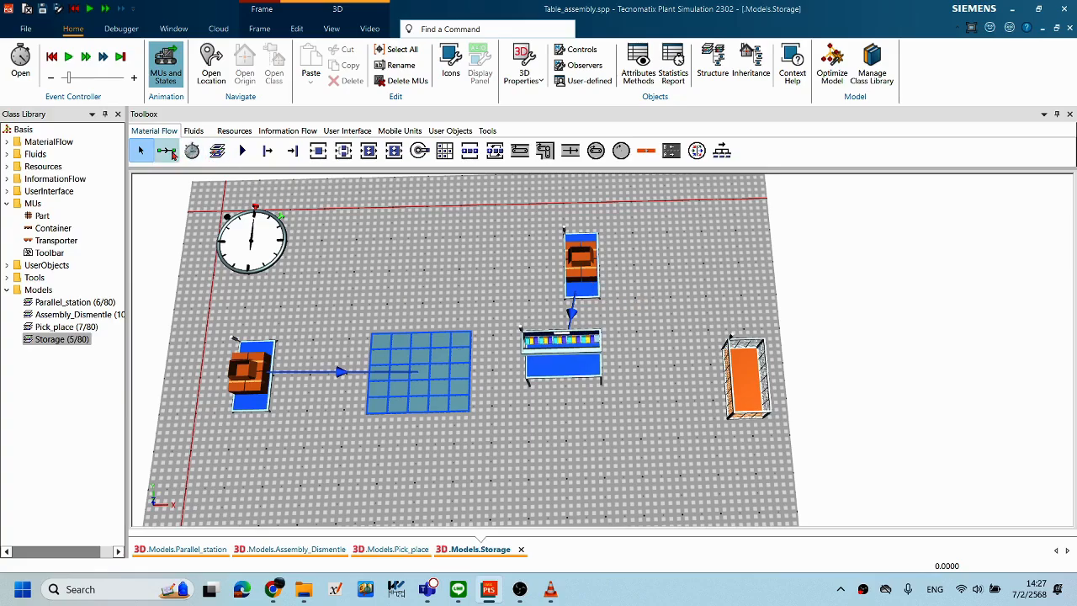
{"action": "left_click", "coordinate": [166, 150]}
{"action": "left_click", "coordinate": [446, 371]}
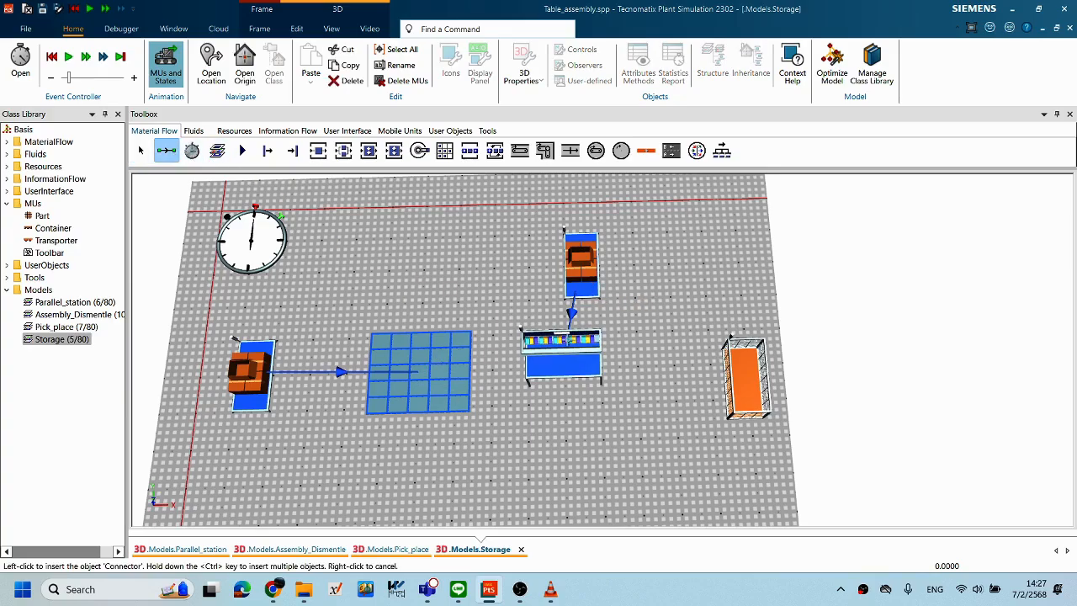
{"action": "left_click", "coordinate": [560, 362]}
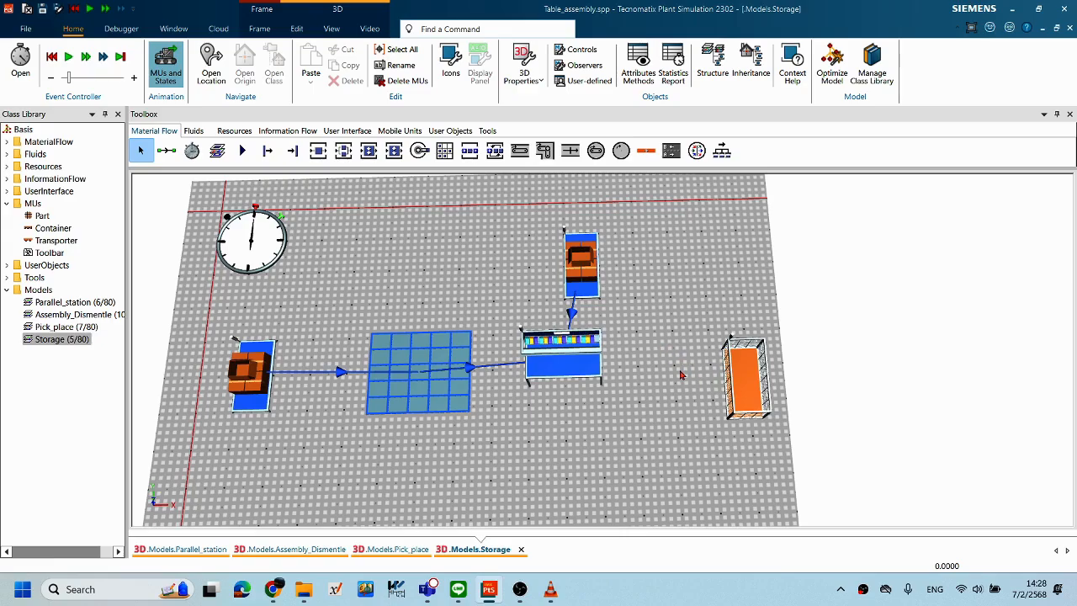
Step: Connect the AssemblyStation to the Drain and move the Drain closer to the AssemblyStation
{"action": "left_click", "coordinate": [166, 151]}
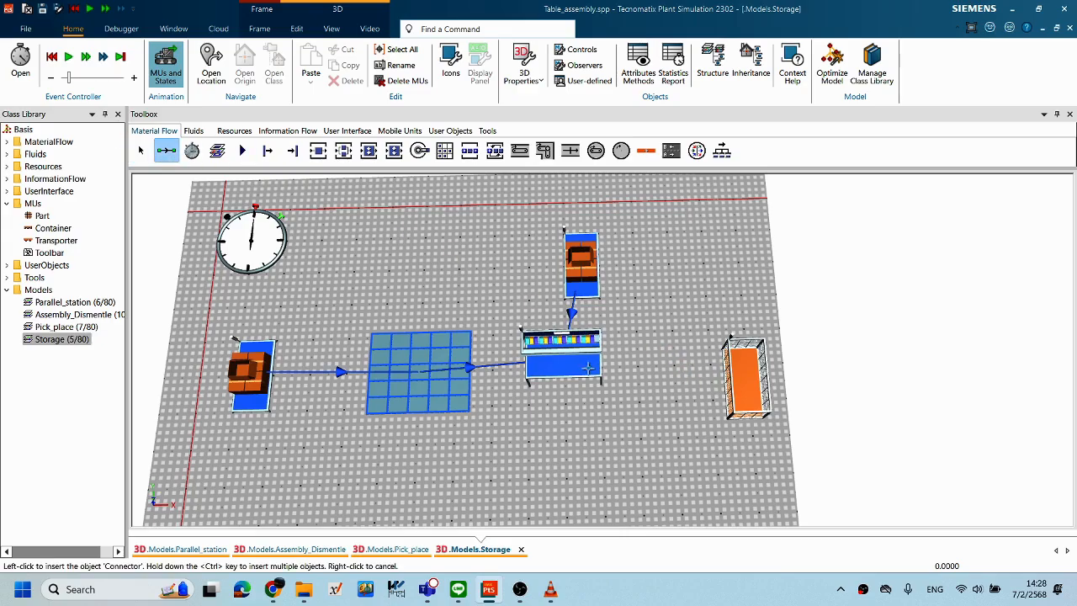
{"action": "left_click", "coordinate": [748, 380]}
{"action": "left_click_drag", "start_coordinate": [752, 388], "coordinate": [700, 370]}
{"action": "right_click", "coordinate": [651, 235]}
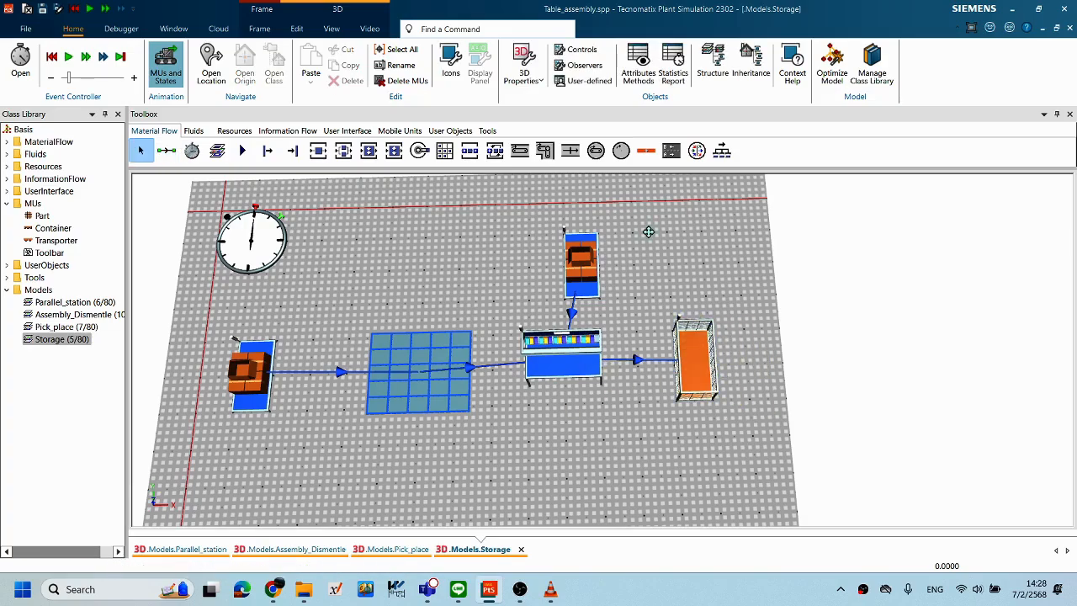
{"action": "left_click", "coordinate": [668, 226]}
Step: Run the simulation and observe how parts flow from both Sources through the Store and AssemblyStation
{"action": "right_click", "coordinate": [705, 237]}
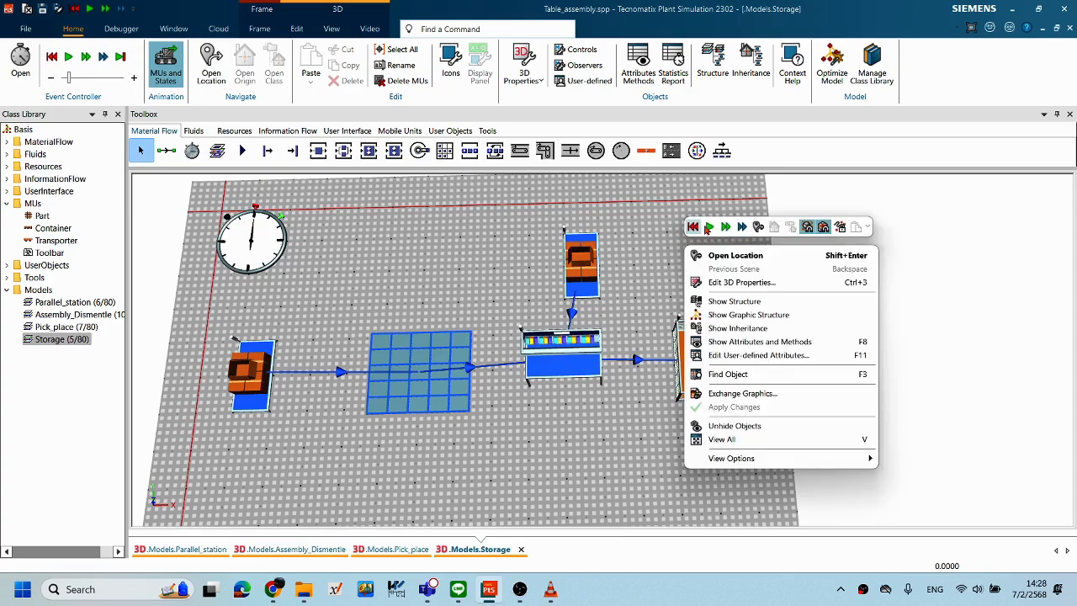
{"action": "left_click", "coordinate": [707, 228]}
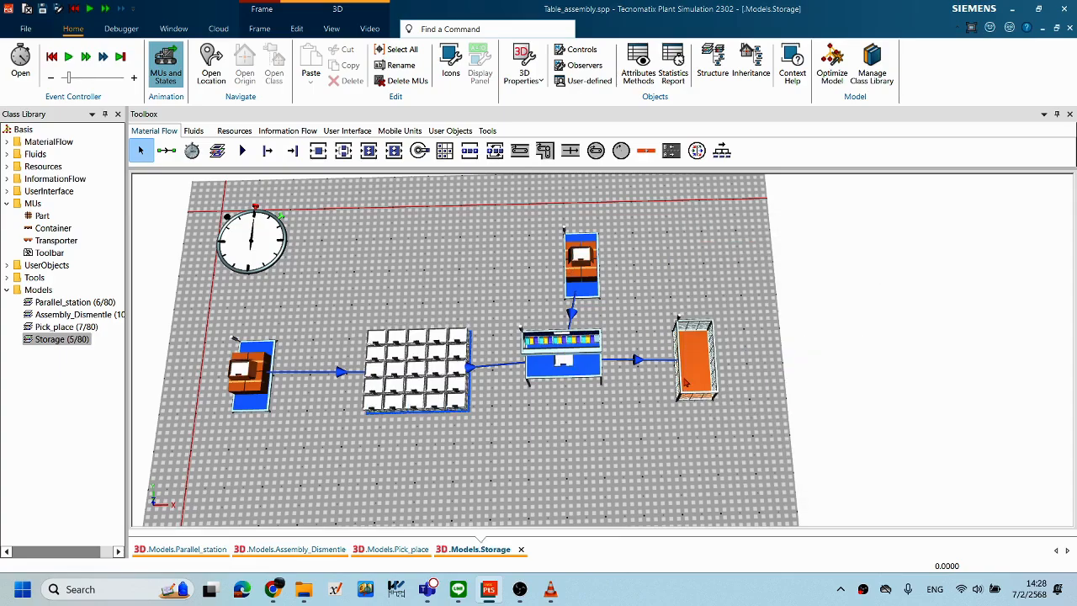
{"action": "right_click_drag", "start_coordinate": [510, 381], "coordinate": [606, 323]}
{"action": "right_click_drag", "start_coordinate": [632, 281], "coordinate": [629, 282]}
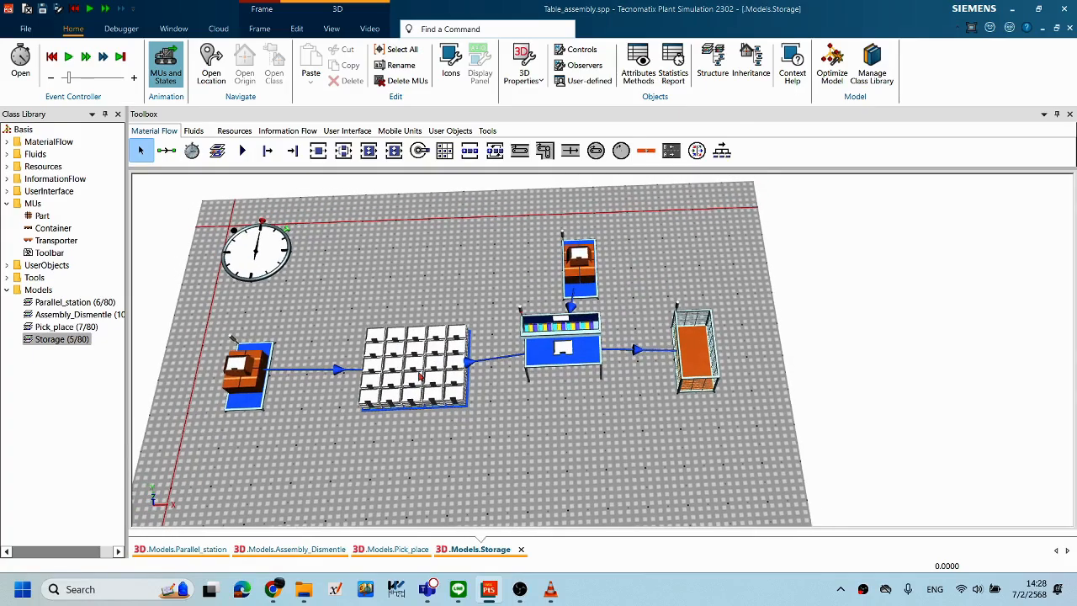
Step: Reset the simulation to clear the parts and shift the second Source slightly toward the Store's side
{"action": "right_click", "coordinate": [676, 286]}
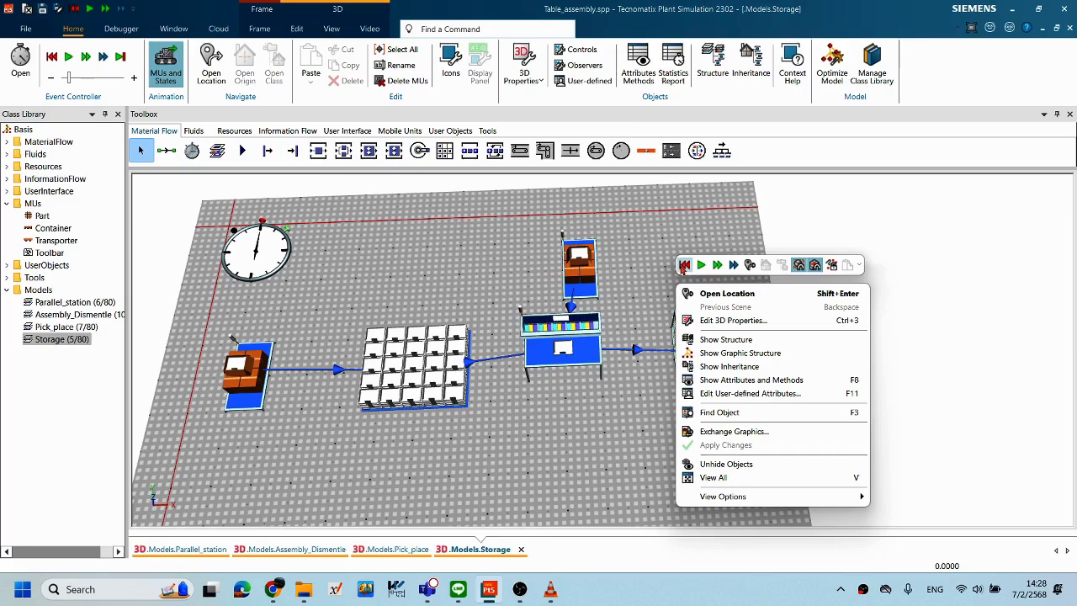
{"action": "left_click", "coordinate": [596, 392]}
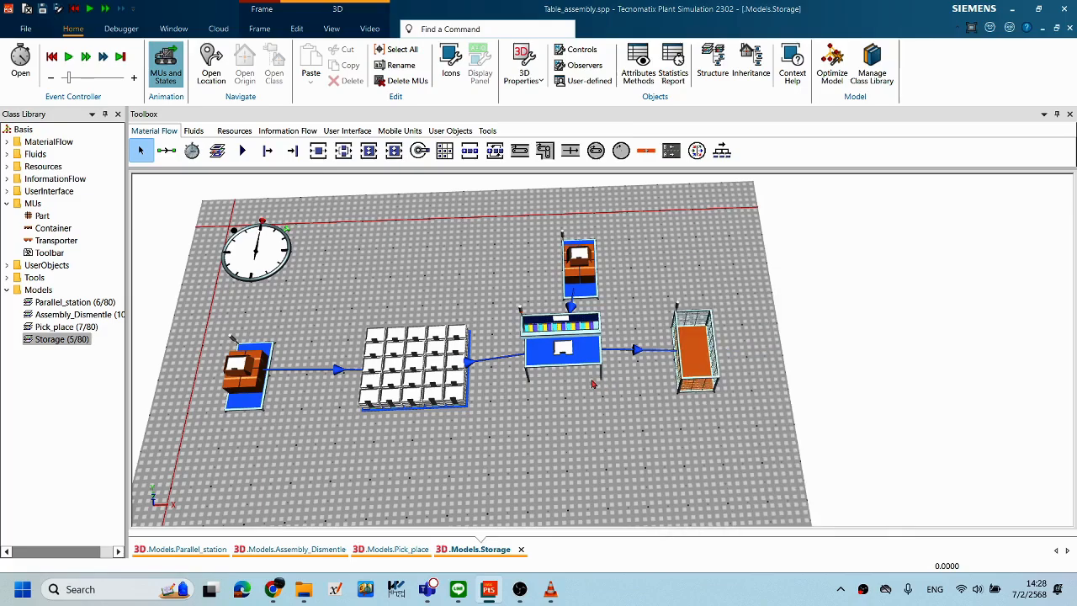
{"action": "right_click", "coordinate": [658, 266]}
{"action": "left_click", "coordinate": [662, 433]}
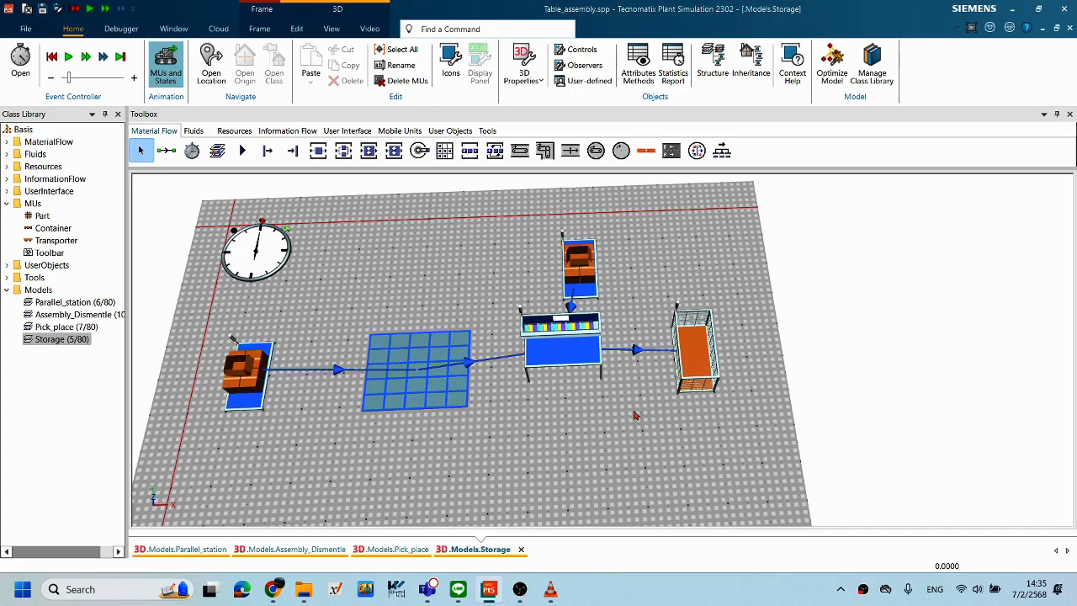
{"action": "left_click_drag", "start_coordinate": [584, 264], "coordinate": [548, 264]}
Step: Open the AssemblyStation's properties and review its exit strategy and assembly attributes
{"action": "double_click", "coordinate": [569, 342]}
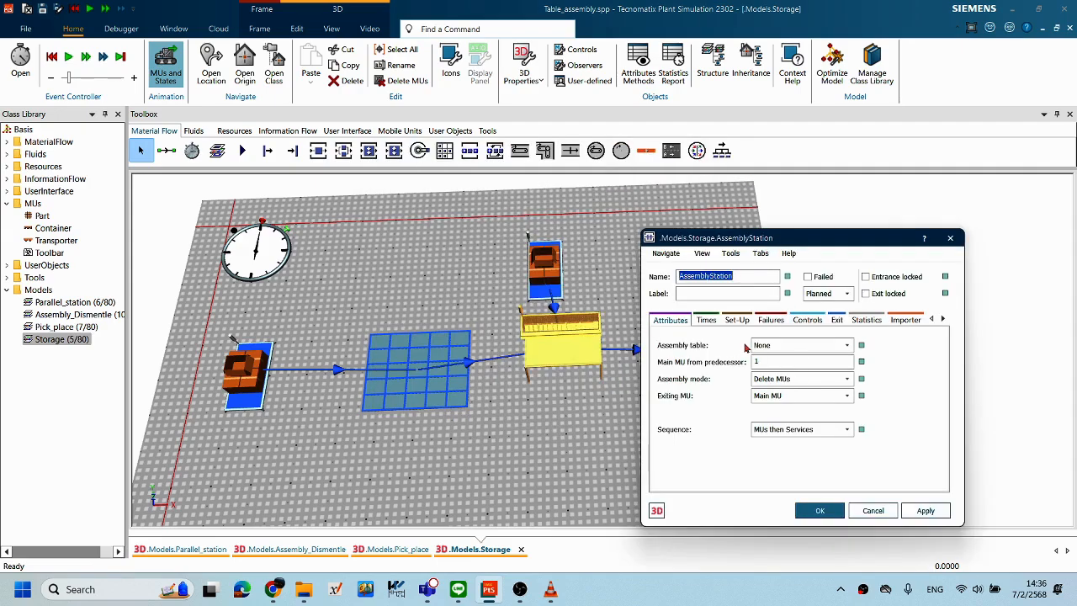
{"action": "left_click", "coordinate": [837, 320]}
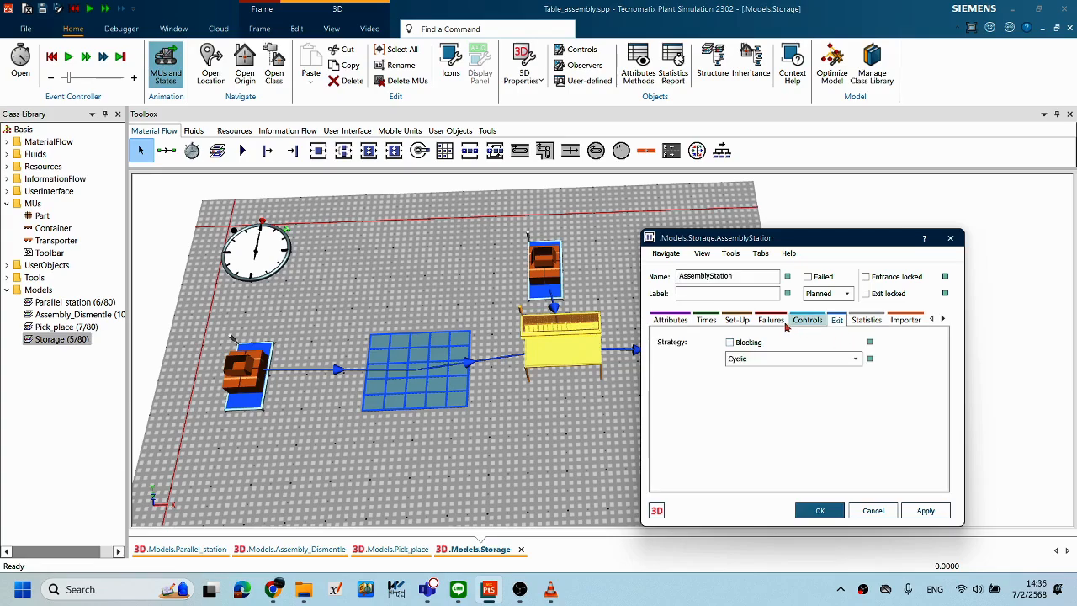
{"action": "left_click", "coordinate": [671, 322]}
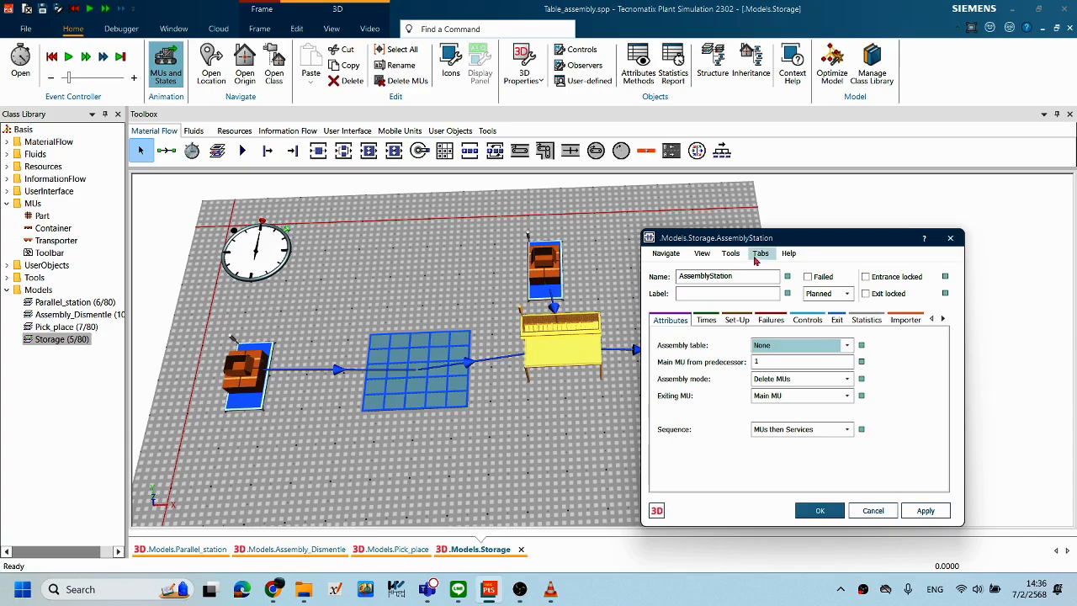
{"action": "left_click_drag", "start_coordinate": [751, 243], "coordinate": [759, 211]}
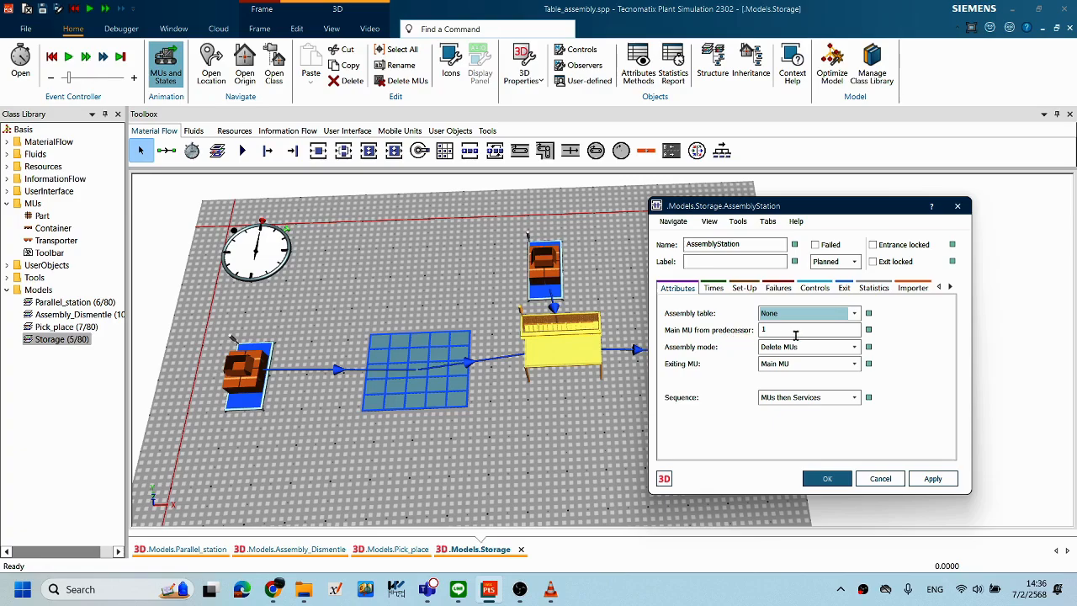
Step: Try Predecessors as the AssemblyStation's assembly table type and inspect its predecessor table without entering anything
{"action": "left_click", "coordinate": [855, 313]}
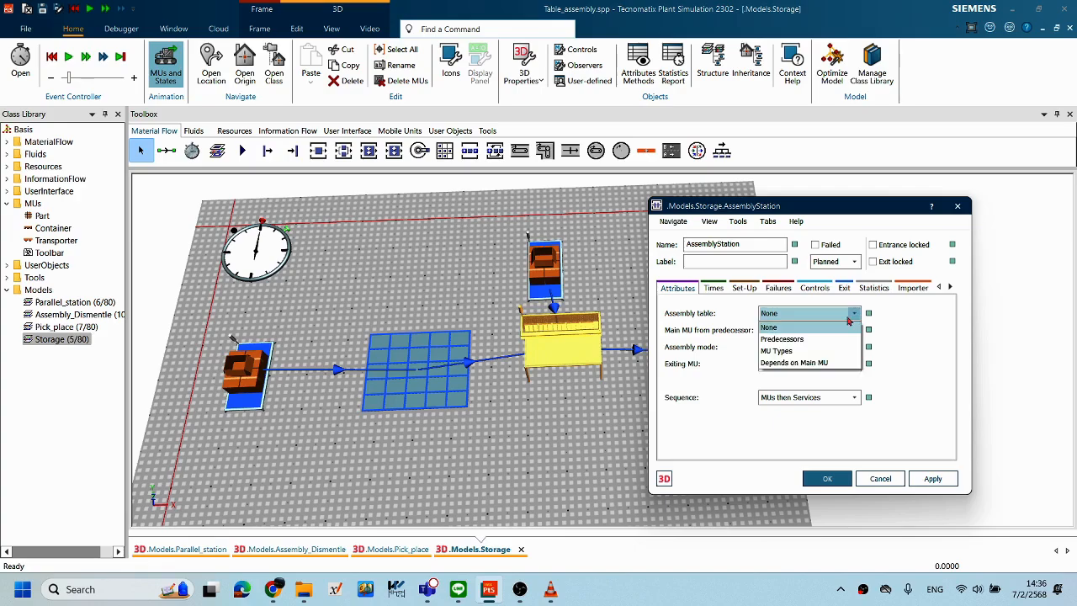
{"action": "left_click", "coordinate": [802, 339]}
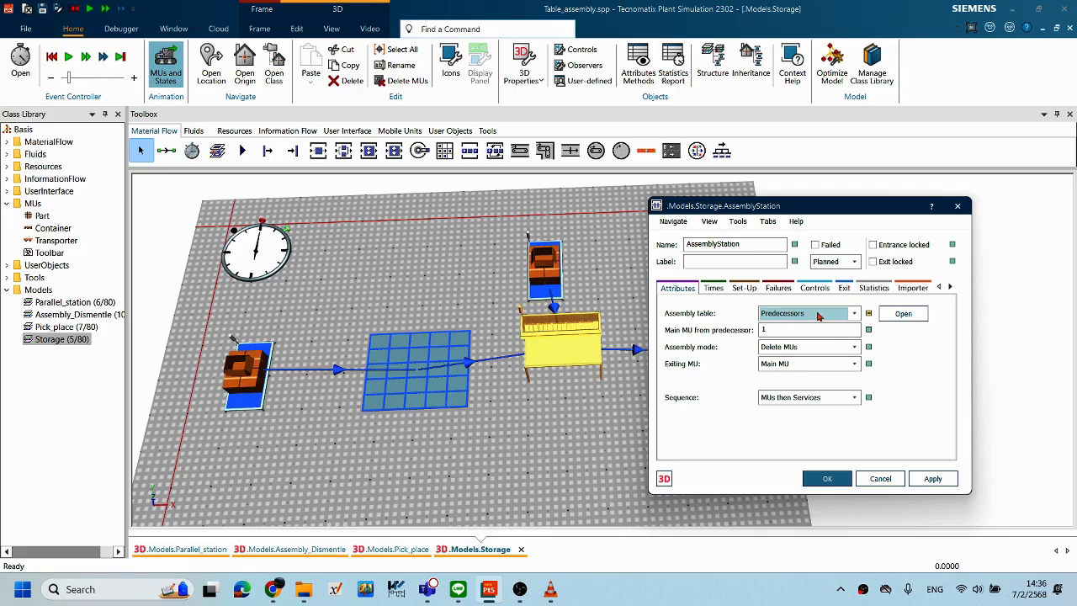
{"action": "left_click", "coordinate": [903, 314]}
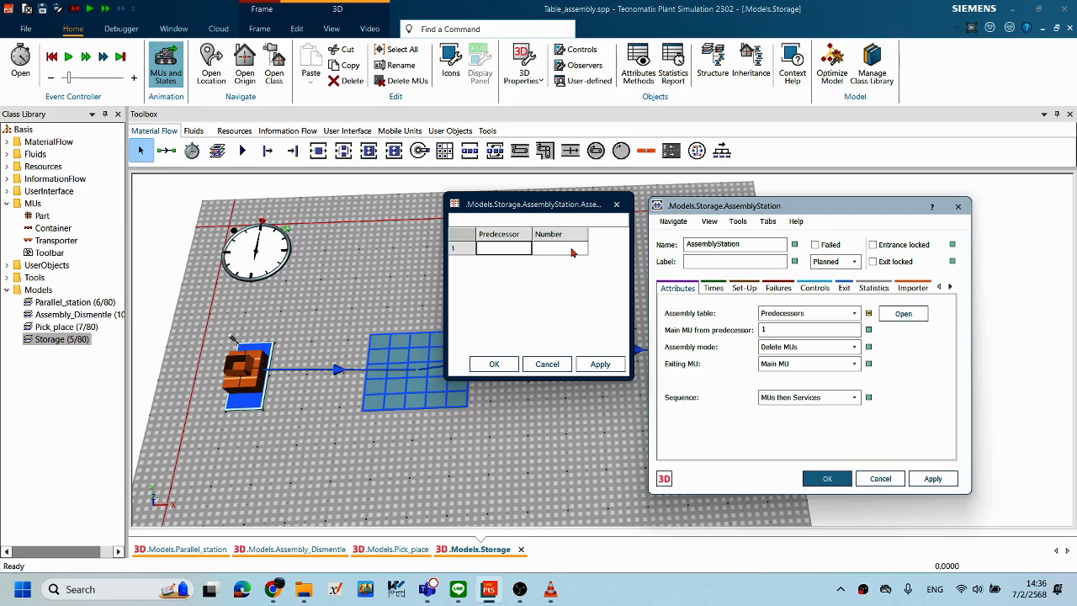
{"action": "left_click", "coordinate": [556, 365]}
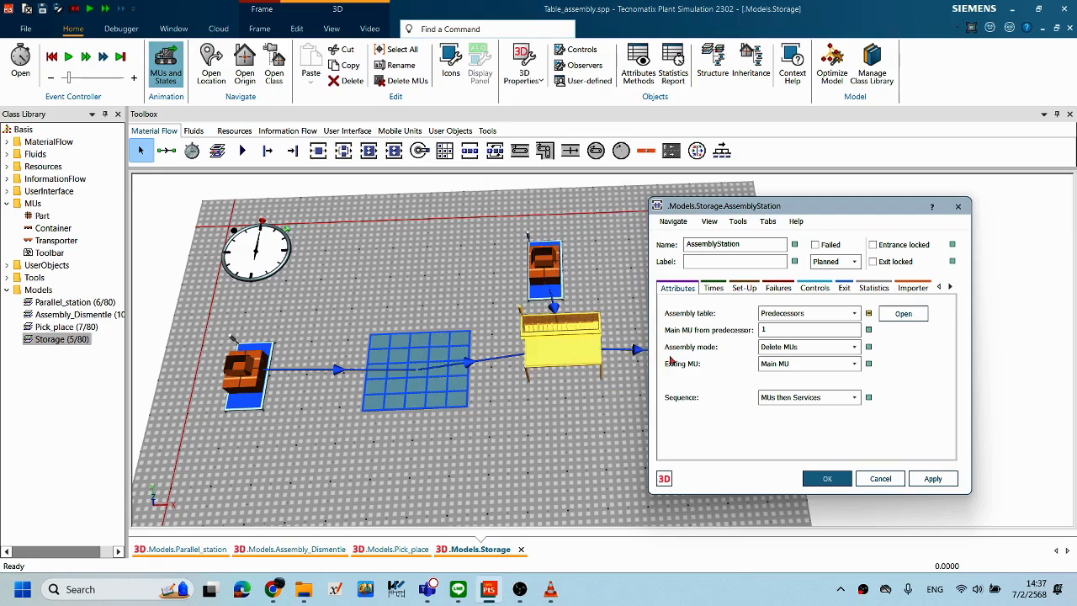
{"action": "left_click", "coordinate": [855, 314]}
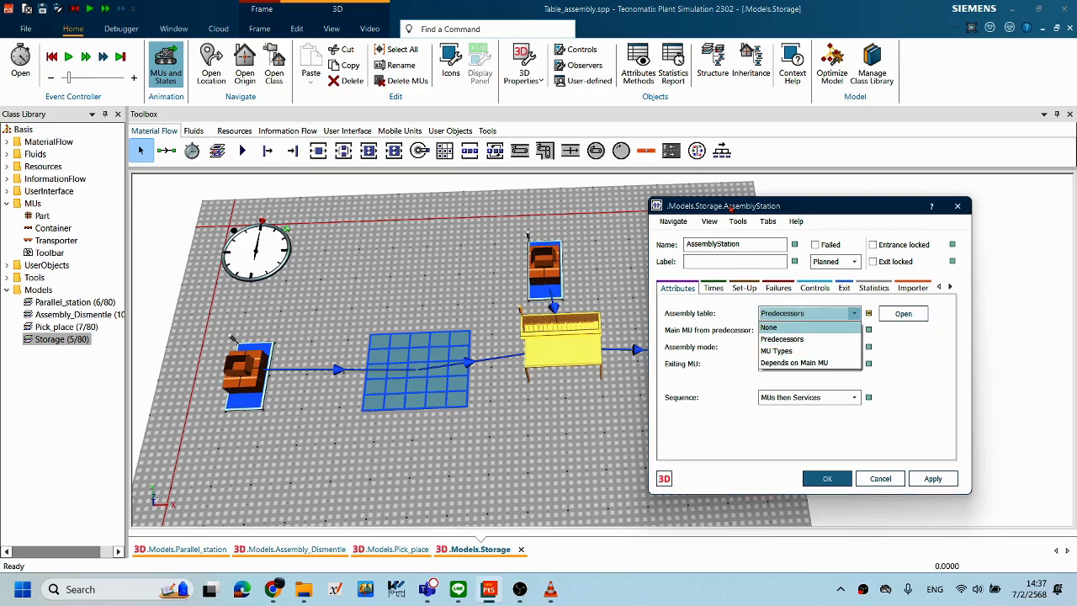
{"action": "left_click", "coordinate": [730, 208]}
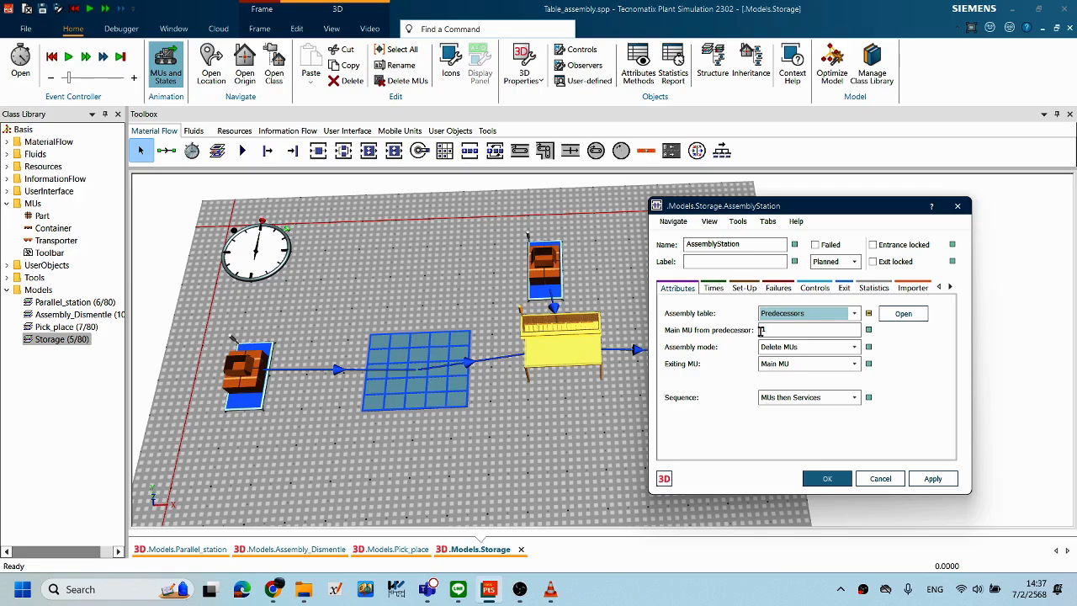
Step: Set the AssemblyStation's assembly table to MU Types and list the Part MU with number 4
{"action": "left_click", "coordinate": [854, 313]}
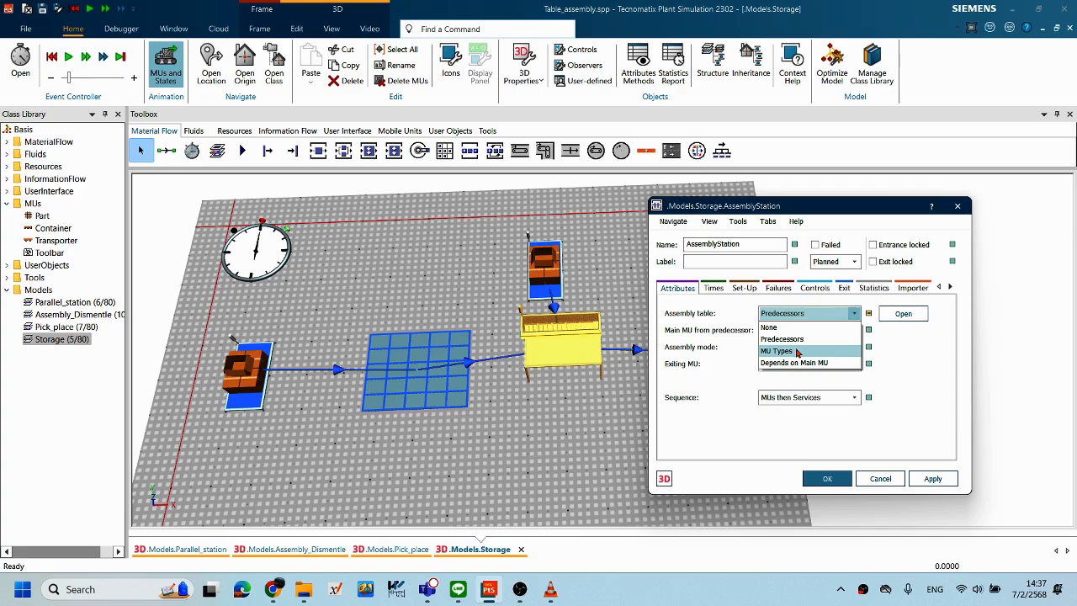
{"action": "left_click", "coordinate": [798, 351]}
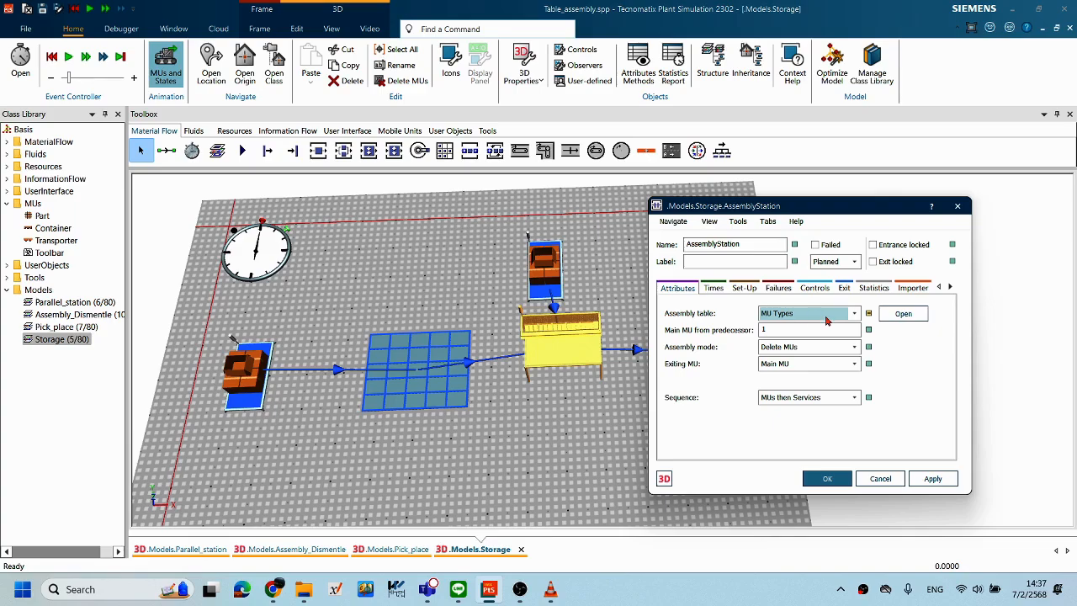
{"action": "left_click", "coordinate": [907, 319]}
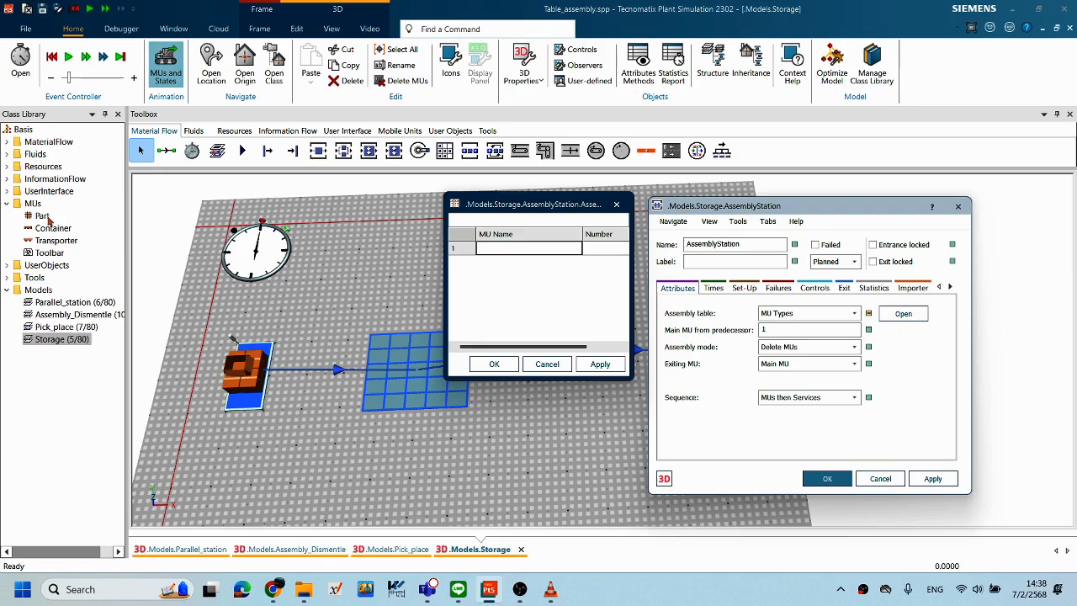
{"action": "left_click_drag", "start_coordinate": [42, 216], "coordinate": [526, 249]}
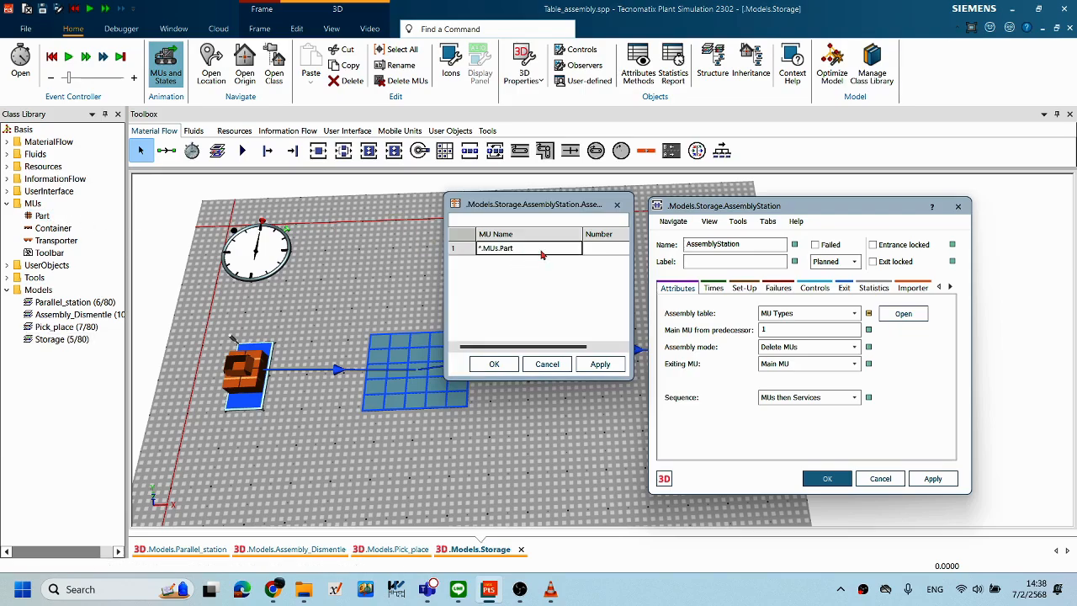
{"action": "left_click", "coordinate": [608, 249]}
{"action": "type", "text": "4"}
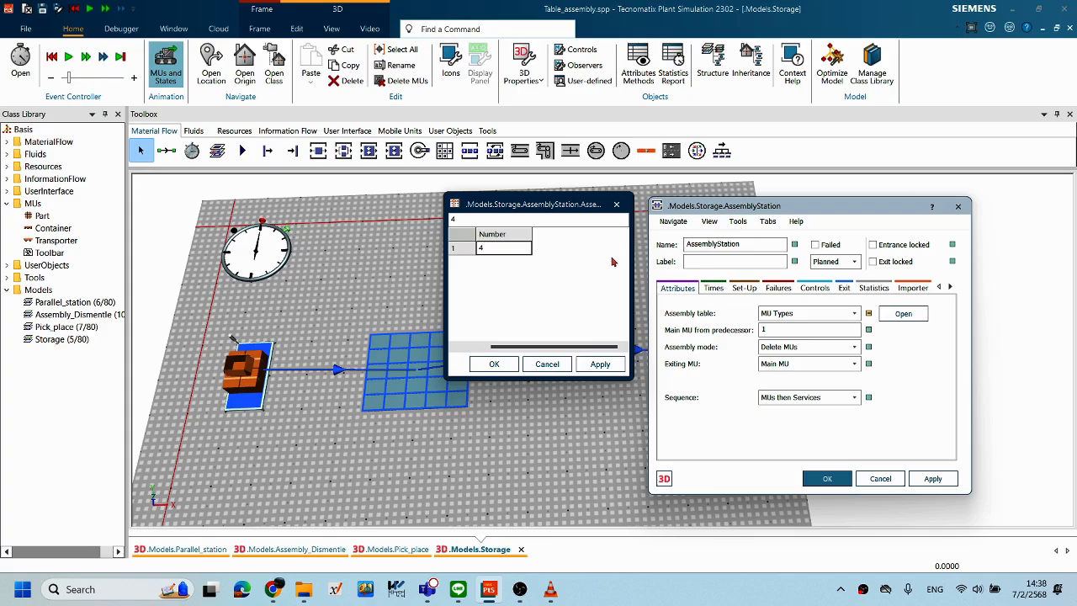
Step: Confirm the AssemblyStation's assembly table with 4 of *.MUs.Part and set its assembly mode to Attach MUs
{"action": "left_click", "coordinate": [601, 364]}
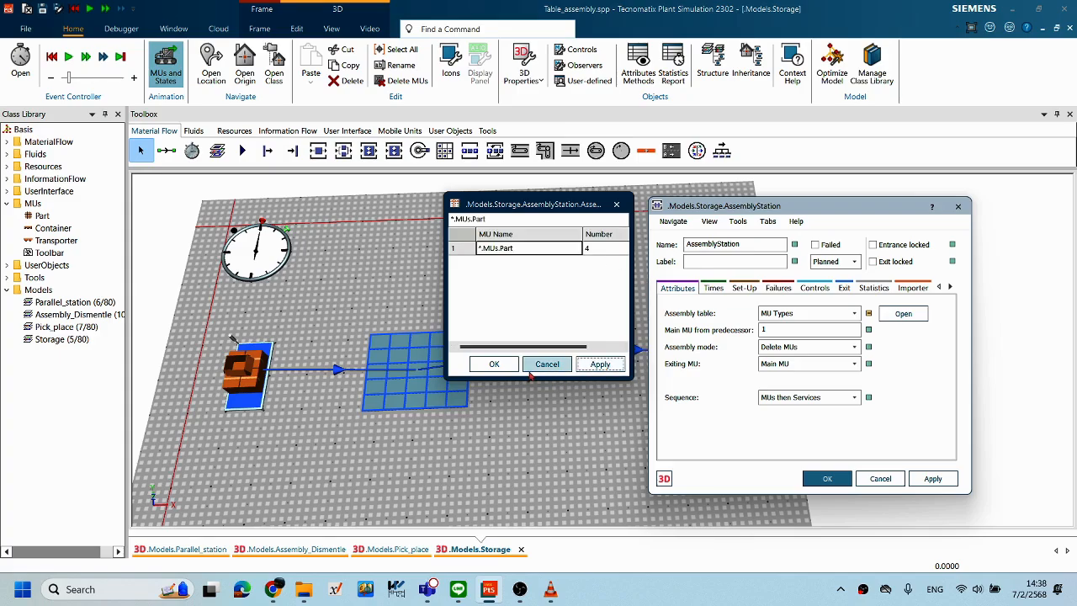
{"action": "left_click", "coordinate": [495, 364]}
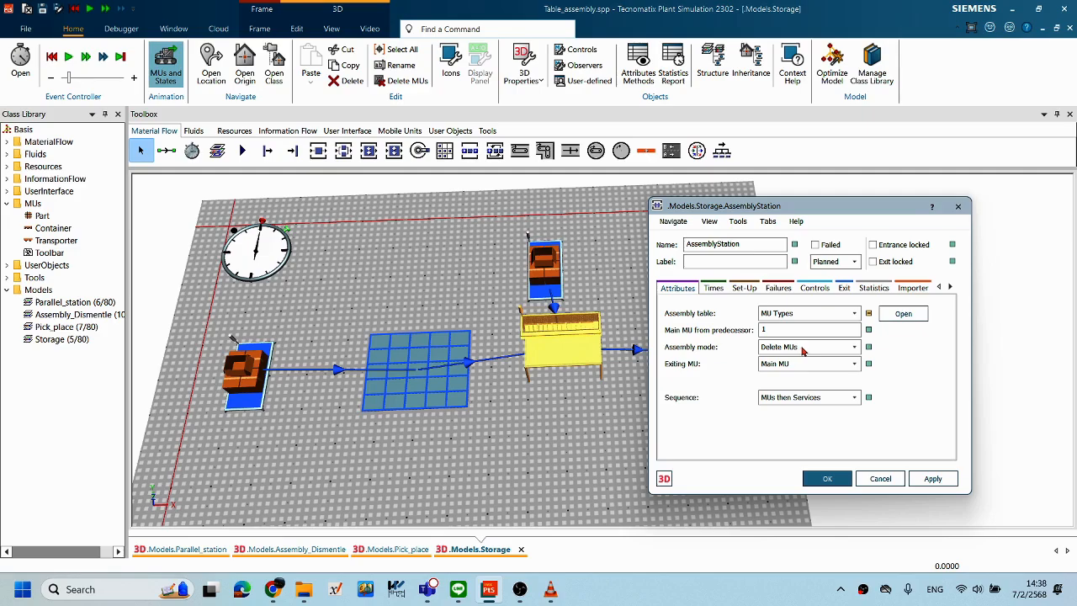
{"action": "left_click", "coordinate": [855, 347]}
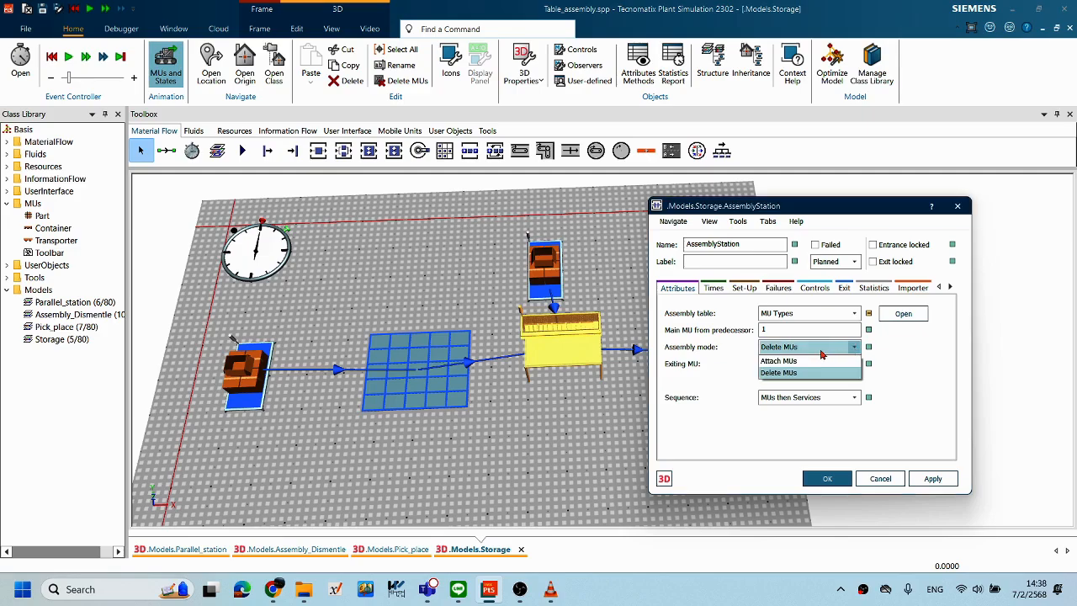
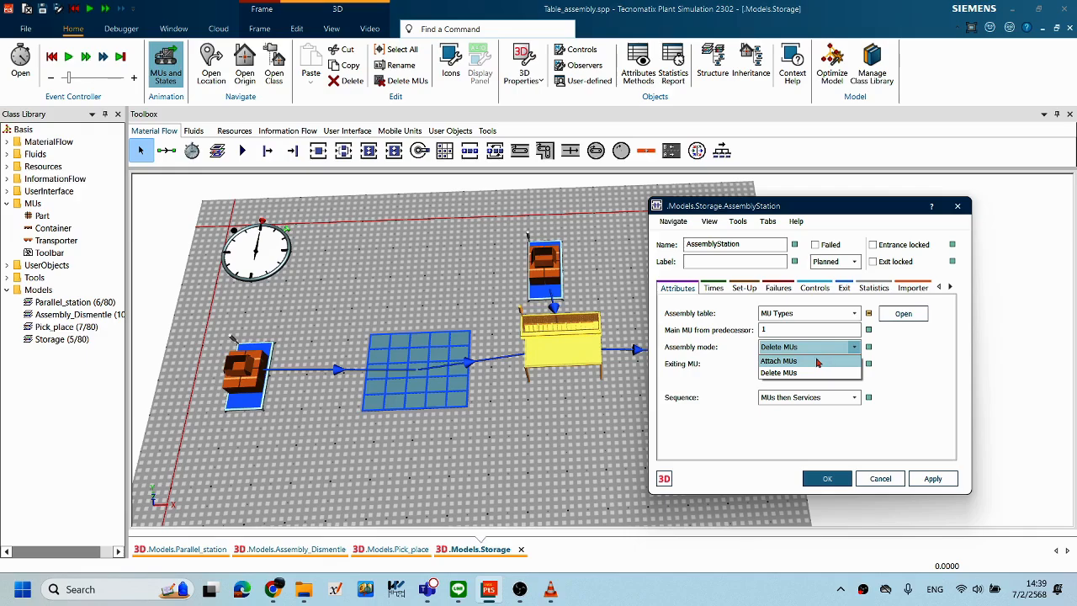
{"action": "left_click", "coordinate": [815, 361]}
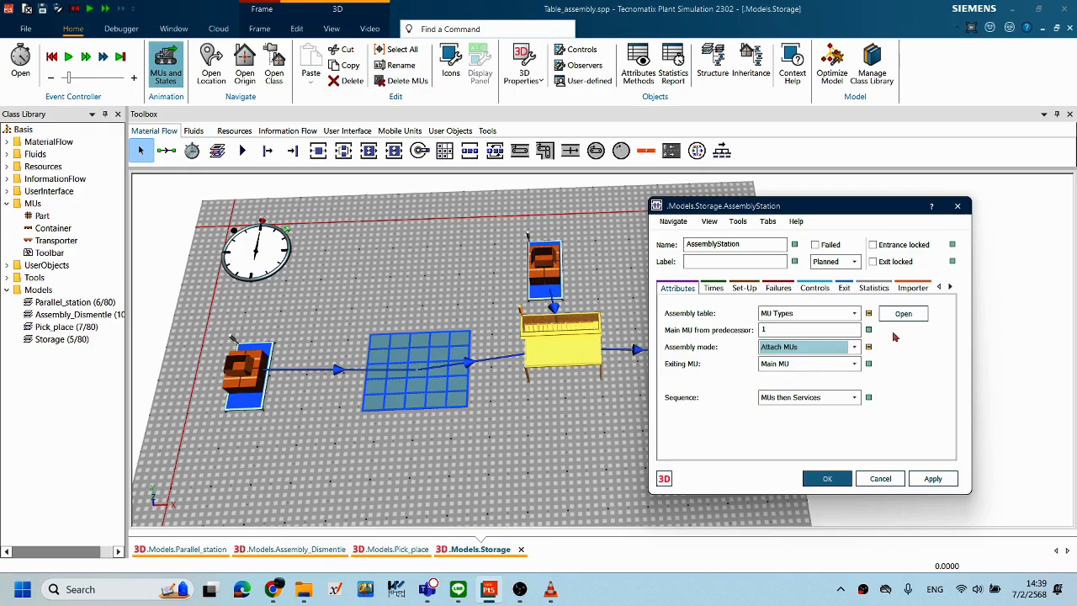
{"action": "left_click", "coordinate": [931, 478]}
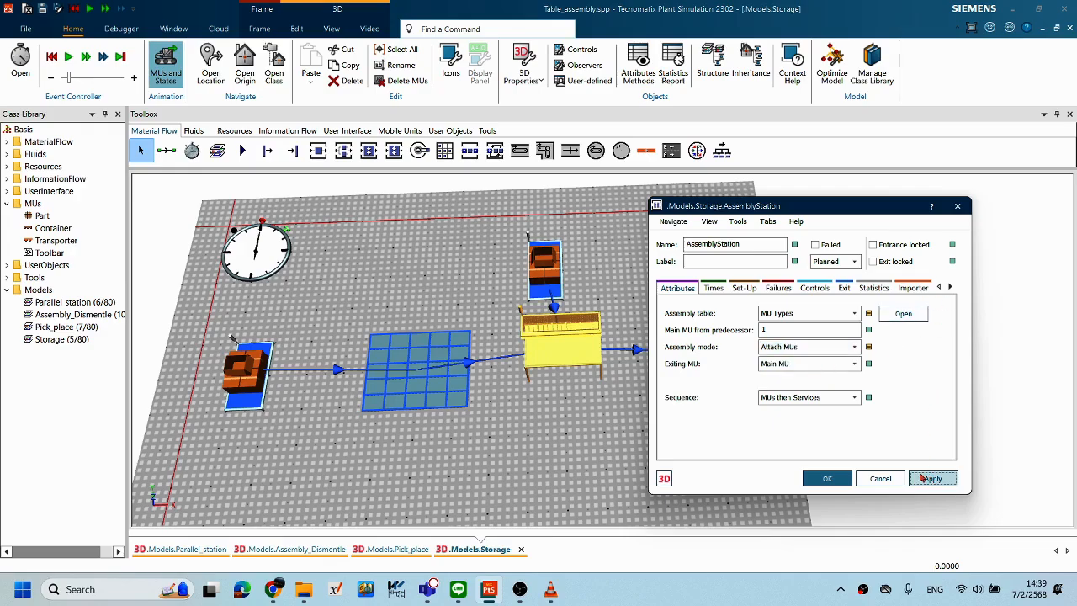
{"action": "left_click", "coordinate": [822, 479]}
Step: Run the Storage simulation briefly to check the material flow at the assembly station, and reset it
{"action": "right_click", "coordinate": [700, 228]}
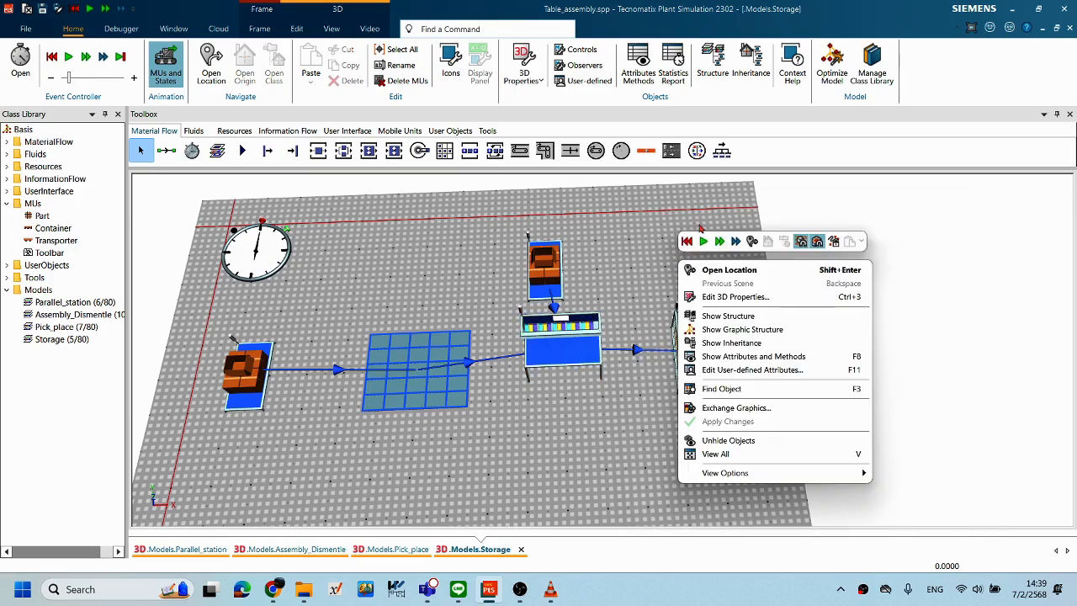
{"action": "left_click", "coordinate": [703, 242]}
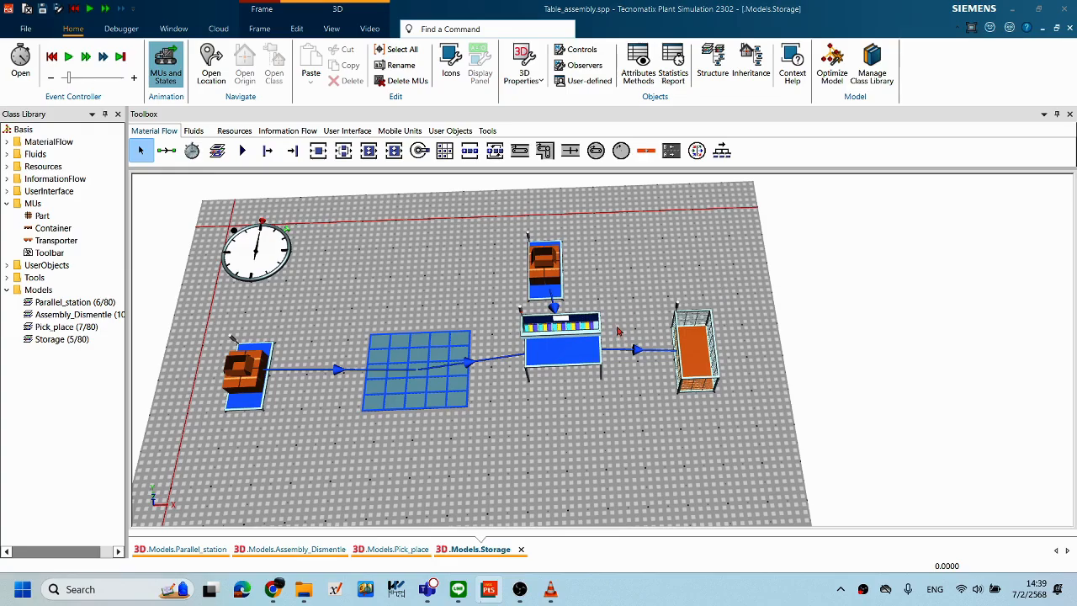
{"action": "scroll", "coordinate": [618, 331], "scroll_direction": "up", "scroll_amount": 3}
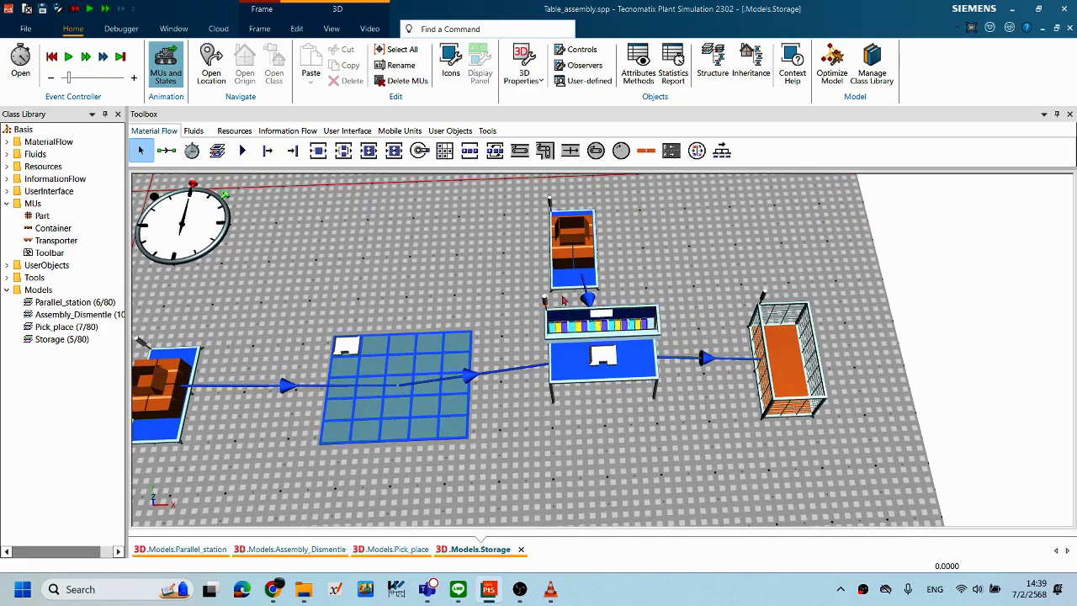
{"action": "right_click", "coordinate": [675, 246]}
{"action": "left_click", "coordinate": [683, 224]}
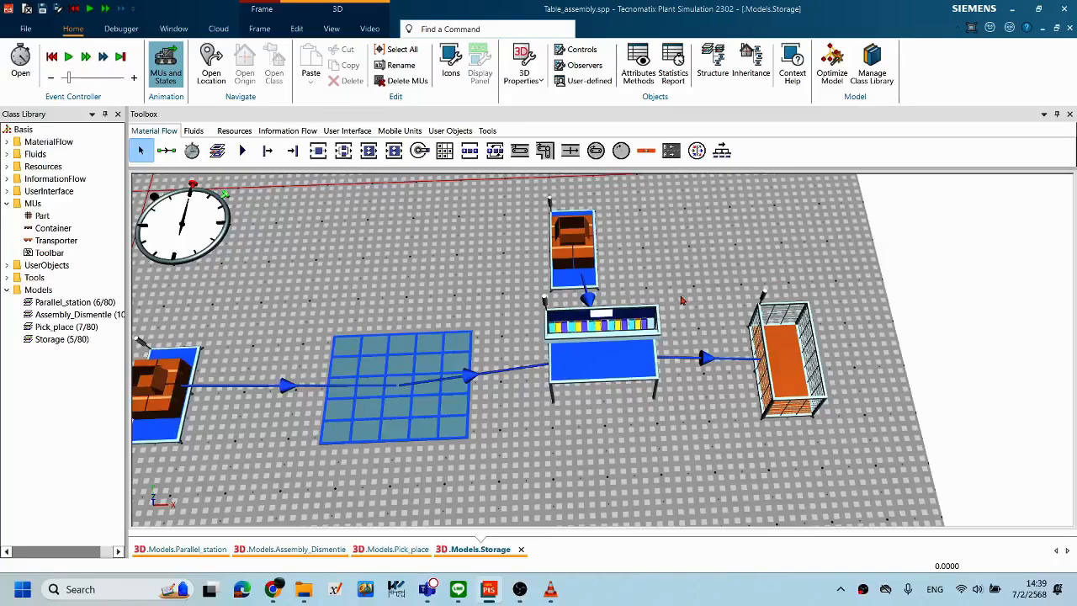
Step: Assign the Container mobile unit to the source that feeds the assembly station from behind
{"action": "left_click", "coordinate": [56, 229]}
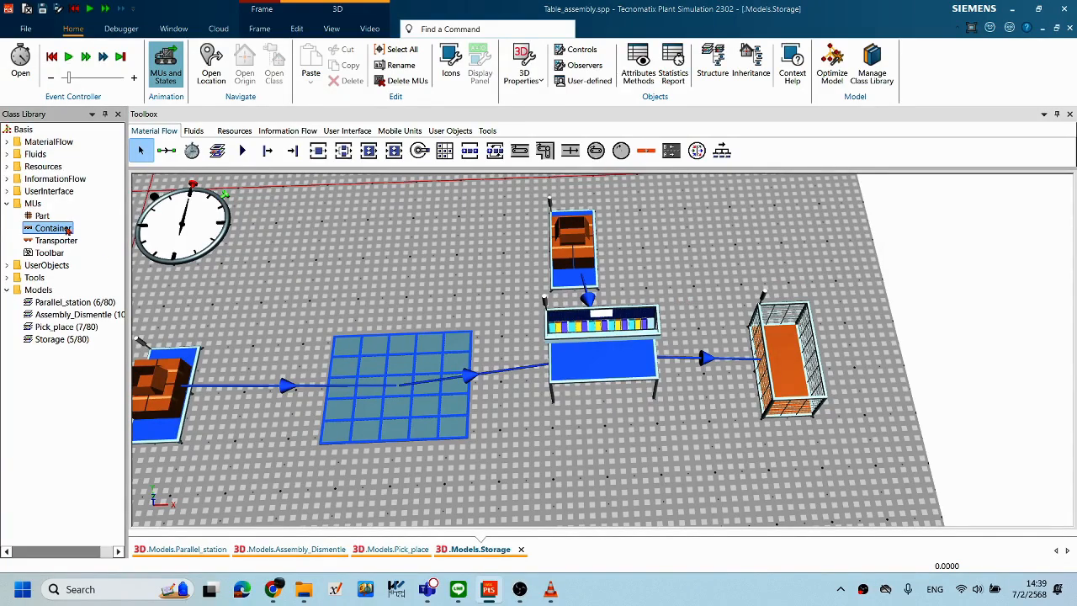
{"action": "left_click_drag", "start_coordinate": [52, 232], "coordinate": [572, 244]}
Step: Run the simulation from the start and examine how parts are attached to containers at the assembly station
{"action": "right_click", "coordinate": [715, 236]}
{"action": "left_click", "coordinate": [724, 216]}
{"action": "right_click", "coordinate": [727, 223]}
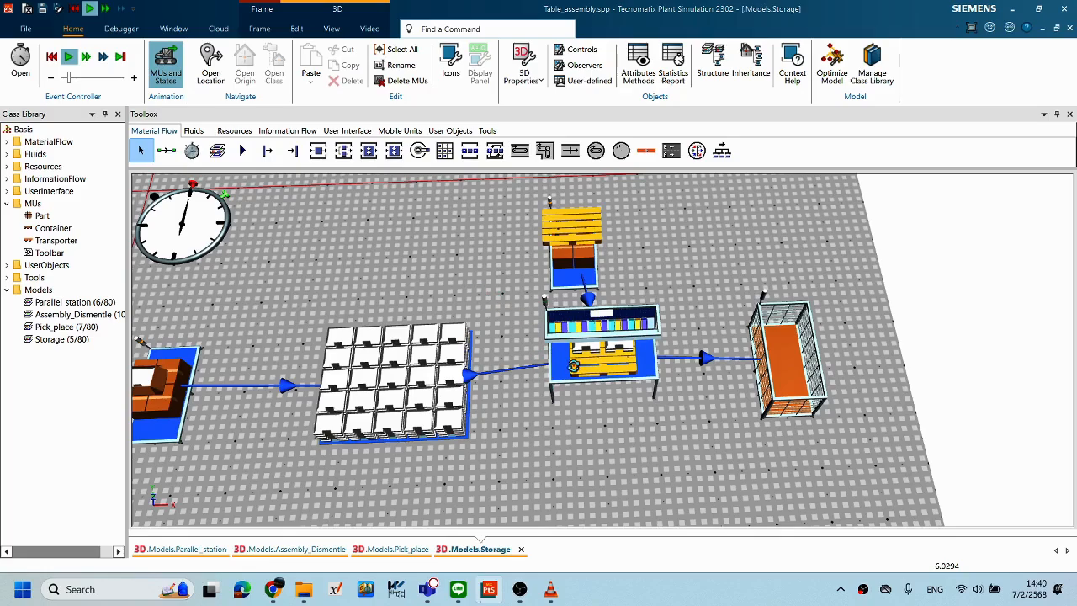
{"action": "middle_click_drag", "start_coordinate": [609, 370], "coordinate": [755, 281]}
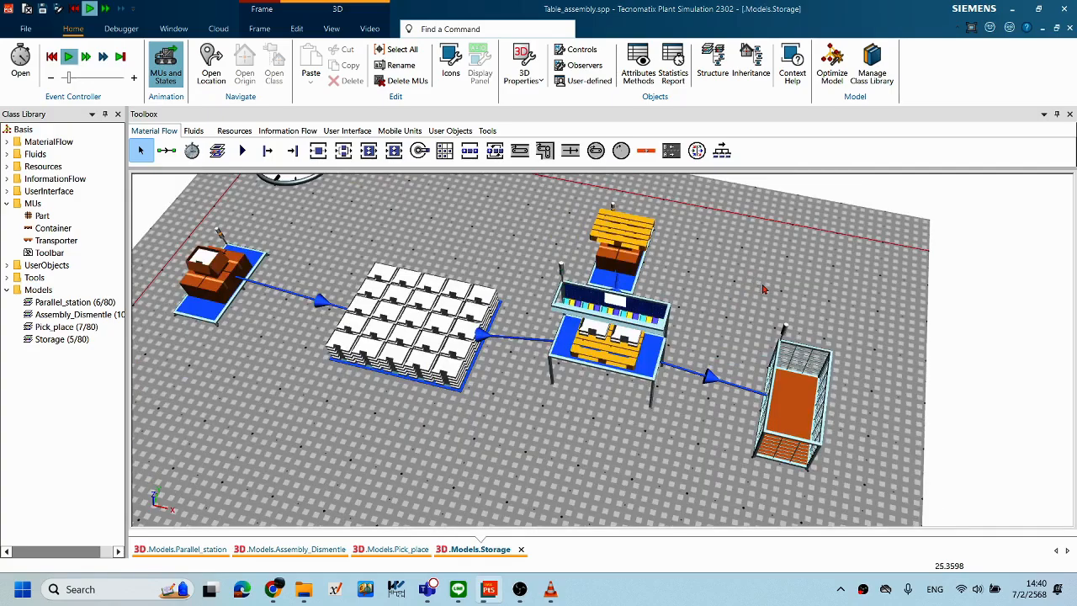
{"action": "middle_click_drag", "start_coordinate": [666, 295], "coordinate": [622, 319]}
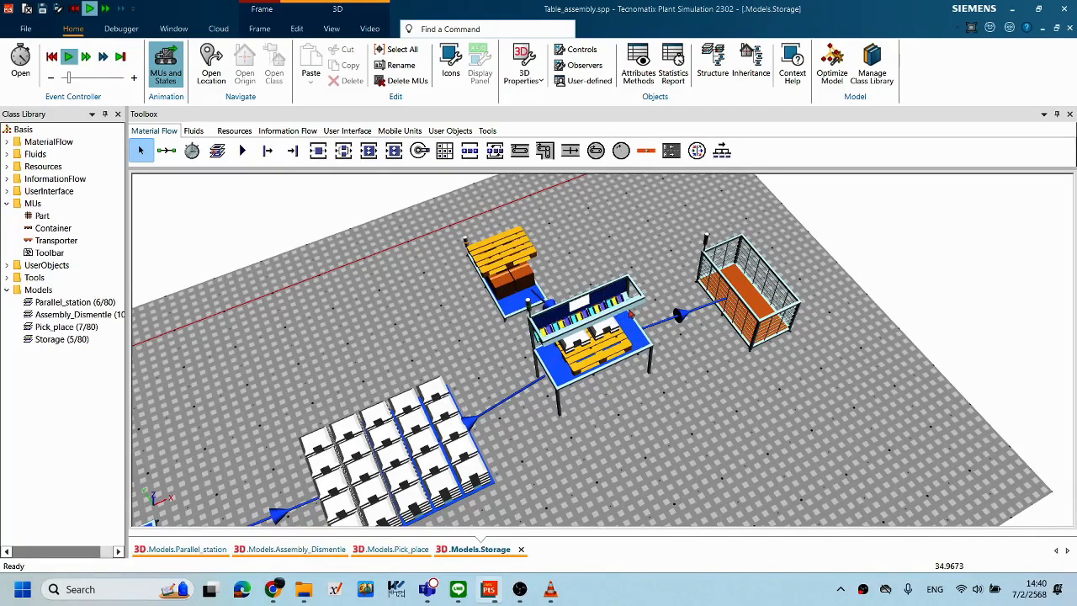
{"action": "middle_click_drag", "start_coordinate": [736, 334], "coordinate": [749, 346]}
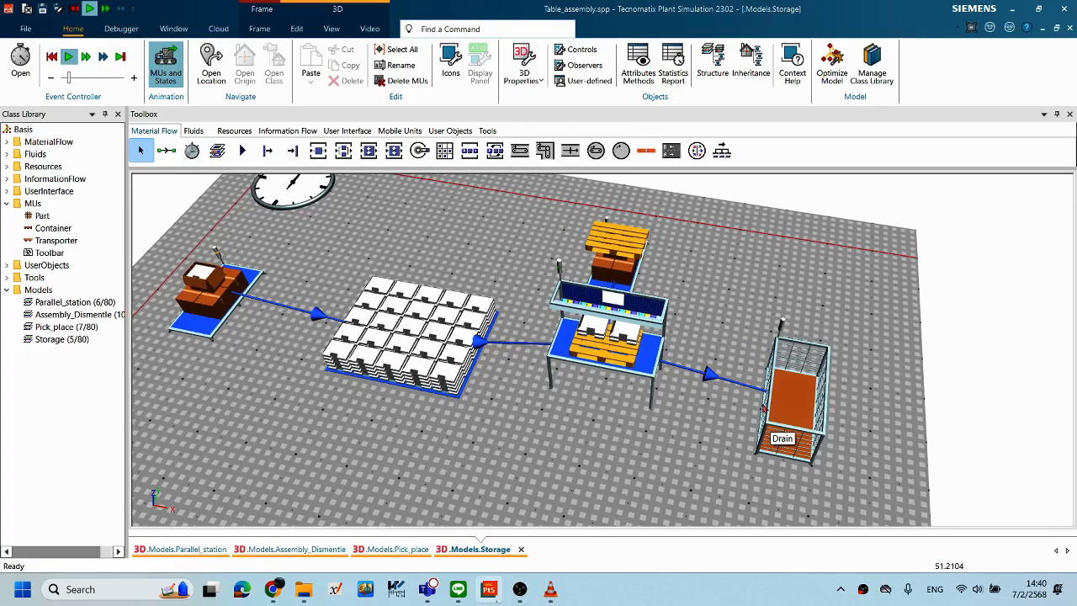
{"action": "middle_click_drag", "start_coordinate": [705, 383], "coordinate": [715, 383]}
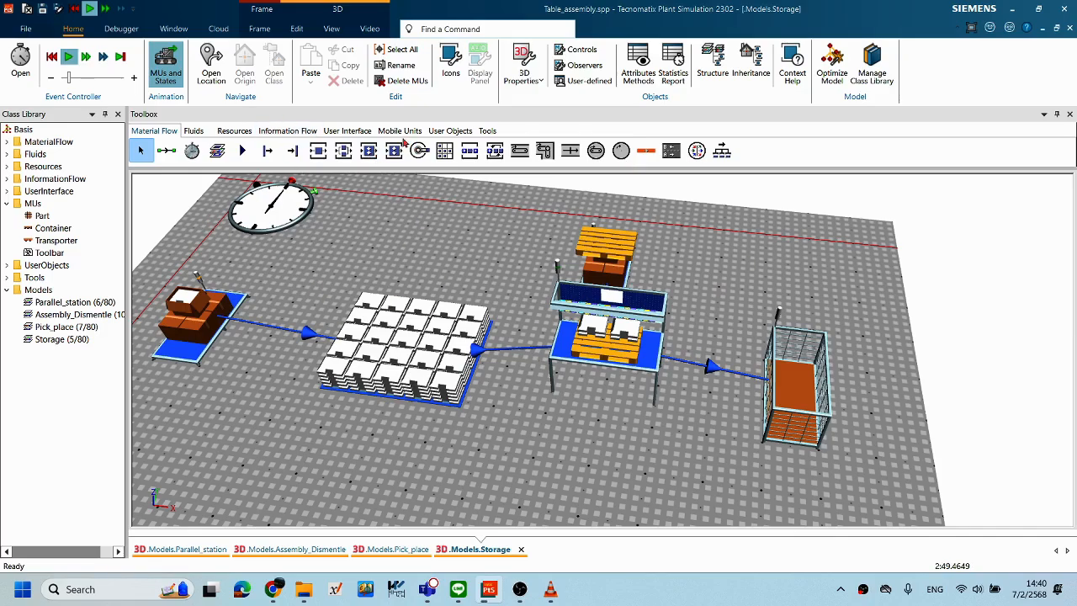
Step: Place two Display objects in the Storage model, one beside the part source and one beside the drain
{"action": "left_click", "coordinate": [357, 133]}
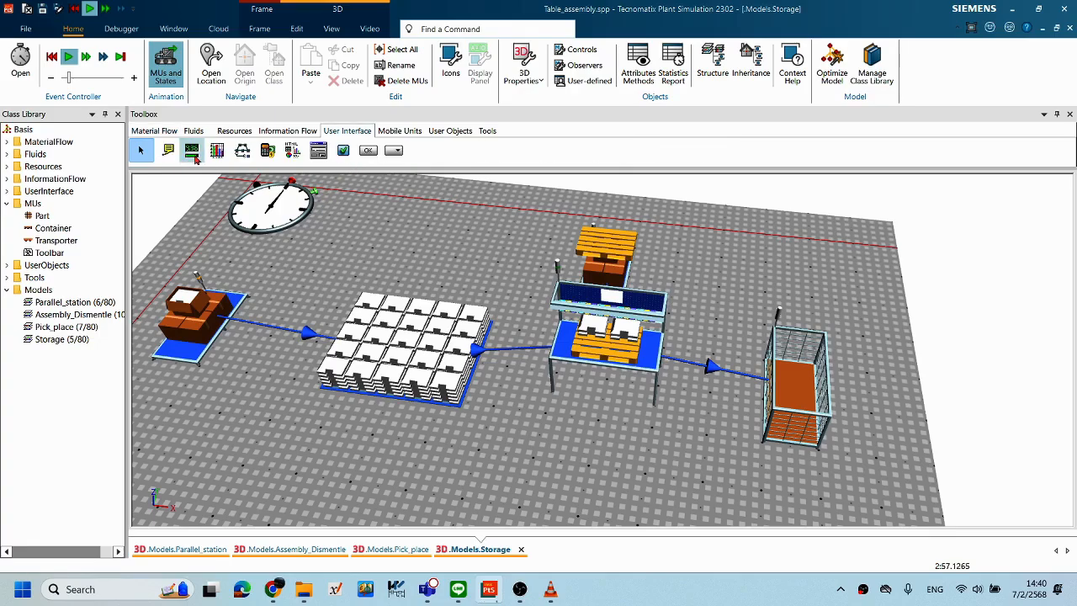
{"action": "left_click_drag", "start_coordinate": [193, 151], "coordinate": [170, 380]}
{"action": "left_click_drag", "start_coordinate": [192, 152], "coordinate": [780, 471]}
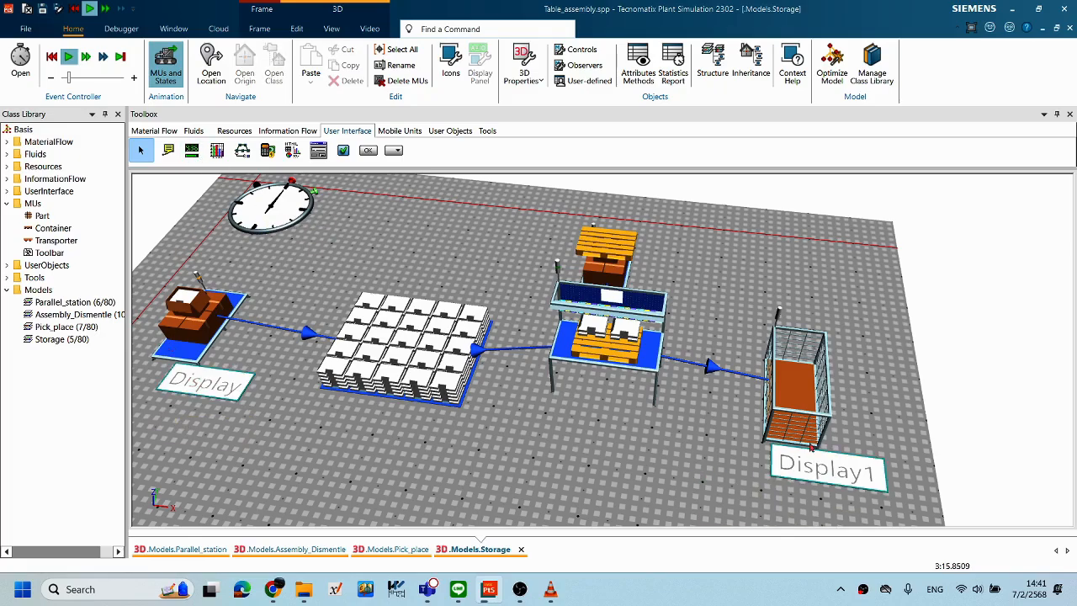
Step: Link the display beside the drain to the Drain and the display beside the part source to the Source
{"action": "left_click", "coordinate": [800, 373]}
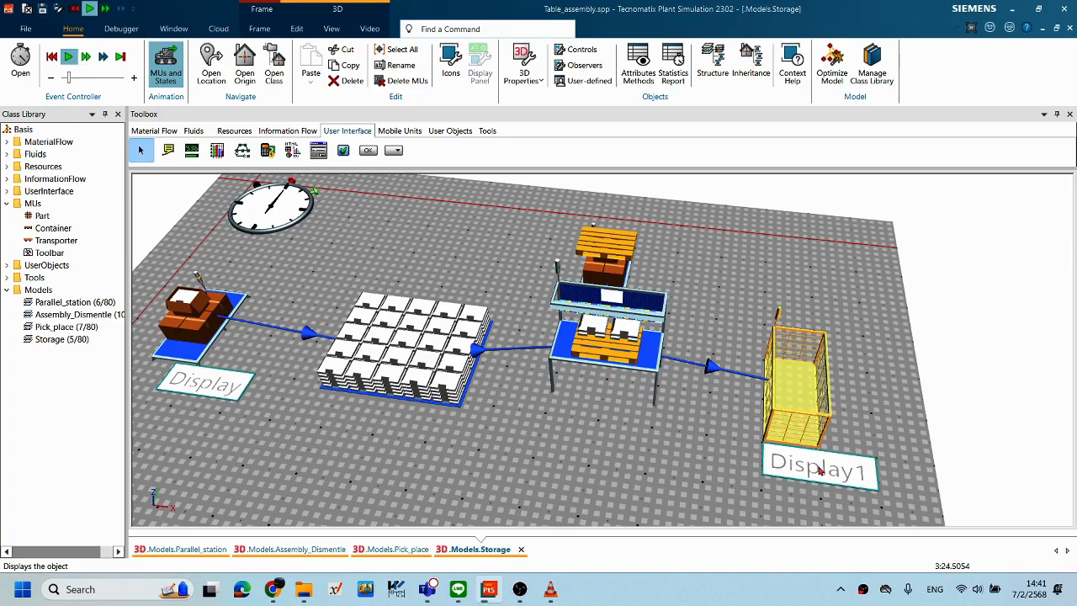
{"action": "left_click", "coordinate": [244, 341]}
{"action": "left_click", "coordinate": [192, 332]}
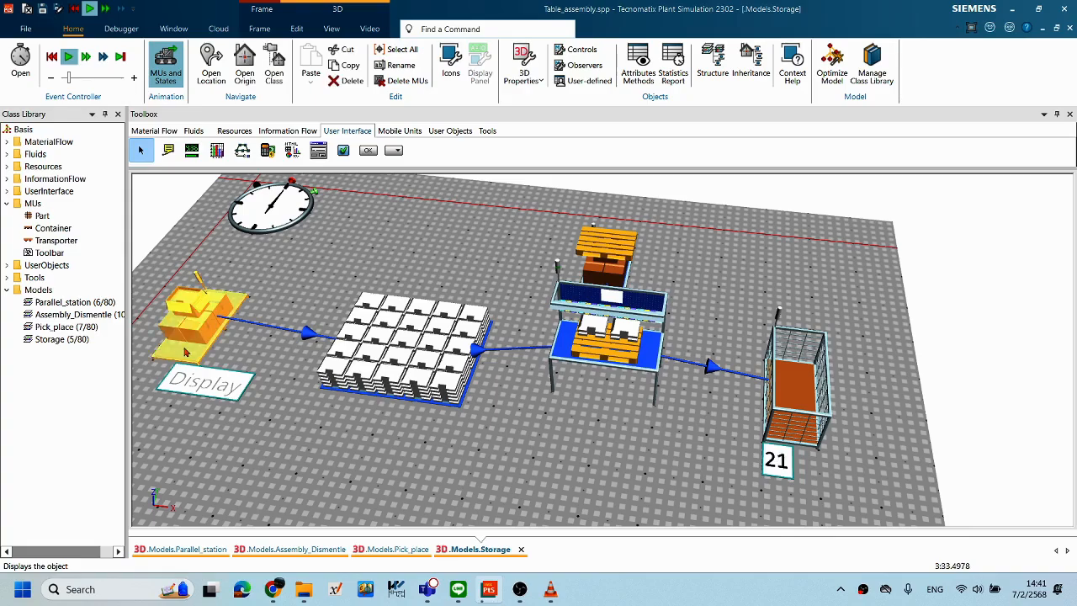
{"action": "left_click", "coordinate": [192, 396]}
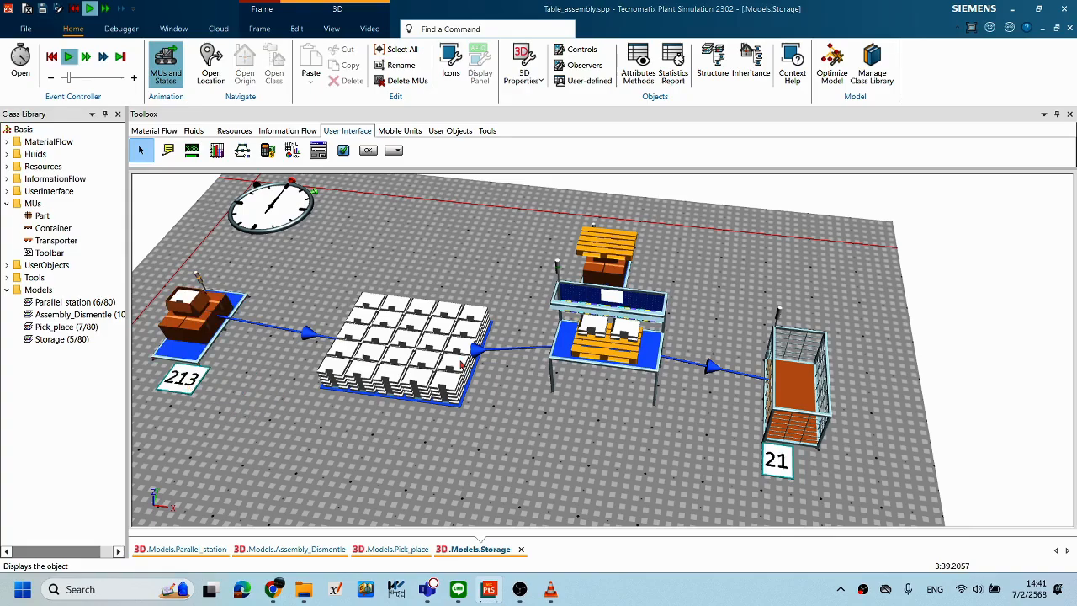
Step: Reset and rerun the simulation to compare the source and drain displays, and reset it again
{"action": "right_click", "coordinate": [707, 263]}
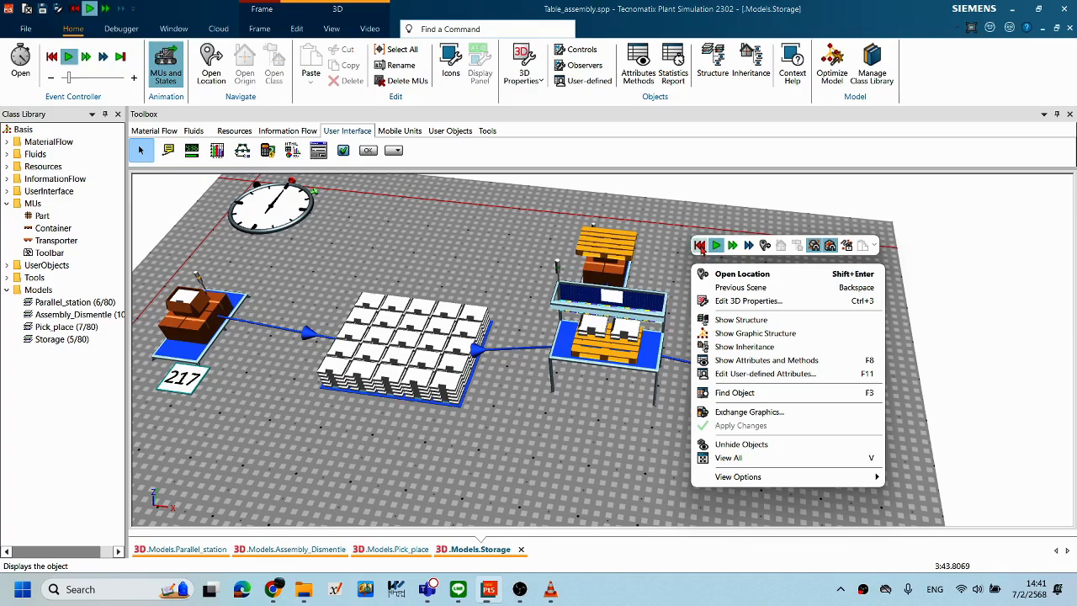
{"action": "left_click", "coordinate": [750, 332]}
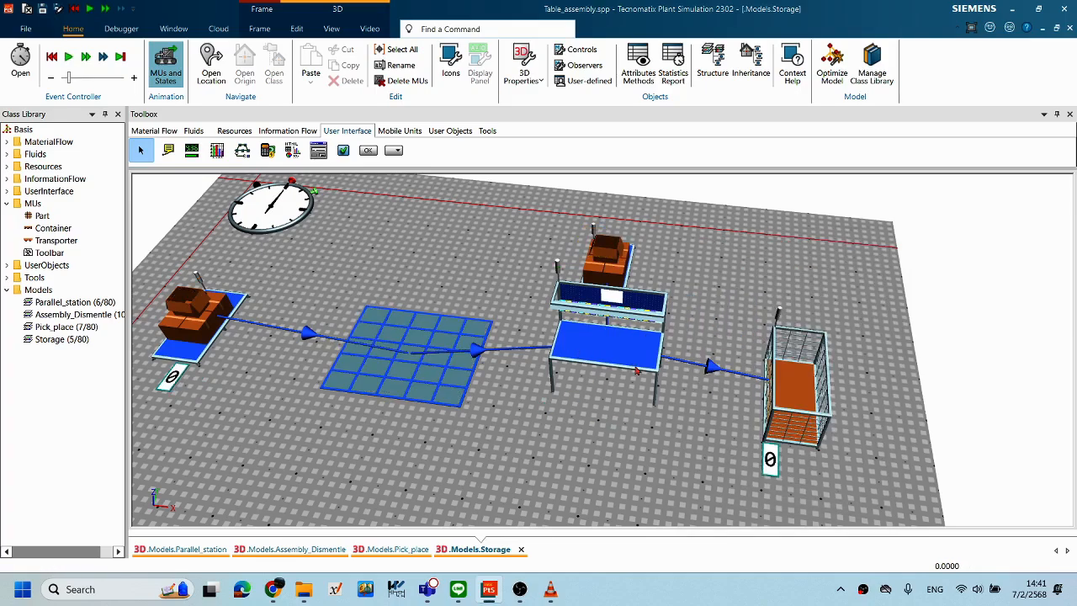
{"action": "right_click", "coordinate": [720, 255]}
{"action": "left_click", "coordinate": [730, 237]}
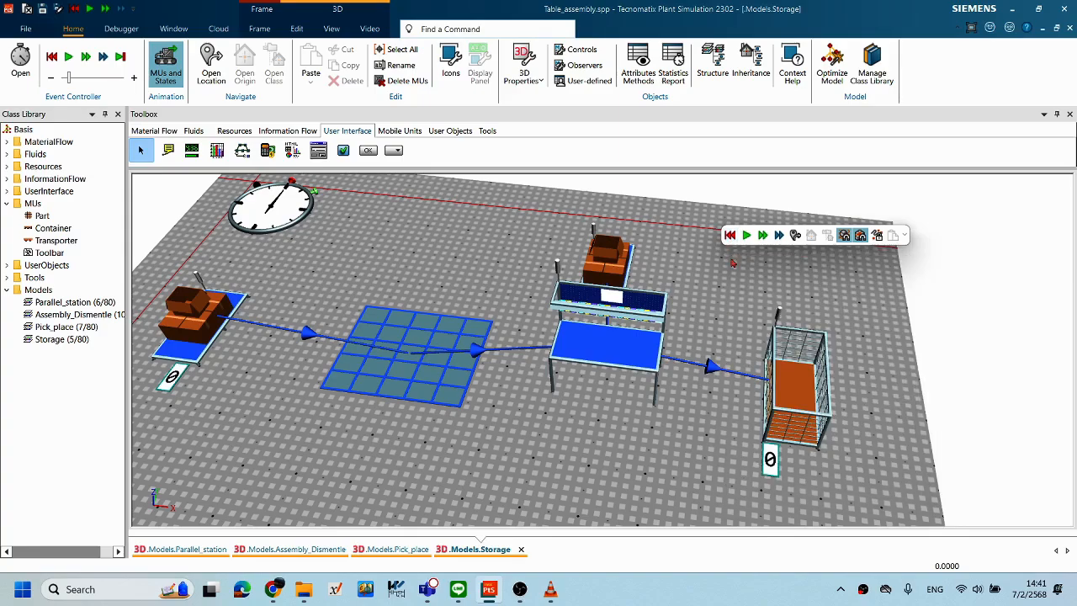
{"action": "right_click", "coordinate": [725, 278]}
{"action": "left_click", "coordinate": [746, 252]}
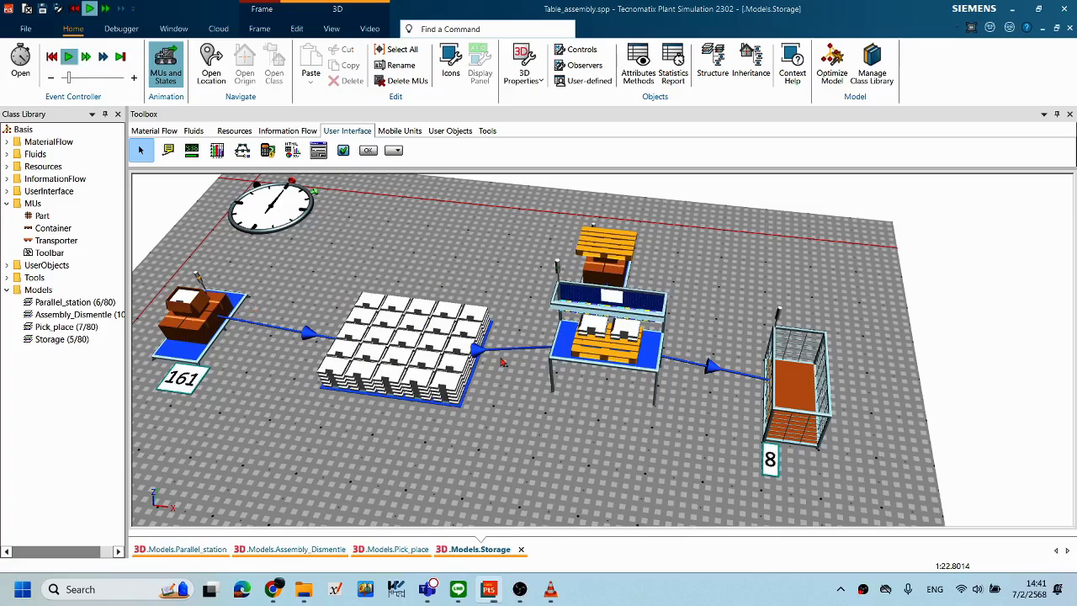
{"action": "right_click", "coordinate": [618, 189]}
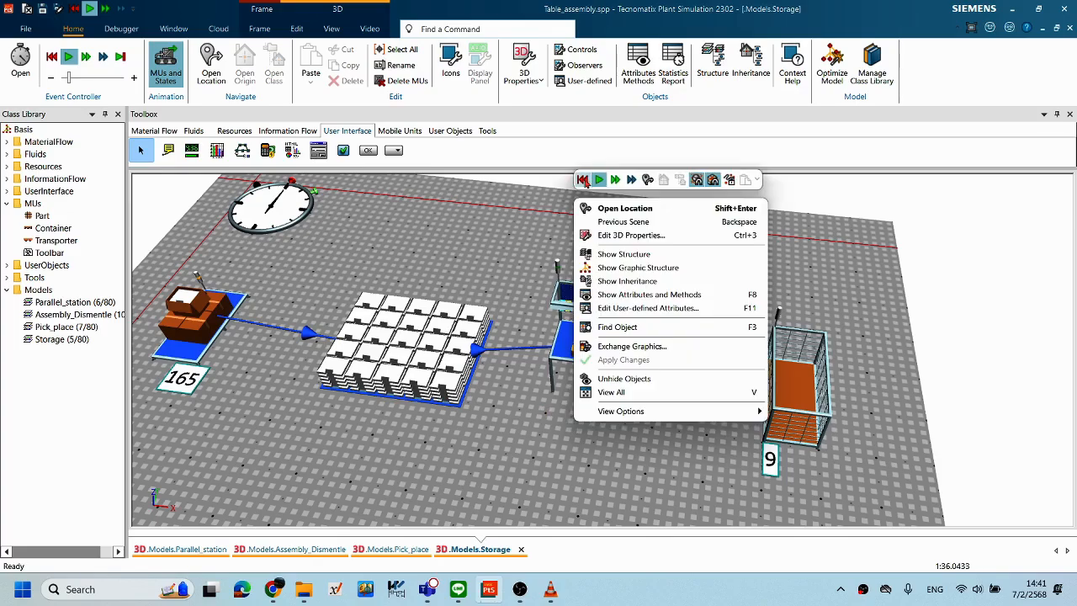
{"action": "left_click", "coordinate": [582, 180]}
Step: Review the part source's creation attributes beside the model and close its settings without changing anything
{"action": "double_click", "coordinate": [192, 345]}
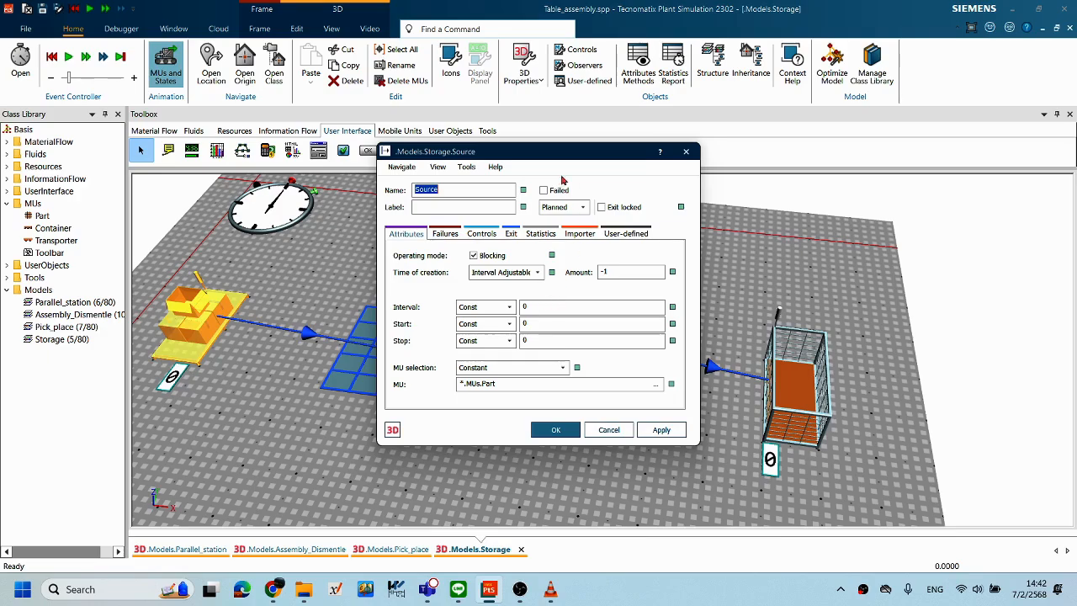
{"action": "left_click_drag", "start_coordinate": [577, 160], "coordinate": [242, 382]}
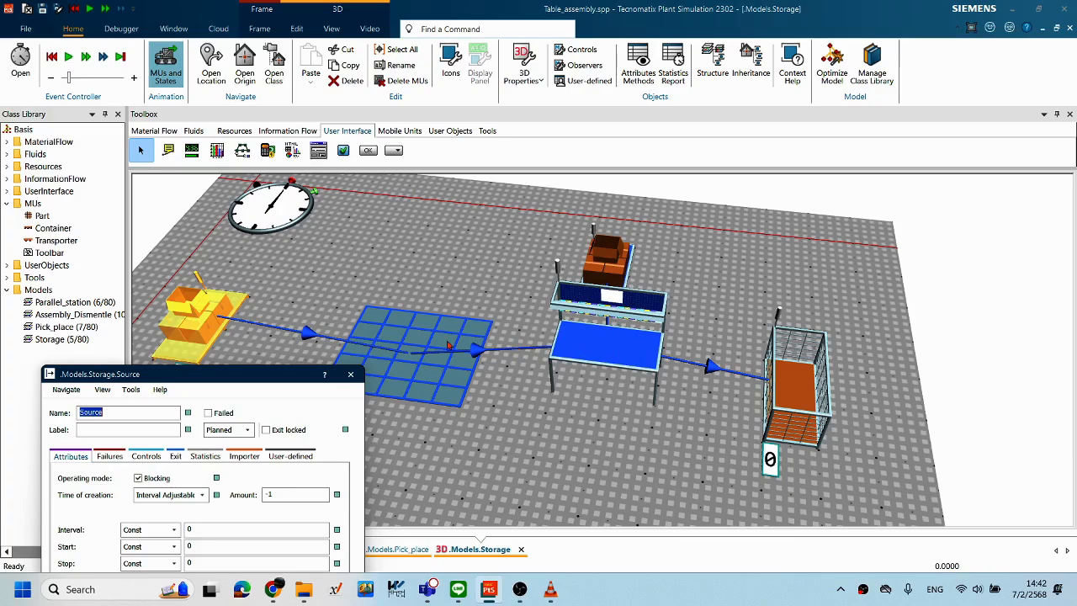
{"action": "left_click_drag", "start_coordinate": [241, 375], "coordinate": [729, 384]}
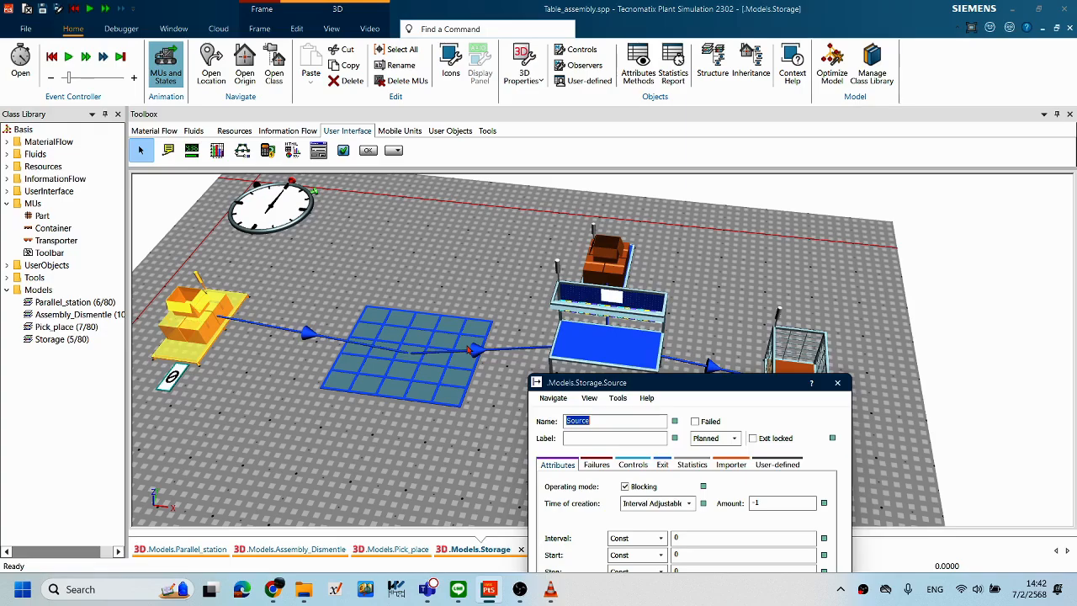
{"action": "left_click_drag", "start_coordinate": [656, 382], "coordinate": [396, 400]}
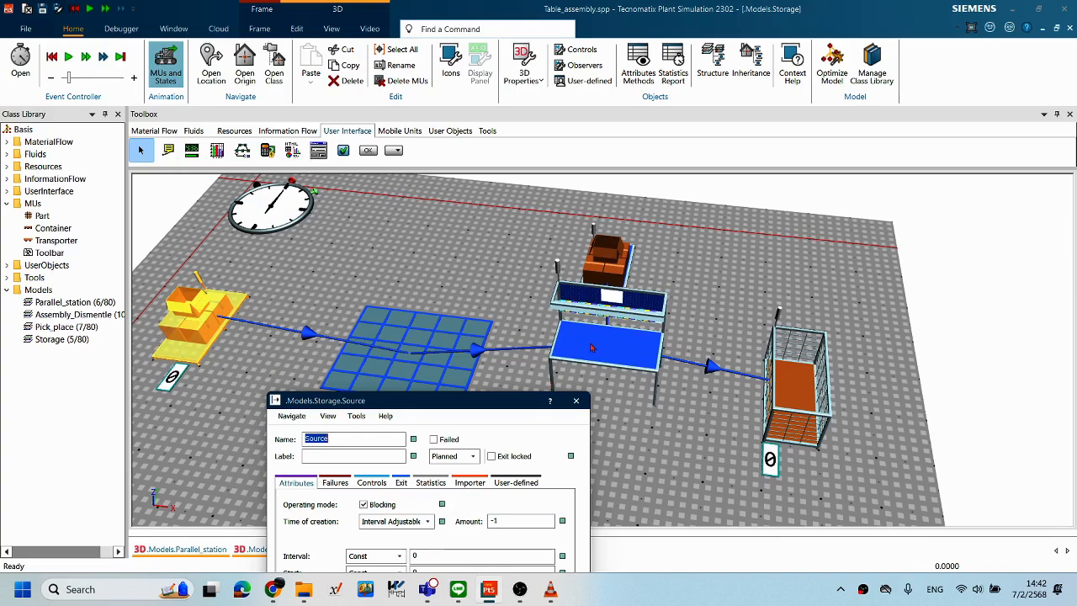
{"action": "left_click_drag", "start_coordinate": [465, 407], "coordinate": [411, 382]}
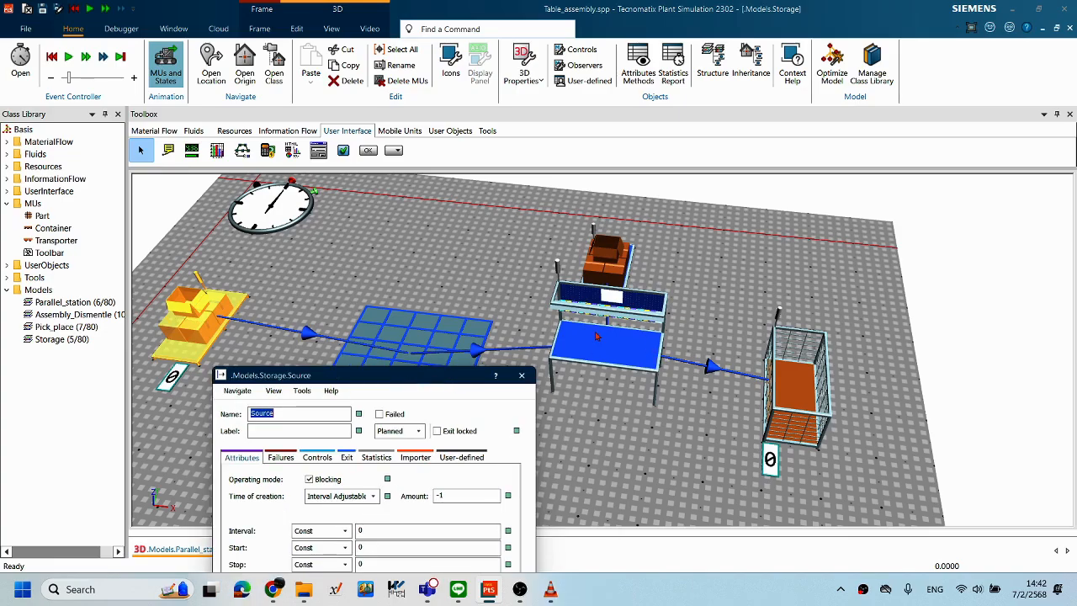
{"action": "left_click_drag", "start_coordinate": [452, 221], "coordinate": [457, 208]}
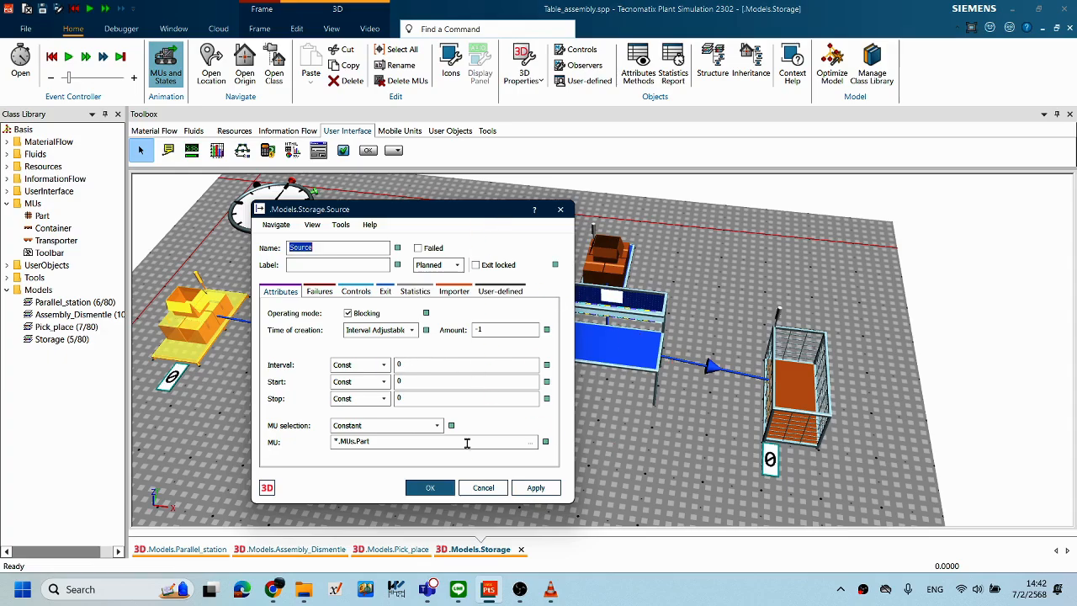
{"action": "left_click", "coordinate": [445, 489]}
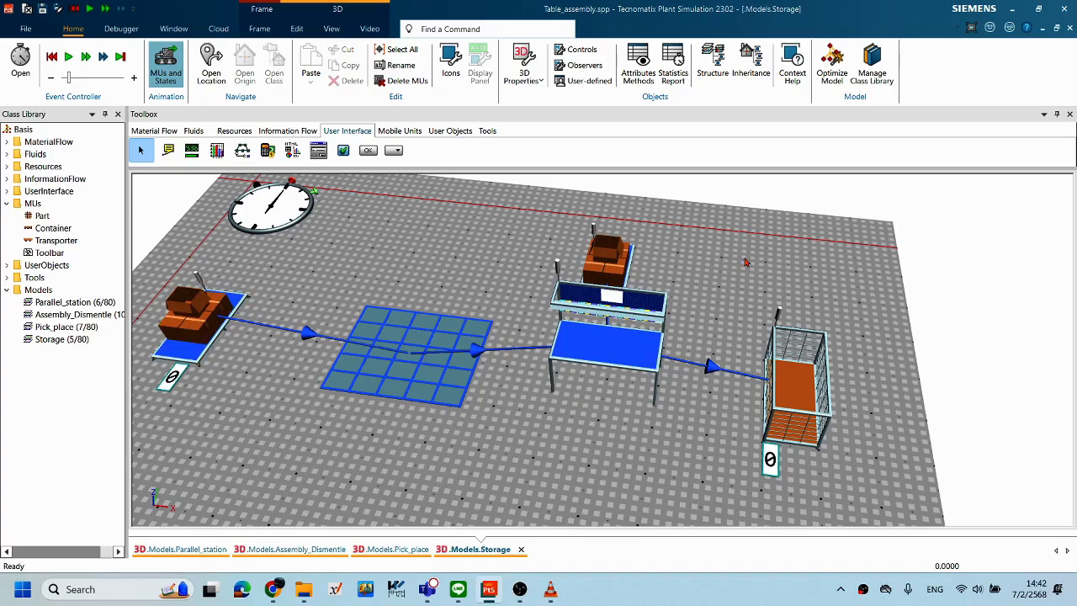
Step: Run the Storage simulation to watch the source and drain displays, and reset it
{"action": "right_click", "coordinate": [743, 259]}
{"action": "left_click", "coordinate": [768, 239]}
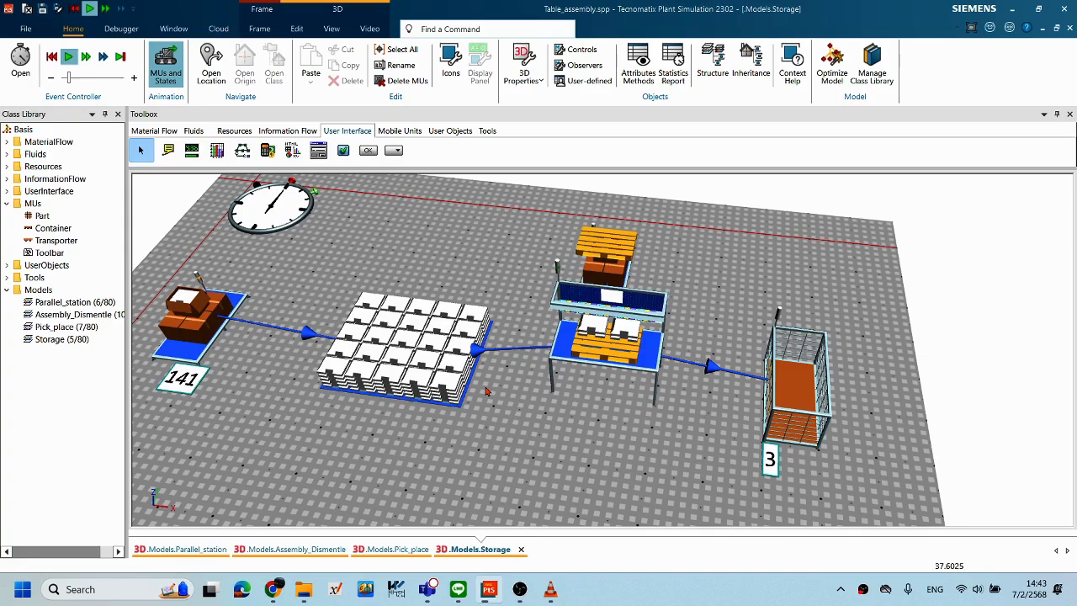
{"action": "right_click", "coordinate": [697, 279]}
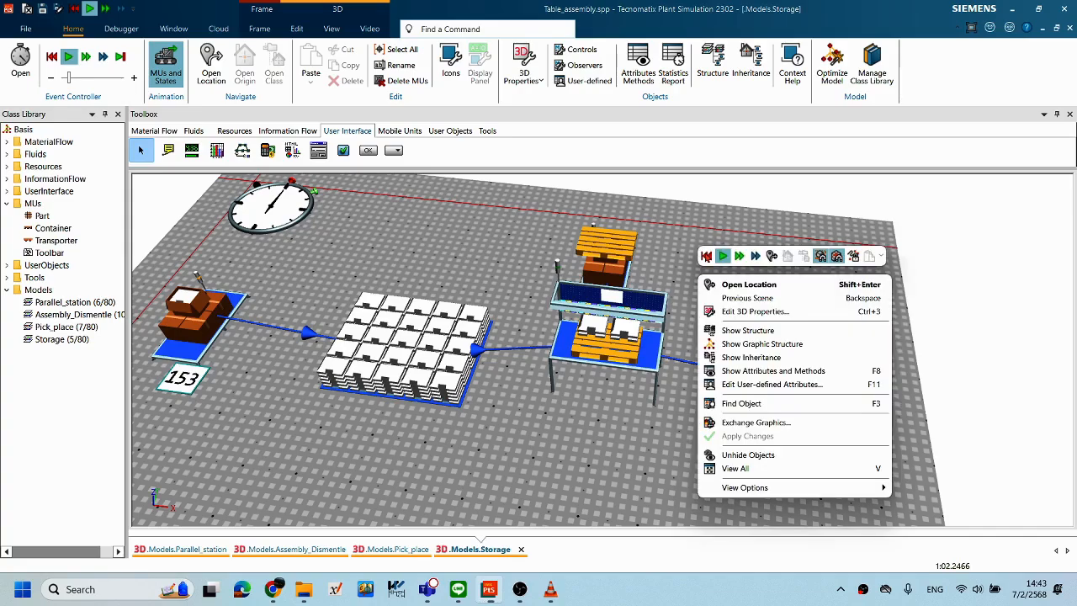
{"action": "left_click", "coordinate": [705, 256]}
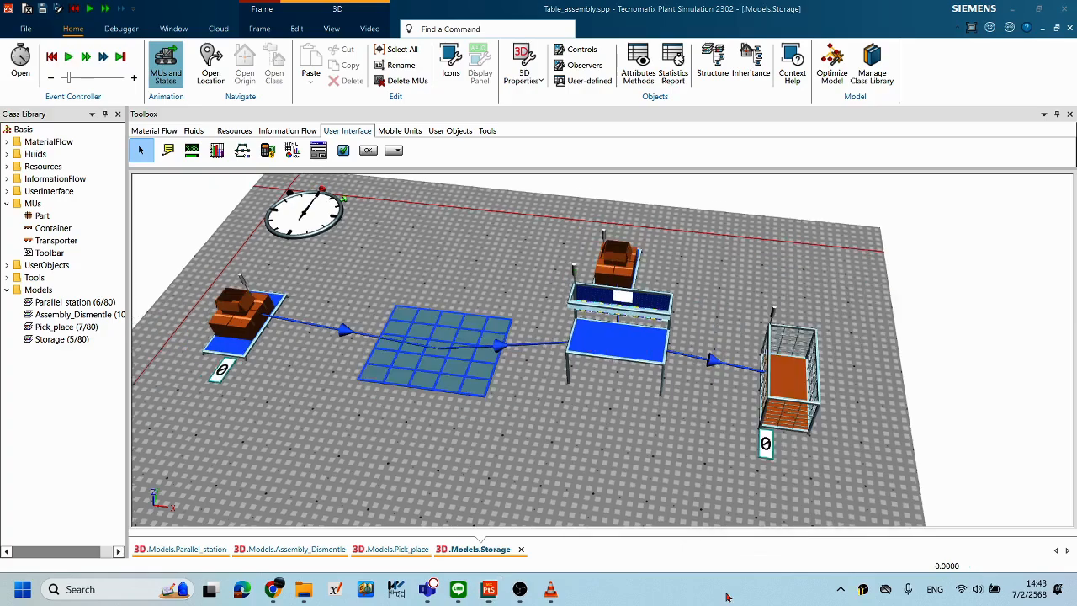
Step: Move the Drain well away from the assembly station and delete the connector between the two
{"action": "scroll", "coordinate": [799, 421], "scroll_direction": "up", "scroll_amount": 3}
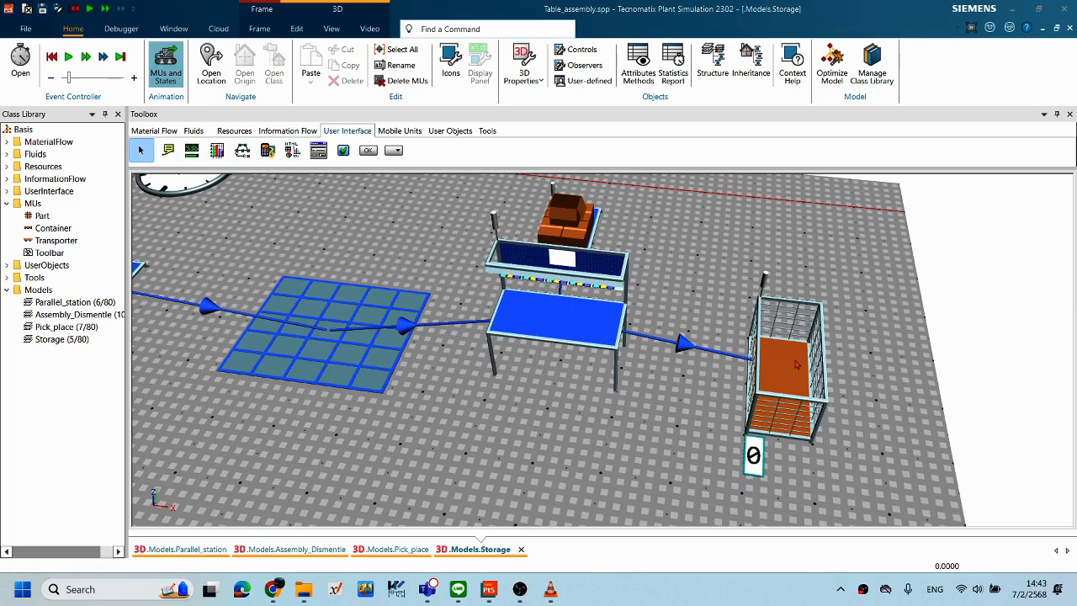
{"action": "left_click_drag", "start_coordinate": [846, 356], "coordinate": [899, 361]}
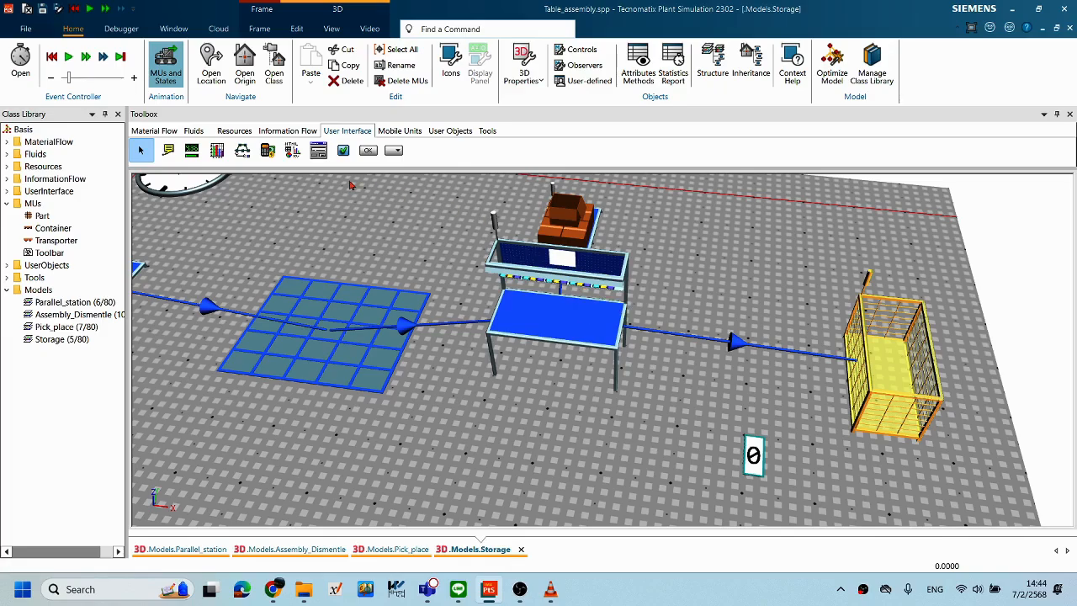
{"action": "left_click", "coordinate": [173, 133]}
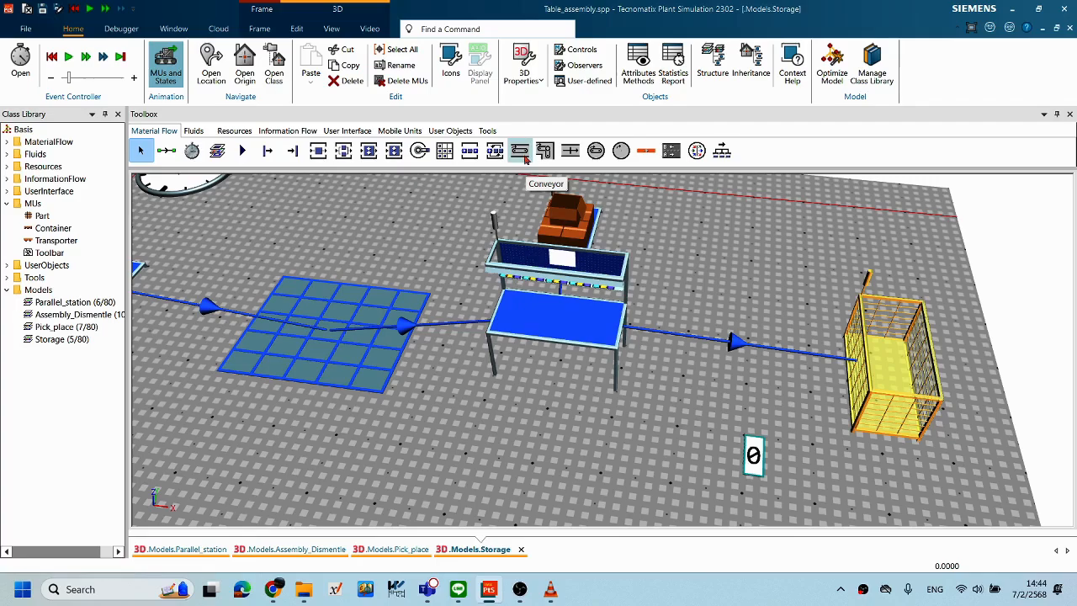
{"action": "left_click", "coordinate": [737, 348]}
{"action": "key", "text": "Delete"}
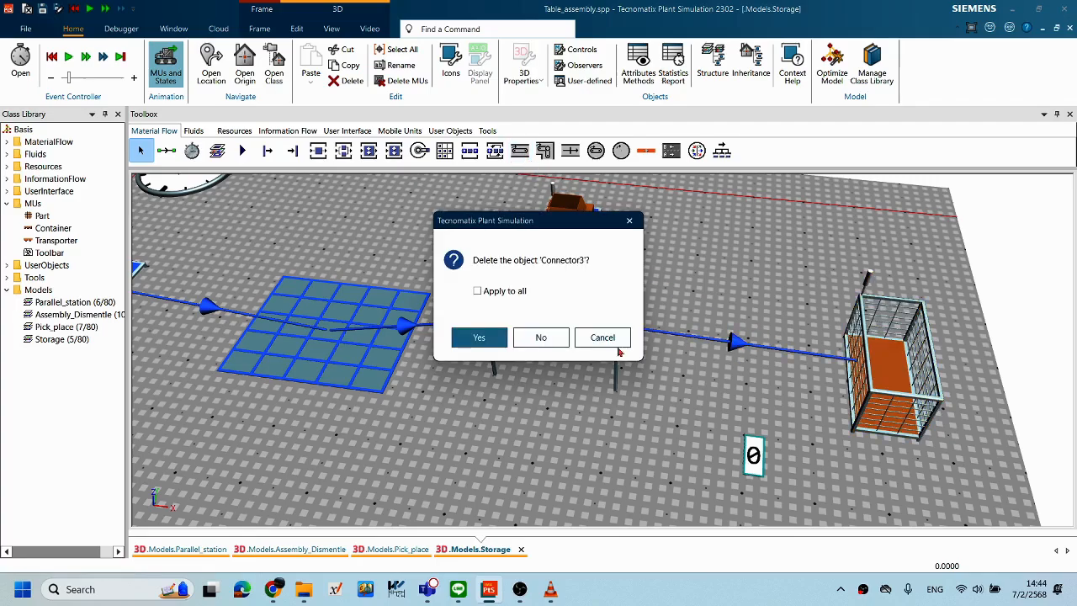
{"action": "left_click", "coordinate": [476, 339]}
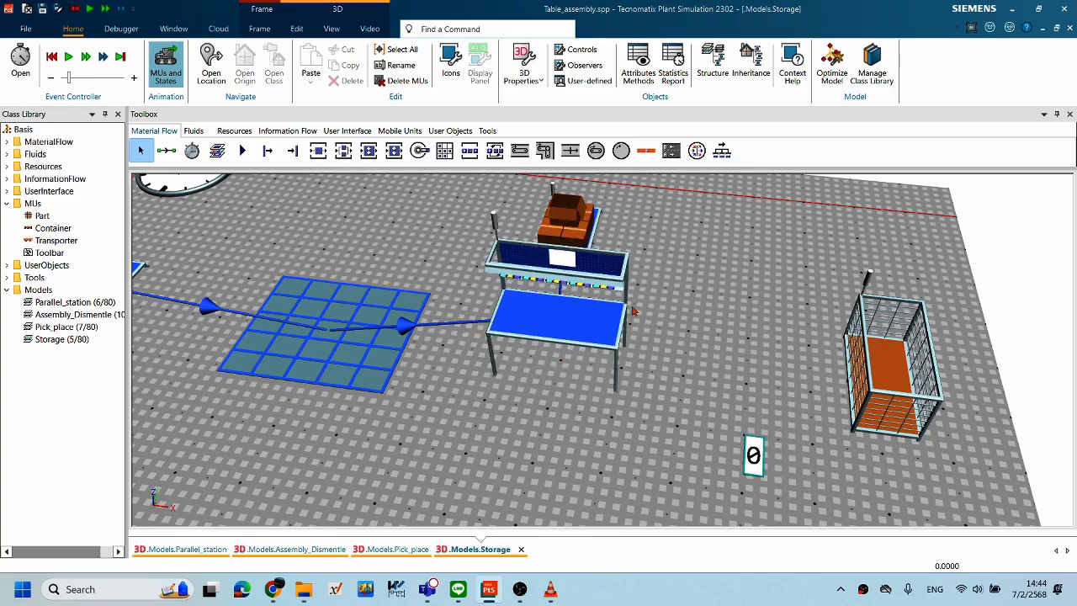
{"action": "scroll", "coordinate": [638, 310], "scroll_direction": "down", "scroll_amount": 3}
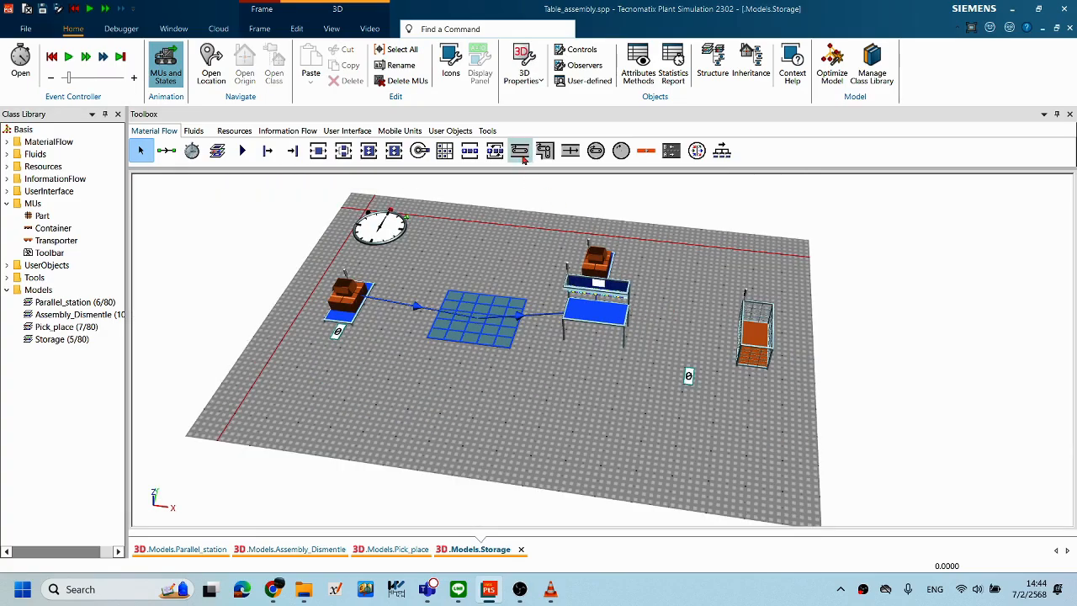
{"action": "left_click_drag", "start_coordinate": [756, 344], "coordinate": [866, 344]}
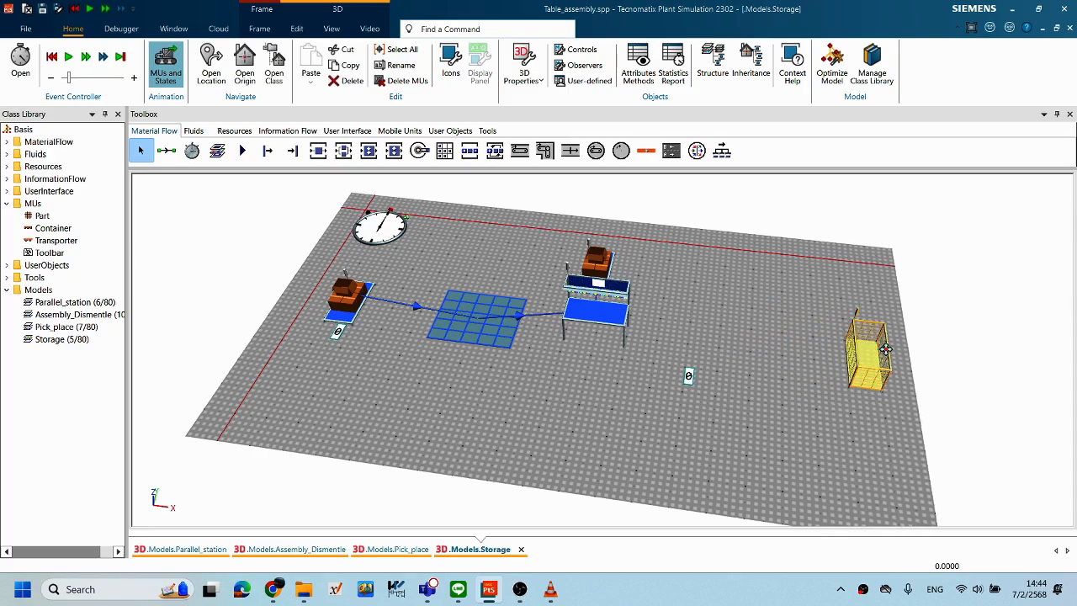
{"action": "left_click", "coordinate": [494, 210]}
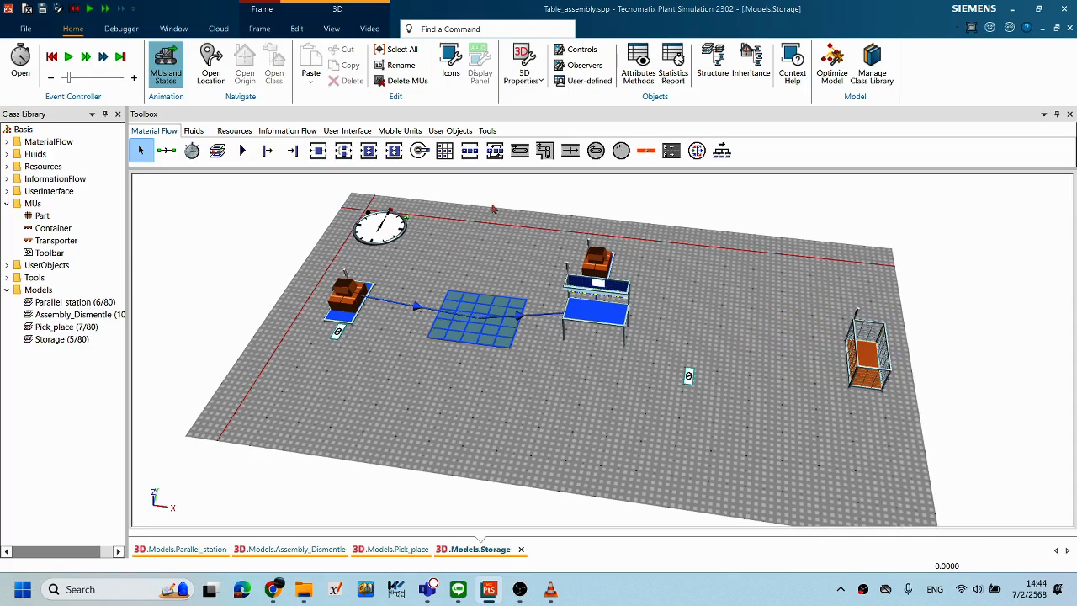
{"action": "left_click", "coordinate": [519, 151]}
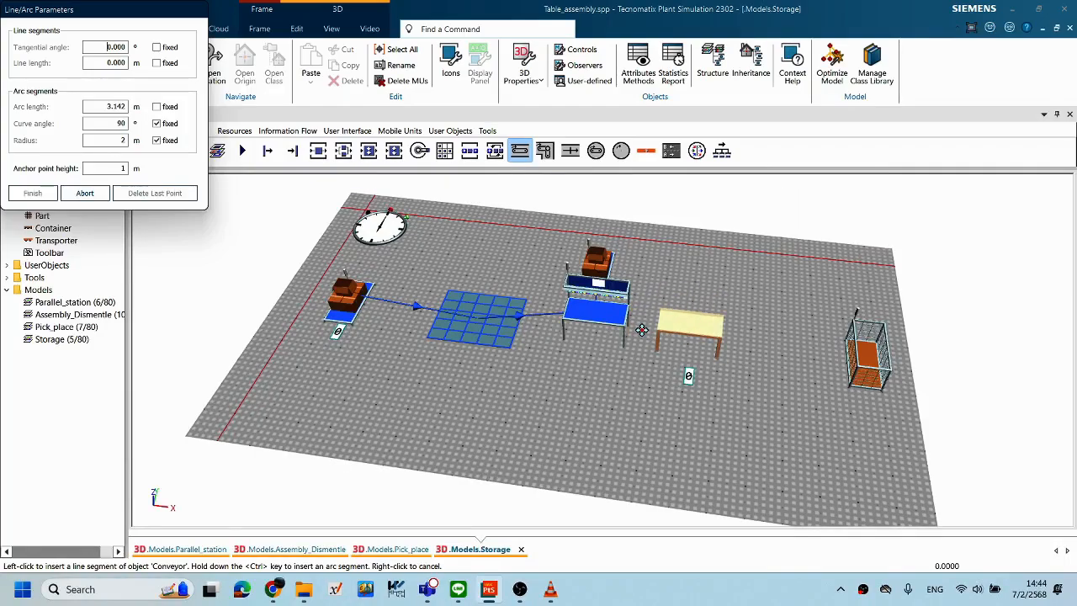
{"action": "left_click", "coordinate": [644, 330]}
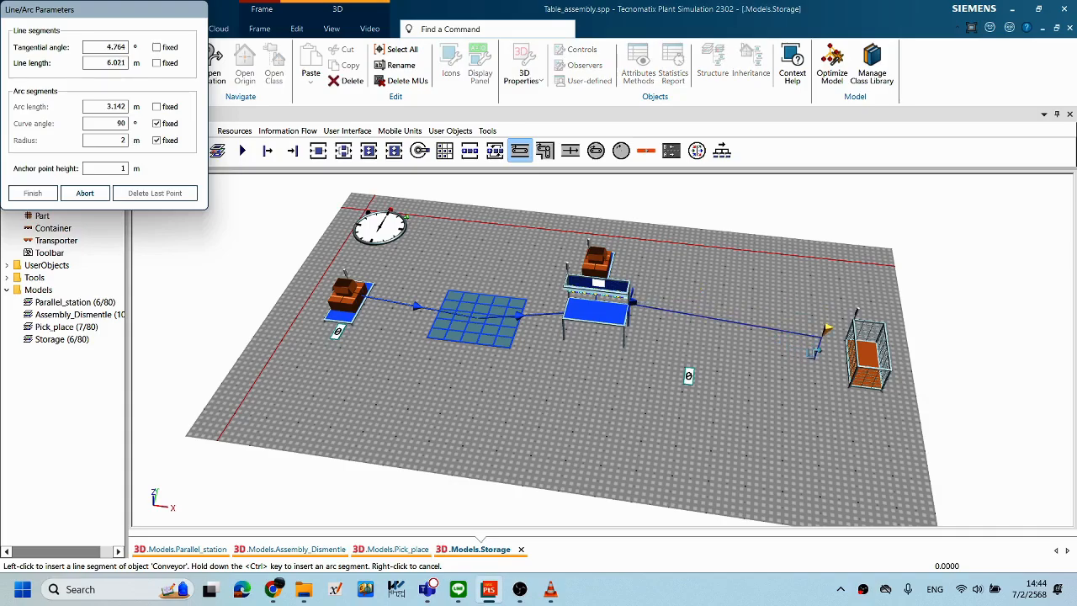
{"action": "left_click", "coordinate": [817, 354]}
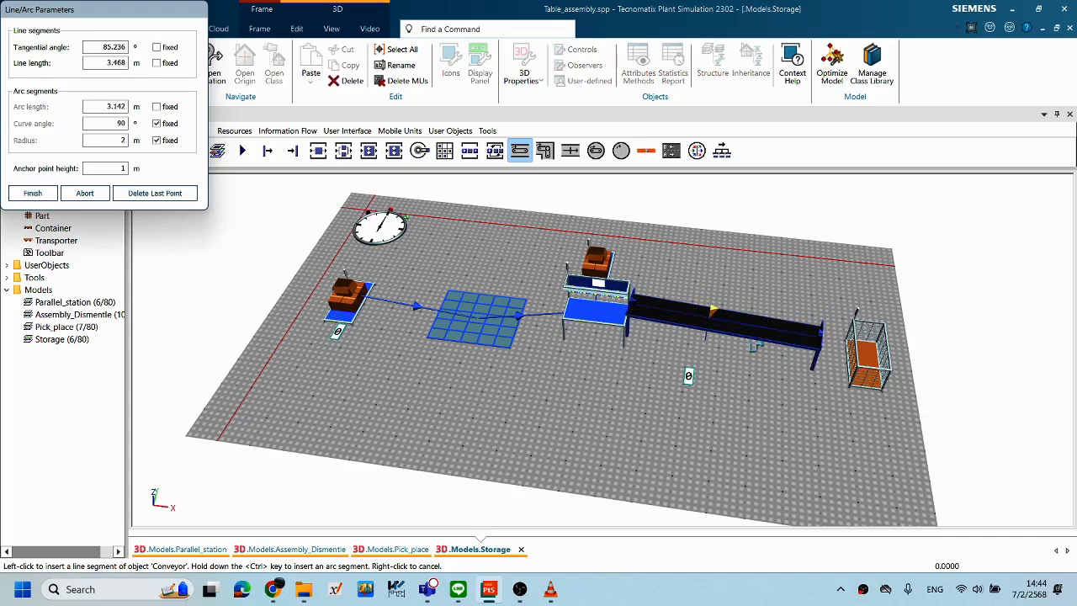
{"action": "left_click", "coordinate": [32, 192]}
{"action": "left_click_drag", "start_coordinate": [620, 293], "coordinate": [662, 313]}
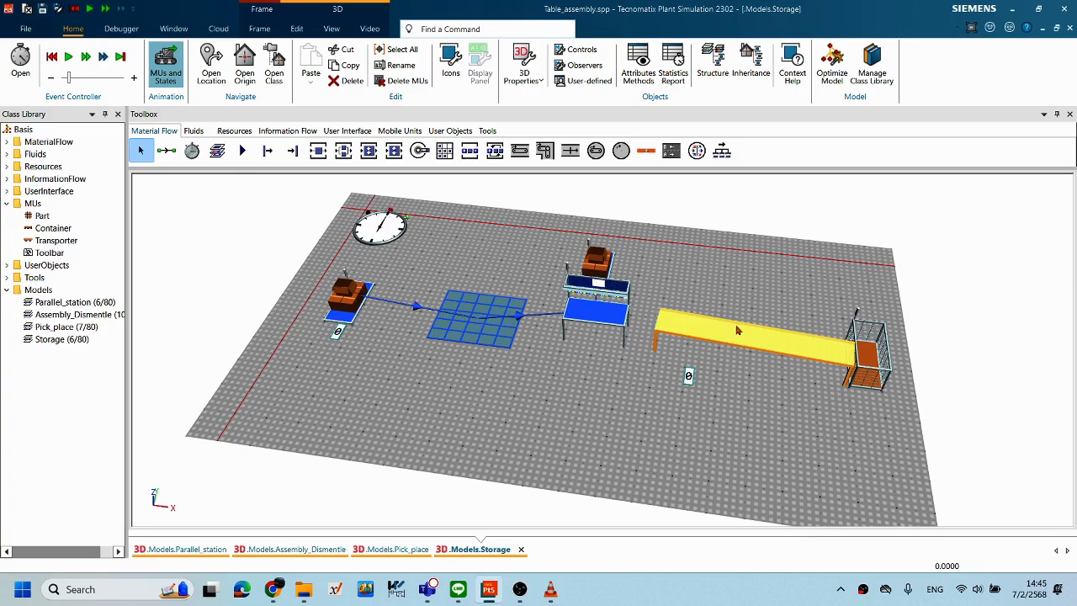
{"action": "middle_click_drag", "start_coordinate": [665, 286], "coordinate": [752, 338]}
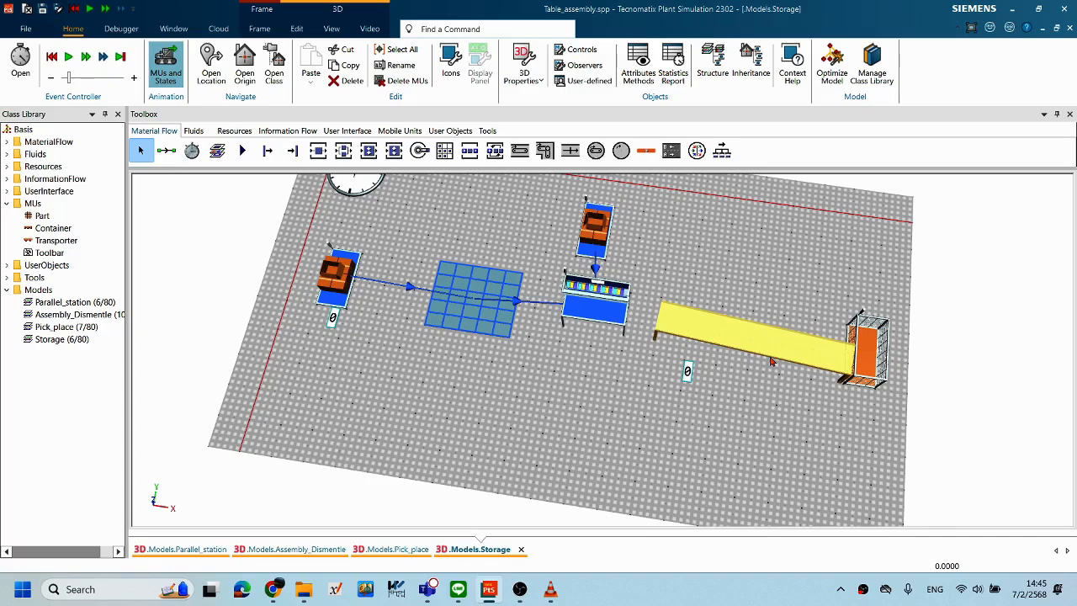
{"action": "key", "text": "Delete"}
{"action": "left_click", "coordinate": [481, 336]}
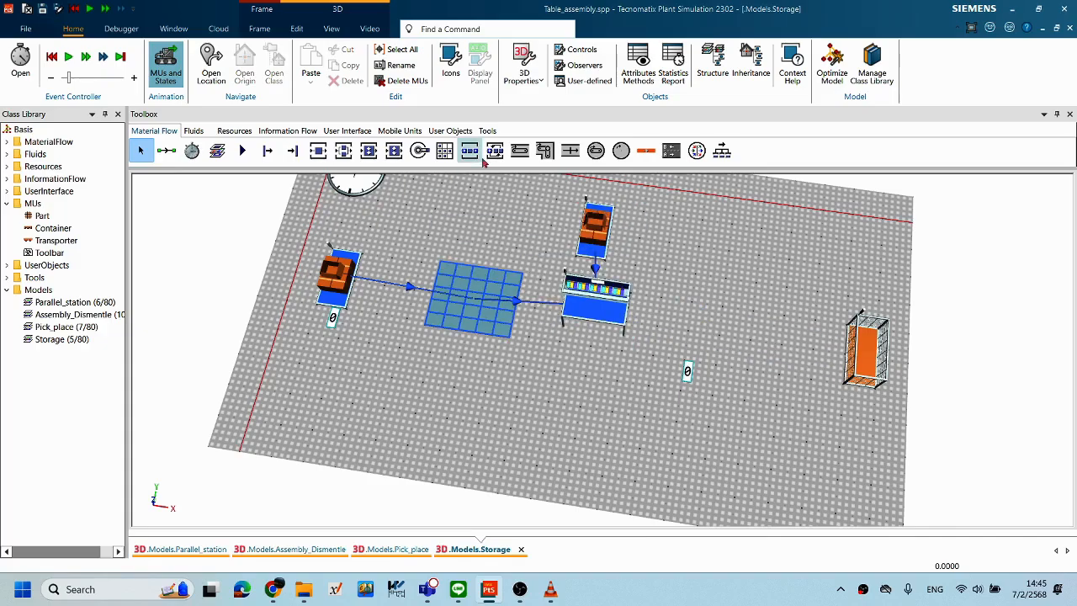
Step: Draw a straight Conveyor 5 m long between the assembly station and the Drain
{"action": "left_click", "coordinate": [519, 150]}
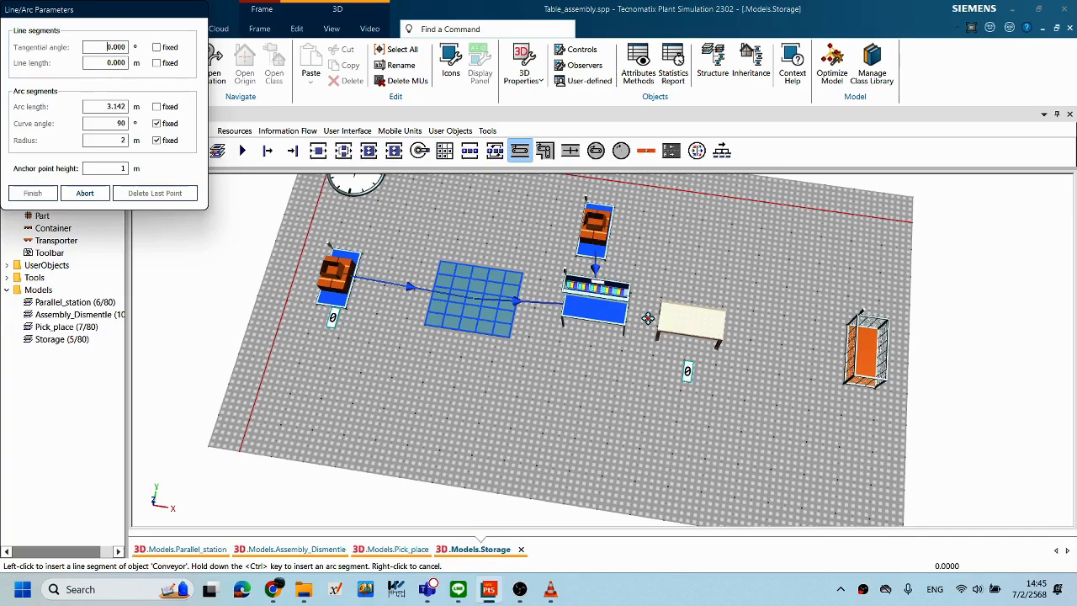
{"action": "left_click", "coordinate": [658, 316]}
{"action": "left_click", "coordinate": [814, 343]}
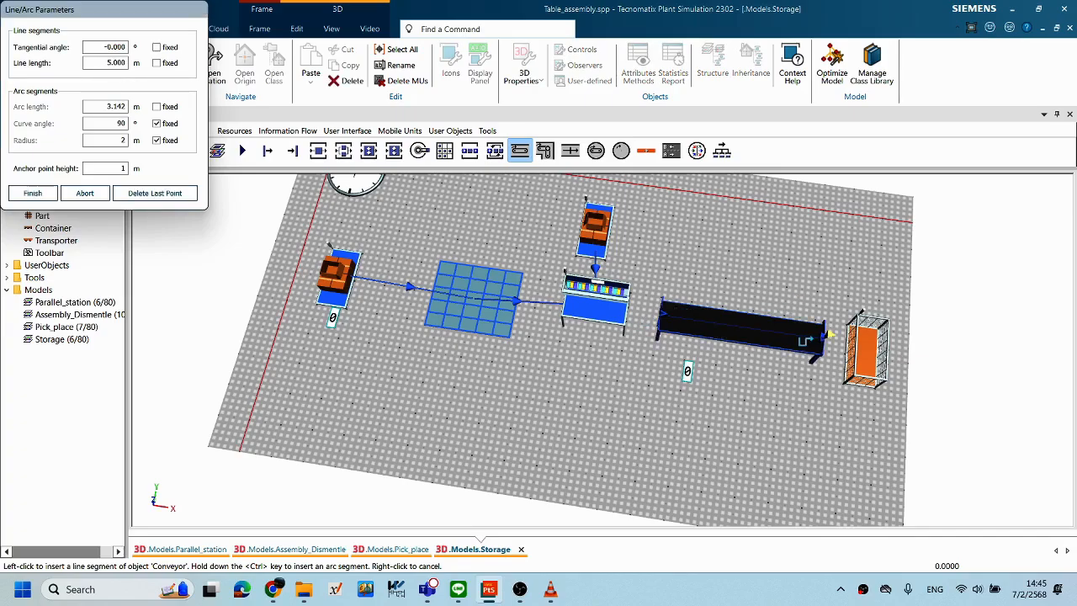
{"action": "left_click", "coordinate": [32, 192]}
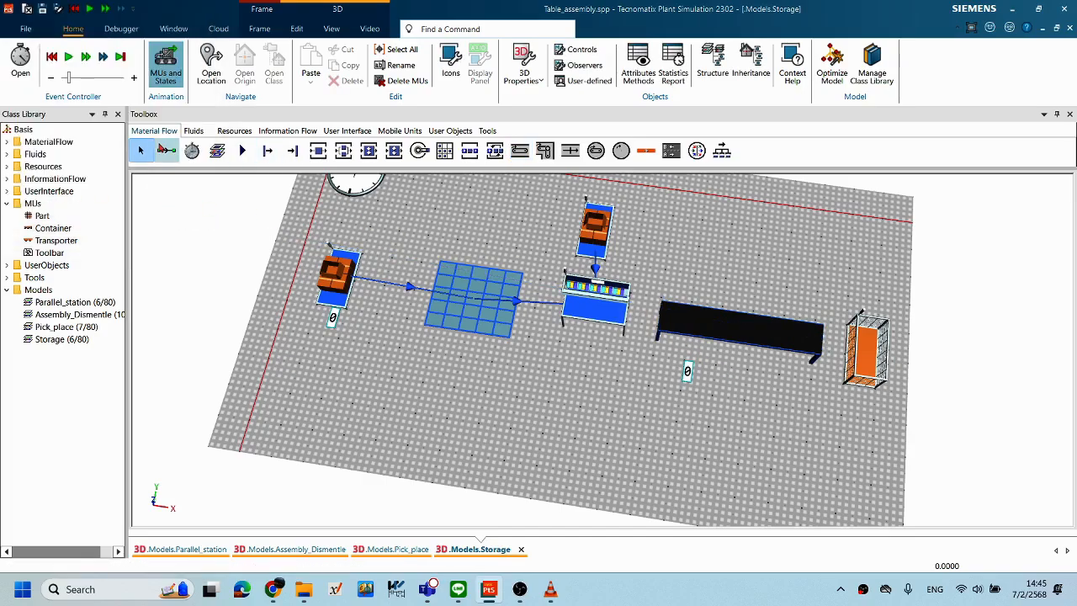
Step: Connect the assembly station to the Conveyor and the Conveyor to the Drain, and move the drain's display back beside it
{"action": "left_click", "coordinate": [166, 150]}
{"action": "left_click", "coordinate": [606, 309]}
{"action": "left_click", "coordinate": [708, 345]}
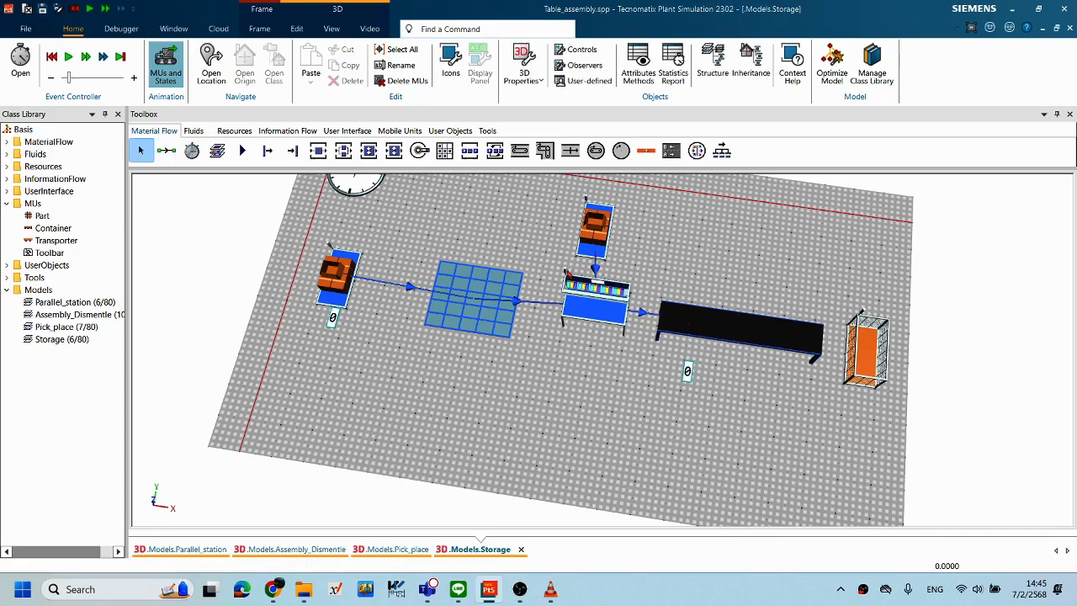
{"action": "left_click", "coordinate": [166, 150]}
{"action": "left_click", "coordinate": [809, 336]}
{"action": "left_click", "coordinate": [875, 350]}
{"action": "left_click_drag", "start_coordinate": [688, 372], "coordinate": [854, 397]}
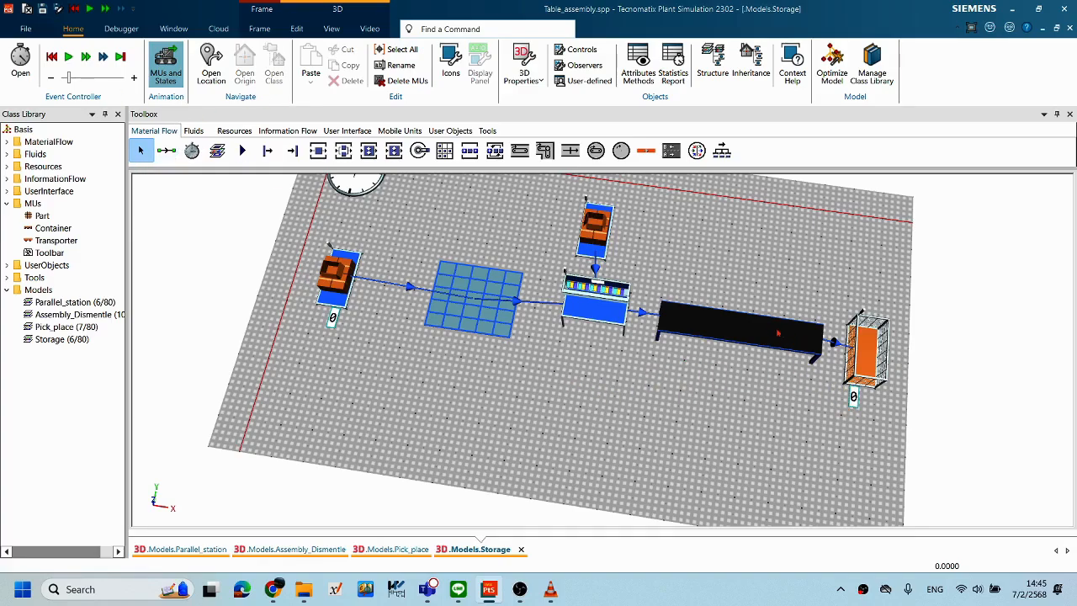
Step: Set the Conveyor's speed to 0.5 m/s and apply the change
{"action": "left_click", "coordinate": [728, 326]}
{"action": "double_click", "coordinate": [728, 325]}
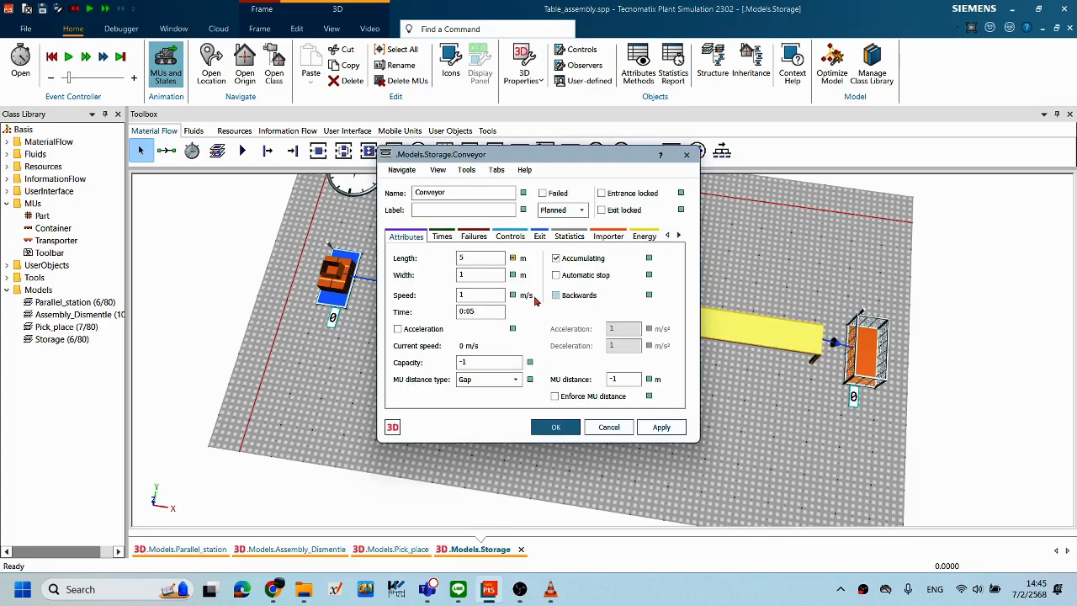
{"action": "left_click", "coordinate": [496, 294]}
{"action": "left_click_drag", "start_coordinate": [493, 293], "coordinate": [445, 296]}
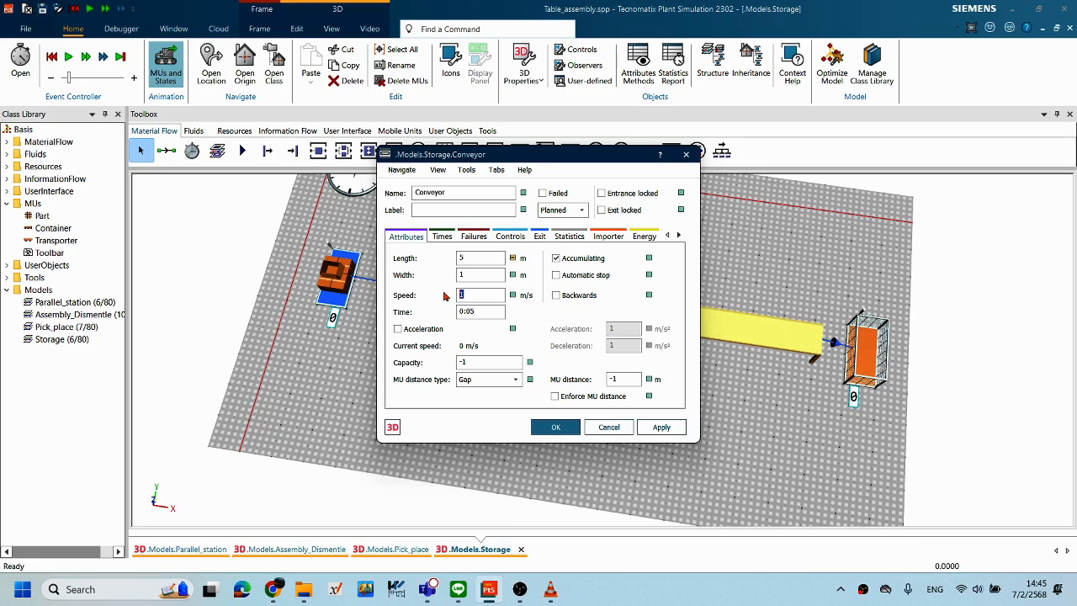
{"action": "type", "text": "0.5"}
{"action": "left_click", "coordinate": [661, 427]}
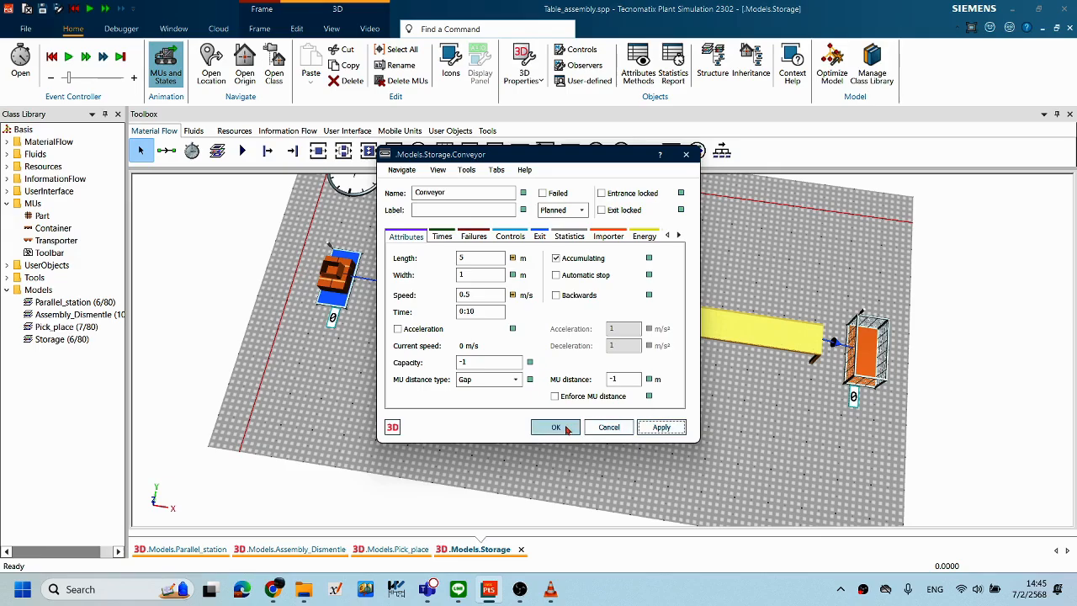
{"action": "left_click", "coordinate": [555, 428]}
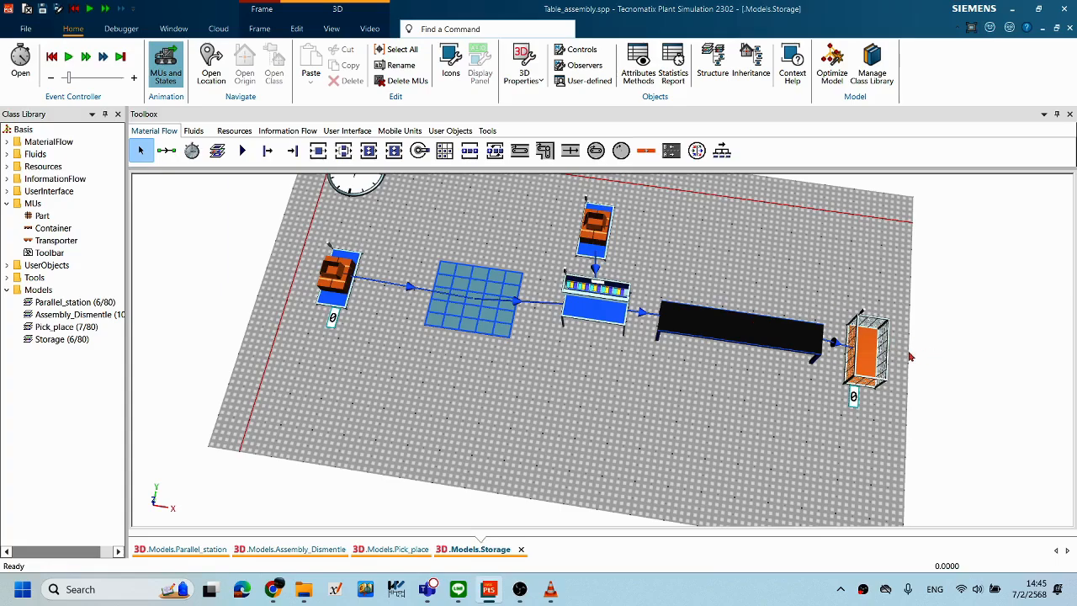
Step: Set the Container's X-dimension to 3 and its Z-dimension to 1 in the MUs class library
{"action": "right_click", "coordinate": [776, 252]}
{"action": "double_click", "coordinate": [67, 230]}
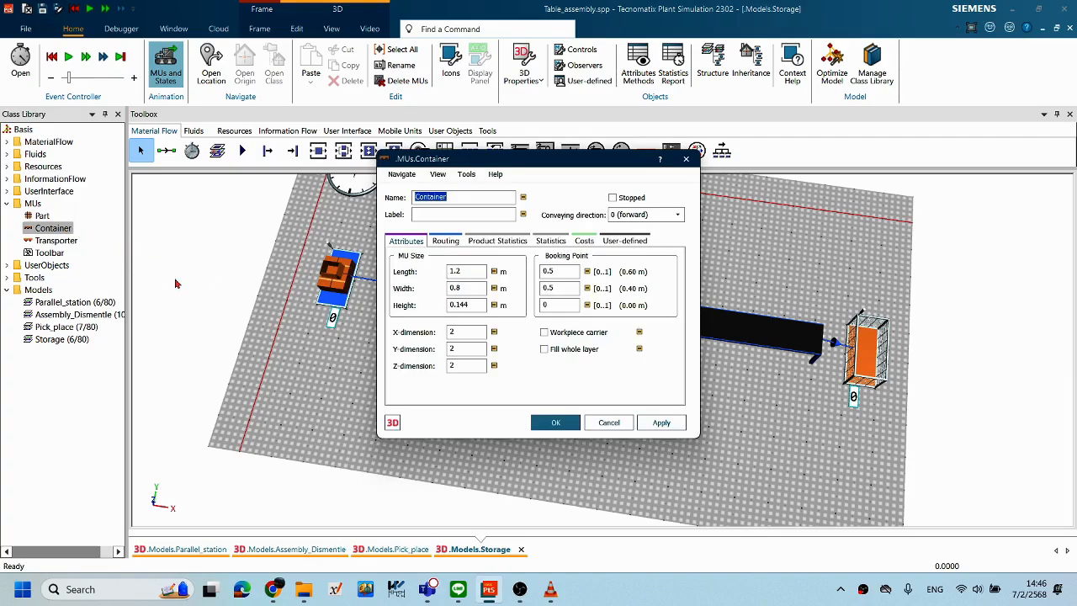
{"action": "left_click", "coordinate": [483, 367]}
{"action": "left_click_drag", "start_coordinate": [455, 364], "coordinate": [437, 368]}
{"action": "type", "text": "1"}
{"action": "left_click_drag", "start_coordinate": [450, 332], "coordinate": [439, 335]}
{"action": "type", "text": "3"}
{"action": "left_click", "coordinate": [661, 422]}
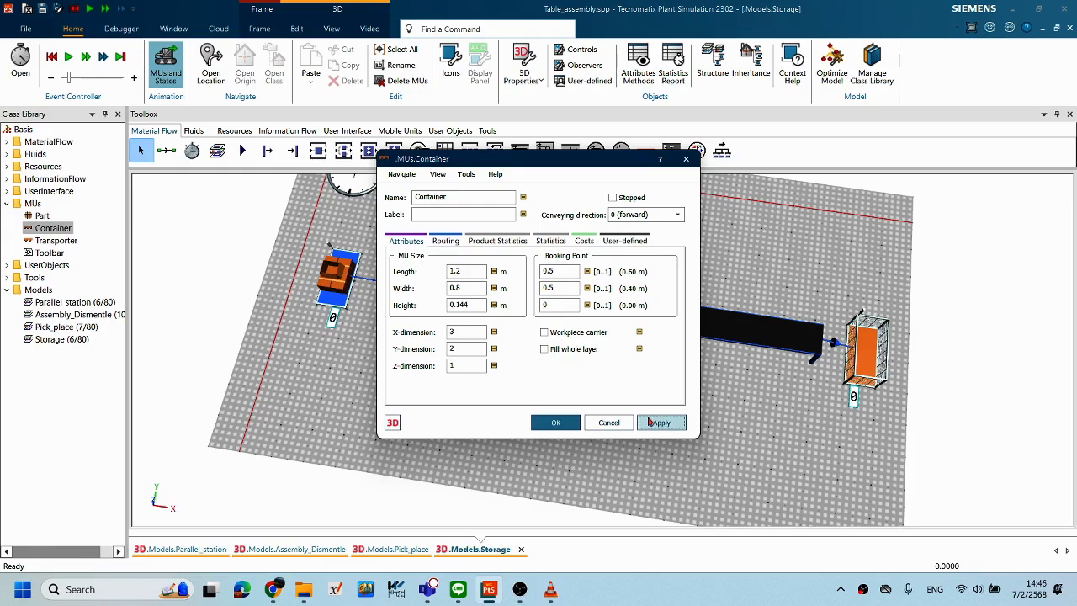
{"action": "left_click", "coordinate": [559, 422]}
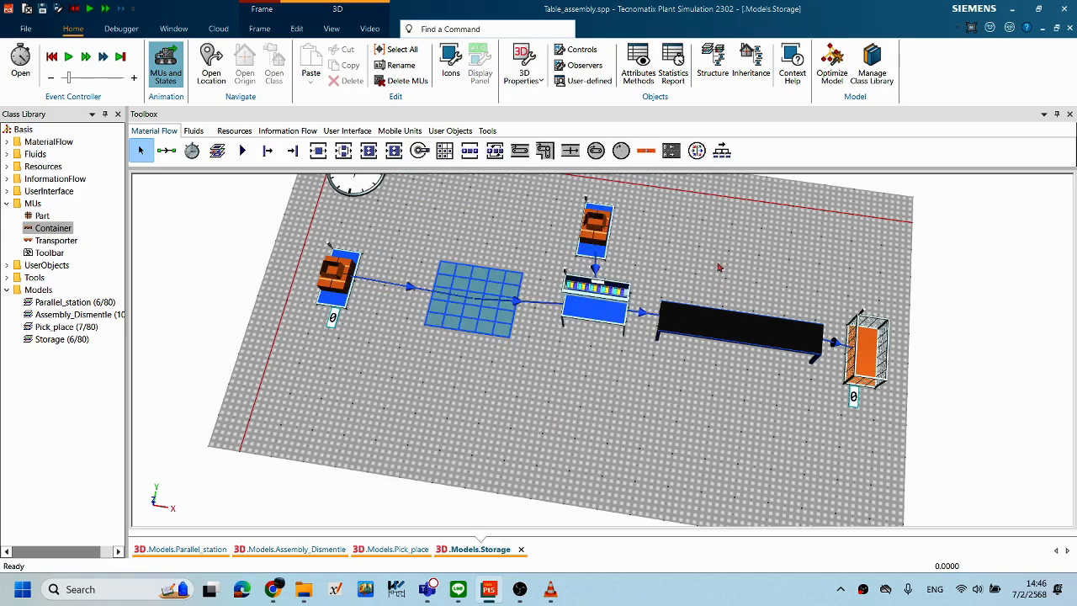
Step: Run the simulation to watch the loaded containers travel along the Conveyor to the Drain, and reset it
{"action": "right_click", "coordinate": [719, 243]}
{"action": "key", "text": "Escape"}
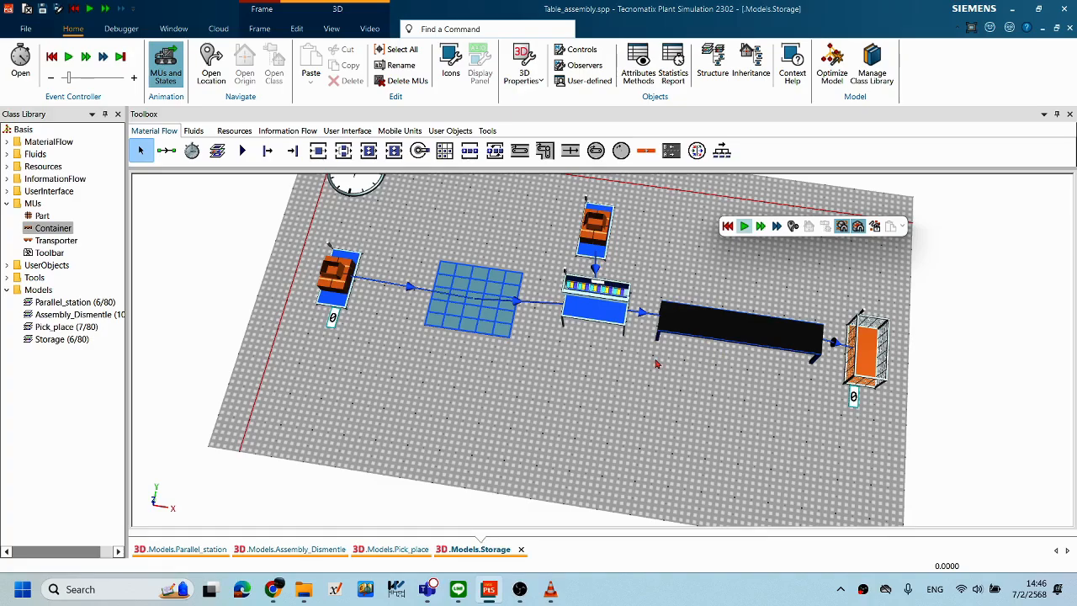
{"action": "key", "text": "F5"}
{"action": "middle_click_drag", "start_coordinate": [705, 419], "coordinate": [777, 373]}
{"action": "right_click_drag", "start_coordinate": [777, 373], "coordinate": [753, 418]}
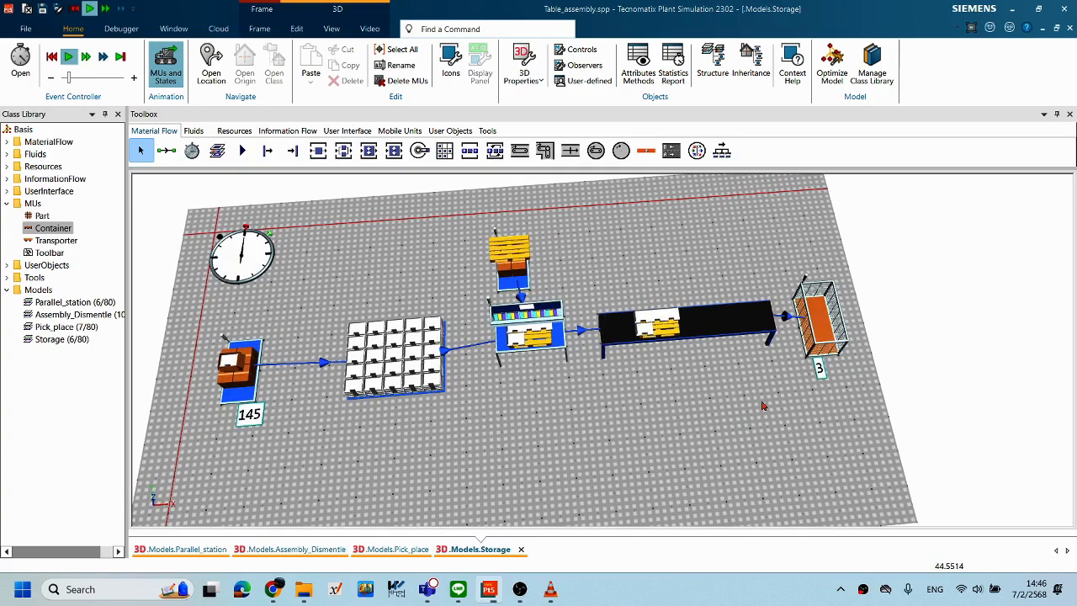
{"action": "right_click", "coordinate": [756, 412]}
{"action": "left_click", "coordinate": [763, 172]}
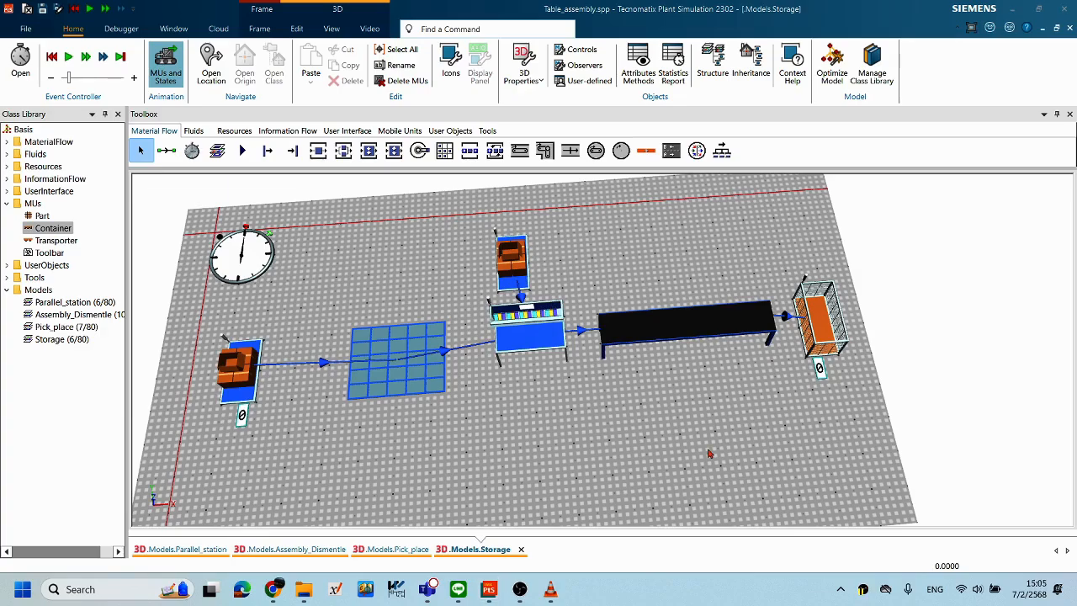
Step: Run the simulation to watch parts fill the Store and loaded containers travel along the Conveyor to the Drain, and stop it
{"action": "right_click", "coordinate": [622, 405]}
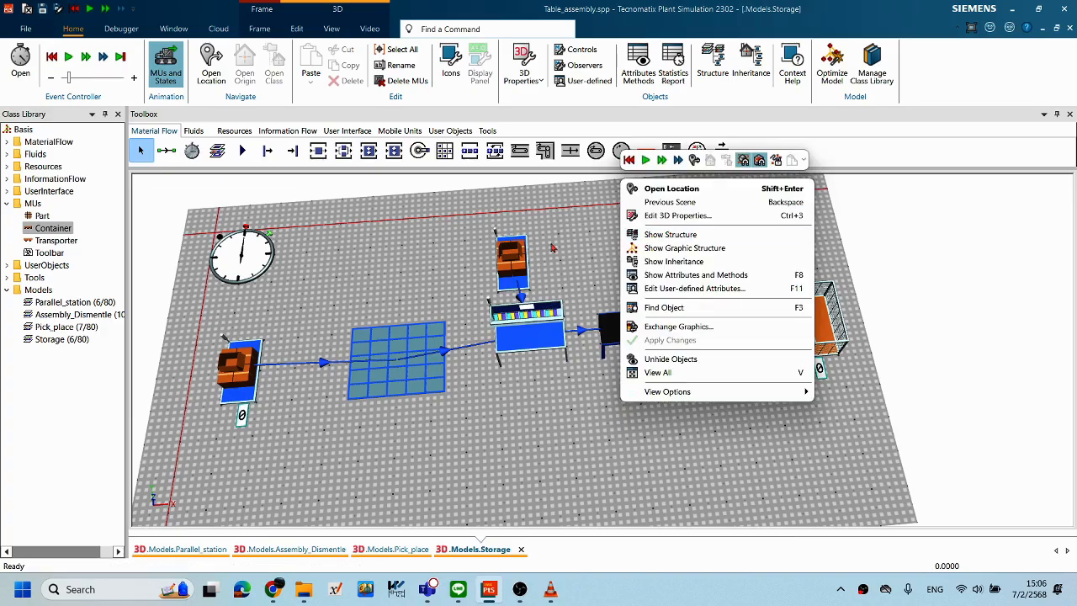
{"action": "right_click", "coordinate": [589, 449]}
{"action": "left_click", "coordinate": [531, 474]}
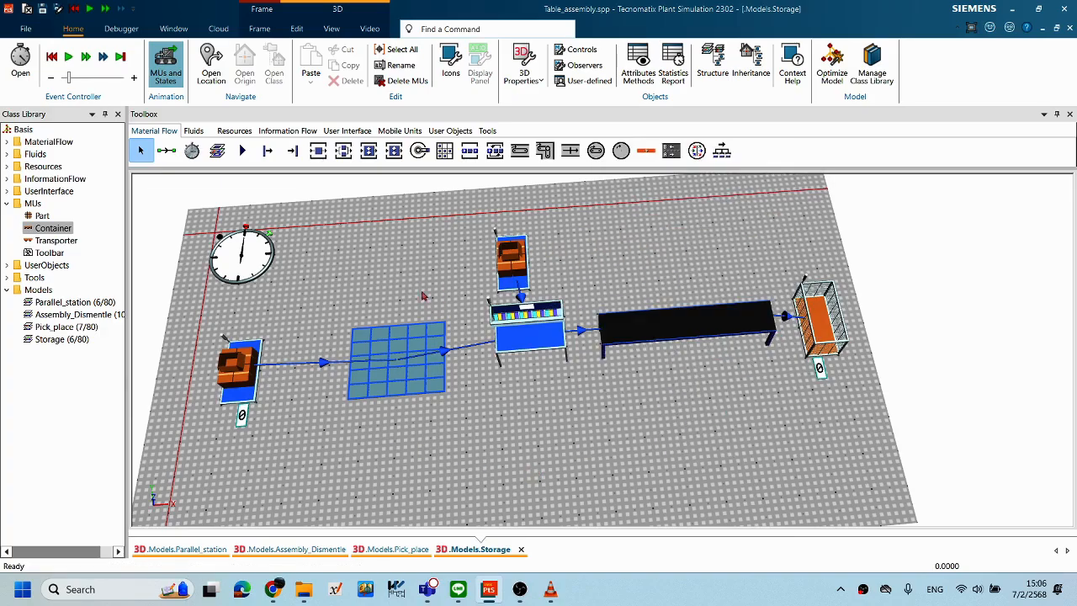
{"action": "right_click", "coordinate": [565, 392]}
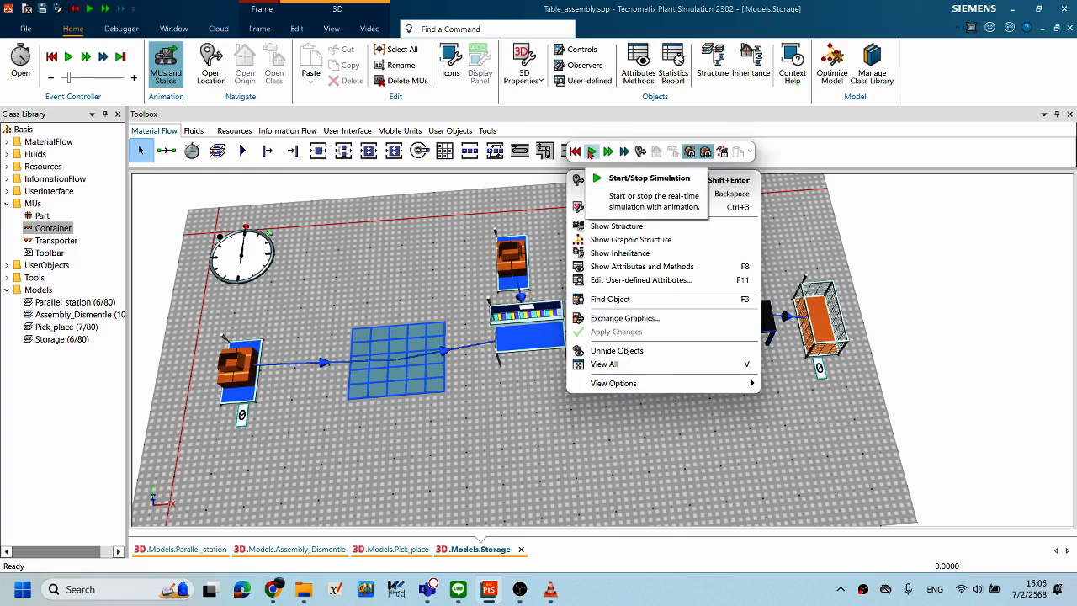
{"action": "left_click", "coordinate": [589, 152]}
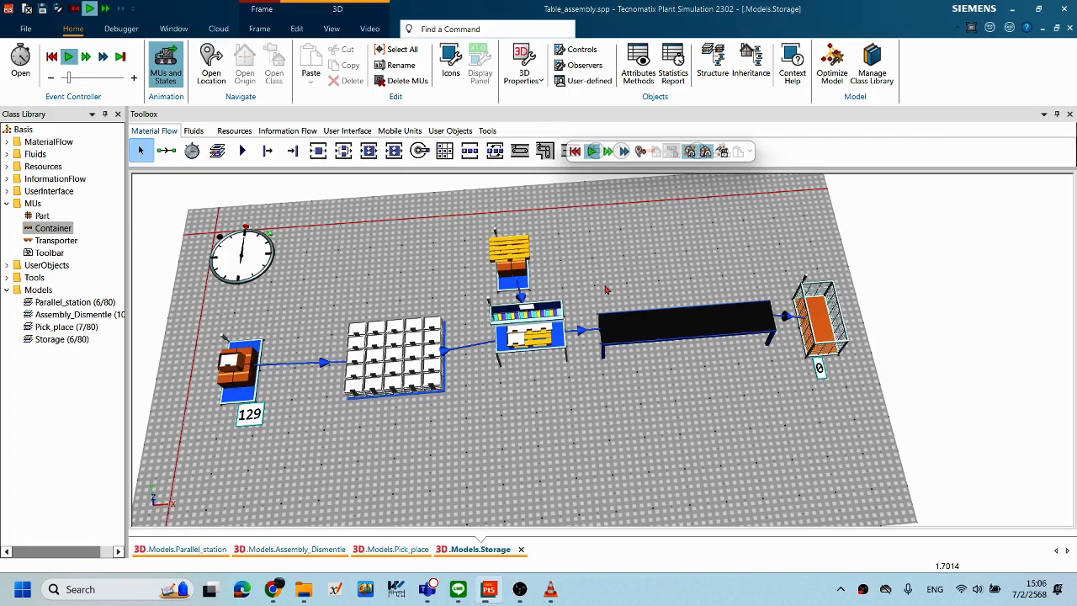
{"action": "right_click", "coordinate": [573, 412]}
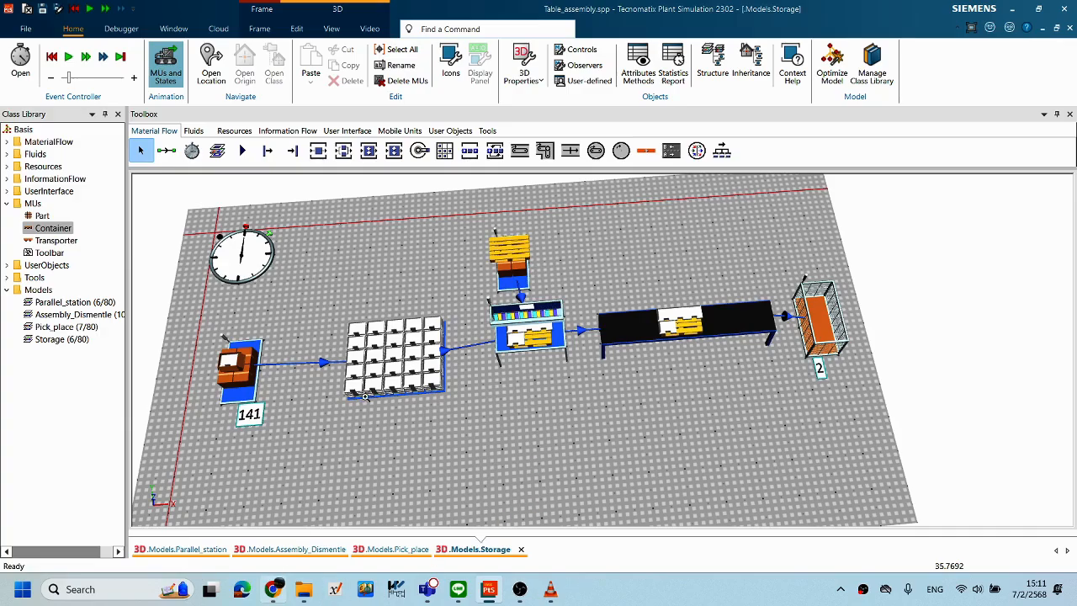
Step: Switch to the browser to read the Kanban article's sections on push and pull production systems, and return to Plant Simulation
{"action": "key", "text": "alt+Tab"}
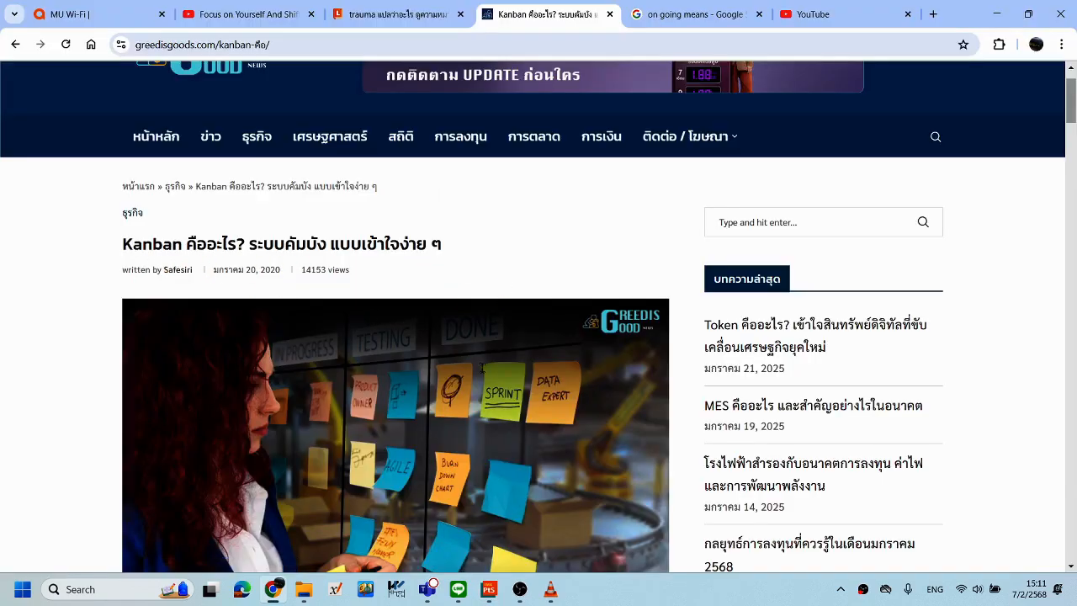
{"action": "scroll", "coordinate": [486, 368], "scroll_direction": "down", "scroll_amount": 5}
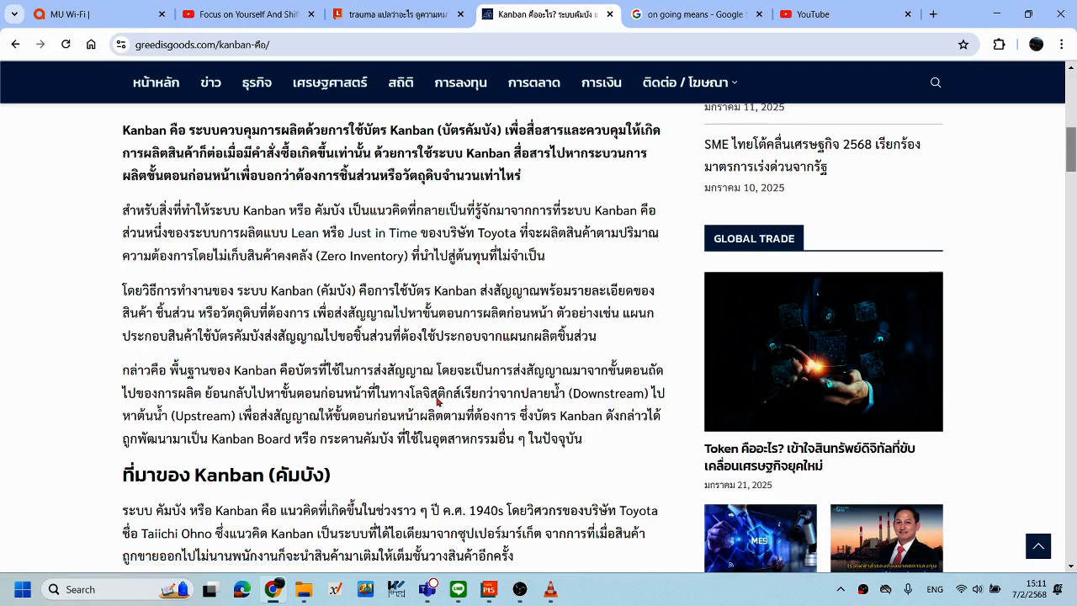
{"action": "scroll", "coordinate": [437, 402], "scroll_direction": "down", "scroll_amount": 10}
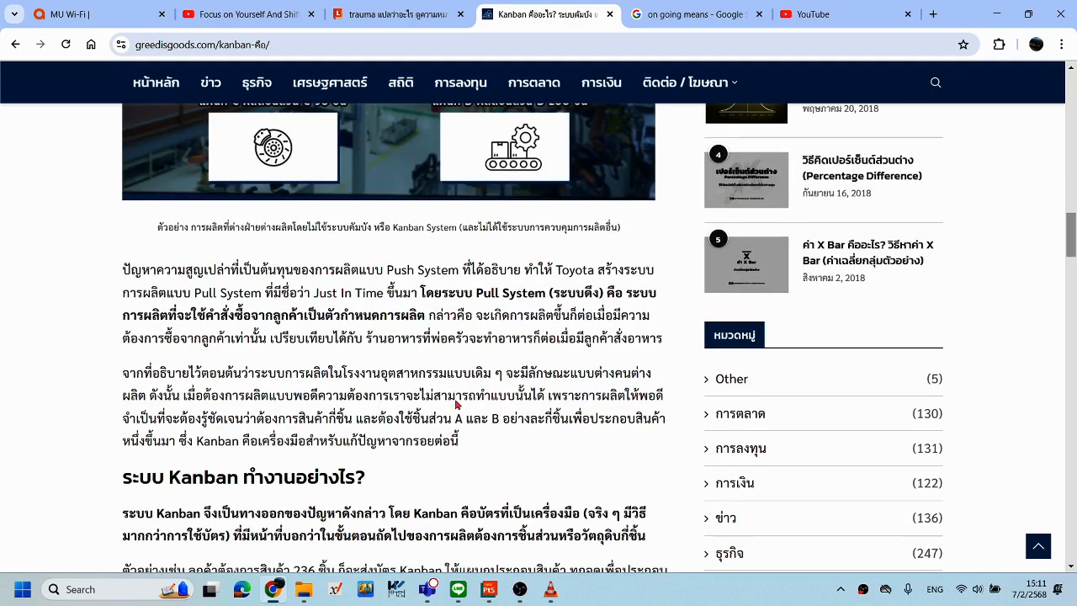
{"action": "scroll", "coordinate": [456, 405], "scroll_direction": "down", "scroll_amount": 4}
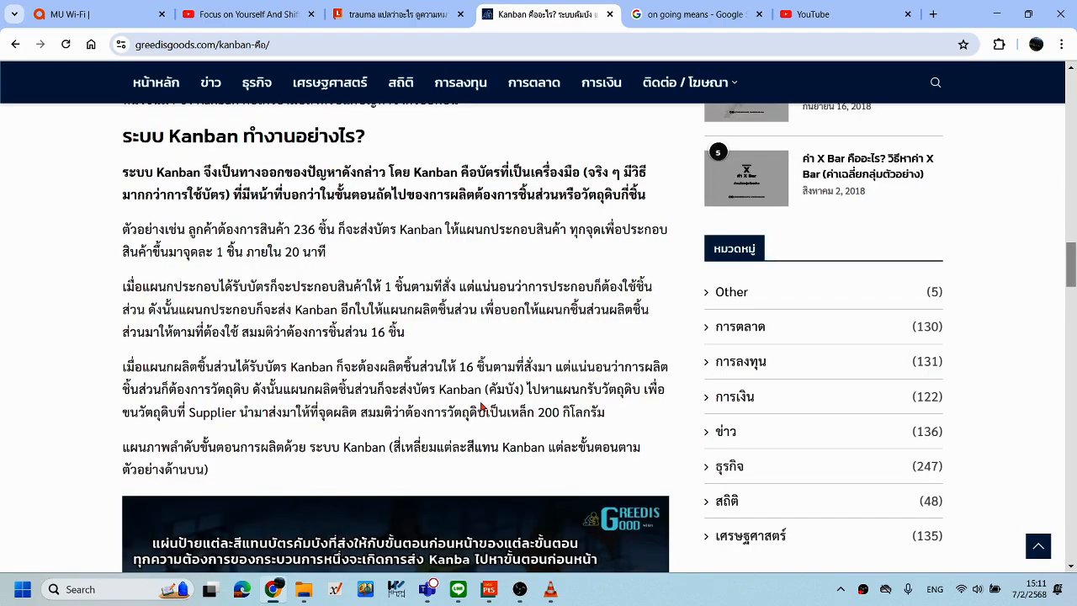
{"action": "scroll", "coordinate": [481, 406], "scroll_direction": "down", "scroll_amount": 1}
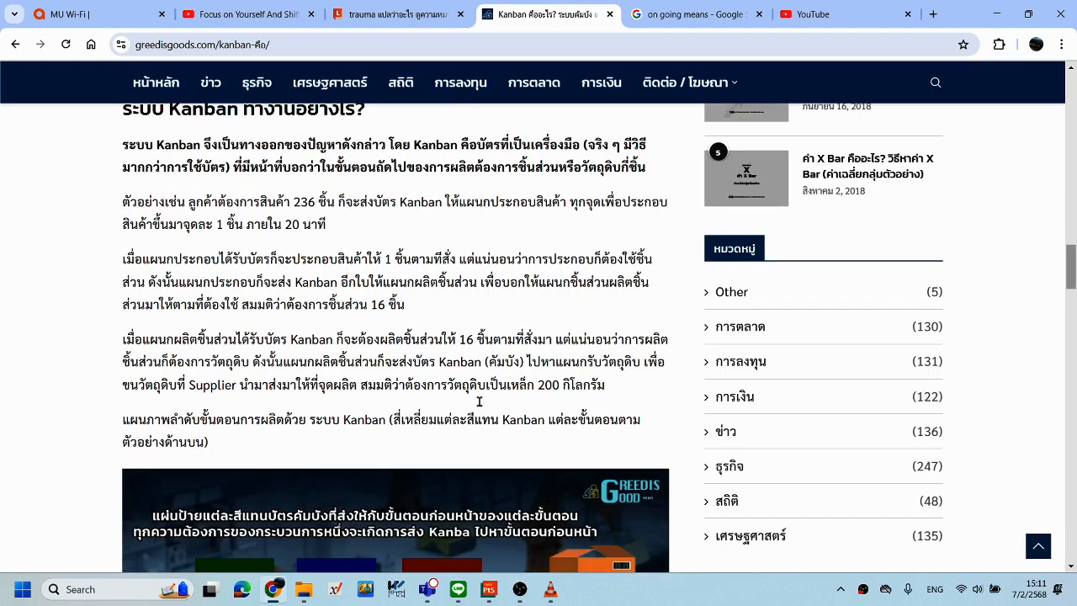
{"action": "scroll", "coordinate": [480, 401], "scroll_direction": "up", "scroll_amount": 3}
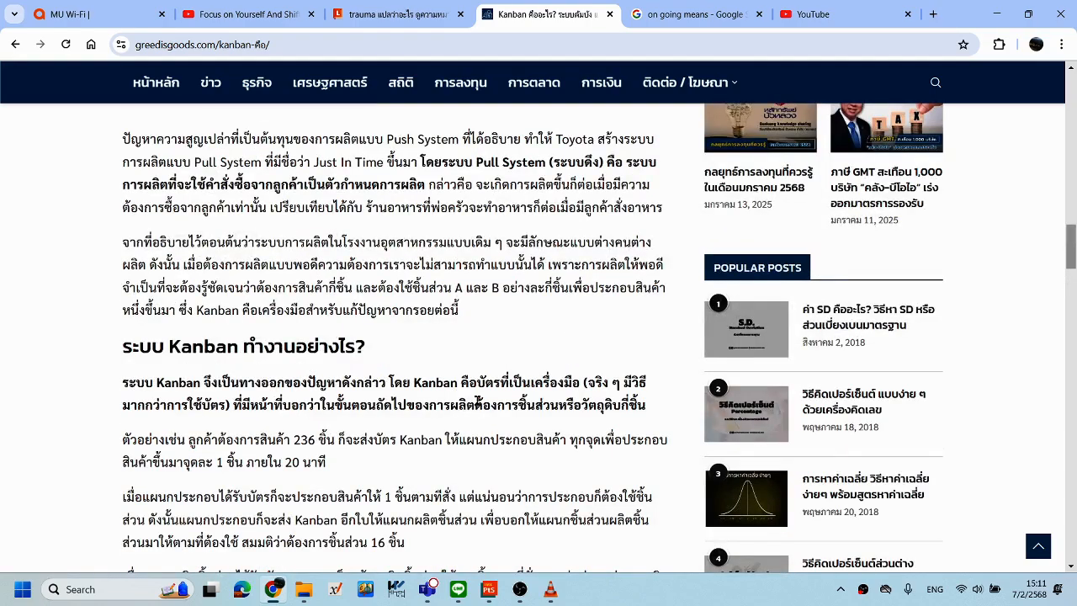
{"action": "scroll", "coordinate": [480, 404], "scroll_direction": "down", "scroll_amount": 3}
{"action": "scroll", "coordinate": [481, 407], "scroll_direction": "up", "scroll_amount": 10}
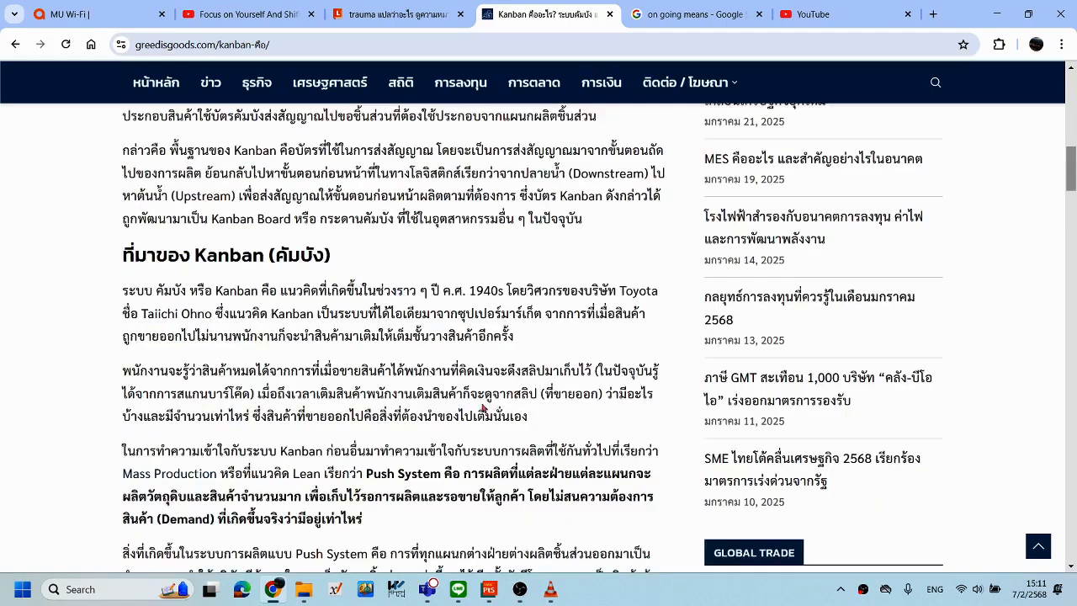
{"action": "scroll", "coordinate": [481, 404], "scroll_direction": "down", "scroll_amount": 2}
{"action": "scroll", "coordinate": [484, 407], "scroll_direction": "down", "scroll_amount": 4}
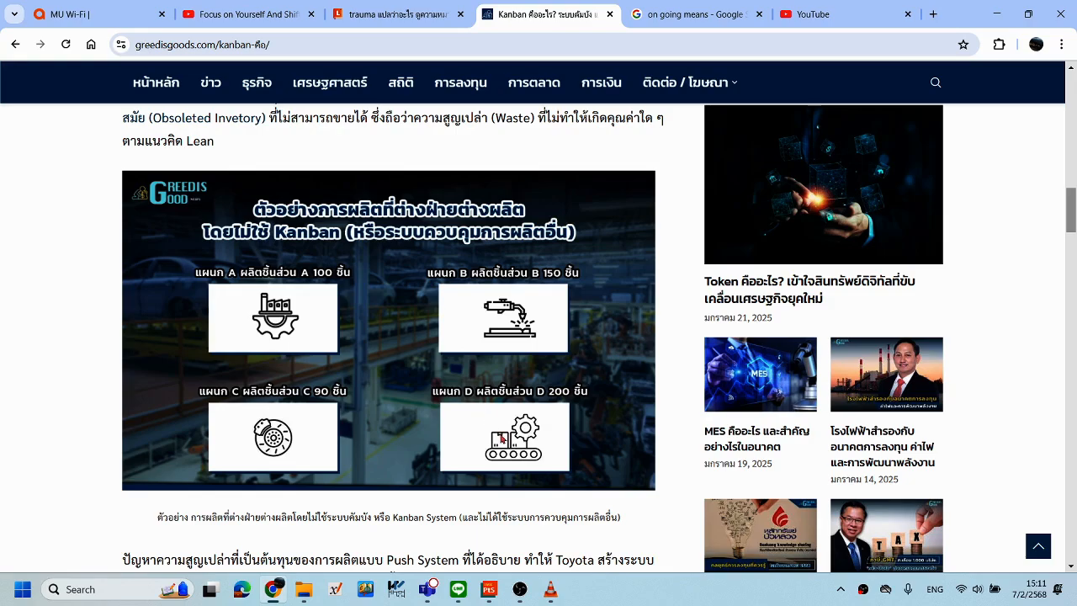
{"action": "scroll", "coordinate": [501, 436], "scroll_direction": "up", "scroll_amount": 4}
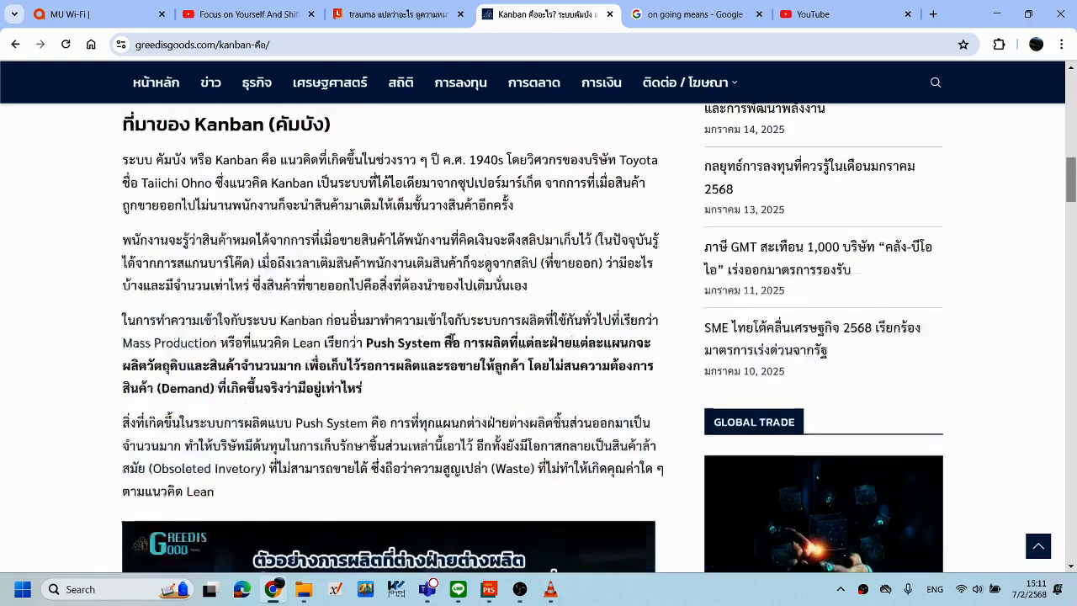
{"action": "left_click", "coordinate": [488, 589]}
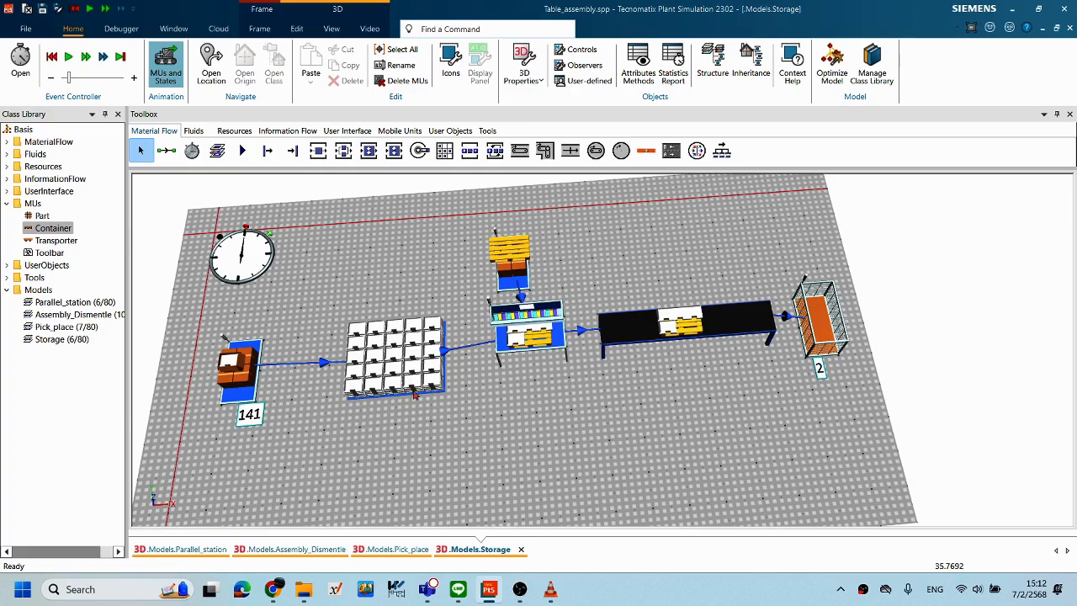
{"action": "scroll", "coordinate": [543, 363], "scroll_direction": "up", "scroll_amount": 2}
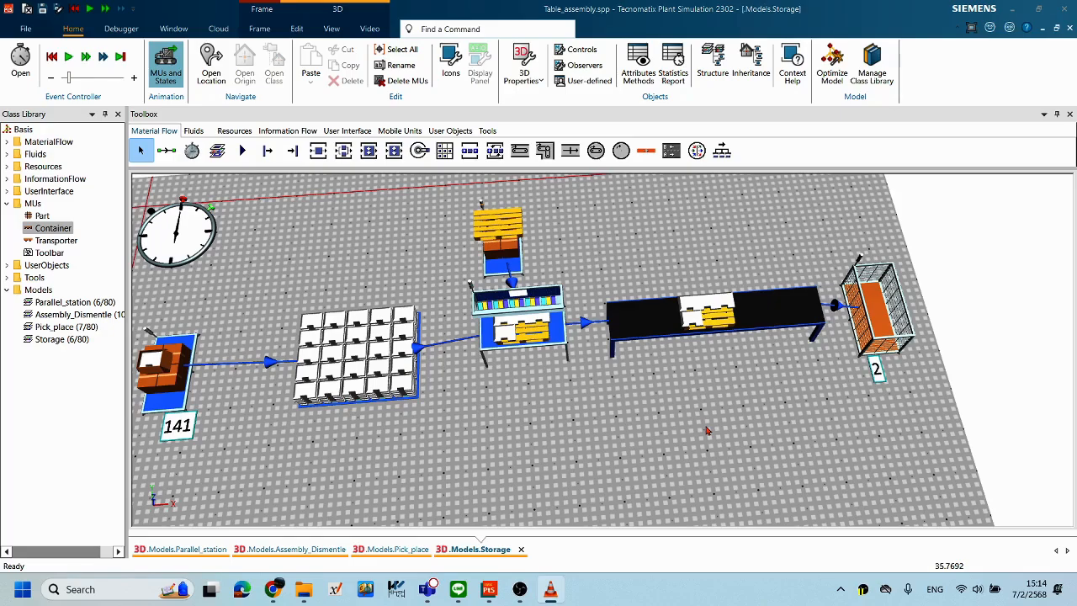
{"action": "left_click", "coordinate": [706, 430]}
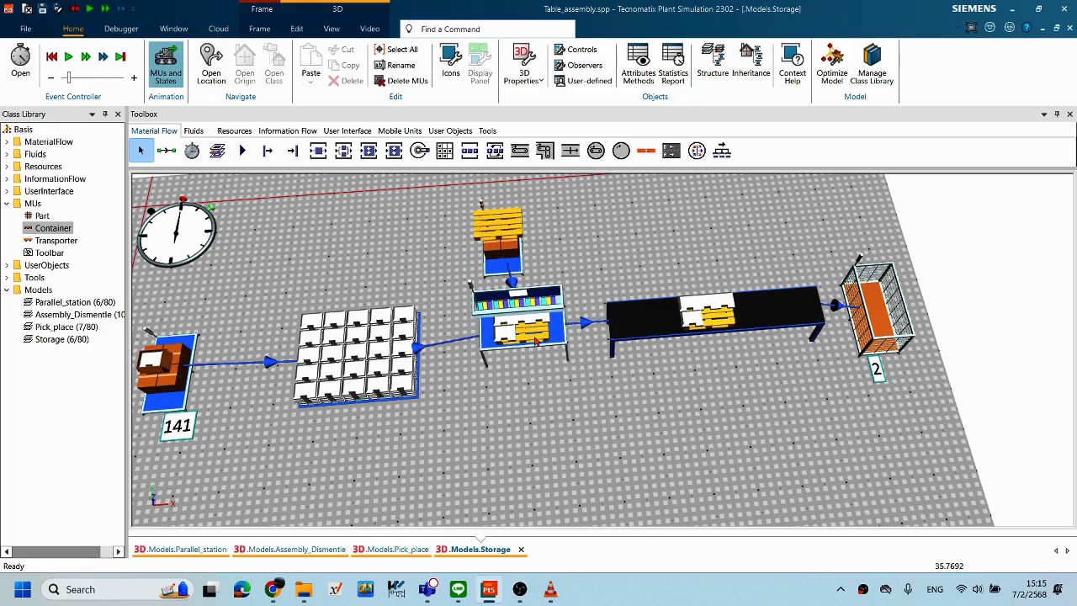
{"action": "mouse_move", "coordinate": [533, 336]}
{"action": "left_click_drag", "start_coordinate": [567, 413], "coordinate": [620, 451]}
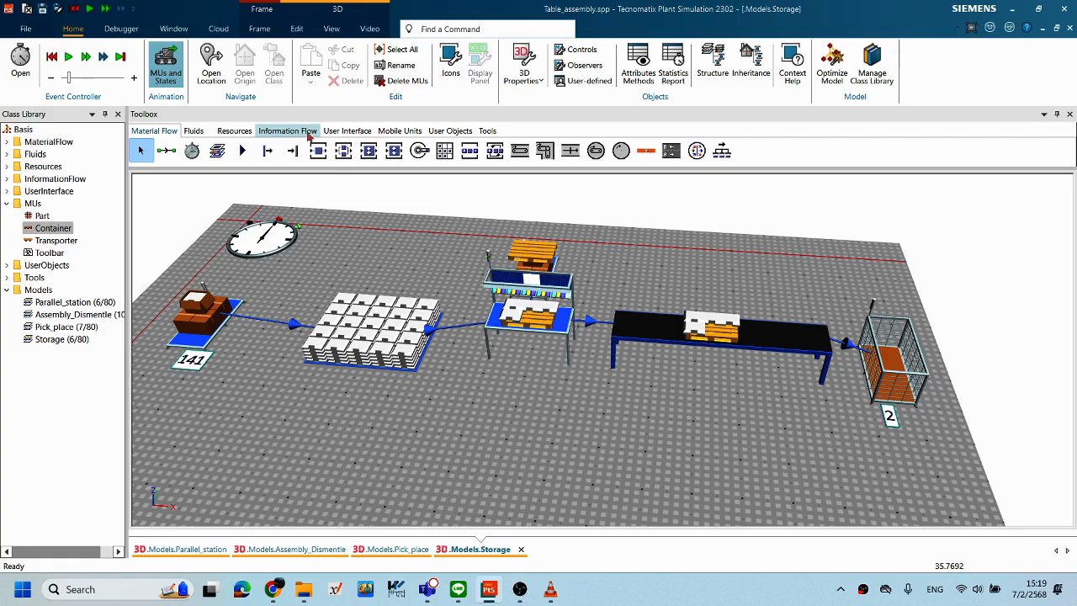
Step: Insert a Chart object in front of the Store and reset the simulation
{"action": "left_click", "coordinate": [347, 132]}
{"action": "left_click_drag", "start_coordinate": [217, 152], "coordinate": [349, 433]}
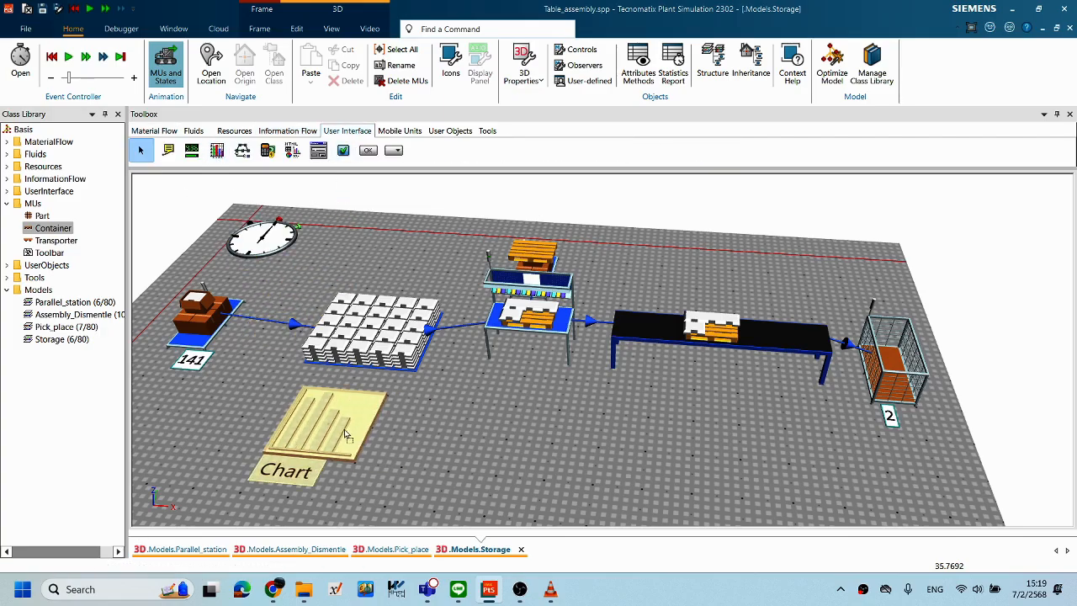
{"action": "left_click", "coordinate": [411, 461]}
{"action": "right_click", "coordinate": [678, 403]}
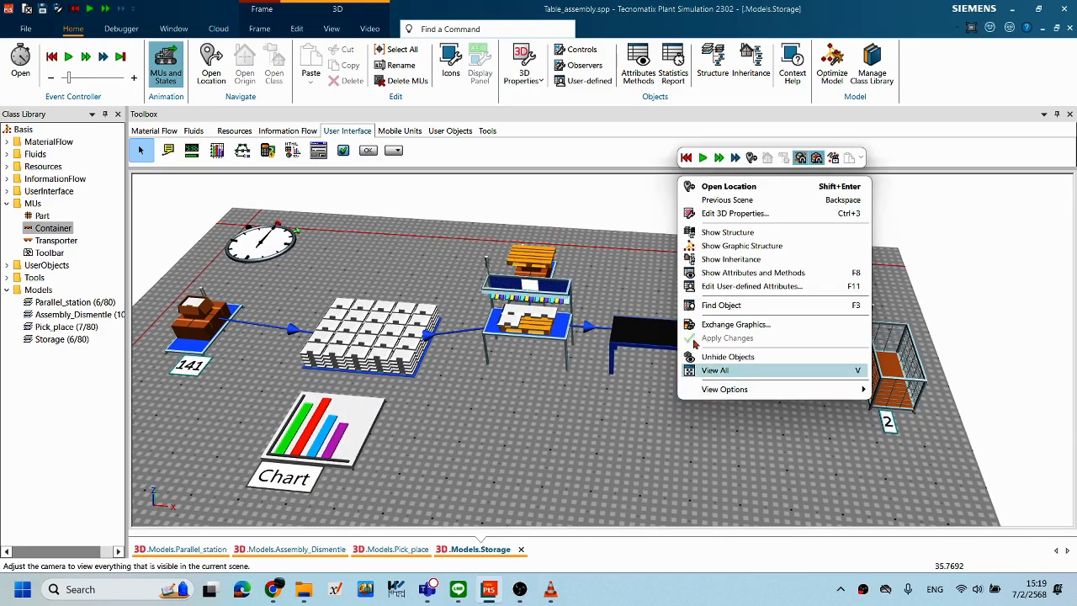
{"action": "left_click", "coordinate": [685, 160]}
{"action": "middle_click_drag", "start_coordinate": [474, 416], "coordinate": [477, 447]}
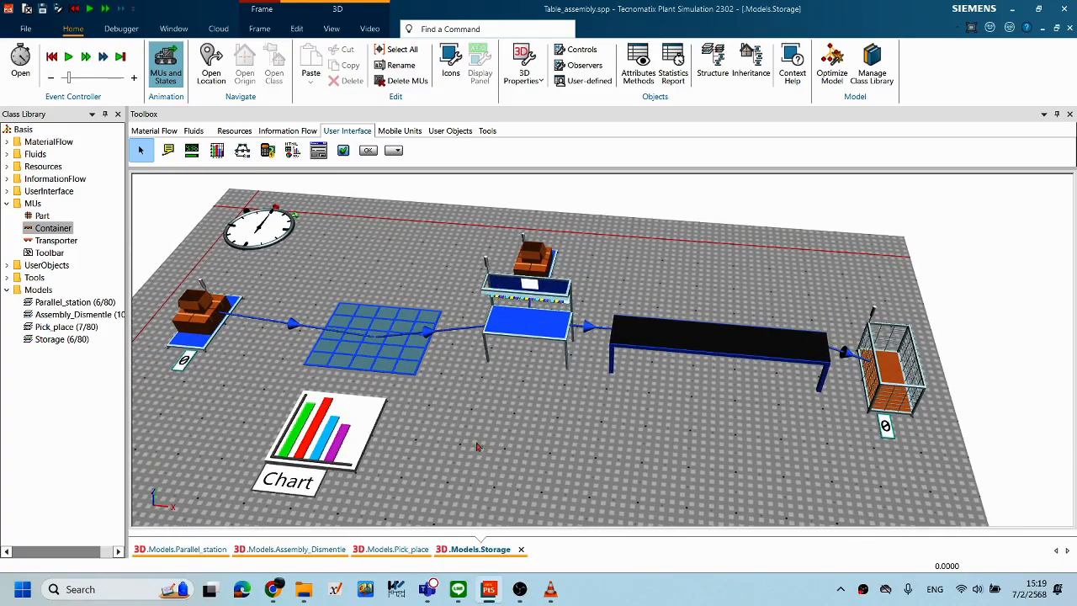
Step: Assign the Store to the Chart with Occupancy as its statistics type, and move the chart window aside
{"action": "left_click", "coordinate": [362, 427]}
{"action": "left_click_drag", "start_coordinate": [368, 361], "coordinate": [339, 432]}
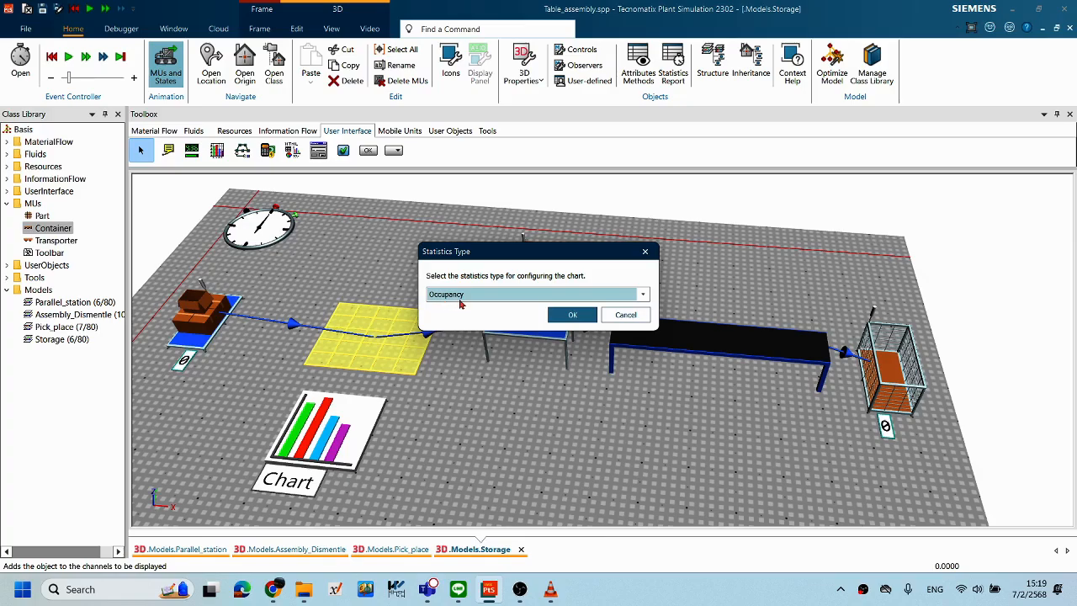
{"action": "left_click_drag", "start_coordinate": [521, 250], "coordinate": [525, 247]}
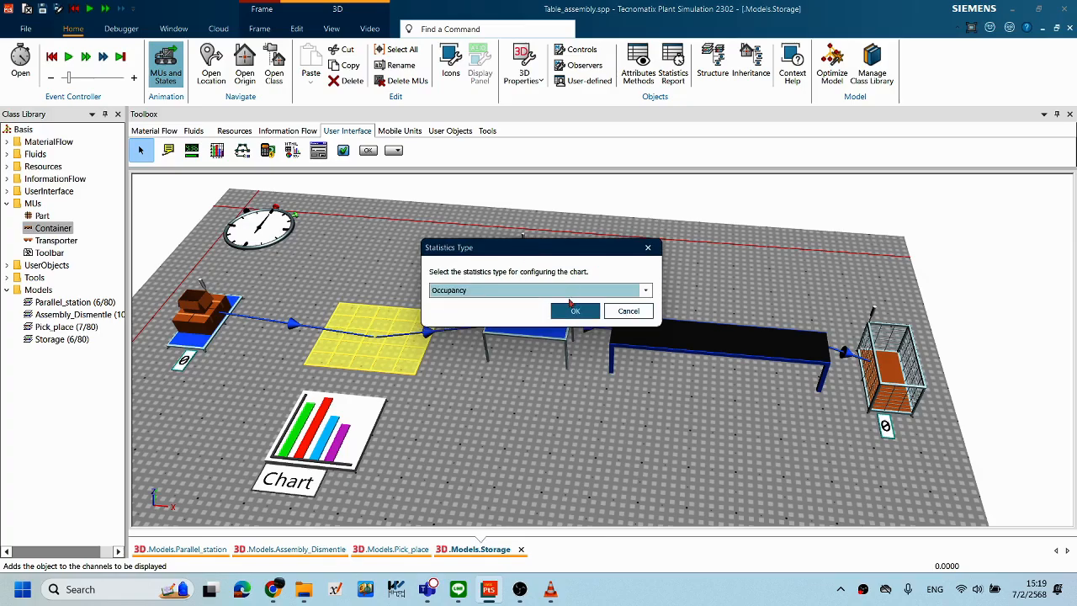
{"action": "left_click", "coordinate": [576, 312]}
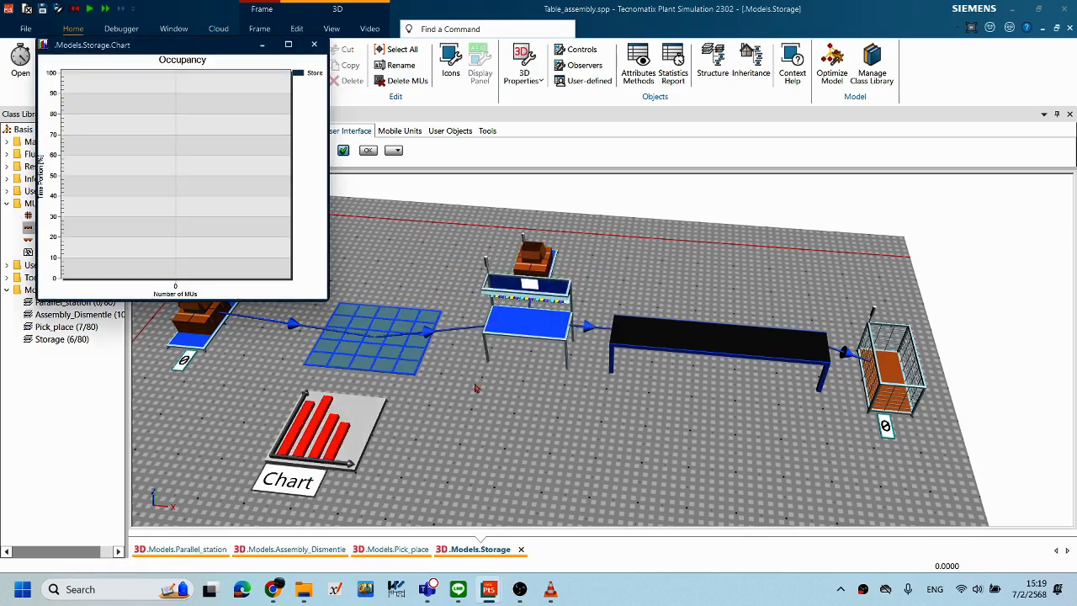
{"action": "left_click", "coordinate": [484, 353]}
{"action": "left_click_drag", "start_coordinate": [216, 43], "coordinate": [128, 243]}
Step: Insert a second Chart in front of the assembly station and assign the station to it with Occupancy statistics
{"action": "left_click", "coordinate": [216, 150]}
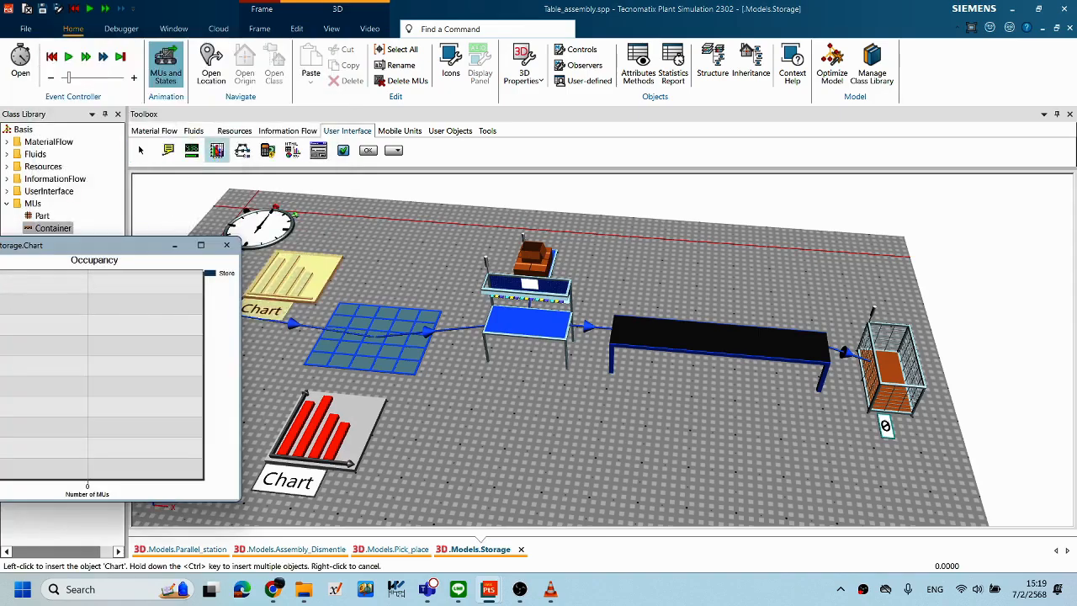
{"action": "left_click", "coordinate": [529, 431]}
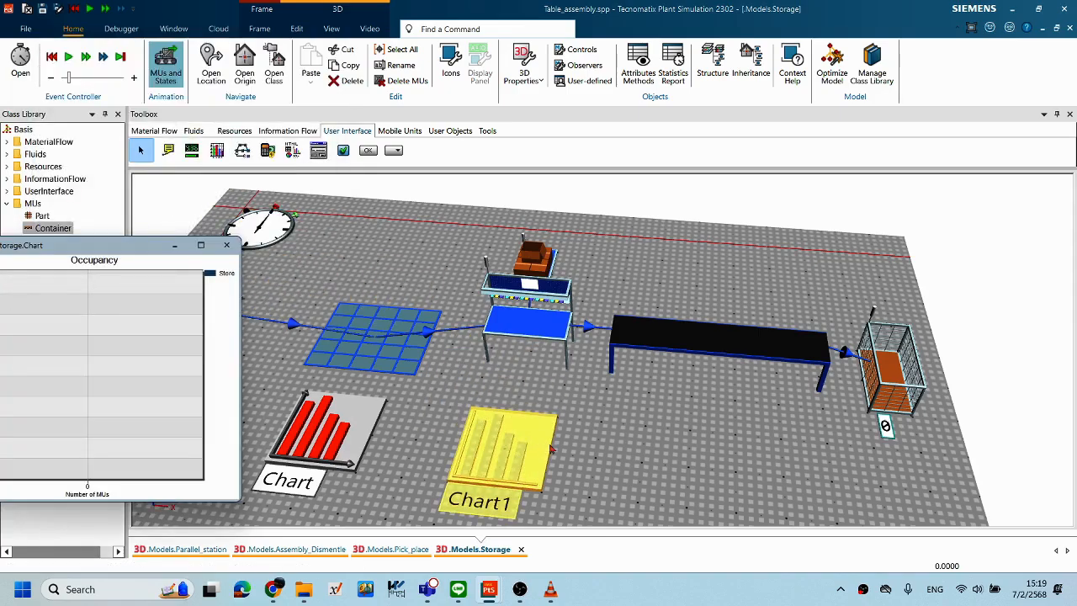
{"action": "left_click_drag", "start_coordinate": [525, 318], "coordinate": [505, 446]}
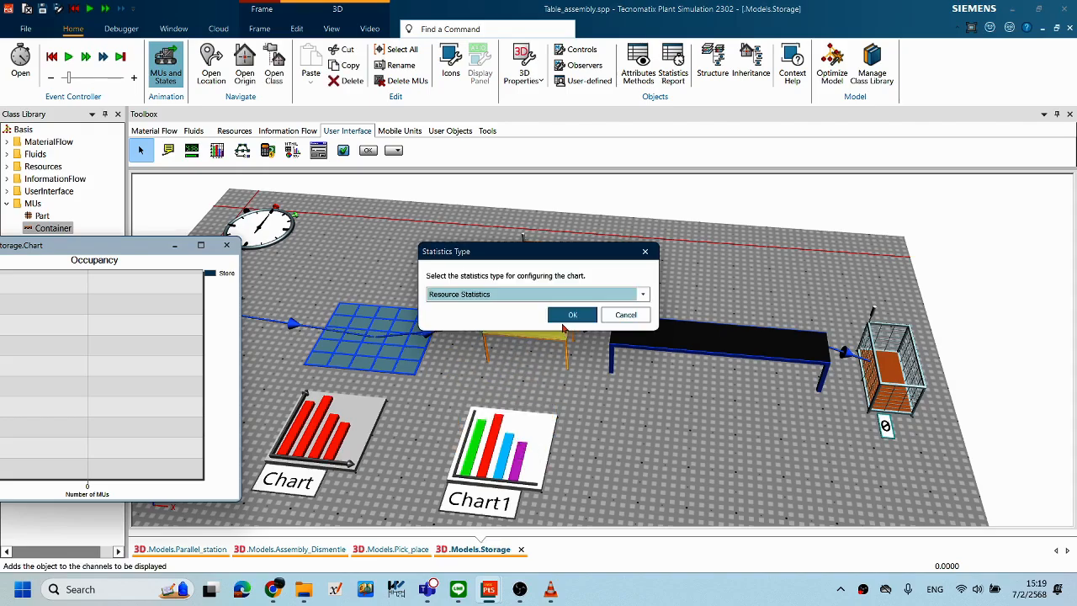
{"action": "left_click", "coordinate": [482, 295]}
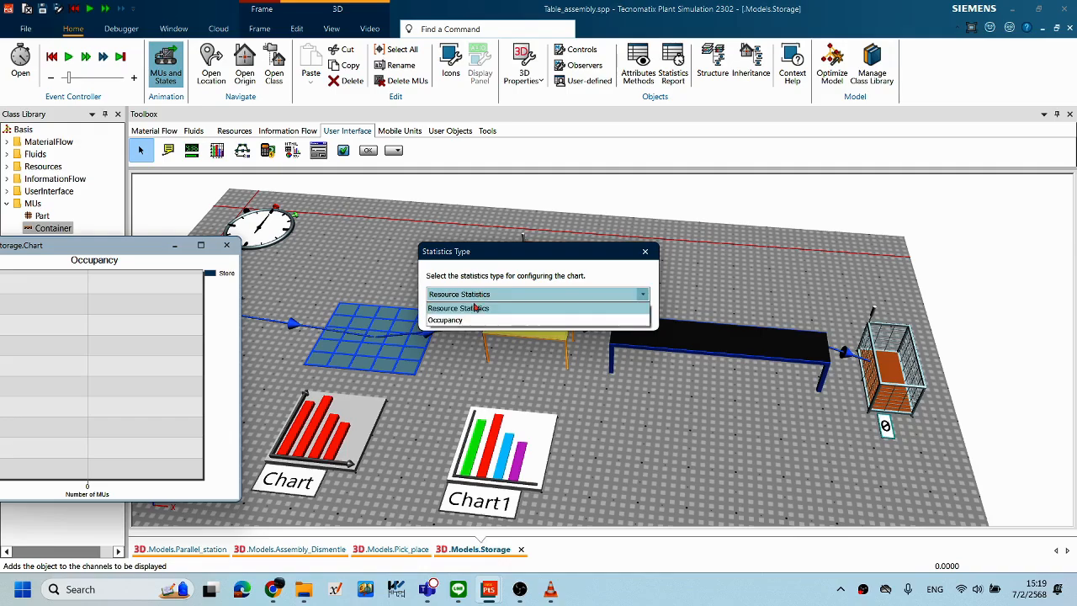
{"action": "left_click", "coordinate": [470, 318]}
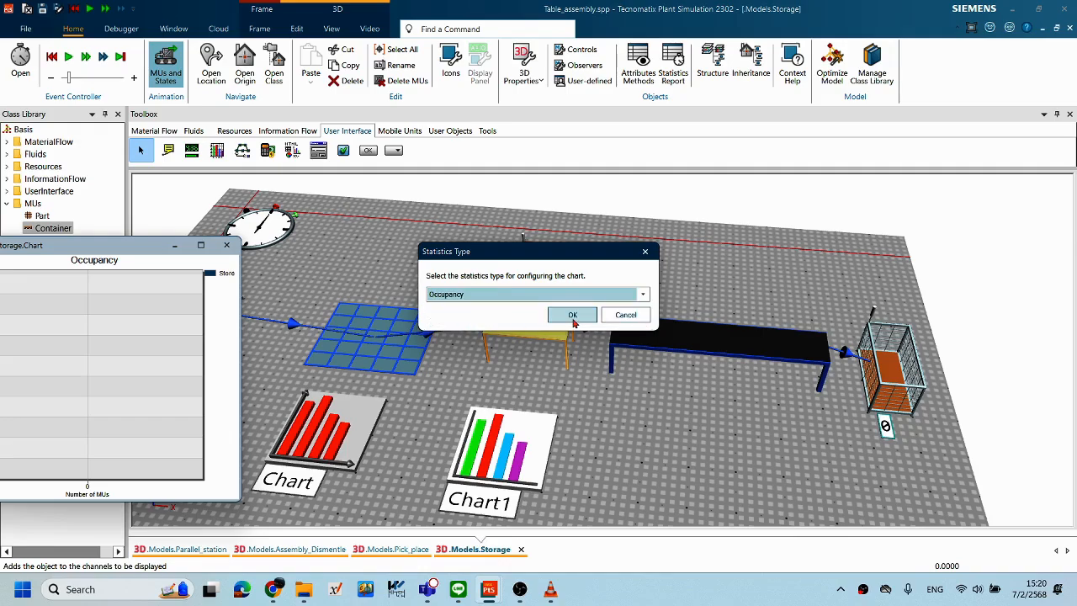
{"action": "left_click", "coordinate": [572, 316]}
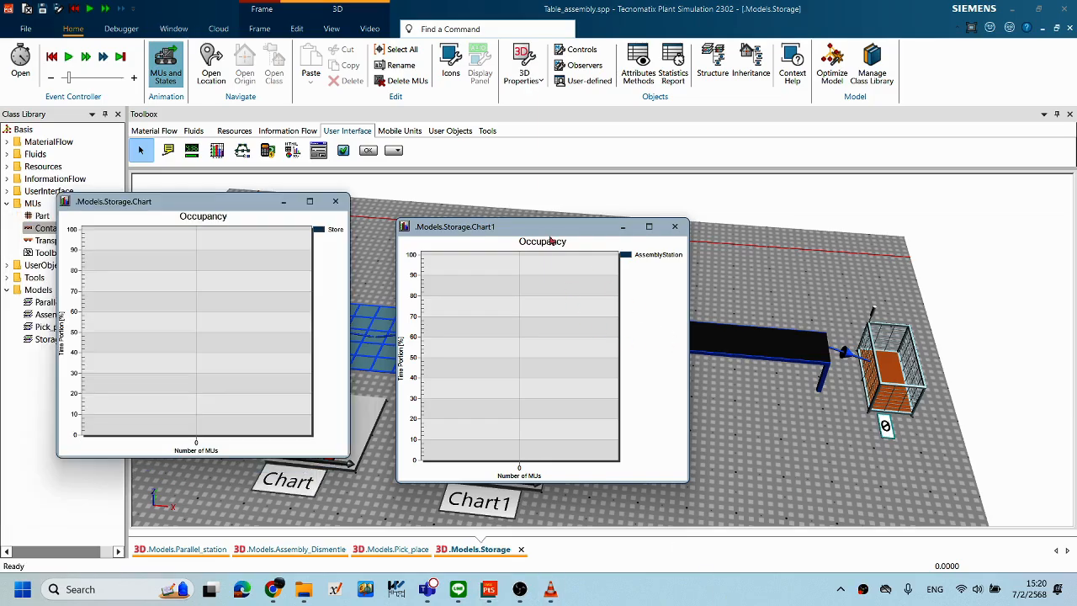
Step: Arrange the two Occupancy chart windows side by side for comparison and close the assembly station's chart window
{"action": "left_click_drag", "start_coordinate": [500, 221], "coordinate": [566, 217]}
{"action": "left_click_drag", "start_coordinate": [220, 208], "coordinate": [300, 218]}
{"action": "left_click_drag", "start_coordinate": [537, 224], "coordinate": [532, 217]}
{"action": "left_click", "coordinate": [735, 216]}
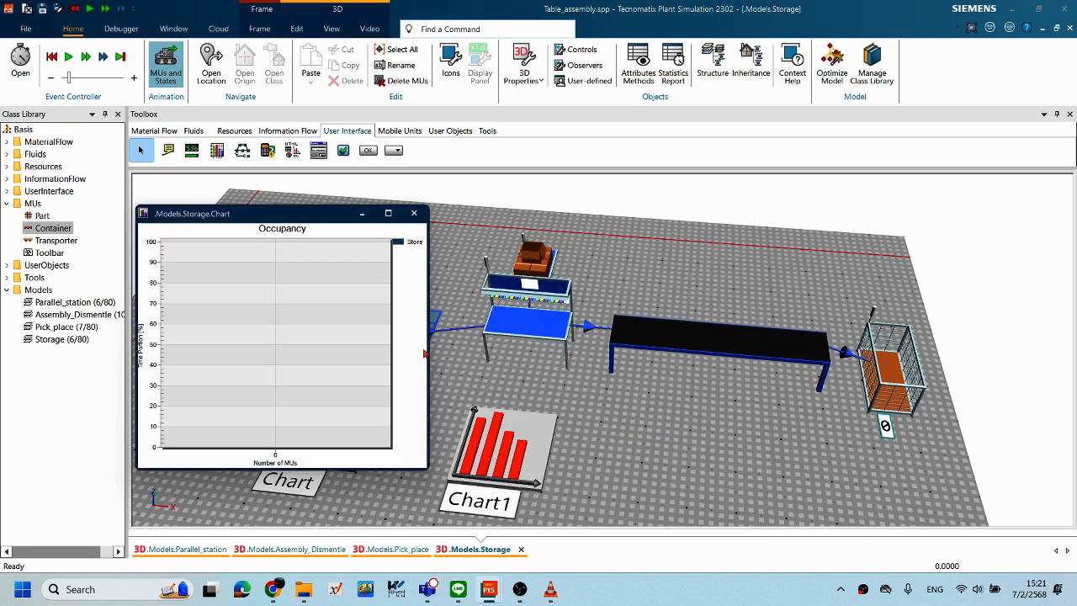
{"action": "left_click_drag", "start_coordinate": [345, 225], "coordinate": [308, 223]}
Step: Delete the Chart placed in front of the assembly station
{"action": "left_click", "coordinate": [499, 436]}
{"action": "right_click", "coordinate": [501, 432]}
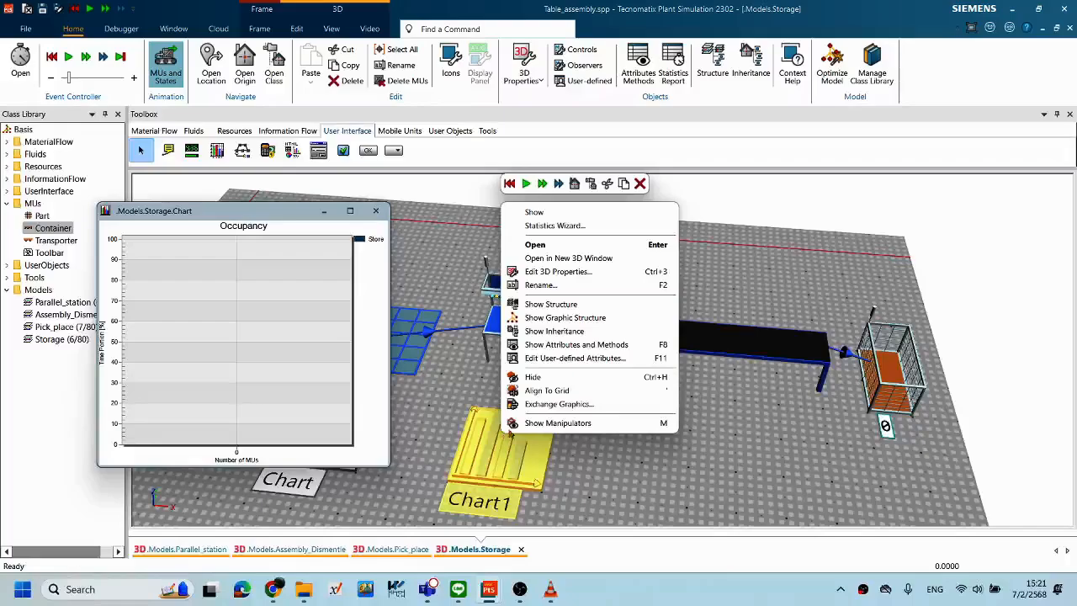
{"action": "key", "text": "Delete"}
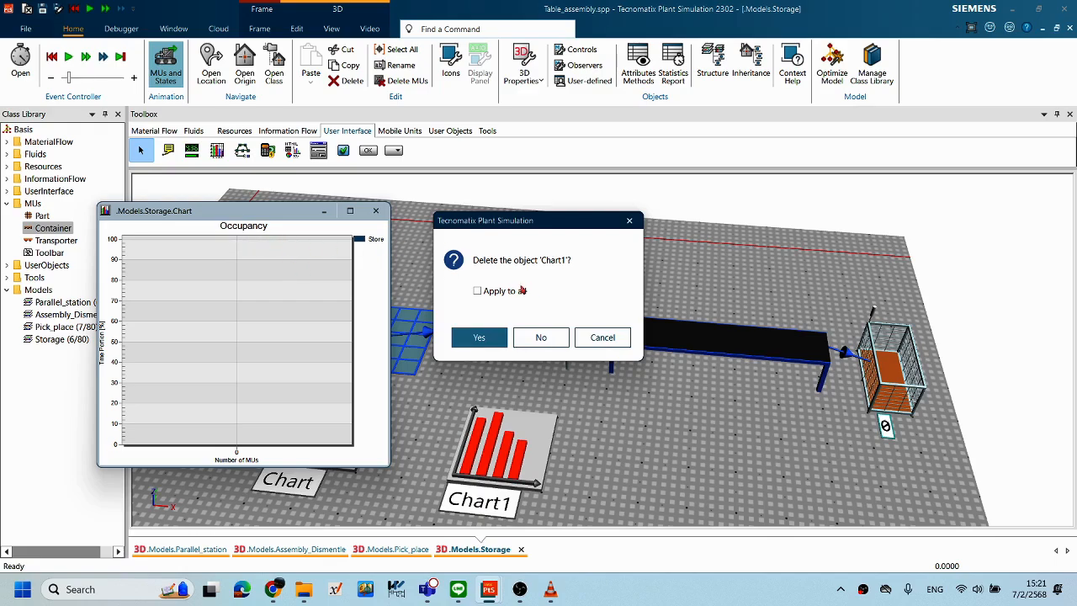
{"action": "left_click", "coordinate": [488, 340]}
Step: Insert a new Chart in front of the assembly station, assign the station with Resource Statistics, and close the open chart windows
{"action": "left_click", "coordinate": [216, 150]}
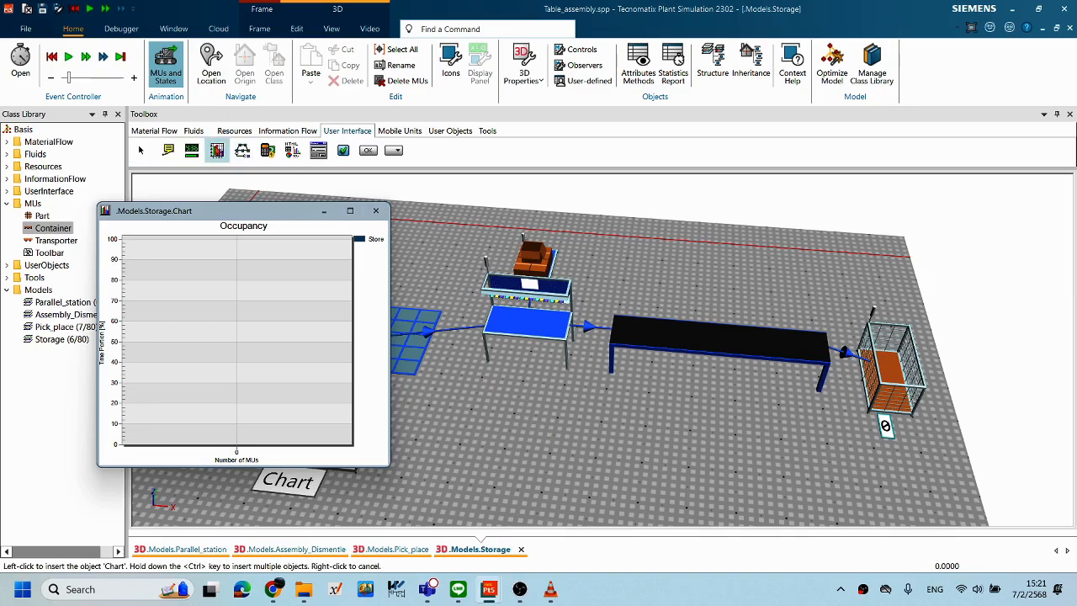
{"action": "left_click", "coordinate": [522, 461]}
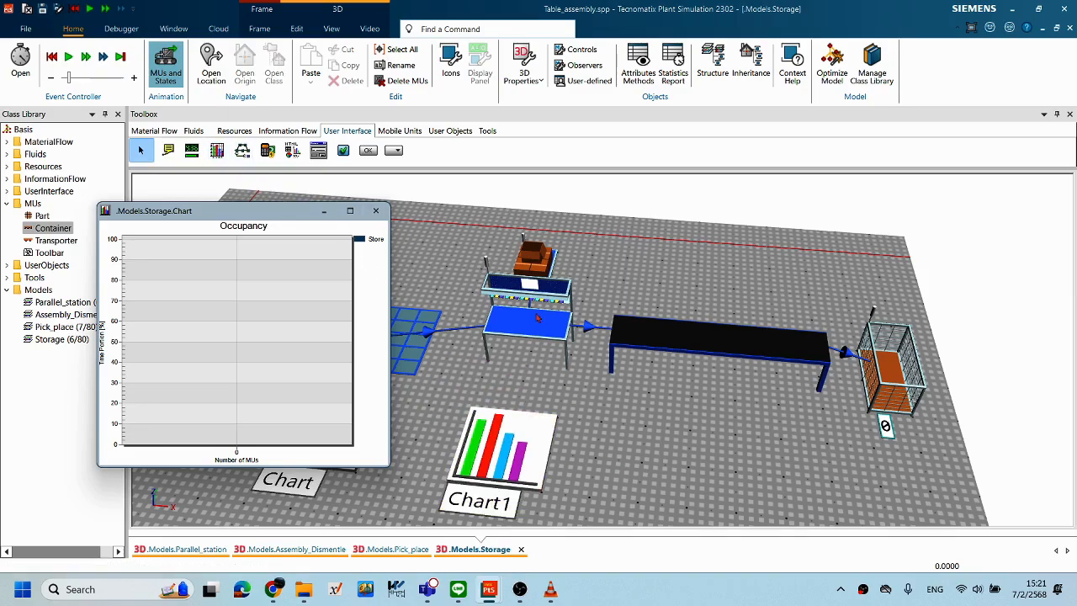
{"action": "left_click_drag", "start_coordinate": [522, 467], "coordinate": [530, 465]}
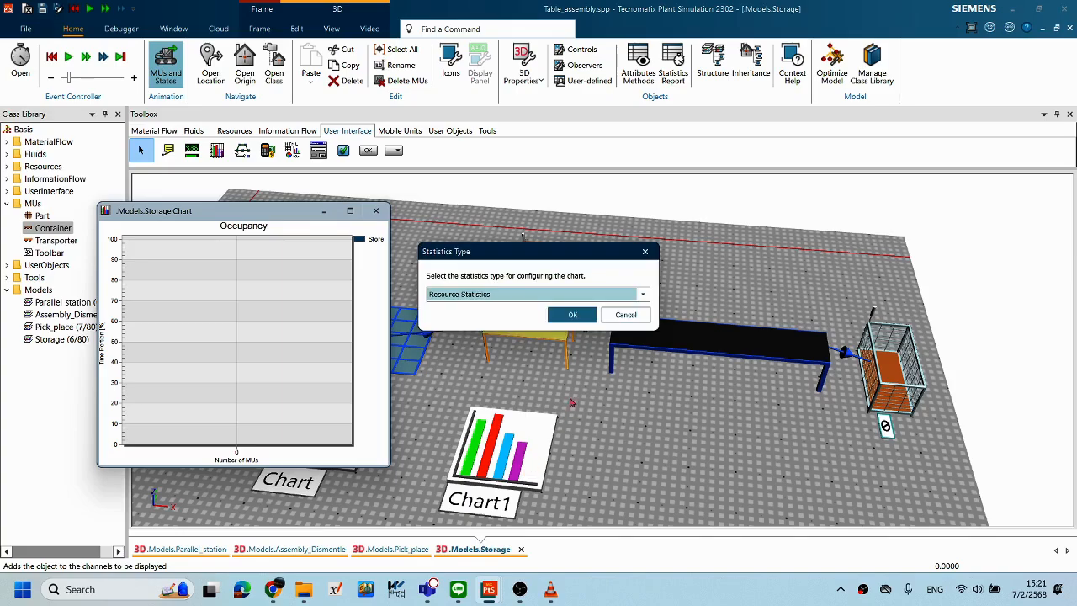
{"action": "left_click", "coordinate": [569, 315]}
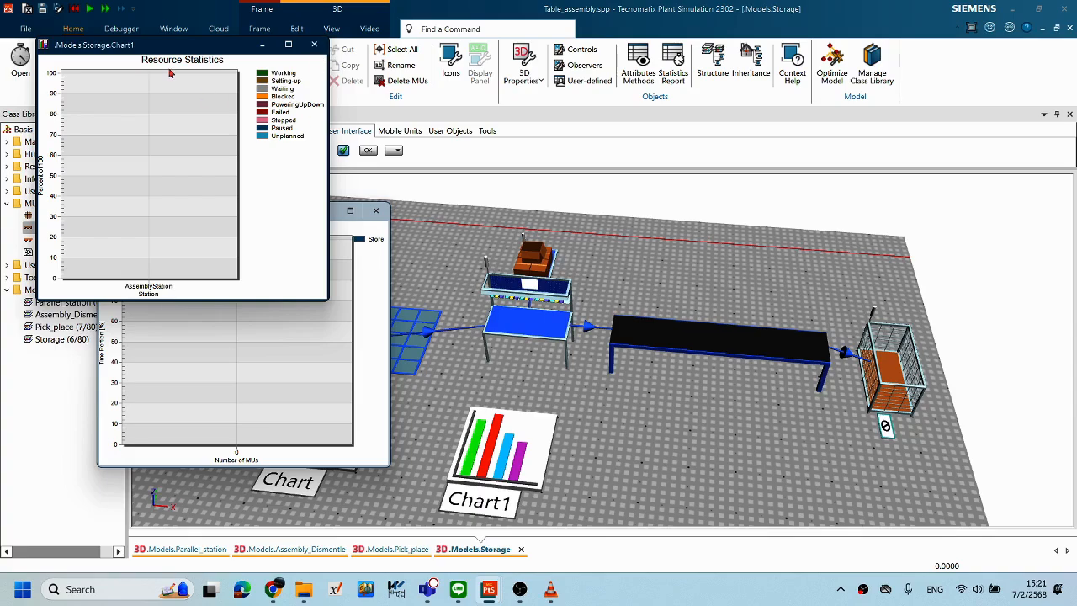
{"action": "left_click", "coordinate": [314, 44]}
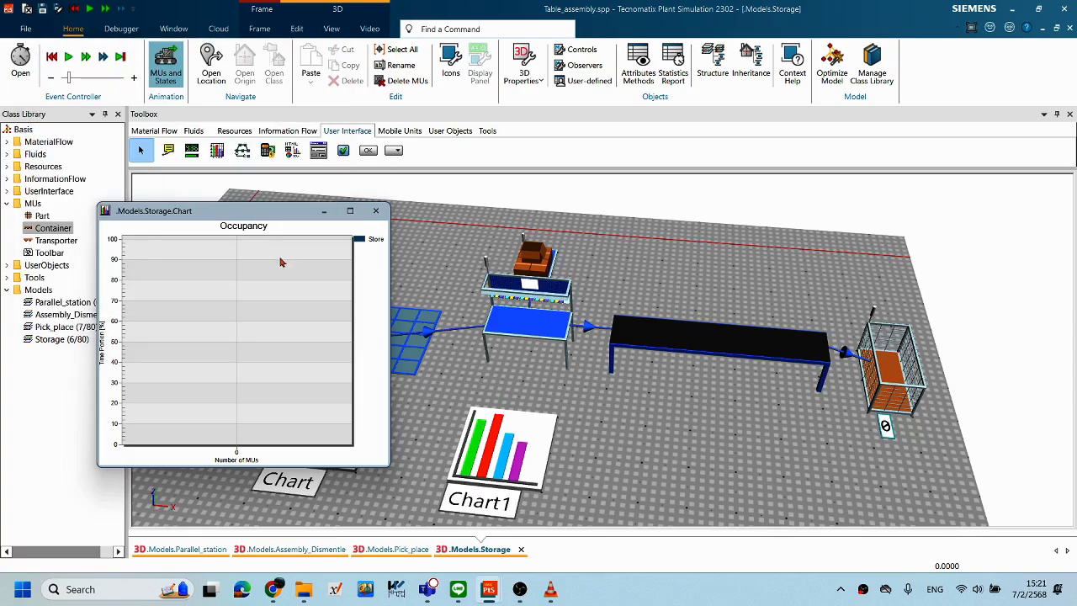
{"action": "left_click", "coordinate": [376, 210]}
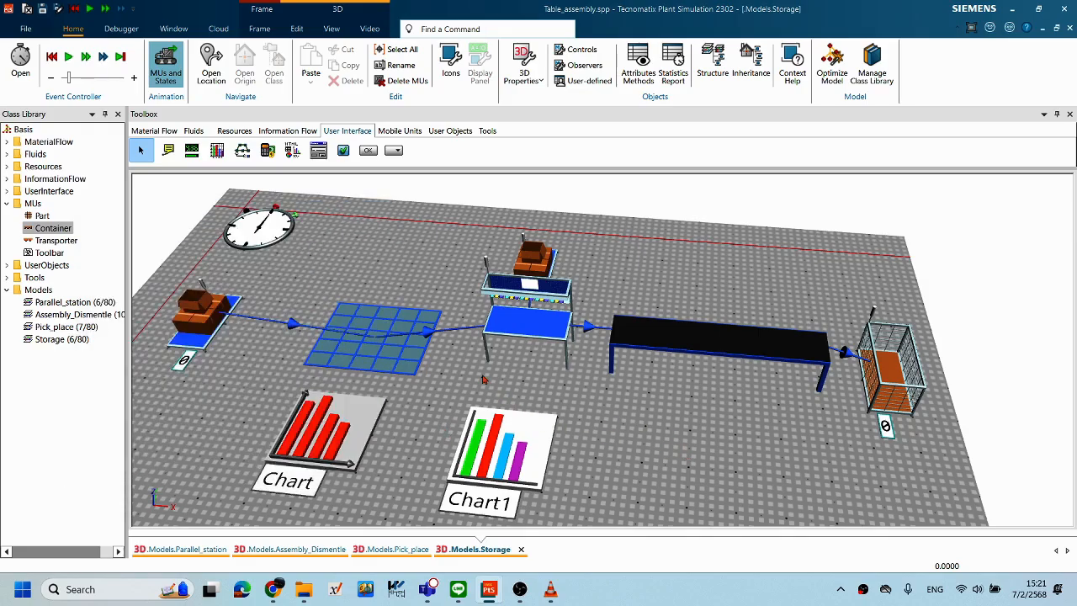
Step: Enable display in frame for the Store's Occupancy chart and move it to the floor area behind the production line
{"action": "scroll", "coordinate": [483, 379], "scroll_direction": "up", "scroll_amount": 2}
{"action": "double_click", "coordinate": [291, 434]}
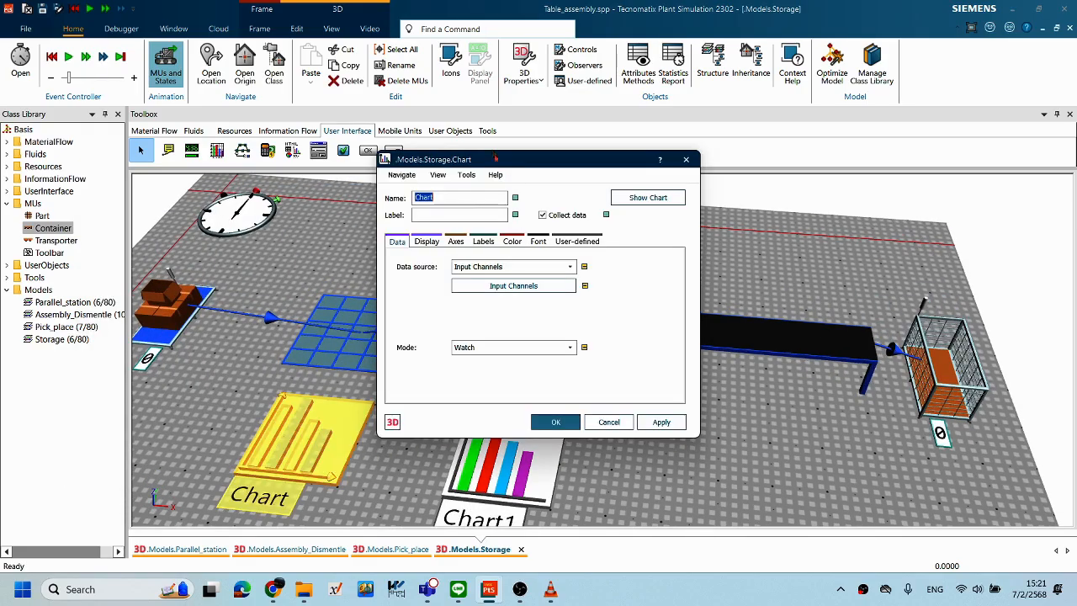
{"action": "left_click_drag", "start_coordinate": [502, 157], "coordinate": [371, 115]}
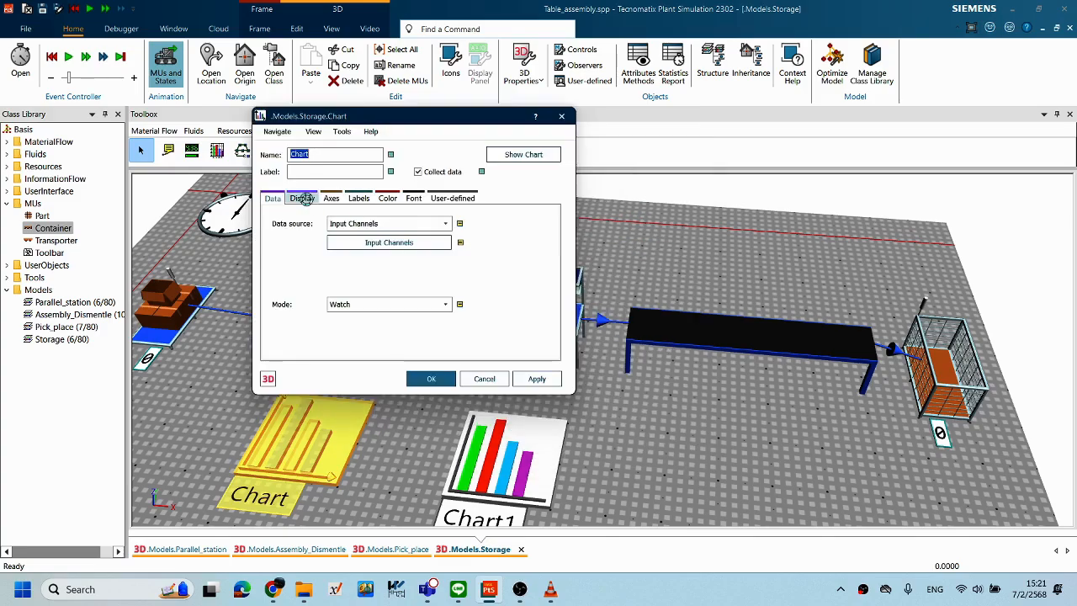
{"action": "left_click", "coordinate": [302, 199]}
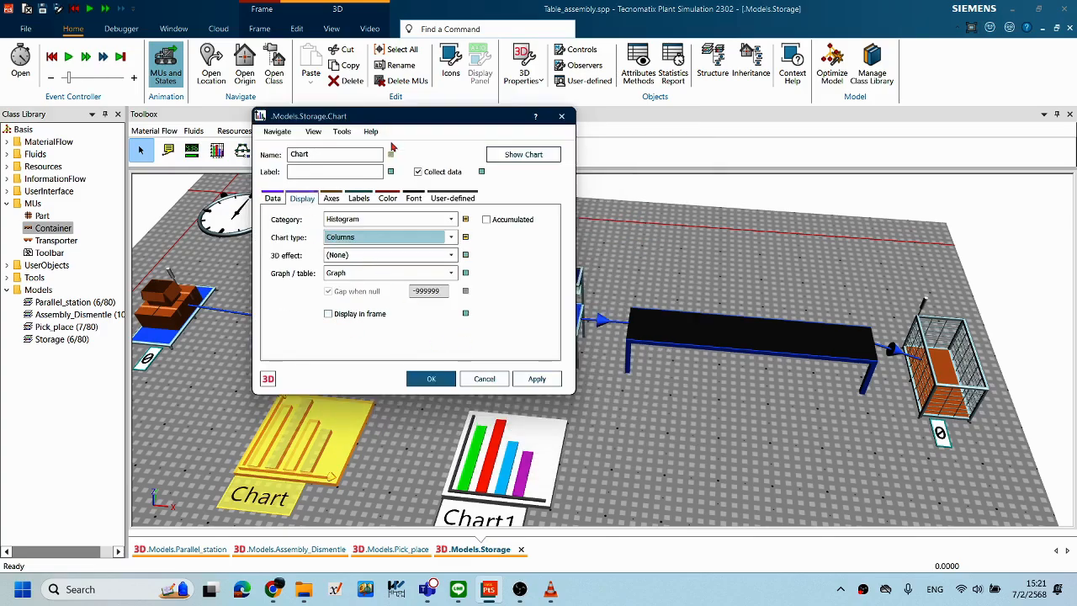
{"action": "left_click_drag", "start_coordinate": [403, 116], "coordinate": [352, 110]}
{"action": "left_click", "coordinate": [274, 307]}
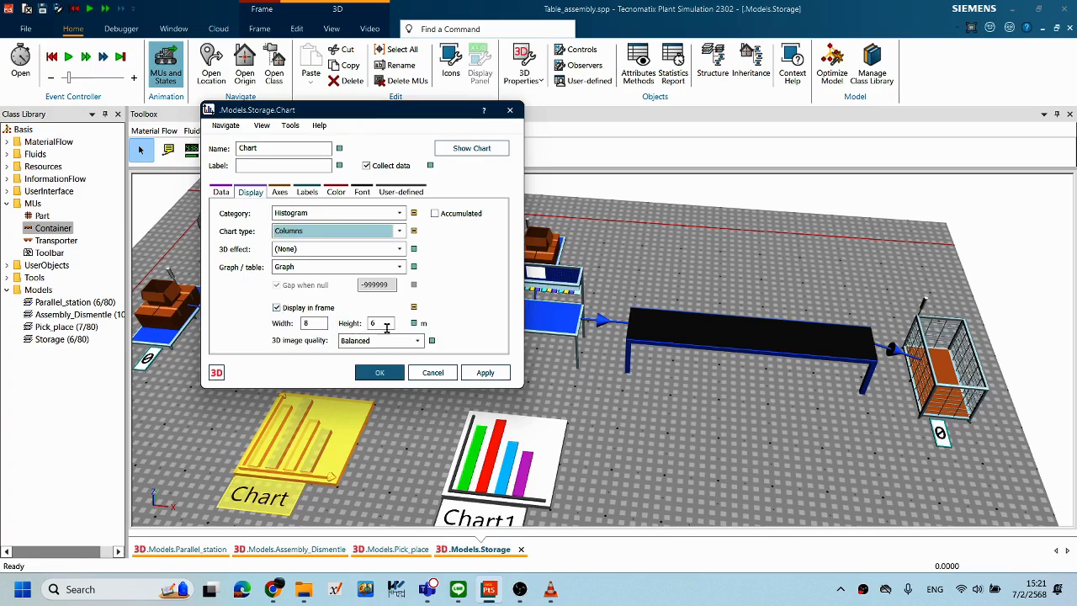
{"action": "left_click", "coordinate": [379, 373]}
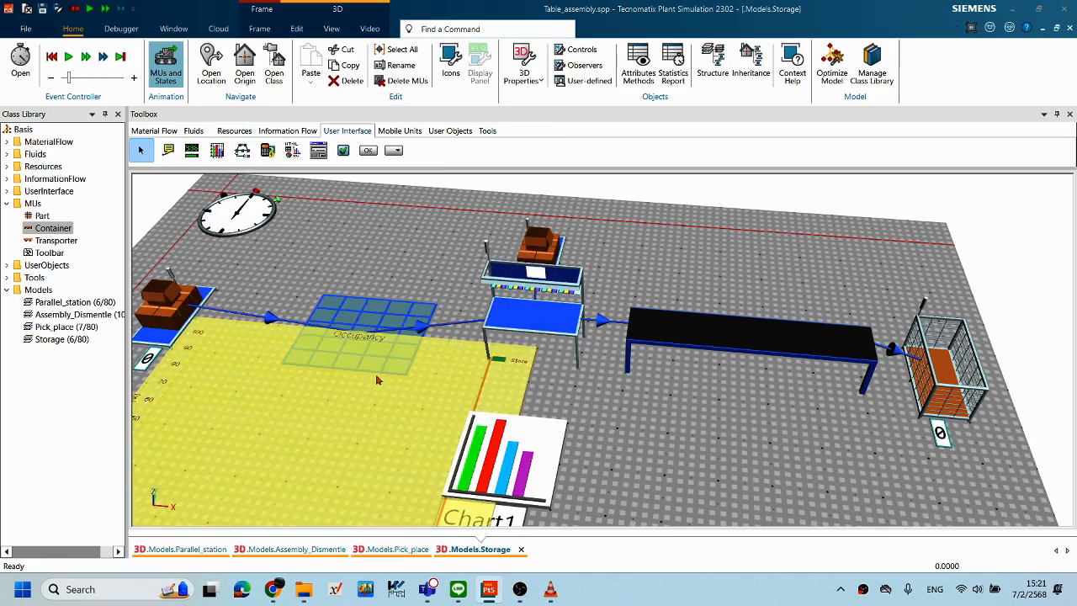
{"action": "scroll", "coordinate": [384, 397], "scroll_direction": "down", "scroll_amount": 3}
{"action": "left_click_drag", "start_coordinate": [312, 429], "coordinate": [429, 218]}
Step: Enable display in frame for the assembly station's chart and move it behind the line, beside the Occupancy chart
{"action": "right_click_drag", "start_coordinate": [487, 413], "coordinate": [510, 446]}
{"action": "right_click_drag", "start_coordinate": [689, 401], "coordinate": [593, 452]}
{"action": "double_click", "coordinate": [529, 458]}
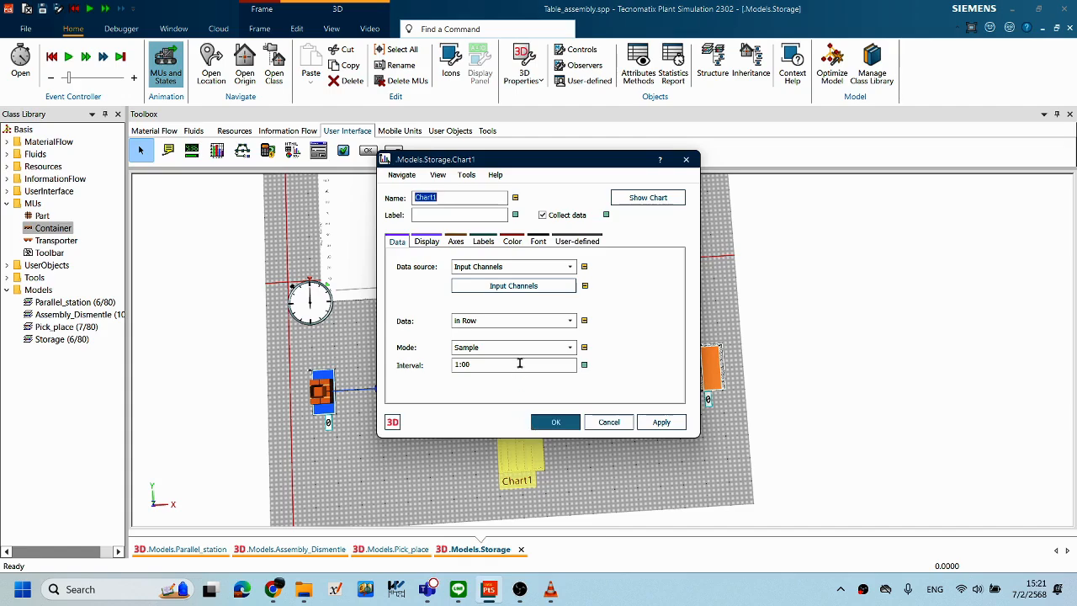
{"action": "left_click", "coordinate": [425, 241]}
{"action": "left_click", "coordinate": [455, 362]}
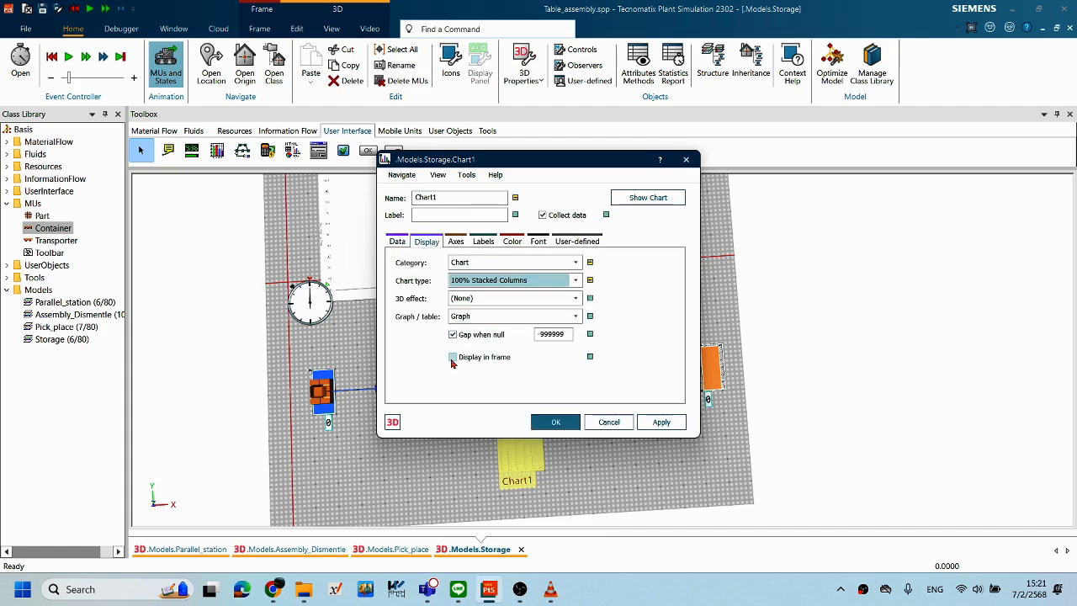
{"action": "left_click", "coordinate": [555, 421]}
{"action": "left_click_drag", "start_coordinate": [562, 436], "coordinate": [636, 217]}
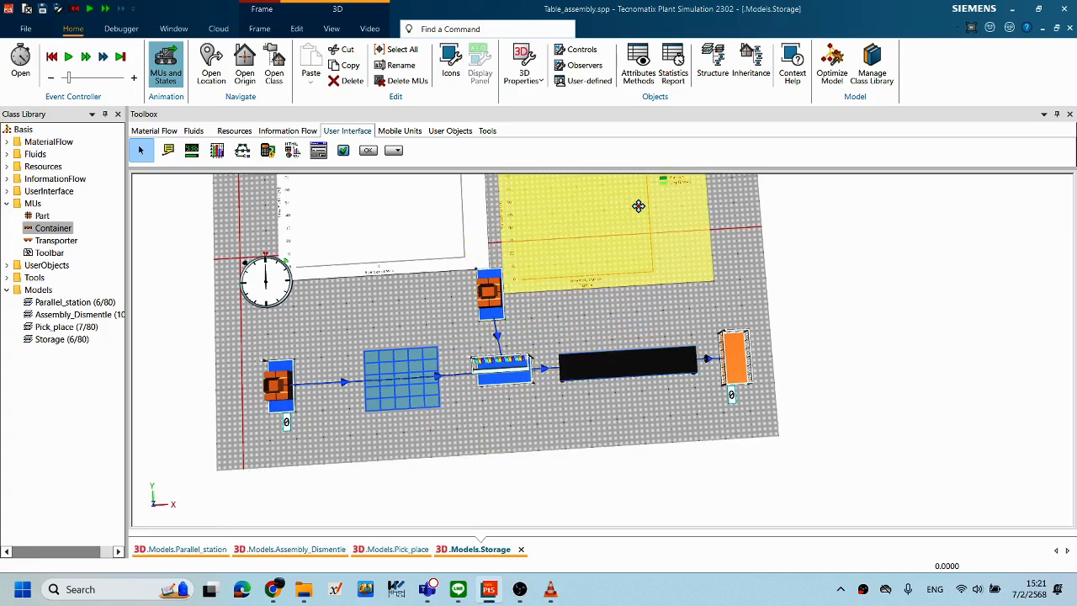
Step: Rotate the Occupancy chart upright in its 3D properties with a 90° angle and rotation axis X 1, Y 0, Z 0
{"action": "left_click_drag", "start_coordinate": [547, 445], "coordinate": [609, 461]}
{"action": "mouse_move", "coordinate": [608, 386]}
{"action": "middle_mouse_down"}
{"action": "mouse_move", "coordinate": [609, 375]}
{"action": "mouse_move", "coordinate": [588, 396]}
{"action": "mouse_move", "coordinate": [608, 387]}
{"action": "middle_mouse_up"}
{"action": "left_click", "coordinate": [610, 389]}
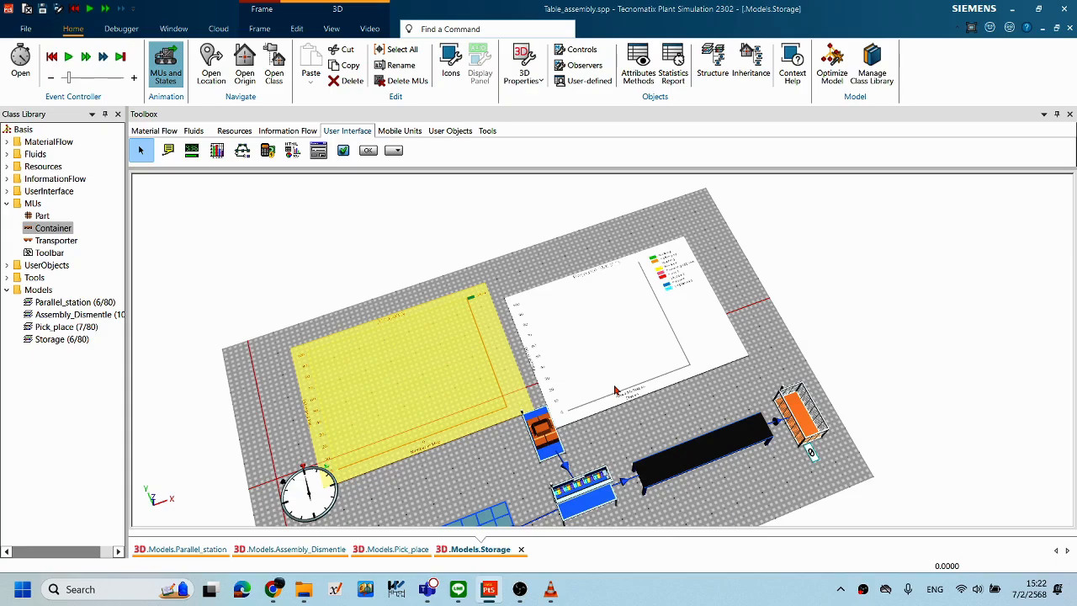
{"action": "right_click", "coordinate": [450, 393]}
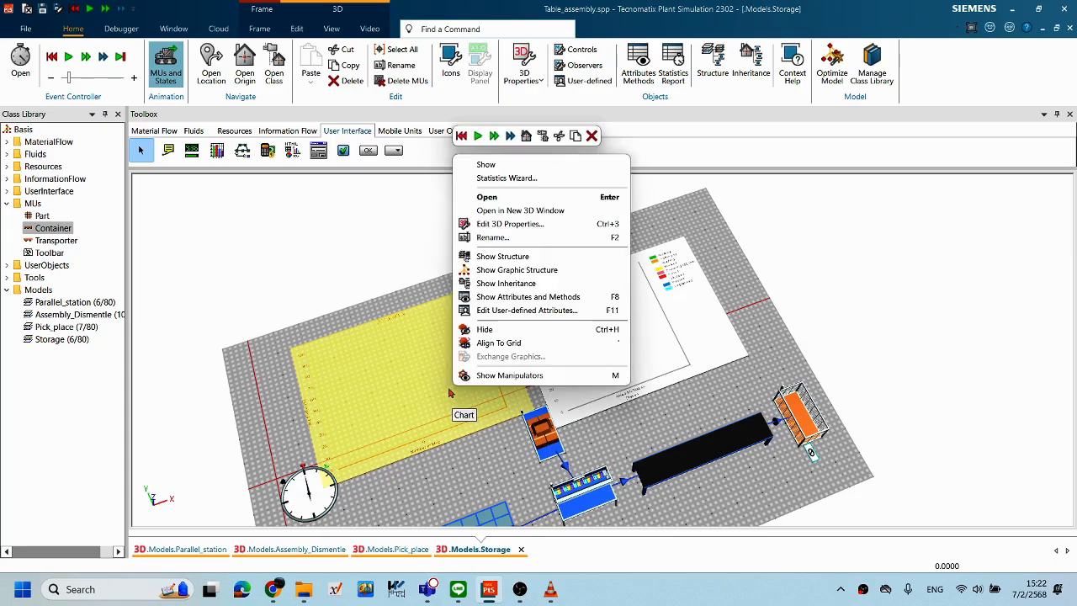
{"action": "left_click", "coordinate": [495, 224]}
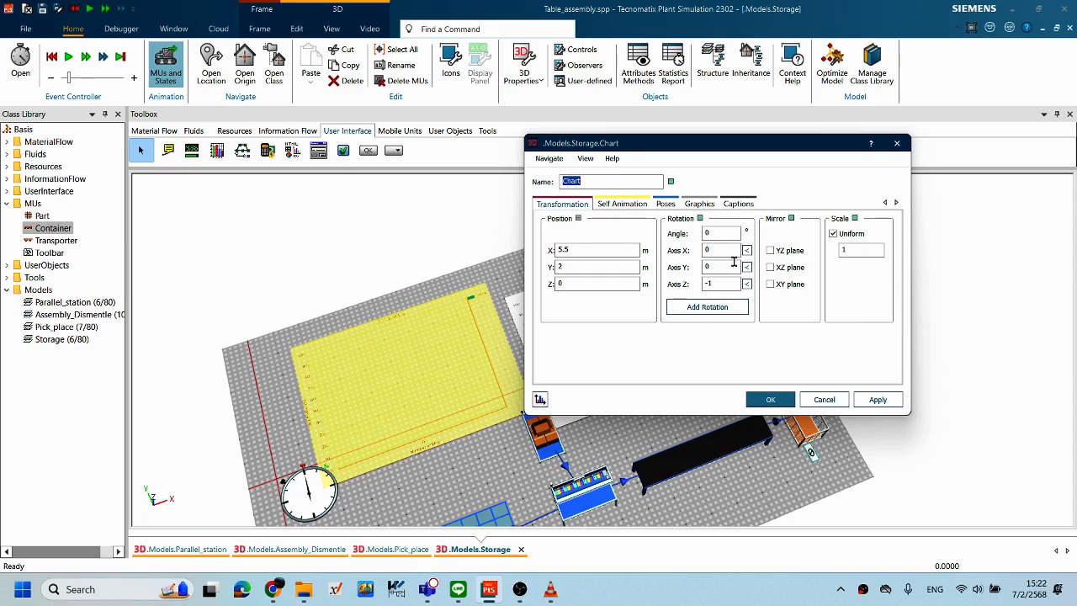
{"action": "double_click", "coordinate": [711, 283]}
{"action": "type", "text": "0"}
{"action": "left_click_drag", "start_coordinate": [713, 250], "coordinate": [659, 238]}
{"action": "type", "text": "190"}
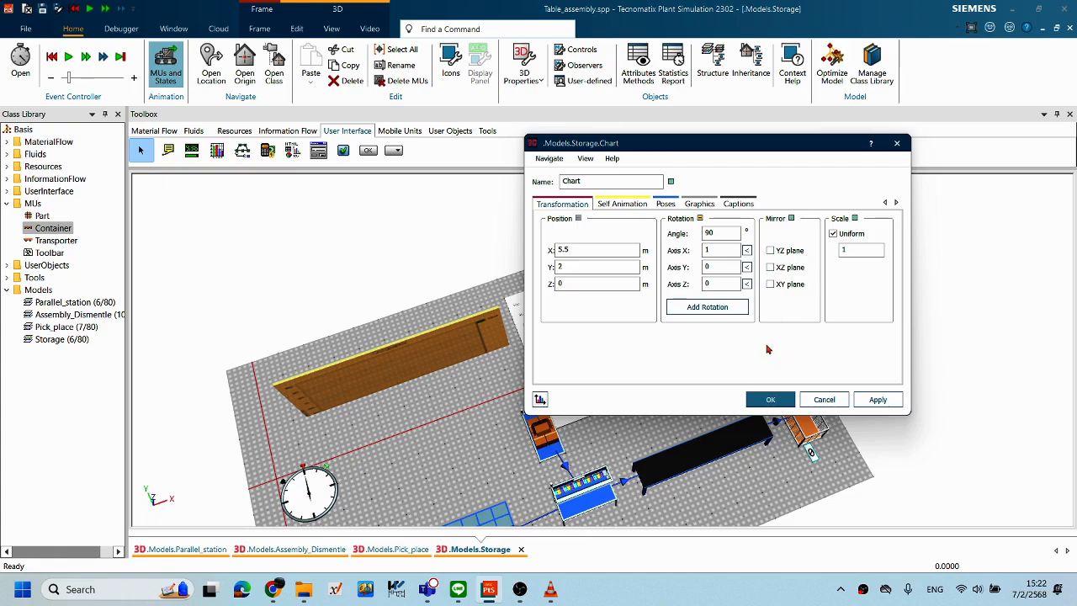
Step: Raise the Occupancy chart to a Z position of 4 m and apply its 3D properties
{"action": "left_click_drag", "start_coordinate": [597, 289], "coordinate": [525, 285]}
{"action": "type", "text": "6"}
{"action": "left_click_drag", "start_coordinate": [601, 283], "coordinate": [518, 282]}
{"action": "type", "text": "4"}
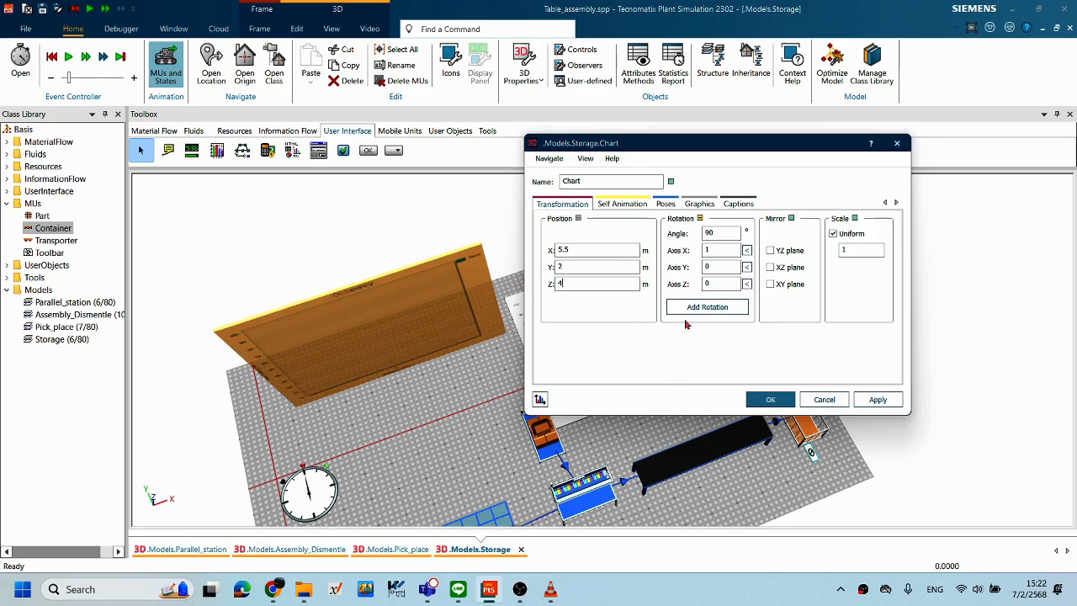
{"action": "left_click", "coordinate": [768, 399]}
Step: Rotate the Resource Statistics chart upright in its 3D properties with a 90° angle and rotation axis X 1, Y 0, Z 0
{"action": "left_click_drag", "start_coordinate": [495, 425], "coordinate": [496, 377]}
{"action": "left_click", "coordinate": [665, 381]}
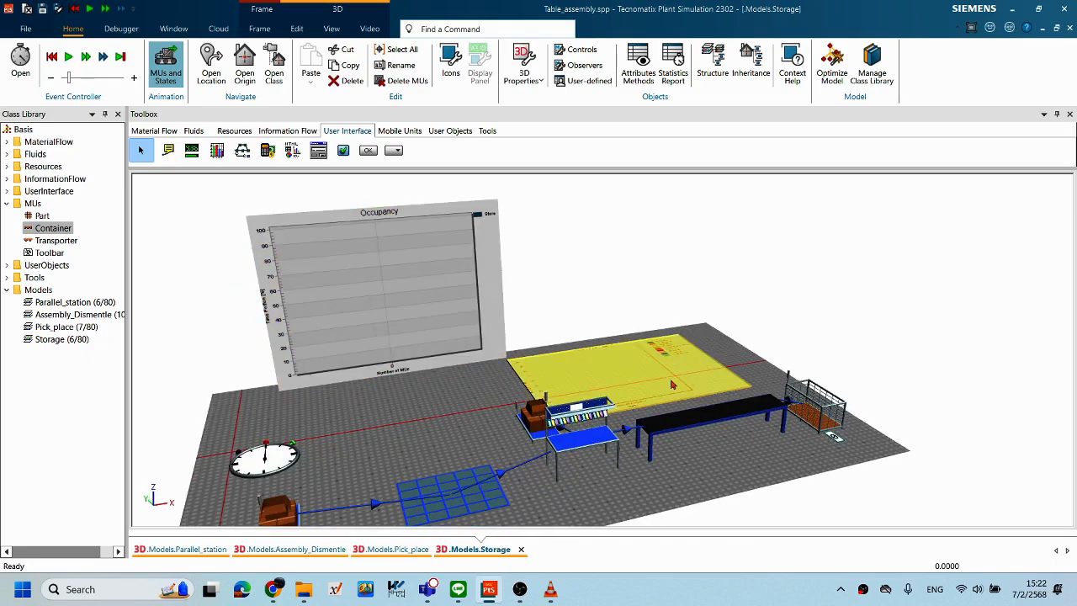
{"action": "right_click", "coordinate": [666, 381]}
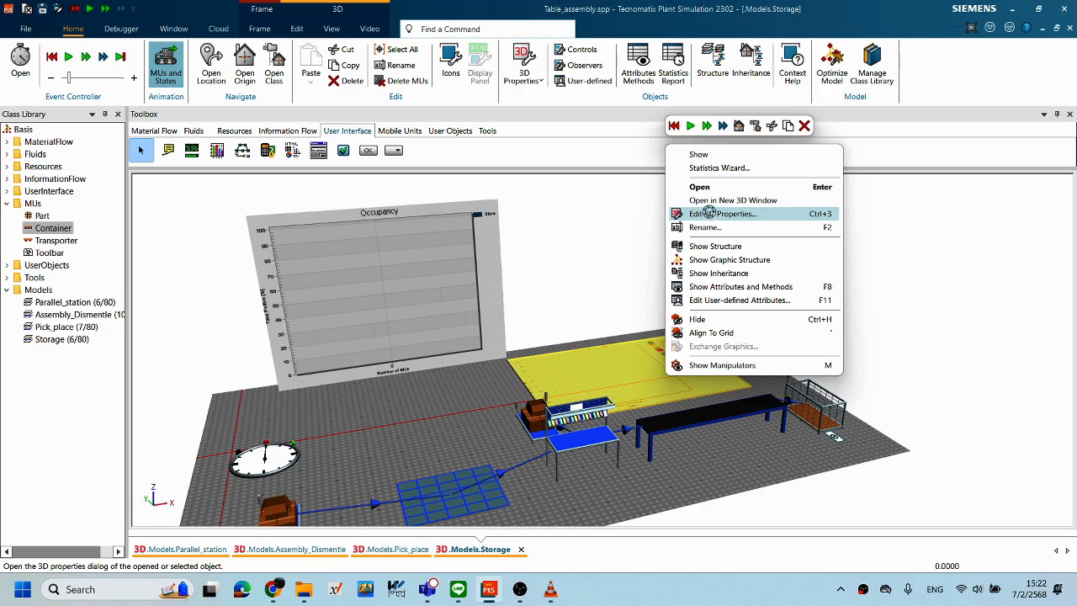
{"action": "left_click", "coordinate": [710, 216]}
{"action": "left_click_drag", "start_coordinate": [747, 168], "coordinate": [673, 169]}
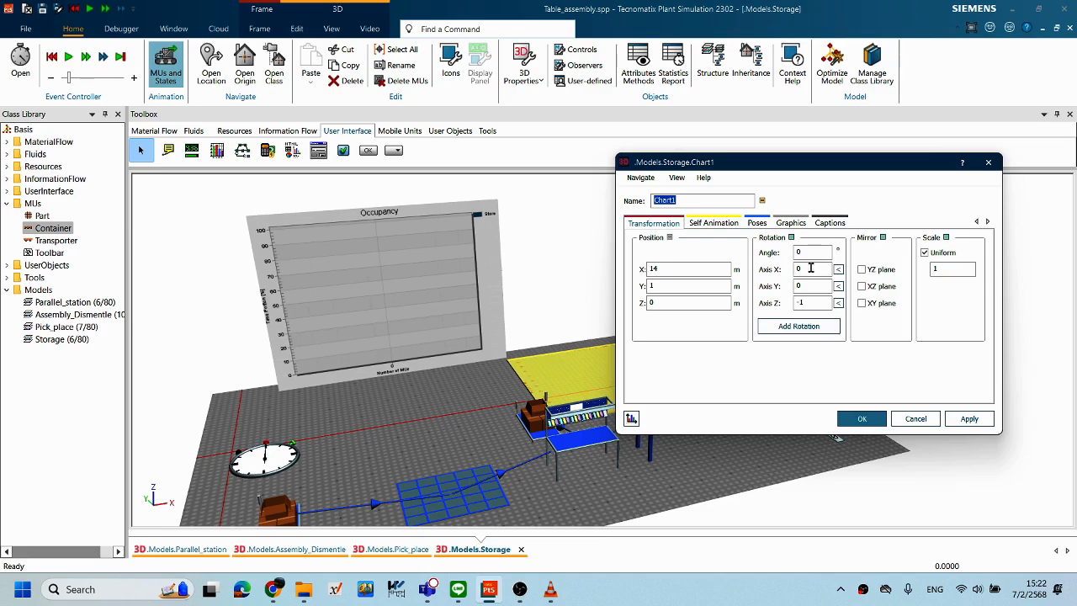
{"action": "left_click_drag", "start_coordinate": [808, 302], "coordinate": [767, 303]}
{"action": "type", "text": "0"}
{"action": "type", "text": "1"}
{"action": "left_click_drag", "start_coordinate": [813, 250], "coordinate": [740, 249]}
{"action": "type", "text": "90"}
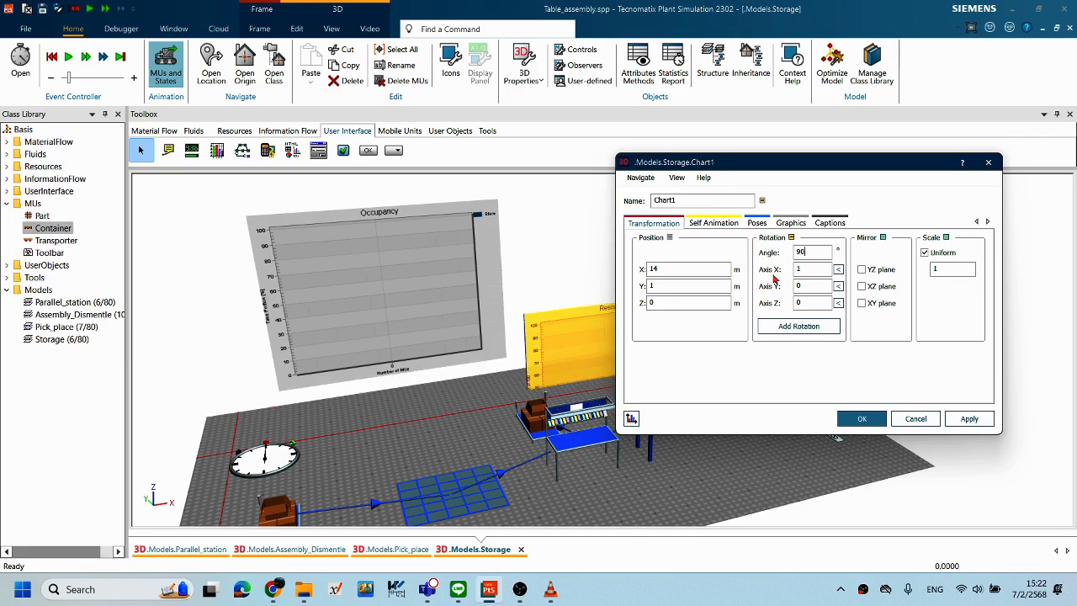
Step: Raise the Resource Statistics chart to a Z position of 4 m and deselect it
{"action": "double_click", "coordinate": [693, 302]}
{"action": "type", "text": "4"}
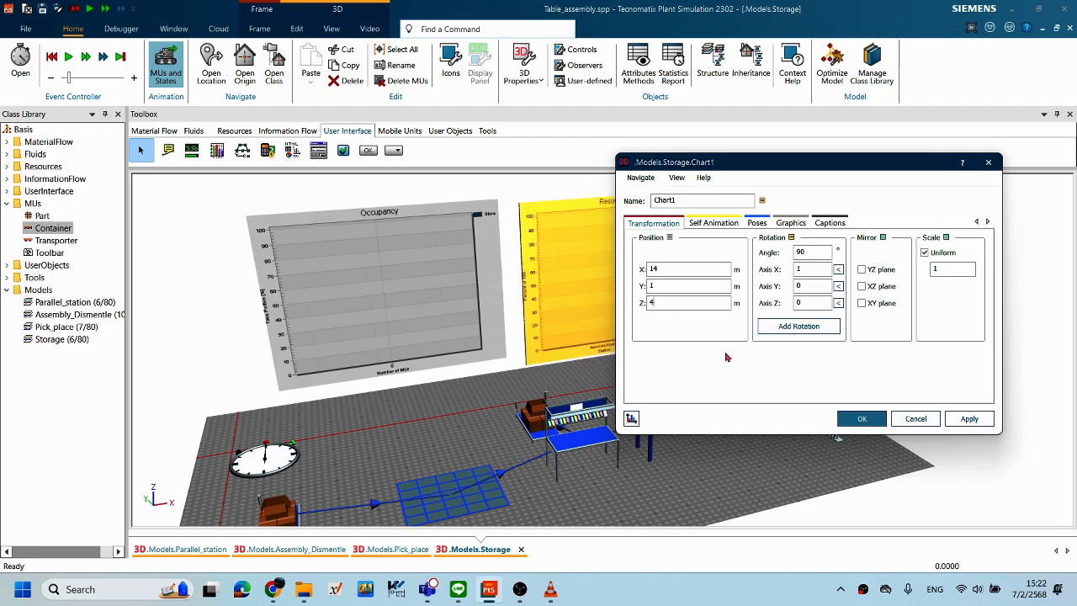
{"action": "left_click", "coordinate": [879, 419]}
{"action": "left_click", "coordinate": [813, 458]}
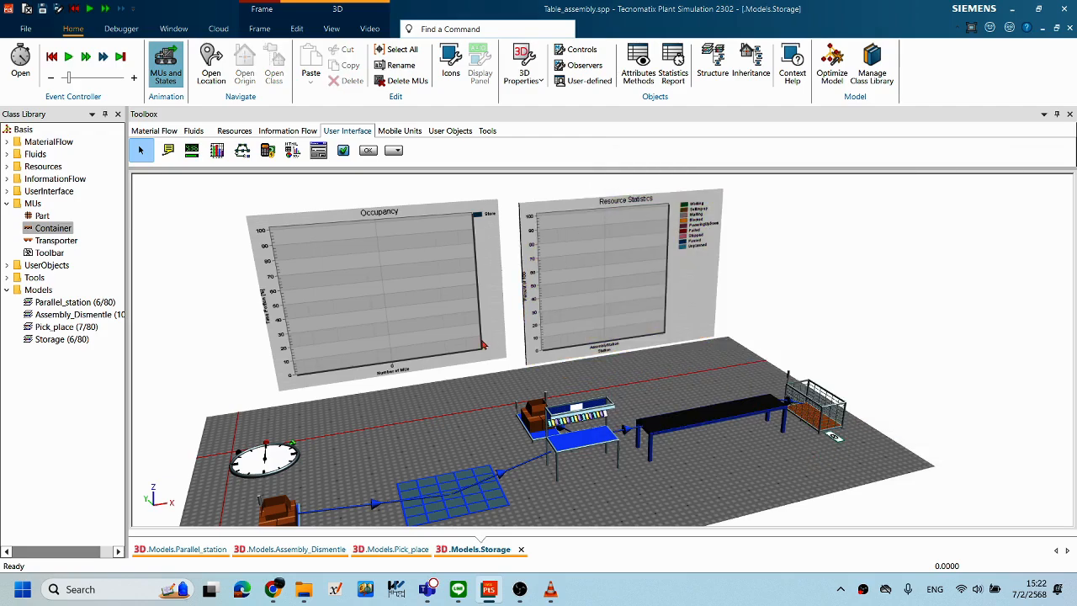
Step: Reset the Storage model and start the simulation with both upright charts in view
{"action": "scroll", "coordinate": [661, 359], "scroll_direction": "down", "scroll_amount": 3}
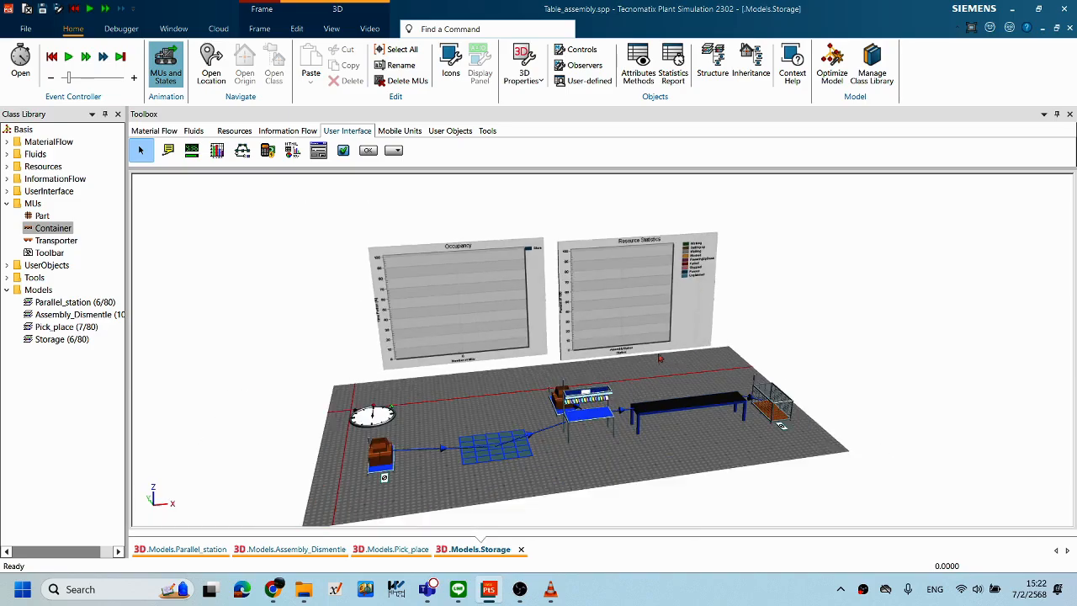
{"action": "scroll", "coordinate": [661, 358], "scroll_direction": "up", "scroll_amount": 1}
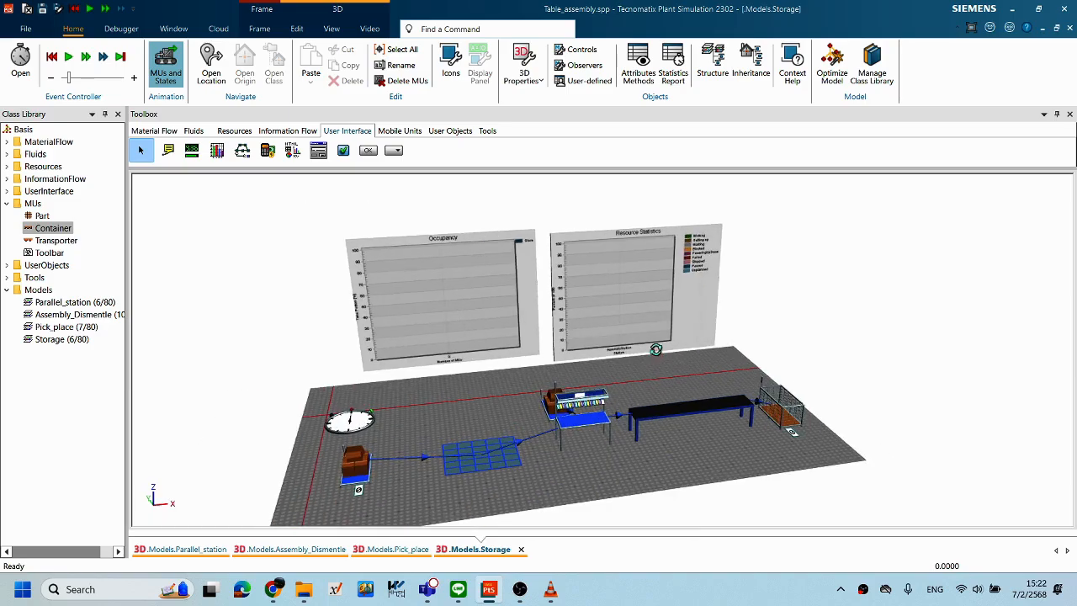
{"action": "right_click", "coordinate": [724, 455]}
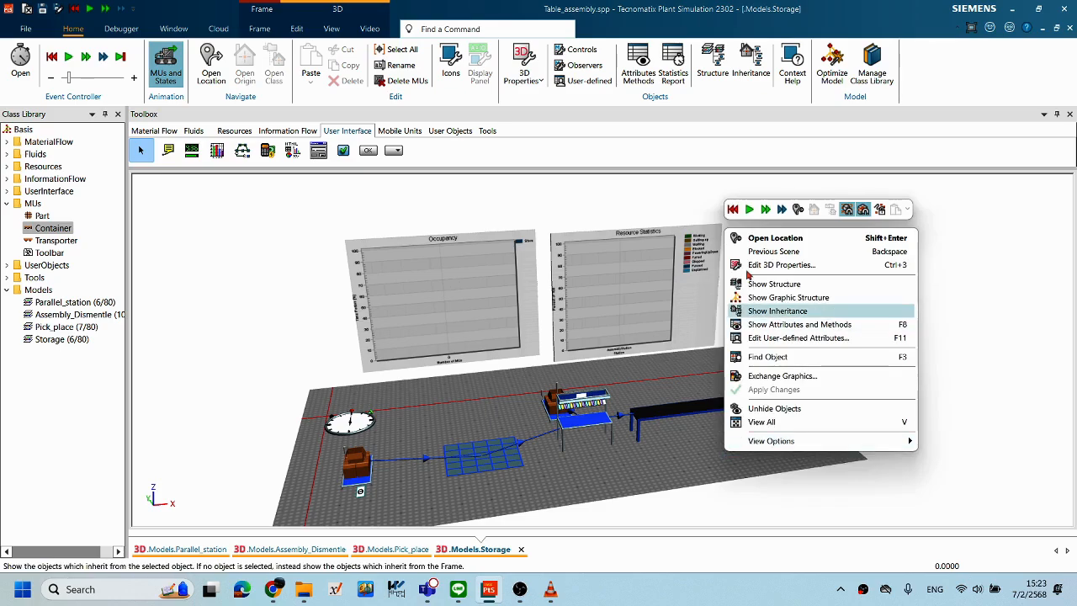
{"action": "left_click", "coordinate": [734, 213]}
{"action": "right_click", "coordinate": [716, 457]}
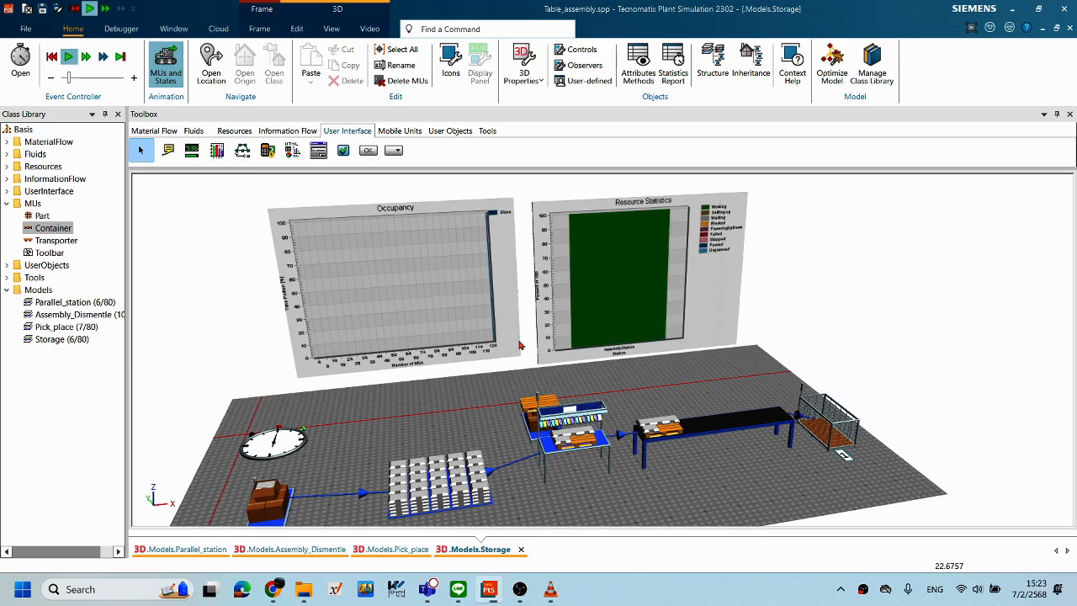
Step: Examine the Store's Occupancy chart, especially its number-of-MUs axis, and the assembly station's Resource Statistics while the simulation runs
{"action": "scroll", "coordinate": [498, 372], "scroll_direction": "up", "scroll_amount": 5}
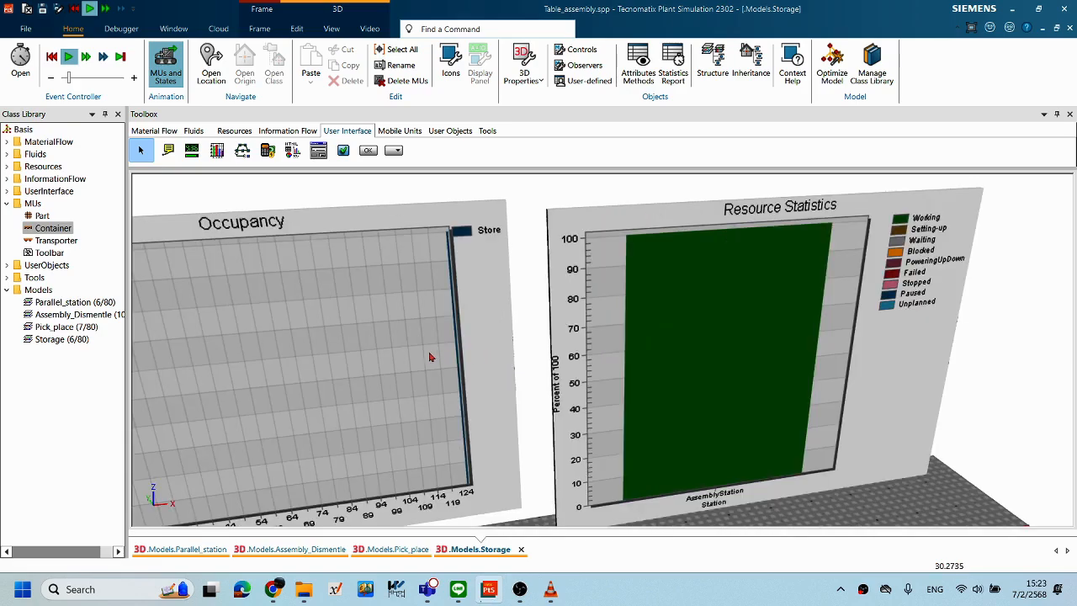
{"action": "scroll", "coordinate": [286, 345], "scroll_direction": "down", "scroll_amount": 4}
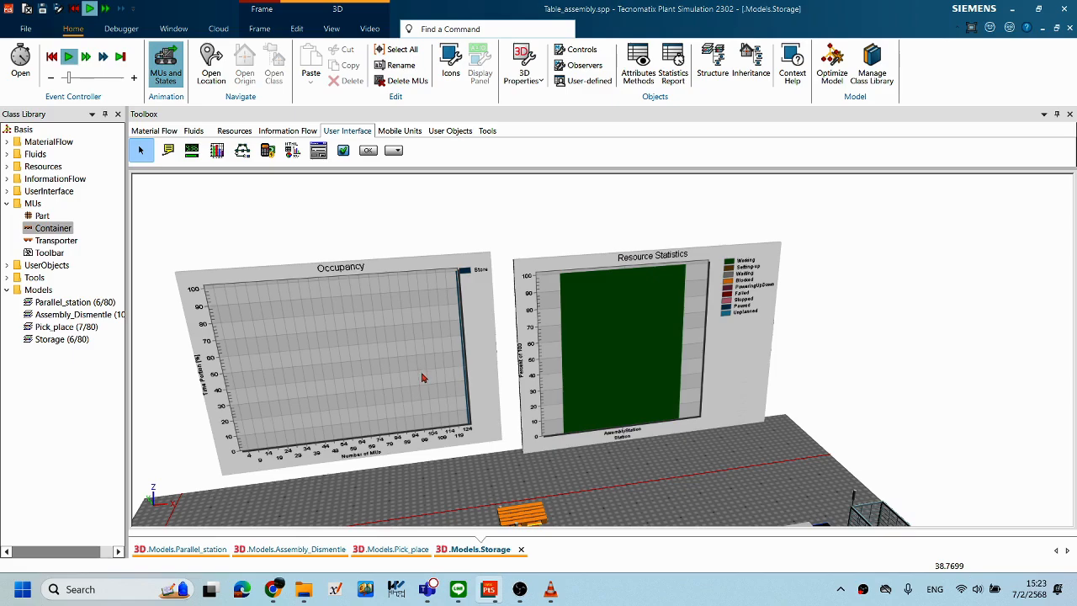
{"action": "scroll", "coordinate": [503, 451], "scroll_direction": "up", "scroll_amount": 4}
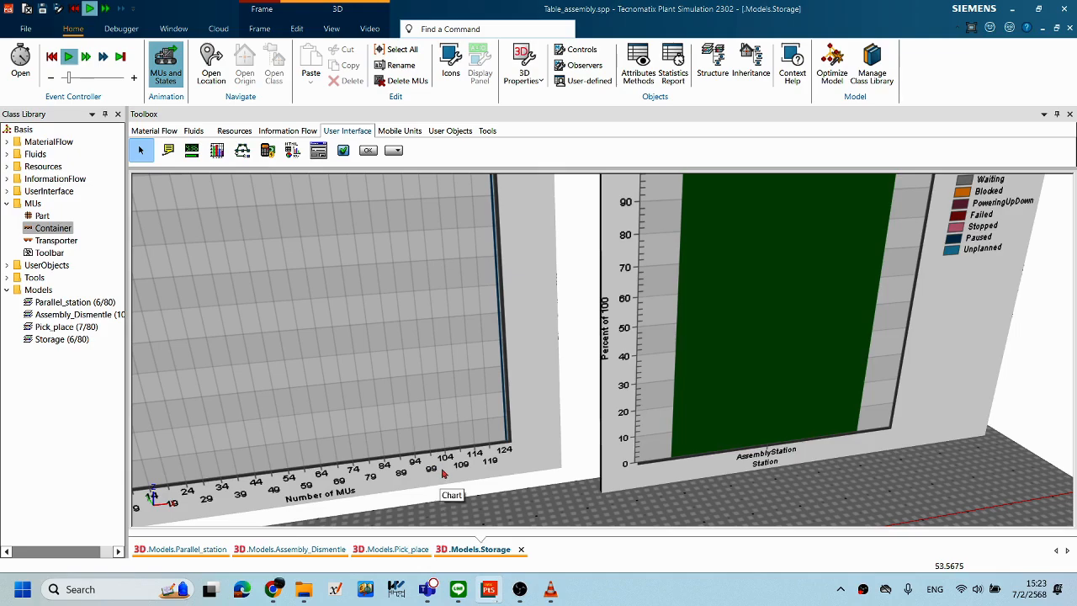
{"action": "scroll", "coordinate": [477, 493], "scroll_direction": "down", "scroll_amount": 4}
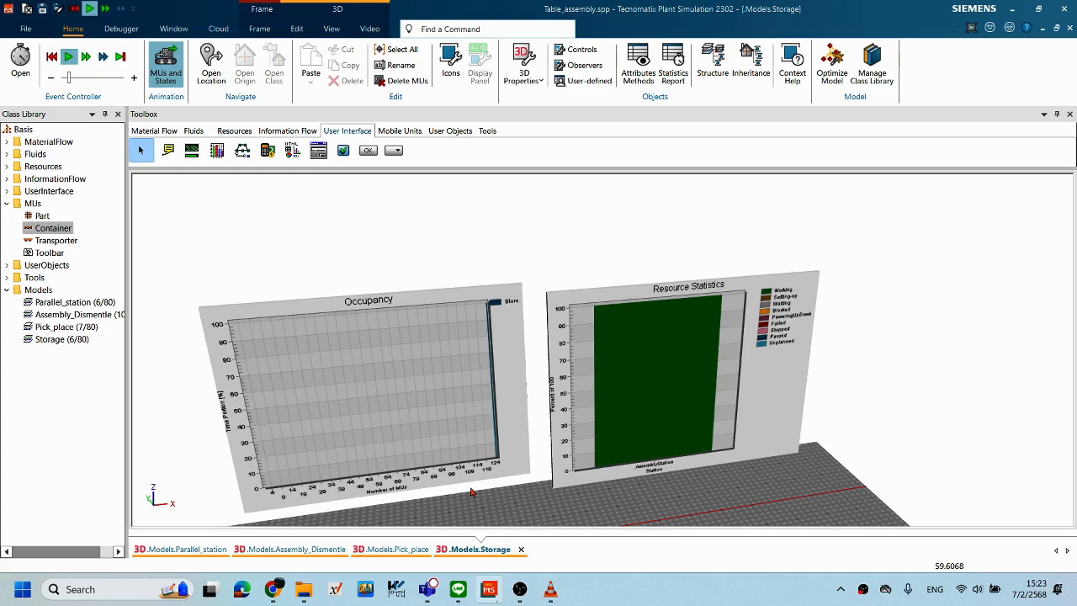
{"action": "scroll", "coordinate": [471, 493], "scroll_direction": "up", "scroll_amount": 4}
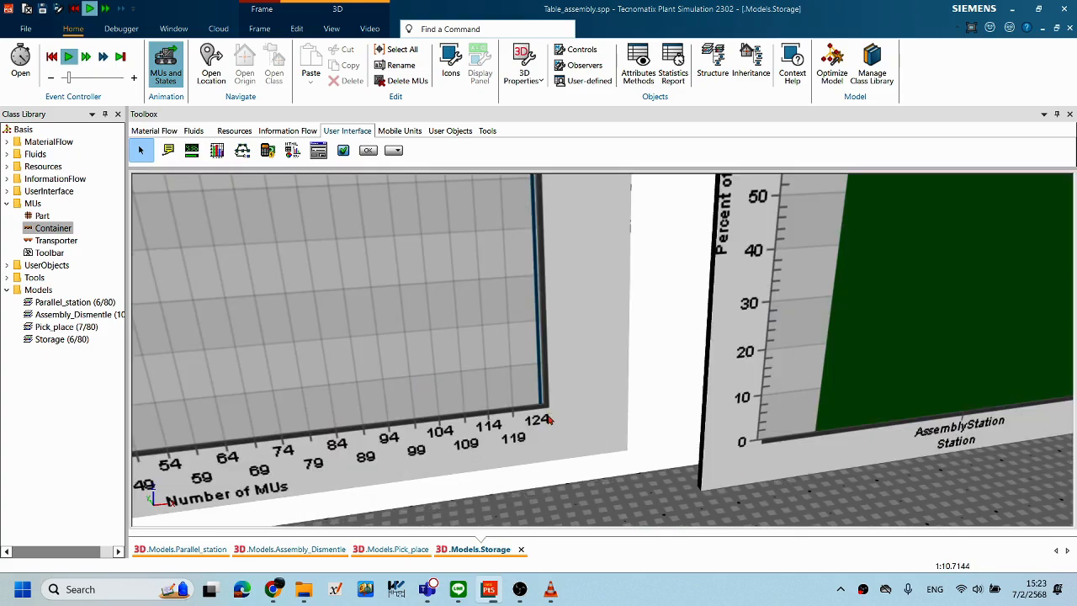
{"action": "scroll", "coordinate": [574, 419], "scroll_direction": "down", "scroll_amount": 2}
{"action": "scroll", "coordinate": [574, 419], "scroll_direction": "down", "scroll_amount": 3}
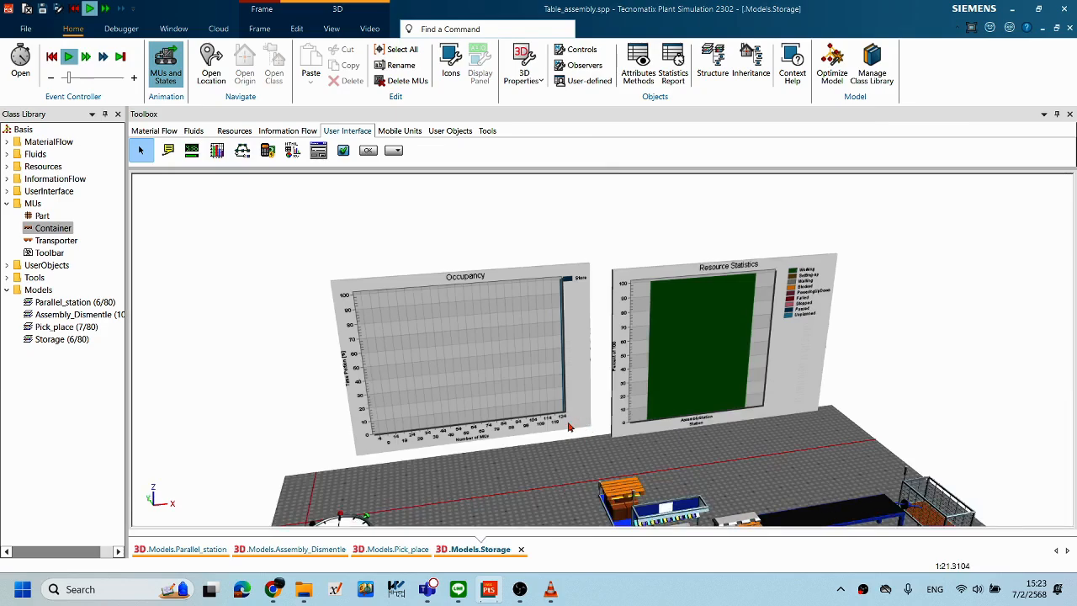
Step: Reset the Storage model and restart the simulation with the production line and both charts in view
{"action": "scroll", "coordinate": [569, 427], "scroll_direction": "down", "scroll_amount": 3}
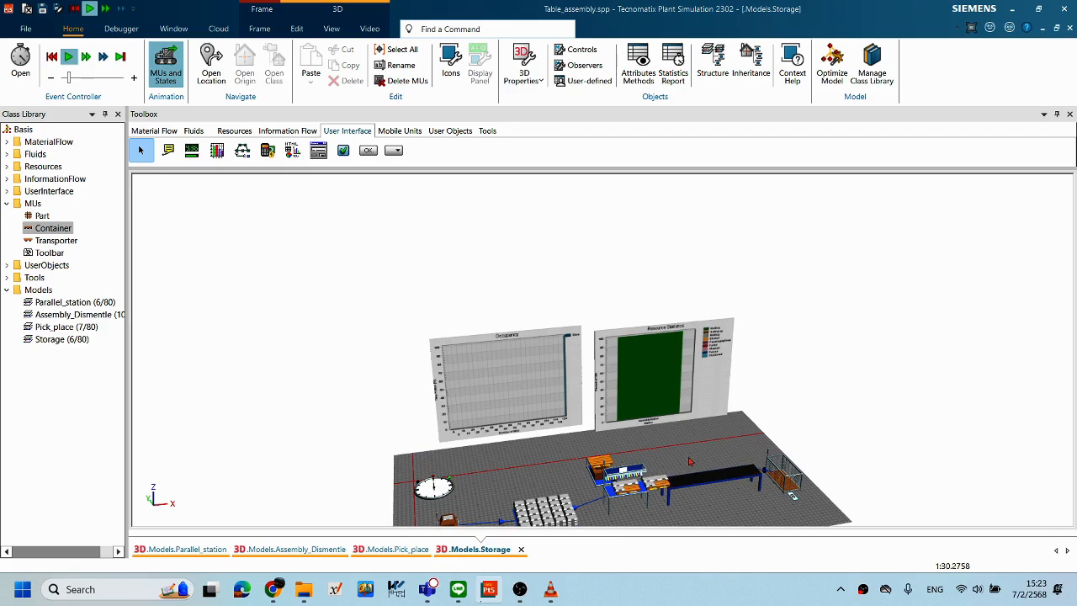
{"action": "middle_click_drag", "start_coordinate": [526, 431], "coordinate": [525, 425]}
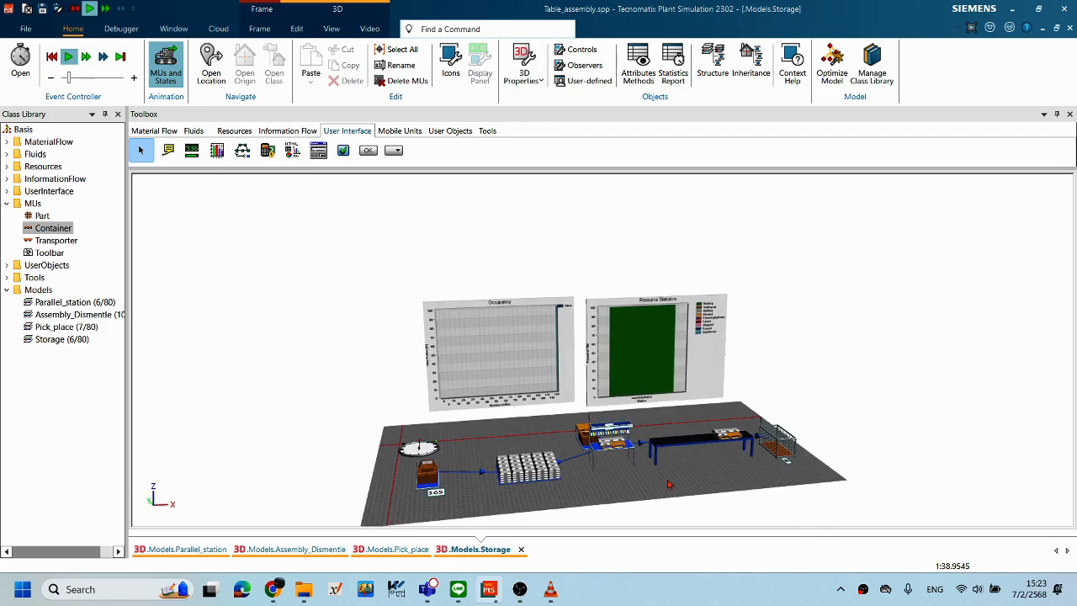
{"action": "right_click", "coordinate": [709, 424]}
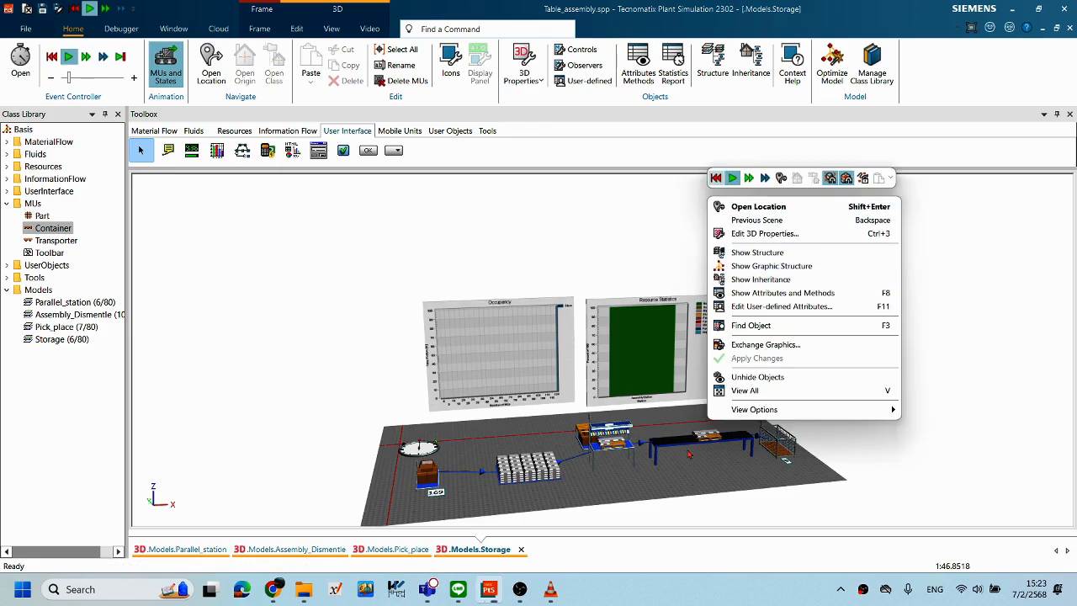
{"action": "left_click", "coordinate": [715, 177]}
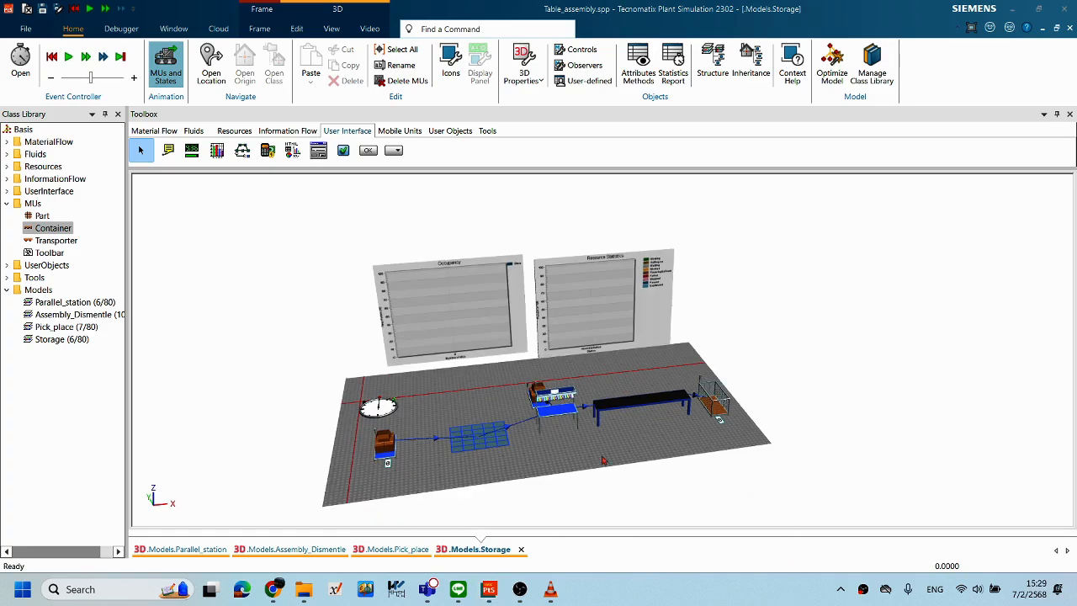
{"action": "scroll", "coordinate": [602, 460], "scroll_direction": "up", "scroll_amount": 3}
{"action": "right_click", "coordinate": [612, 412]}
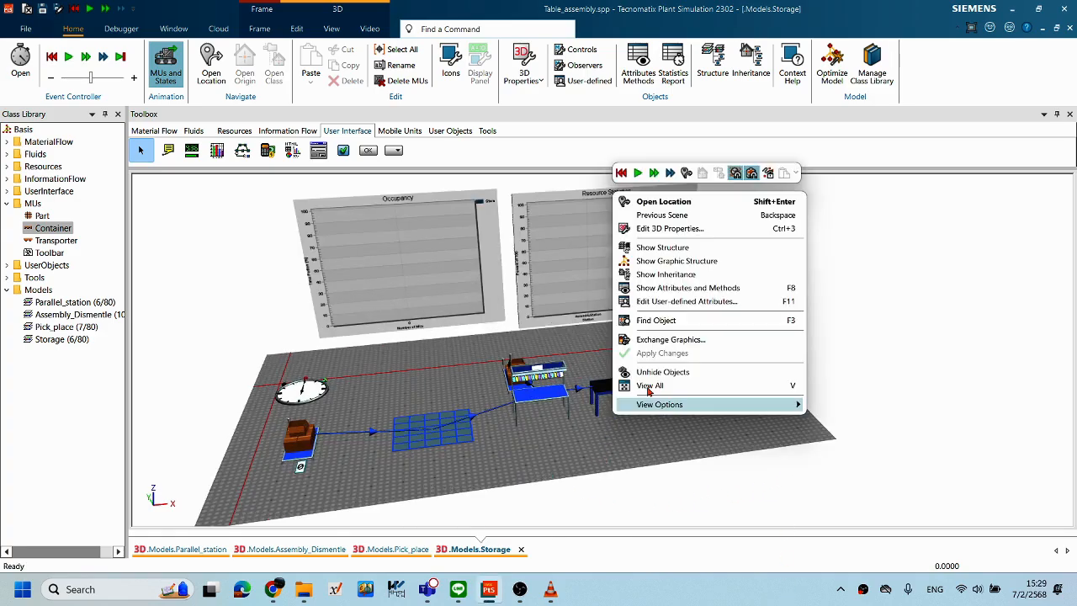
{"action": "left_click", "coordinate": [637, 174]}
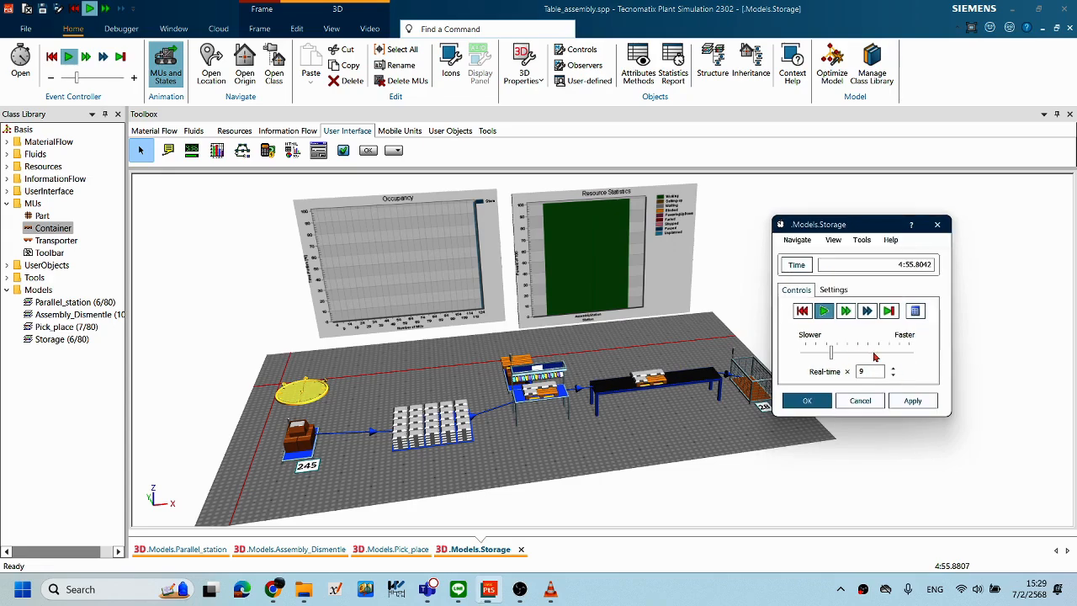
Step: Adjust the simulation speed to 5.5 times real time and reset the model
{"action": "left_click", "coordinate": [875, 354]}
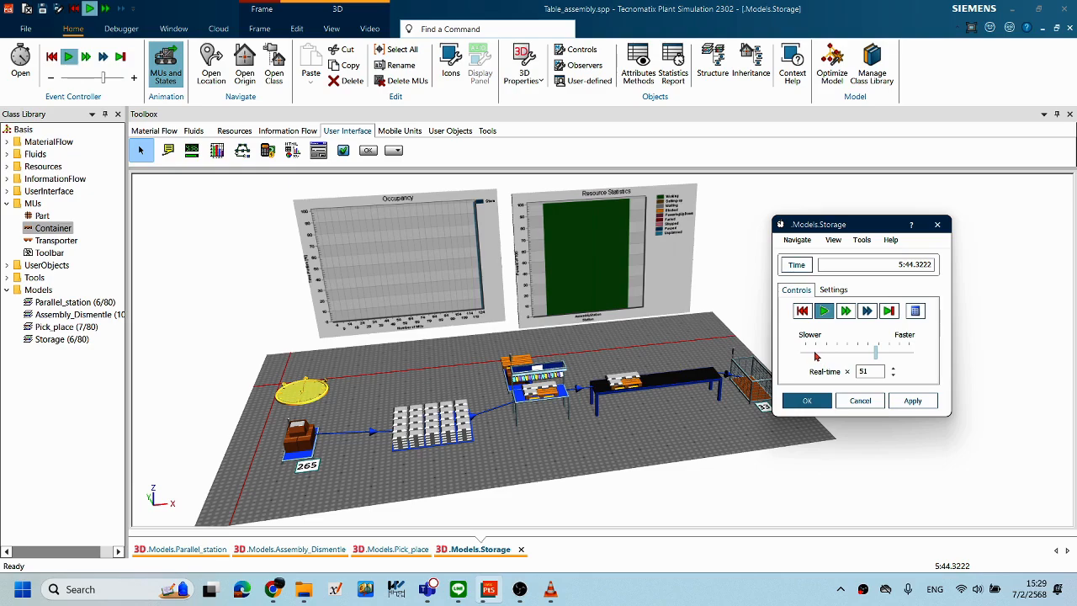
{"action": "left_click", "coordinate": [824, 354]}
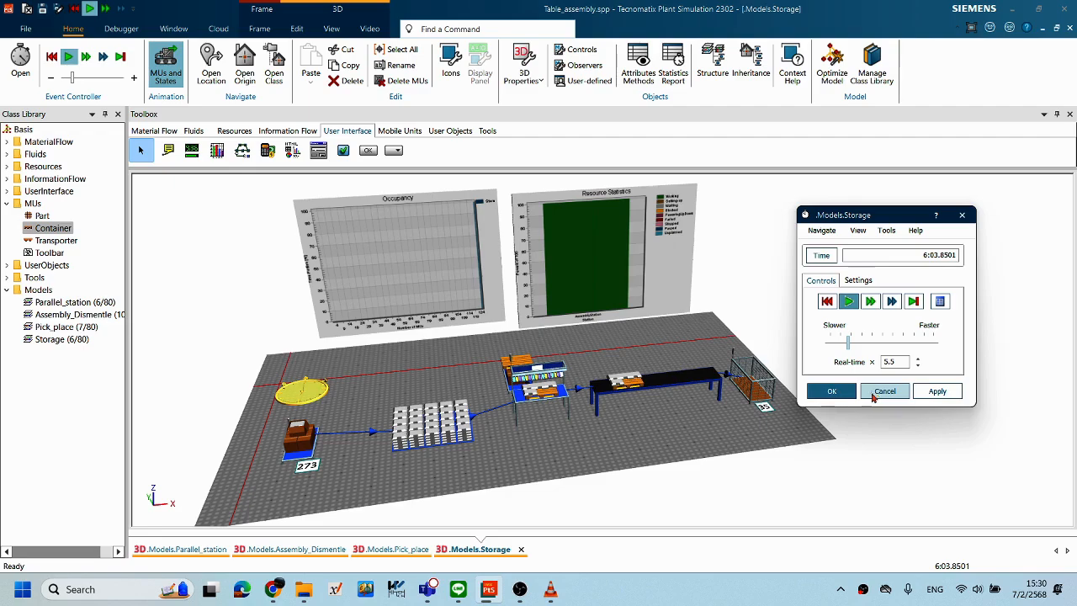
{"action": "left_click", "coordinate": [826, 303]}
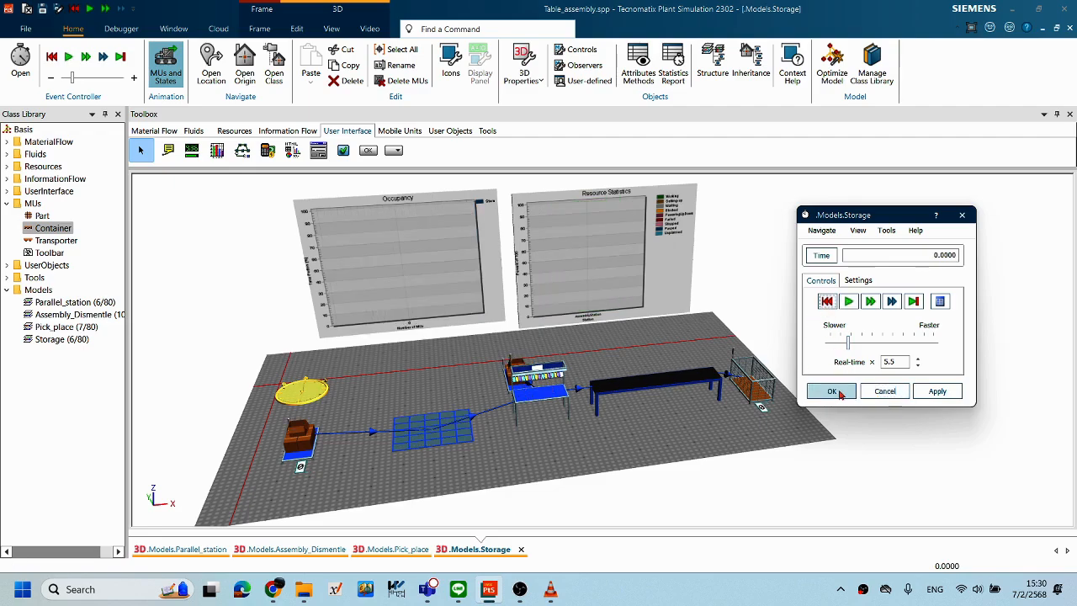
Step: Set the conveyor's speed to 0.1 m/s and test the change with a simulation run, resetting the model at the end
{"action": "double_click", "coordinate": [570, 267]}
{"action": "left_click", "coordinate": [606, 426]}
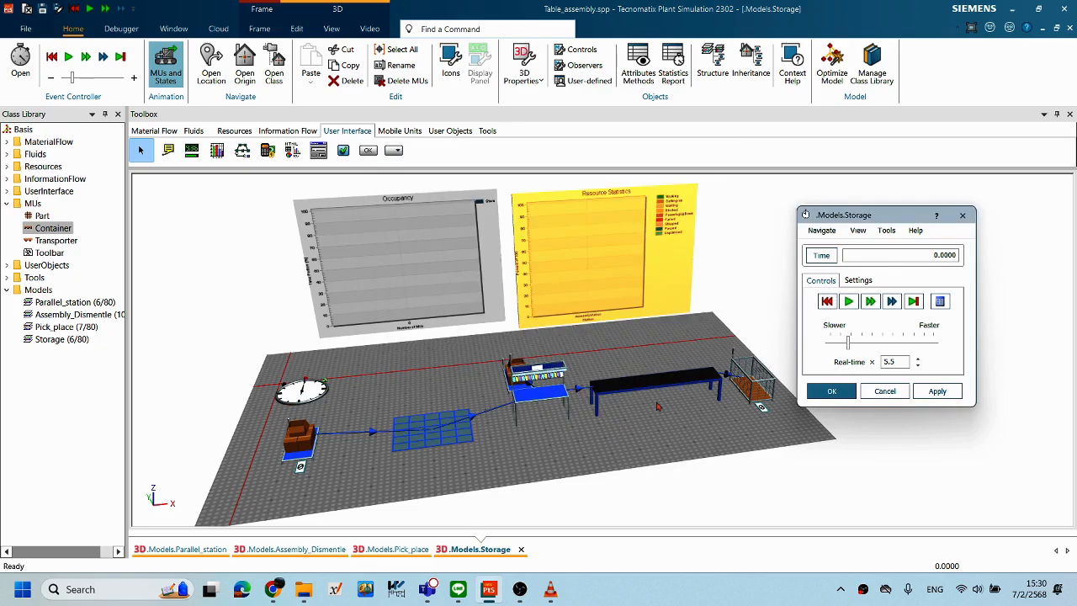
{"action": "double_click", "coordinate": [624, 380]}
{"action": "left_click_drag", "start_coordinate": [490, 295], "coordinate": [427, 294]}
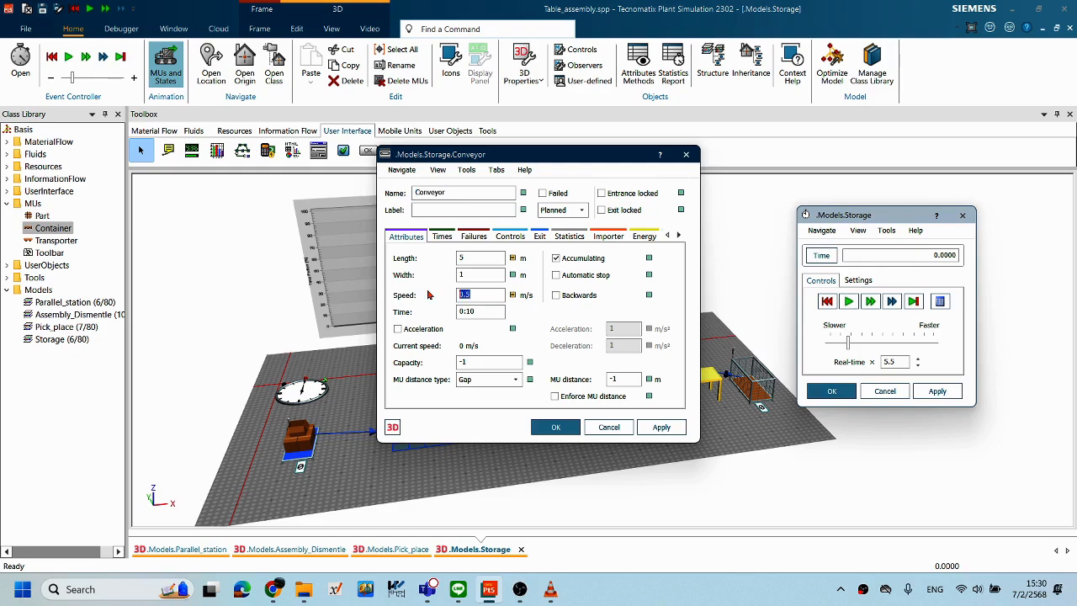
{"action": "type", "text": "0.1"}
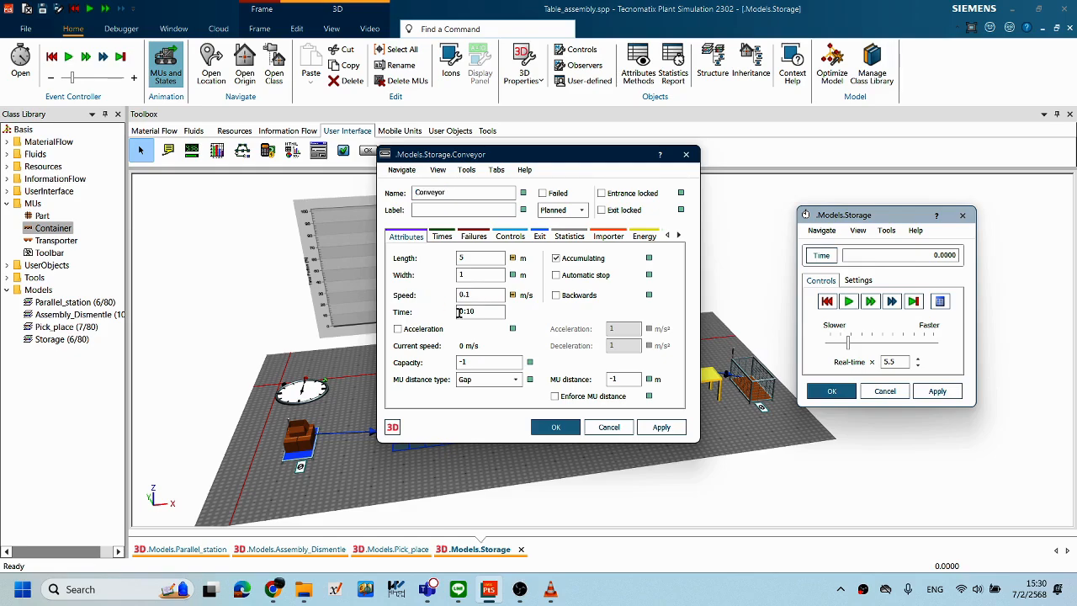
{"action": "left_click", "coordinate": [557, 427]}
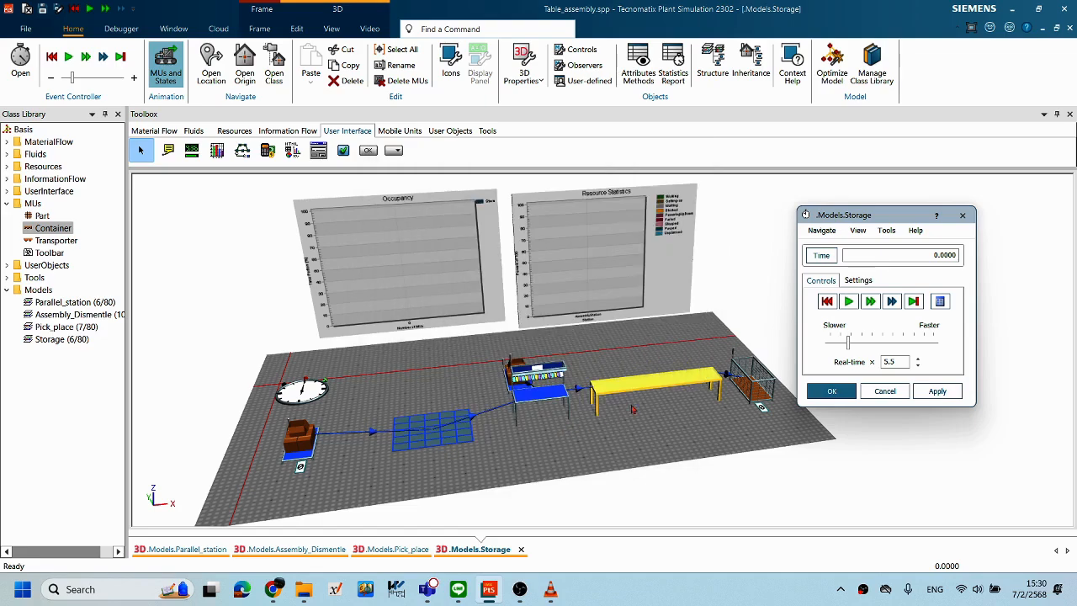
{"action": "left_click", "coordinate": [848, 304]}
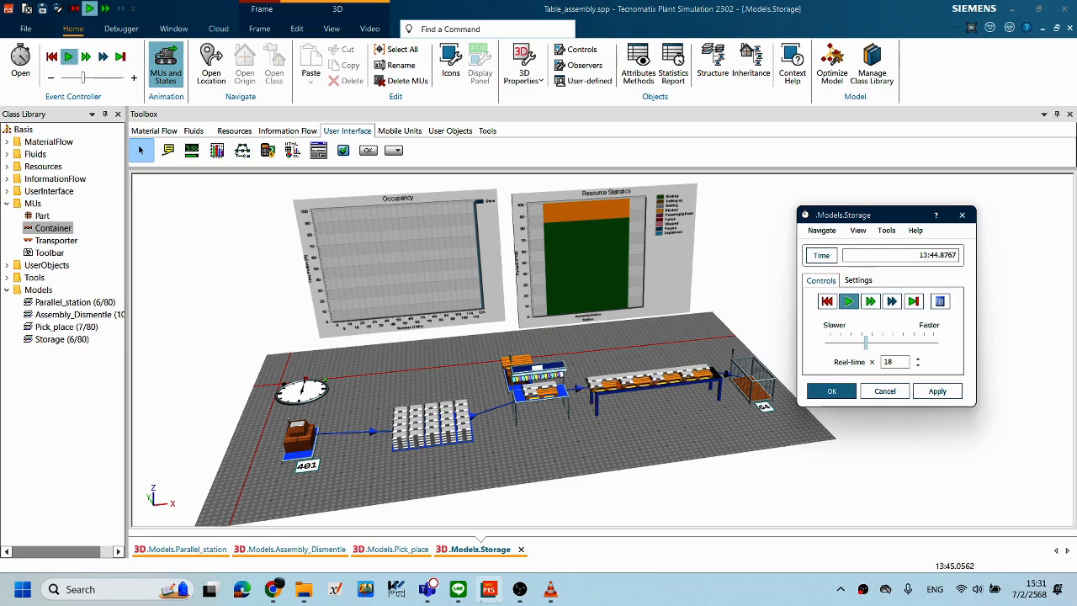
{"action": "left_click", "coordinate": [828, 303]}
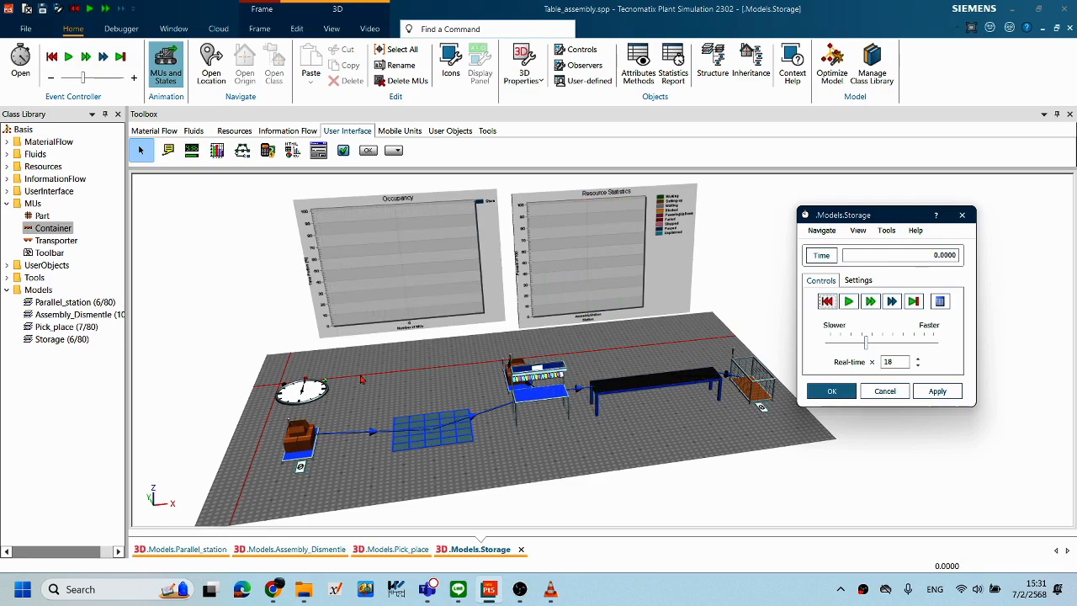
Step: Change the Occupancy chart's display category from Histogram to Plotter with the Line chart type
{"action": "double_click", "coordinate": [368, 329]}
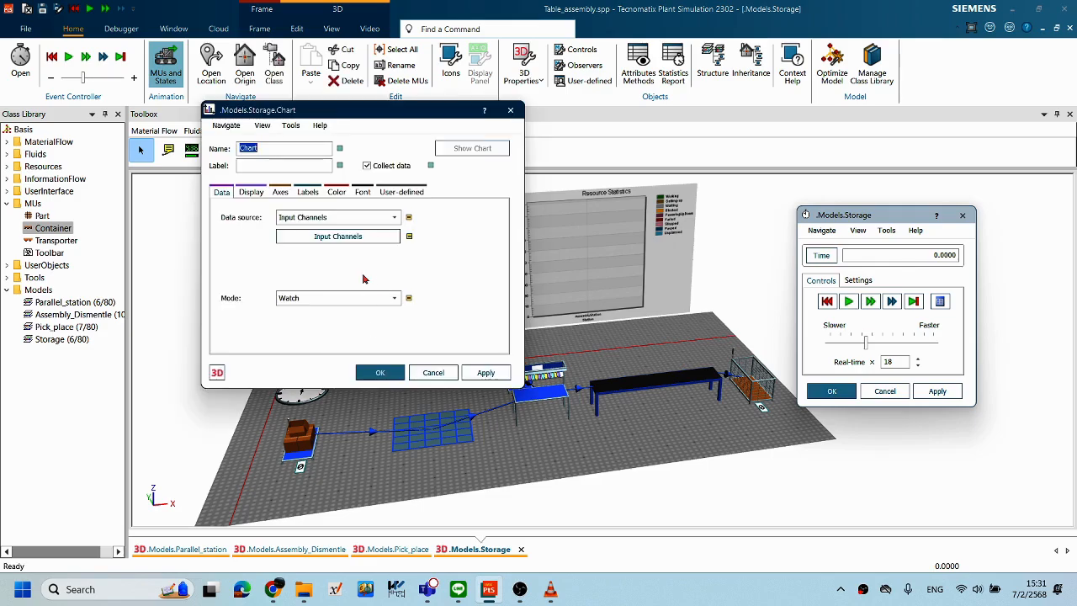
{"action": "left_click", "coordinate": [250, 193]}
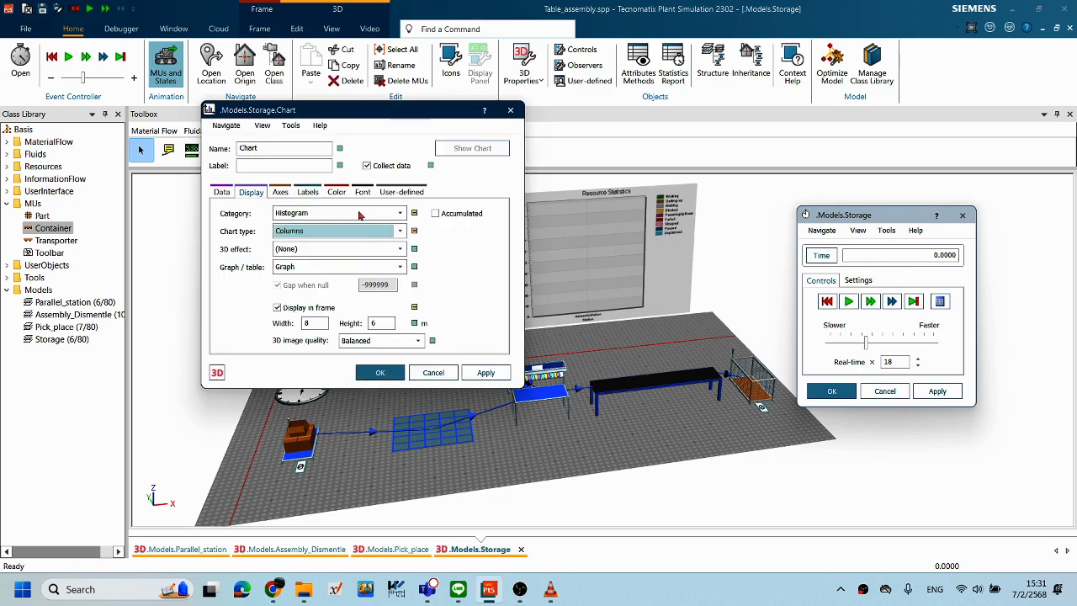
{"action": "left_click", "coordinate": [359, 215]}
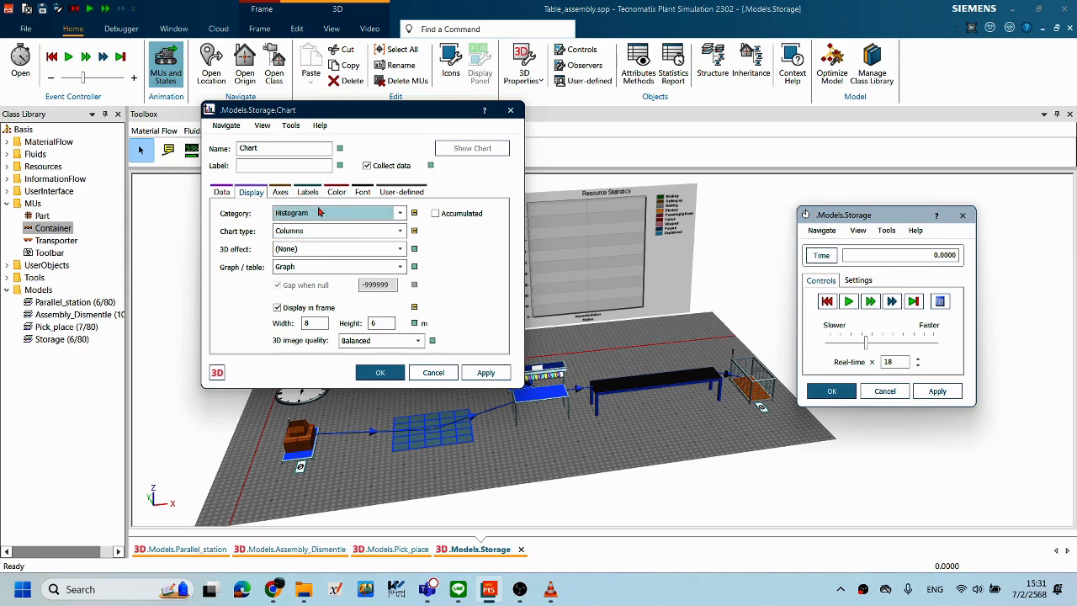
{"action": "left_click_drag", "start_coordinate": [417, 109], "coordinate": [376, 208]}
{"action": "left_click", "coordinate": [397, 303]}
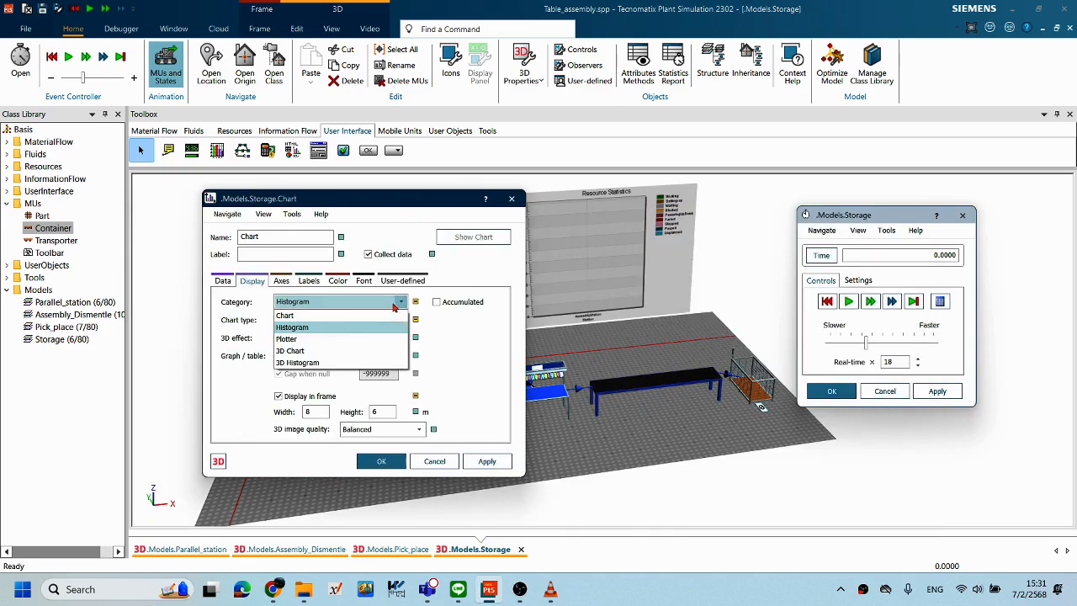
{"action": "left_click", "coordinate": [313, 339]}
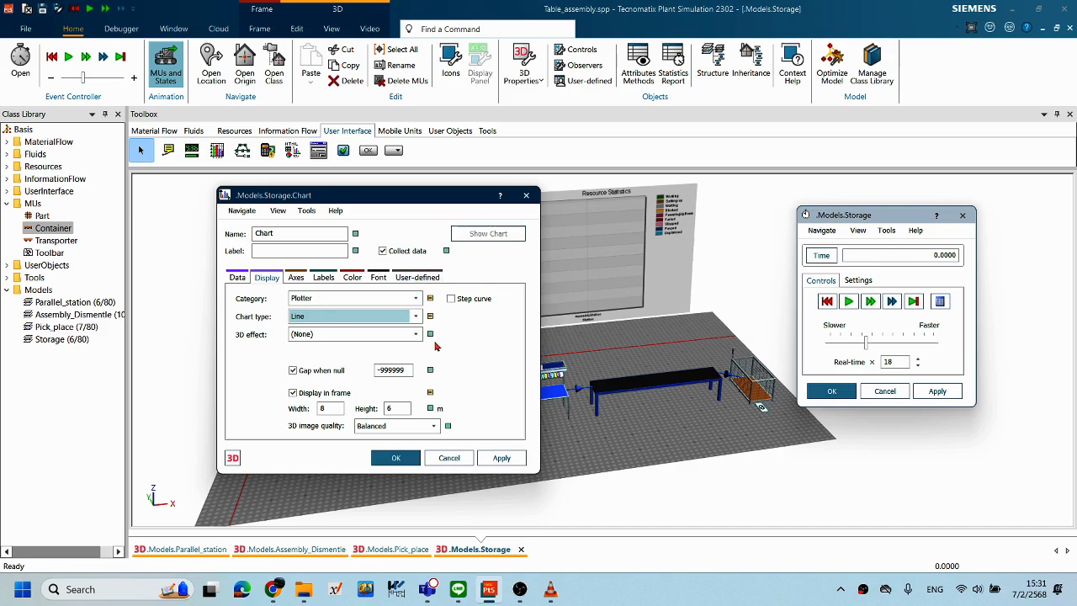
{"action": "left_click_drag", "start_coordinate": [382, 195], "coordinate": [393, 189]}
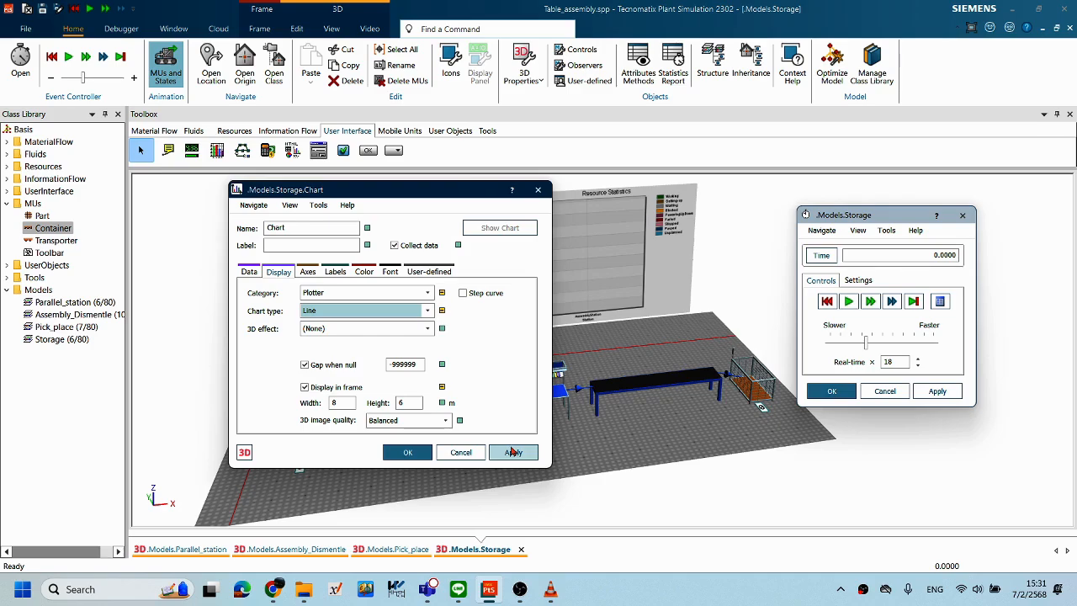
{"action": "left_click", "coordinate": [409, 452]}
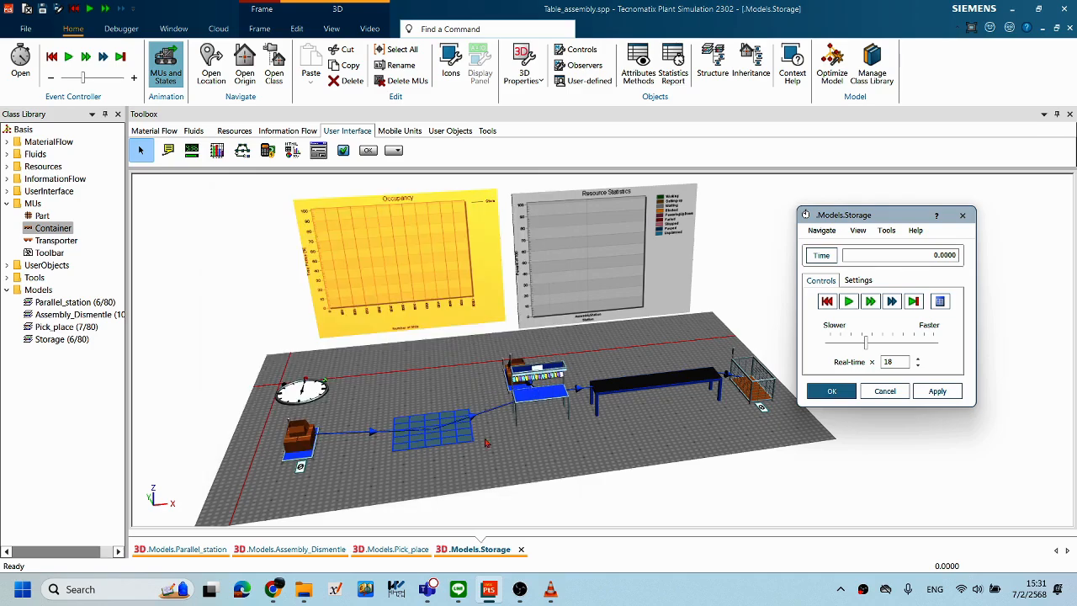
Step: Run the simulation, examine the Occupancy plotter up close, and reset the model
{"action": "right_click", "coordinate": [598, 453]}
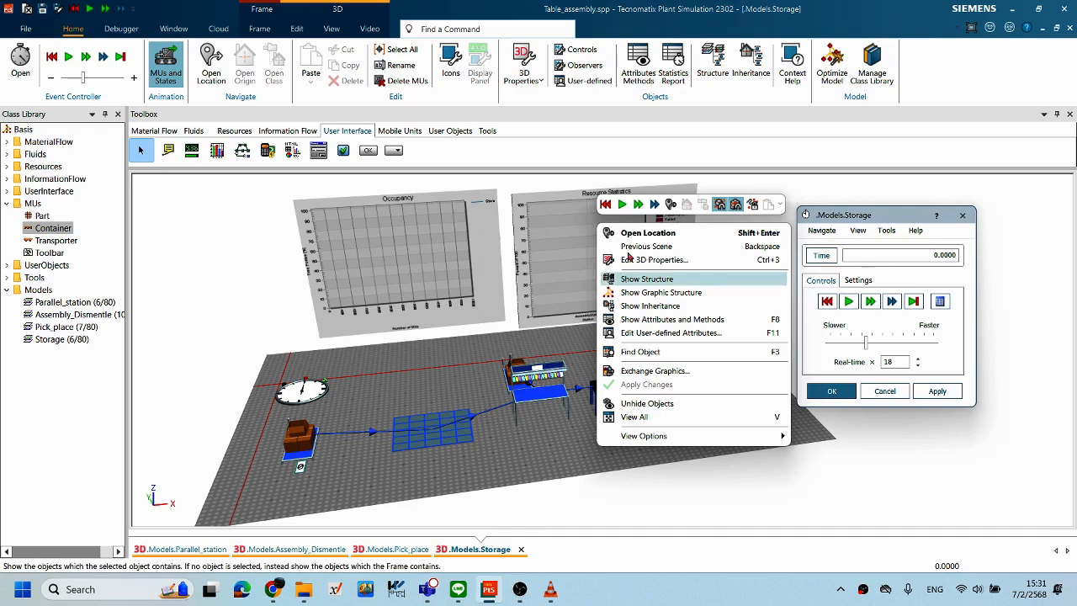
{"action": "left_click", "coordinate": [622, 205]}
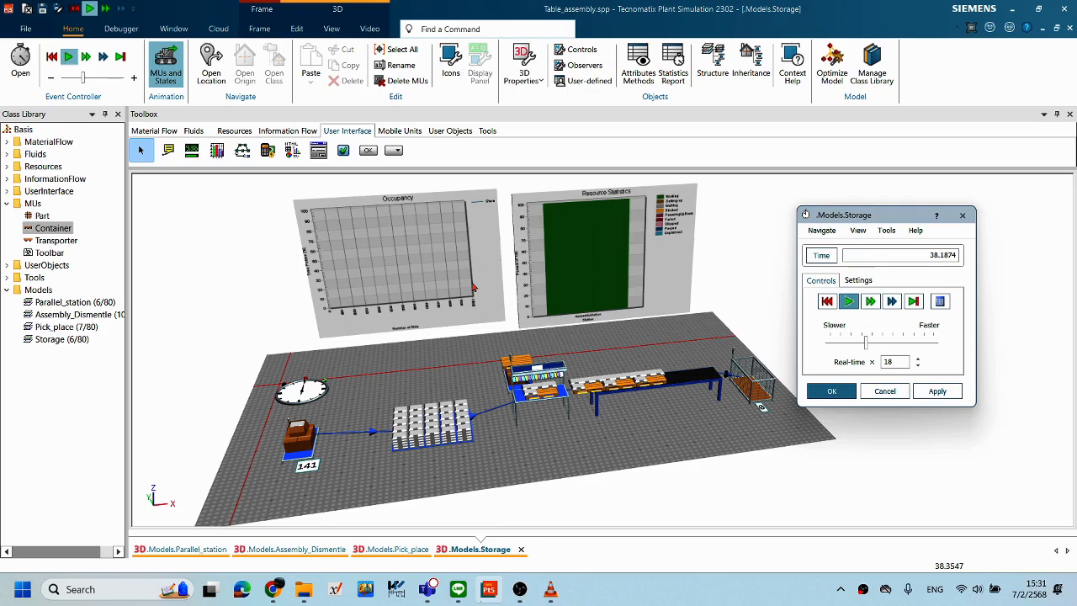
{"action": "scroll", "coordinate": [409, 209], "scroll_direction": "up", "scroll_amount": 3}
{"action": "scroll", "coordinate": [469, 376], "scroll_direction": "up", "scroll_amount": 2}
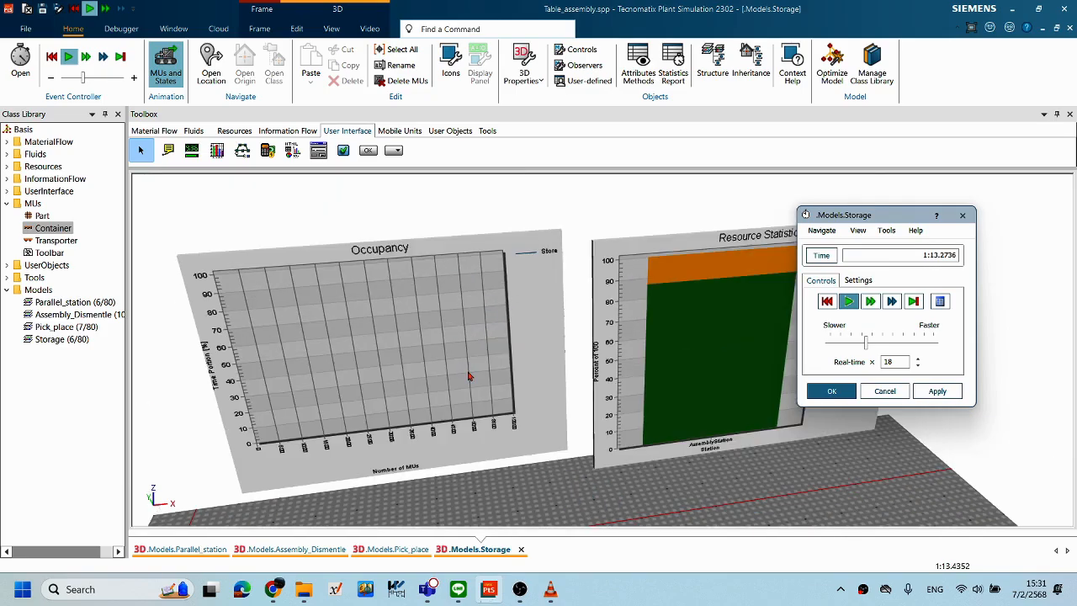
{"action": "scroll", "coordinate": [468, 376], "scroll_direction": "down", "scroll_amount": 5}
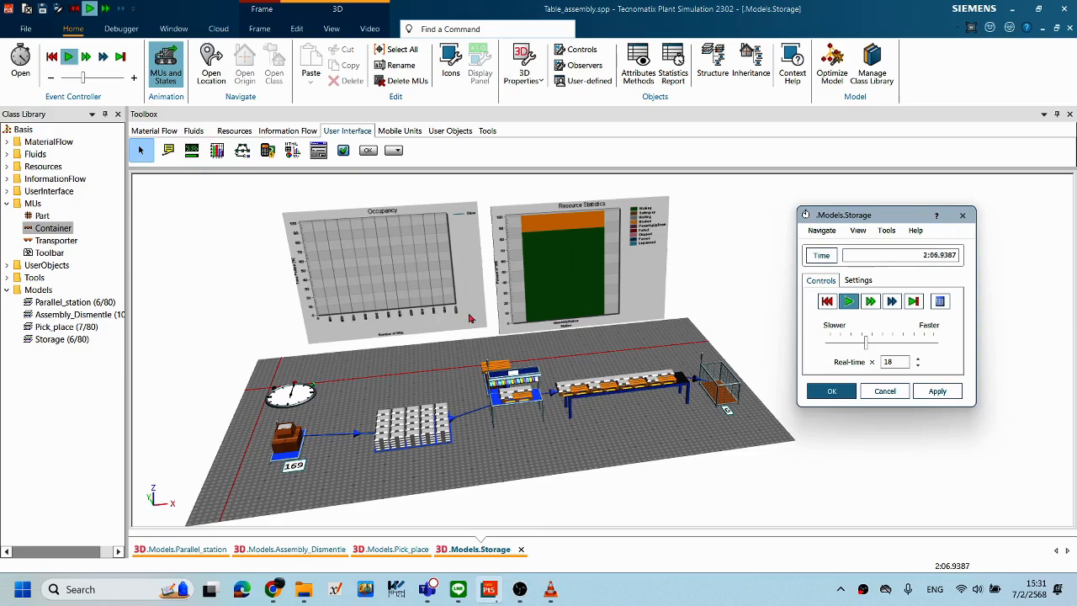
{"action": "left_click", "coordinate": [826, 301]}
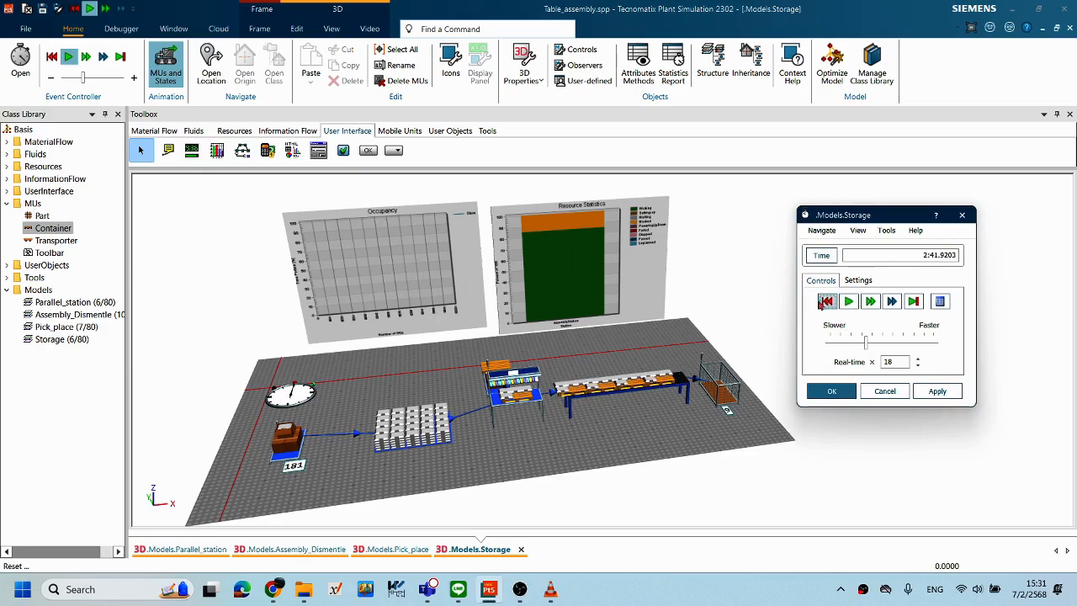
Step: Replace the fixed upper limit of the Occupancy chart's Y-axis range with * for automatic scaling
{"action": "right_click", "coordinate": [337, 271]}
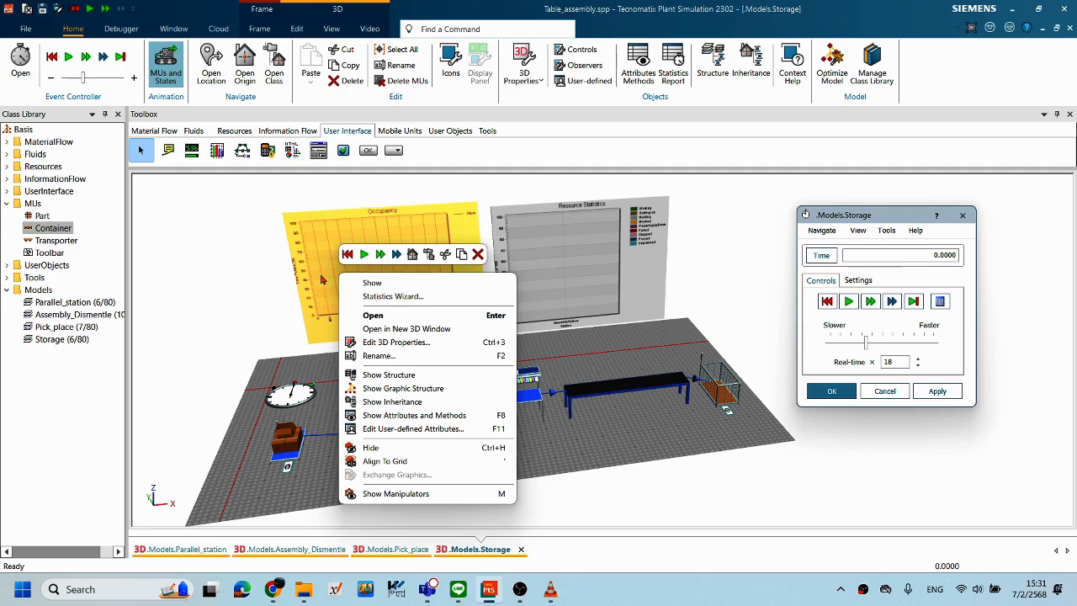
{"action": "left_click", "coordinate": [373, 315]}
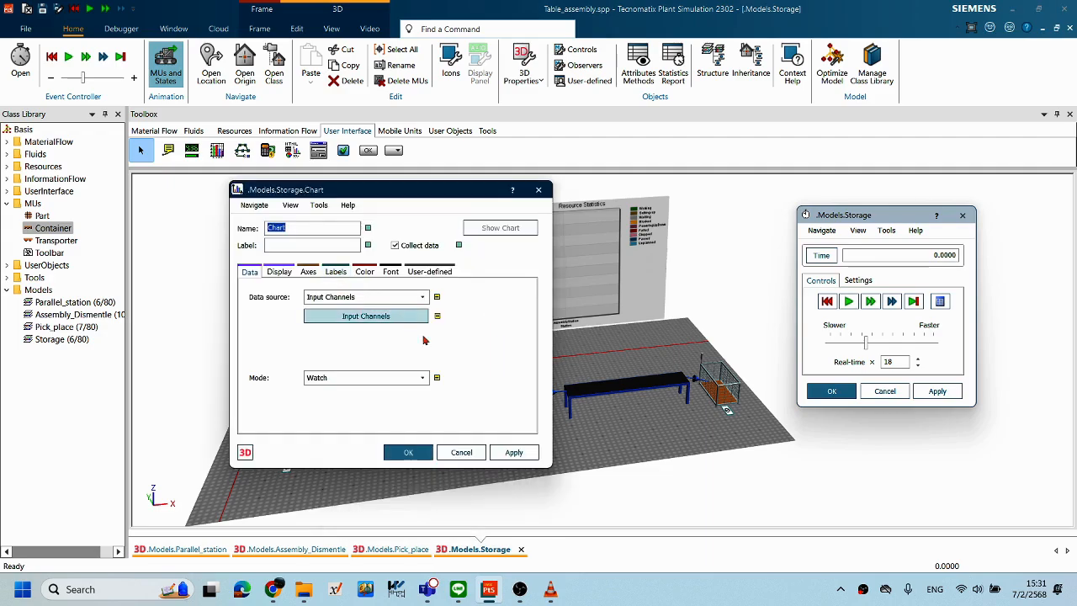
{"action": "left_click", "coordinate": [307, 273]}
{"action": "left_click_drag", "start_coordinate": [387, 371], "coordinate": [362, 370]}
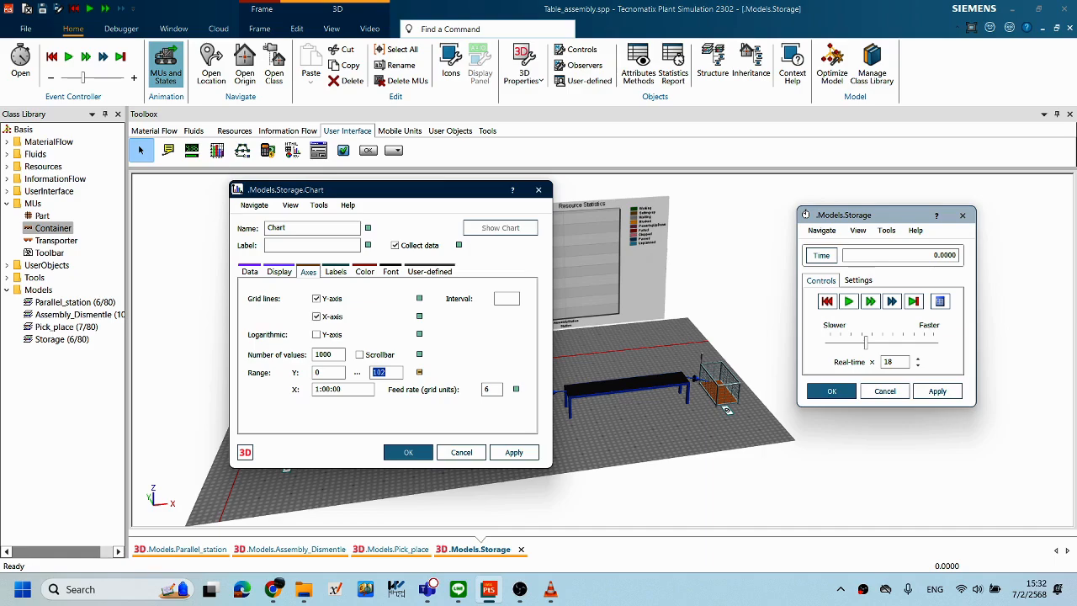
{"action": "key", "text": "BackSpace"}
{"action": "left_click_drag", "start_coordinate": [396, 374], "coordinate": [368, 378]}
{"action": "left_click", "coordinate": [513, 451]}
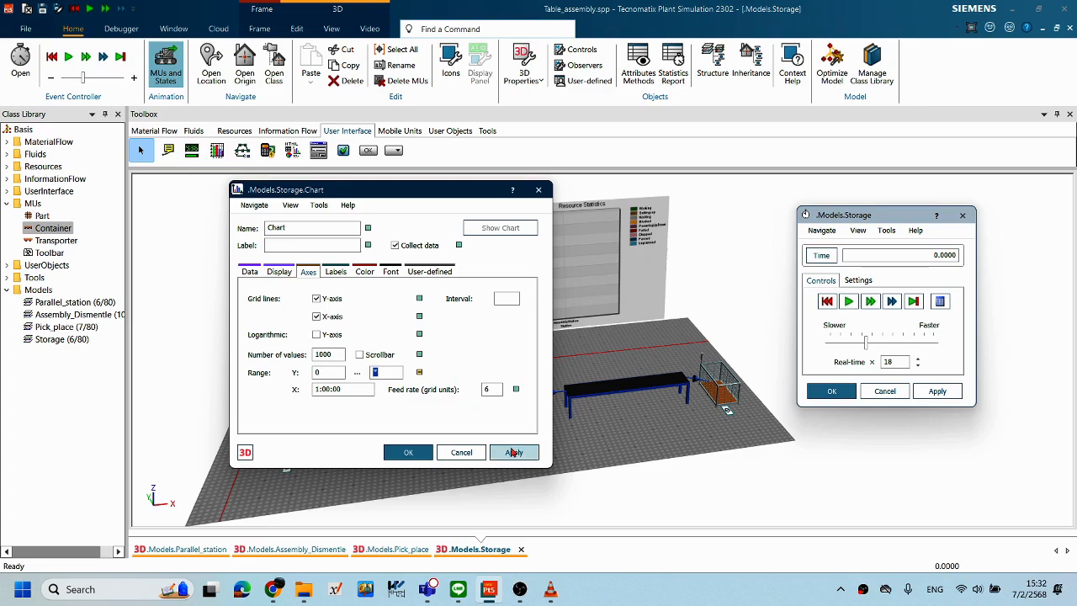
{"action": "left_click", "coordinate": [403, 459]}
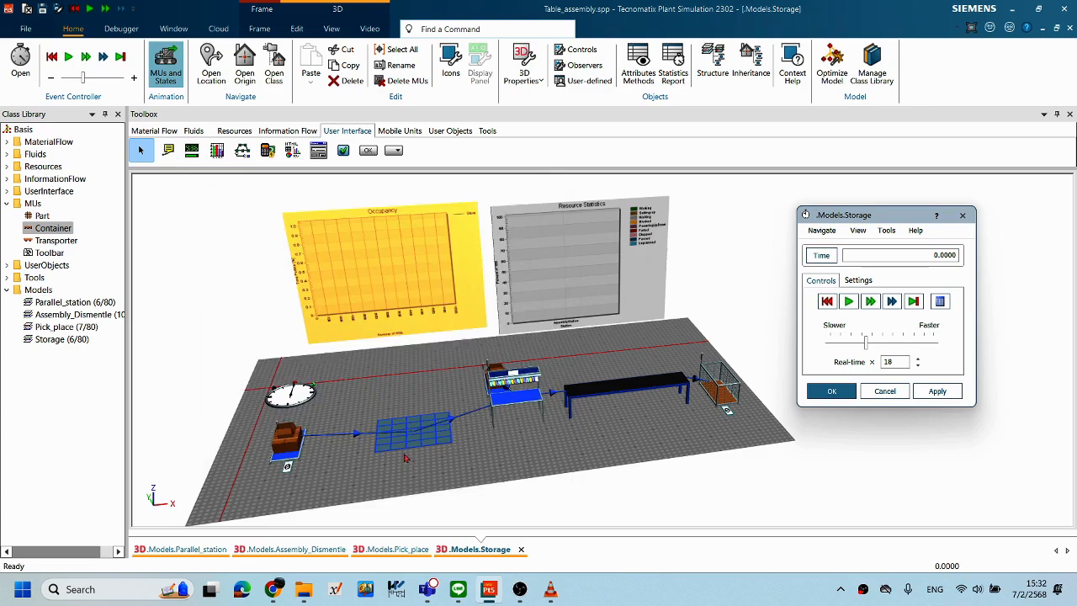
Step: Reset the model and start the simulation at 47 times real time
{"action": "right_click", "coordinate": [601, 436]}
{"action": "left_click", "coordinate": [617, 328]}
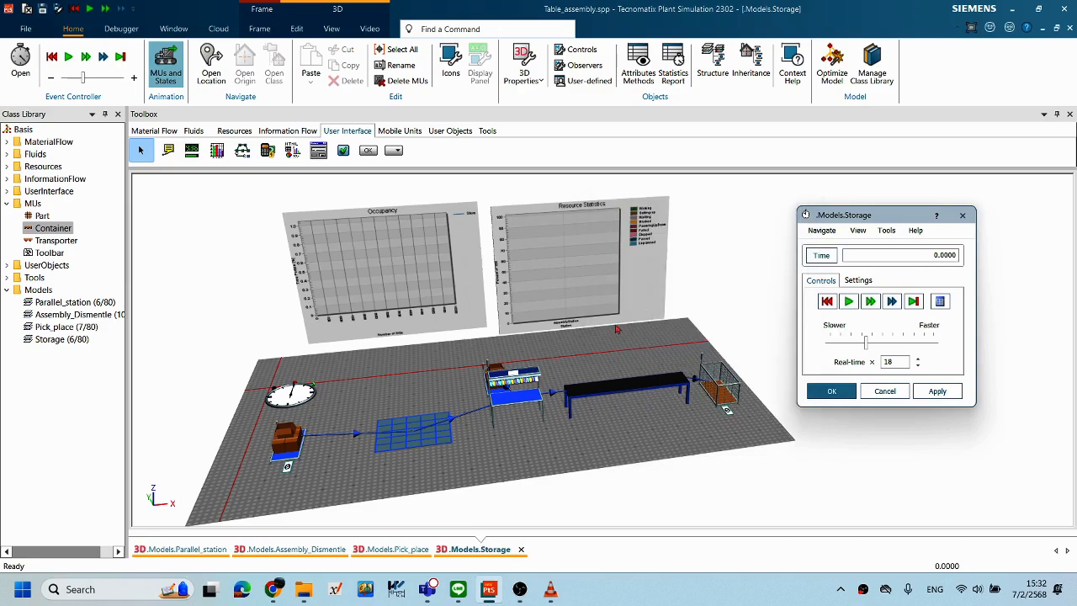
{"action": "left_click", "coordinate": [828, 304]}
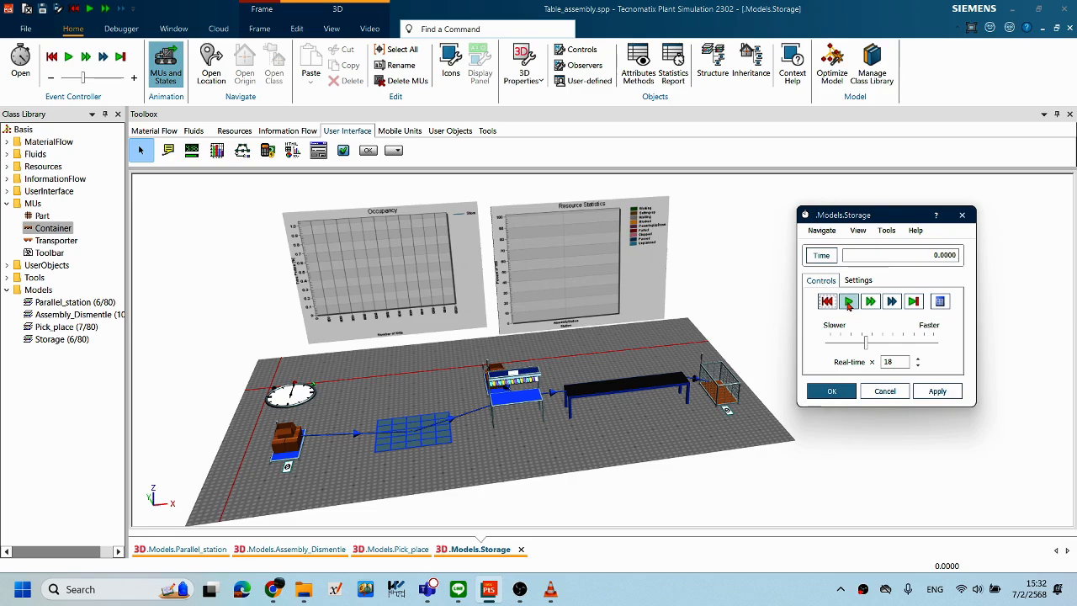
{"action": "left_click", "coordinate": [848, 302]}
{"action": "left_click", "coordinate": [896, 343]}
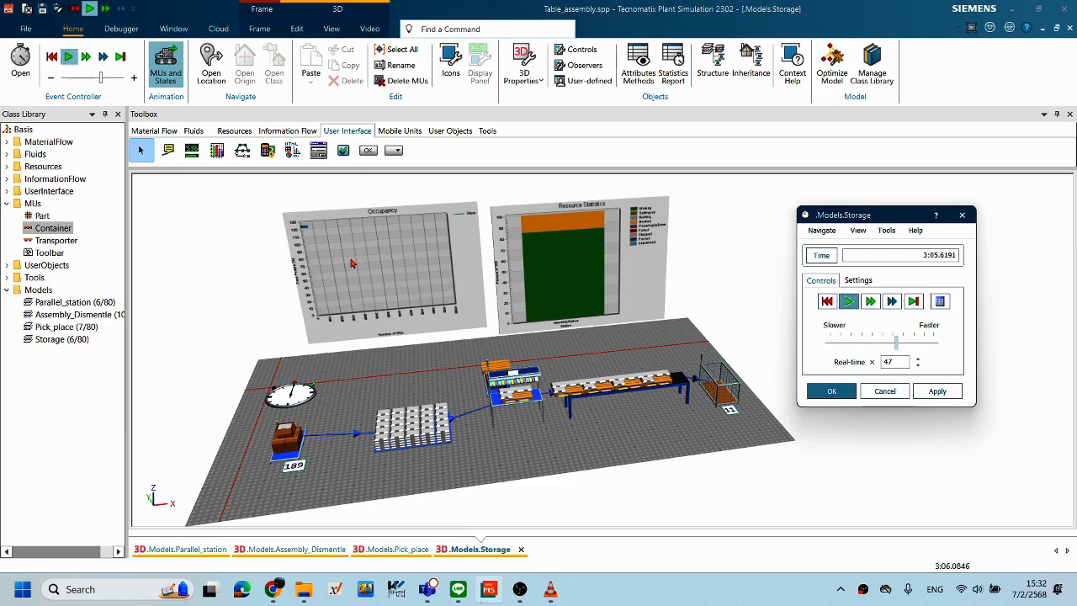
Step: Examine the Occupancy line chart, the Resource Statistics chart and the material flow while the Storage simulation runs
{"action": "scroll", "coordinate": [351, 263], "scroll_direction": "up", "scroll_amount": 5}
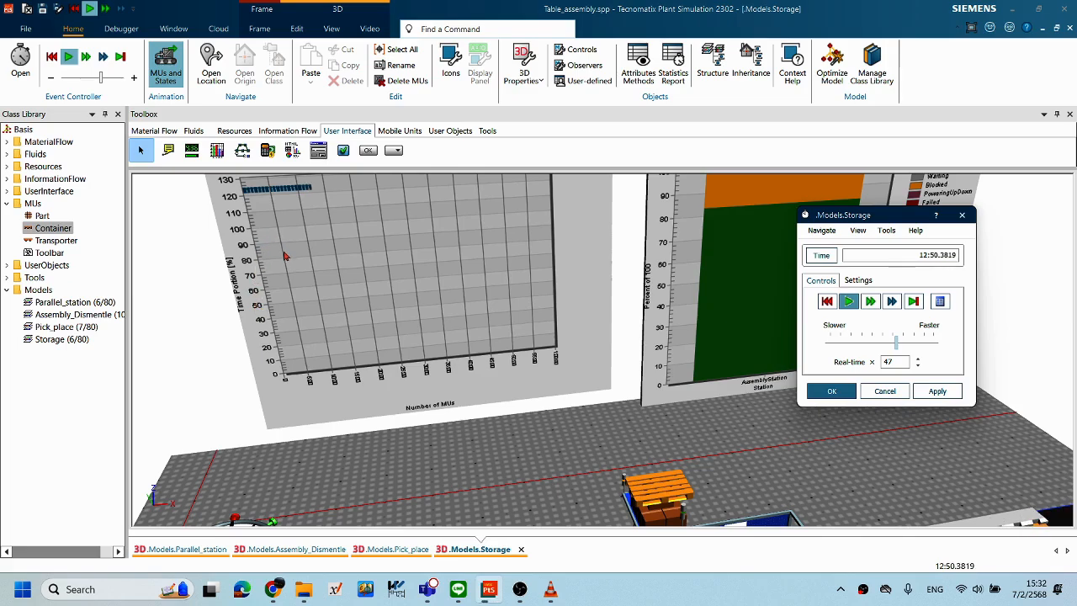
{"action": "scroll", "coordinate": [406, 321], "scroll_direction": "up", "scroll_amount": 1}
{"action": "scroll", "coordinate": [446, 321], "scroll_direction": "down", "scroll_amount": 2}
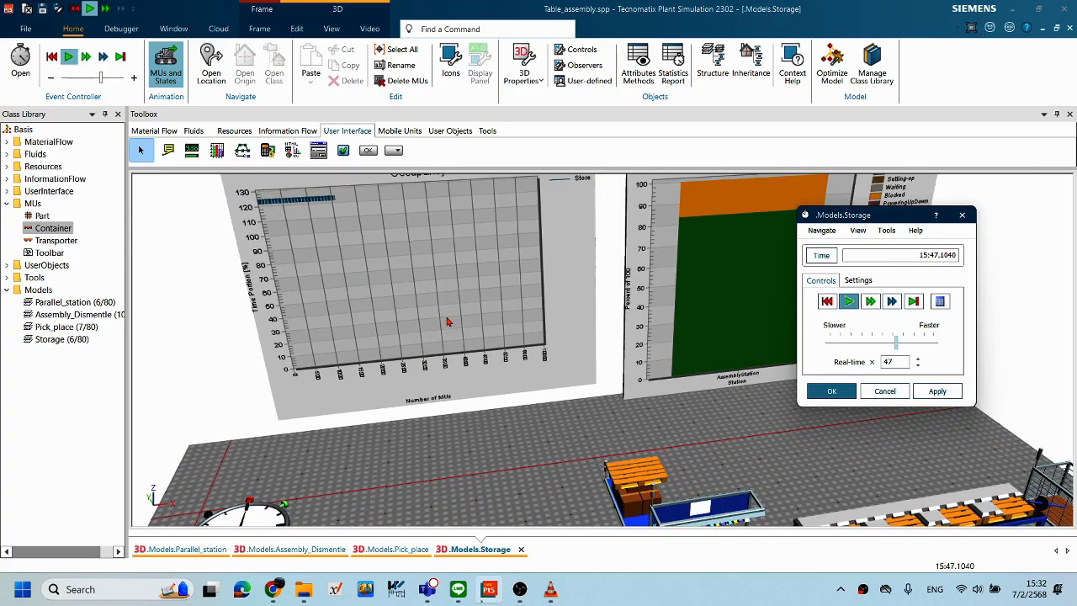
{"action": "scroll", "coordinate": [375, 270], "scroll_direction": "down", "scroll_amount": 1}
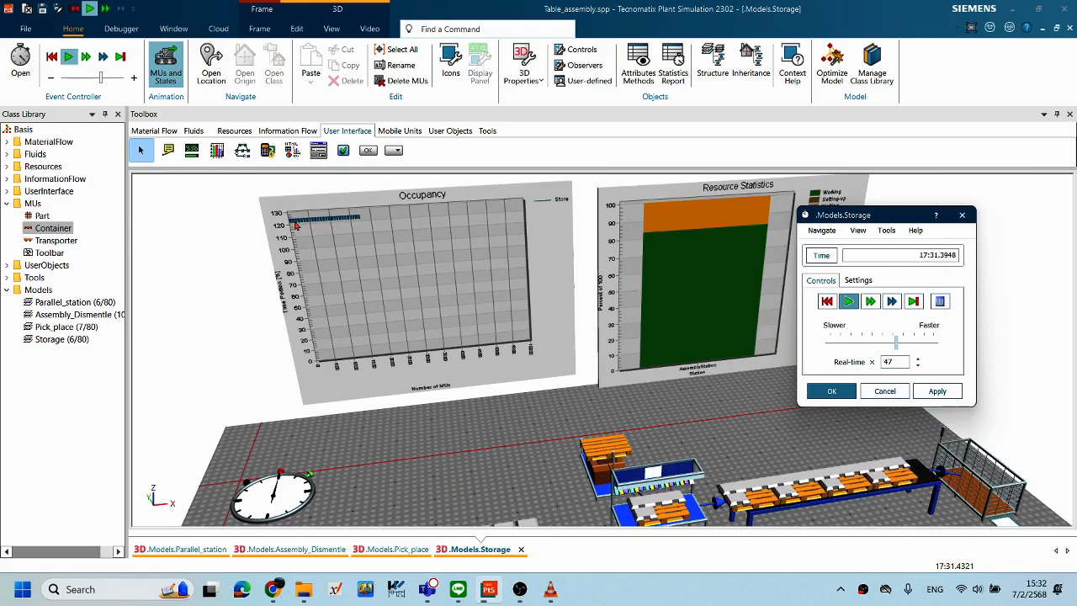
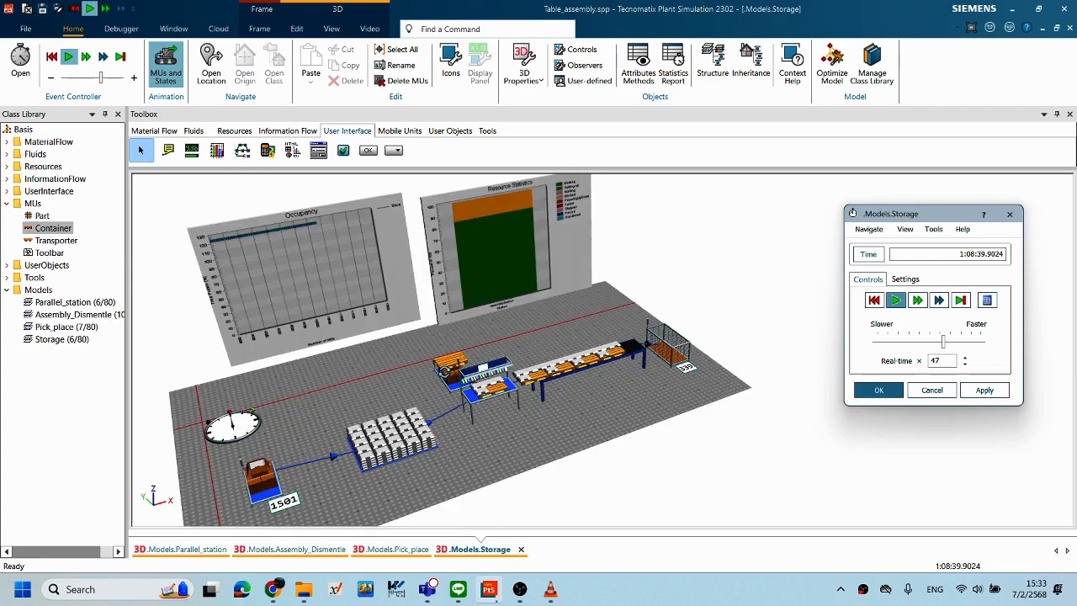
{"action": "middle_click_drag", "start_coordinate": [445, 371], "coordinate": [520, 397]}
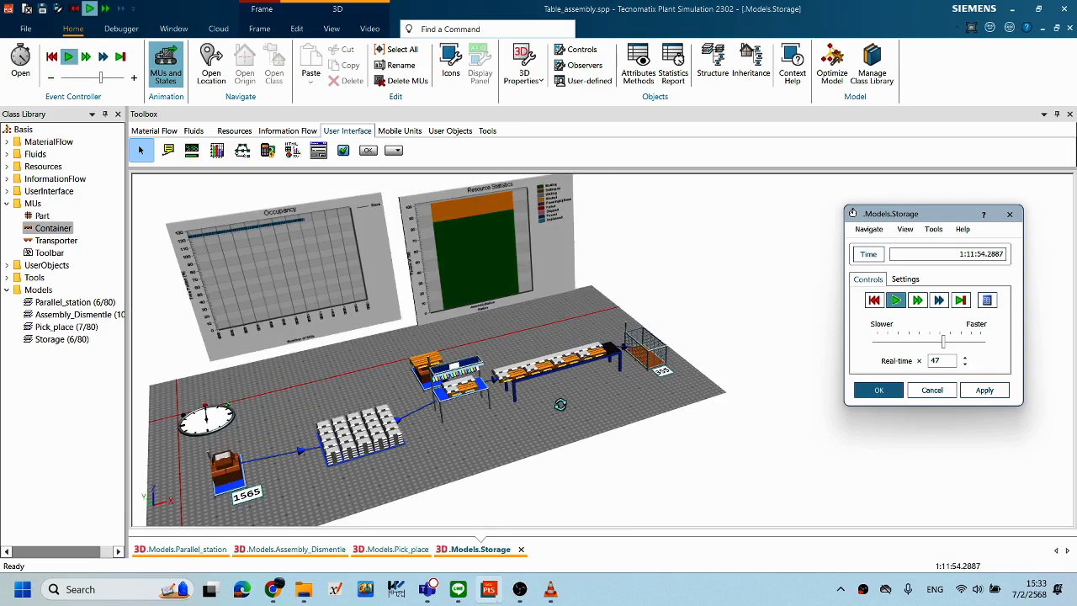
{"action": "middle_click_drag", "start_coordinate": [647, 395], "coordinate": [602, 401]}
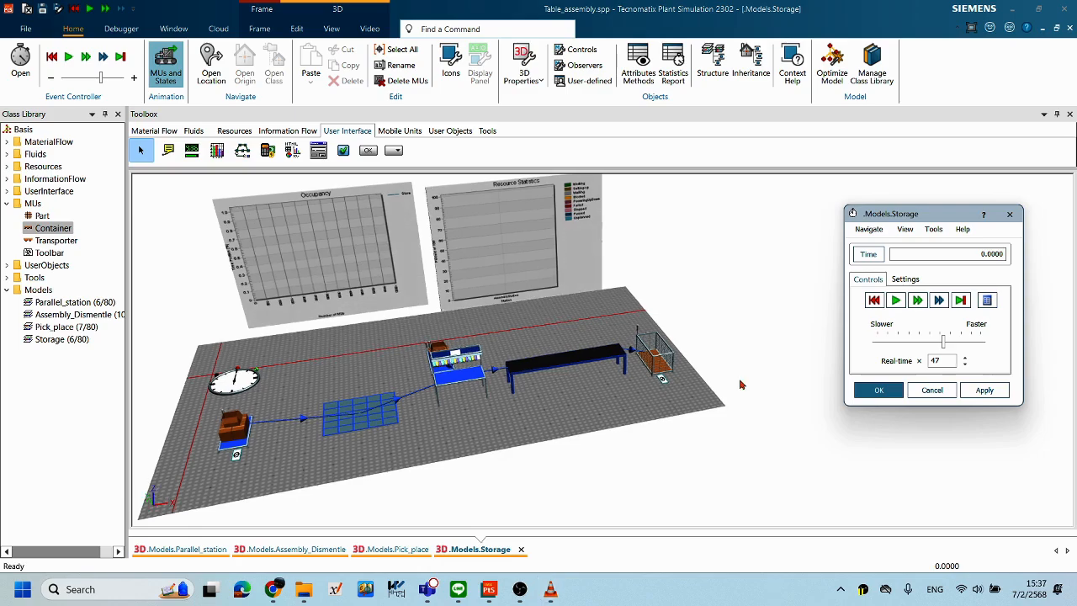
Step: Duplicate the Storage model in the class library and rename the copy Storage_kanban
{"action": "left_click", "coordinate": [73, 340]}
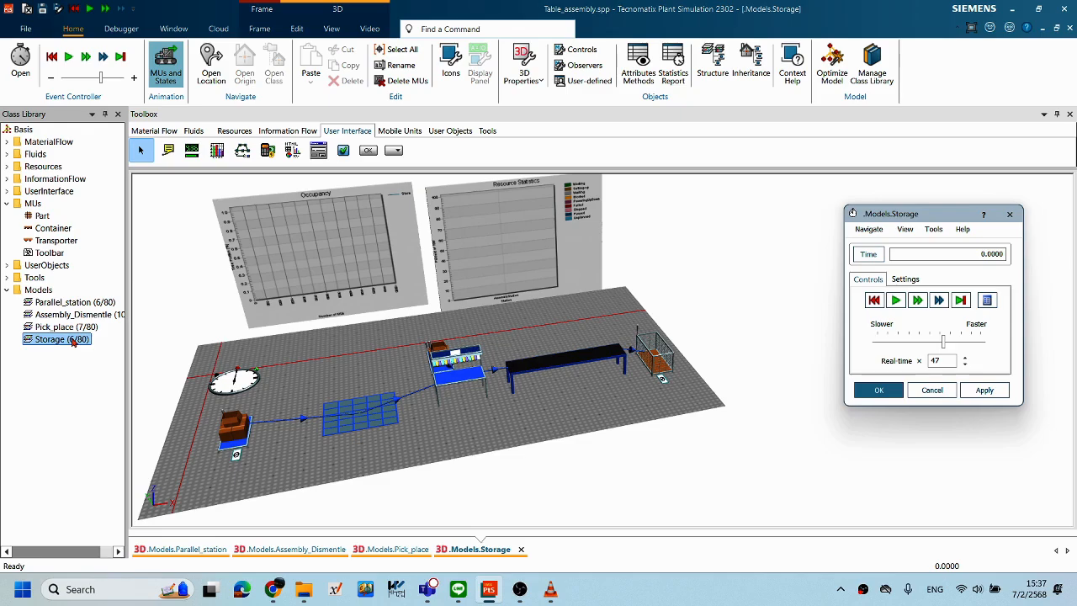
{"action": "right_click", "coordinate": [73, 340]}
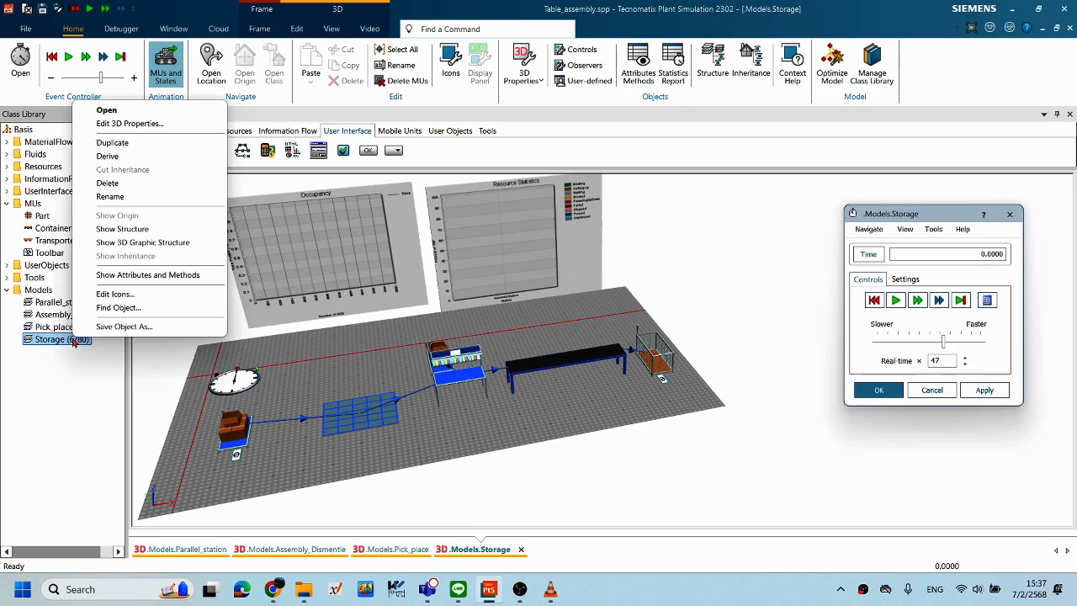
{"action": "left_click", "coordinate": [134, 144]}
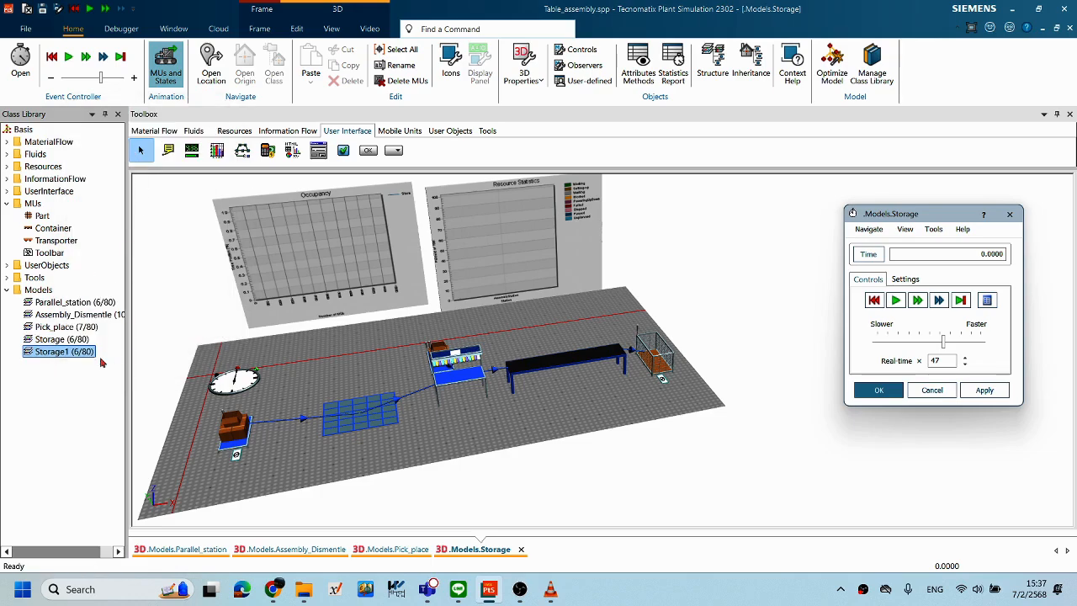
{"action": "left_click", "coordinate": [64, 353]}
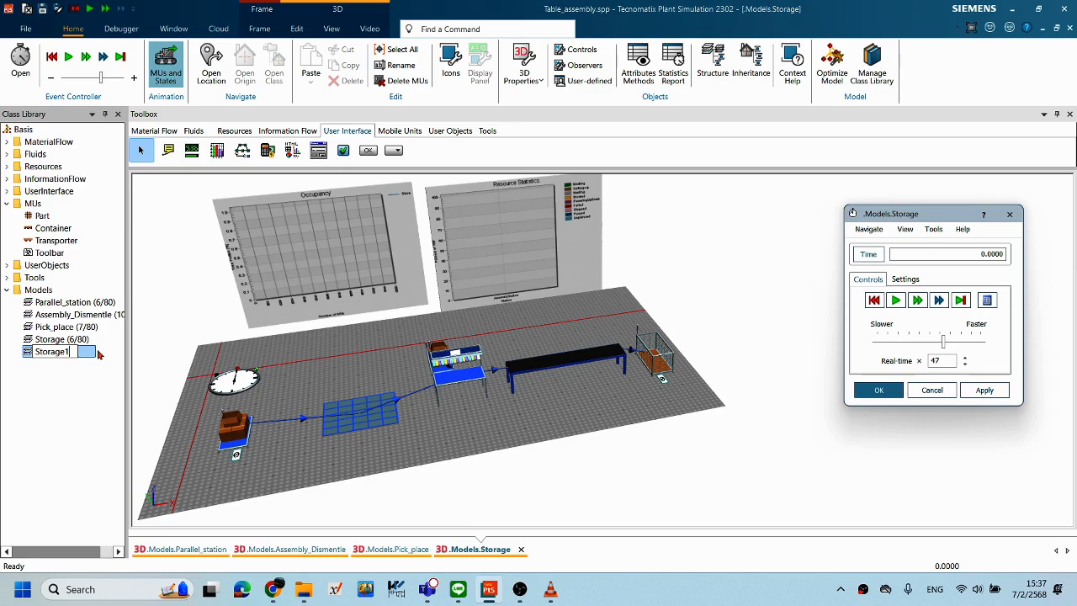
{"action": "key", "text": "BackSpace"}
{"action": "type", "text": "_kan"}
{"action": "type", "text": "ban"}
{"action": "key", "text": "Return"}
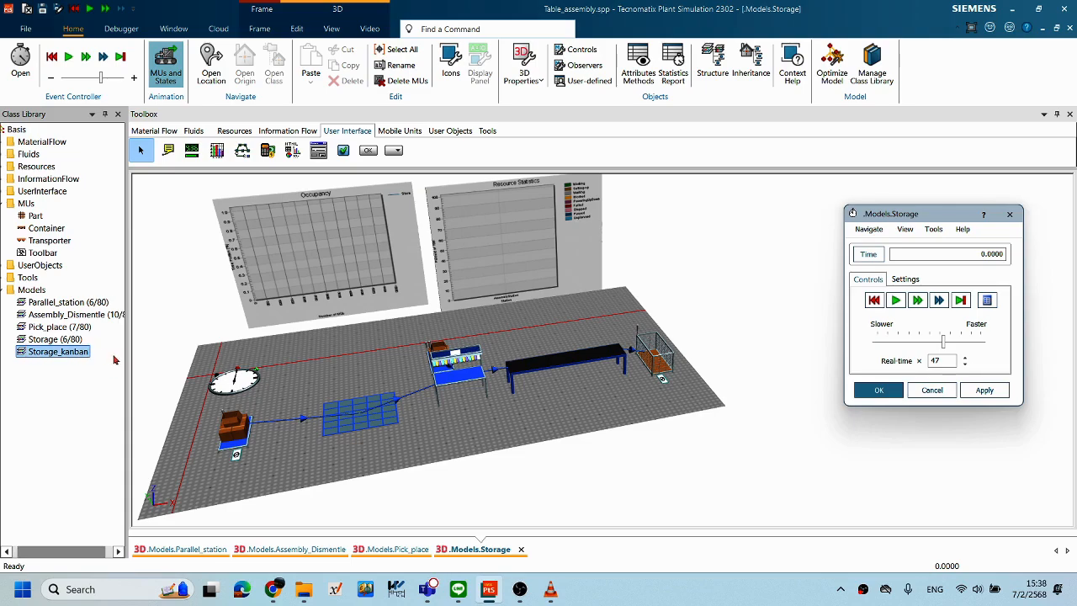
{"action": "left_click", "coordinate": [74, 339]}
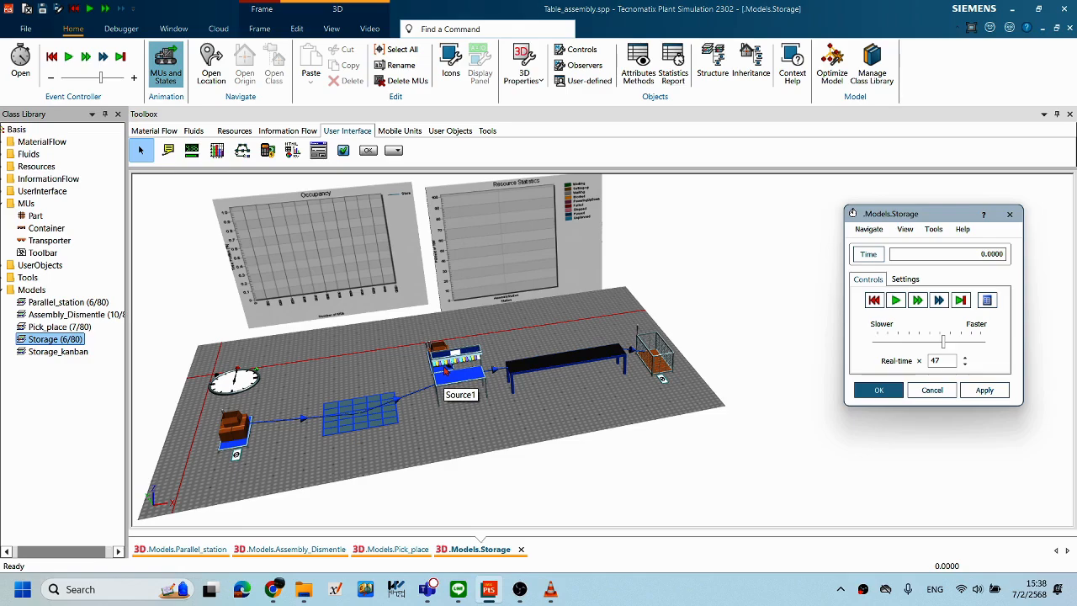
{"action": "left_click", "coordinate": [73, 354]}
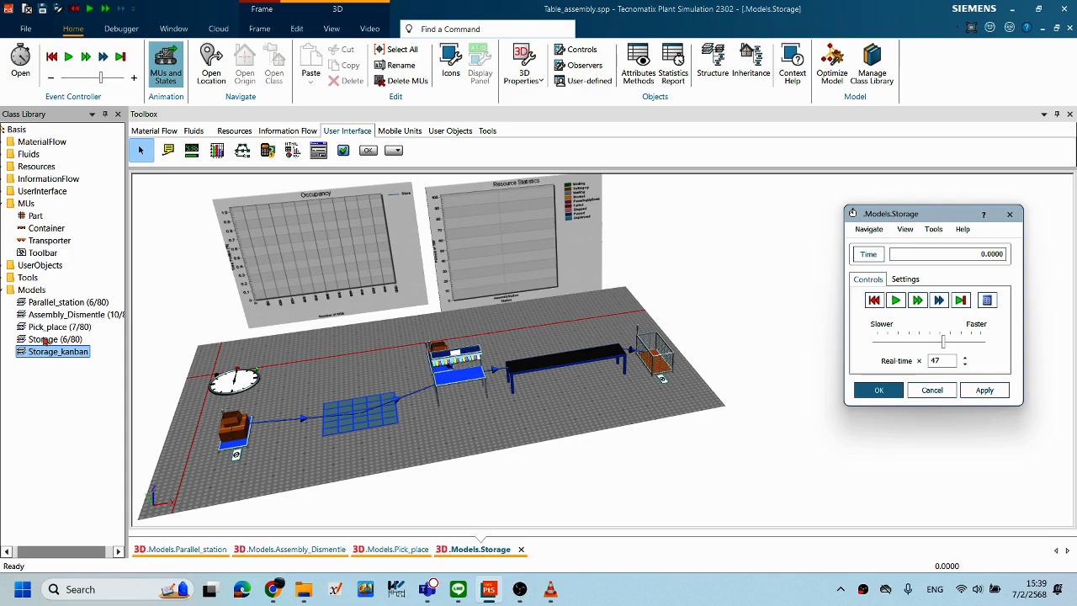
{"action": "left_click", "coordinate": [46, 340]}
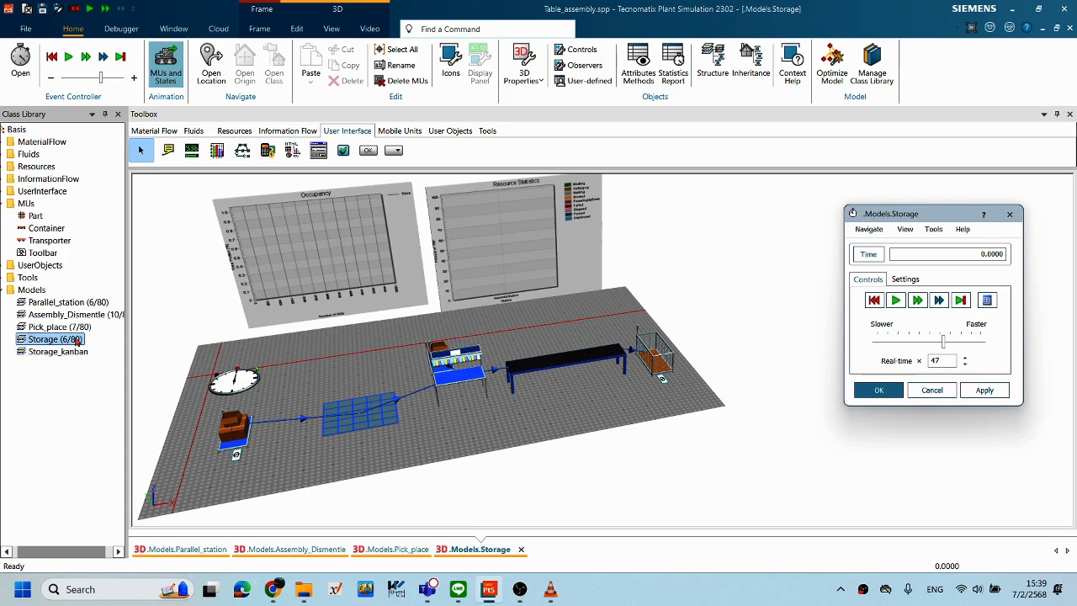
{"action": "left_click", "coordinate": [78, 340]}
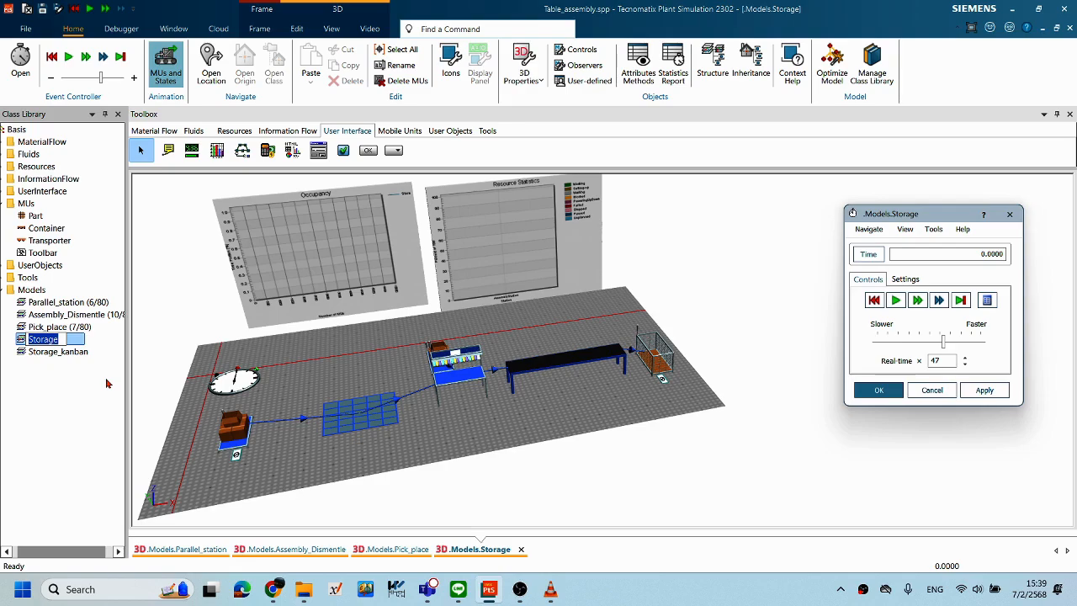
{"action": "key", "text": "Return"}
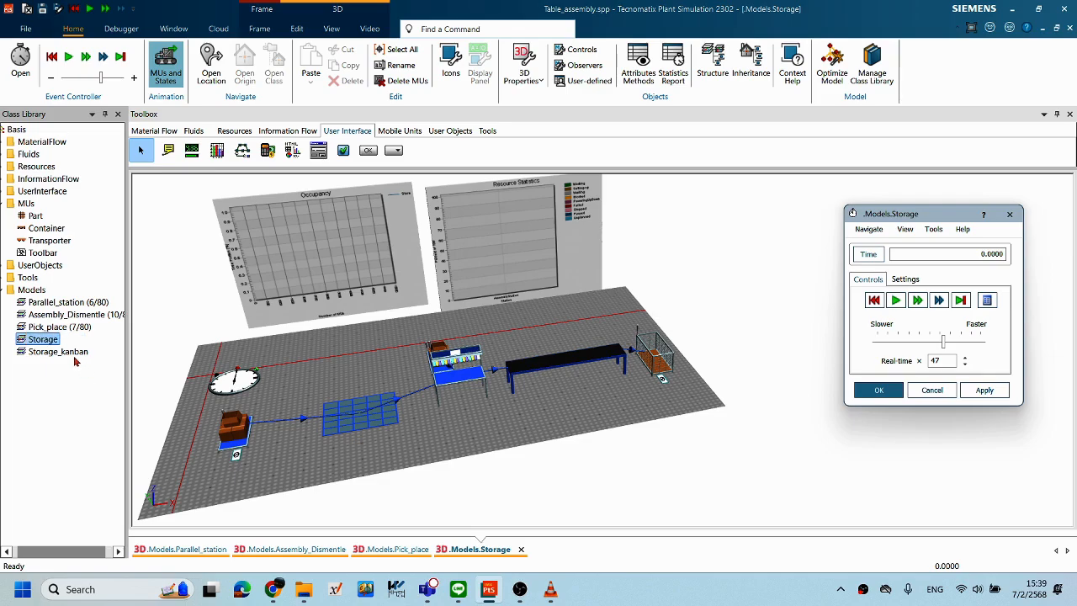
{"action": "left_click", "coordinate": [75, 357]}
{"action": "left_click", "coordinate": [43, 341]}
Step: Close the open Storage, Pick_place, Assembly_Dismentle and Parallel_station model windows
{"action": "left_click", "coordinate": [520, 549]}
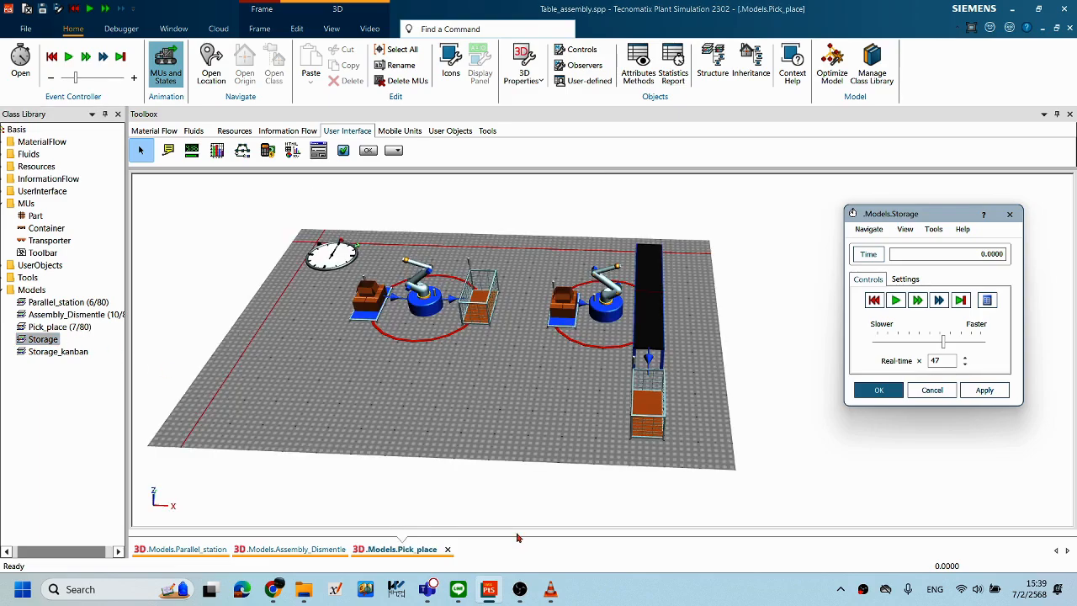
{"action": "left_click", "coordinate": [447, 548]}
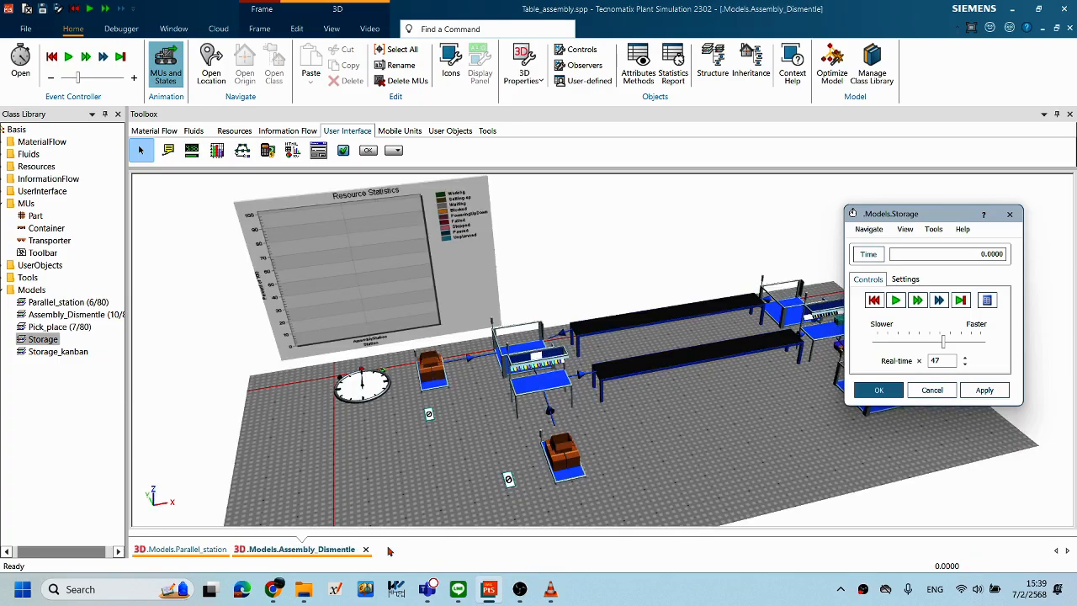
{"action": "left_click", "coordinate": [365, 548]}
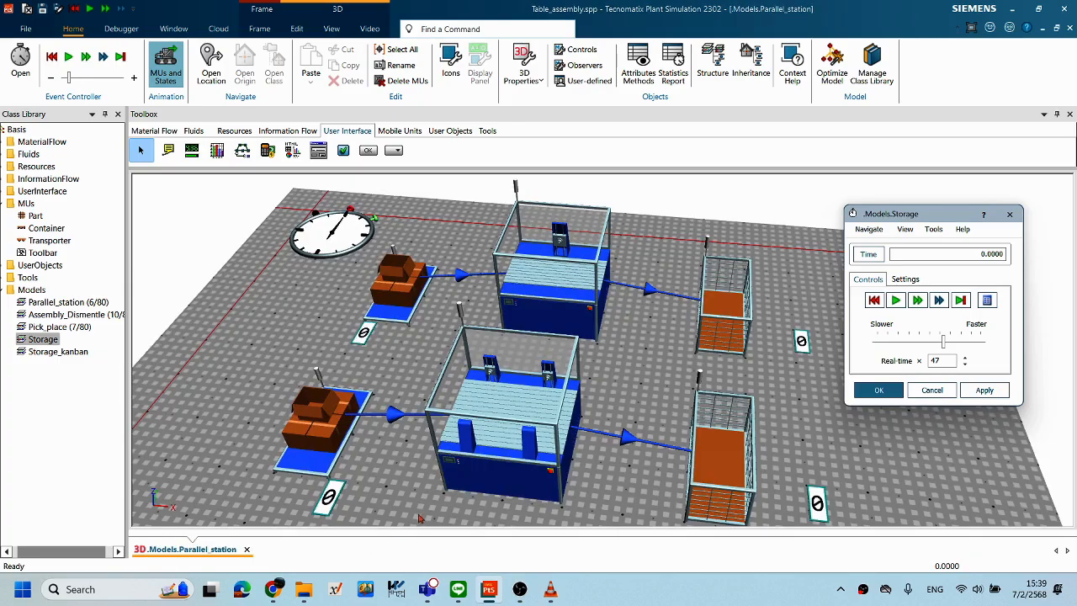
{"action": "left_click", "coordinate": [247, 549]}
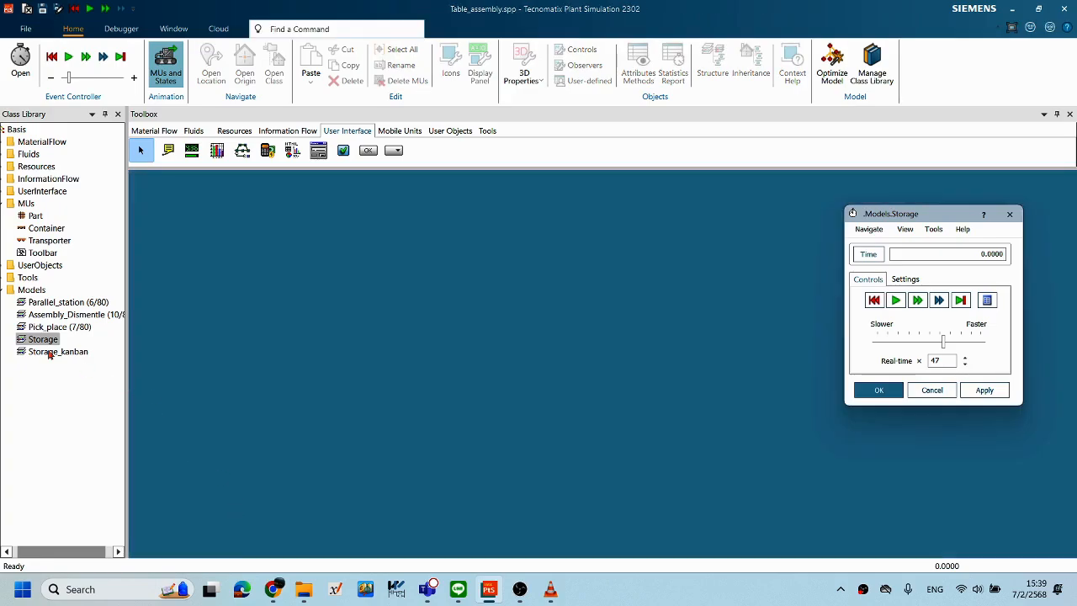
Step: Open the Storage_kanban model in a maximized window and close the Storage model's event controller
{"action": "double_click", "coordinate": [76, 352]}
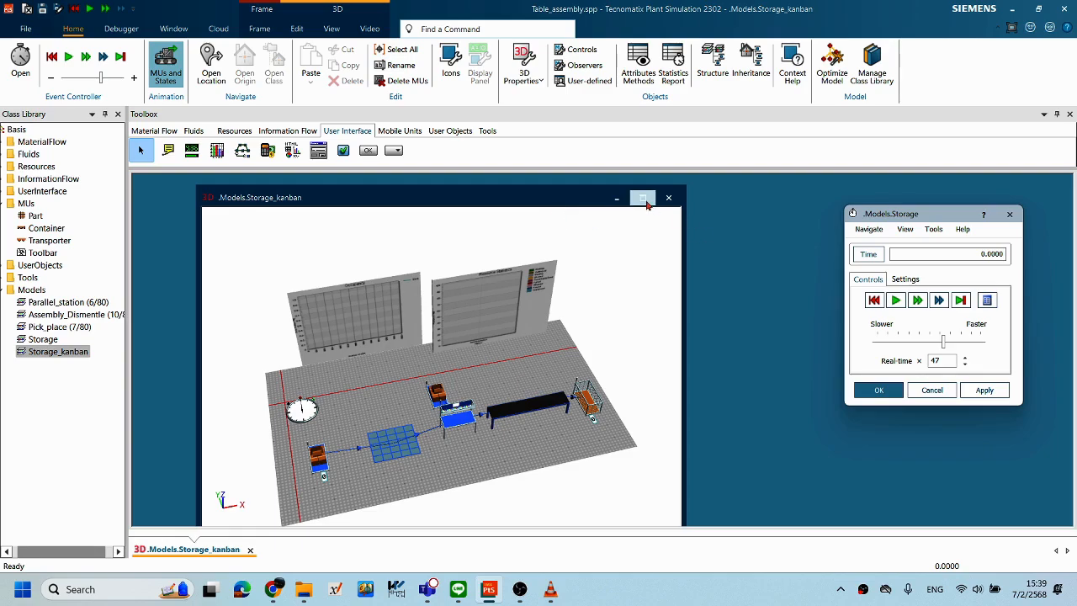
{"action": "left_click", "coordinate": [1009, 216]}
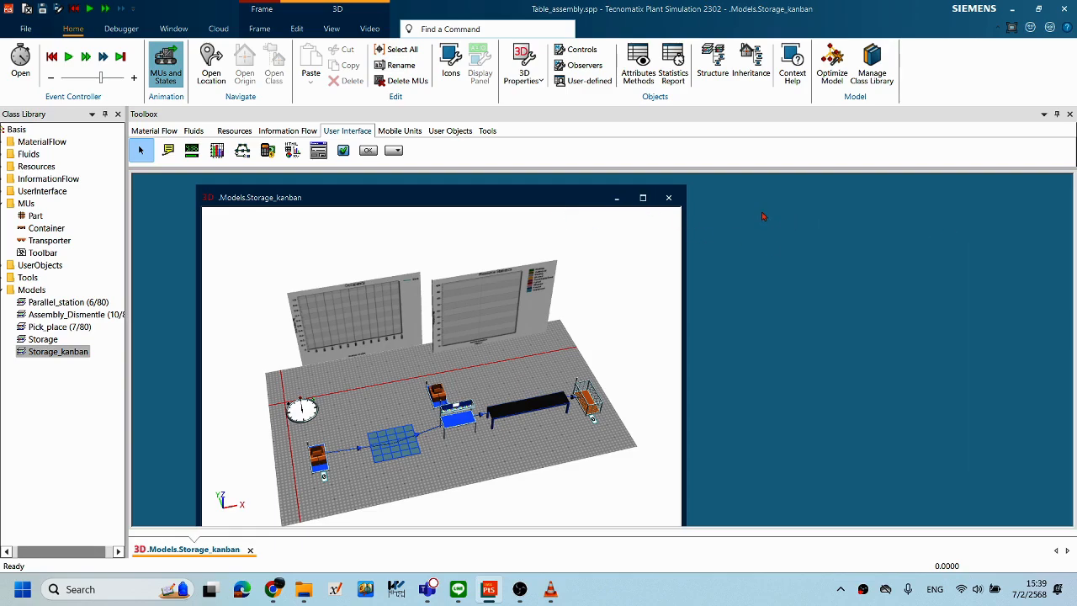
{"action": "left_click", "coordinate": [642, 198]}
{"action": "scroll", "coordinate": [560, 370], "scroll_direction": "up", "scroll_amount": 2}
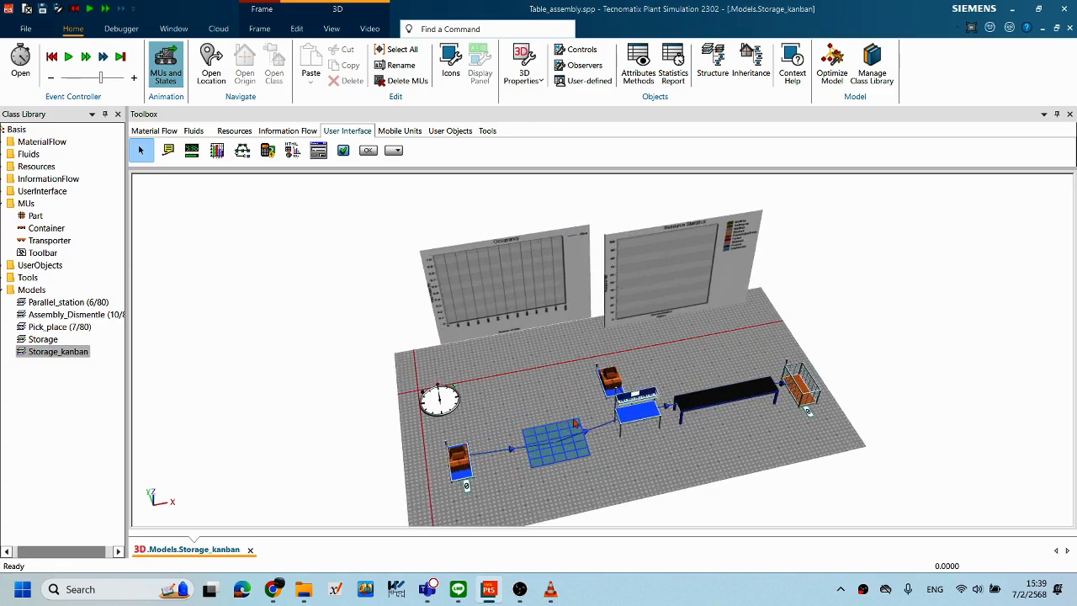
{"action": "middle_click_drag", "start_coordinate": [478, 383], "coordinate": [454, 379]}
{"action": "right_click_drag", "start_coordinate": [648, 365], "coordinate": [479, 390]}
{"action": "middle_click_drag", "start_coordinate": [479, 389], "coordinate": [505, 400]}
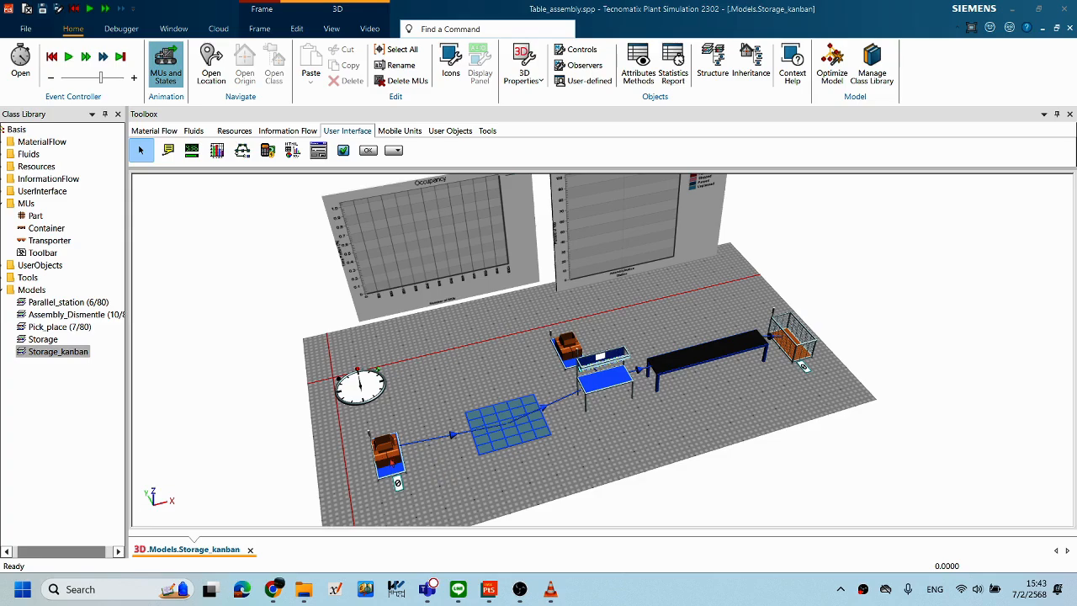
Step: Open the settings of the Source feeding the store in Storage_kanban and place the dialog clear of the material flow
{"action": "double_click", "coordinate": [382, 456]}
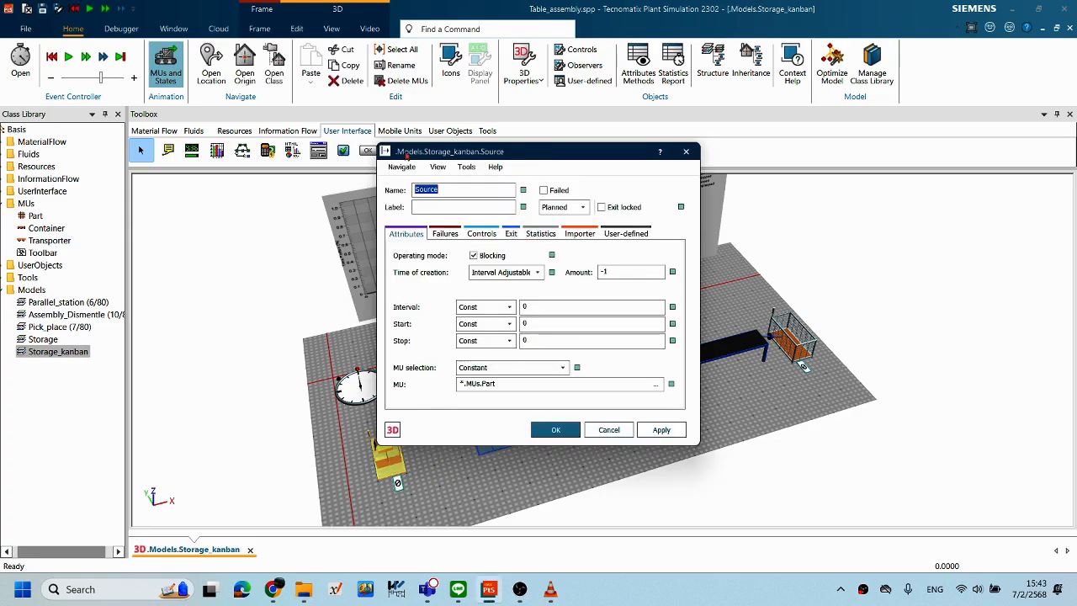
{"action": "left_click_drag", "start_coordinate": [428, 157], "coordinate": [248, 160]}
{"action": "left_click_drag", "start_coordinate": [381, 155], "coordinate": [279, 158]}
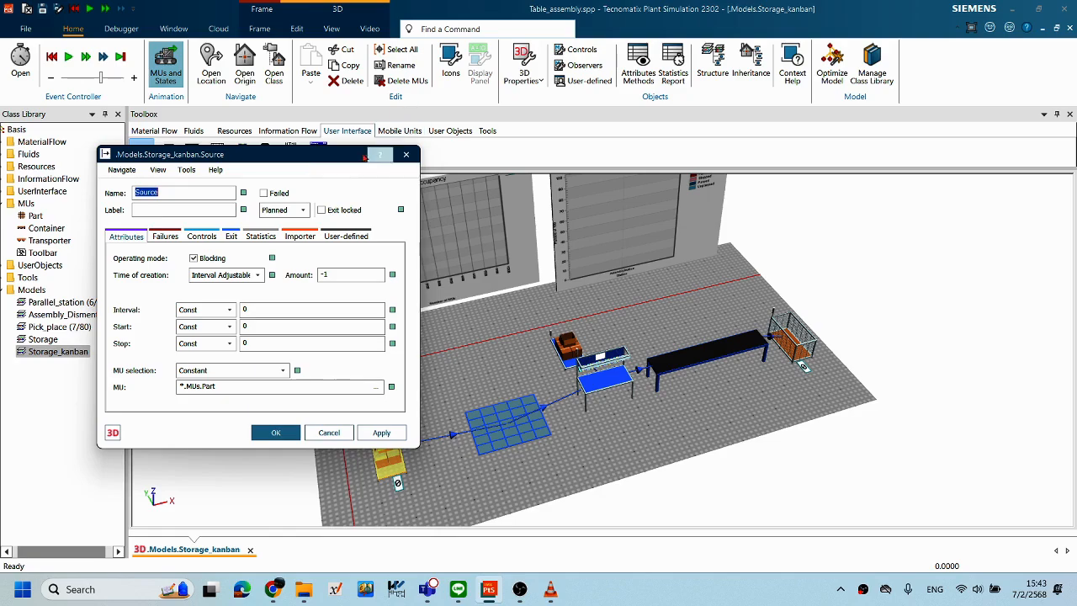
{"action": "left_click_drag", "start_coordinate": [353, 159], "coordinate": [310, 195]}
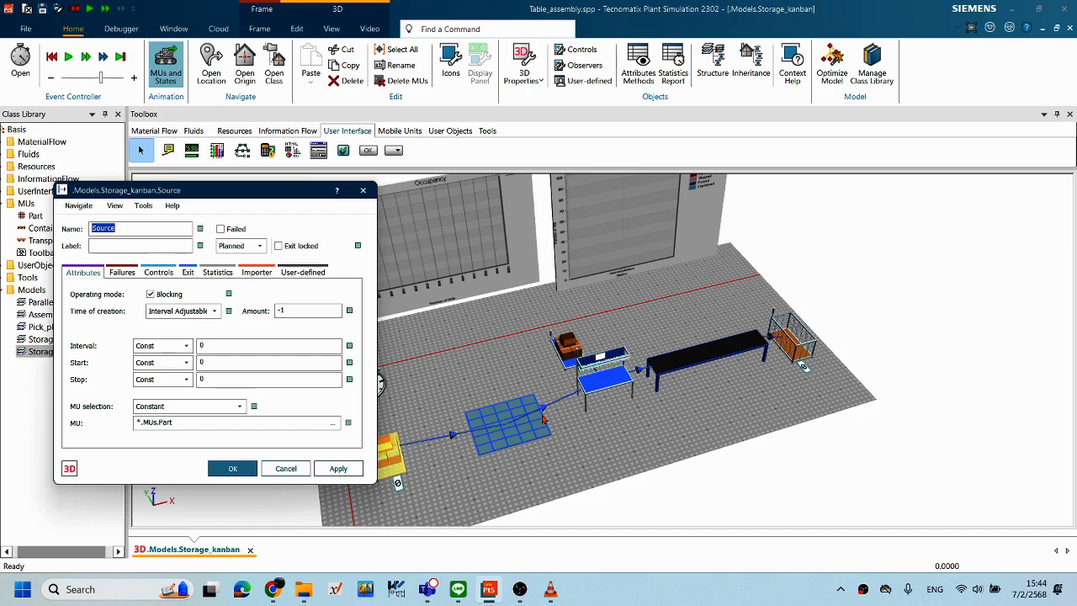
{"action": "left_click_drag", "start_coordinate": [280, 192], "coordinate": [264, 184]}
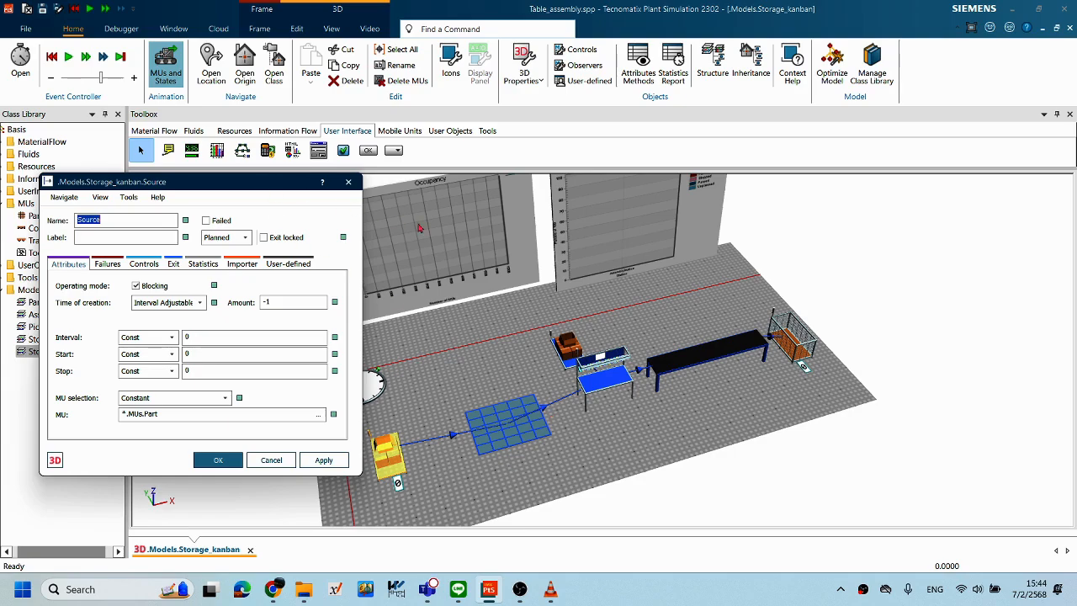
{"action": "left_click_drag", "start_coordinate": [272, 183], "coordinate": [305, 193]}
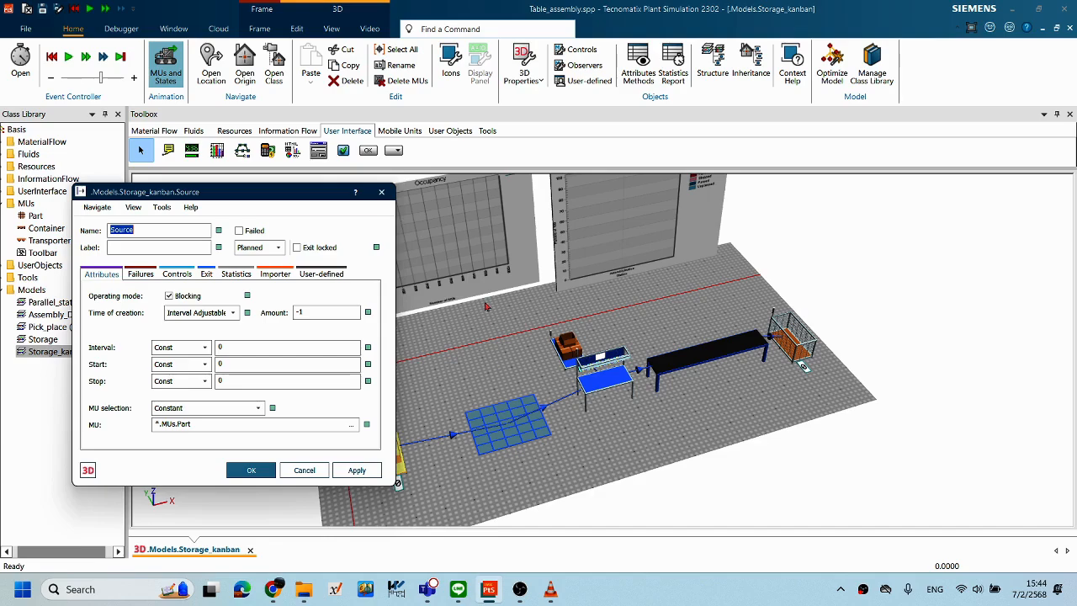
{"action": "left_click_drag", "start_coordinate": [273, 196], "coordinate": [291, 170]}
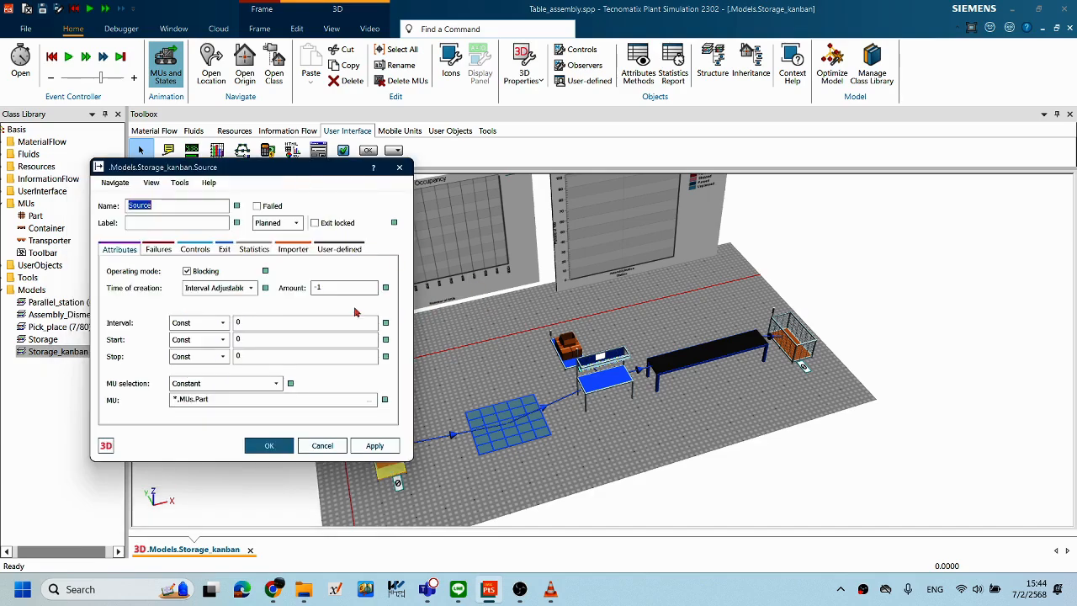
Step: Review the Source's attributes, failures, controls and exit strategy settings, and close the dialog without applying changes
{"action": "left_click", "coordinate": [157, 250]}
{"action": "left_click", "coordinate": [128, 251]}
{"action": "left_click", "coordinate": [224, 251]}
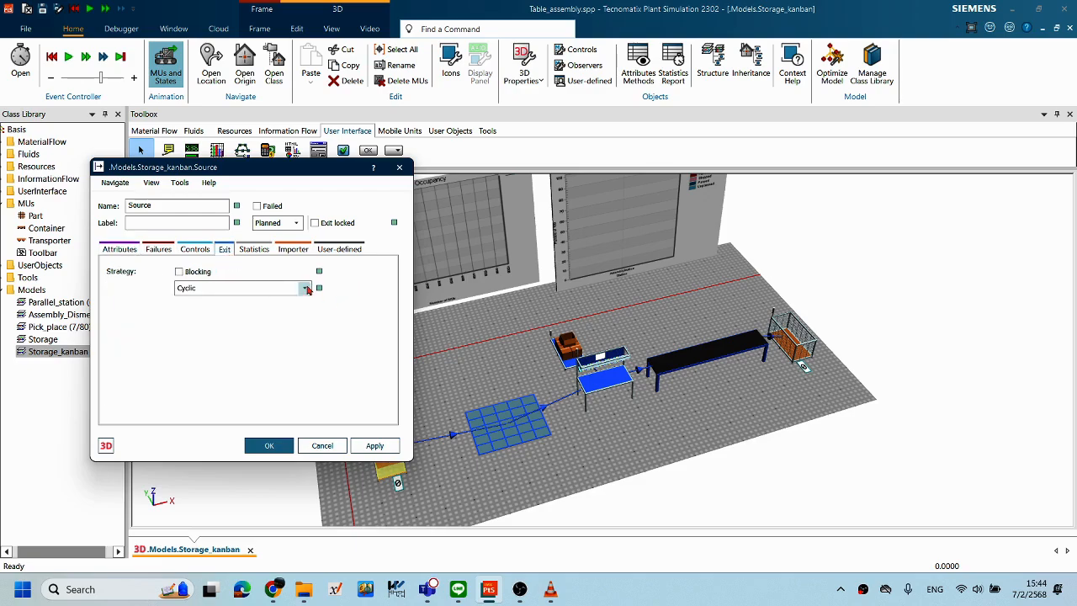
{"action": "left_click", "coordinate": [305, 288]}
{"action": "left_click", "coordinate": [335, 343]}
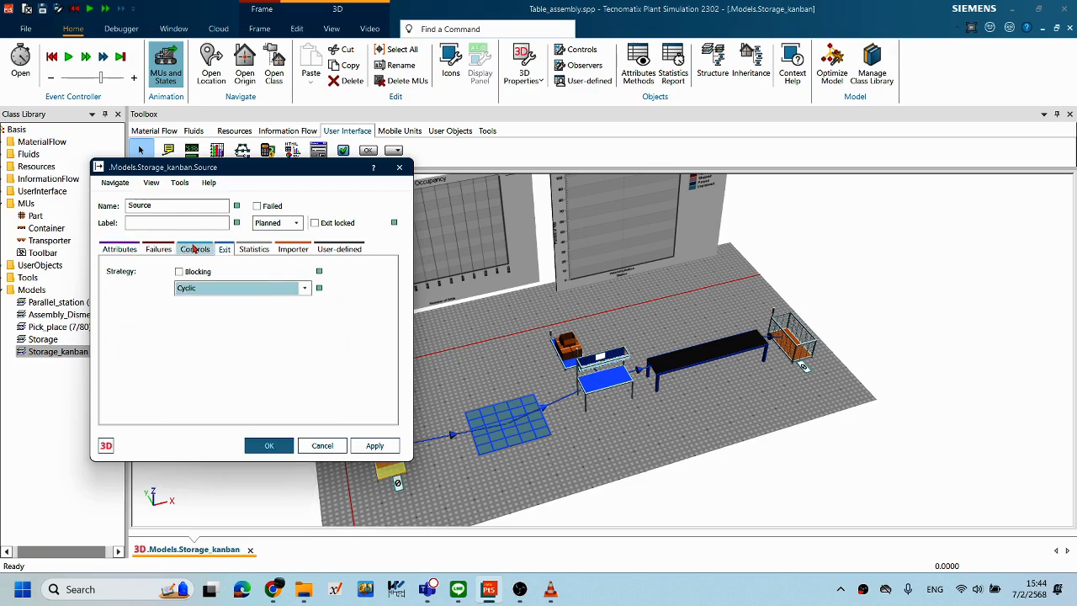
{"action": "left_click", "coordinate": [184, 251]}
{"action": "left_click", "coordinate": [120, 250]}
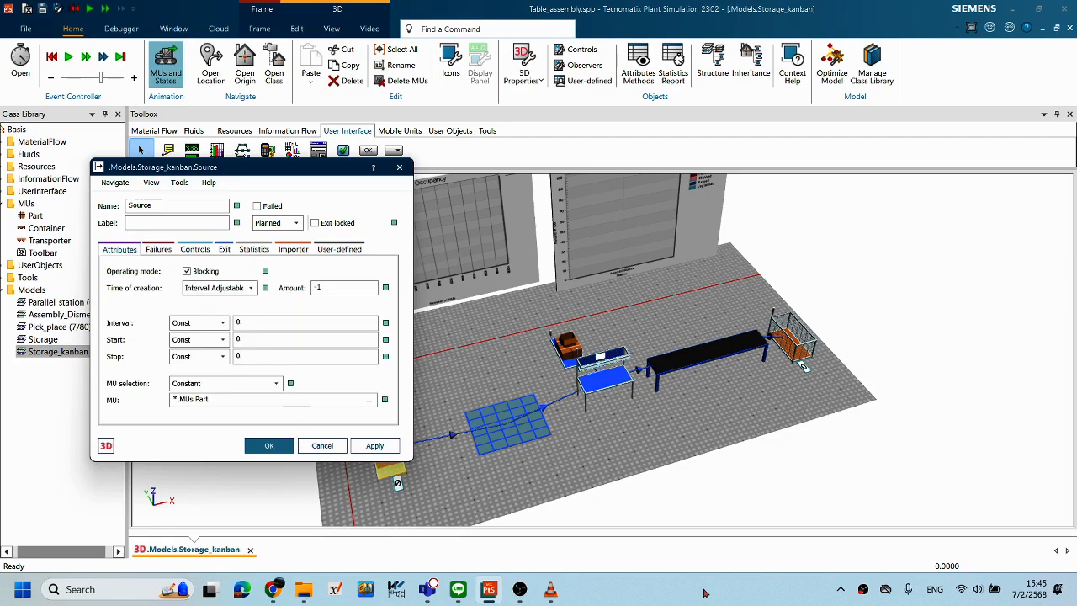
{"action": "left_click", "coordinate": [126, 258]}
{"action": "left_click", "coordinate": [371, 405]}
{"action": "left_click", "coordinate": [324, 402]}
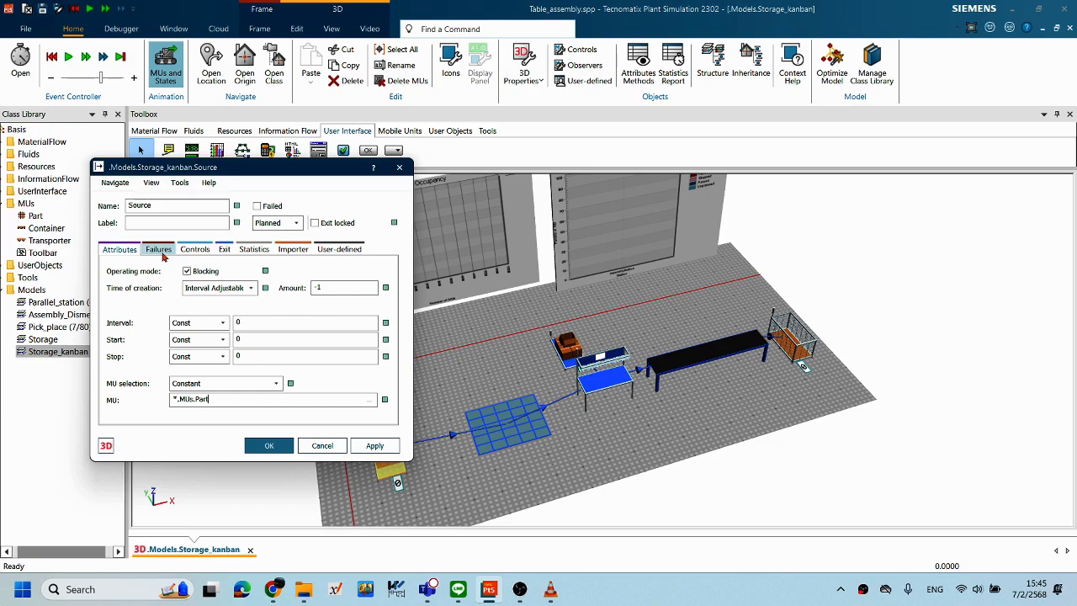
{"action": "left_click", "coordinate": [143, 255]}
{"action": "left_click", "coordinate": [135, 251]}
{"action": "left_click", "coordinate": [322, 445]}
{"action": "middle_click_drag", "start_coordinate": [468, 454], "coordinate": [436, 418]}
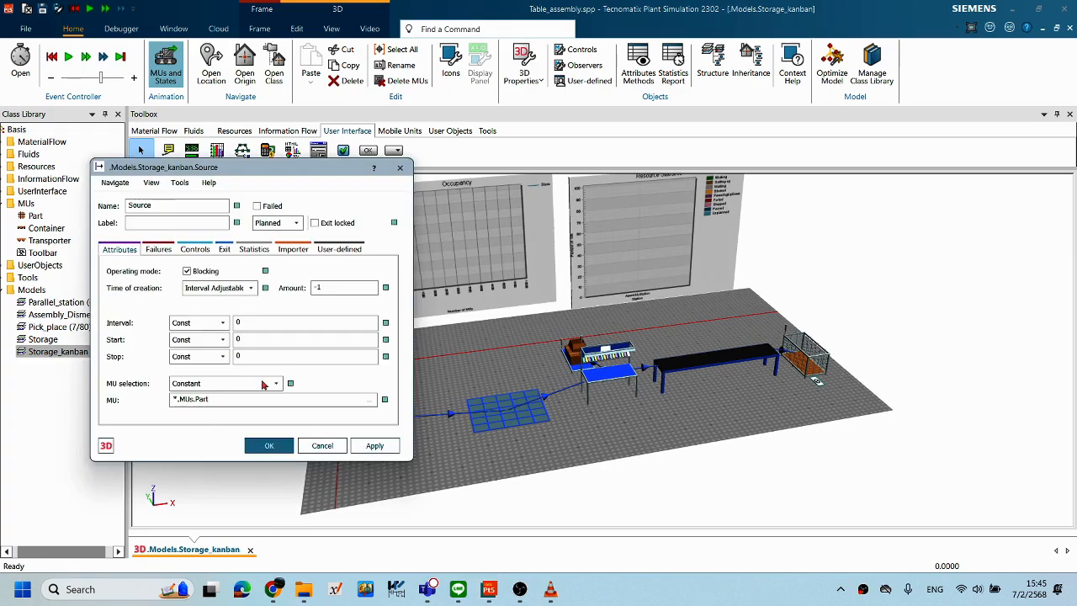
Step: Set the Source's MU selection to Order Controlled and confirm its settings
{"action": "left_click", "coordinate": [272, 384]}
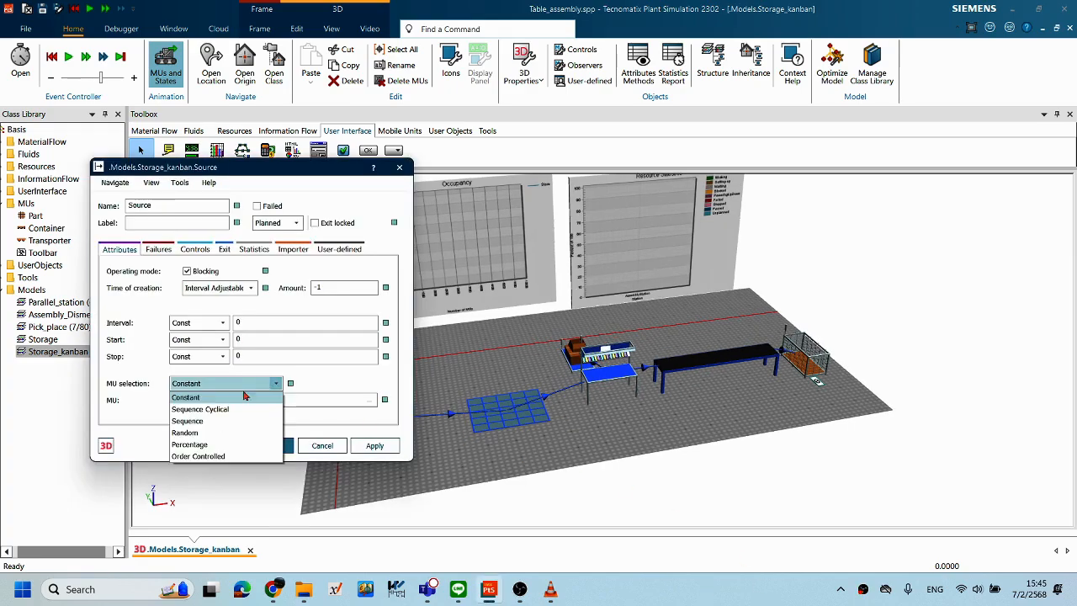
{"action": "left_click", "coordinate": [192, 460]}
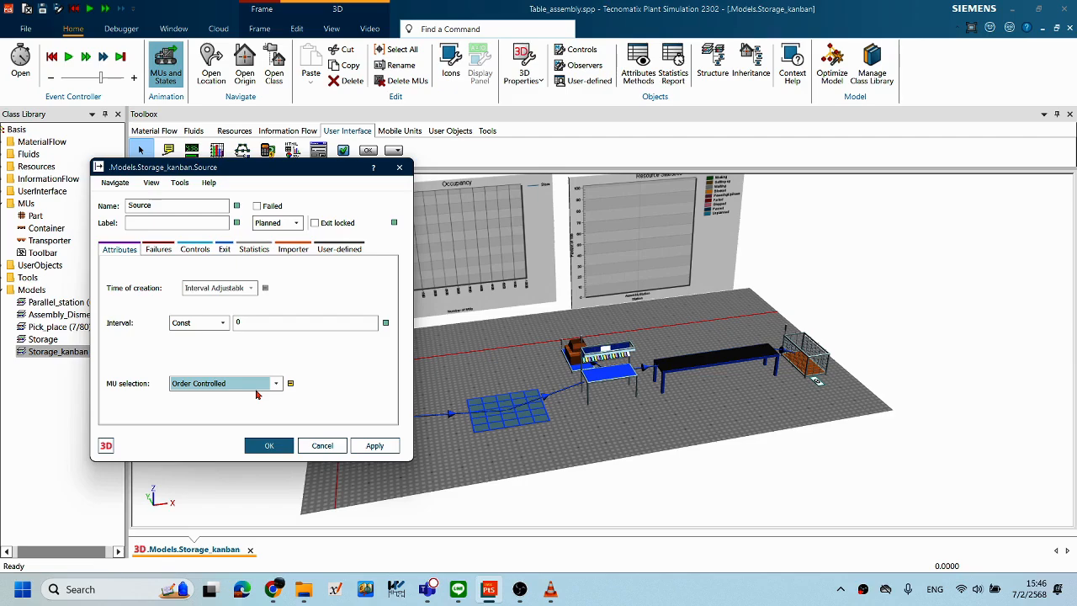
{"action": "left_click", "coordinate": [269, 446]}
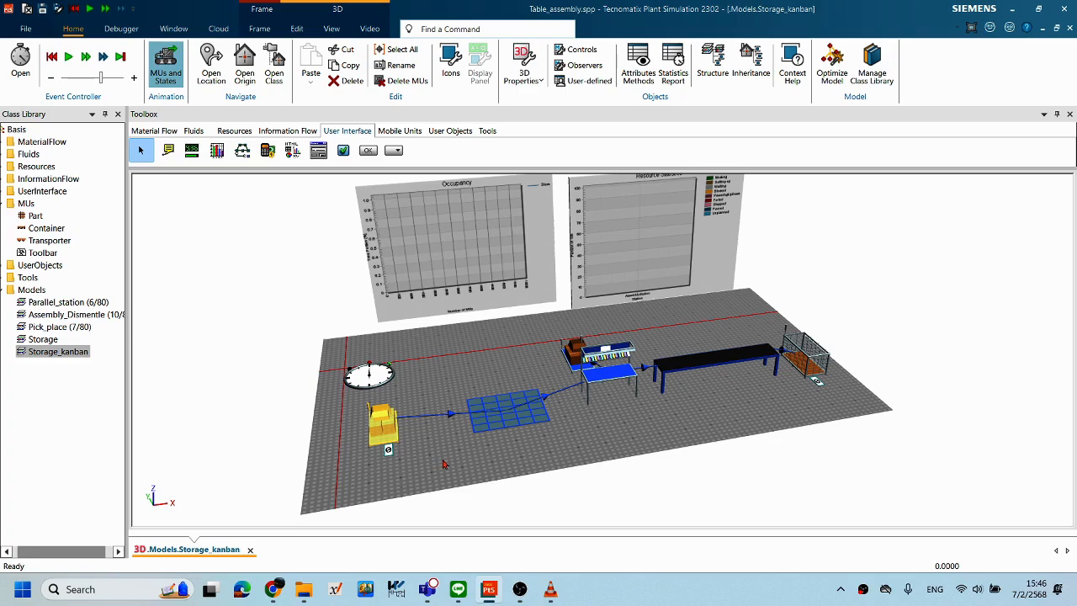
Step: Enable Supermarket mode on the Store in Storage_kanban and open its stock configuration with the part type entry accessible
{"action": "double_click", "coordinate": [499, 427]}
{"action": "left_click_drag", "start_coordinate": [573, 162], "coordinate": [430, 121]}
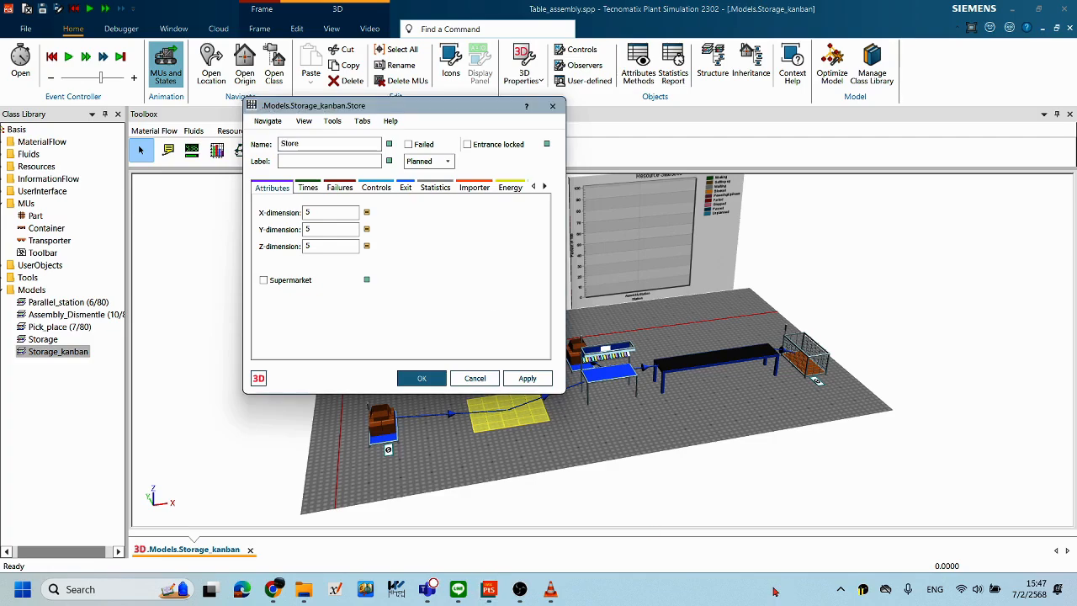
{"action": "left_click", "coordinate": [264, 281]}
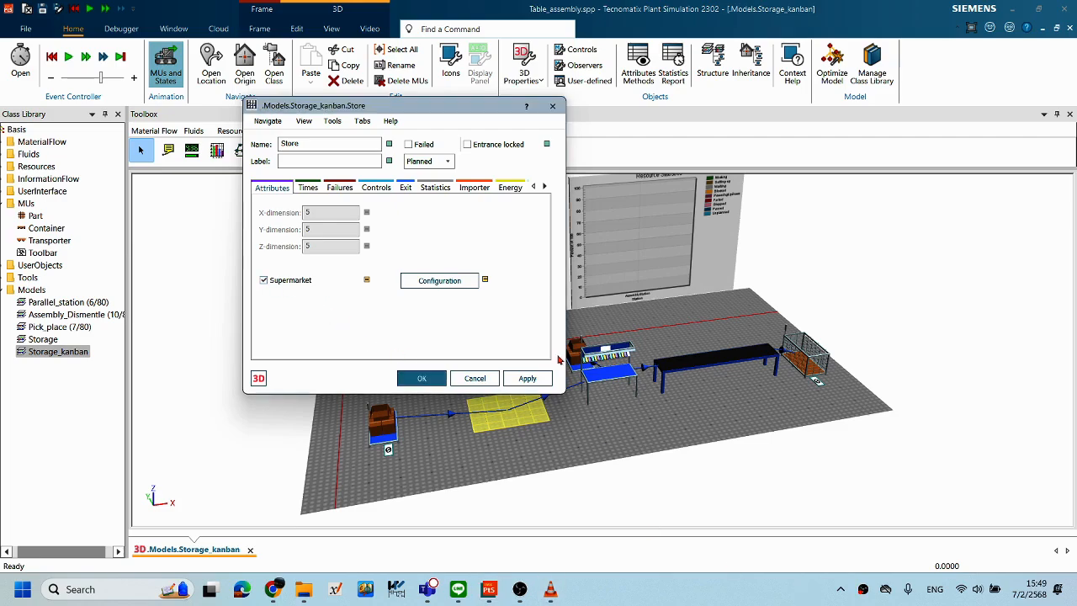
{"action": "left_click", "coordinate": [455, 282]}
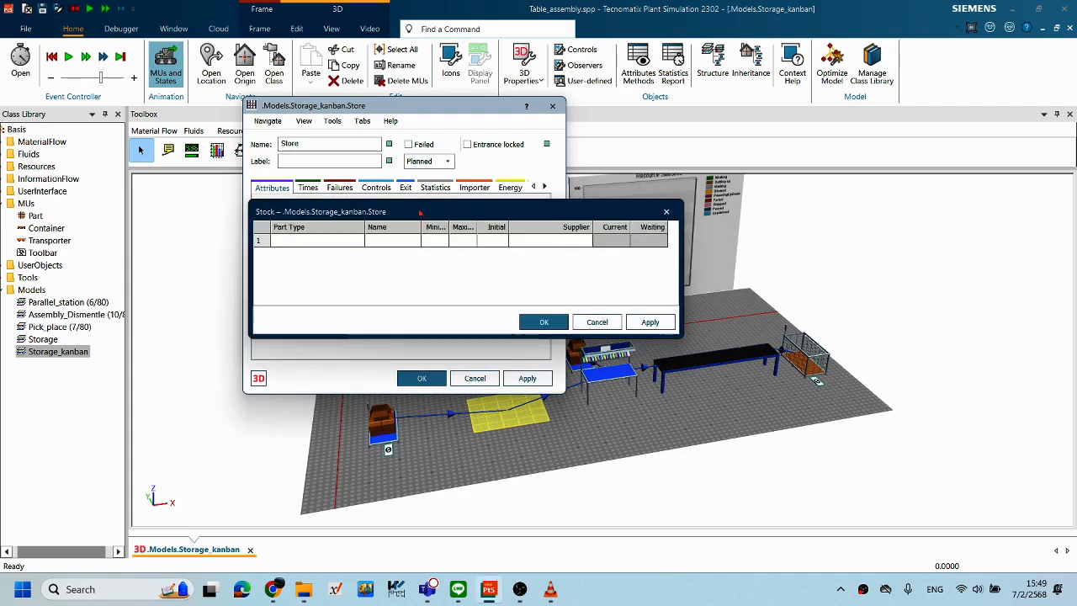
{"action": "left_click", "coordinate": [298, 244]}
{"action": "left_click_drag", "start_coordinate": [334, 211], "coordinate": [476, 230]}
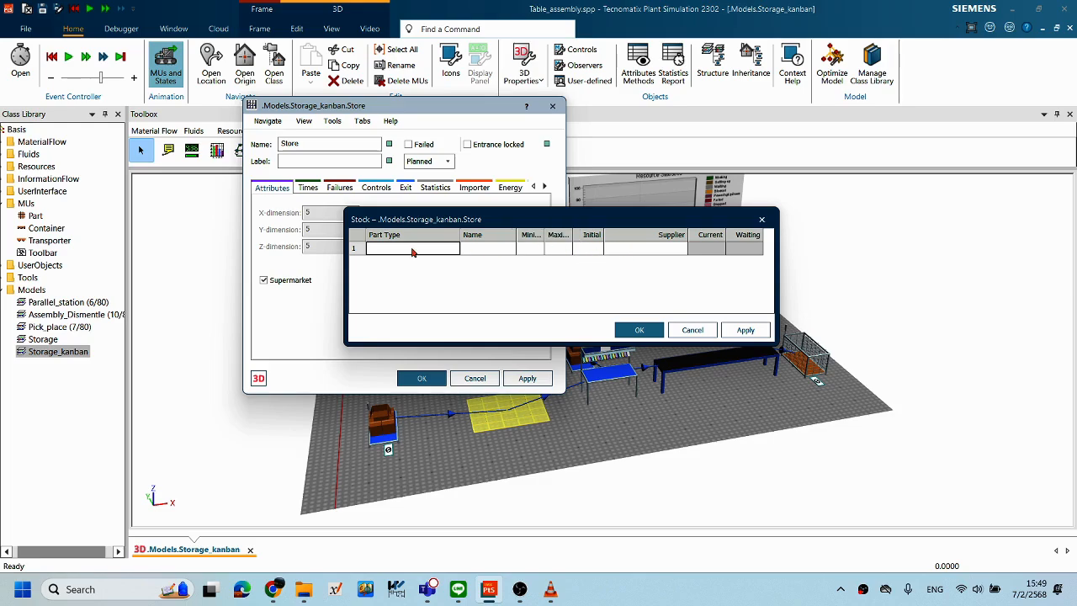
Step: Assign .MUs.Part as the part type in the first stock row and name it Part
{"action": "left_click", "coordinate": [34, 216]}
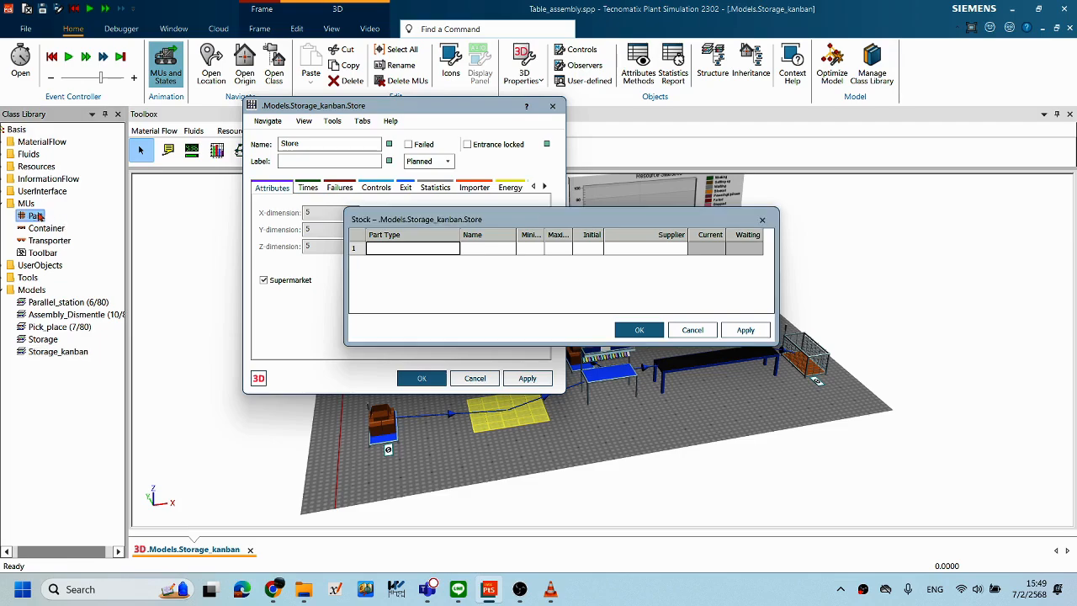
{"action": "left_click_drag", "start_coordinate": [35, 216], "coordinate": [387, 255]}
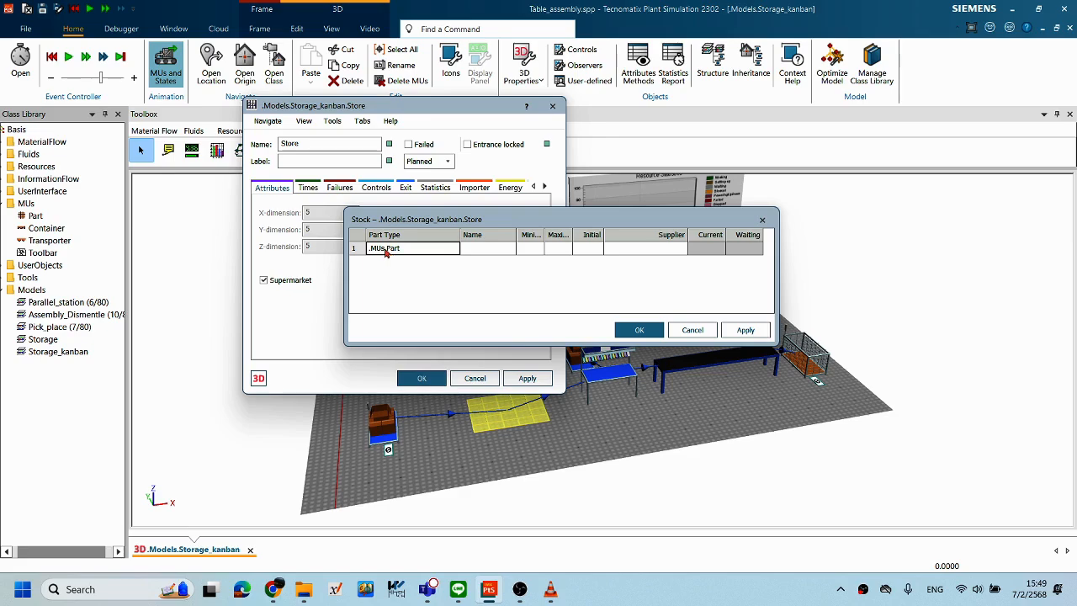
{"action": "left_click", "coordinate": [484, 251]}
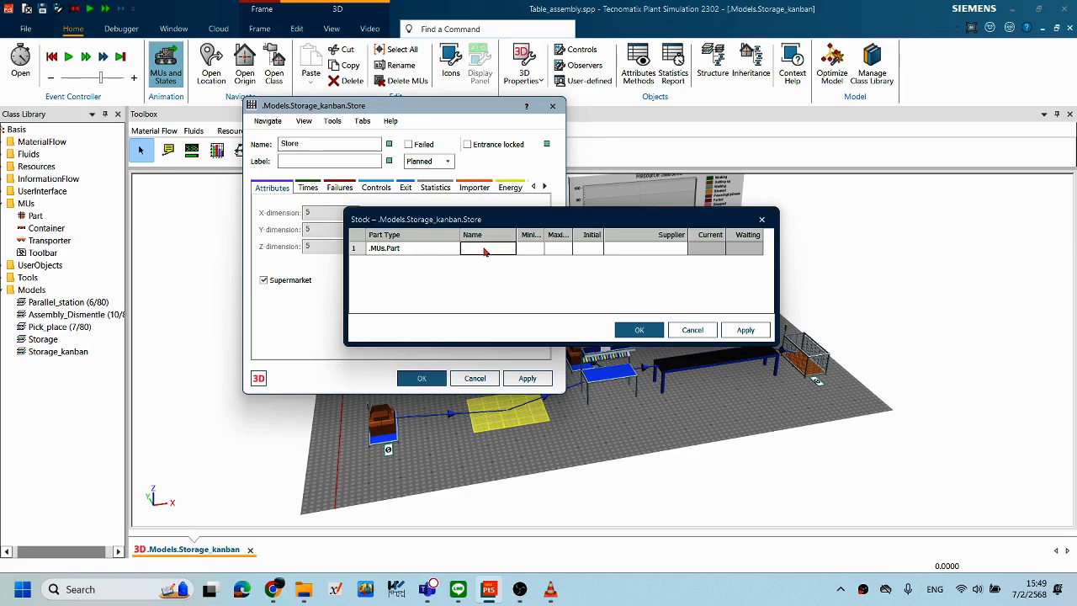
{"action": "type", "text": "Part"}
{"action": "left_click", "coordinate": [535, 251]}
{"action": "left_click_drag", "start_coordinate": [598, 220], "coordinate": [568, 217]}
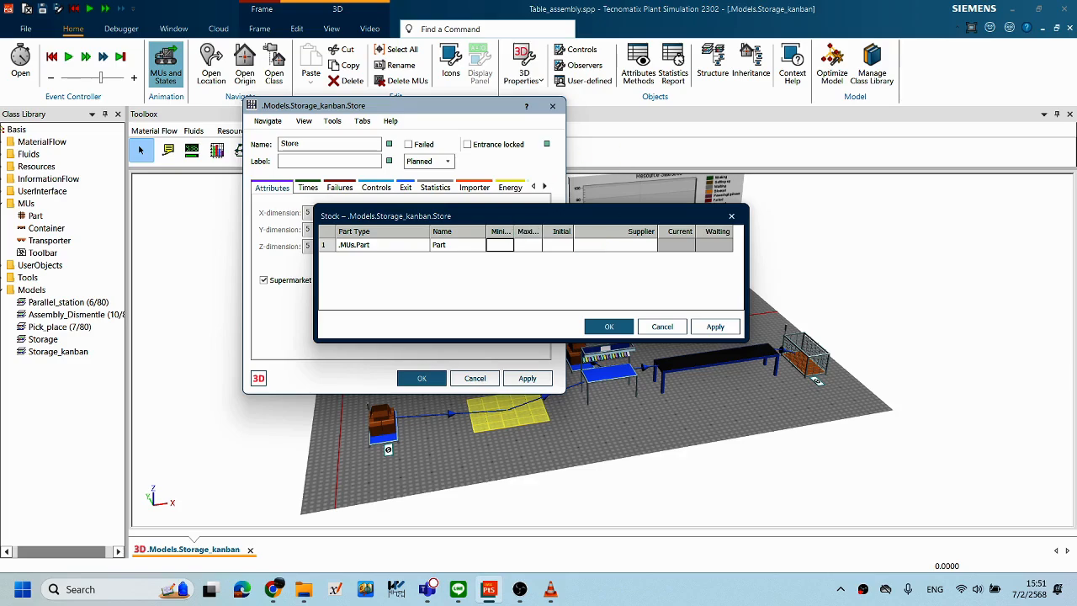
Step: Give the Part stock minimum 4, maximum 100, initial 20 and supplier Source, and confirm the stock and Store settings
{"action": "type", "text": "4"}
{"action": "left_click", "coordinate": [526, 245]}
{"action": "type", "text": "100"}
{"action": "left_click", "coordinate": [559, 244]}
{"action": "type", "text": "20"}
{"action": "left_click", "coordinate": [621, 247]}
{"action": "type", "text": "Source"}
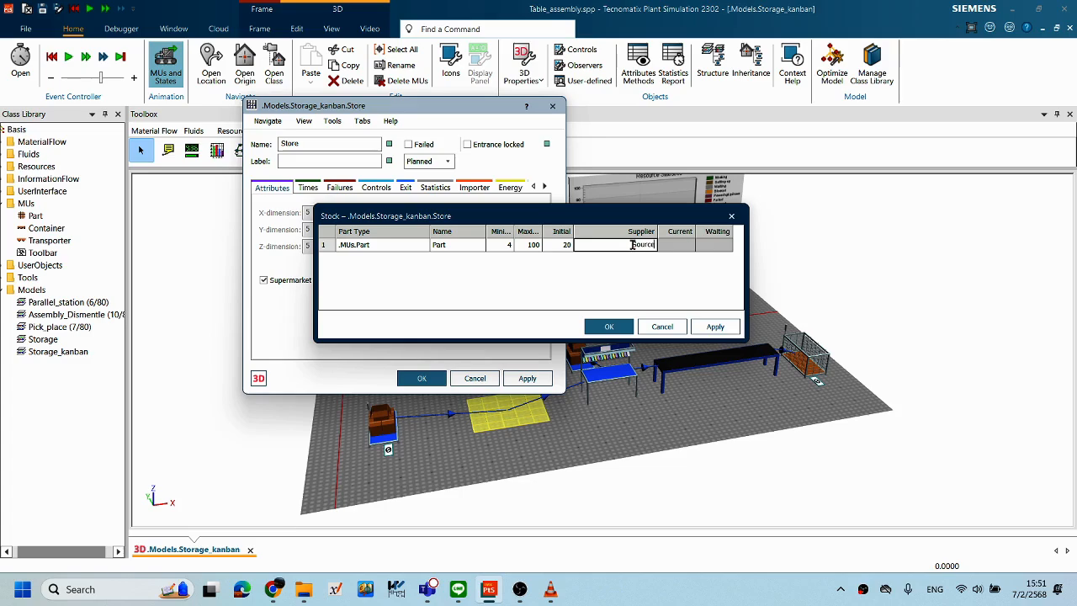
{"action": "left_click", "coordinate": [714, 327]}
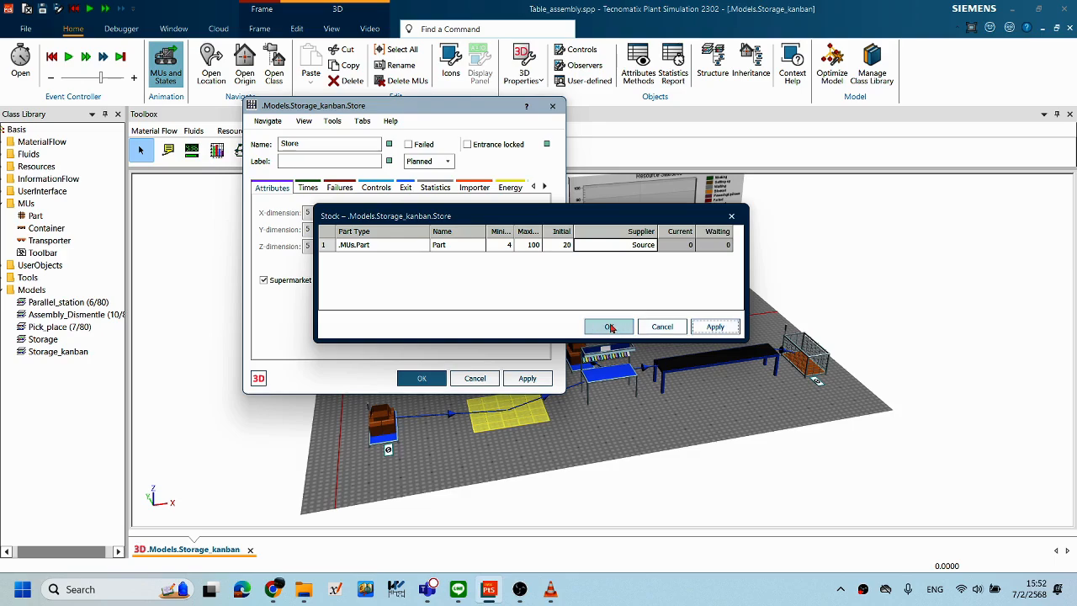
{"action": "left_click", "coordinate": [609, 327]}
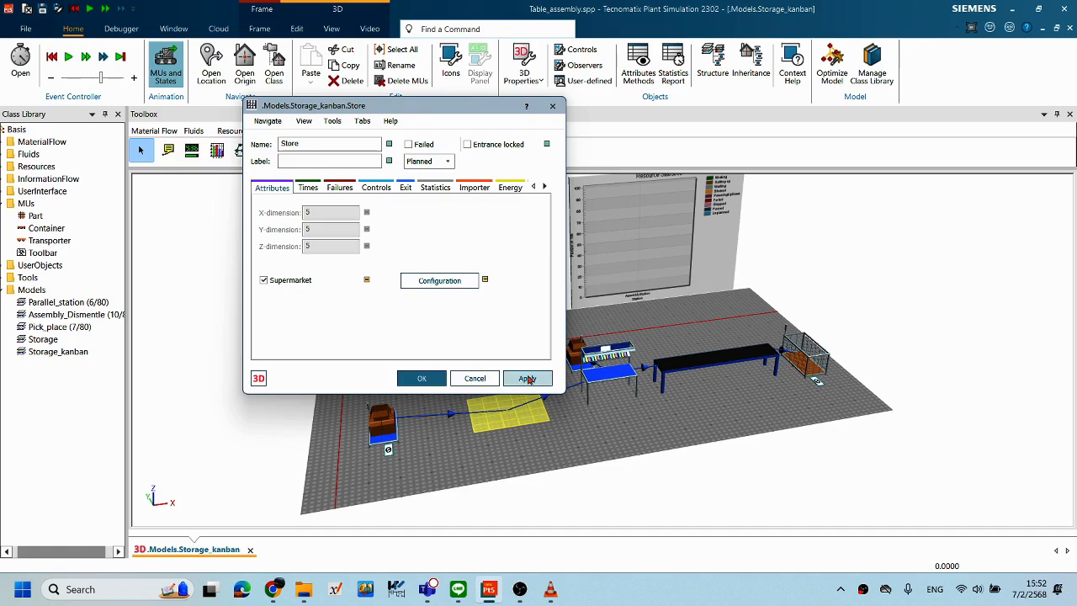
{"action": "left_click", "coordinate": [523, 378]}
{"action": "left_click", "coordinate": [423, 379]}
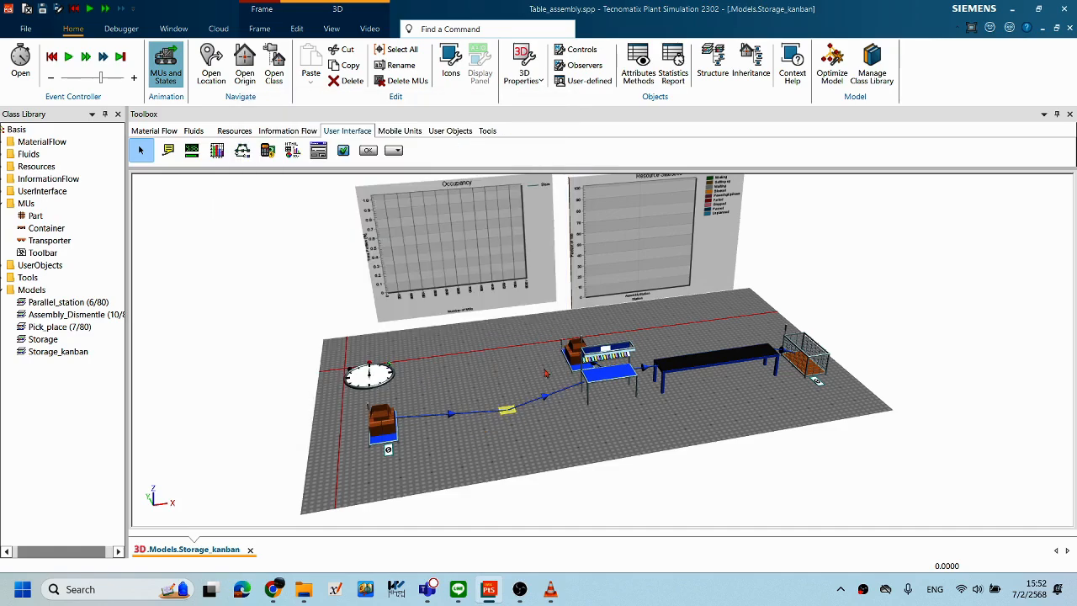
Step: Reset the Storage_kanban simulation and run it
{"action": "right_click", "coordinate": [706, 403]}
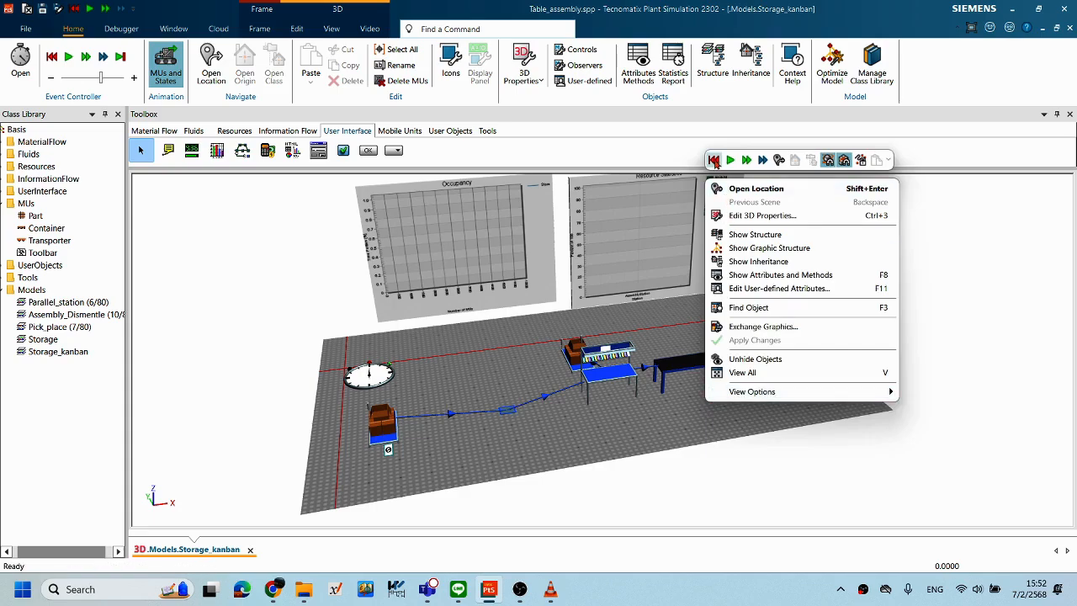
{"action": "left_click", "coordinate": [714, 161]}
{"action": "left_click", "coordinate": [732, 160]}
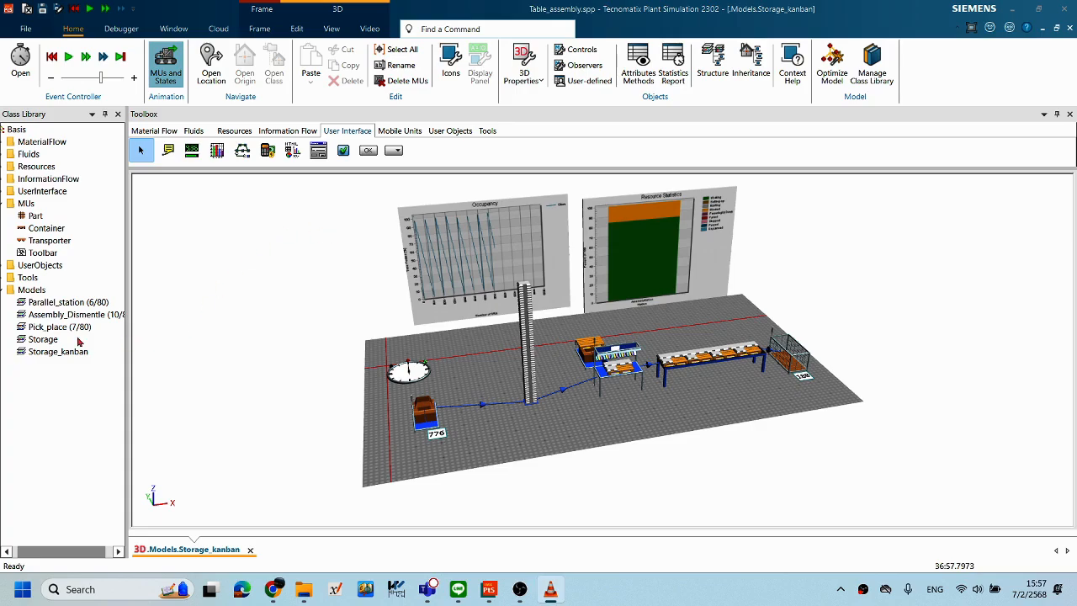
Step: Open the Storage model and tile it vertically beside Storage_kanban for comparison
{"action": "double_click", "coordinate": [44, 340]}
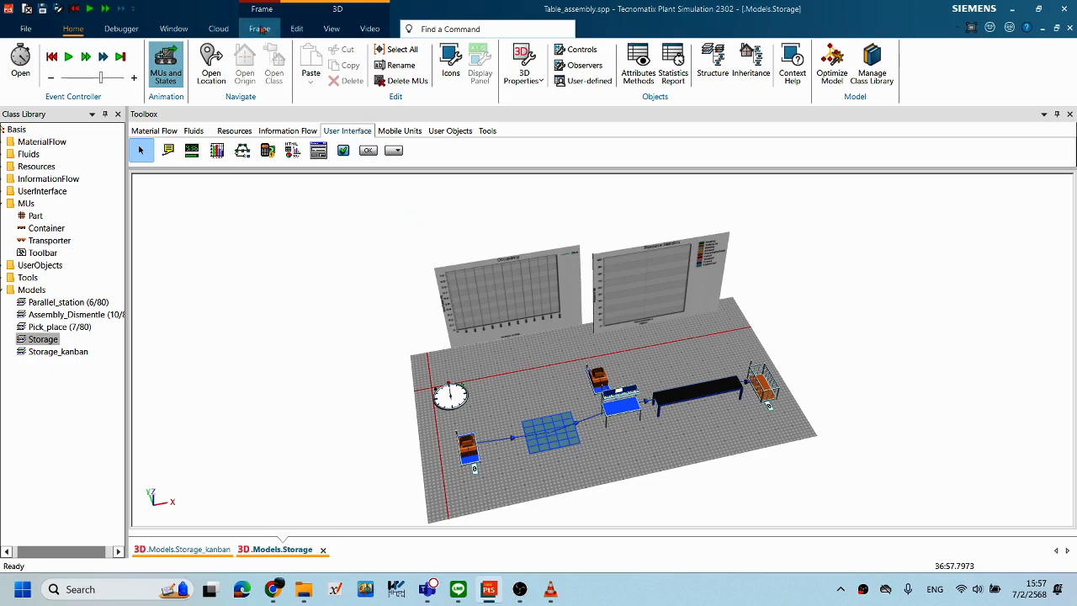
{"action": "left_click", "coordinate": [174, 29]}
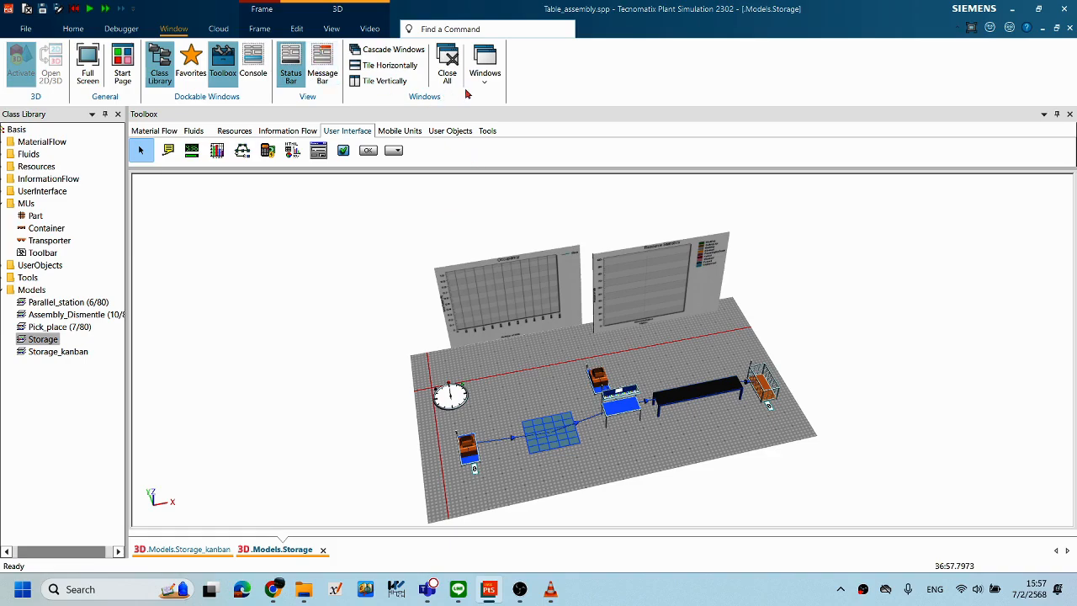
{"action": "left_click", "coordinate": [400, 82]}
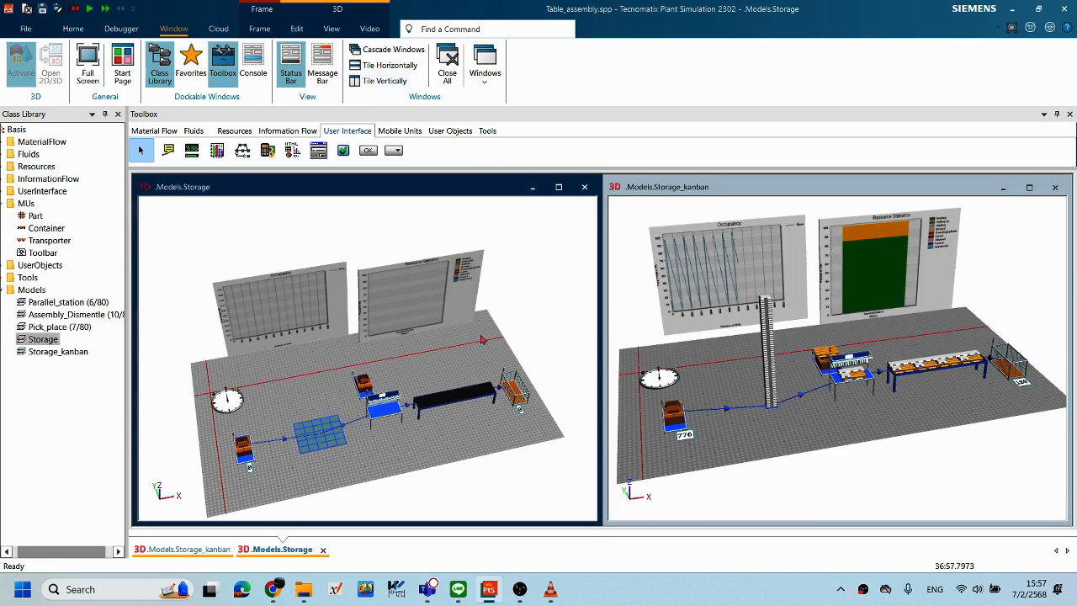
Step: Reset the Storage simulation and run it with its occupancy and resource statistics charts in view
{"action": "middle_click_drag", "start_coordinate": [427, 283], "coordinate": [429, 275]}
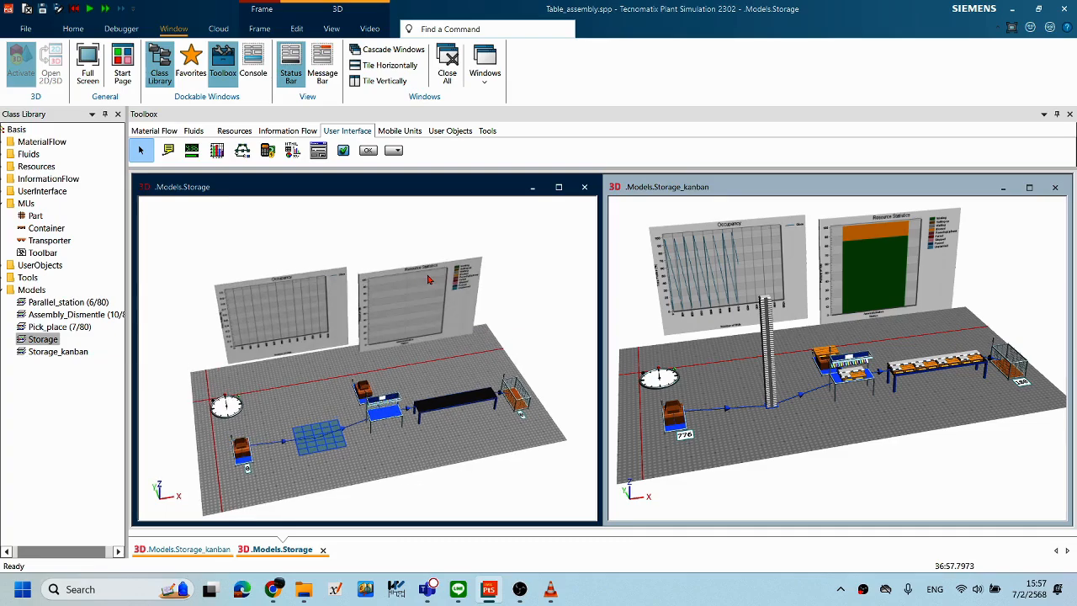
{"action": "right_click", "coordinate": [519, 264]}
{"action": "left_click", "coordinate": [529, 241]}
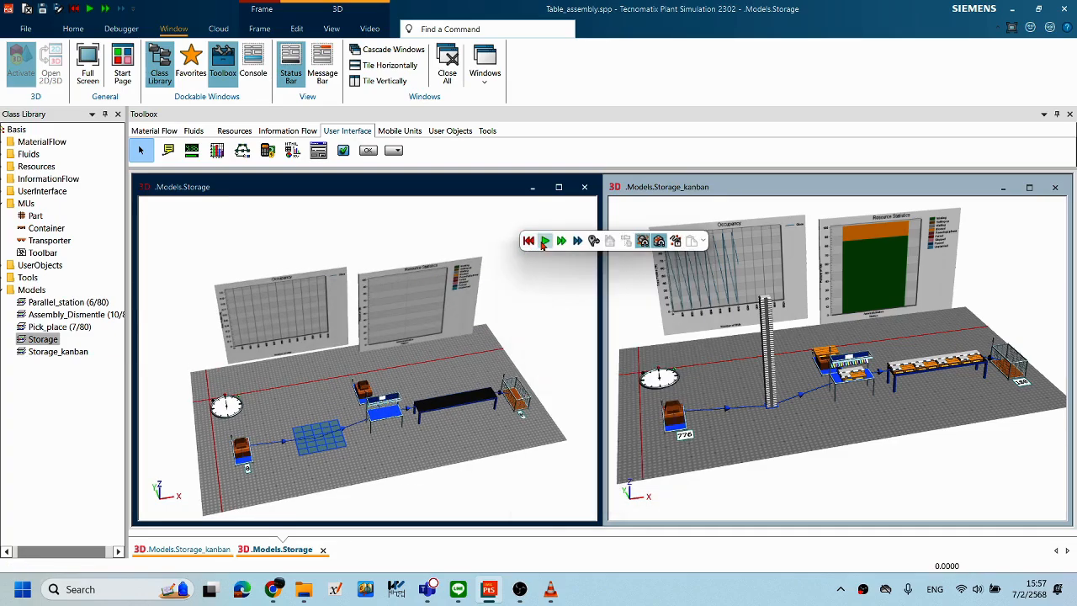
{"action": "left_click", "coordinate": [545, 242]}
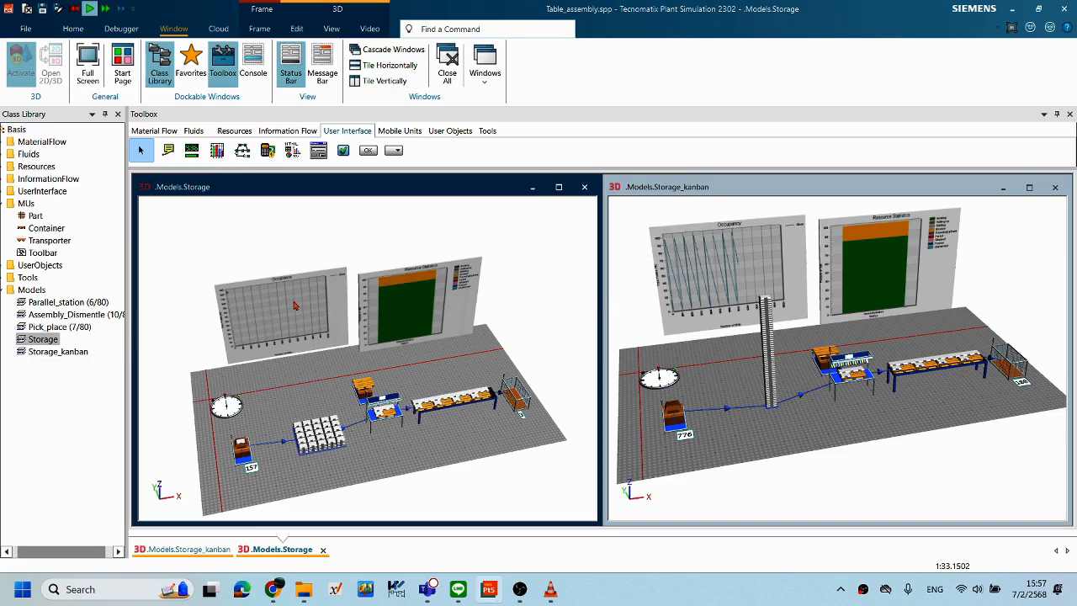
{"action": "scroll", "coordinate": [180, 290], "scroll_direction": "up", "scroll_amount": 3}
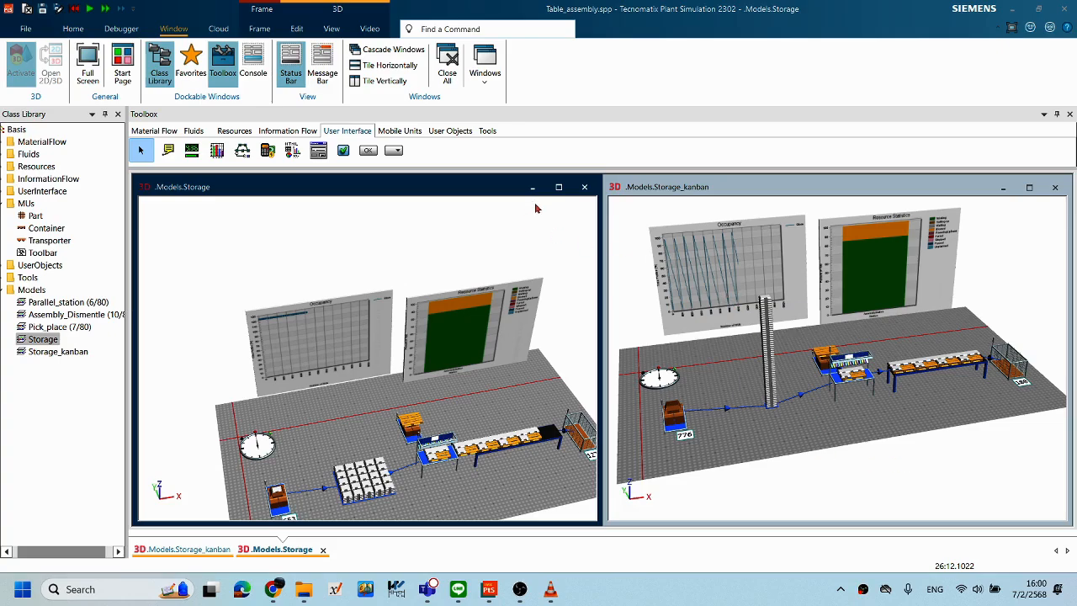
Step: Reset the simulations of both Storage and Storage_kanban, and save the model file
{"action": "right_click", "coordinate": [423, 254]}
{"action": "left_click", "coordinate": [436, 233]}
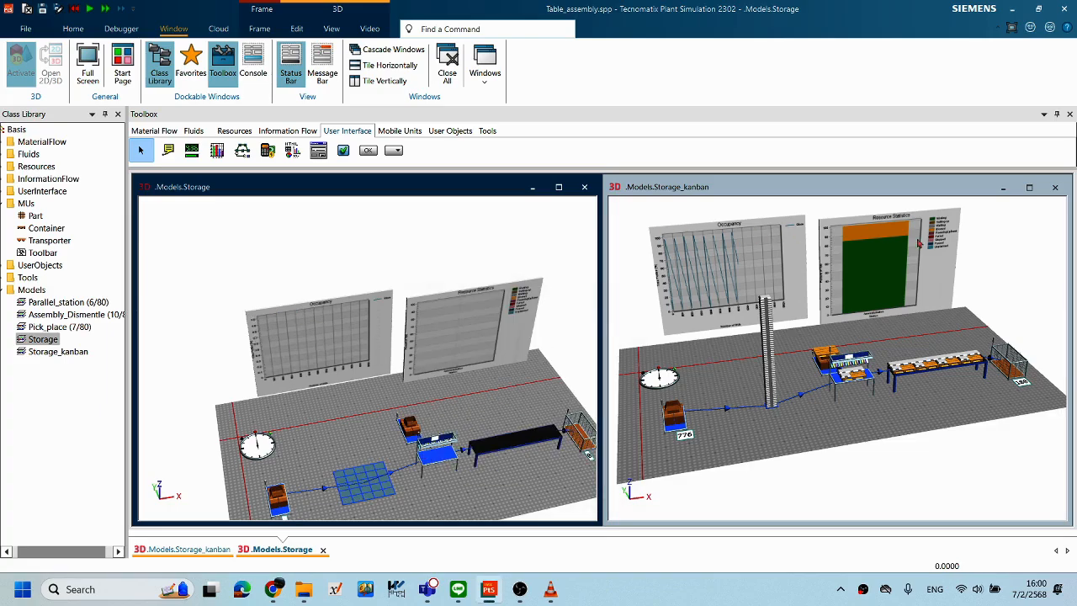
{"action": "left_click", "coordinate": [984, 247]}
{"action": "right_click", "coordinate": [983, 246]}
{"action": "left_click", "coordinate": [898, 226]}
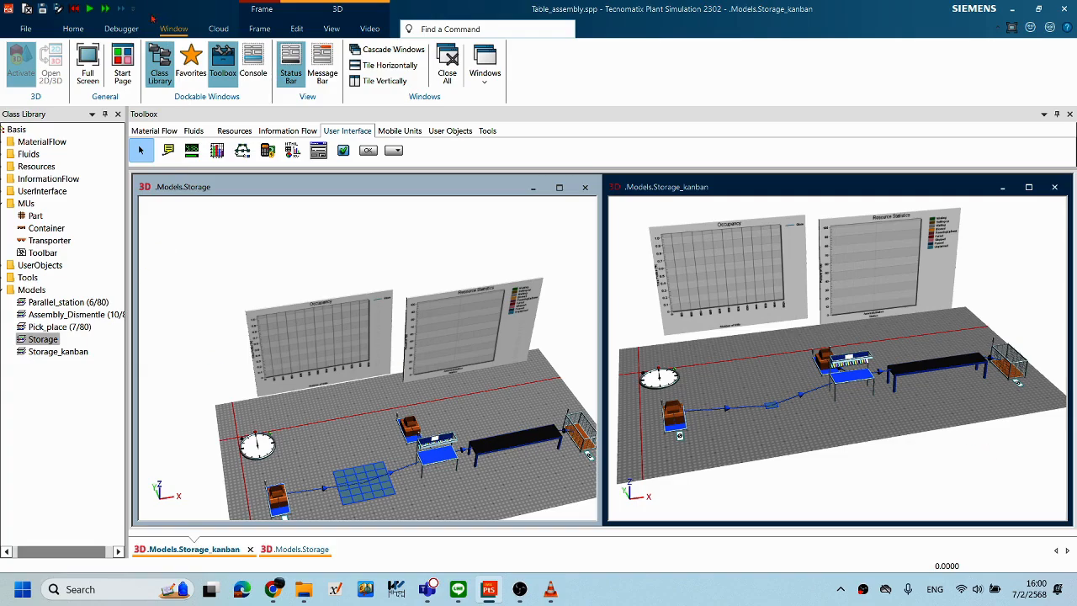
{"action": "left_click", "coordinate": [42, 8]}
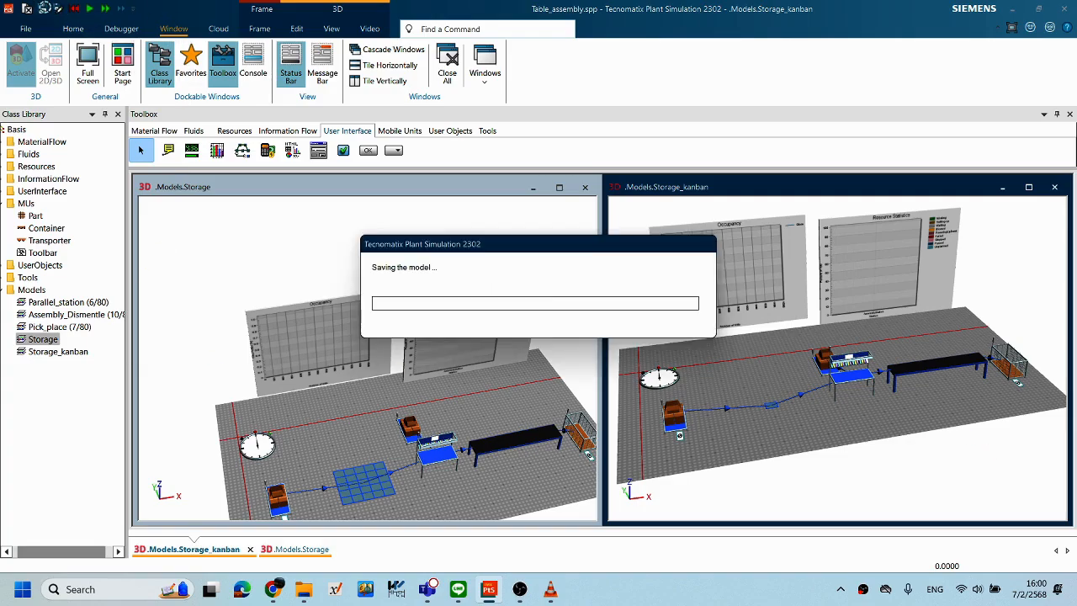
Step: Create a new model frame in the Models folder of the class library
{"action": "left_click", "coordinate": [204, 266]}
{"action": "left_click", "coordinate": [47, 290]}
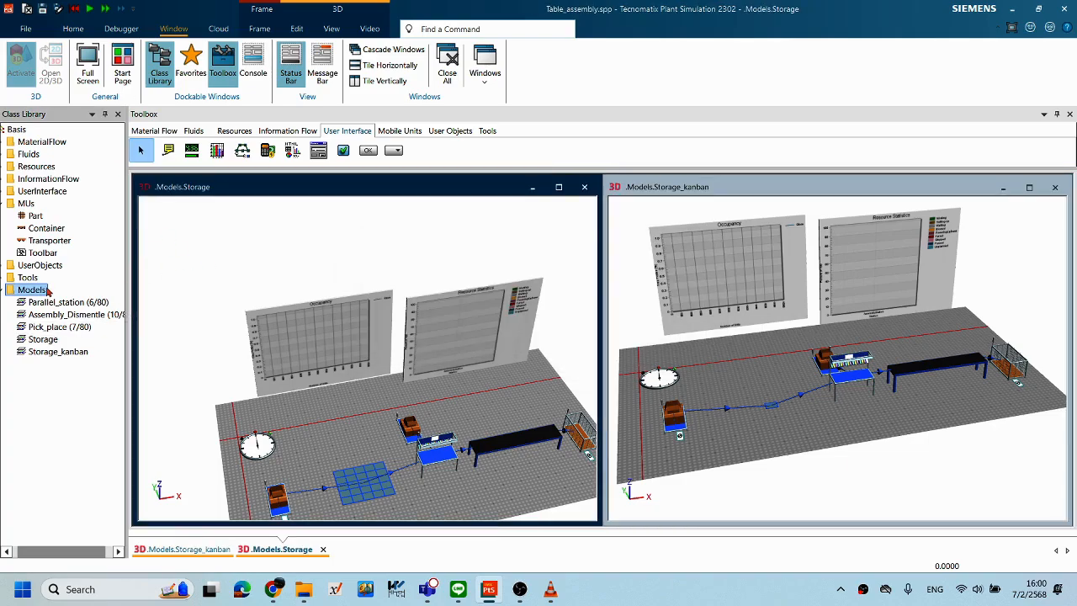
{"action": "right_click", "coordinate": [48, 290]}
{"action": "mouse_move", "coordinate": [190, 298]}
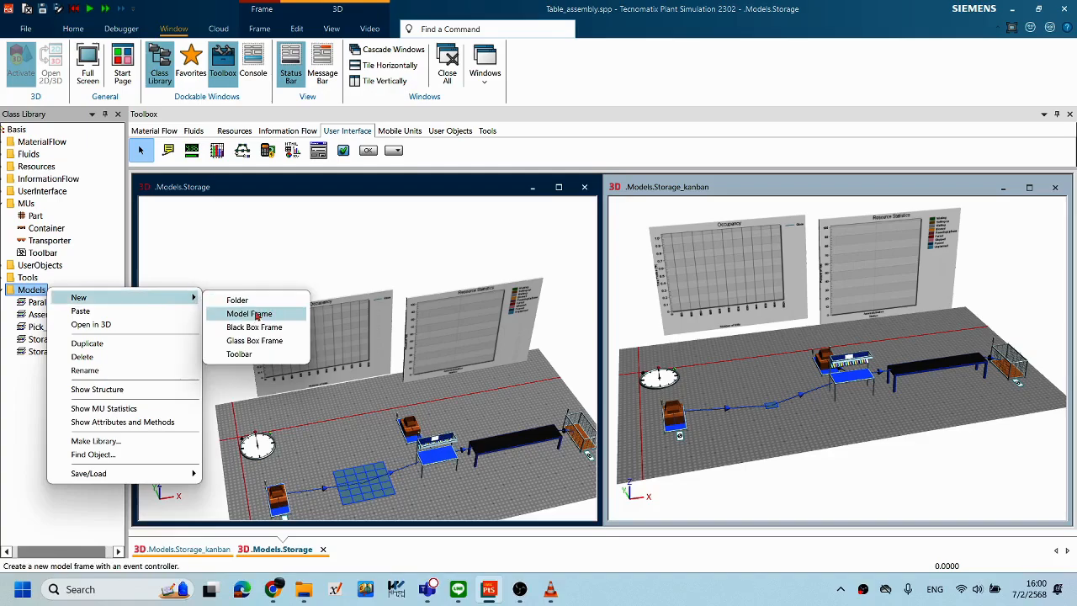
{"action": "right_click", "coordinate": [31, 291]}
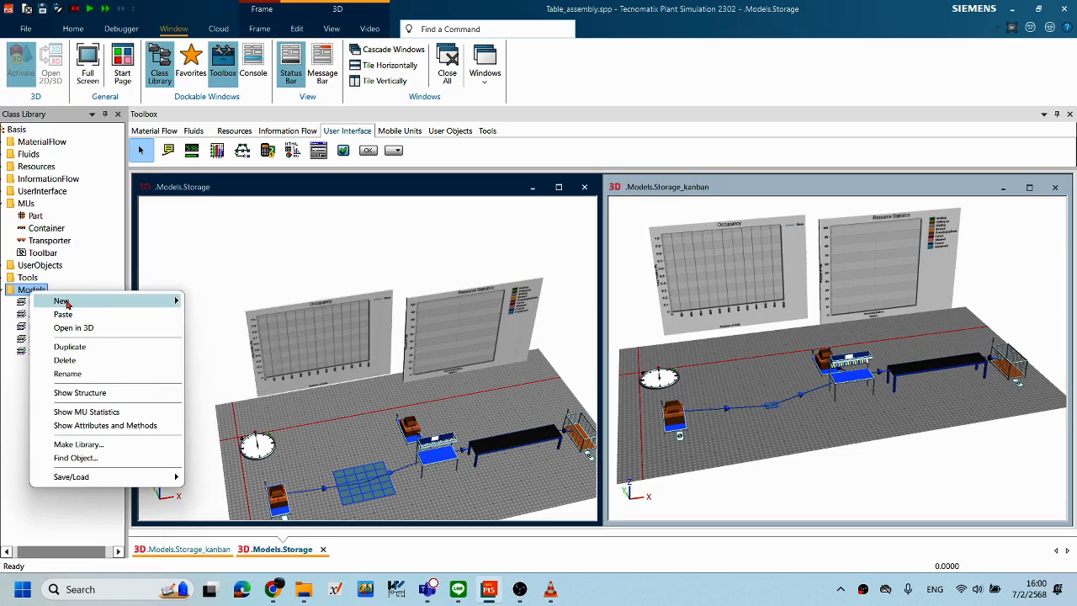
{"action": "mouse_move", "coordinate": [84, 300]}
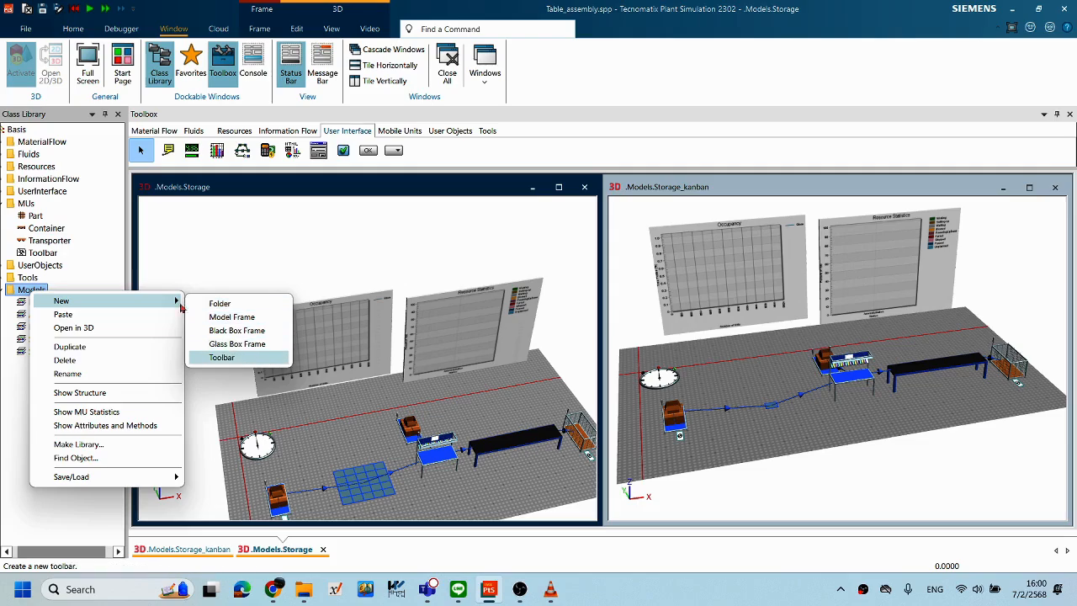
{"action": "mouse_move", "coordinate": [178, 301]}
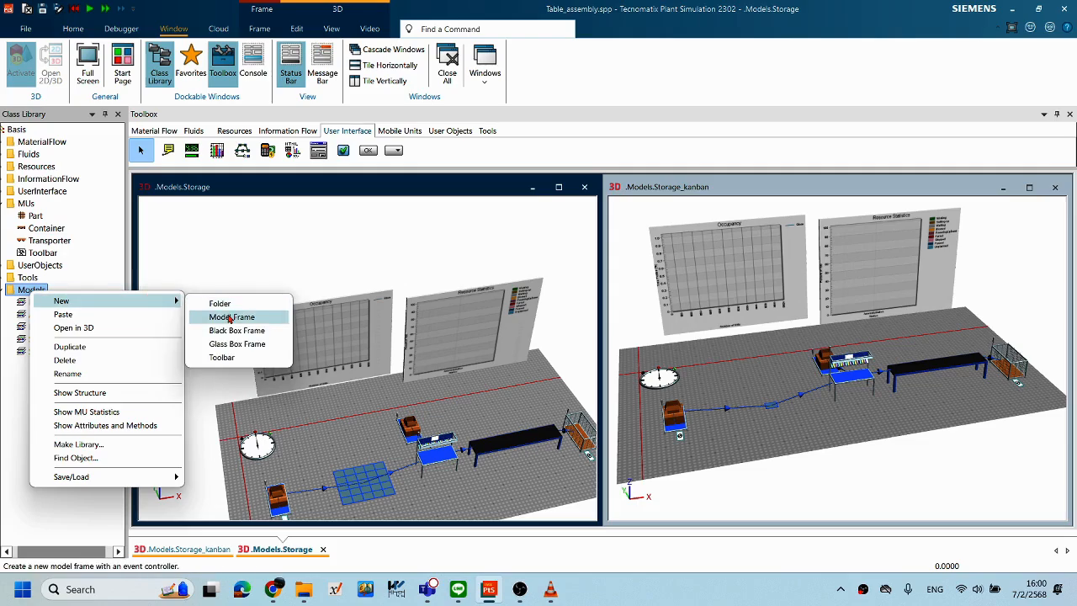
{"action": "left_click", "coordinate": [229, 320]}
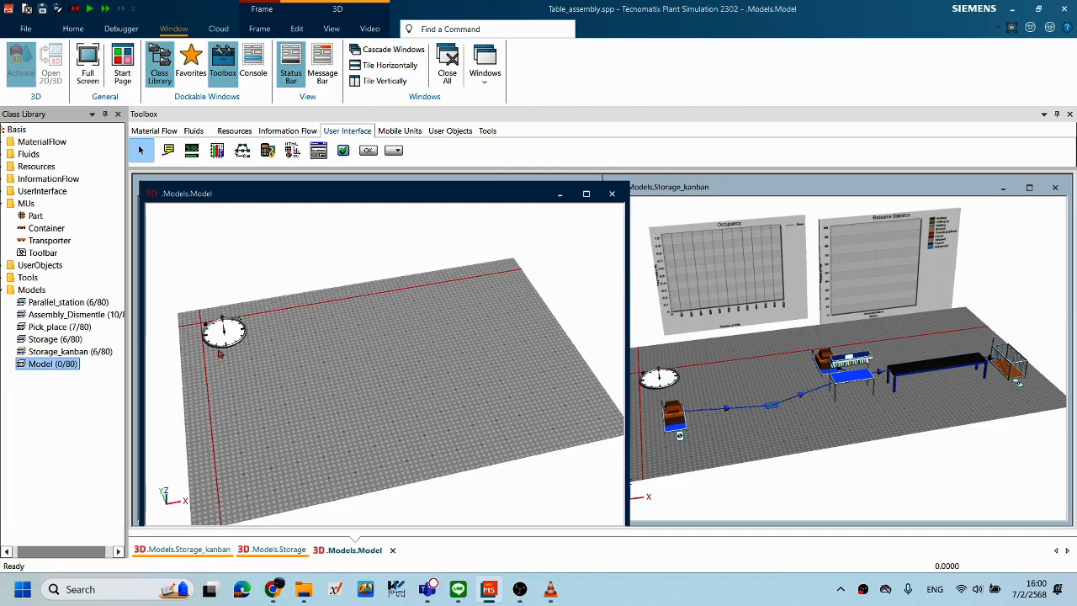
Step: Rename the new model frame as Buffer
{"action": "left_click", "coordinate": [53, 364]}
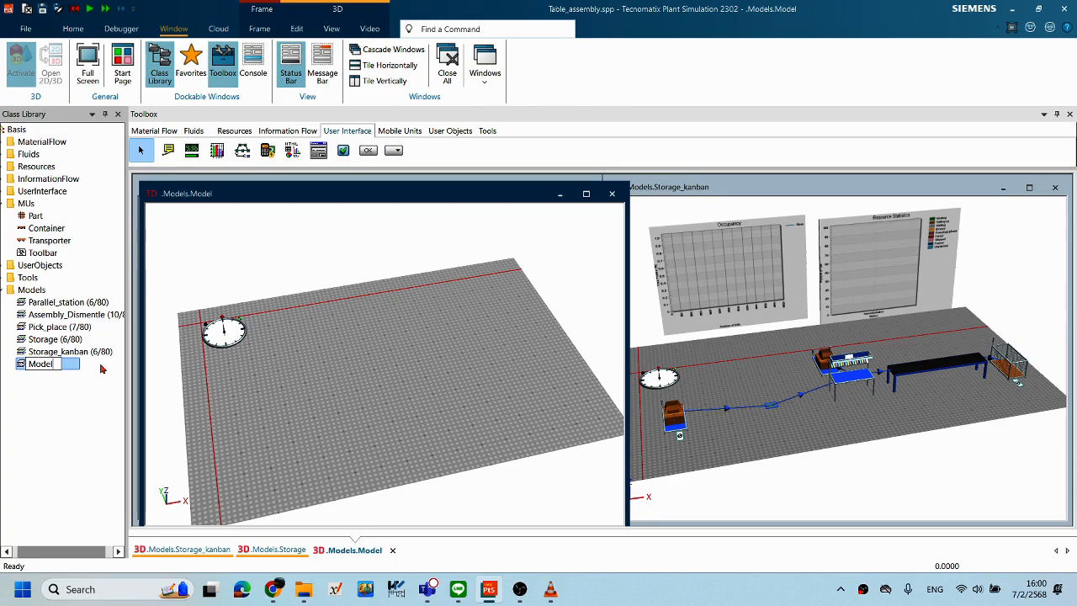
{"action": "key", "text": "BackSpace"}
{"action": "key", "text": "BackSpace"}
{"action": "key", "text": "BackSpace"}
{"action": "key", "text": "BackSpace"}
{"action": "key", "text": "BackSpace"}
{"action": "type", "text": "Buffer"}
{"action": "key", "text": "Return"}
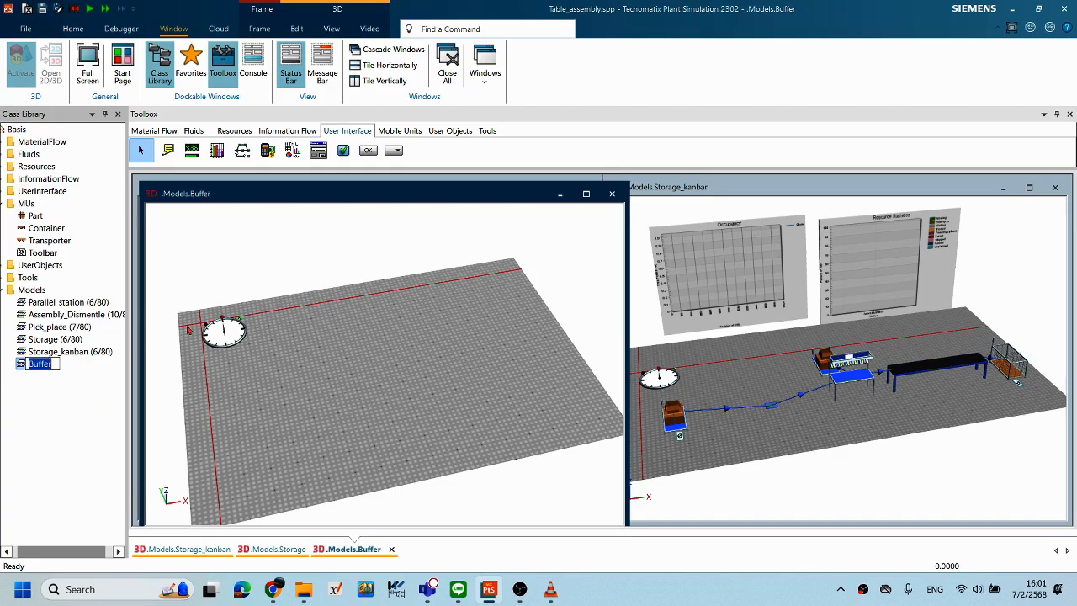
Step: Close the Storage_kanban and Storage model windows and maximize the Buffer model window
{"action": "left_click", "coordinate": [1054, 187]}
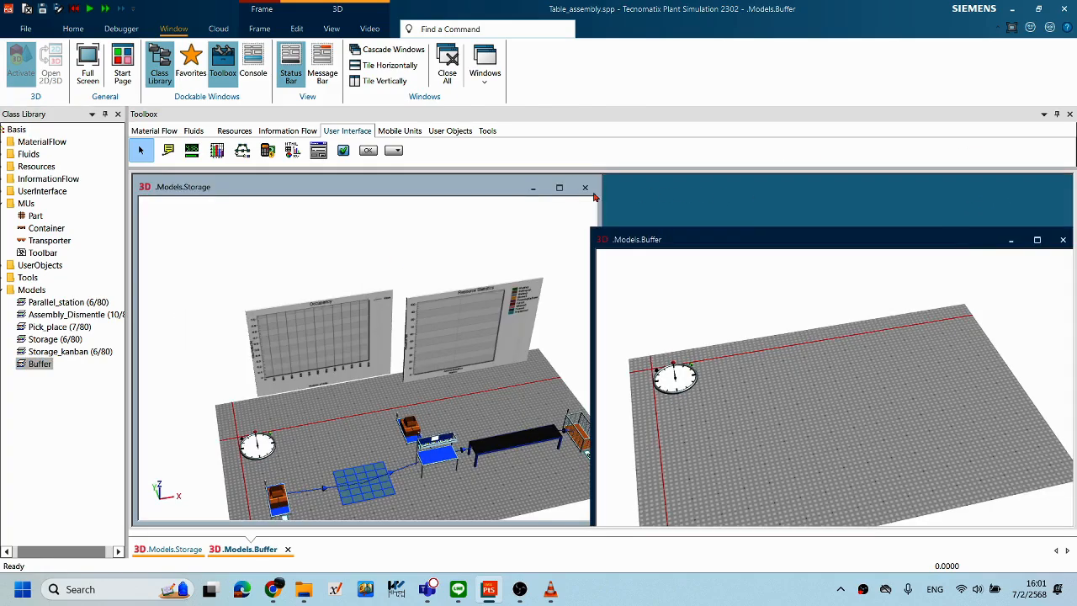
{"action": "left_click", "coordinate": [594, 193]}
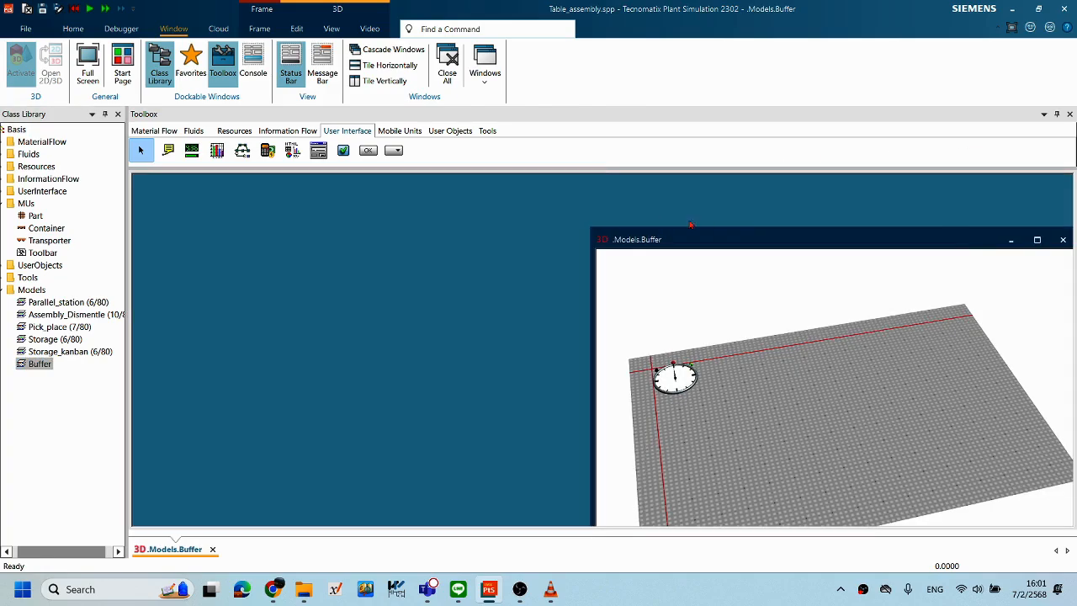
{"action": "left_click_drag", "start_coordinate": [636, 239], "coordinate": [424, 228]}
{"action": "left_click", "coordinate": [823, 228]}
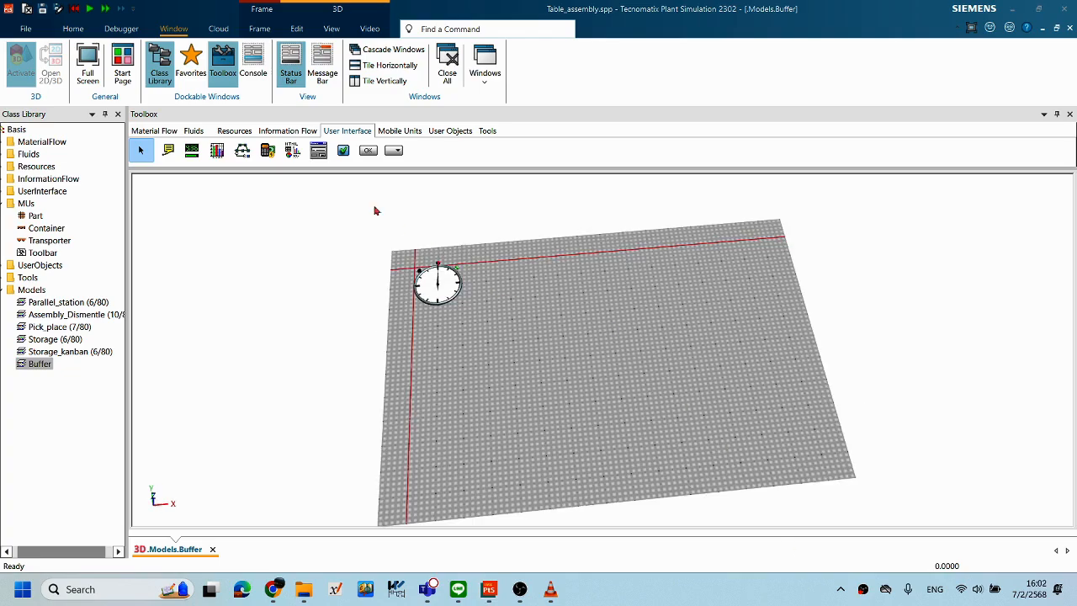
Step: Place a Source below the event controller and a Station farther along the X direction in the Buffer frame
{"action": "left_click", "coordinate": [155, 131]}
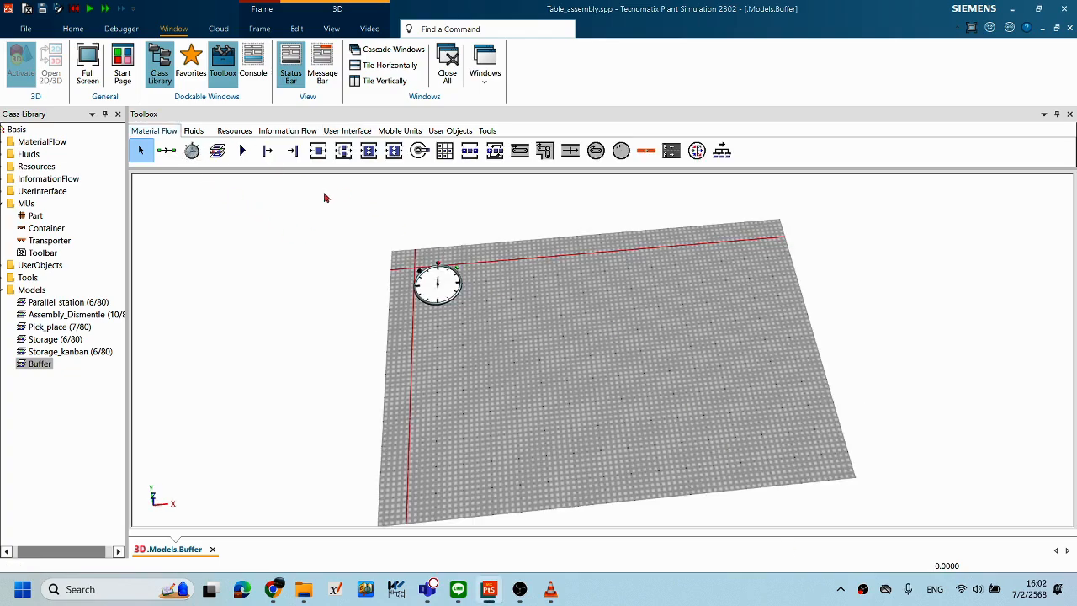
{"action": "left_click", "coordinate": [266, 149]}
{"action": "left_click", "coordinate": [498, 355]}
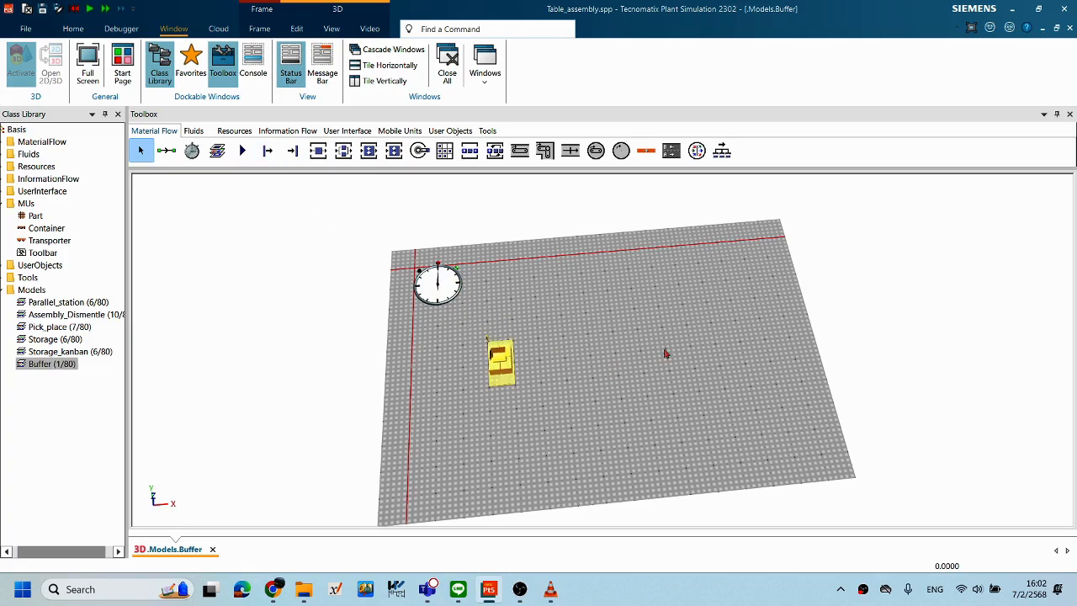
{"action": "scroll", "coordinate": [589, 372], "scroll_direction": "up", "scroll_amount": 3}
{"action": "middle_click_drag", "start_coordinate": [535, 312], "coordinate": [615, 350]}
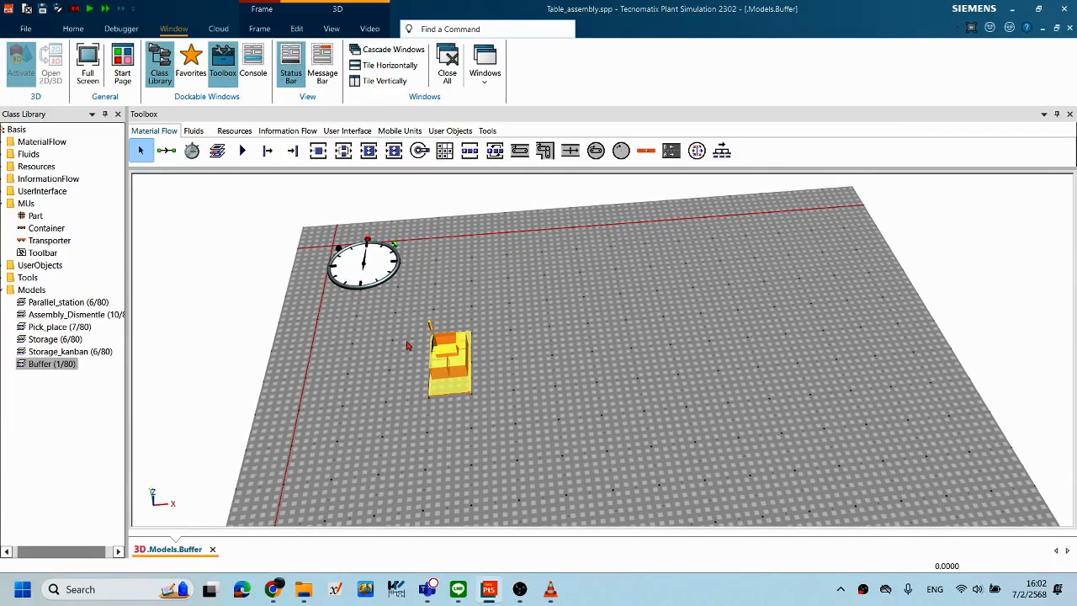
{"action": "left_click", "coordinate": [538, 357]}
{"action": "left_click_drag", "start_coordinate": [333, 170], "coordinate": [734, 350]}
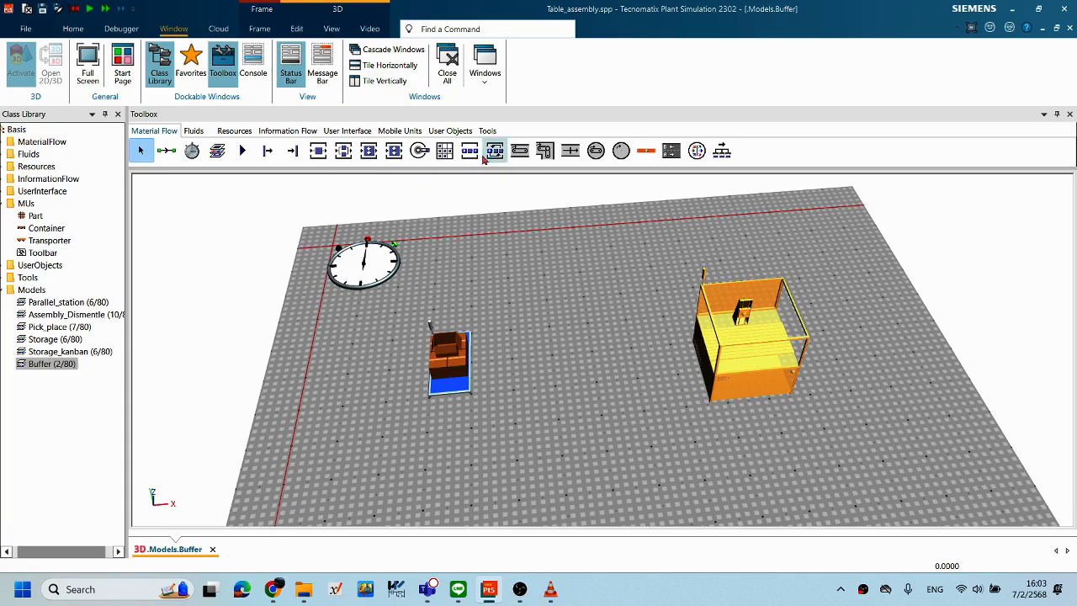
Step: Add a Buffer before the Station and a Drain after it, spreading the Source and Station apart to make room
{"action": "left_click_drag", "start_coordinate": [473, 156], "coordinate": [635, 369]}
{"action": "left_click_drag", "start_coordinate": [293, 155], "coordinate": [939, 383]}
{"action": "left_click_drag", "start_coordinate": [759, 339], "coordinate": [778, 335]}
{"action": "left_click", "coordinate": [654, 345]}
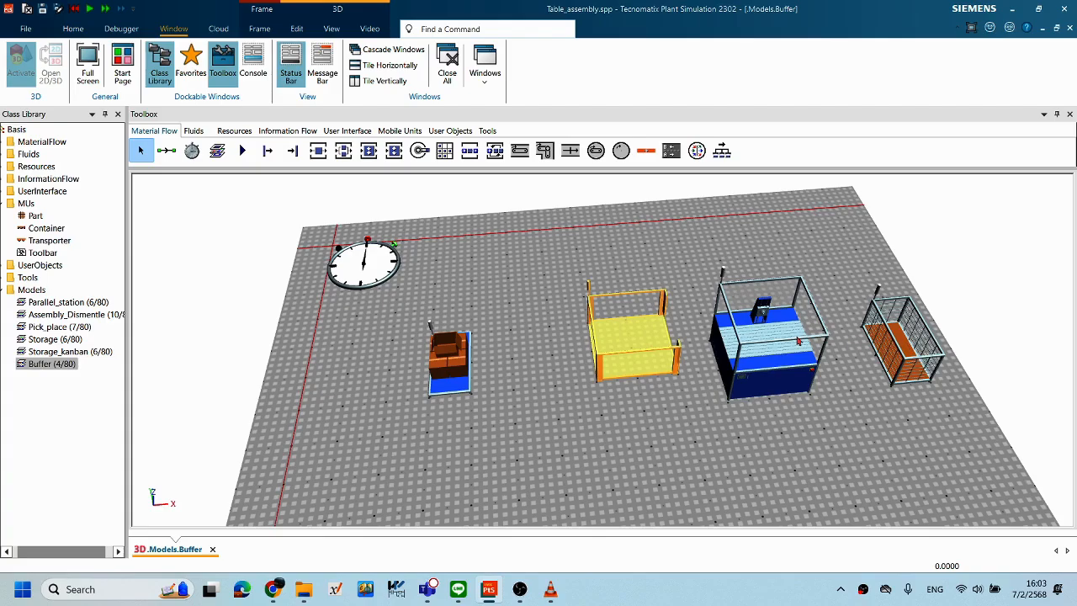
{"action": "left_click_drag", "start_coordinate": [446, 358], "coordinate": [364, 351]}
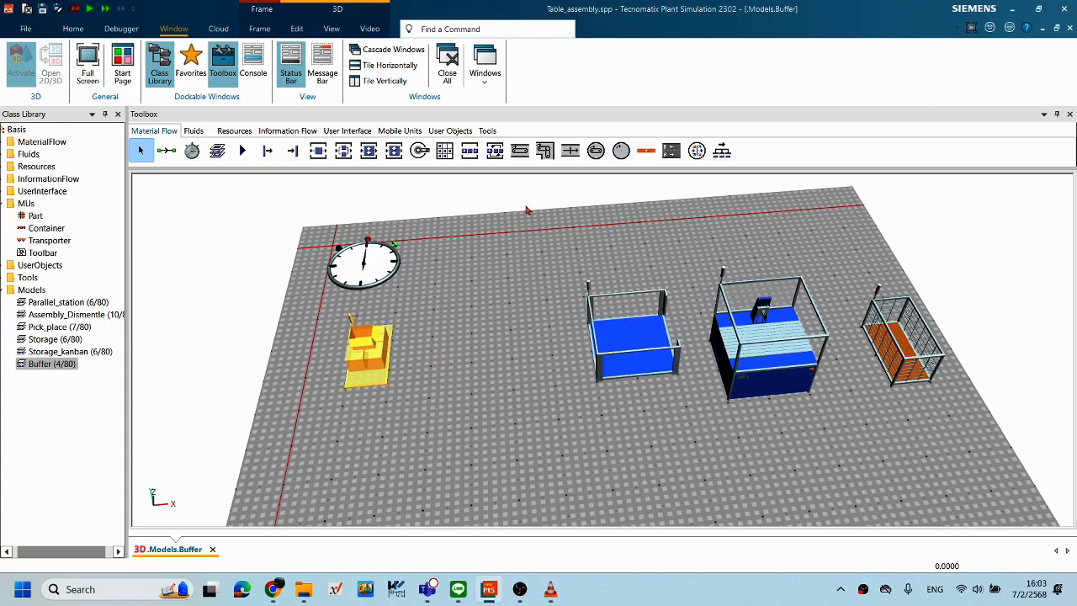
{"action": "left_click", "coordinate": [520, 153]}
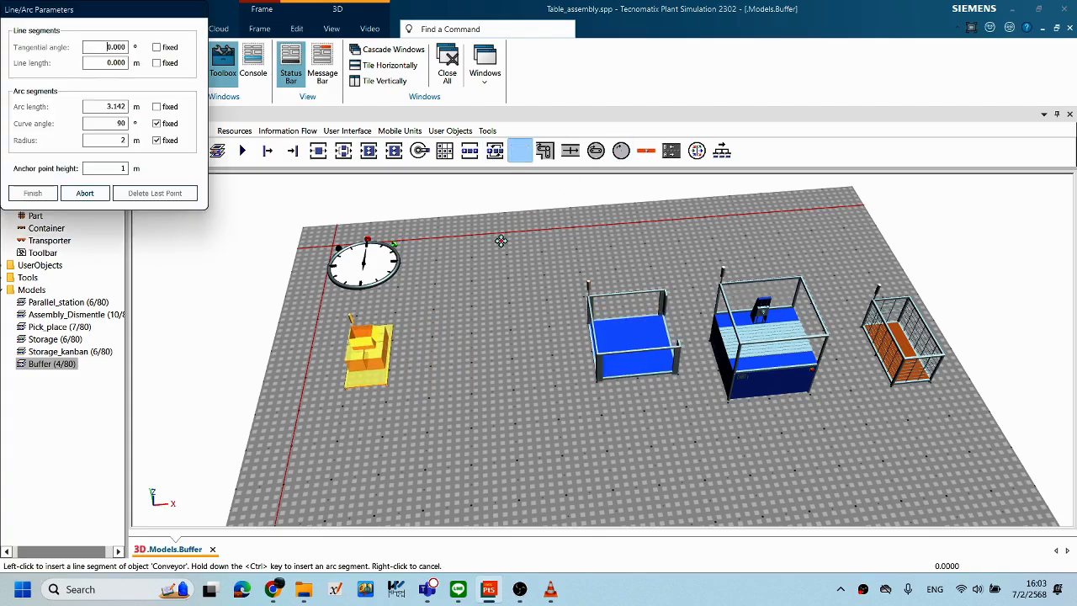
{"action": "left_click", "coordinate": [411, 358]}
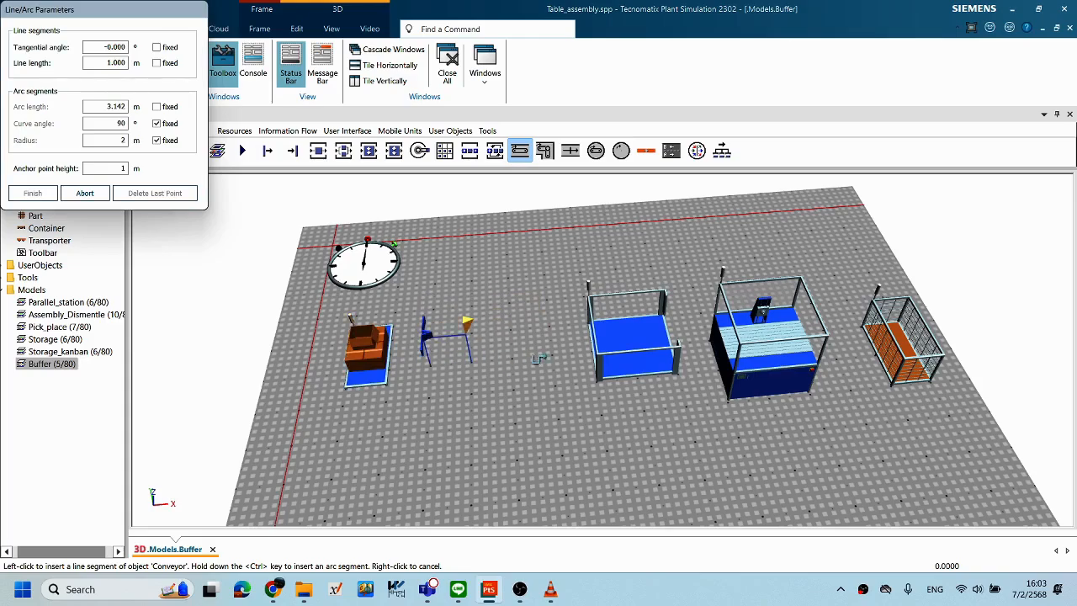
{"action": "left_click", "coordinate": [562, 360]}
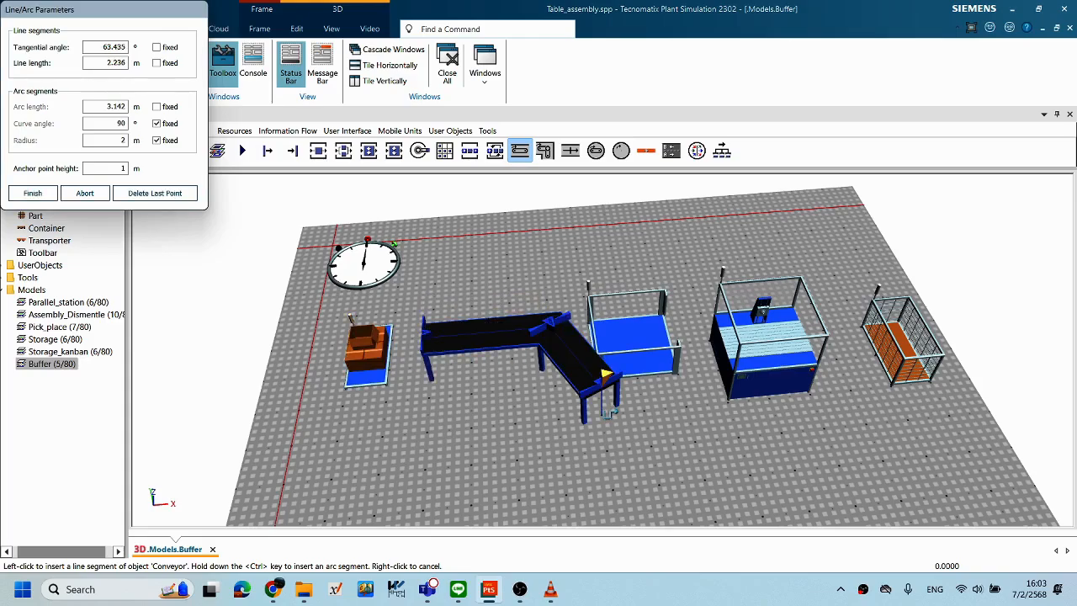
{"action": "right_click_drag", "start_coordinate": [609, 413], "coordinate": [608, 411]}
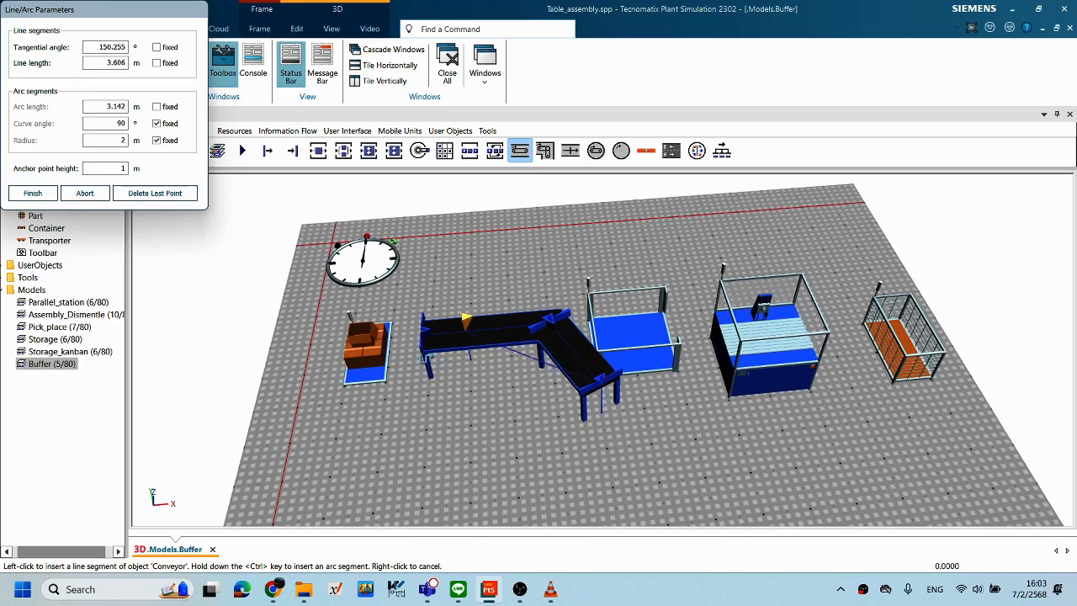
{"action": "left_click", "coordinate": [91, 194]}
{"action": "left_click", "coordinate": [519, 150]}
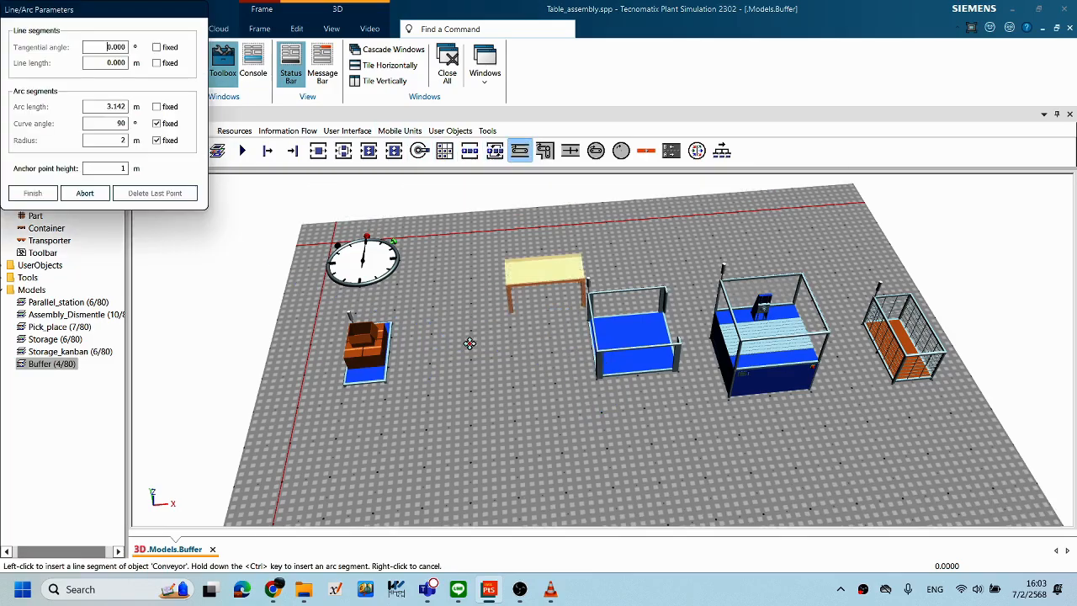
{"action": "left_click", "coordinate": [408, 354]}
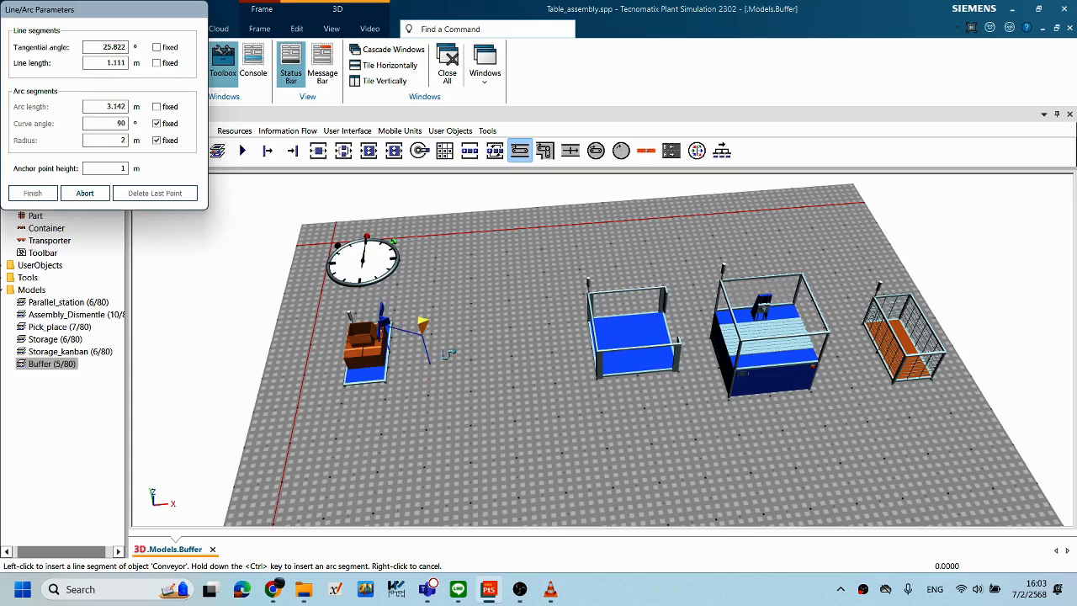
{"action": "right_click", "coordinate": [553, 345]}
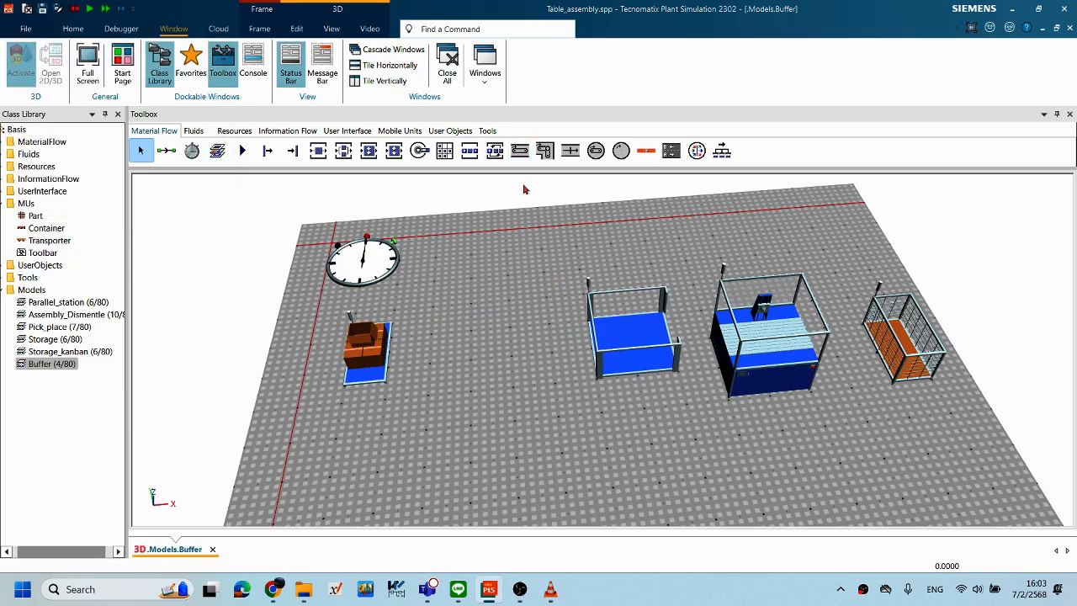
Step: Draw a single straight Conveyor segment between the Source and the Buffer
{"action": "left_click", "coordinate": [520, 150]}
{"action": "left_click", "coordinate": [424, 350]}
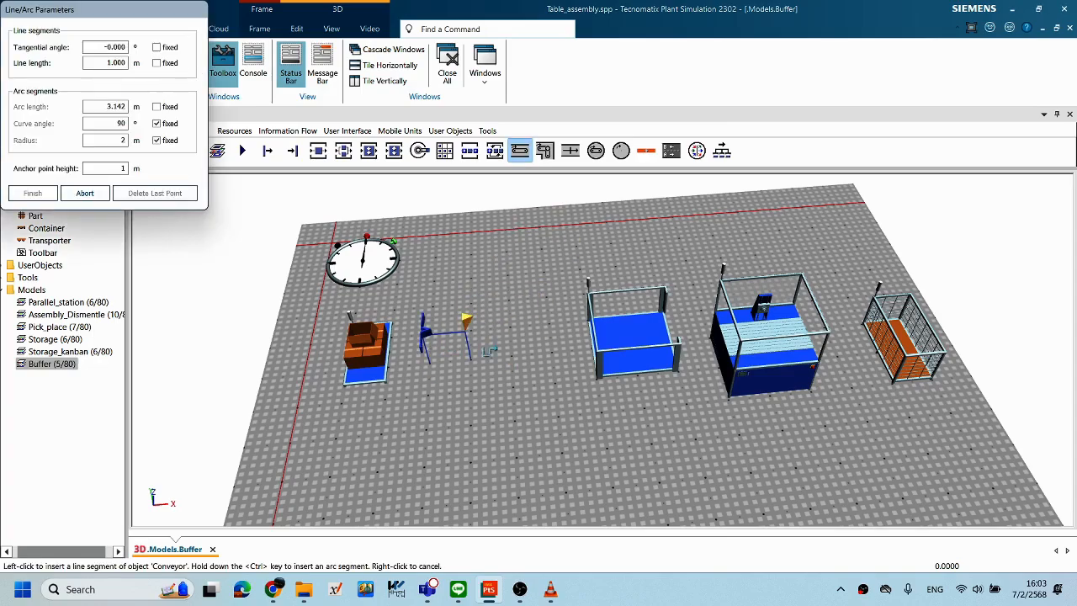
{"action": "left_click", "coordinate": [544, 353]}
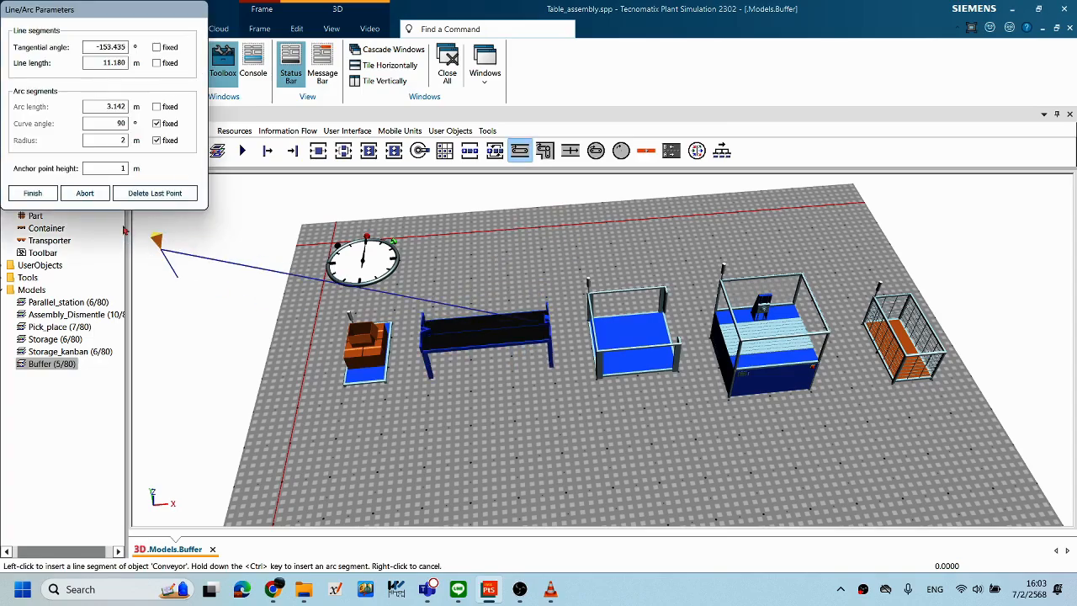
{"action": "left_click", "coordinate": [33, 192]}
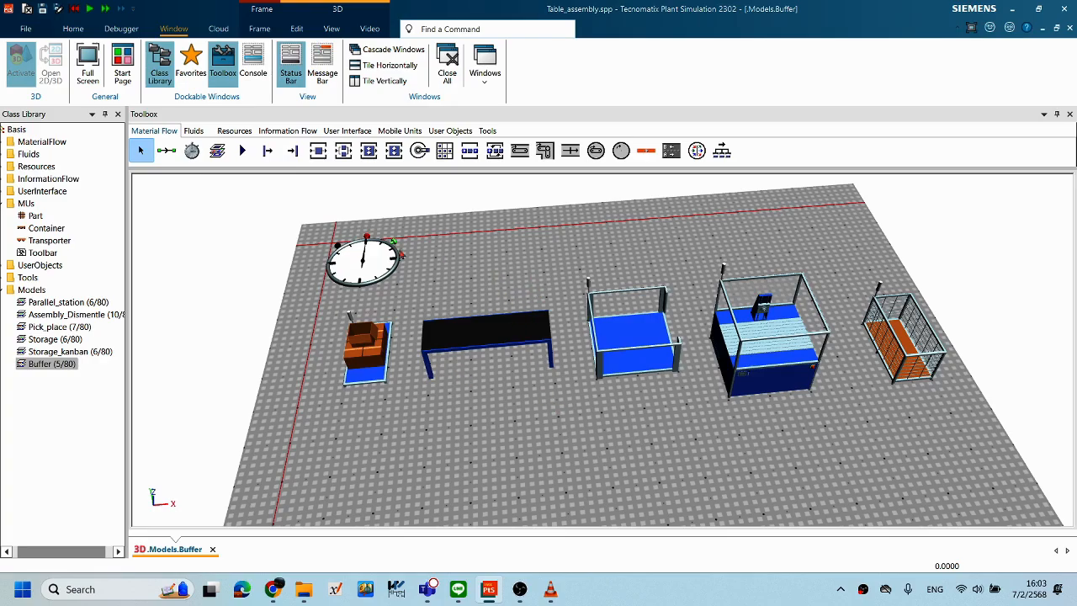
Step: Connect the Source, Conveyor, Buffer, Station and Drain in sequence with Connectors
{"action": "left_click", "coordinate": [167, 150]}
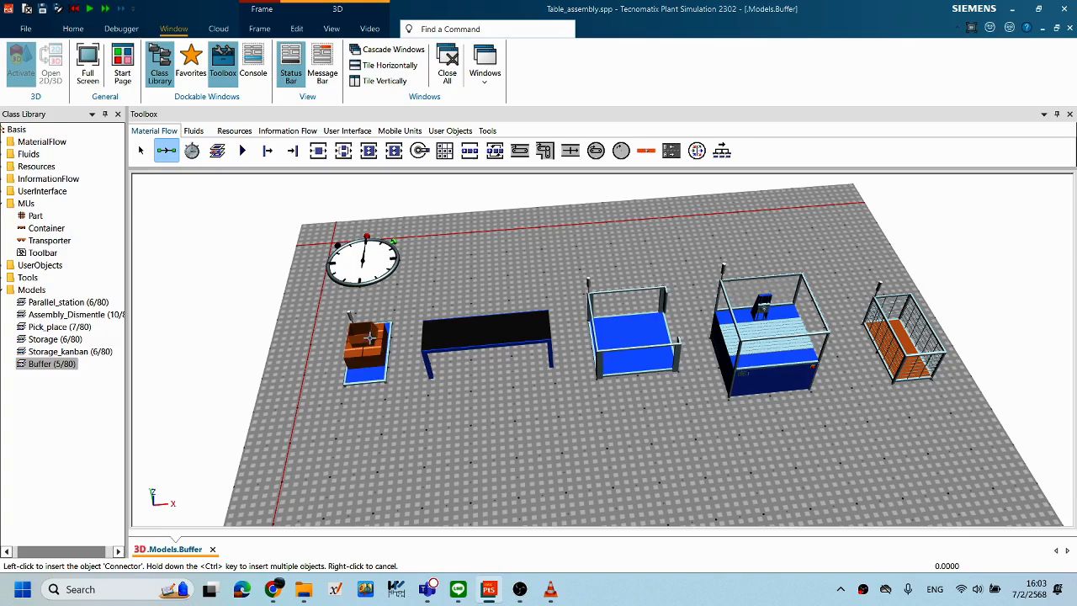
{"action": "left_click", "coordinate": [368, 338]}
{"action": "left_click", "coordinate": [431, 332]}
{"action": "left_click", "coordinate": [612, 330]}
{"action": "left_click", "coordinate": [736, 331]}
{"action": "left_click", "coordinate": [895, 330]}
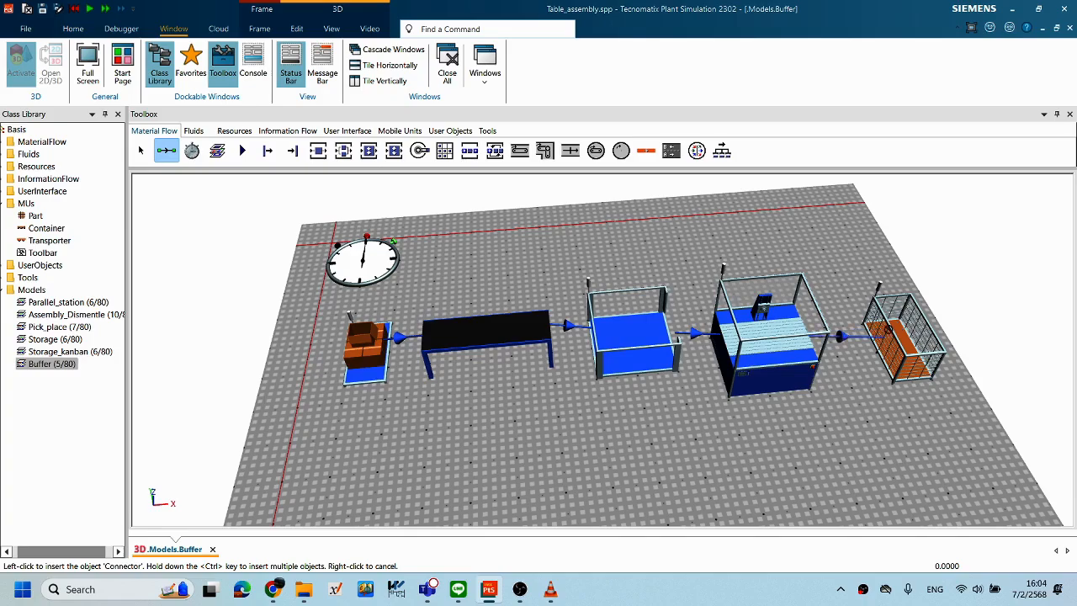
{"action": "middle_click_drag", "start_coordinate": [680, 335], "coordinate": [689, 359]}
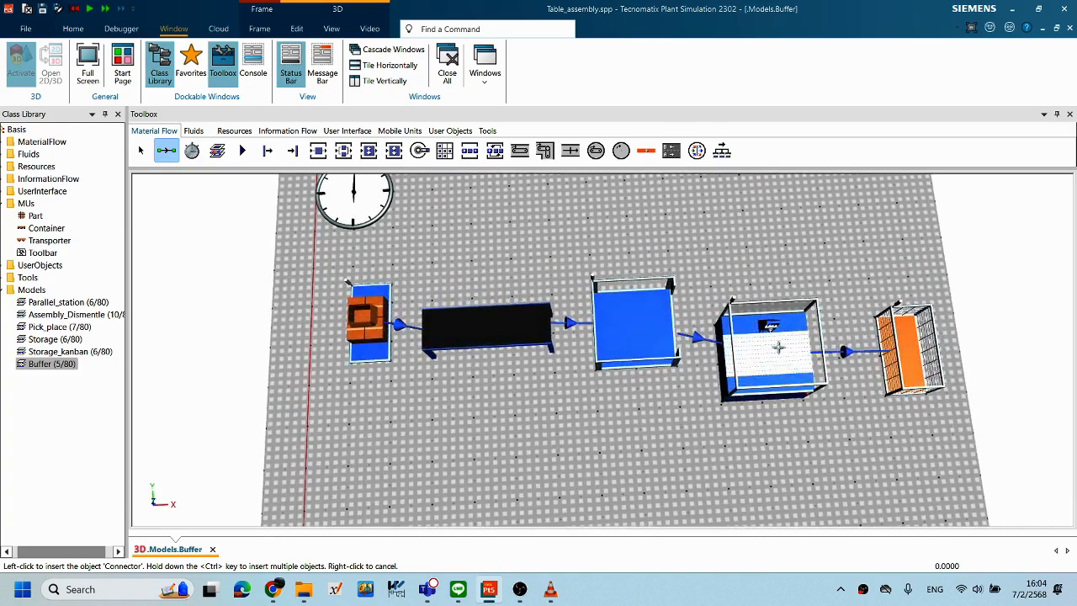
{"action": "left_click", "coordinate": [829, 372]}
{"action": "right_click", "coordinate": [833, 439]}
{"action": "middle_click_drag", "start_coordinate": [773, 398], "coordinate": [773, 367]}
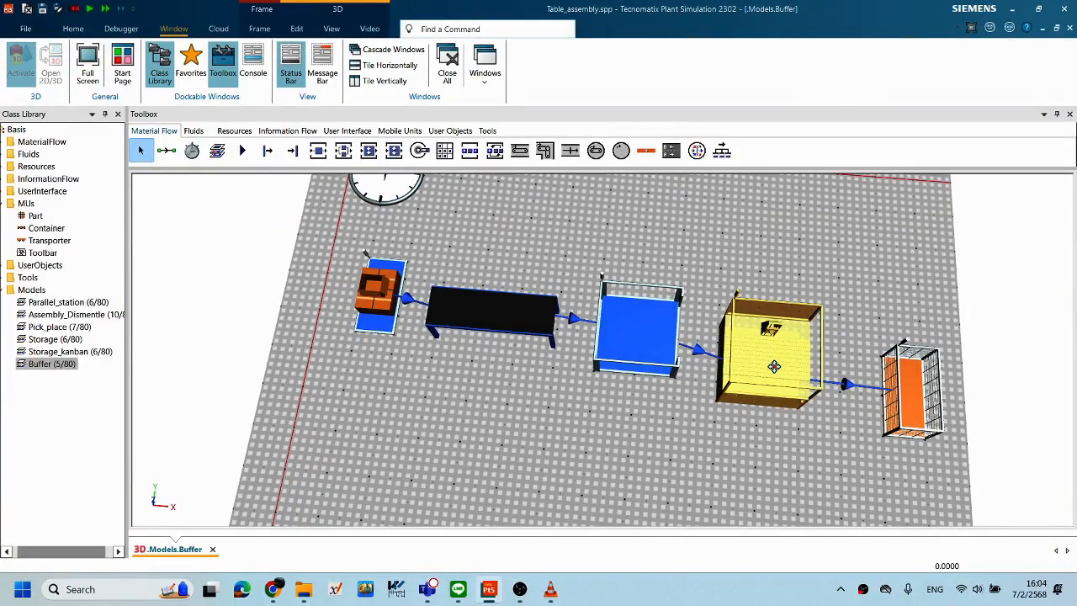
{"action": "middle_click_drag", "start_coordinate": [885, 370], "coordinate": [697, 444]}
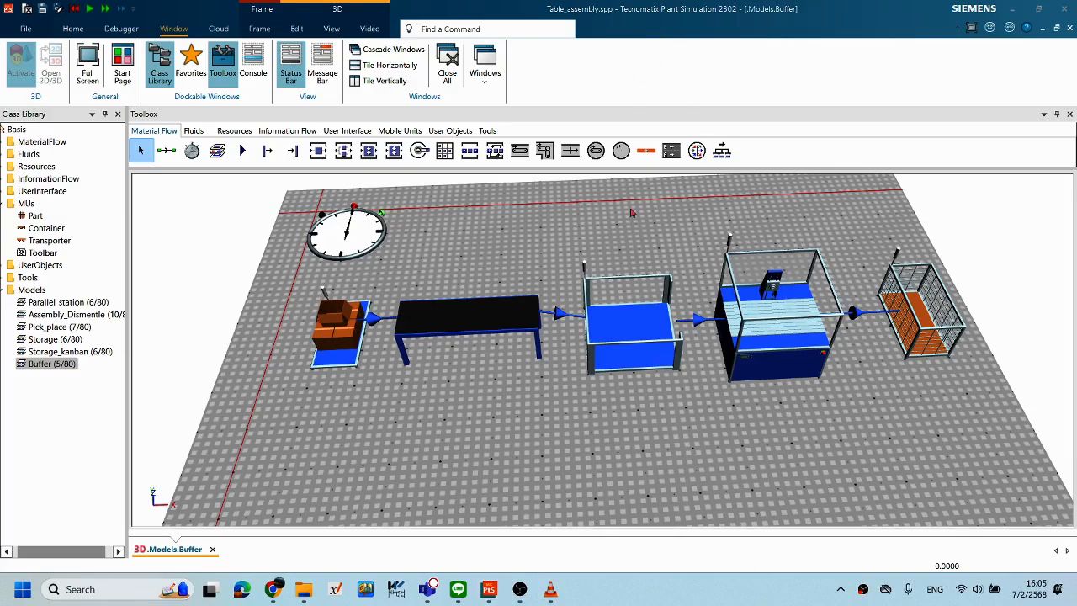
Step: Reset the Buffer model's simulation and start running it
{"action": "scroll", "coordinate": [600, 265], "scroll_direction": "up", "scroll_amount": 3}
{"action": "middle_click_drag", "start_coordinate": [599, 264], "coordinate": [661, 292]}
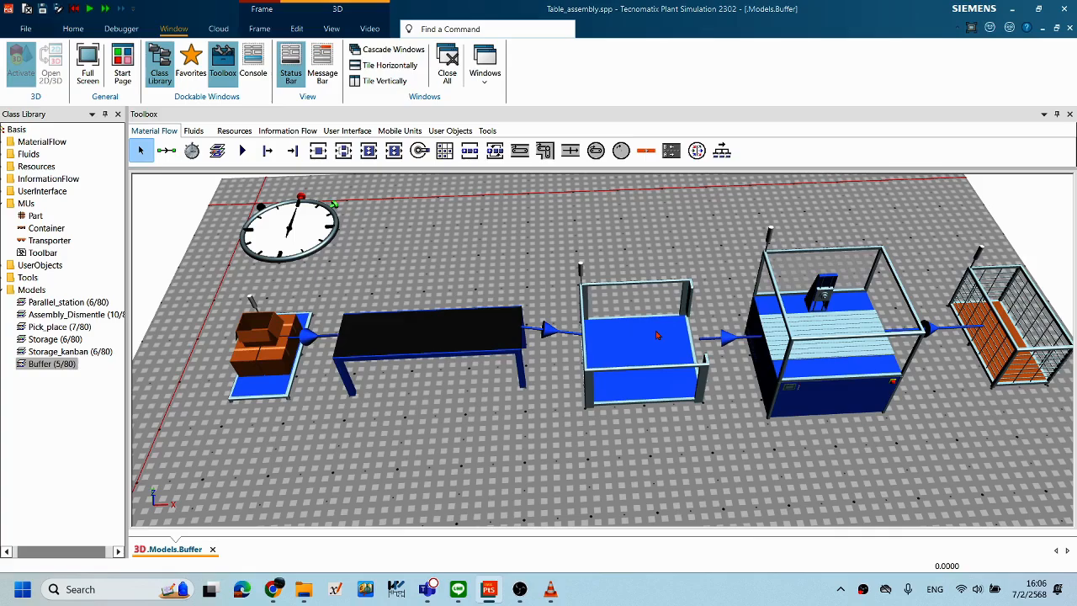
{"action": "right_click", "coordinate": [655, 216]}
{"action": "left_click", "coordinate": [902, 224]}
{"action": "right_click", "coordinate": [629, 207]}
{"action": "left_click", "coordinate": [636, 186]}
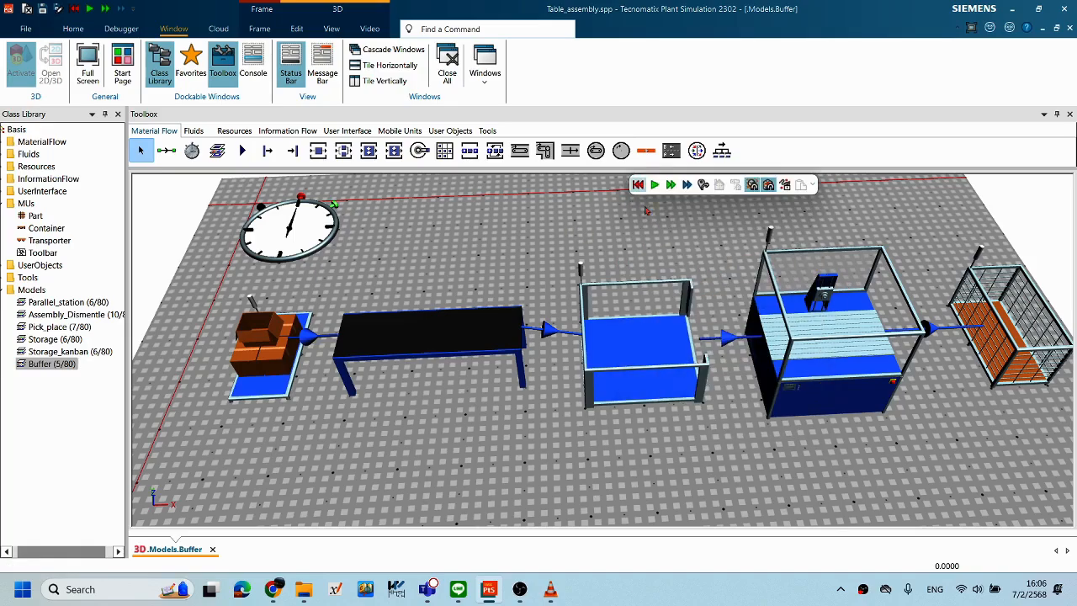
{"action": "right_click", "coordinate": [652, 225]}
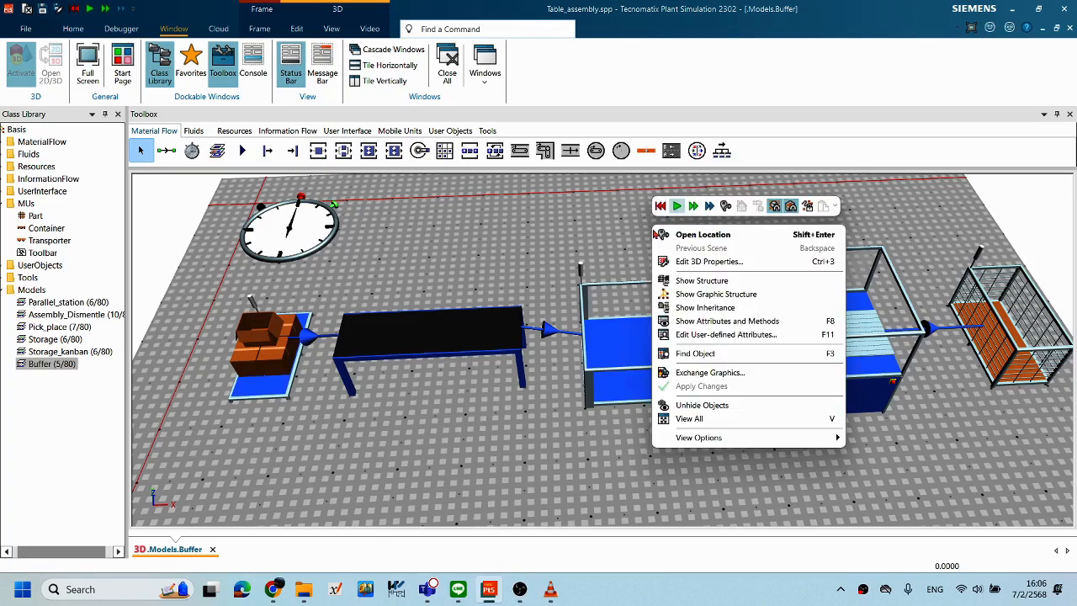
{"action": "key", "text": "F5"}
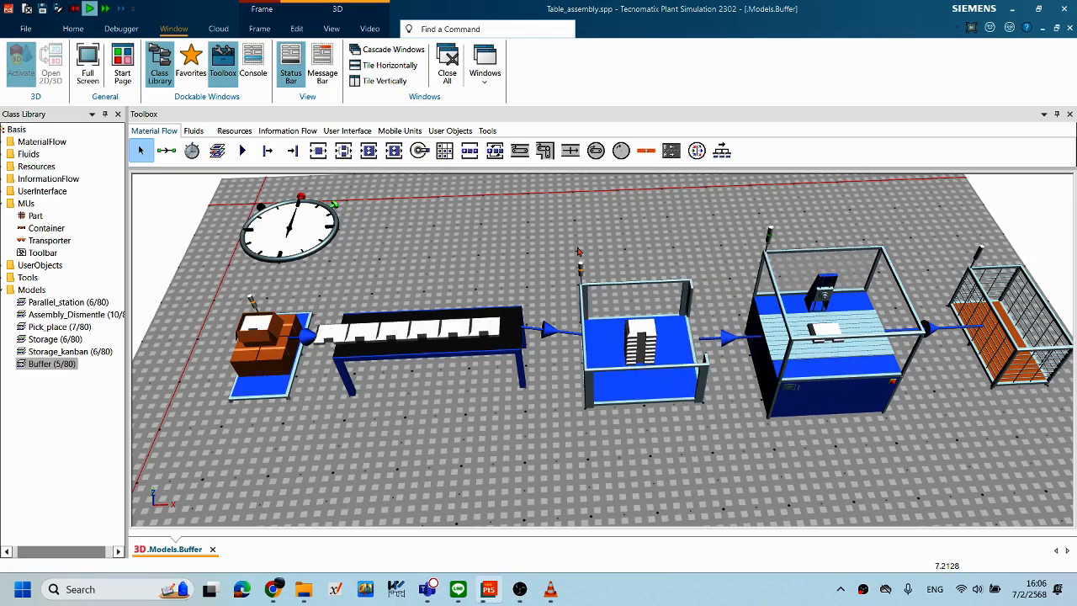
Step: Stop the simulation and bring the parts waiting in the buffer into clear view
{"action": "right_click", "coordinate": [637, 229]}
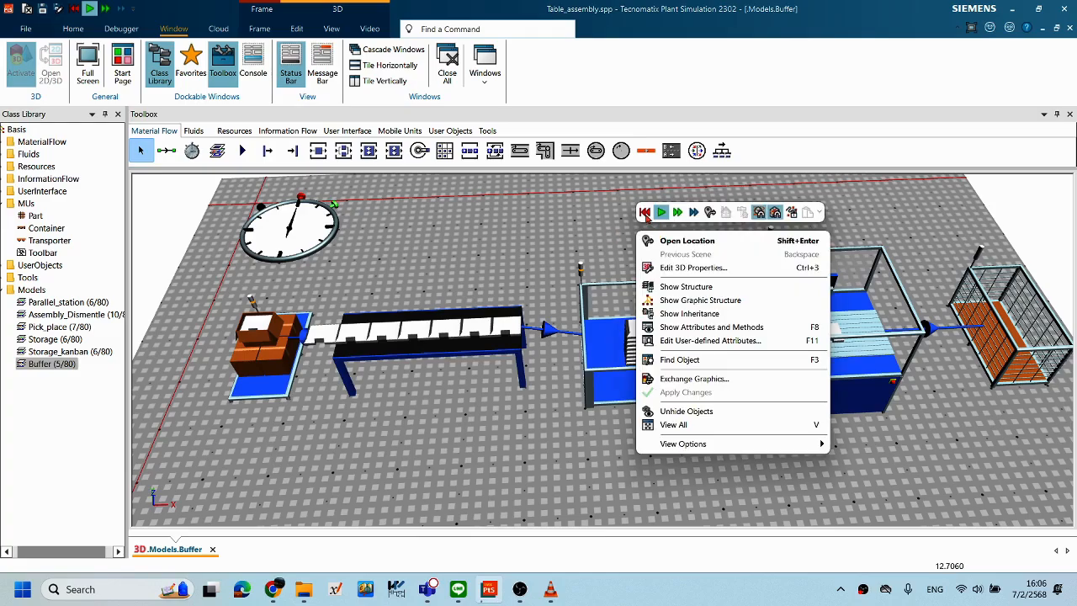
{"action": "left_click", "coordinate": [661, 212]}
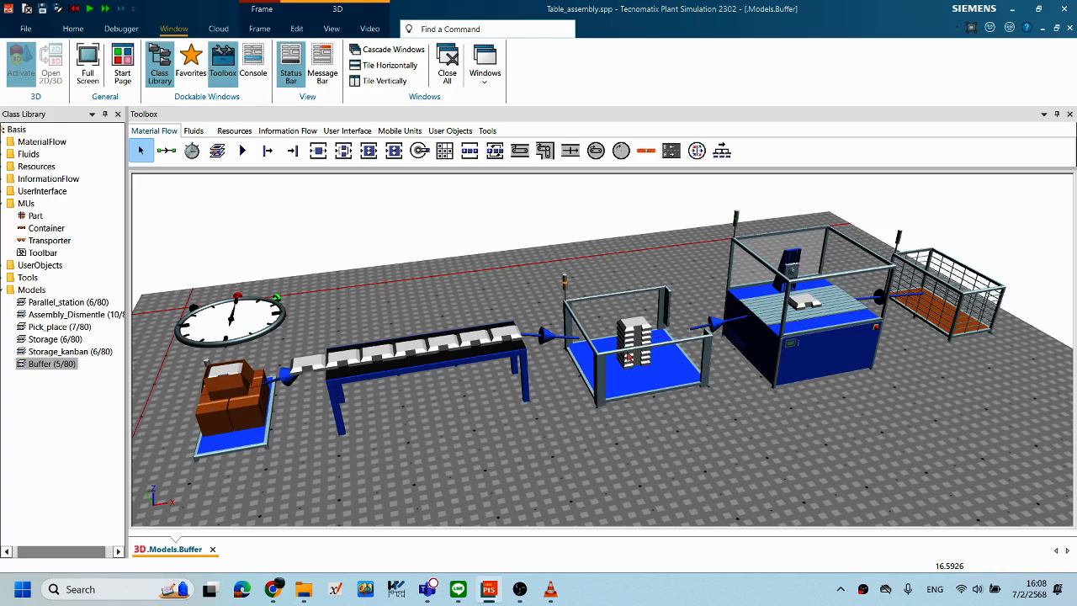
{"action": "mouse_move", "coordinate": [699, 393]}
{"action": "middle_mouse_down"}
{"action": "mouse_move", "coordinate": [682, 377]}
{"action": "mouse_move", "coordinate": [680, 399]}
{"action": "middle_mouse_up"}
{"action": "middle_click_drag", "start_coordinate": [653, 362], "coordinate": [654, 358]}
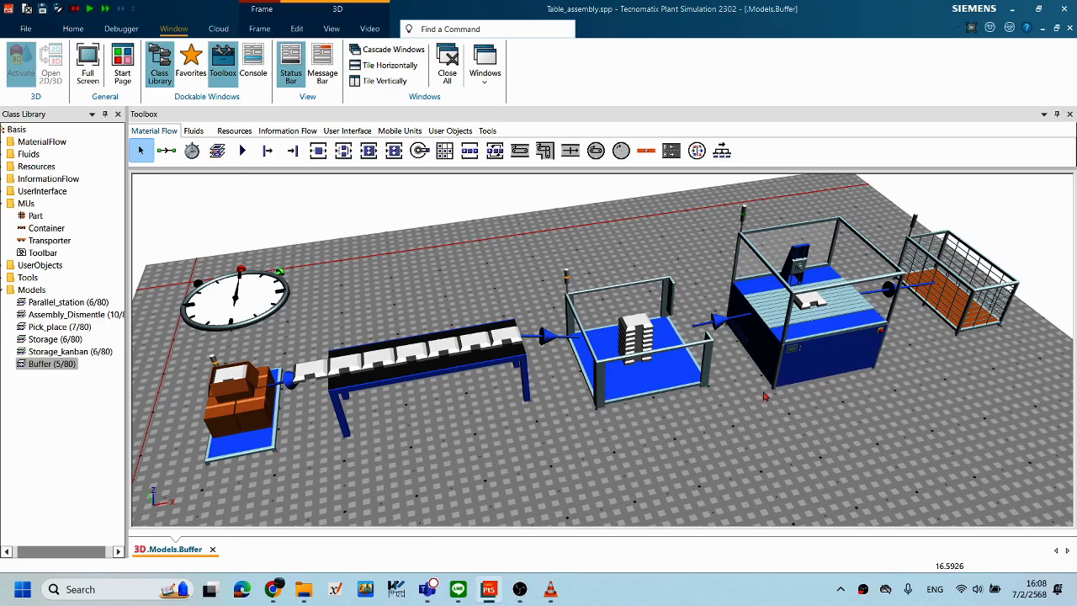
Step: Open the Buffer object's properties and examine its capacity and the available buffer type options
{"action": "double_click", "coordinate": [662, 383]}
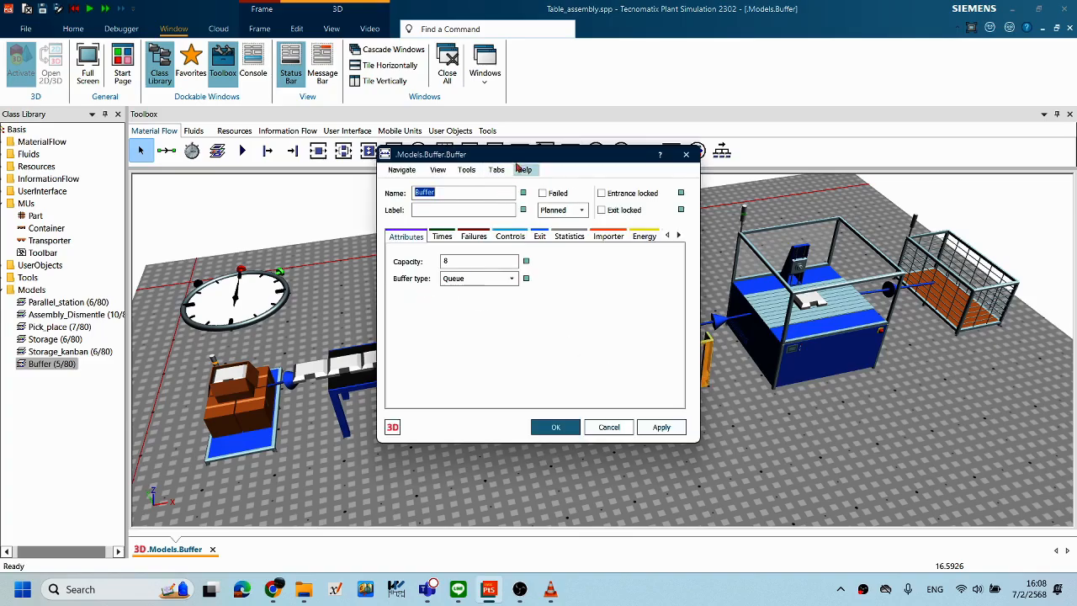
{"action": "left_click_drag", "start_coordinate": [527, 159], "coordinate": [503, 158]}
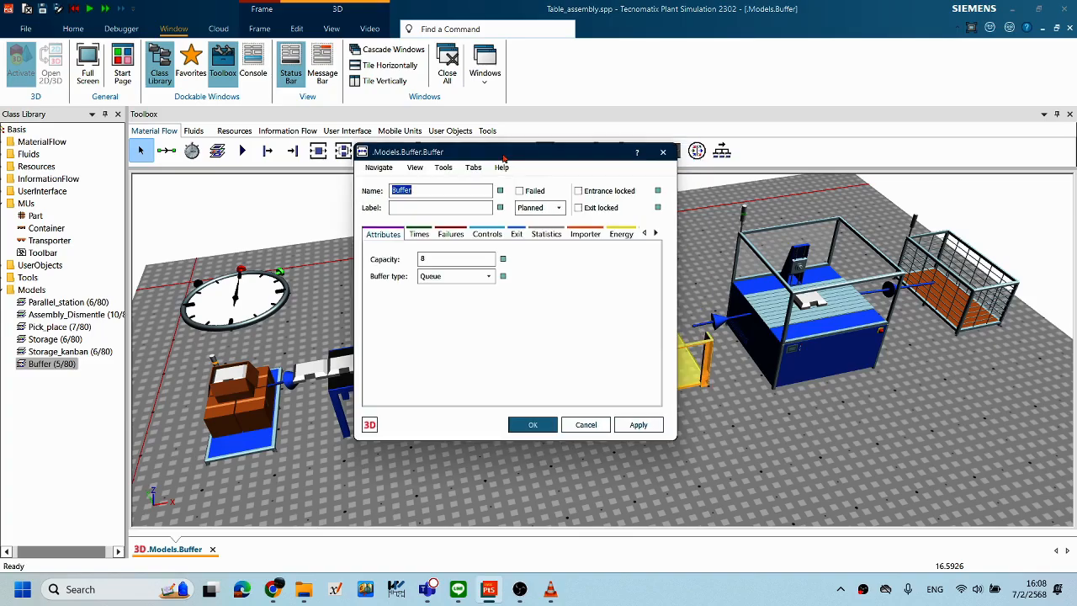
{"action": "left_click", "coordinate": [489, 278]}
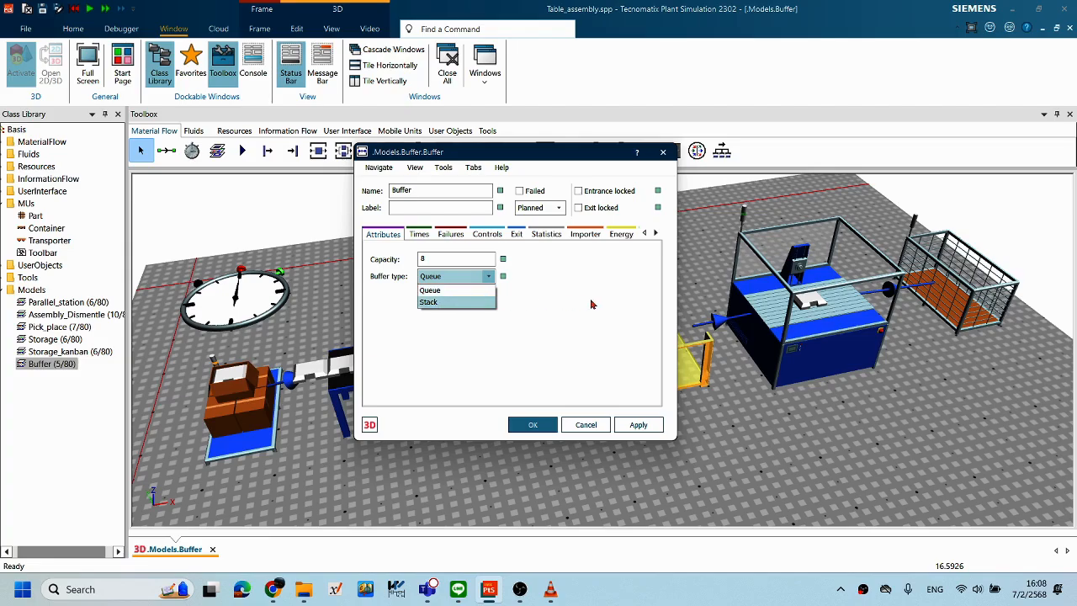
{"action": "left_click", "coordinate": [515, 298]}
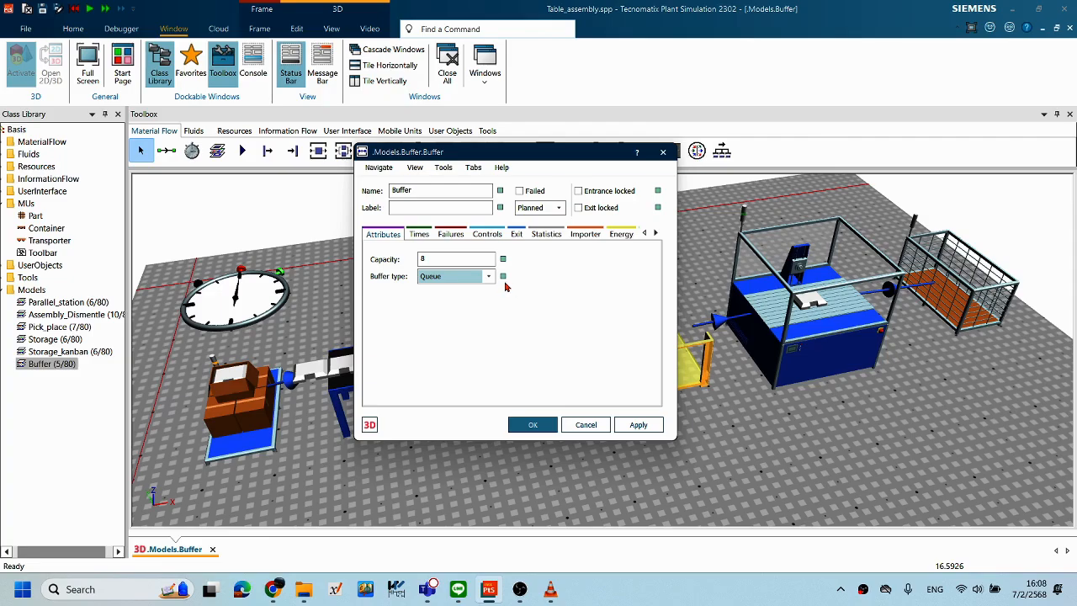
Step: Review the Queue and Stack buffer types with the parts in the buffer in view, keep Queue, and close the Buffer's properties
{"action": "left_click", "coordinate": [488, 277]}
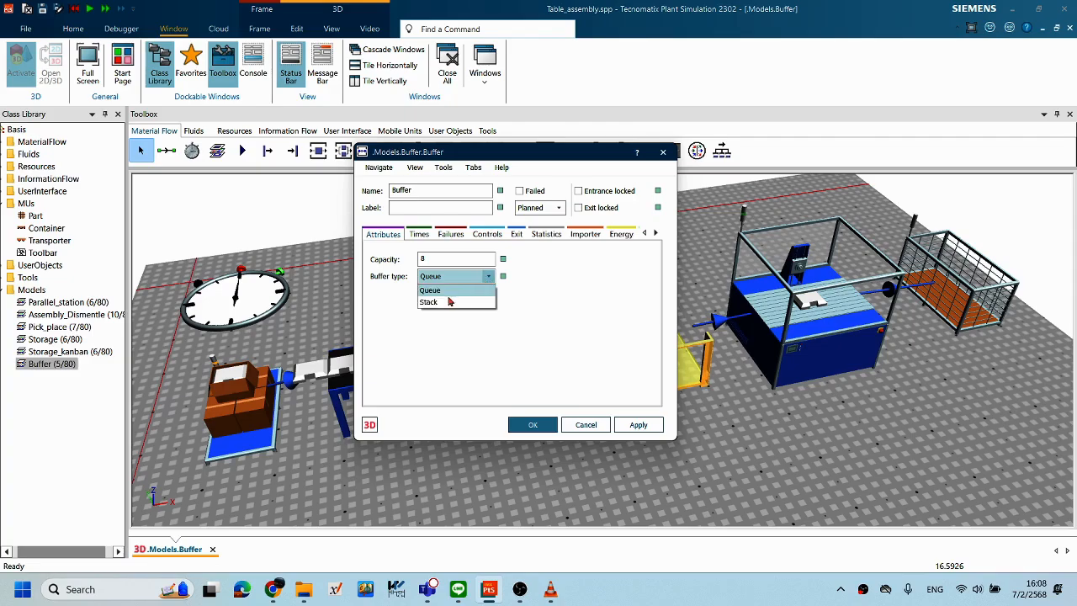
{"action": "left_click", "coordinate": [619, 361]}
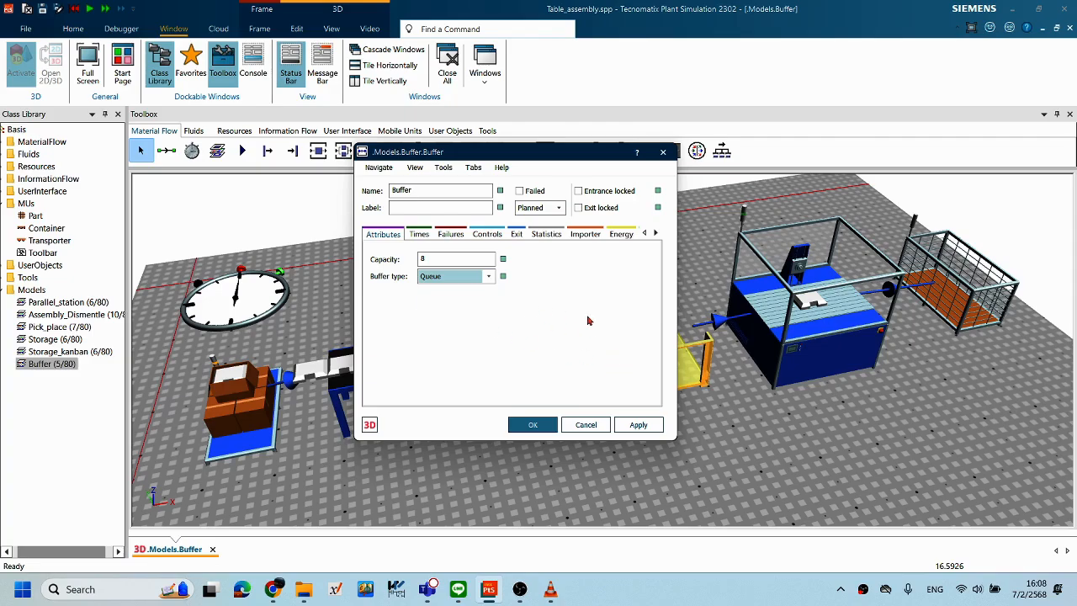
{"action": "left_click_drag", "start_coordinate": [549, 153], "coordinate": [308, 154]}
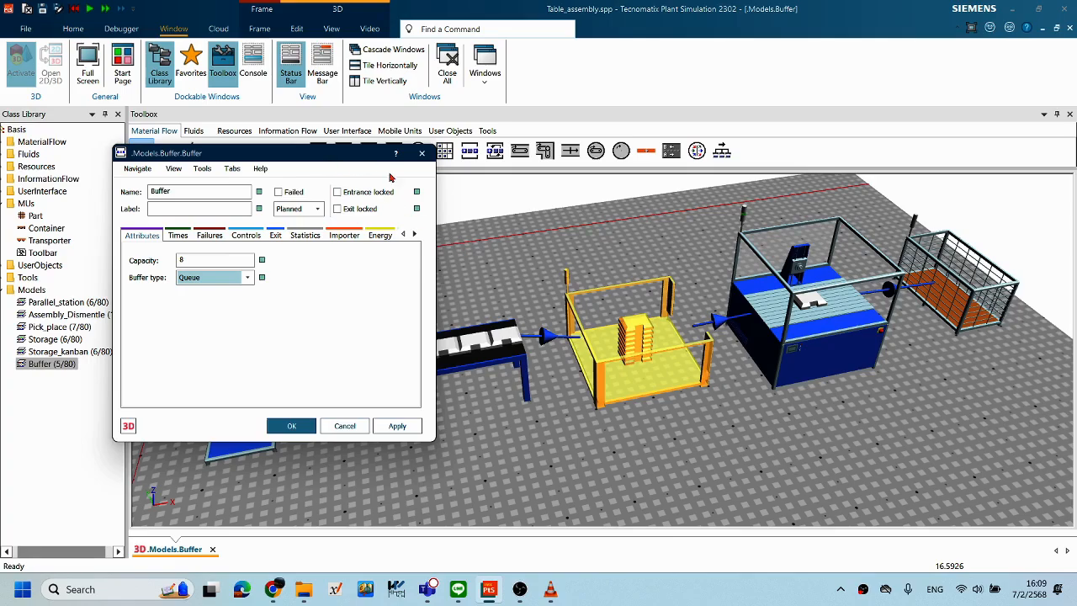
{"action": "left_click_drag", "start_coordinate": [371, 155], "coordinate": [616, 210]}
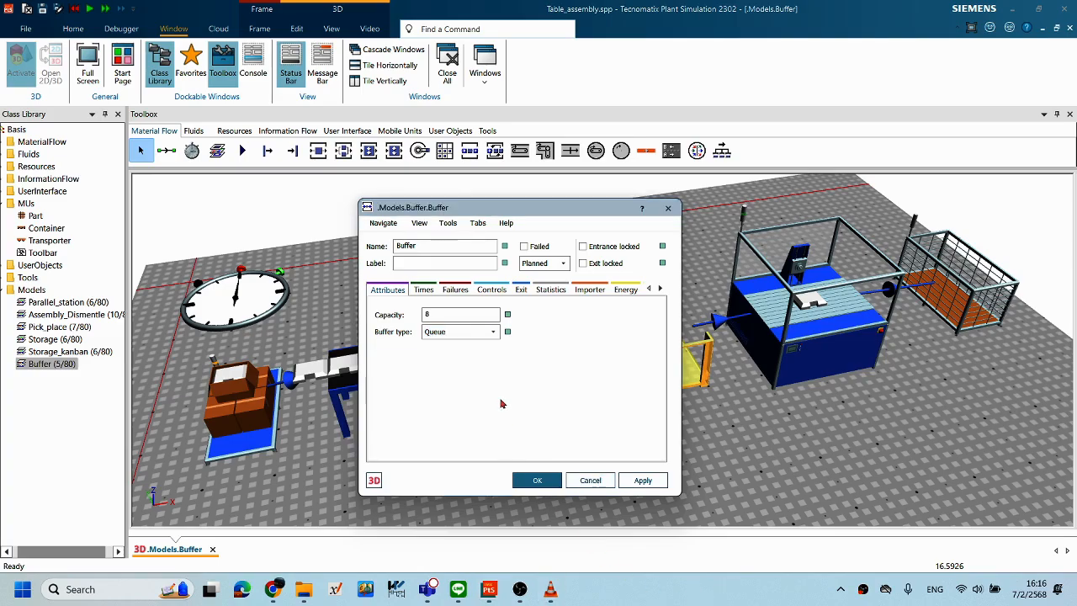
{"action": "left_click", "coordinate": [537, 480]}
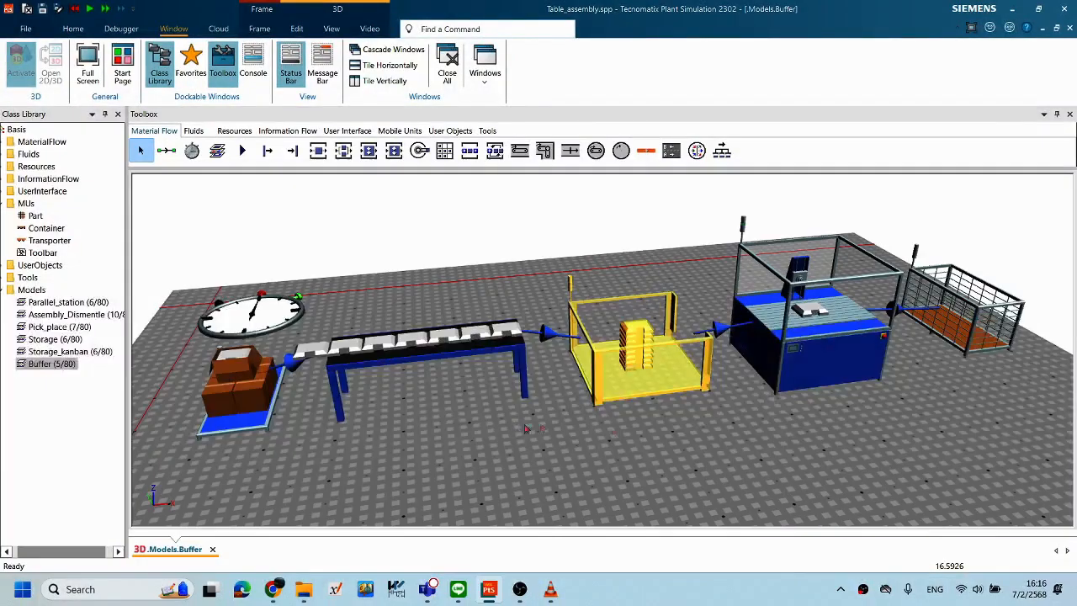
Step: Reset the Buffer model's simulation and run it from the start with the whole line in view
{"action": "right_click", "coordinate": [800, 458]}
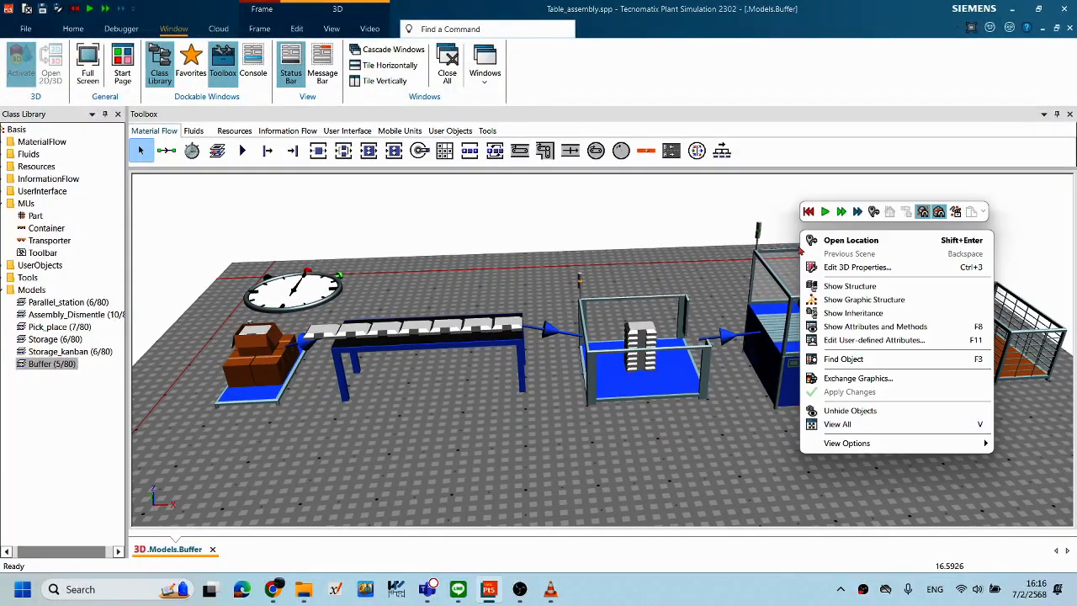
{"action": "left_click", "coordinate": [810, 214]}
{"action": "middle_click_drag", "start_coordinate": [791, 404], "coordinate": [738, 404]}
{"action": "scroll", "coordinate": [737, 405], "scroll_direction": "up", "scroll_amount": 5}
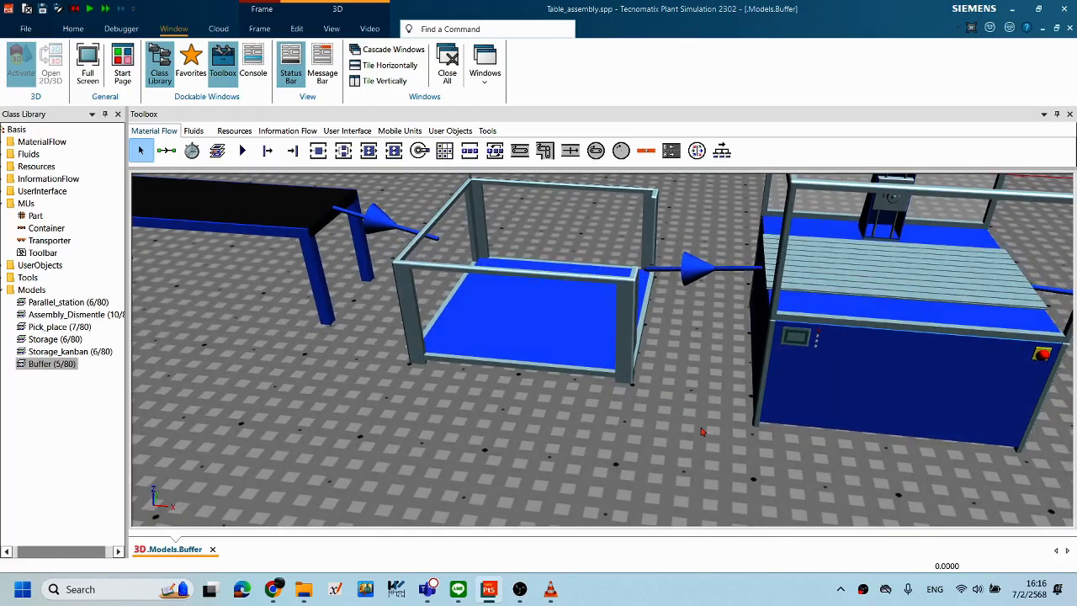
{"action": "scroll", "coordinate": [698, 433], "scroll_direction": "down", "scroll_amount": 3}
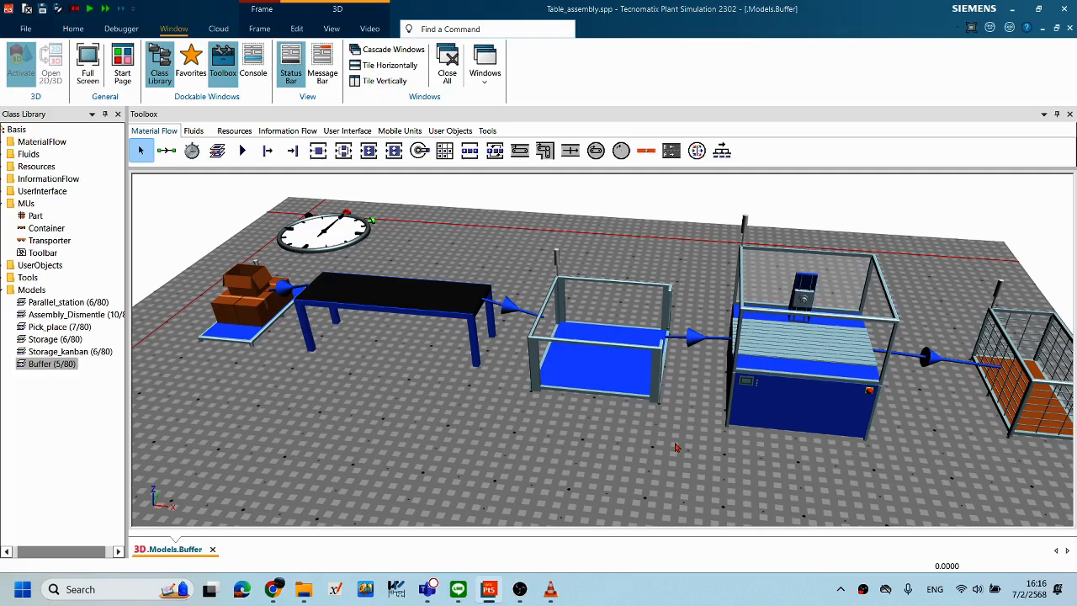
{"action": "right_click", "coordinate": [690, 454]}
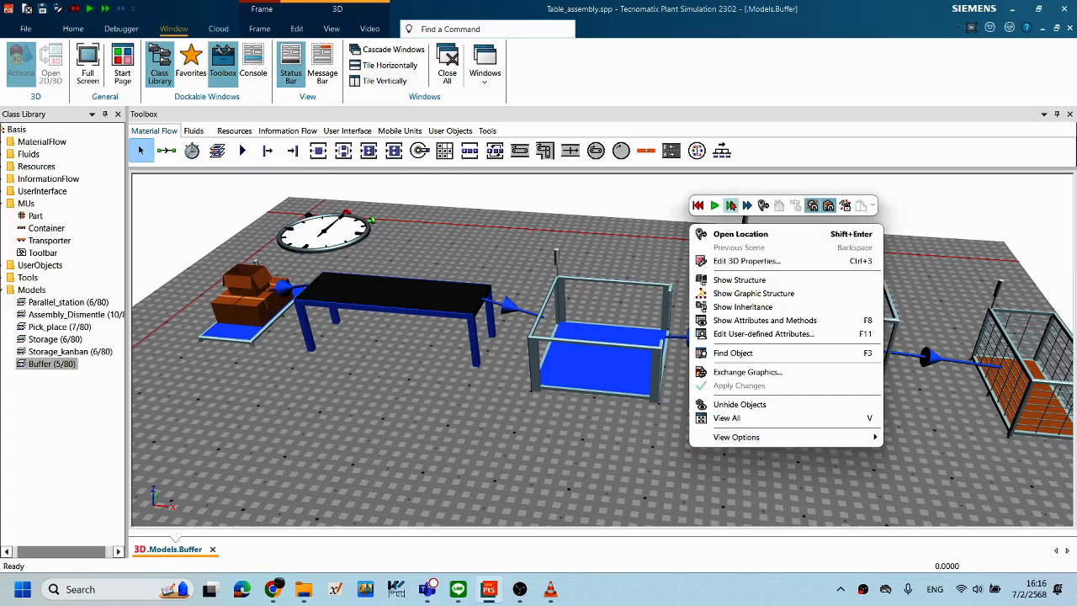
{"action": "left_click", "coordinate": [714, 206]}
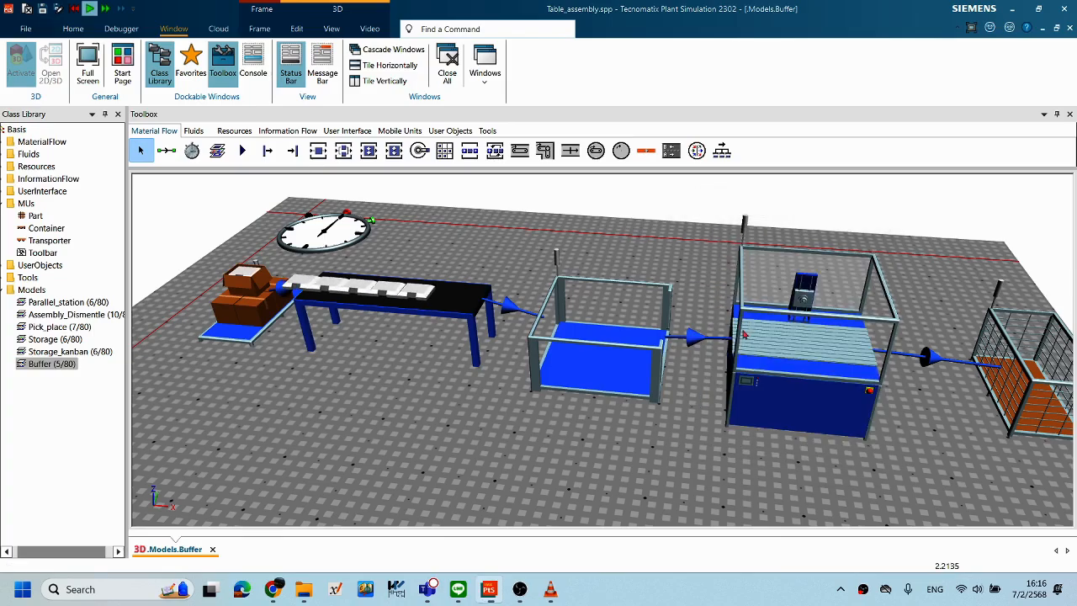
Step: Reset the running simulation and set the event controller's real-time factor to 1
{"action": "right_click", "coordinate": [684, 252]}
{"action": "left_click", "coordinate": [690, 231]}
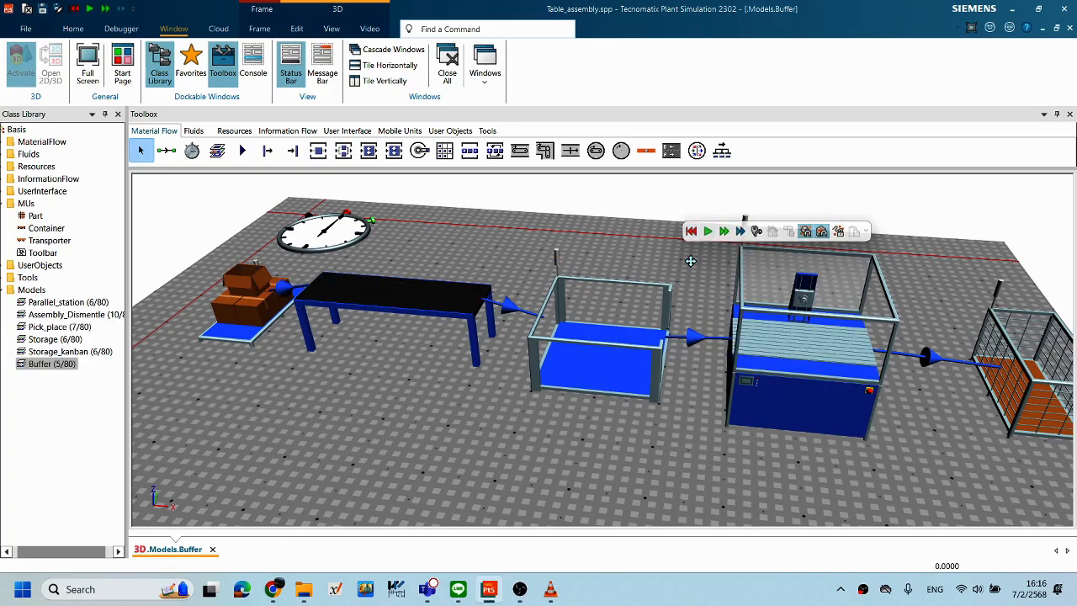
{"action": "right_click", "coordinate": [693, 261]}
{"action": "left_click", "coordinate": [456, 241]}
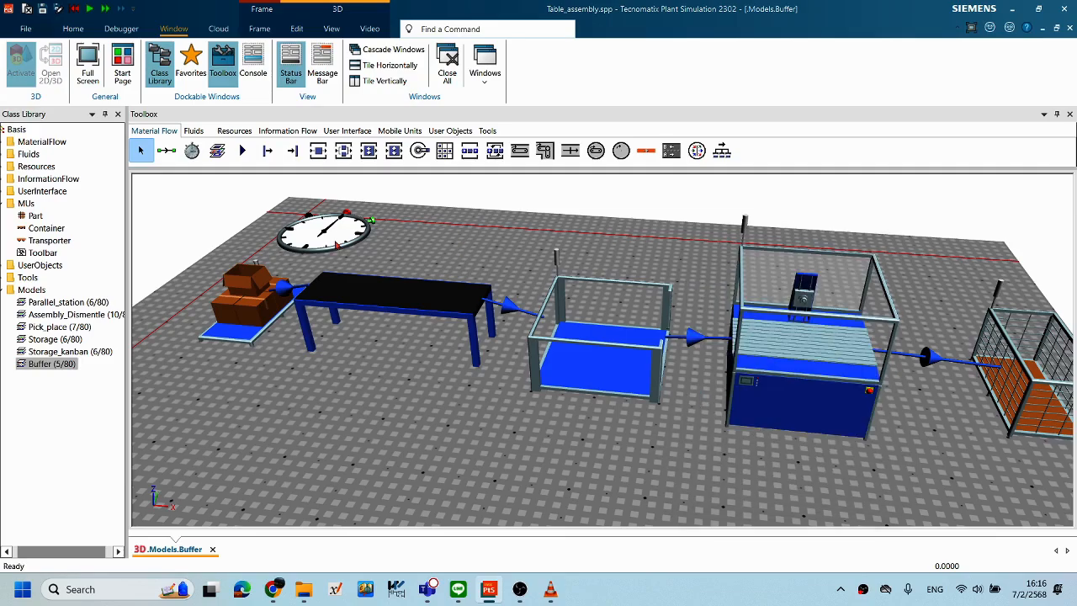
{"action": "double_click", "coordinate": [336, 244]}
{"action": "left_click_drag", "start_coordinate": [519, 128], "coordinate": [683, 128]}
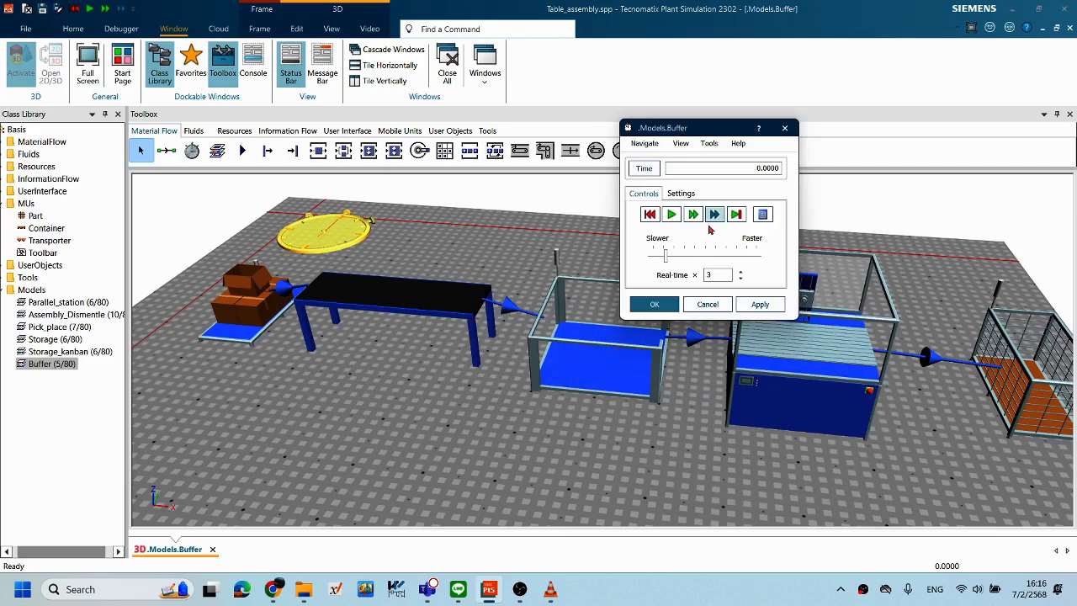
{"action": "left_click_drag", "start_coordinate": [666, 258], "coordinate": [665, 260]}
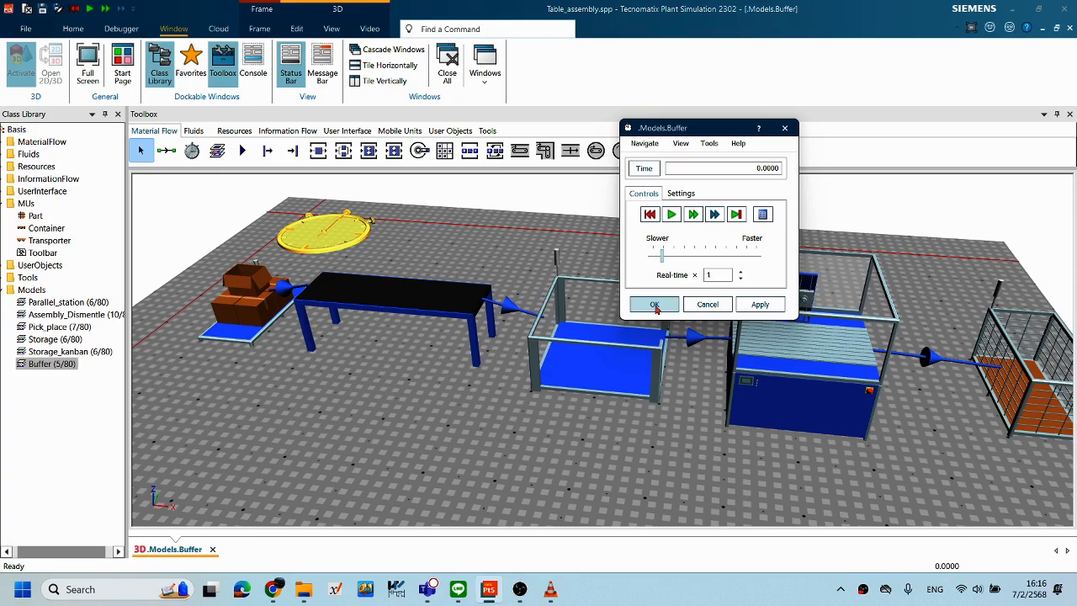
{"action": "left_click", "coordinate": [644, 303]}
Step: Run the simulation at real-time speed to watch parts pile up in the buffer, and reset it
{"action": "right_click", "coordinate": [626, 257]}
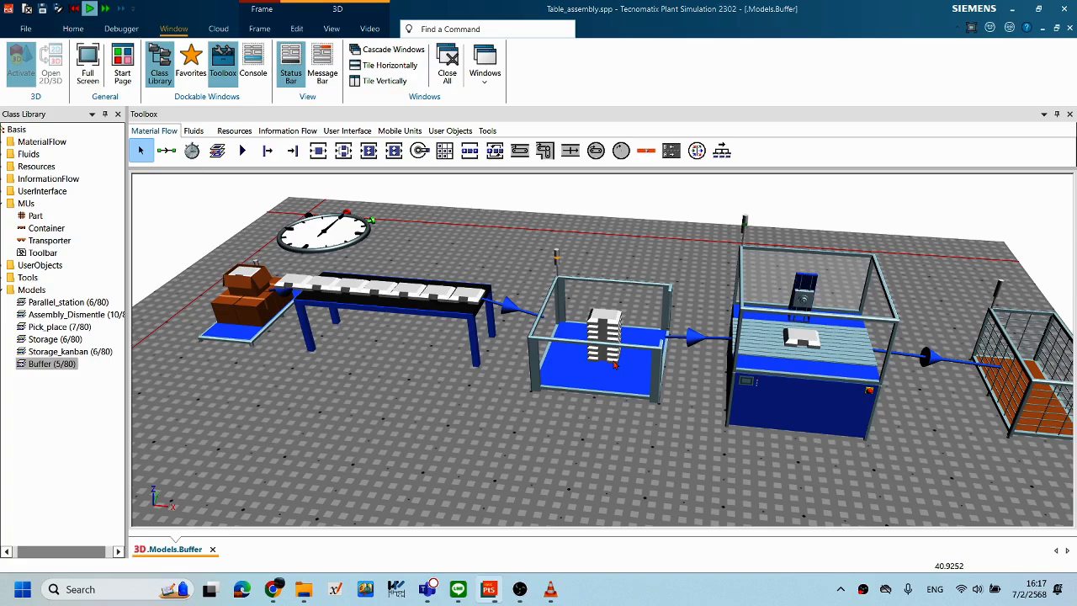
{"action": "right_click", "coordinate": [704, 220]}
{"action": "left_click", "coordinate": [708, 207]}
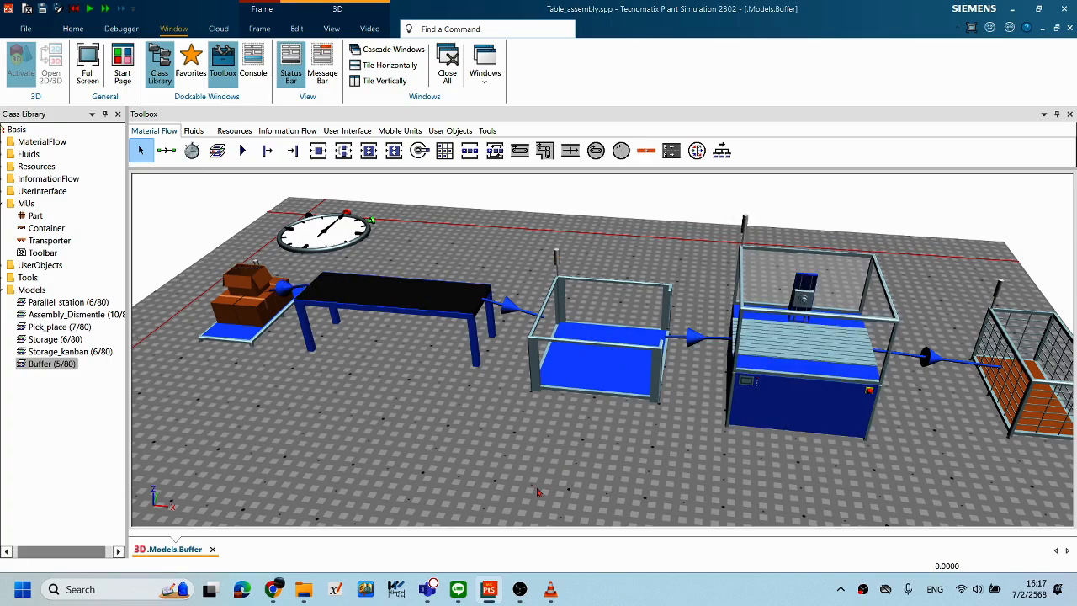
Step: Open the Storage_kanban, Storage and Pick_place models for comparison and return to the Buffer model
{"action": "double_click", "coordinate": [85, 352]}
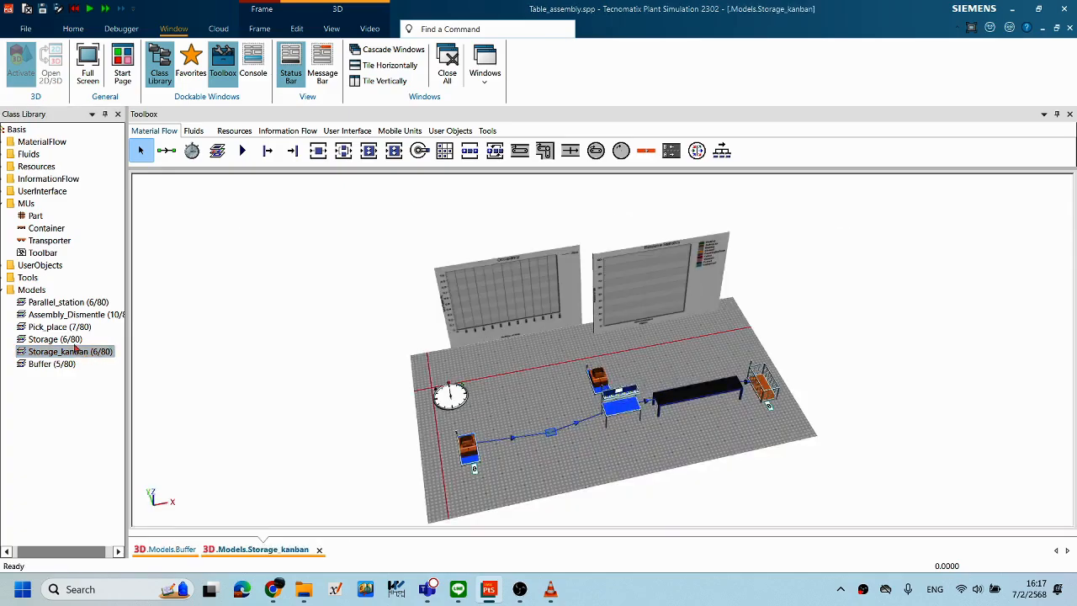
{"action": "double_click", "coordinate": [76, 338]}
{"action": "double_click", "coordinate": [78, 329]}
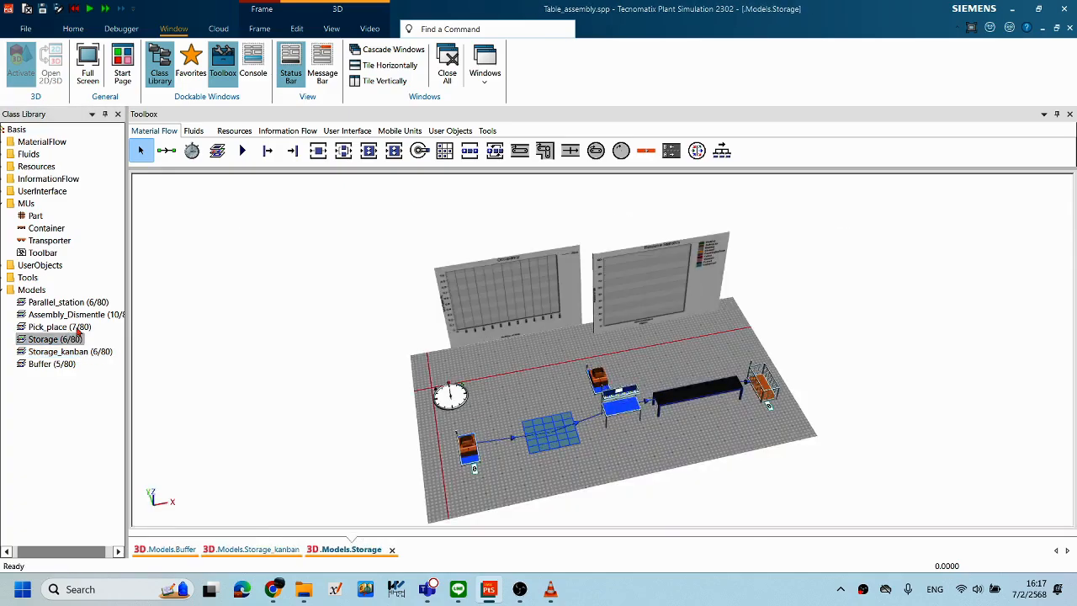
{"action": "double_click", "coordinate": [52, 363]}
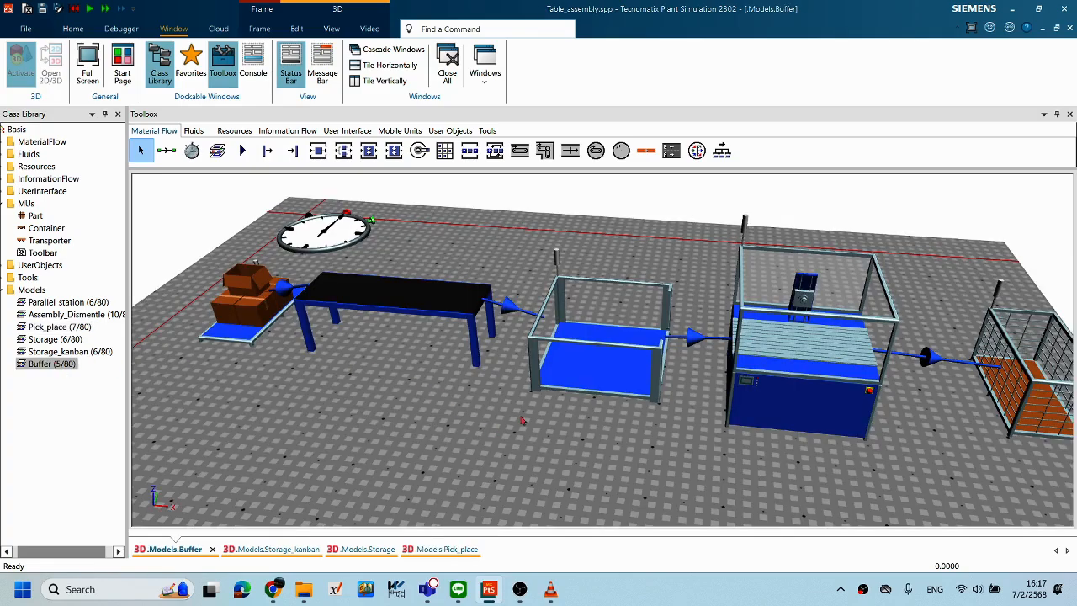
Step: Run the Buffer model with the Queue buffer type to observe the part flow, and reset the simulation
{"action": "right_click", "coordinate": [646, 261]}
{"action": "left_click", "coordinate": [654, 241]}
{"action": "left_click", "coordinate": [670, 240]}
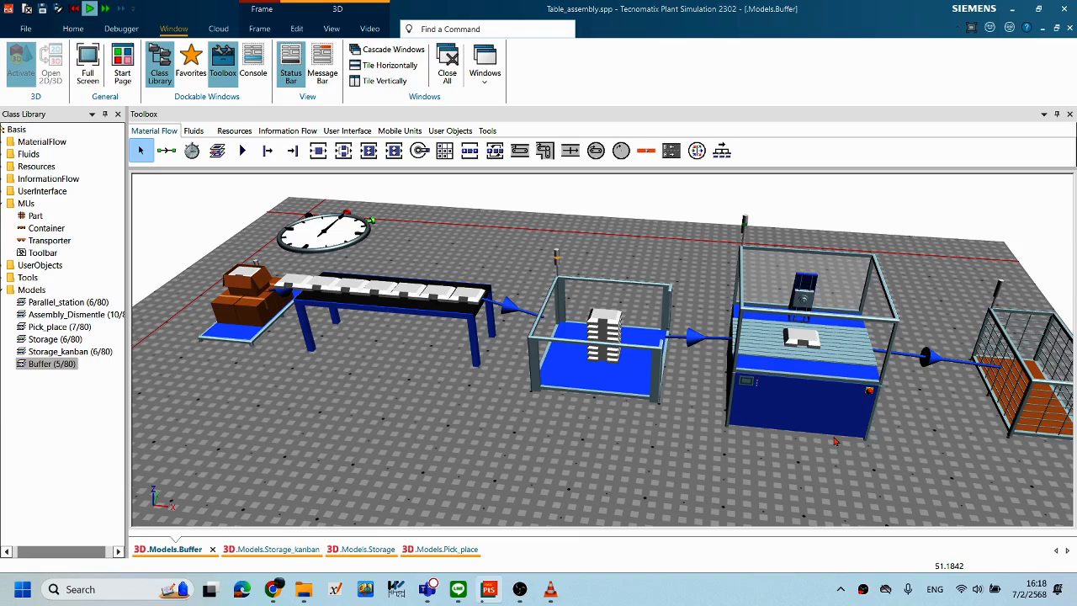
{"action": "right_click", "coordinate": [666, 240]}
{"action": "left_click", "coordinate": [667, 232]}
Step: Set the Buffer object's buffer type to Stack
{"action": "double_click", "coordinate": [646, 390]}
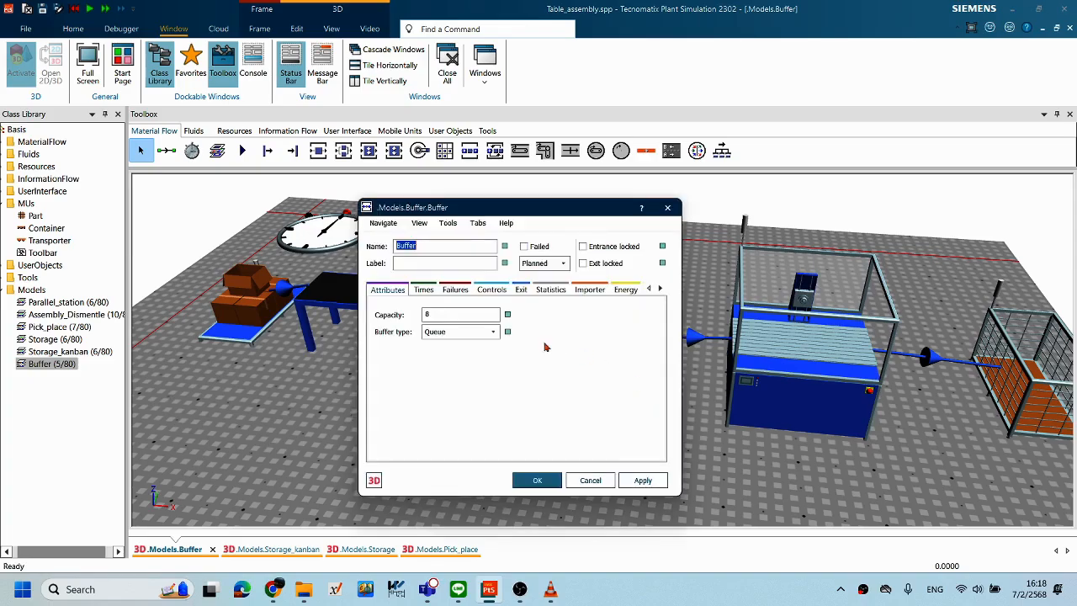
{"action": "left_click", "coordinate": [493, 332]}
{"action": "left_click", "coordinate": [445, 363]}
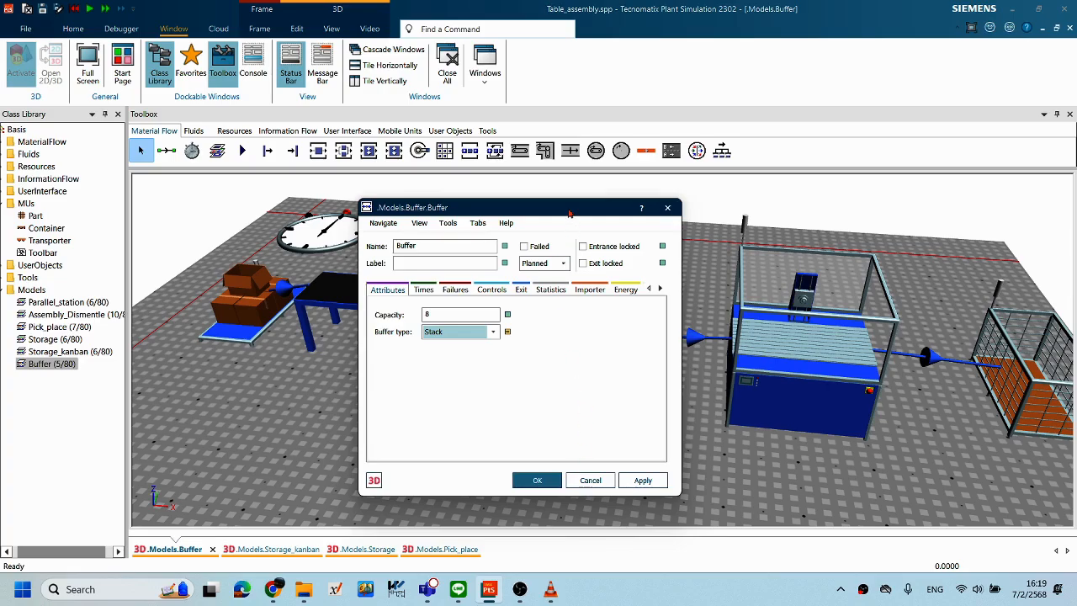
{"action": "left_click_drag", "start_coordinate": [471, 207], "coordinate": [400, 233]}
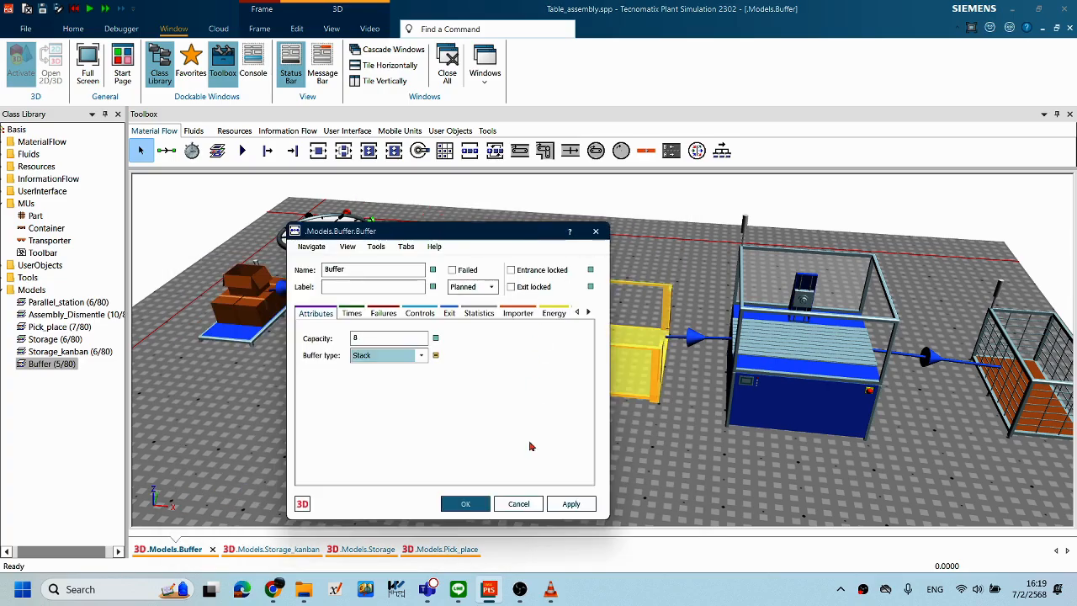
{"action": "left_click", "coordinate": [465, 505]}
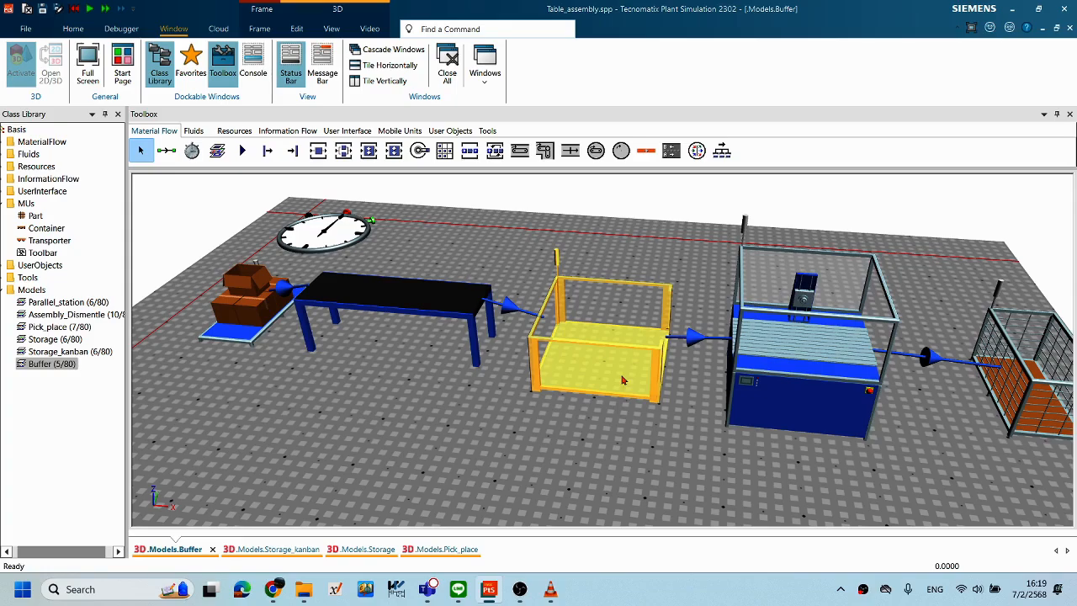
Step: Run the simulation with the Stack buffer type to observe how parts leave the buffer, and reset it
{"action": "left_click", "coordinate": [572, 427]}
{"action": "right_click", "coordinate": [655, 258]}
{"action": "left_click", "coordinate": [659, 244]}
{"action": "left_click", "coordinate": [676, 242]}
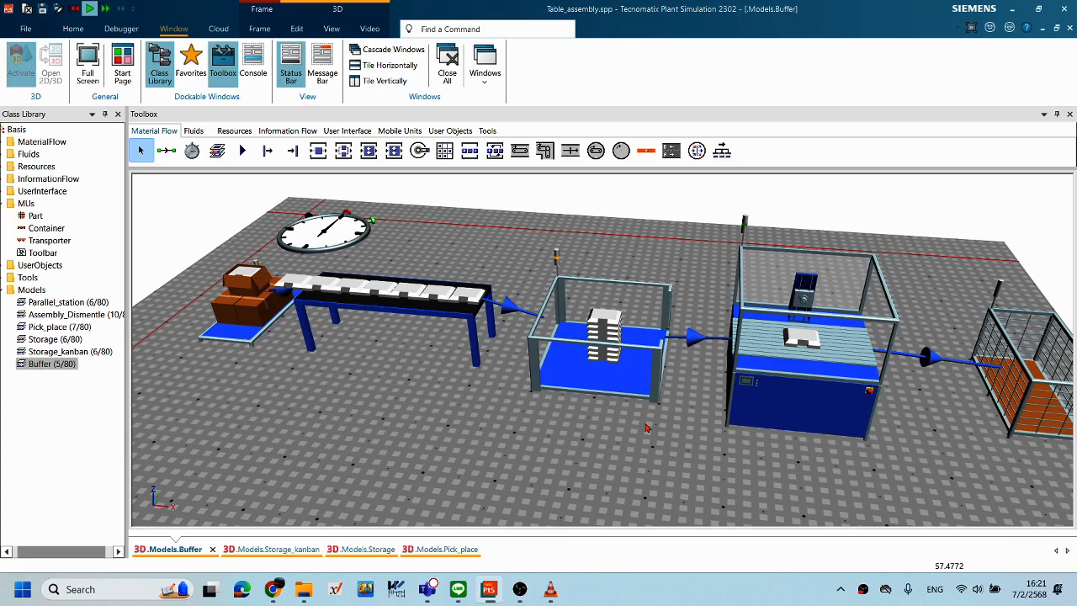
{"action": "right_click", "coordinate": [674, 258]}
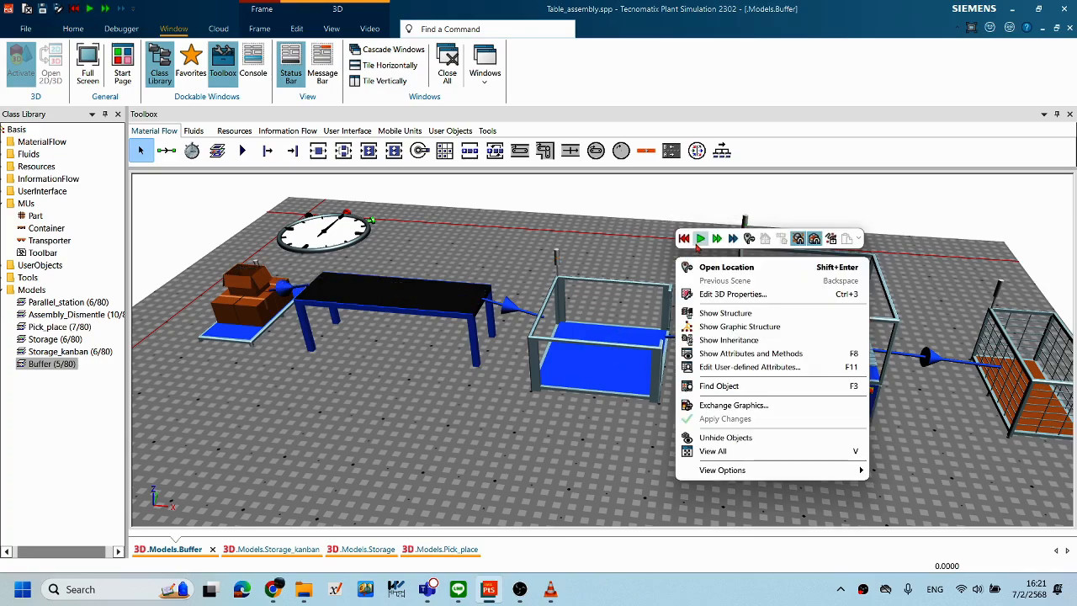
{"action": "left_click", "coordinate": [609, 267]}
Step: Change the Buffer object's buffer type back to Queue
{"action": "double_click", "coordinate": [611, 341]}
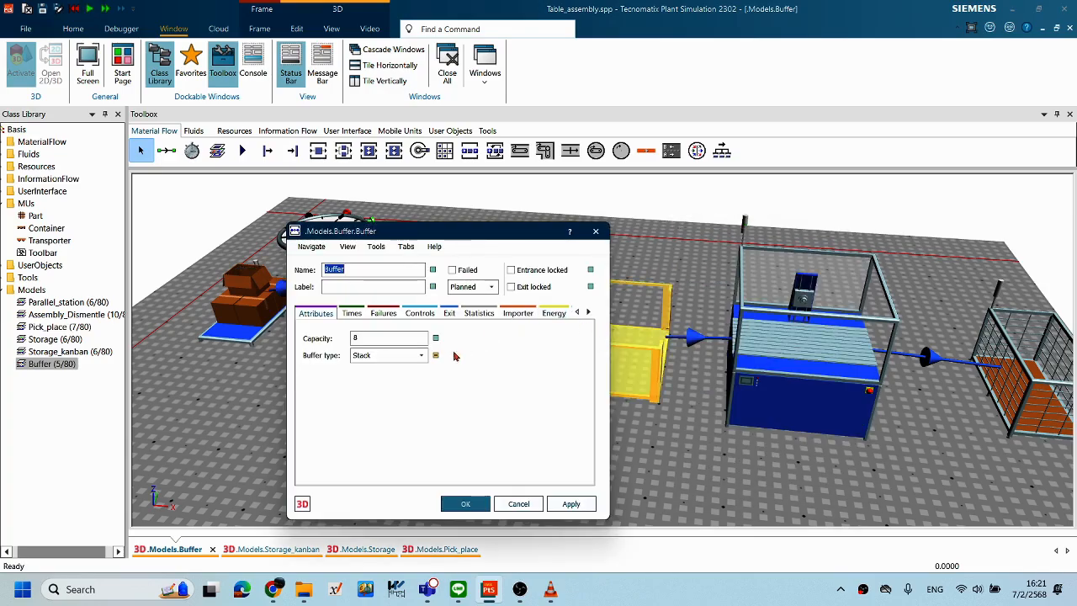
{"action": "left_click", "coordinate": [423, 362]}
{"action": "left_click", "coordinate": [419, 375]}
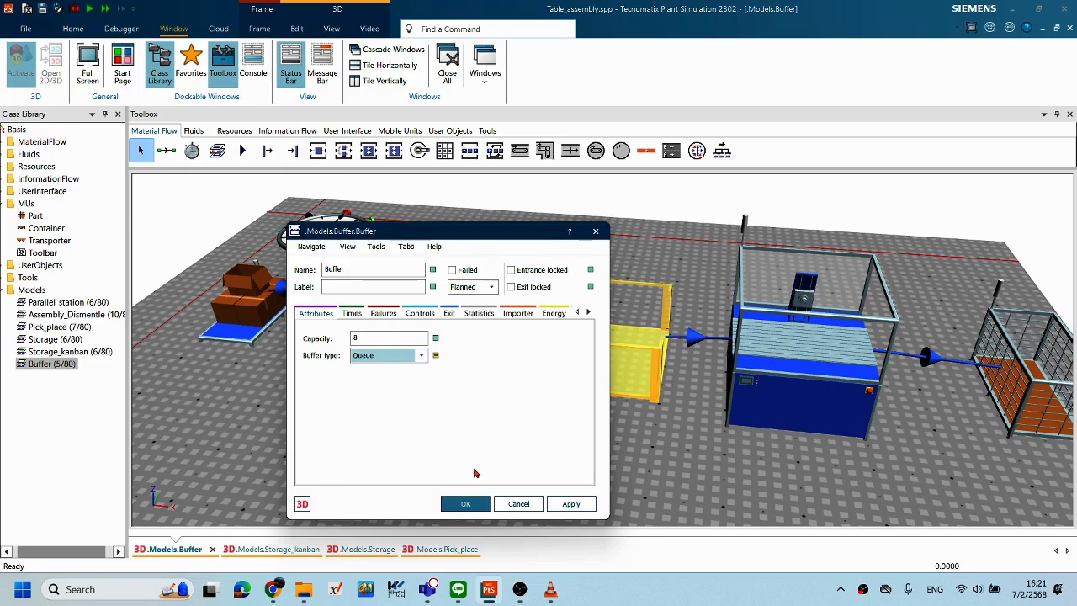
{"action": "left_click", "coordinate": [470, 503]}
Step: Run the simulation once more with the restored Queue type, watch the buffer fill, and reset it
{"action": "right_click", "coordinate": [658, 257]}
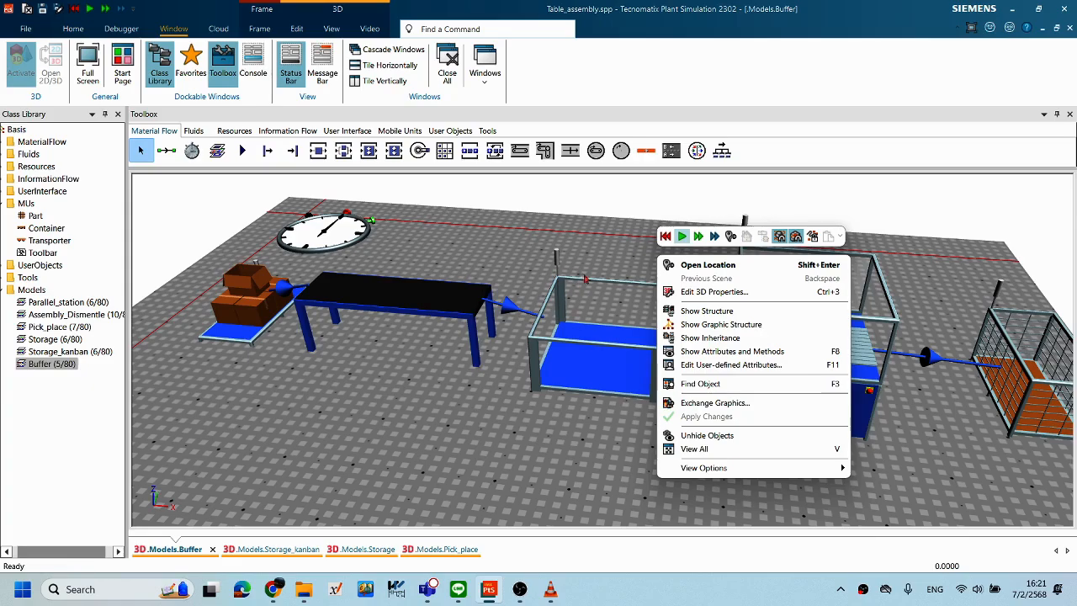
{"action": "left_click", "coordinate": [616, 364]}
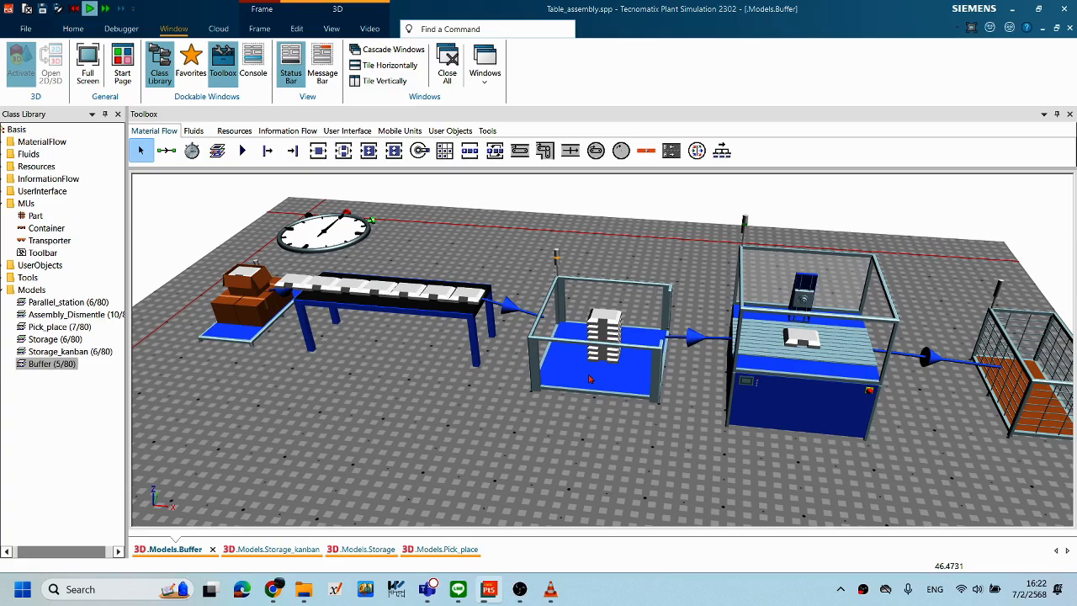
{"action": "right_click", "coordinate": [662, 248]}
{"action": "left_click", "coordinate": [668, 228]}
{"action": "middle_click_drag", "start_coordinate": [672, 437], "coordinate": [662, 431]}
{"action": "middle_click_drag", "start_coordinate": [439, 311], "coordinate": [659, 459]}
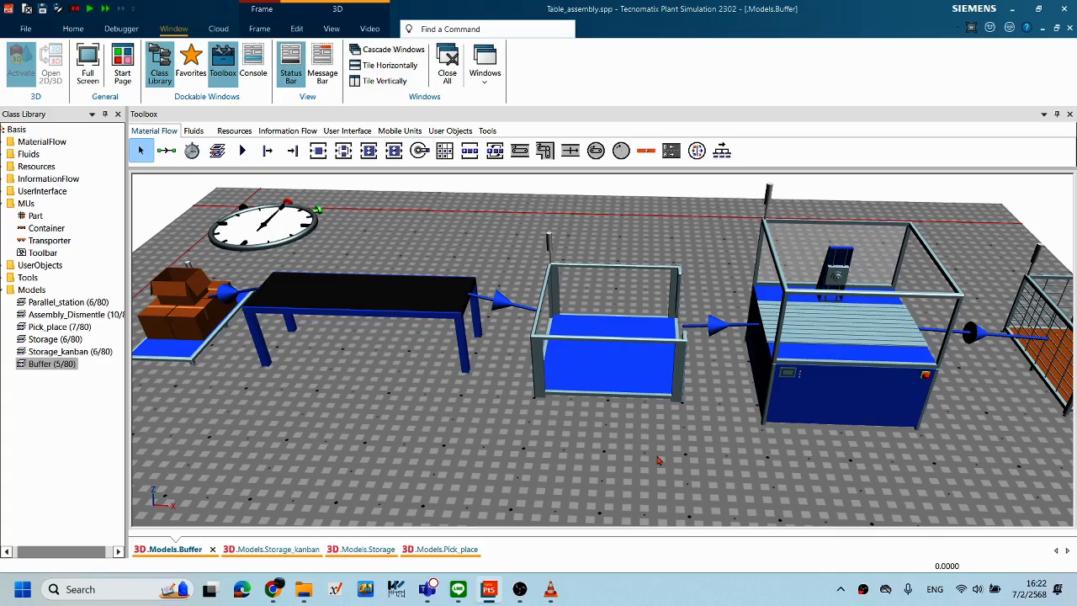